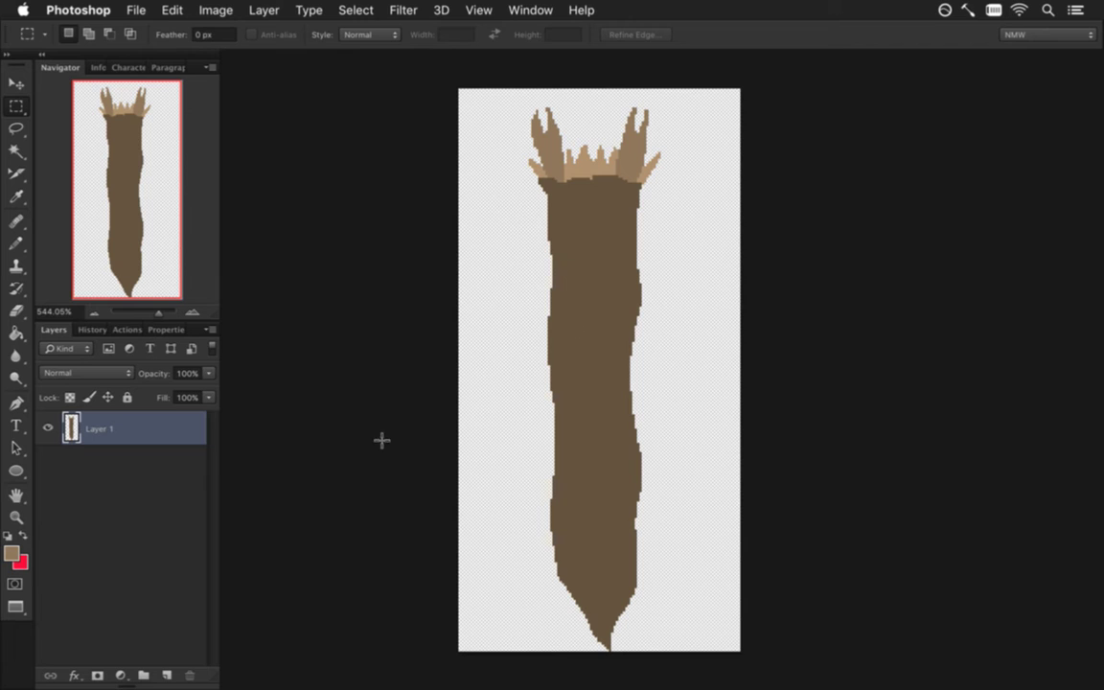
Add a Solid Color fill layer in neutral mid grey, #808080
{"action": "left_click", "coordinate": [121, 675]}
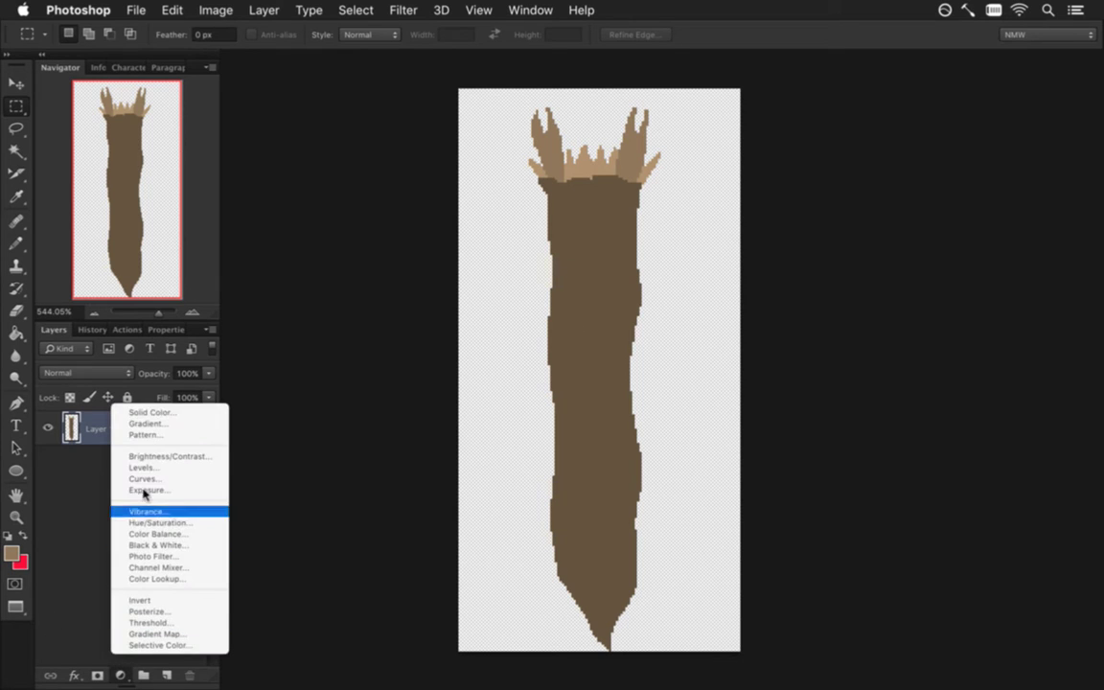
{"action": "left_click", "coordinate": [142, 412]}
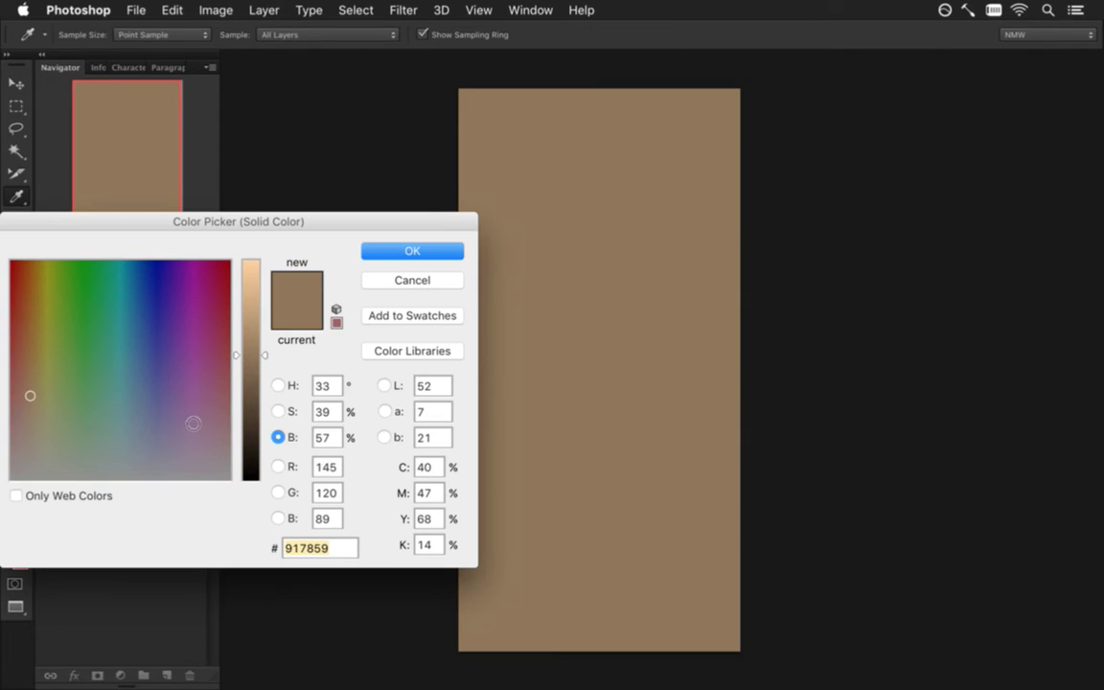
{"action": "left_click", "coordinate": [248, 377]}
{"action": "left_click", "coordinate": [277, 411]}
{"action": "left_click_drag", "start_coordinate": [253, 431], "coordinate": [237, 520]}
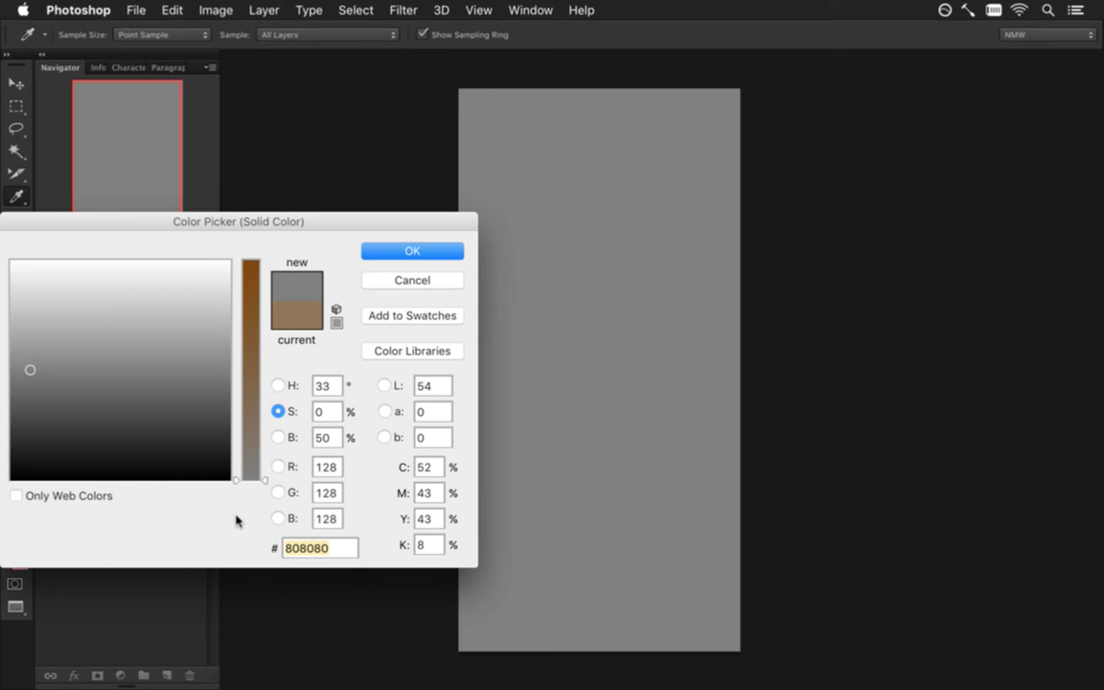
{"action": "left_click", "coordinate": [364, 251]}
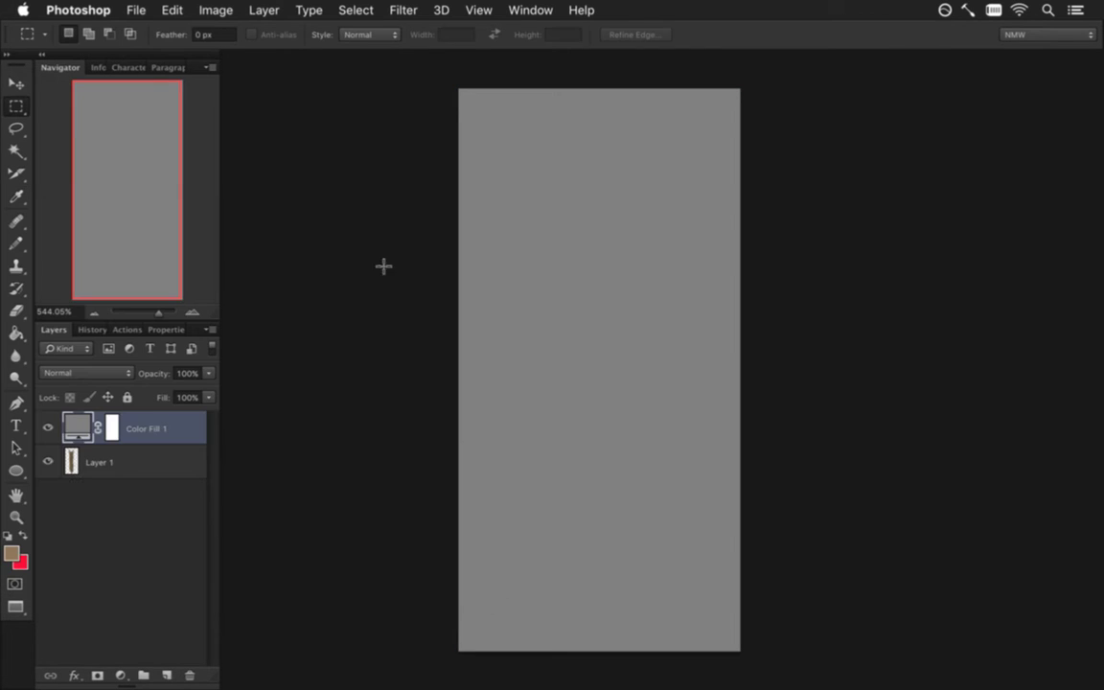
Place the grey fill layer beneath Layer 1 and delete its layer mask
{"action": "left_click_drag", "start_coordinate": [84, 426], "coordinate": [88, 476]}
{"action": "right_click", "coordinate": [113, 461]}
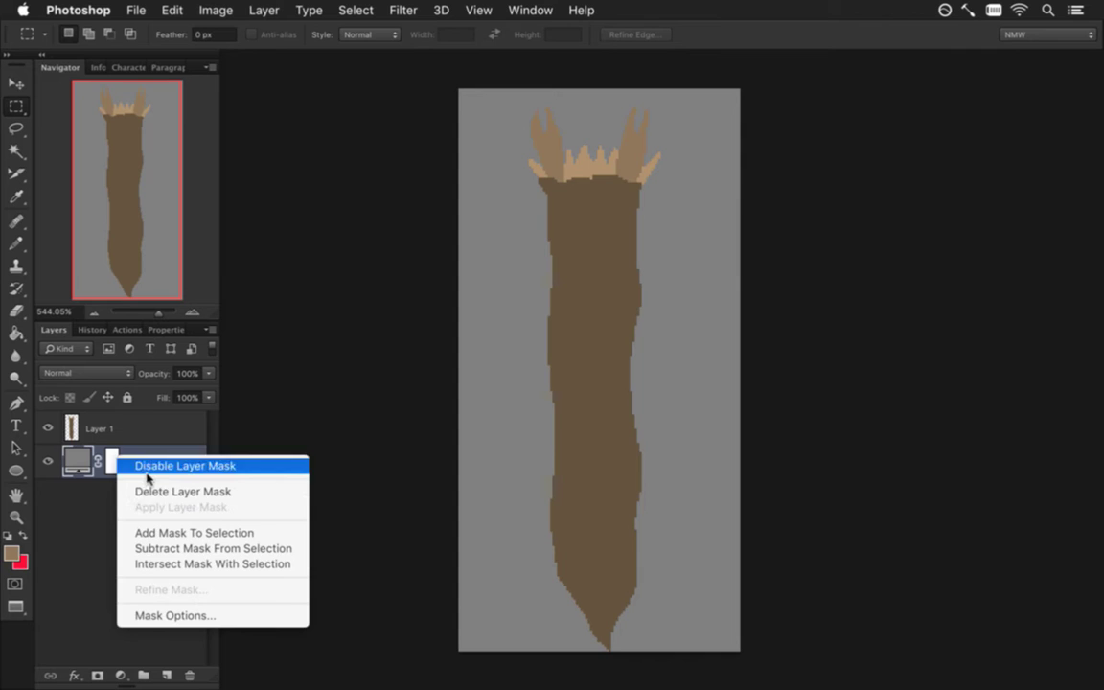
{"action": "left_click", "coordinate": [153, 490]}
Darken the background fill layer to 45% brightness, #727272
{"action": "double_click", "coordinate": [81, 467]}
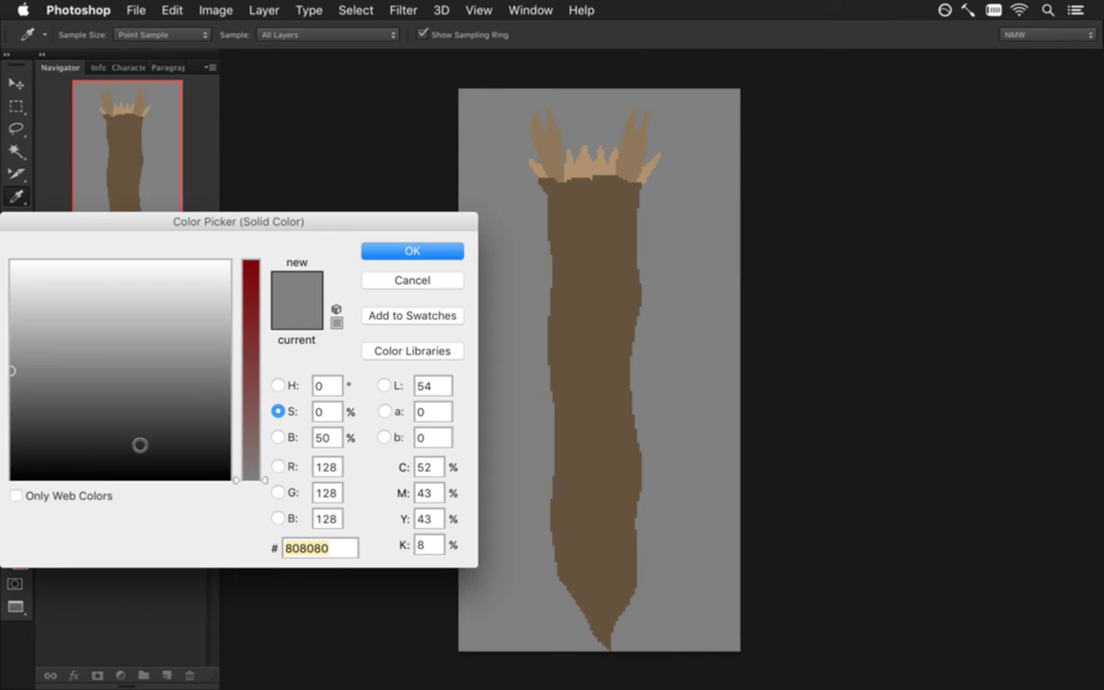
{"action": "left_click_drag", "start_coordinate": [352, 219], "coordinate": [294, 239]}
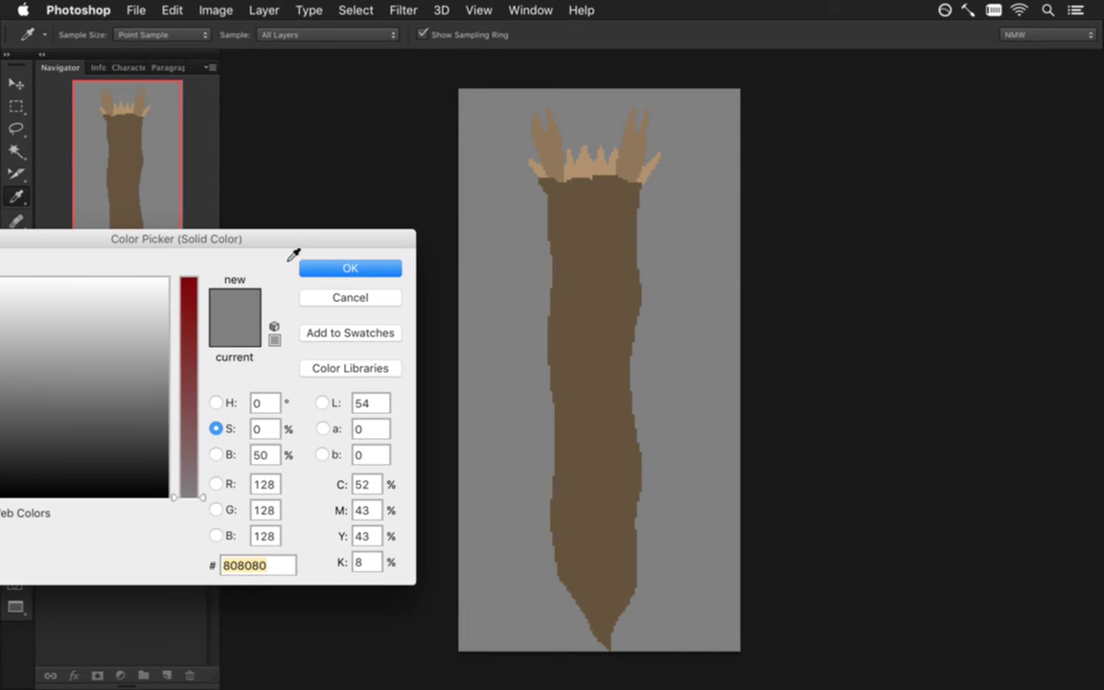
{"action": "left_click", "coordinate": [215, 454]}
{"action": "mouse_move", "coordinate": [195, 408]}
{"action": "left_mouse_down"}
{"action": "mouse_move", "coordinate": [195, 388]}
{"action": "mouse_move", "coordinate": [191, 402]}
{"action": "left_mouse_up"}
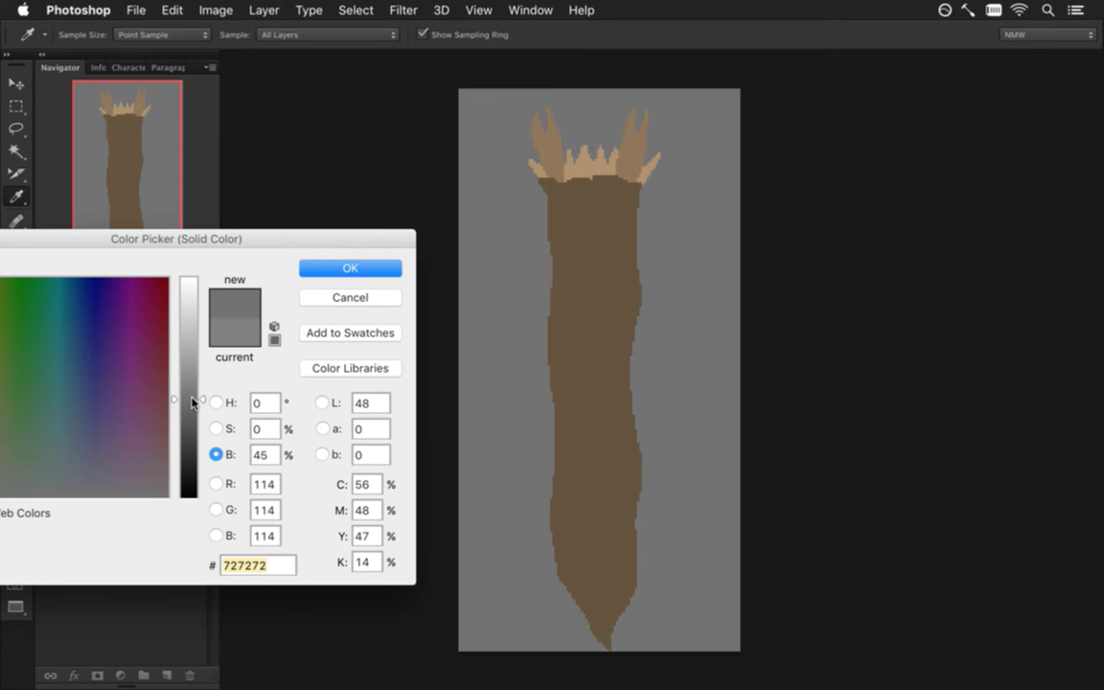
{"action": "left_click", "coordinate": [340, 272]}
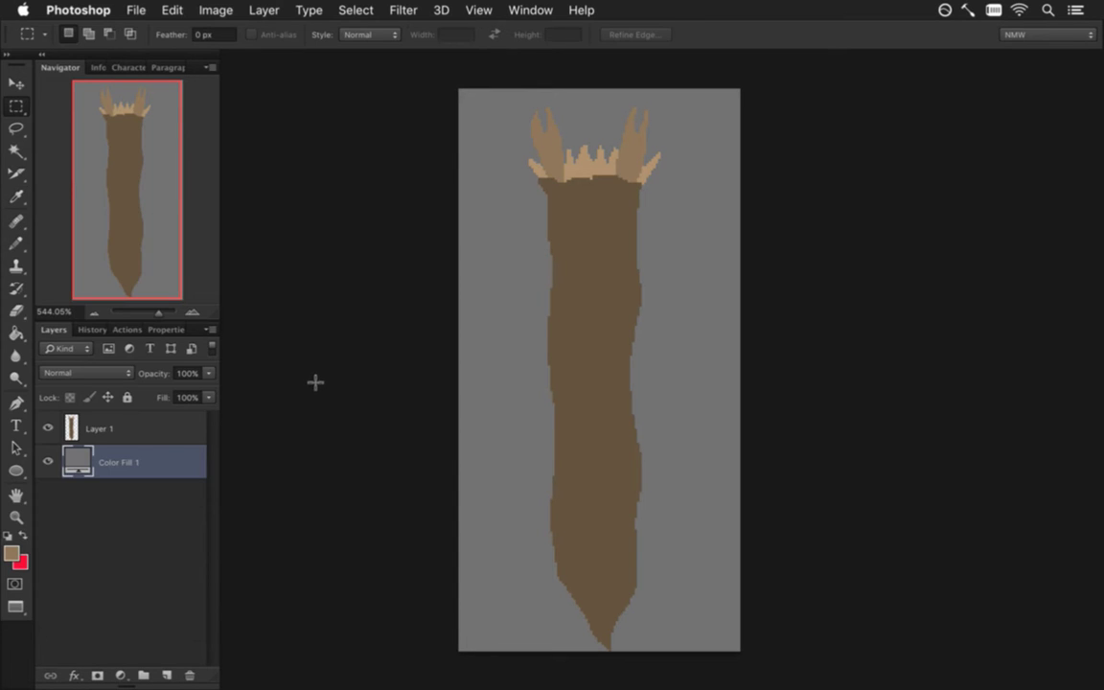
Sample the brown of the large upper prongs and pencil a 2 px swatch of it on a new layer near the canvas's upper-left corner
{"action": "left_click", "coordinate": [96, 428]}
{"action": "key", "text": "ctrl+space"}
{"action": "left_click_drag", "start_coordinate": [544, 207], "coordinate": [618, 227]}
{"action": "key", "text": "space"}
{"action": "left_click_drag", "start_coordinate": [672, 148], "coordinate": [639, 345]}
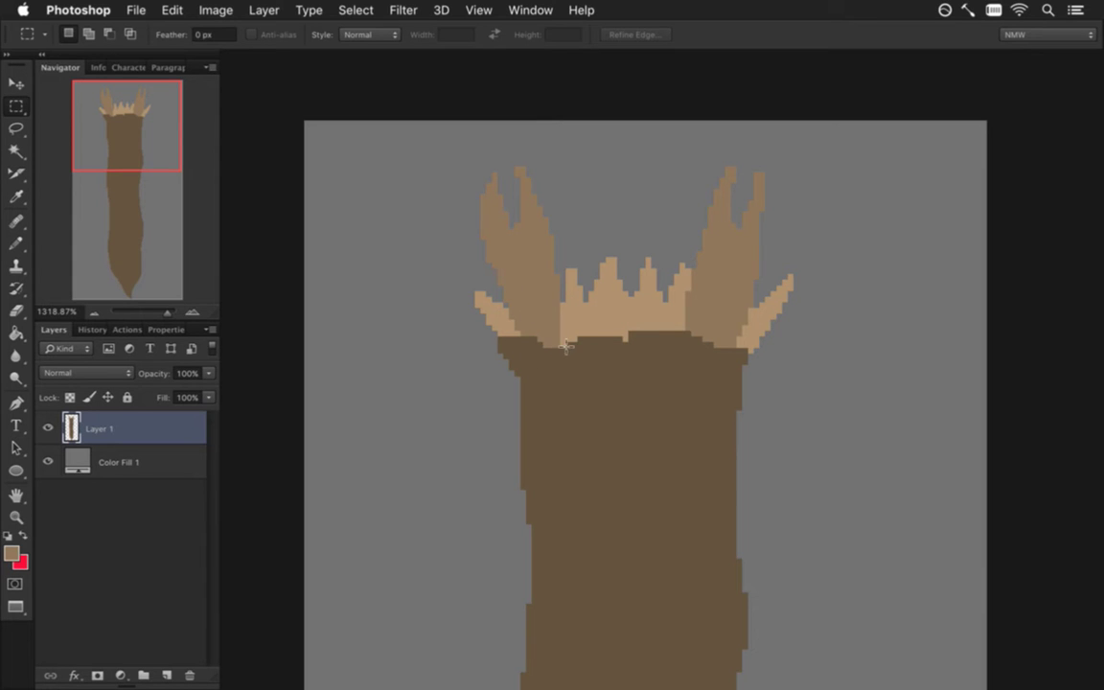
{"action": "key", "text": "i"}
{"action": "left_click", "coordinate": [459, 348]}
{"action": "left_click", "coordinate": [533, 298]}
{"action": "key", "text": "b"}
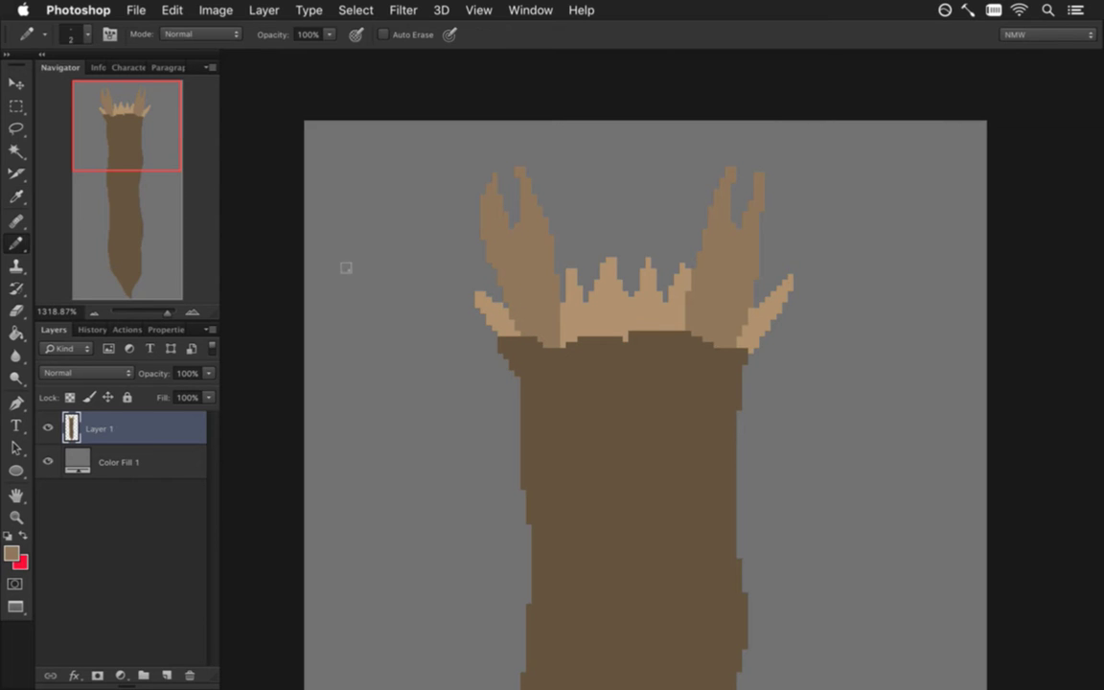
{"action": "left_click", "coordinate": [164, 672]}
{"action": "left_click", "coordinate": [325, 200]}
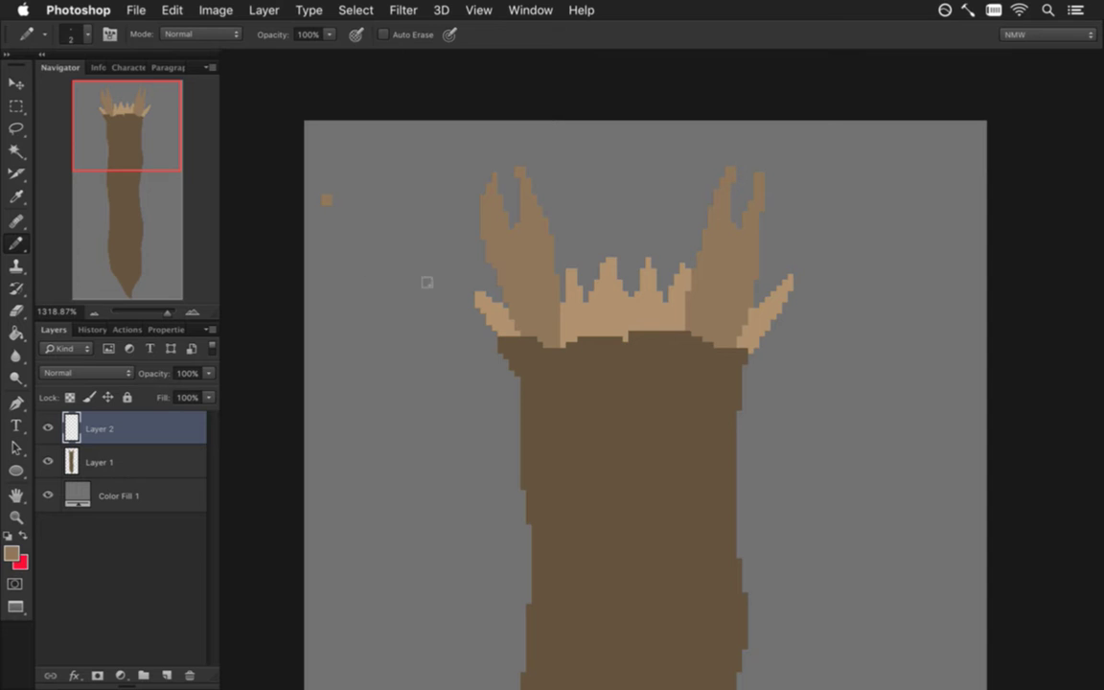
Sample the light tan spikes and the dark brown trunk, and pencil their swatches above and below the mid-brown one
{"action": "left_click", "coordinate": [500, 320], "text": "alt"}
{"action": "left_click", "coordinate": [519, 368], "text": "alt"}
{"action": "left_click_drag", "start_coordinate": [322, 204], "coordinate": [393, 236]}
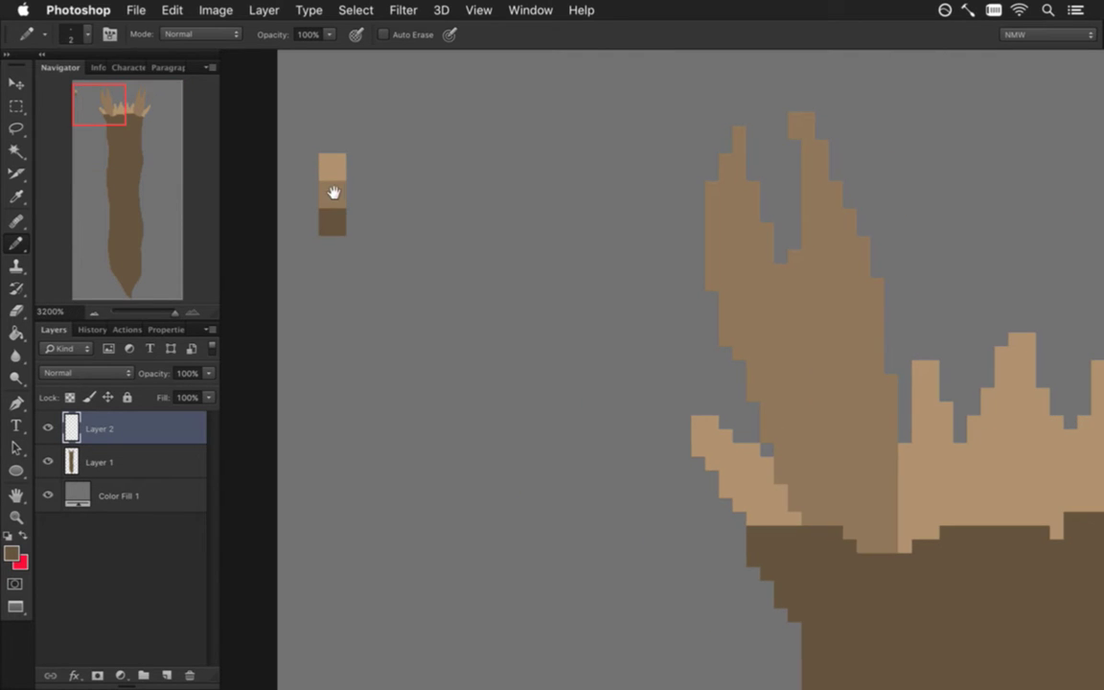
Sample the light tan swatch as the foreground colour and shift its hue to a yellow at 55°
{"action": "scroll", "coordinate": [333, 189], "scroll_direction": "up", "scroll_amount": 3}
{"action": "scroll", "coordinate": [332, 190], "scroll_direction": "left", "scroll_amount": 3}
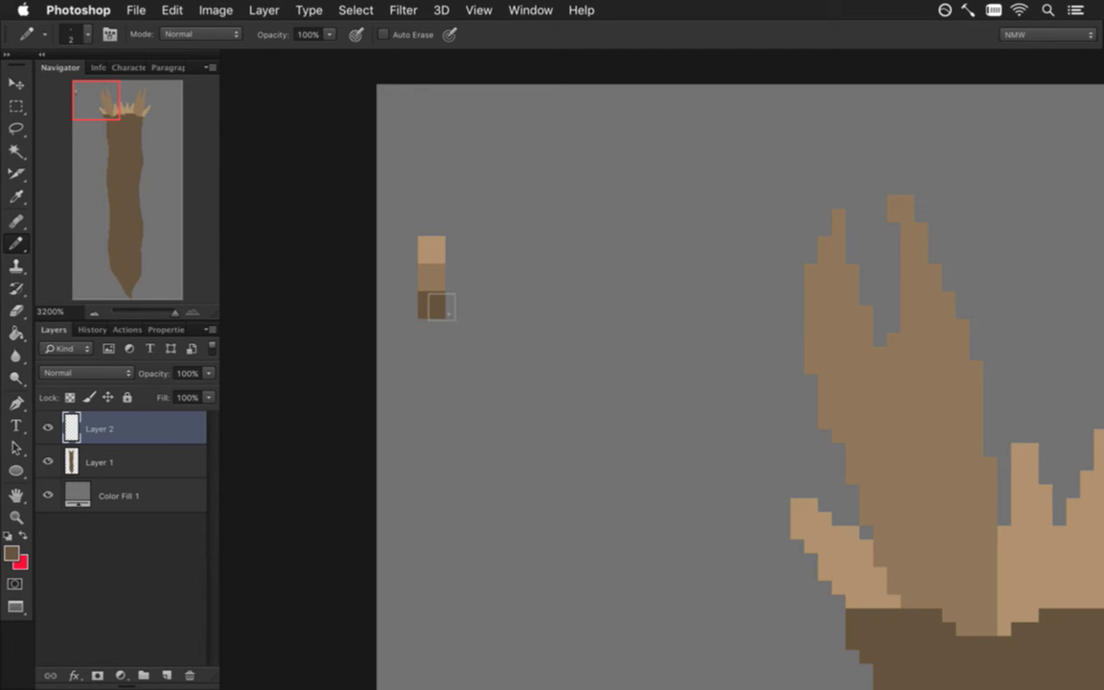
{"action": "key", "text": "i"}
{"action": "left_click", "coordinate": [439, 253]}
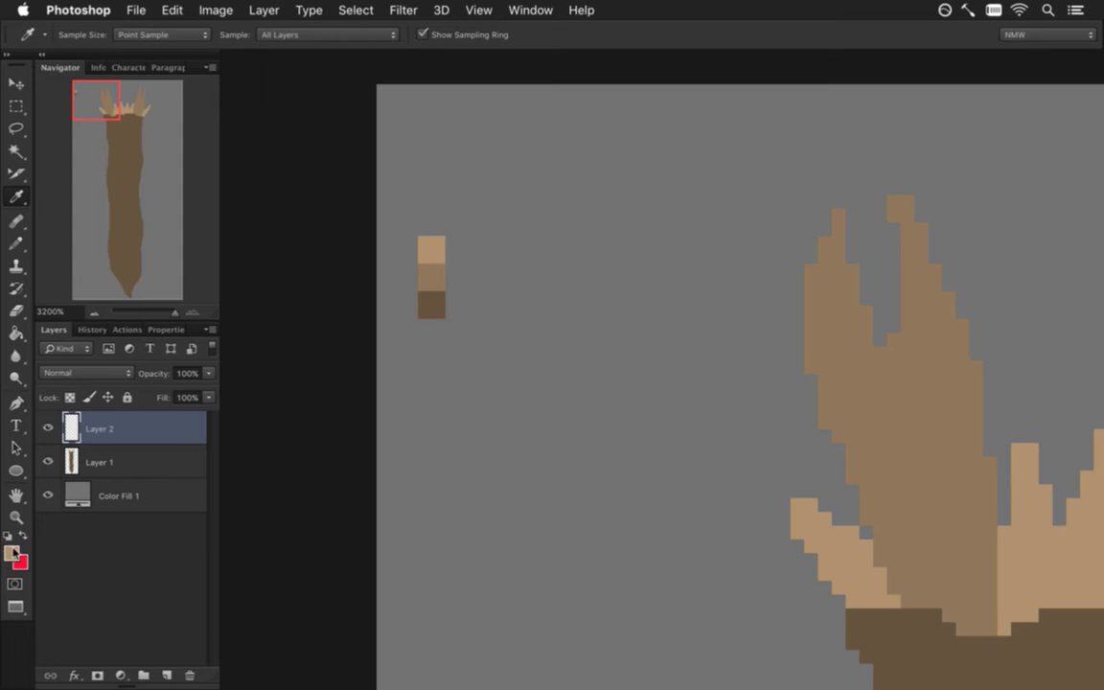
{"action": "left_click", "coordinate": [12, 553]}
{"action": "left_click", "coordinate": [278, 402]}
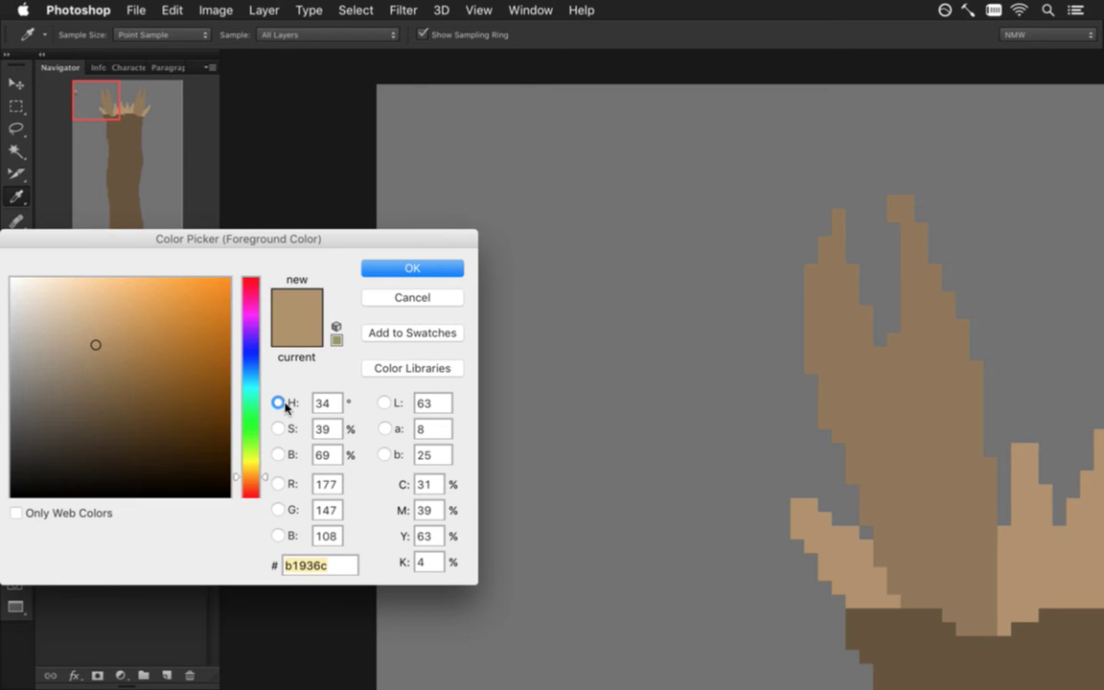
{"action": "left_click", "coordinate": [265, 464]}
{"action": "left_click_drag", "start_coordinate": [266, 461], "coordinate": [266, 468]}
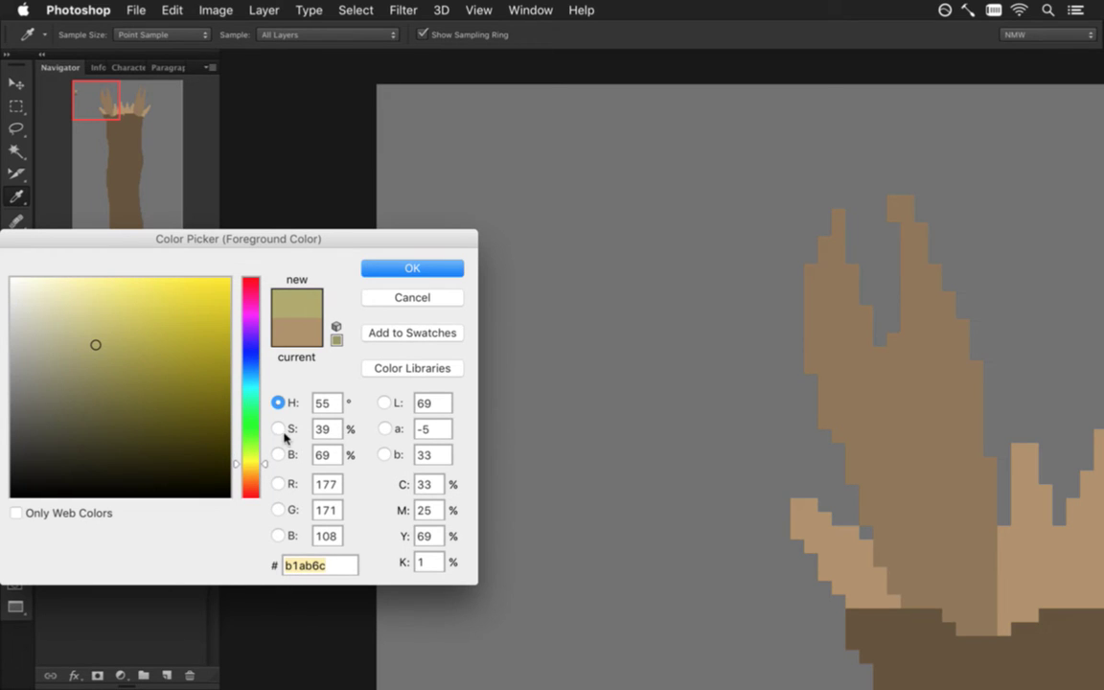
Set the yellow foreground colour's saturation to 38% and its brightness to 82%
{"action": "left_click", "coordinate": [279, 431]}
{"action": "left_click_drag", "start_coordinate": [252, 412], "coordinate": [253, 413]}
{"action": "left_click", "coordinate": [278, 454]}
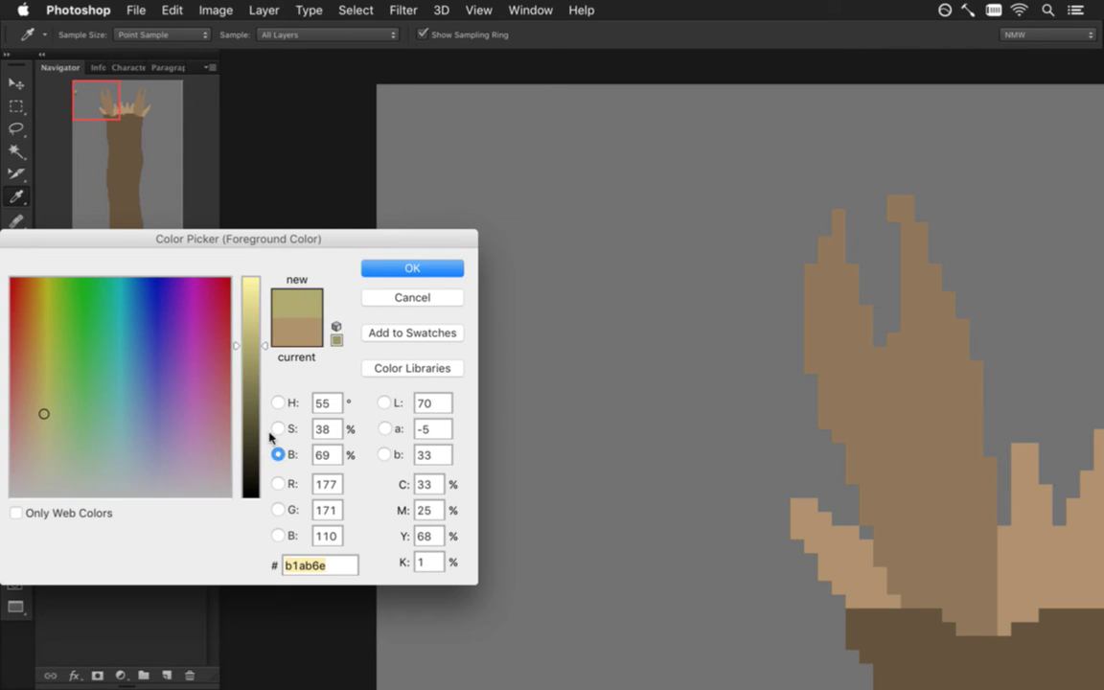
{"action": "left_click_drag", "start_coordinate": [252, 356], "coordinate": [255, 317]}
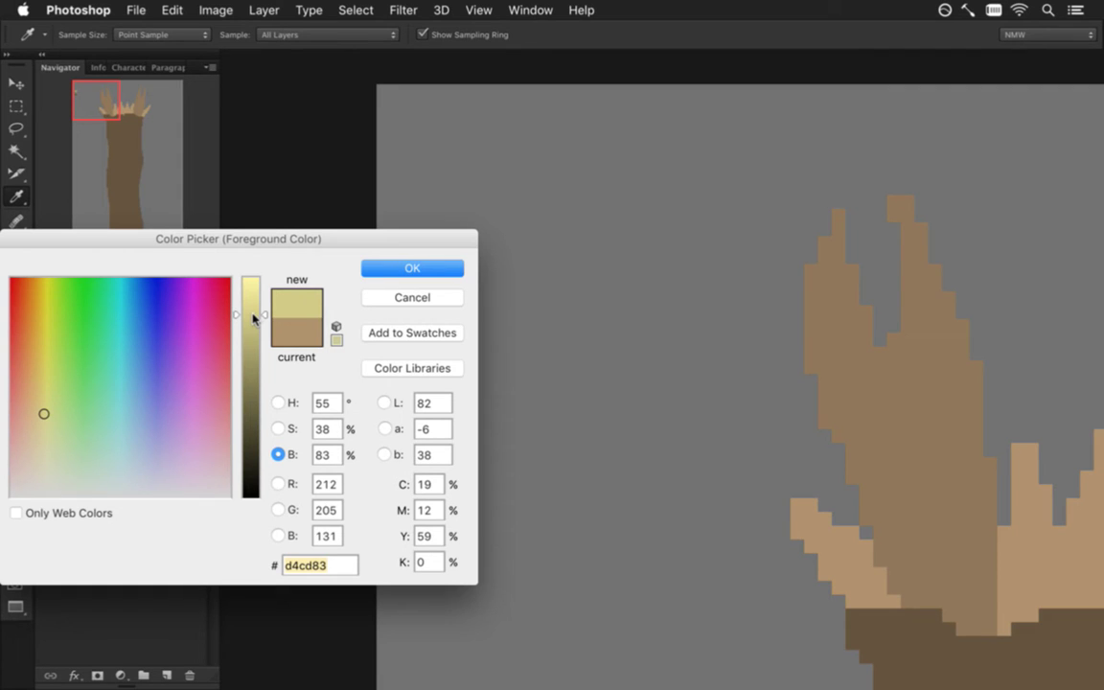
{"action": "left_click_drag", "start_coordinate": [253, 318], "coordinate": [254, 320]}
Refine the yellow to hue 48° and brightness 84% (#d5c584), and pencil its swatch beside the light tan one
{"action": "left_click", "coordinate": [278, 402]}
{"action": "left_click_drag", "start_coordinate": [266, 465], "coordinate": [267, 471]}
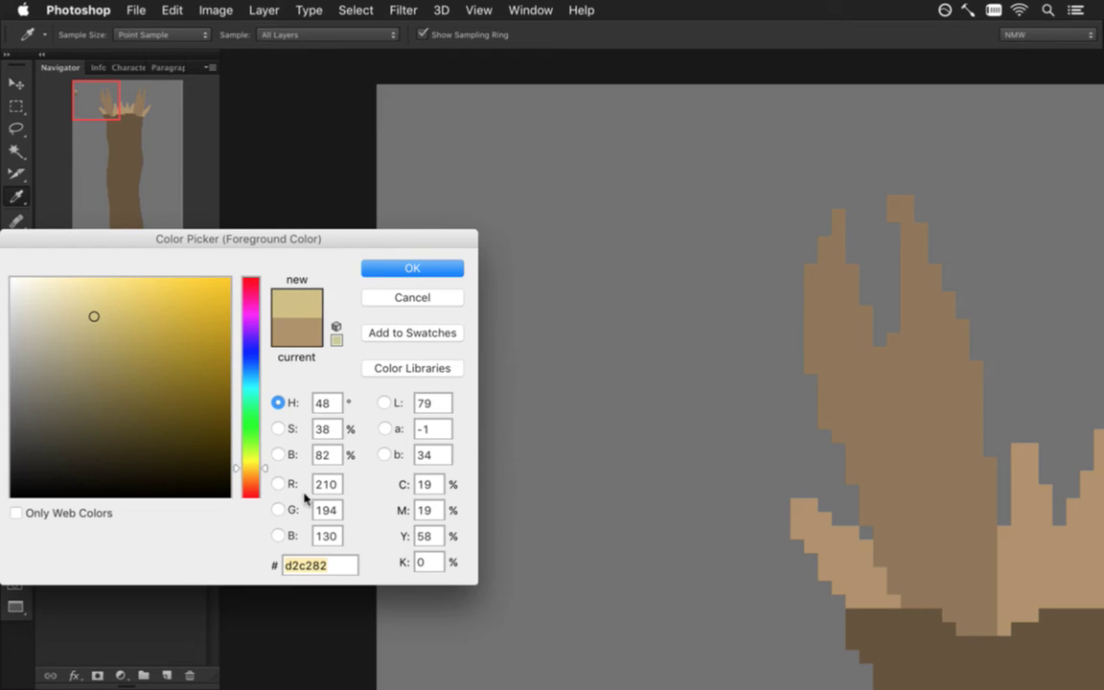
{"action": "left_click", "coordinate": [277, 428]}
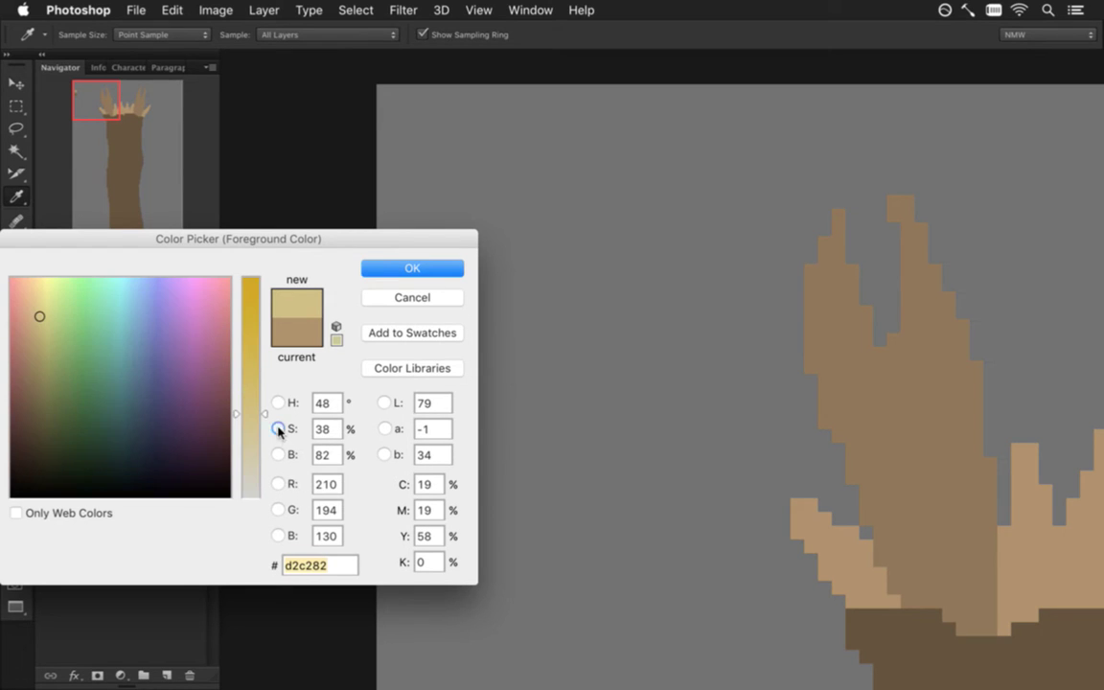
{"action": "left_click_drag", "start_coordinate": [261, 419], "coordinate": [266, 417]}
{"action": "left_click", "coordinate": [276, 454]}
{"action": "mouse_move", "coordinate": [265, 317]}
{"action": "left_mouse_down"}
{"action": "mouse_move", "coordinate": [265, 292]}
{"action": "mouse_move", "coordinate": [262, 311]}
{"action": "left_mouse_up"}
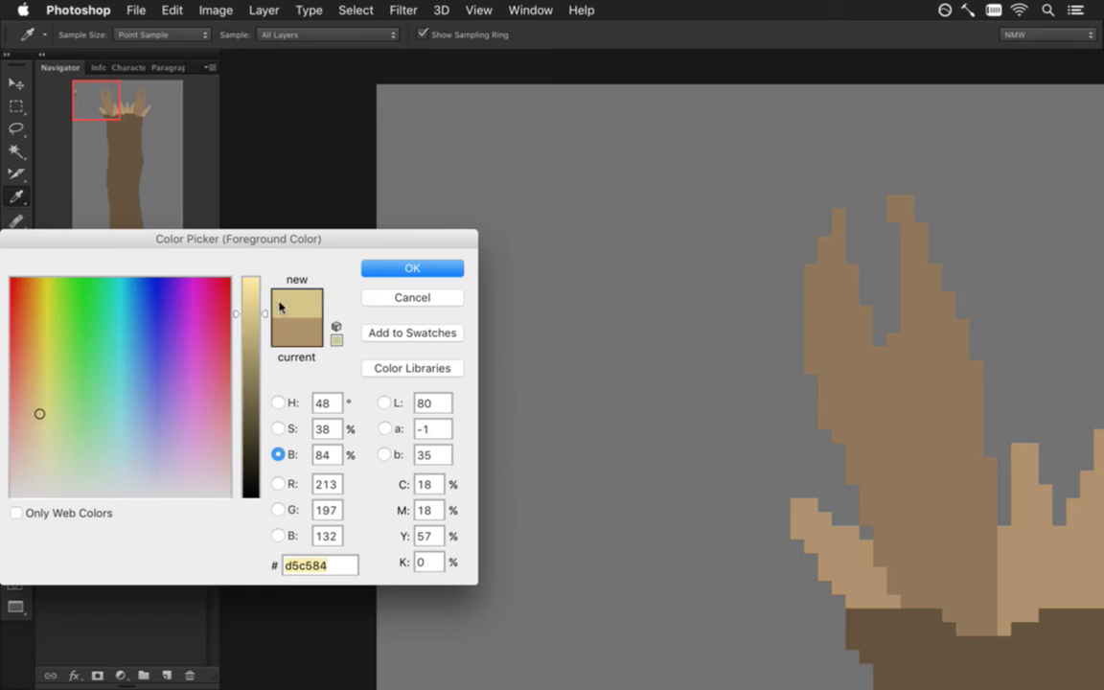
{"action": "left_click", "coordinate": [410, 268]}
{"action": "key", "text": "b"}
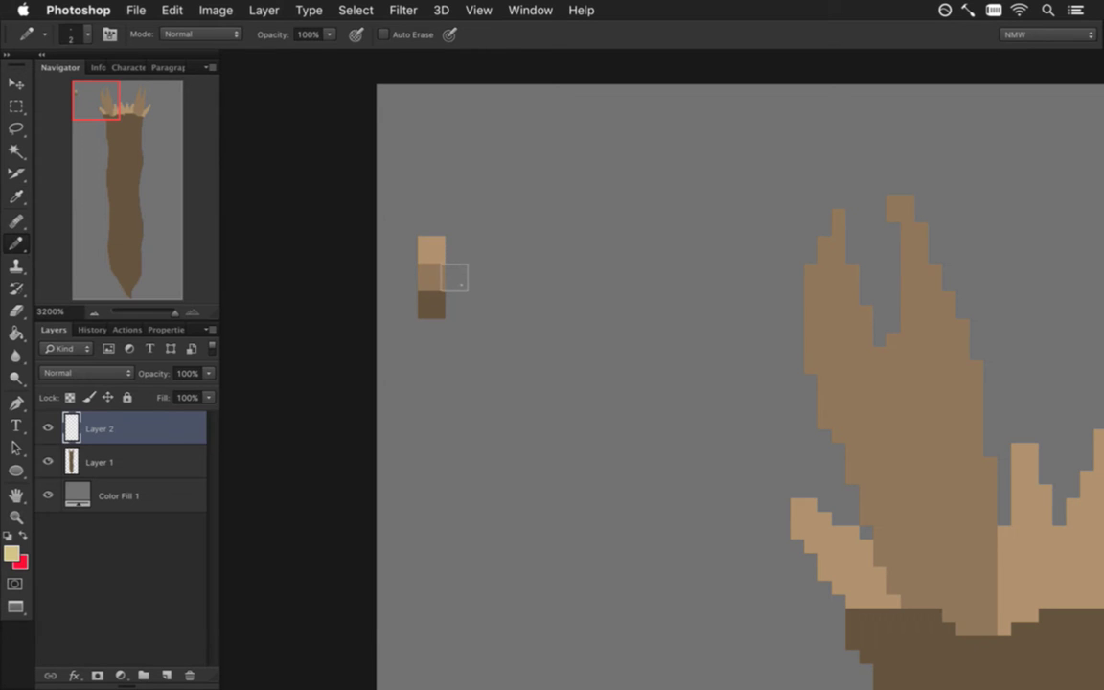
{"action": "left_click", "coordinate": [459, 249]}
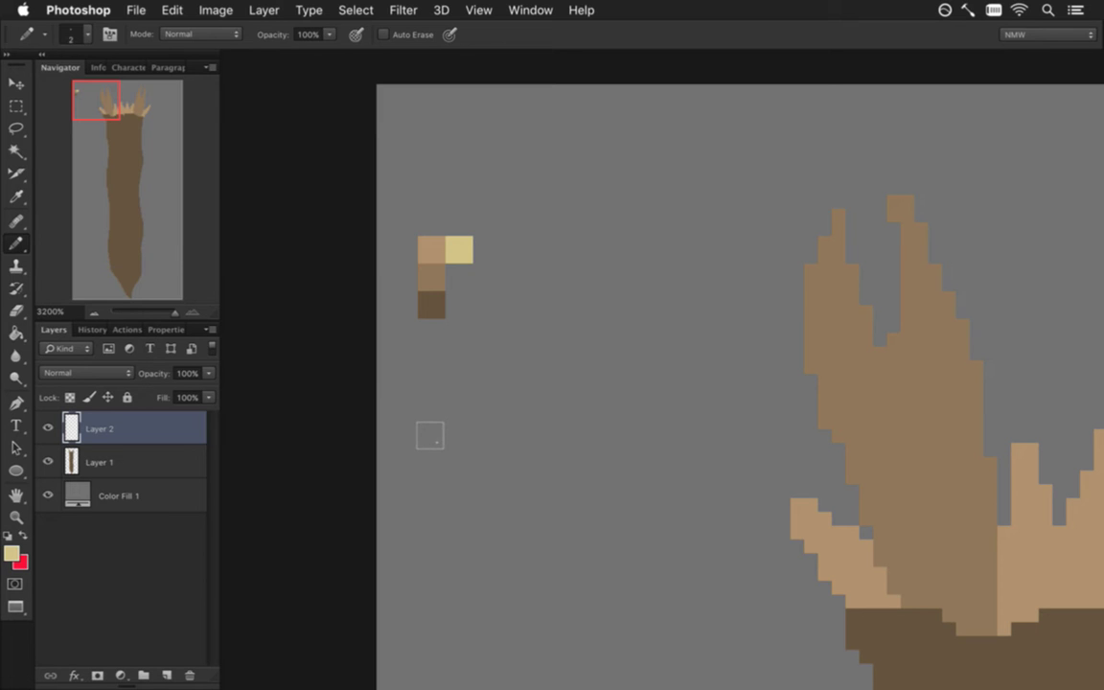
Sample the mid-brown swatch, shift it to a reddish brown with hue 23°, saturation 41% and brightness 59% (#967059), and repaint that swatch with it
{"action": "key", "text": "i"}
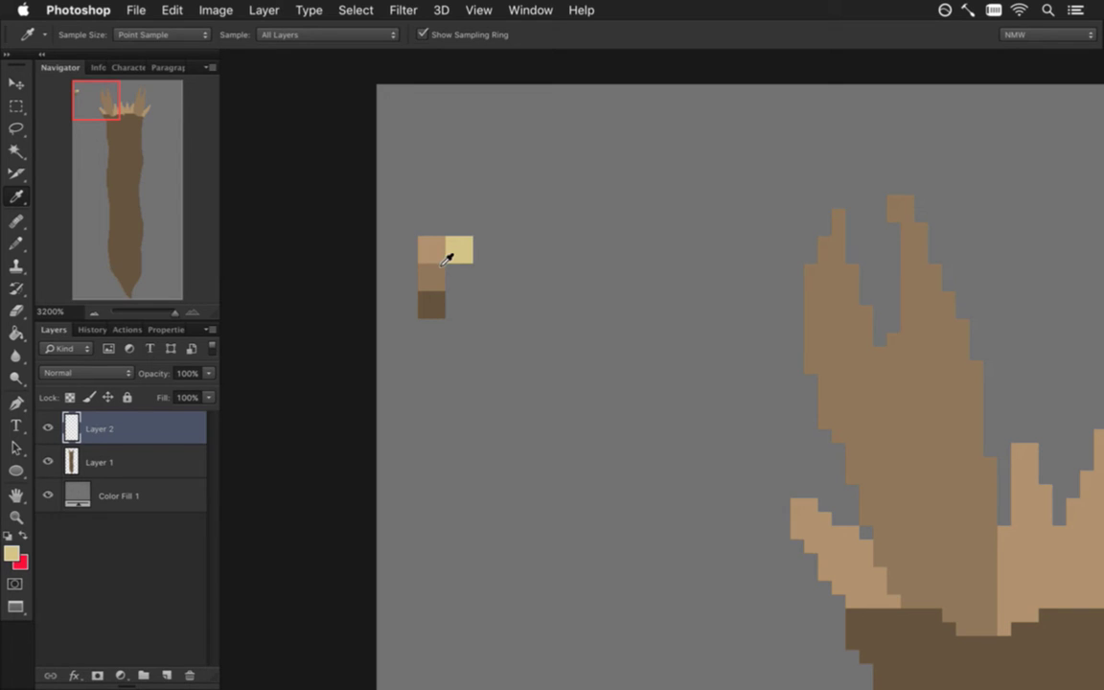
{"action": "left_click", "coordinate": [433, 288]}
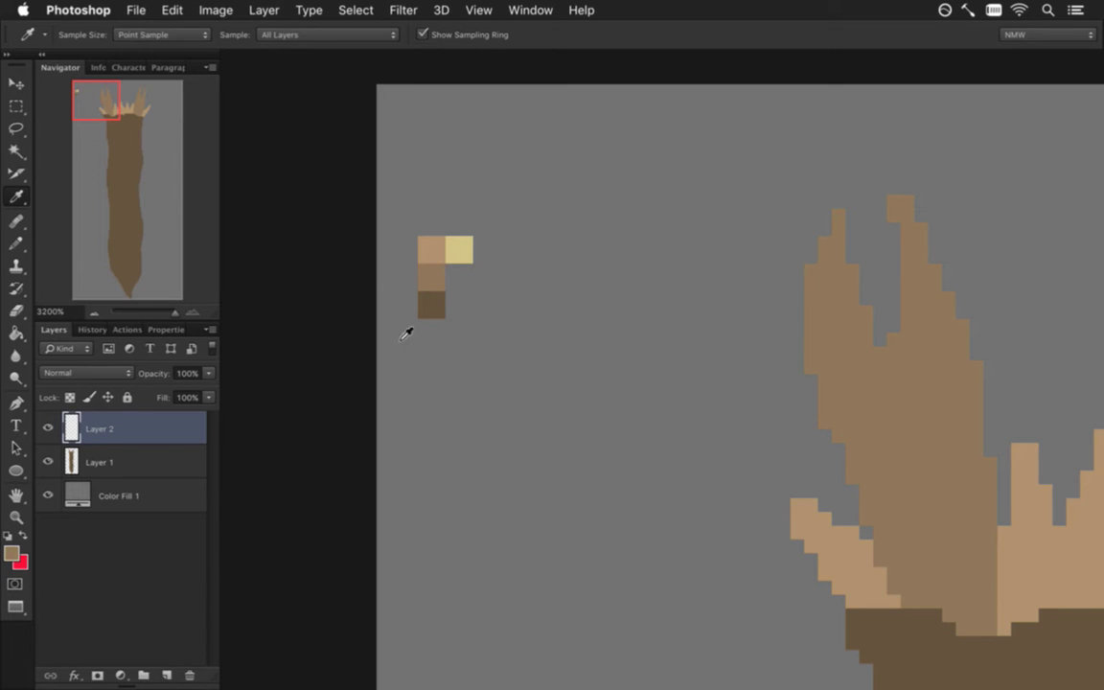
{"action": "left_click", "coordinate": [11, 555]}
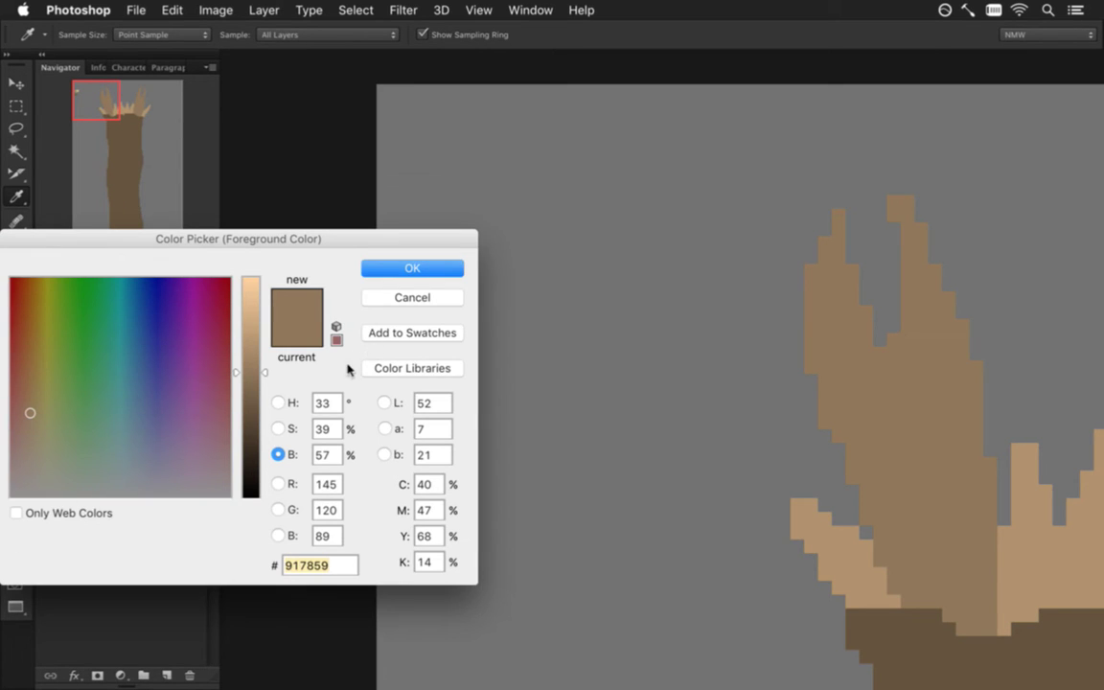
{"action": "left_click", "coordinate": [279, 404]}
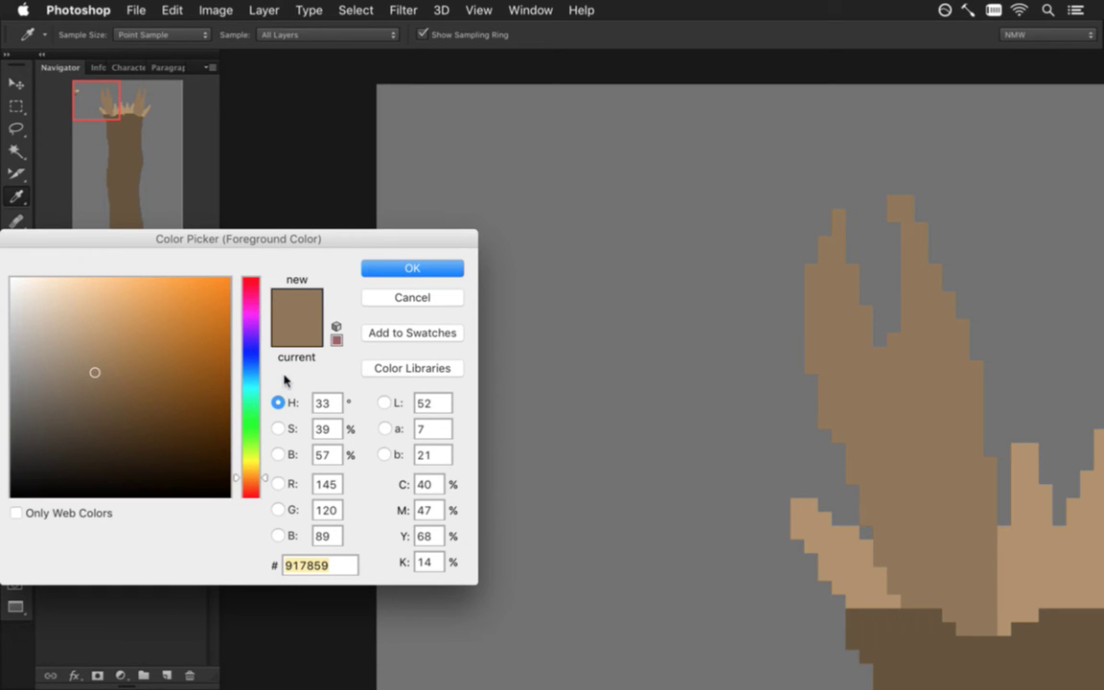
{"action": "left_click_drag", "start_coordinate": [265, 481], "coordinate": [265, 487]}
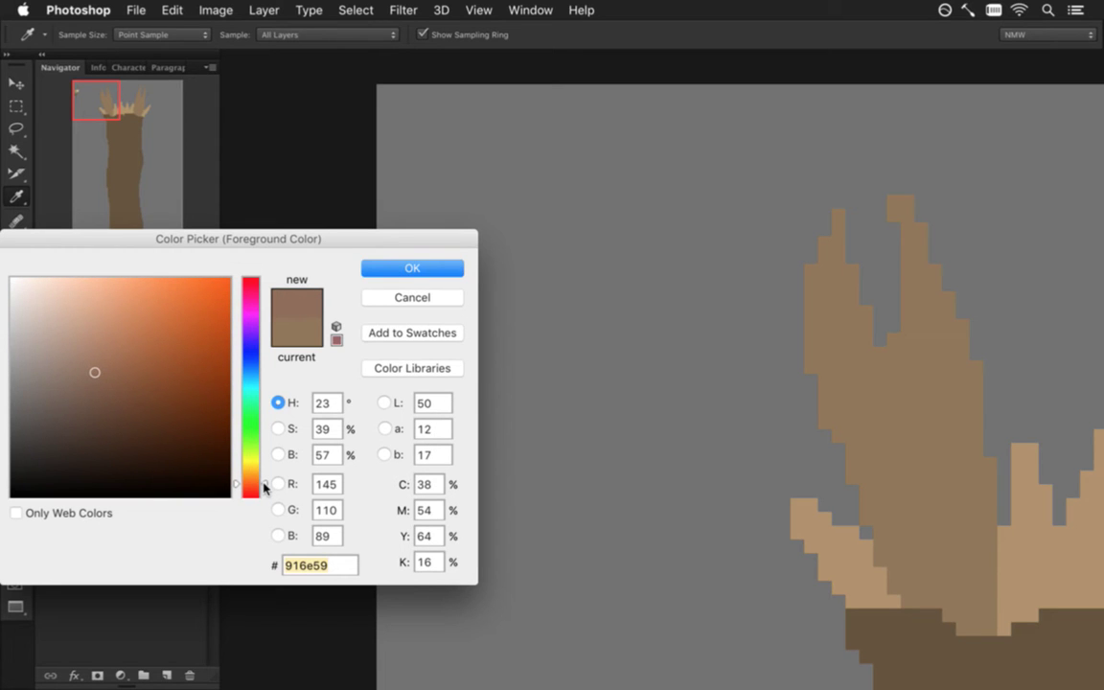
{"action": "left_click", "coordinate": [278, 428]}
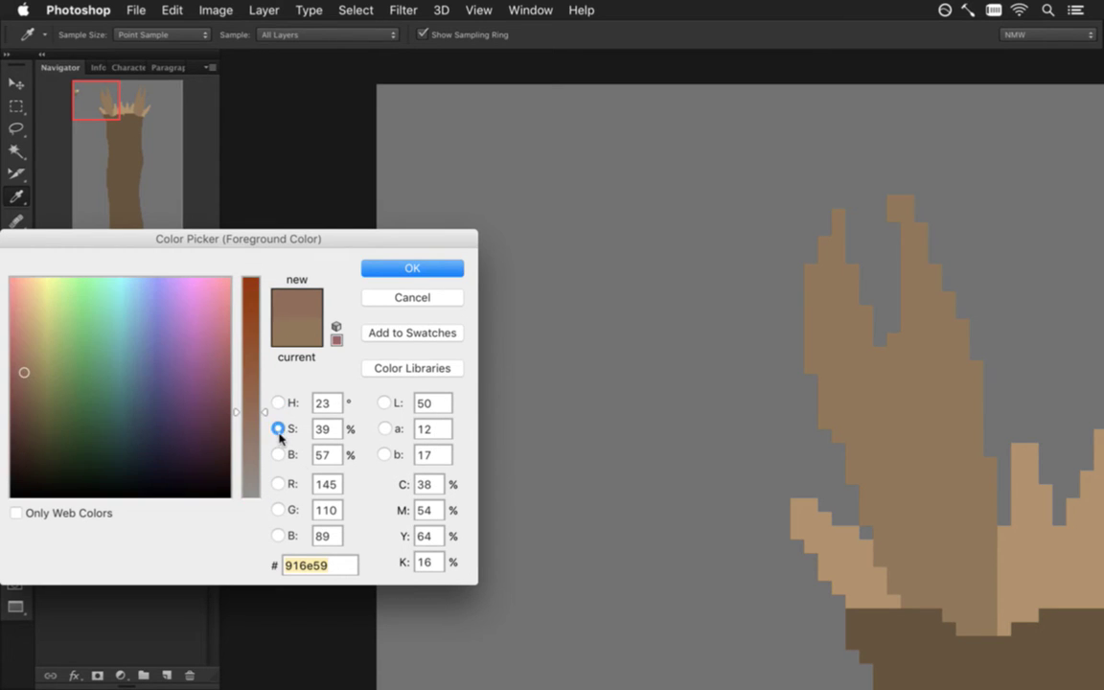
{"action": "left_click_drag", "start_coordinate": [268, 415], "coordinate": [267, 373]}
{"action": "left_click", "coordinate": [279, 455]}
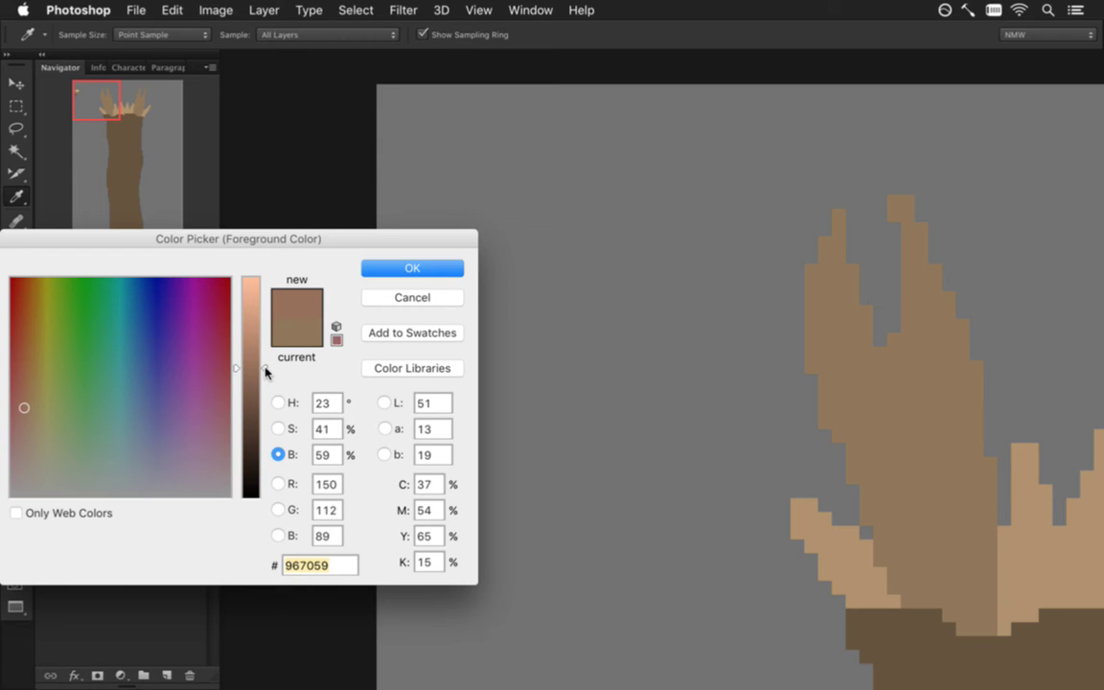
{"action": "left_click", "coordinate": [403, 270]}
{"action": "key", "text": "b"}
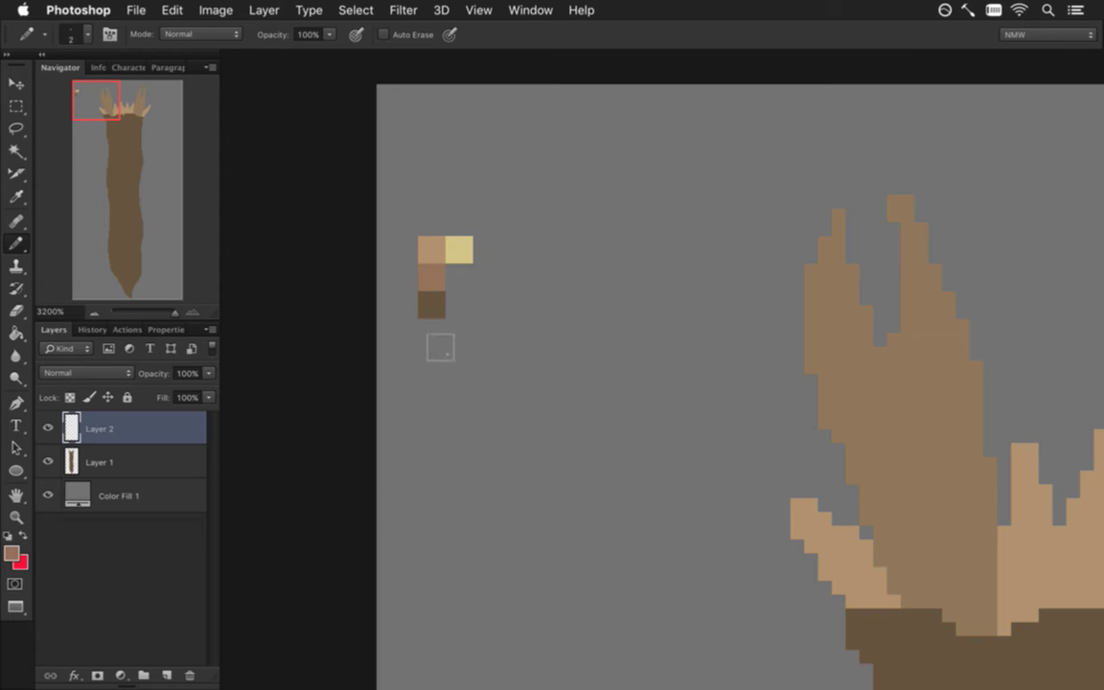
Sample the dark brown swatch and shift it to a reddish dark brown with hue 20°, saturation 53% and brightness 44% (#6f4734)
{"action": "key", "text": "i"}
{"action": "left_click", "coordinate": [433, 304]}
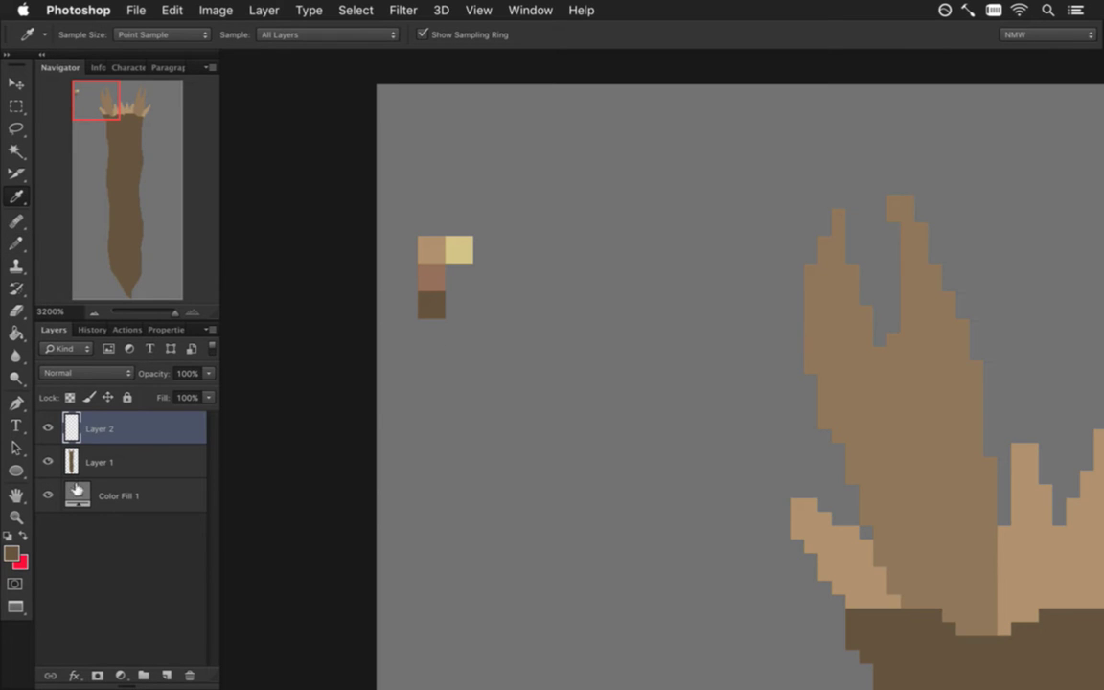
{"action": "left_click", "coordinate": [11, 553]}
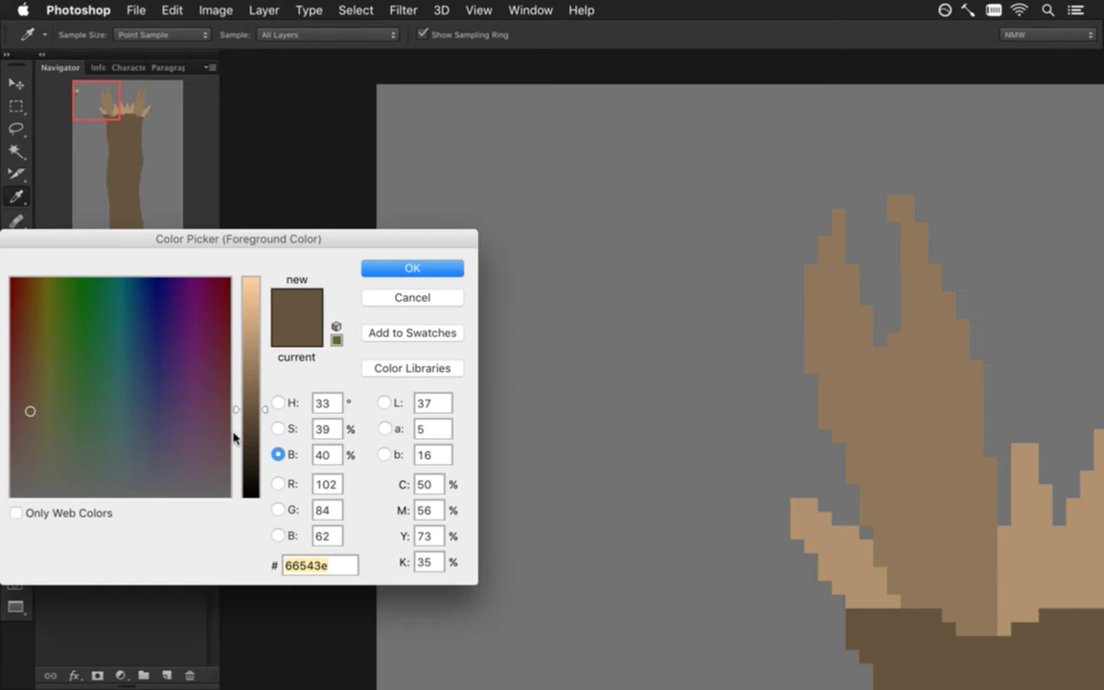
{"action": "left_click", "coordinate": [278, 402]}
{"action": "left_click", "coordinate": [251, 494]}
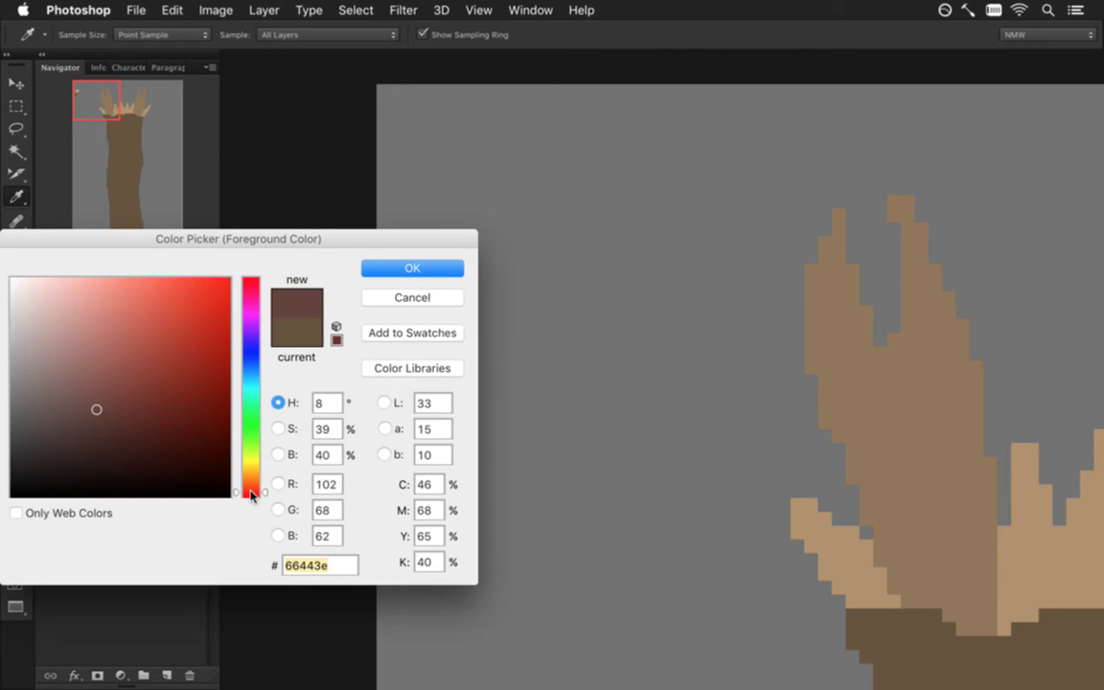
{"action": "left_click_drag", "start_coordinate": [252, 493], "coordinate": [254, 489]}
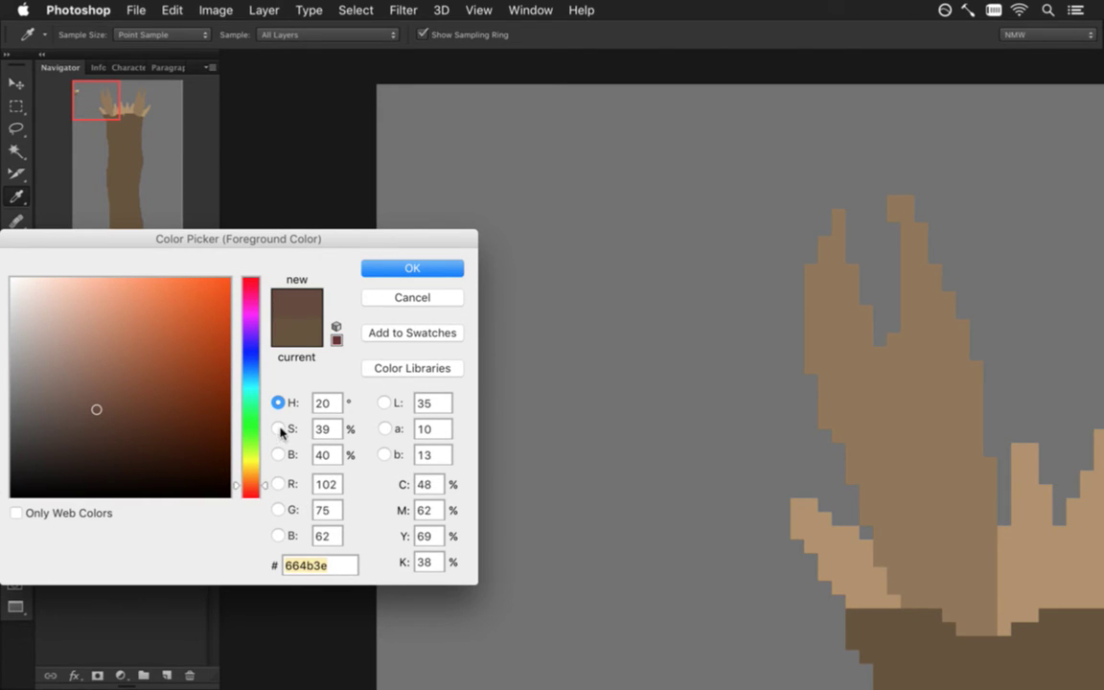
{"action": "left_click", "coordinate": [279, 429]}
{"action": "mouse_move", "coordinate": [269, 410]}
{"action": "left_mouse_down"}
{"action": "mouse_move", "coordinate": [266, 382]}
{"action": "mouse_move", "coordinate": [264, 405]}
{"action": "left_mouse_up"}
{"action": "left_click", "coordinate": [279, 455]}
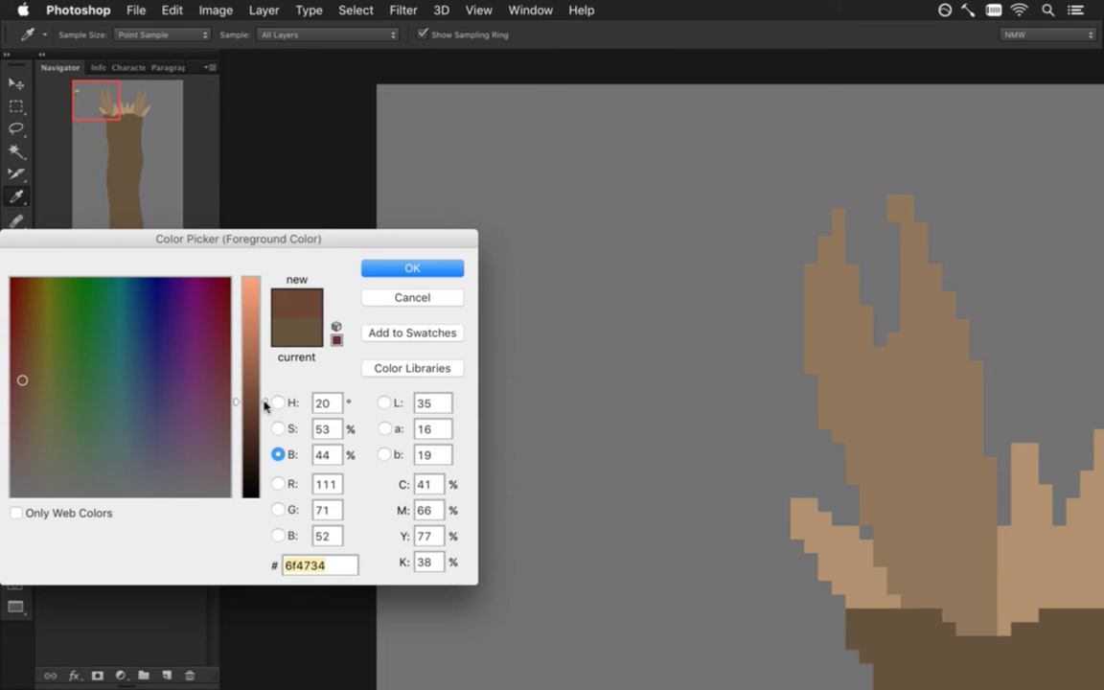
{"action": "left_click", "coordinate": [374, 268]}
Pencil the new dark brown swatch beside the reddish brown one and erase the old dark brown swatch below
{"action": "key", "text": "b"}
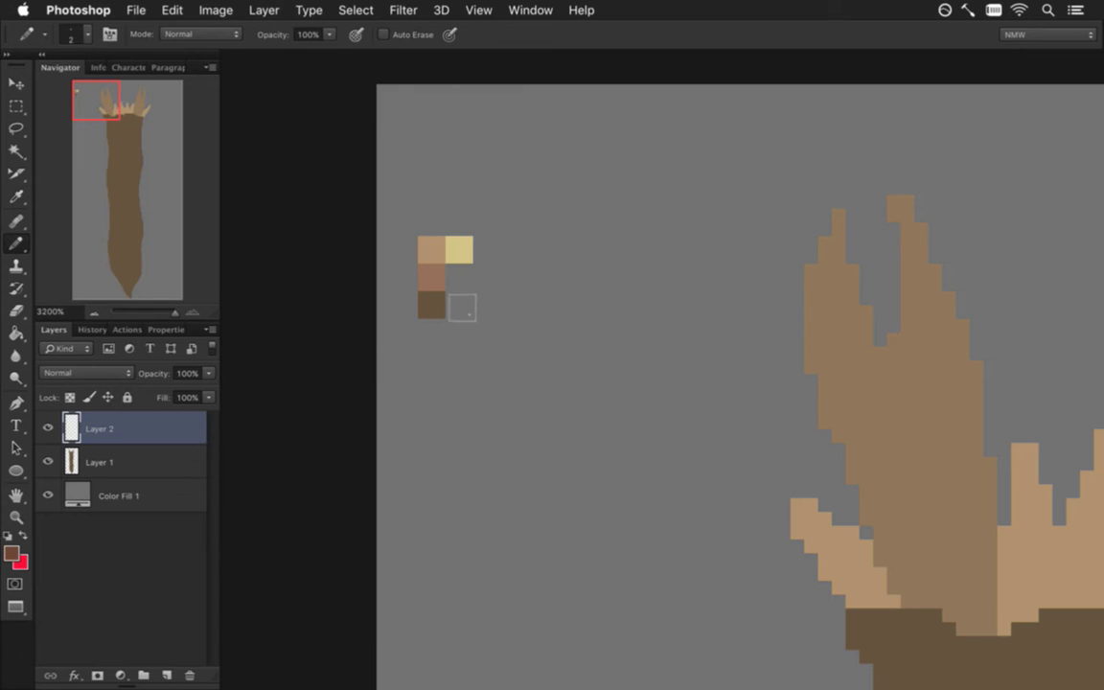
{"action": "left_click", "coordinate": [458, 277]}
{"action": "key", "text": "e"}
{"action": "left_click_drag", "start_coordinate": [425, 298], "coordinate": [438, 316]}
Erase the antler-like prongs and jagged upper end of the trunk on Layer 1 with a 25 px eraser
{"action": "scroll", "coordinate": [547, 335], "scroll_direction": "down", "scroll_amount": 10}
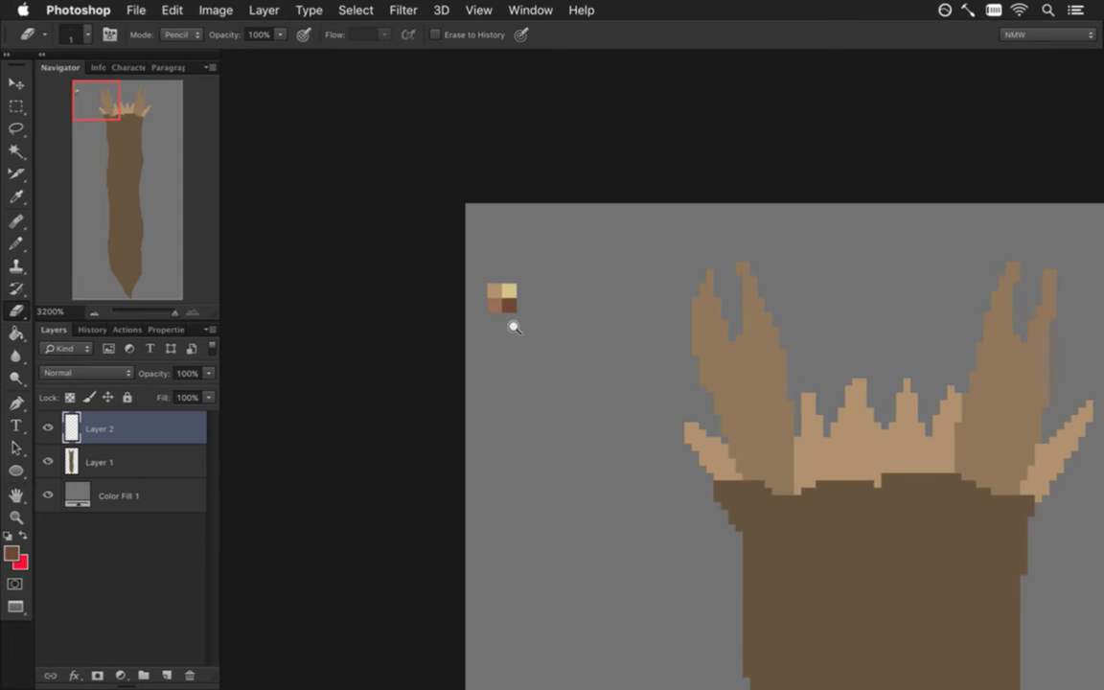
{"action": "left_click_drag", "start_coordinate": [644, 403], "coordinate": [625, 338]}
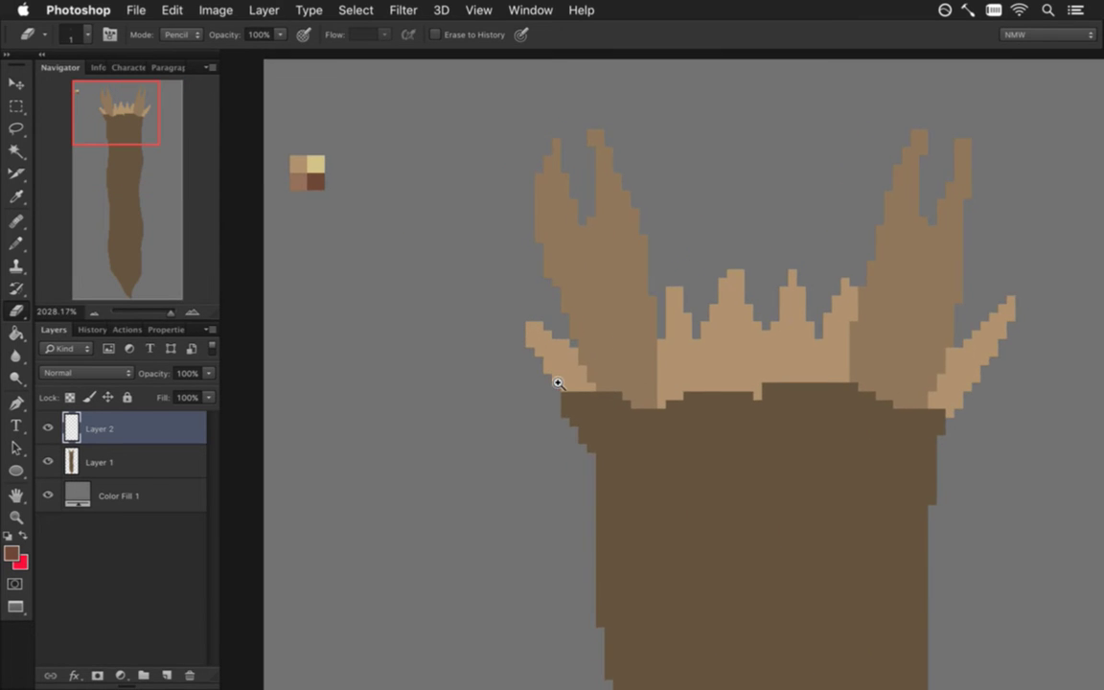
{"action": "left_click_drag", "start_coordinate": [558, 382], "coordinate": [512, 367]}
{"action": "left_click_drag", "start_coordinate": [634, 428], "coordinate": [563, 390]}
{"action": "scroll", "coordinate": [564, 390], "scroll_direction": "down", "scroll_amount": 3}
{"action": "scroll", "coordinate": [563, 390], "scroll_direction": "right", "scroll_amount": 1}
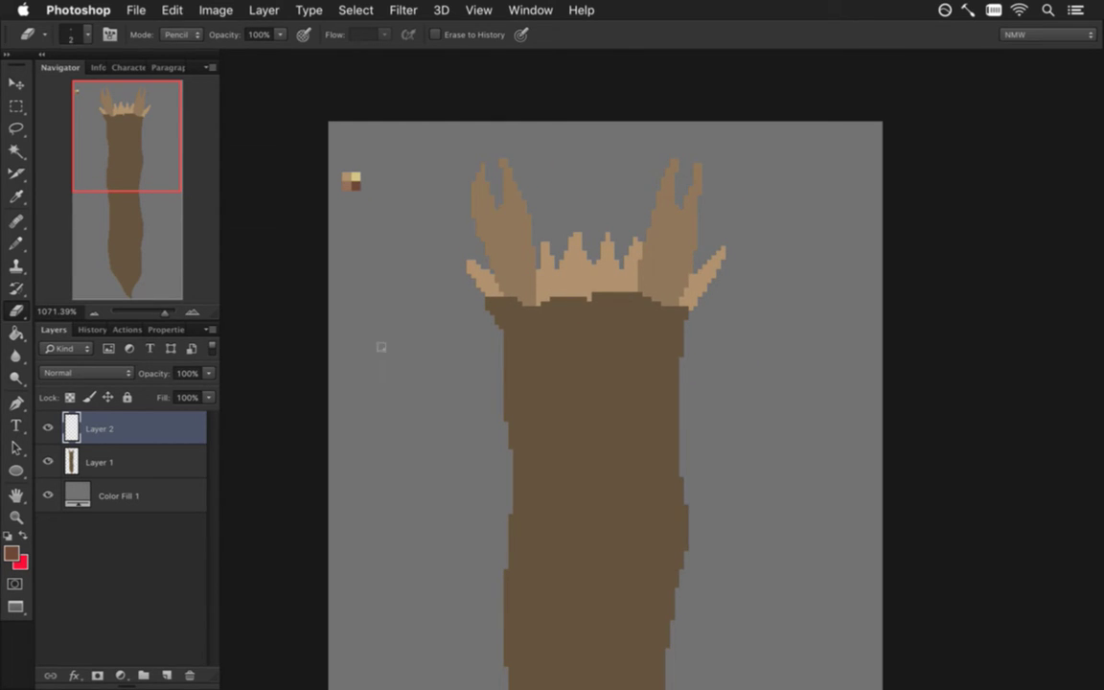
{"action": "left_click", "coordinate": [129, 463]}
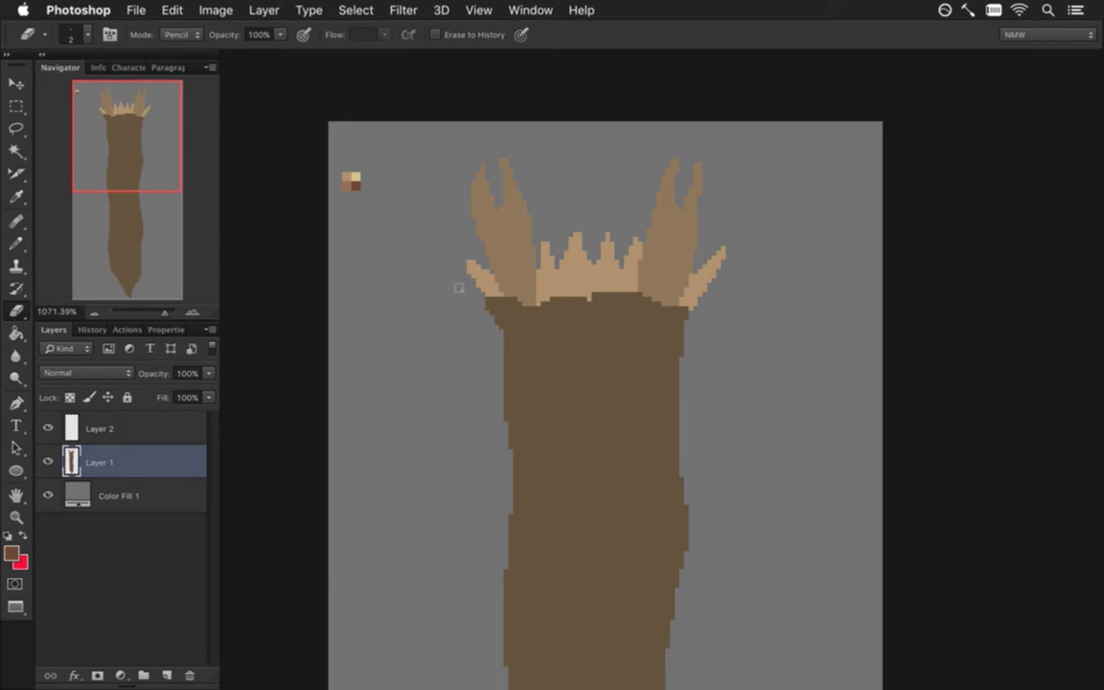
{"action": "key", "text": "bracketright"}
{"action": "key", "text": "bracketright"}
{"action": "key", "text": "bracketright"}
{"action": "key", "text": "bracketright"}
{"action": "key", "text": "bracketright"}
{"action": "key", "text": "bracketright"}
{"action": "mouse_move", "coordinate": [483, 167]}
{"action": "left_mouse_down"}
{"action": "mouse_move", "coordinate": [530, 246]}
{"action": "mouse_move", "coordinate": [682, 233]}
{"action": "mouse_move", "coordinate": [677, 266]}
{"action": "mouse_move", "coordinate": [518, 259]}
{"action": "left_mouse_up"}
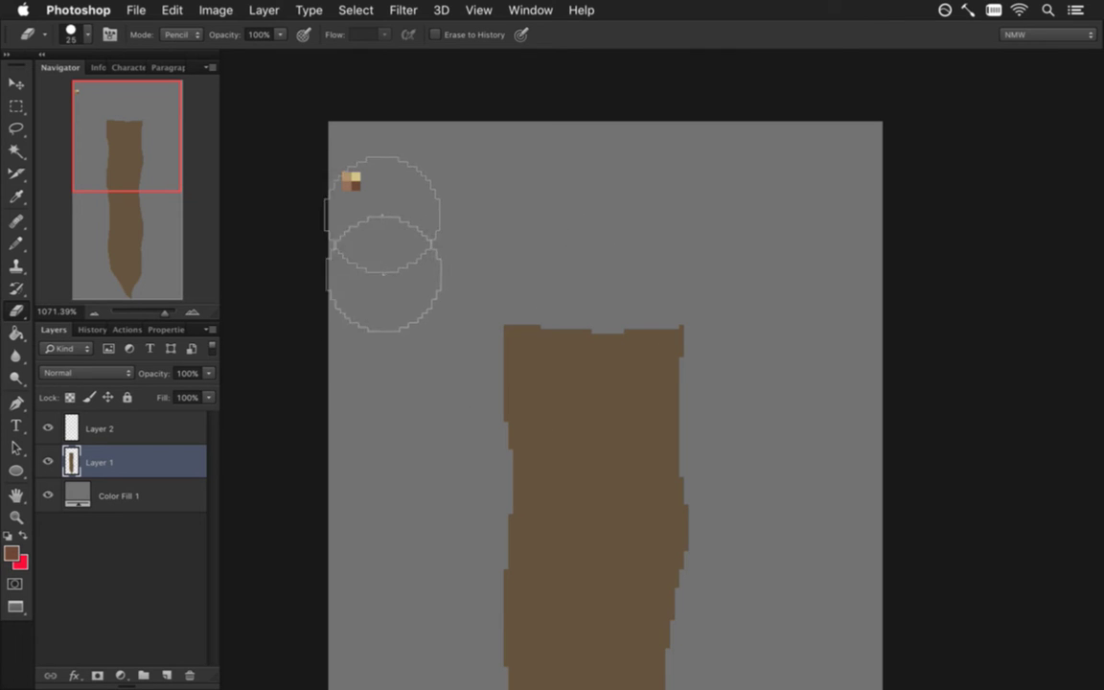
Sample the light tan swatch and pencil a thick elliptical rim with a jagged inner edge above the trunk
{"action": "key", "text": "i"}
{"action": "left_click", "coordinate": [350, 182]}
{"action": "key", "text": "b"}
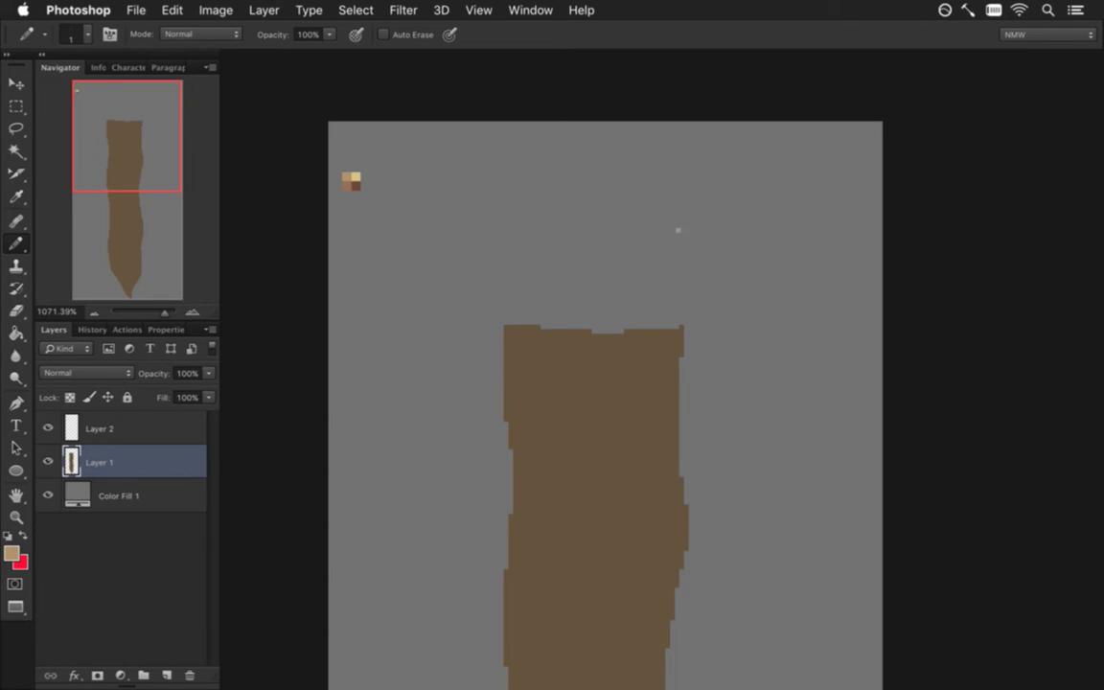
{"action": "mouse_move", "coordinate": [649, 192]}
{"action": "left_mouse_down"}
{"action": "mouse_move", "coordinate": [558, 187]}
{"action": "mouse_move", "coordinate": [498, 204]}
{"action": "mouse_move", "coordinate": [492, 243]}
{"action": "mouse_move", "coordinate": [515, 272]}
{"action": "mouse_move", "coordinate": [621, 290]}
{"action": "mouse_move", "coordinate": [659, 280]}
{"action": "mouse_move", "coordinate": [697, 244]}
{"action": "mouse_move", "coordinate": [687, 207]}
{"action": "mouse_move", "coordinate": [650, 178]}
{"action": "mouse_move", "coordinate": [575, 173]}
{"action": "left_mouse_up"}
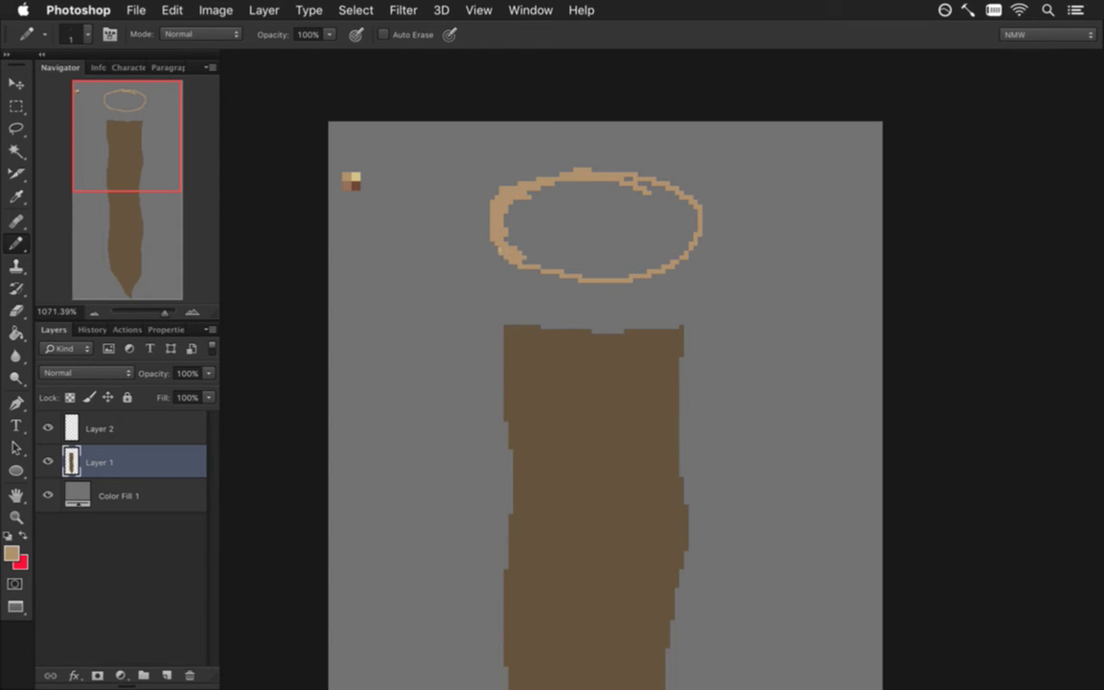
{"action": "mouse_move", "coordinate": [561, 277]}
{"action": "left_mouse_down"}
{"action": "mouse_move", "coordinate": [588, 264]}
{"action": "mouse_move", "coordinate": [622, 275]}
{"action": "left_mouse_up"}
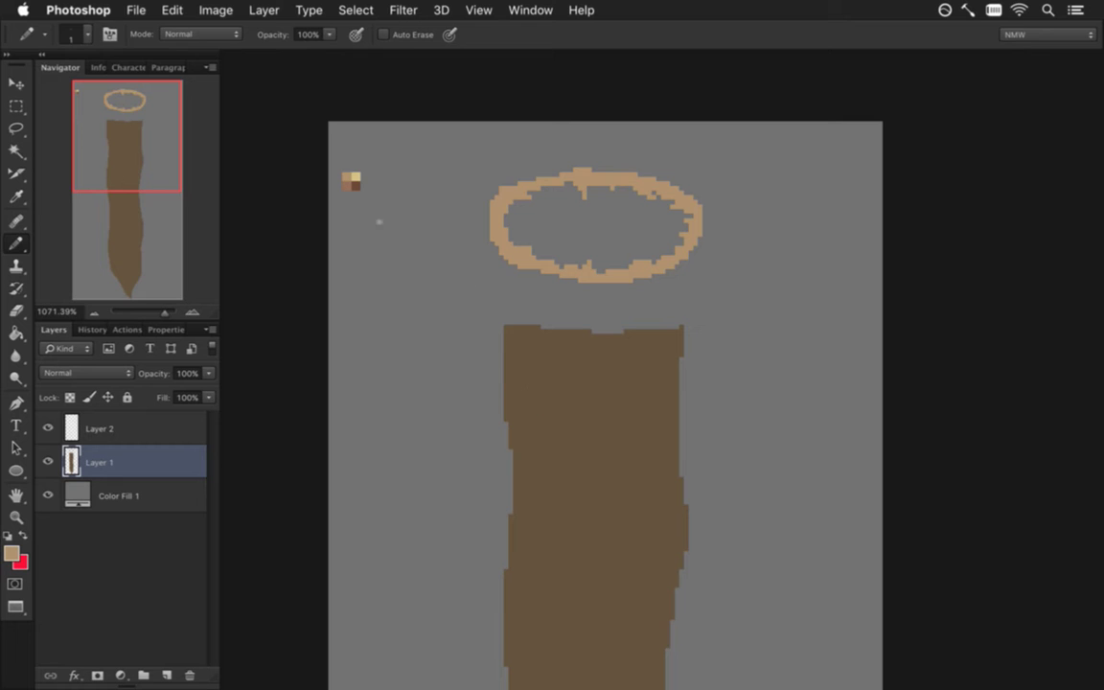
Sample the reddish brown swatch and pencil the trunk's left outline from behind the rim down to the existing trunk
{"action": "key", "text": "i"}
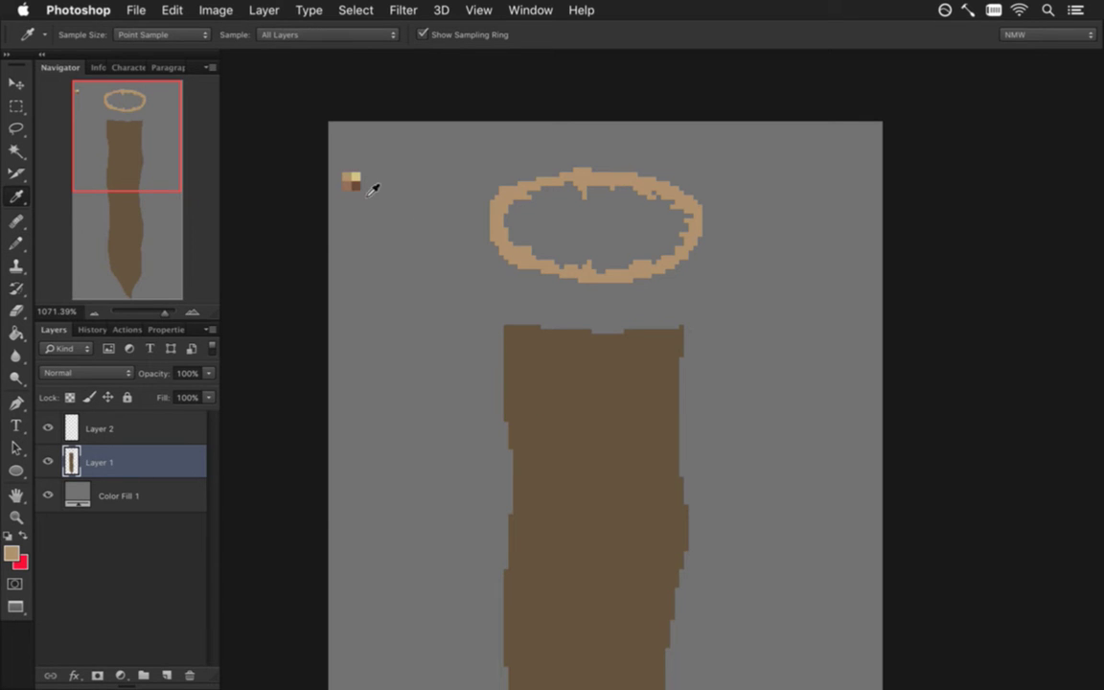
{"action": "left_click", "coordinate": [352, 186]}
{"action": "key", "text": "b"}
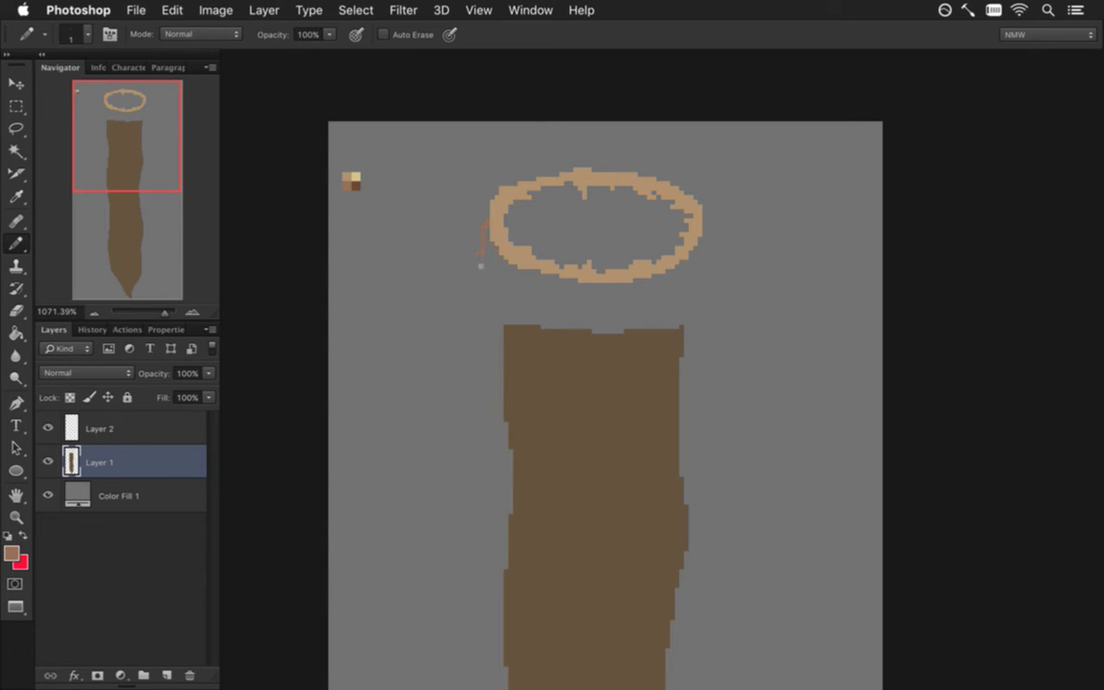
{"action": "left_click_drag", "start_coordinate": [499, 382], "coordinate": [509, 412]}
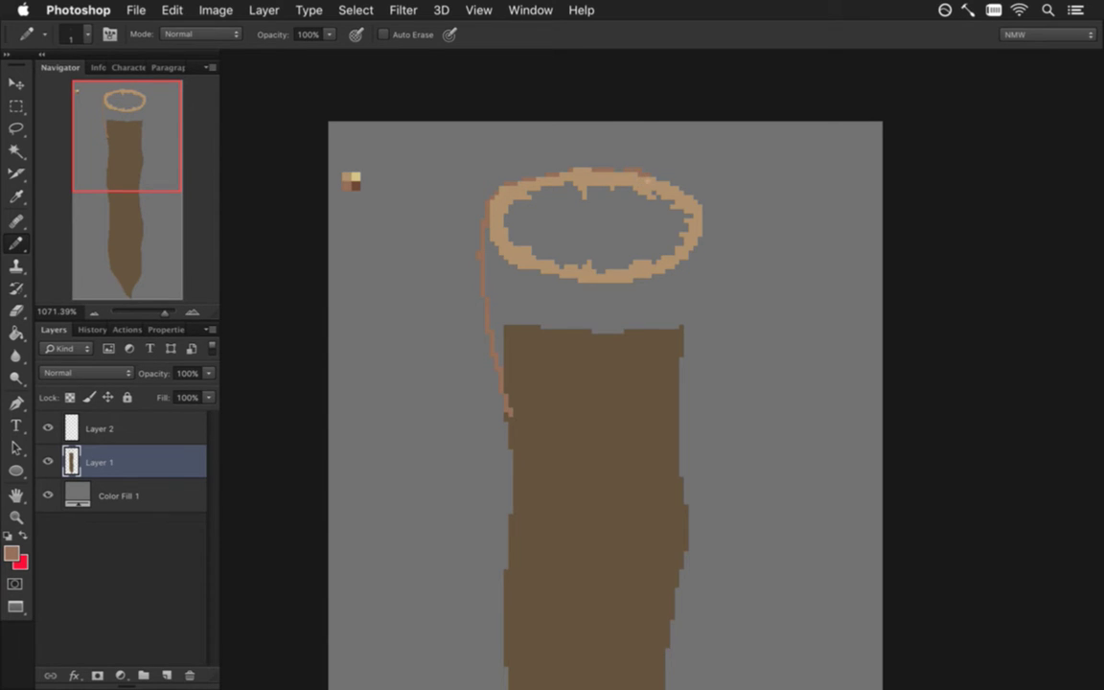
Pencil the trunk's right outline in reddish brown, undoing the first stroke and redrawing it from the rim down around a bulge
{"action": "key", "text": "e"}
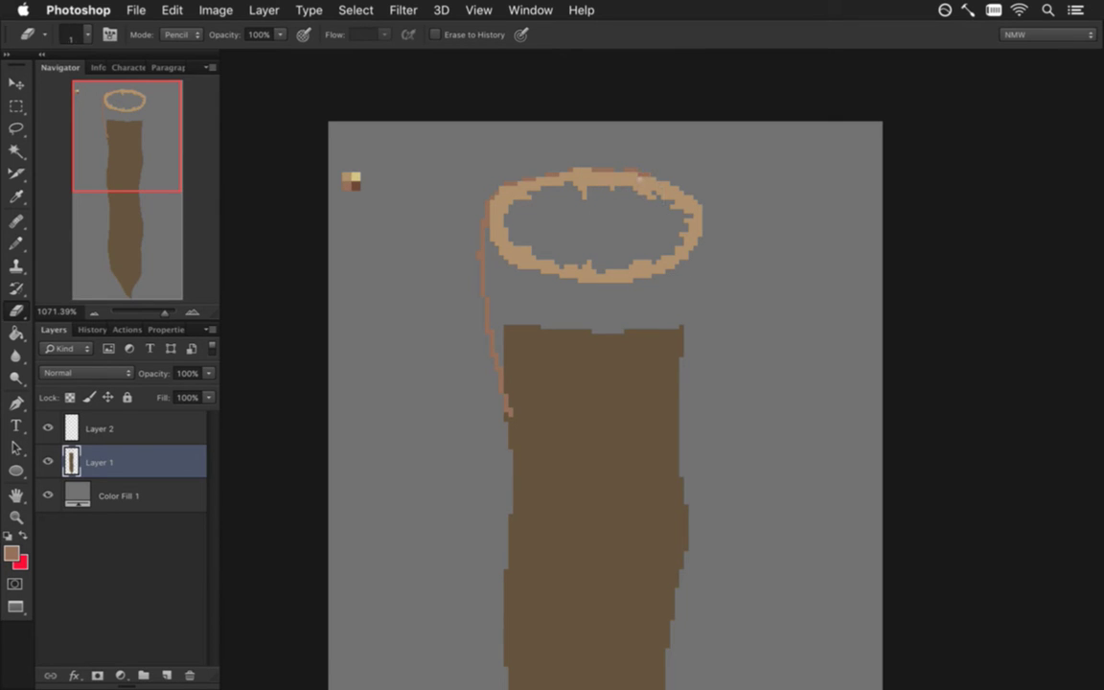
{"action": "key", "text": "i"}
{"action": "left_click", "coordinate": [662, 170]}
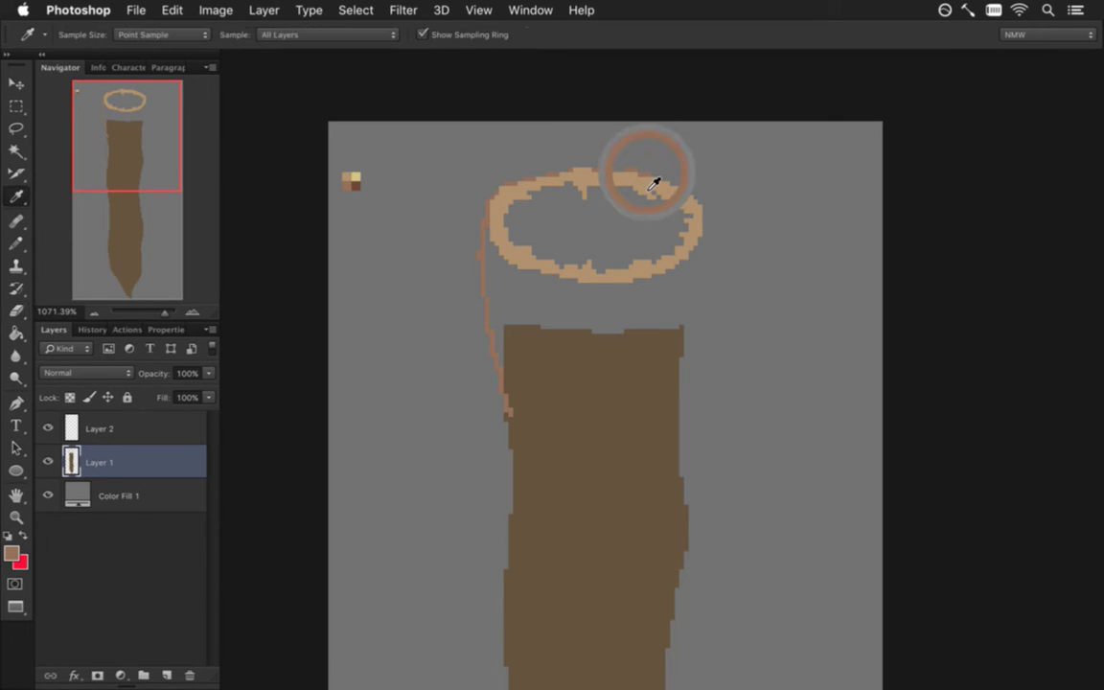
{"action": "key", "text": "b"}
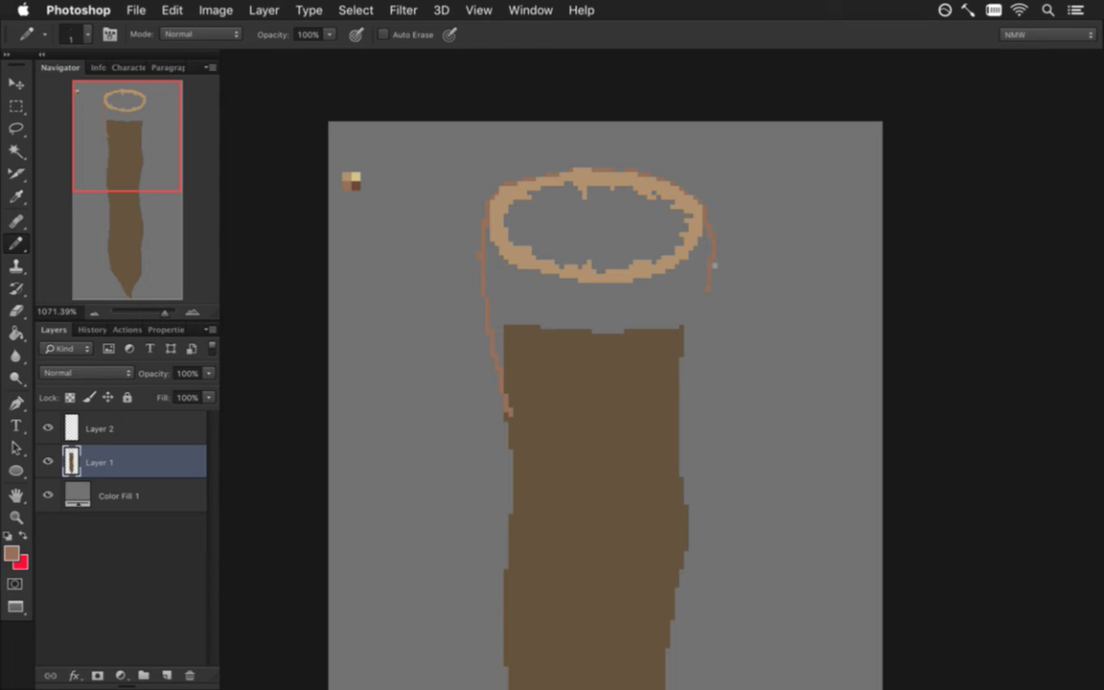
{"action": "key", "text": "super+z"}
{"action": "key", "text": "super+z"}
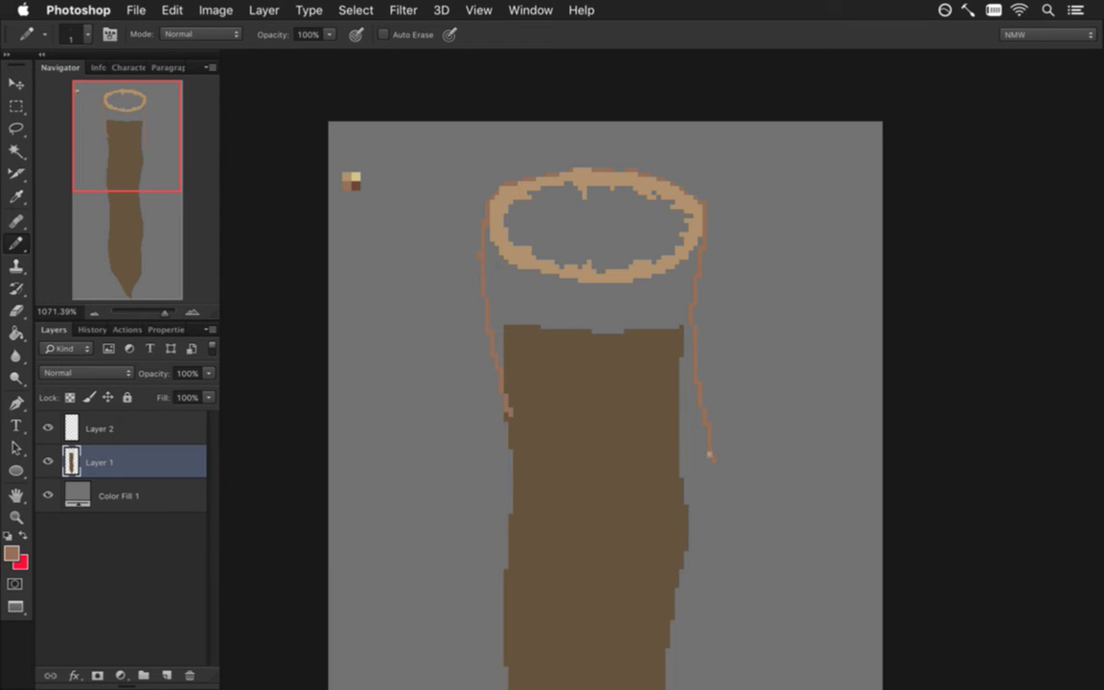
{"action": "left_click_drag", "start_coordinate": [699, 512], "coordinate": [679, 557]}
Fill the outlined trunk with reddish brown, and repaint the leftover dark edge lines in it through a Magic Wand selection
{"action": "key", "text": "g"}
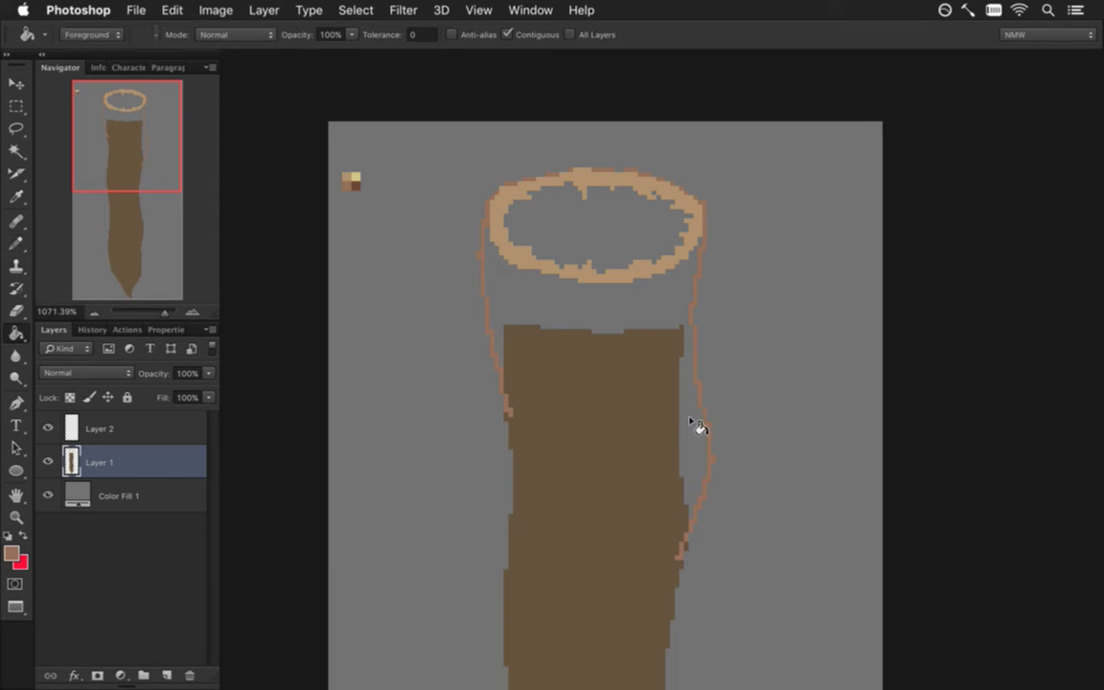
{"action": "left_click", "coordinate": [570, 343]}
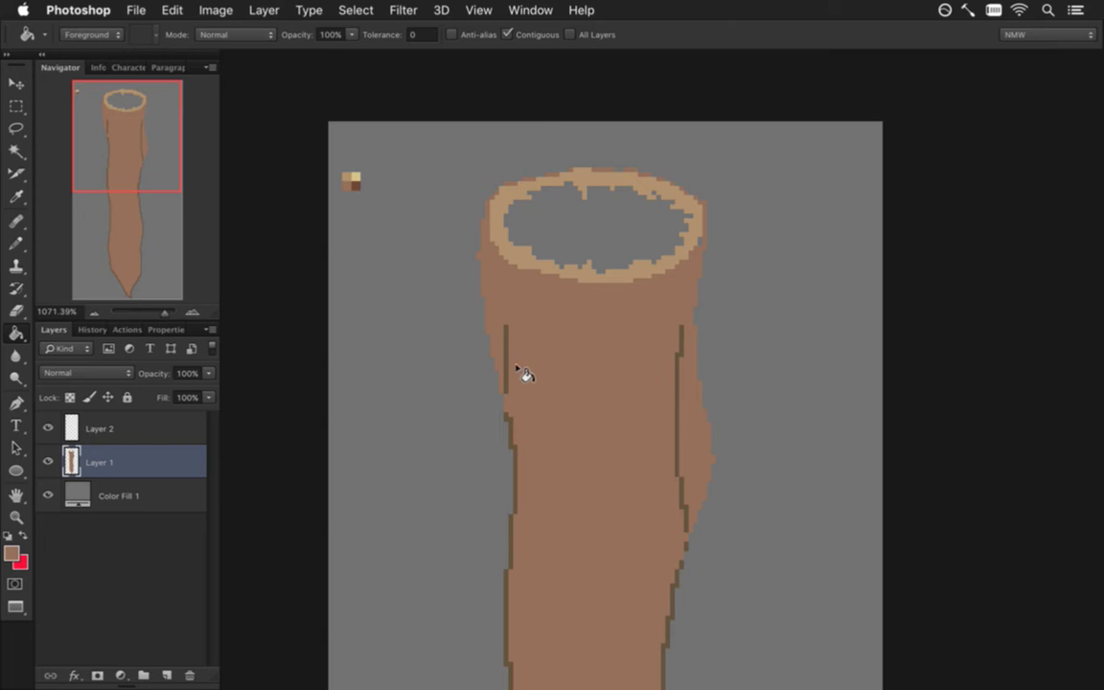
{"action": "left_click_drag", "start_coordinate": [604, 397], "coordinate": [521, 371]}
{"action": "left_click_drag", "start_coordinate": [587, 418], "coordinate": [503, 331]}
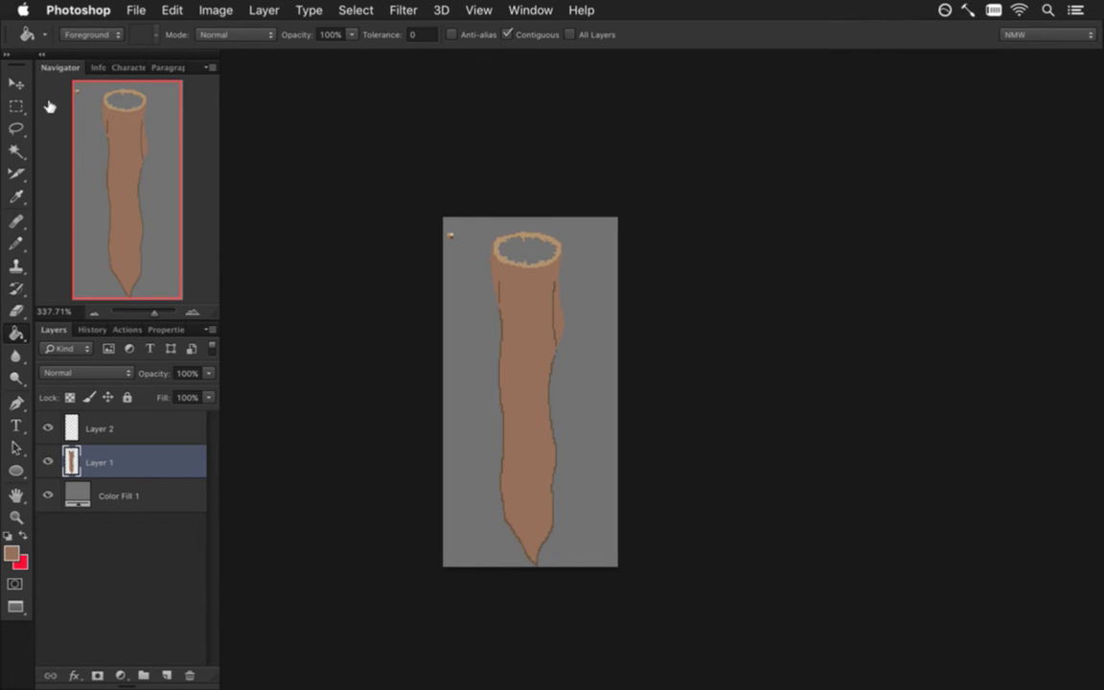
{"action": "left_click", "coordinate": [16, 151]}
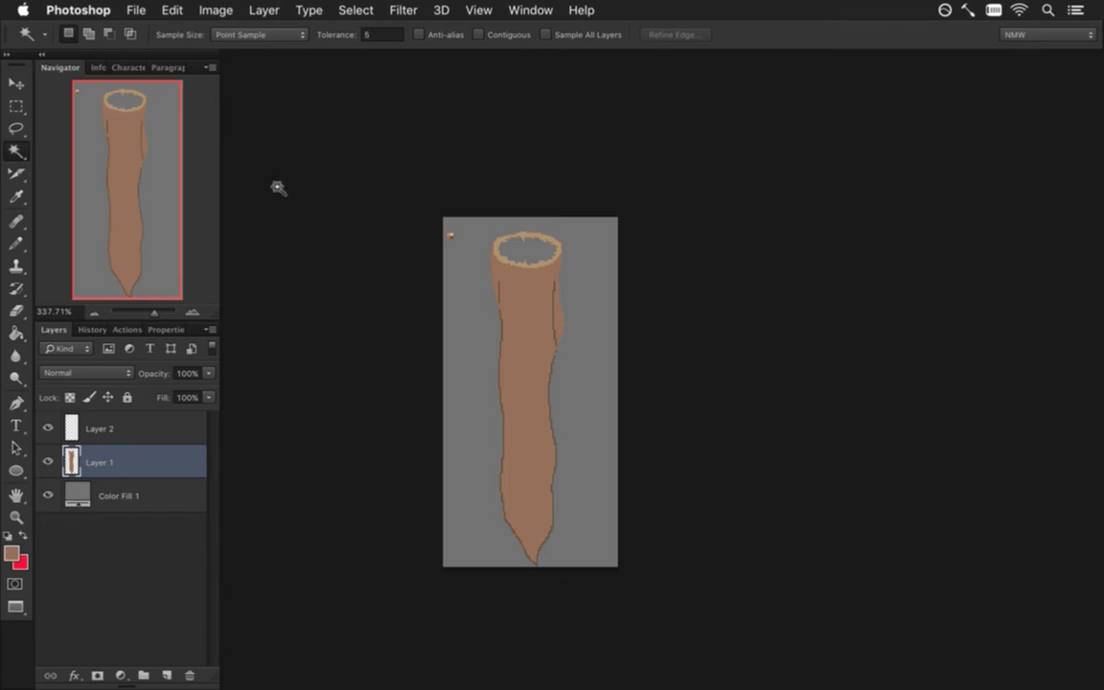
{"action": "left_click", "coordinate": [556, 330]}
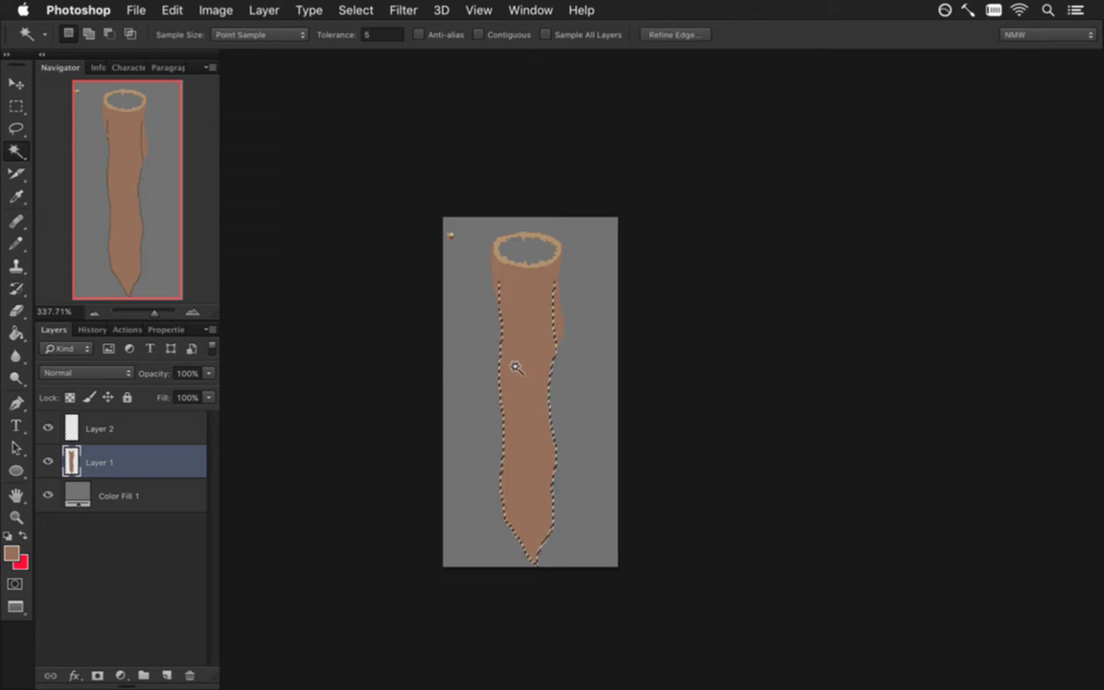
{"action": "key", "text": "b"}
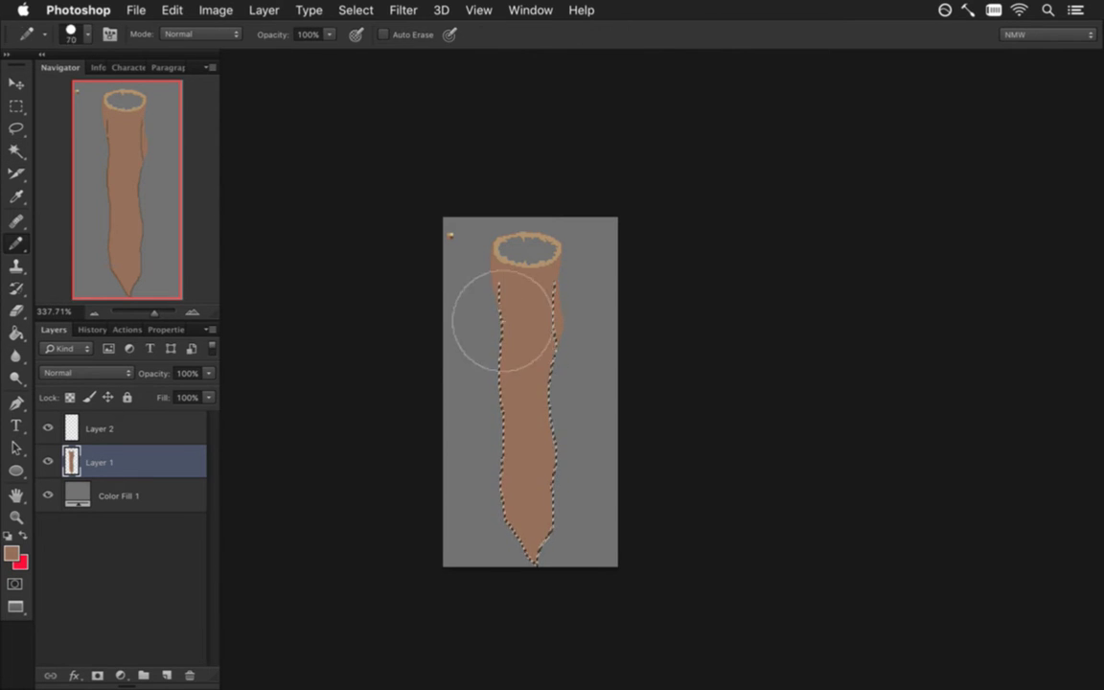
{"action": "key", "text": "m"}
{"action": "left_click", "coordinate": [476, 306]}
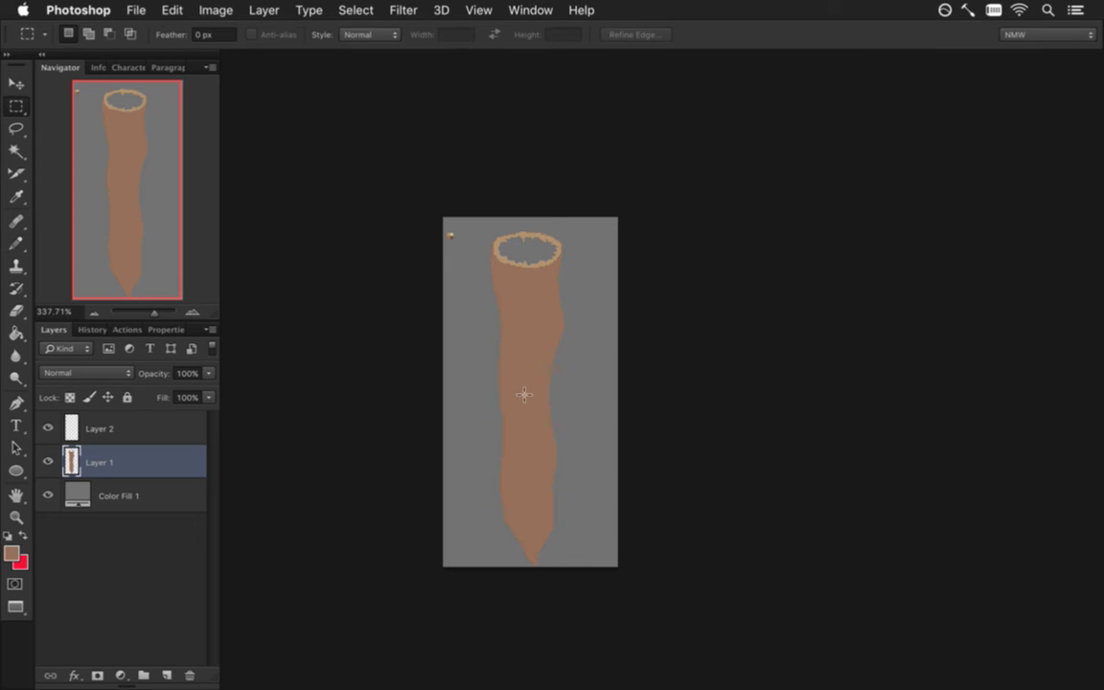
Sample the dark brown swatch and fill the hollow inside the elliptical rim with it
{"action": "left_click_drag", "start_coordinate": [531, 411], "coordinate": [584, 413]}
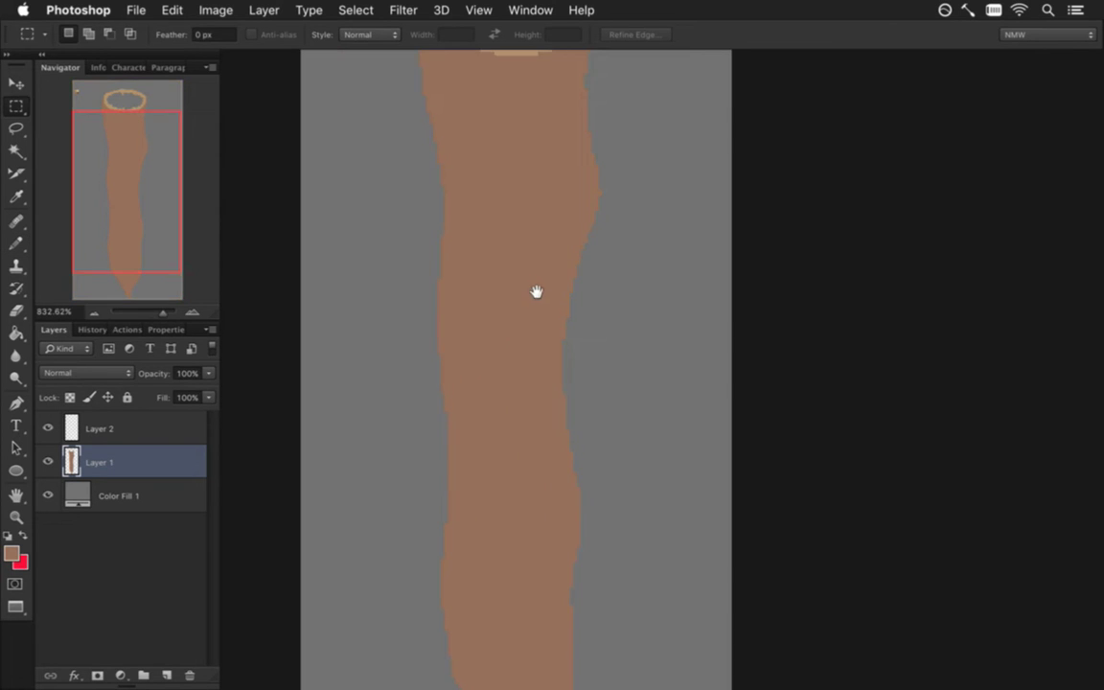
{"action": "left_click_drag", "start_coordinate": [559, 320], "coordinate": [616, 436]}
{"action": "left_click_drag", "start_coordinate": [611, 224], "coordinate": [613, 278]}
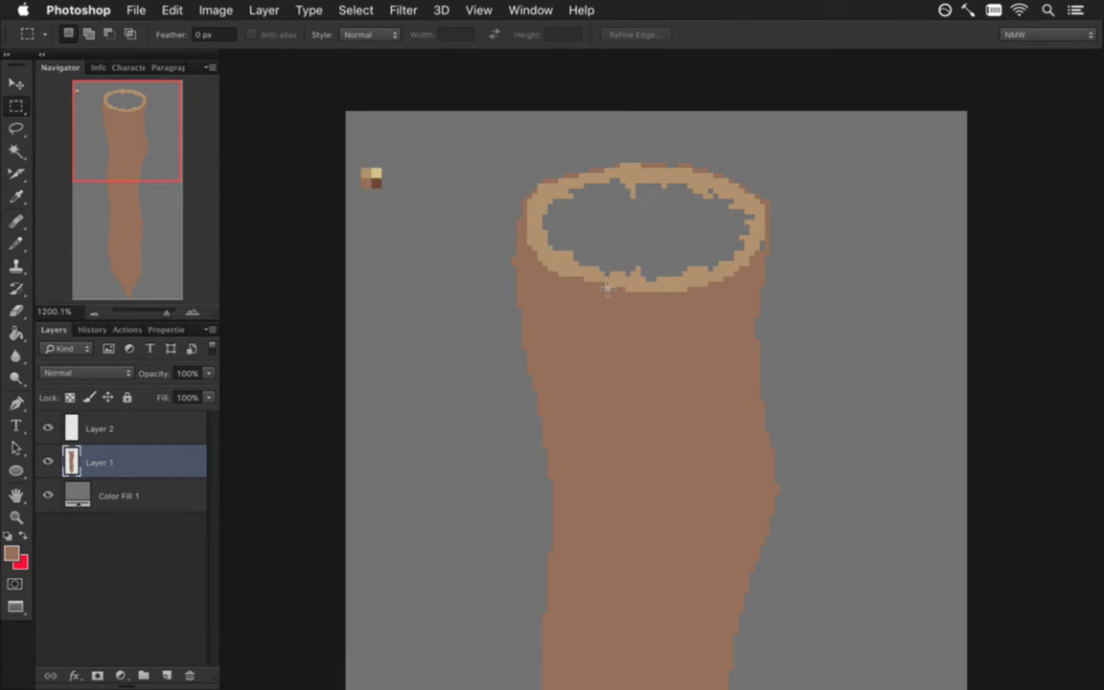
{"action": "key", "text": "i"}
{"action": "left_click", "coordinate": [375, 183]}
{"action": "key", "text": "g"}
{"action": "left_click", "coordinate": [660, 242]}
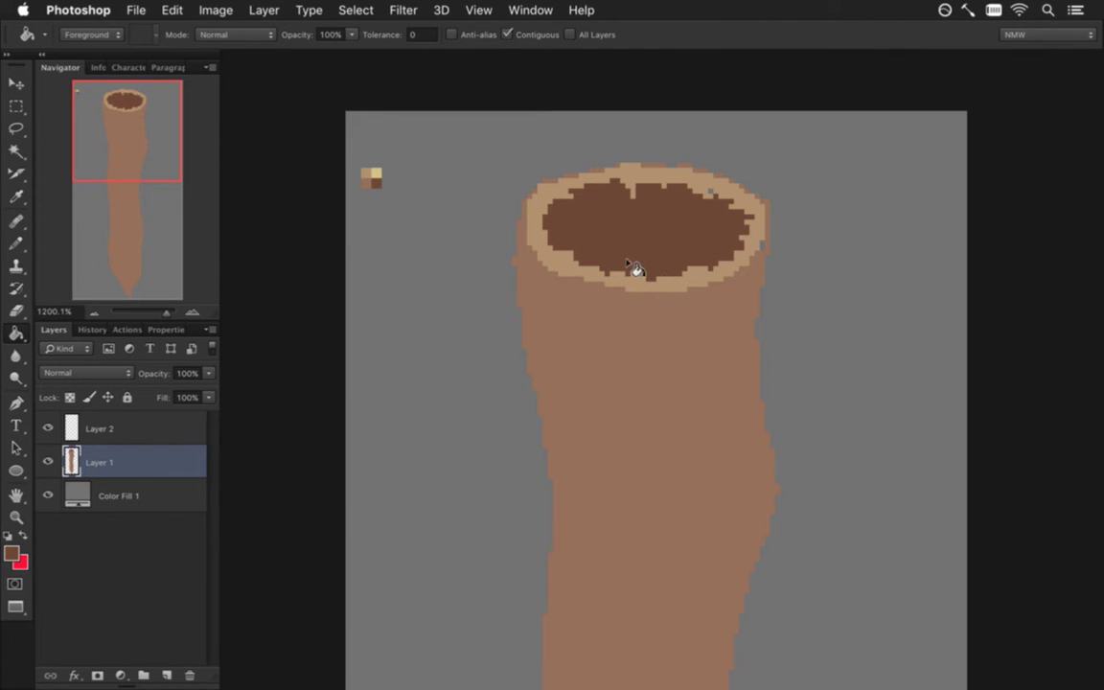
Sample the tan swatch and pencil an inner elliptical ring inside the dark hollow at 1 px, thickening it inward with jagged edges
{"action": "key", "text": "i"}
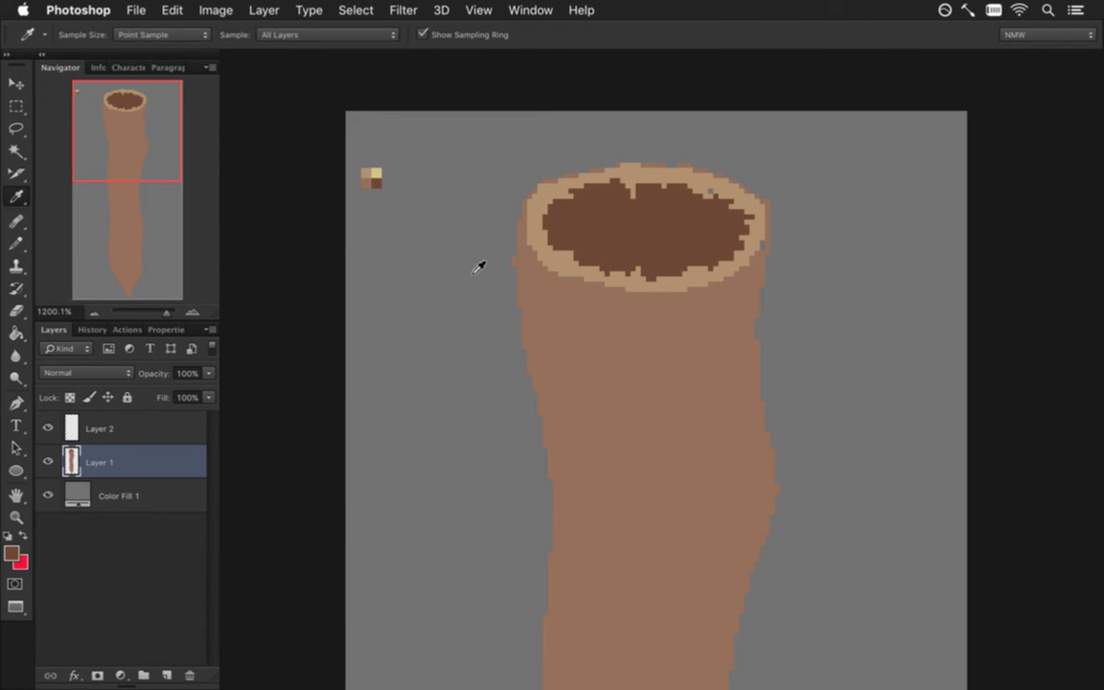
{"action": "left_click_drag", "start_coordinate": [633, 242], "coordinate": [646, 248]}
{"action": "left_click", "coordinate": [646, 248], "text": "super"}
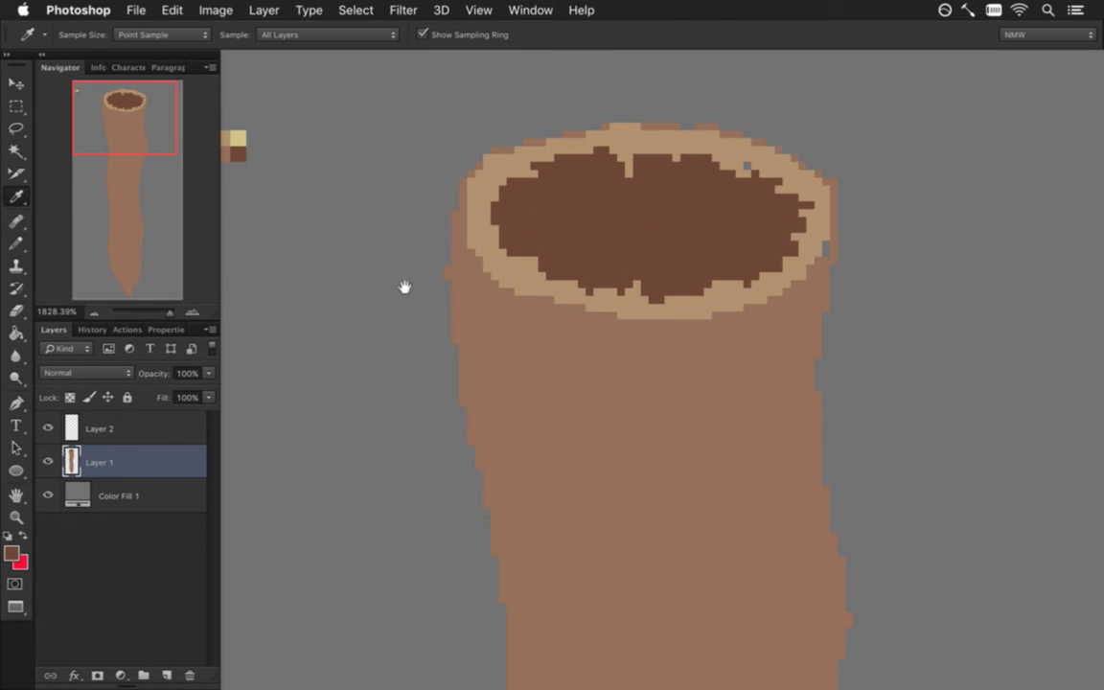
{"action": "left_click_drag", "start_coordinate": [406, 288], "coordinate": [445, 263]}
{"action": "left_click", "coordinate": [298, 125]}
{"action": "key", "text": "b"}
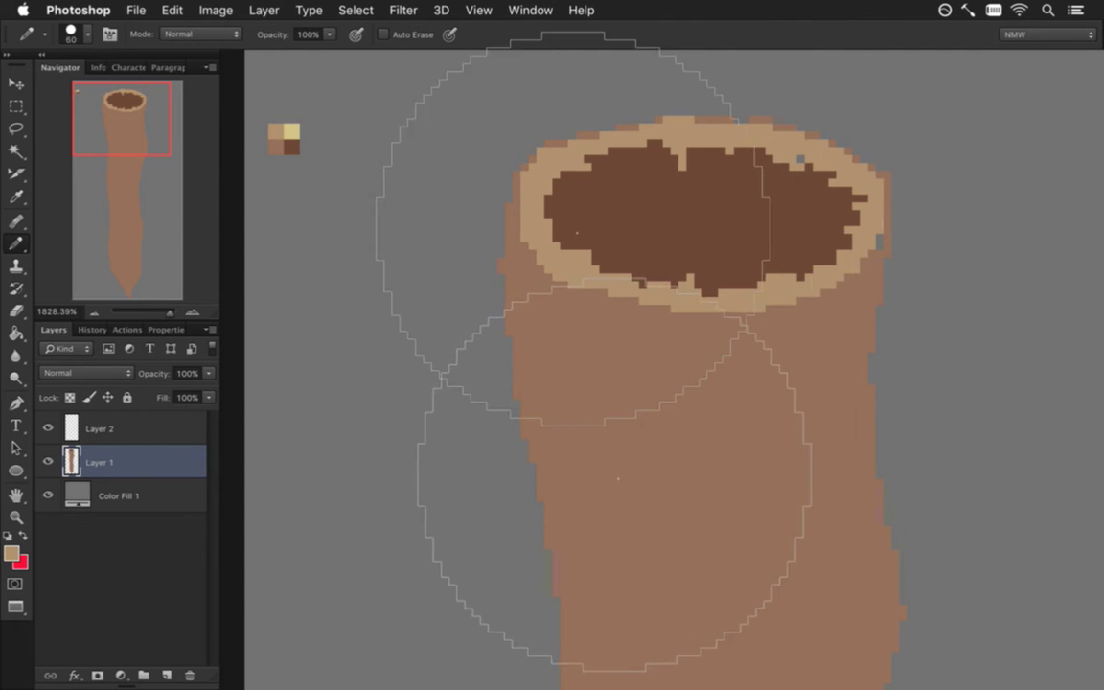
{"action": "key", "text": "bracketleft"}
{"action": "key", "text": "bracketleft"}
{"action": "key", "text": "bracketleft"}
{"action": "key", "text": "bracketleft"}
{"action": "key", "text": "bracketleft"}
{"action": "key", "text": "bracketleft"}
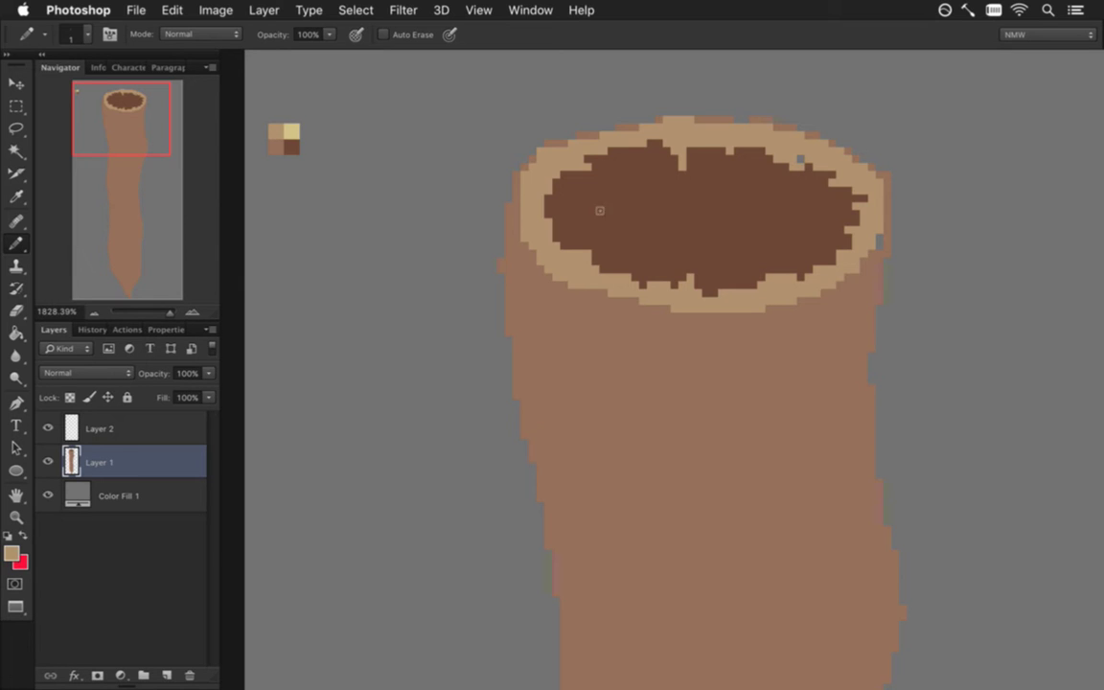
{"action": "mouse_move", "coordinate": [592, 195]}
{"action": "left_mouse_down"}
{"action": "mouse_move", "coordinate": [580, 204]}
{"action": "mouse_move", "coordinate": [592, 226]}
{"action": "mouse_move", "coordinate": [675, 260]}
{"action": "mouse_move", "coordinate": [783, 261]}
{"action": "mouse_move", "coordinate": [819, 230]}
{"action": "mouse_move", "coordinate": [812, 213]}
{"action": "mouse_move", "coordinate": [786, 212]}
{"action": "mouse_move", "coordinate": [759, 188]}
{"action": "mouse_move", "coordinate": [730, 182]}
{"action": "mouse_move", "coordinate": [705, 184]}
{"action": "mouse_move", "coordinate": [686, 204]}
{"action": "mouse_move", "coordinate": [575, 183]}
{"action": "left_mouse_up"}
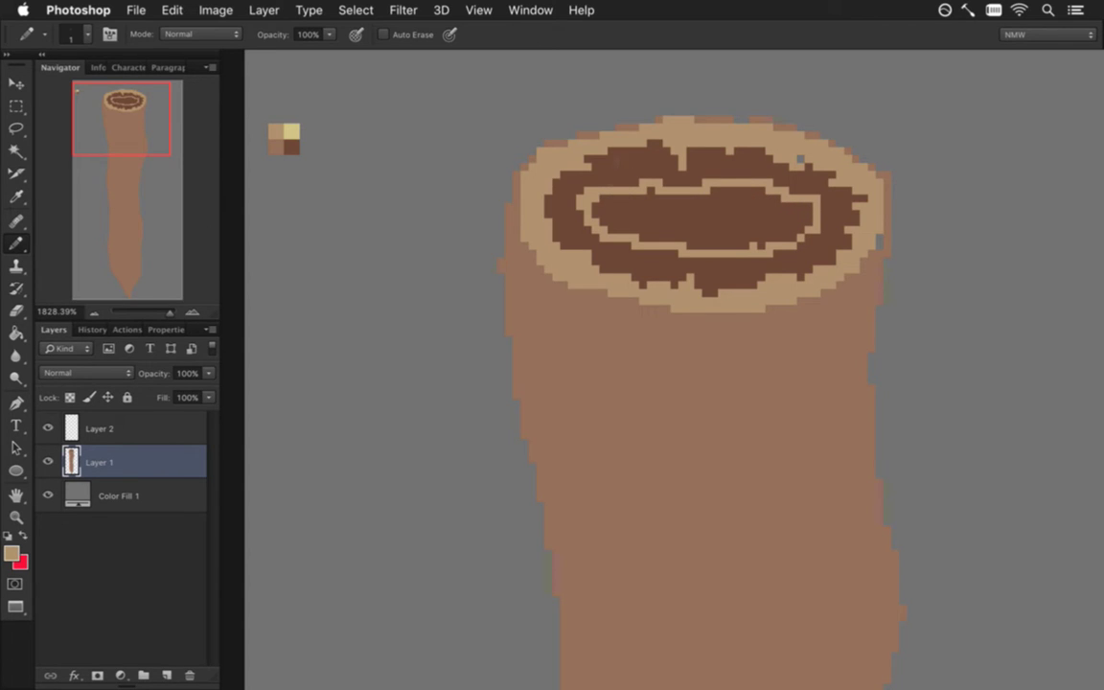
{"action": "mouse_move", "coordinate": [602, 218]}
{"action": "left_mouse_down"}
{"action": "mouse_move", "coordinate": [584, 203]}
{"action": "mouse_move", "coordinate": [596, 235]}
{"action": "mouse_move", "coordinate": [650, 261]}
{"action": "mouse_move", "coordinate": [730, 261]}
{"action": "mouse_move", "coordinate": [782, 253]}
{"action": "mouse_move", "coordinate": [807, 215]}
{"action": "mouse_move", "coordinate": [753, 198]}
{"action": "mouse_move", "coordinate": [722, 198]}
{"action": "mouse_move", "coordinate": [709, 219]}
{"action": "mouse_move", "coordinate": [556, 199]}
{"action": "left_mouse_up"}
{"action": "left_click", "coordinate": [768, 199]}
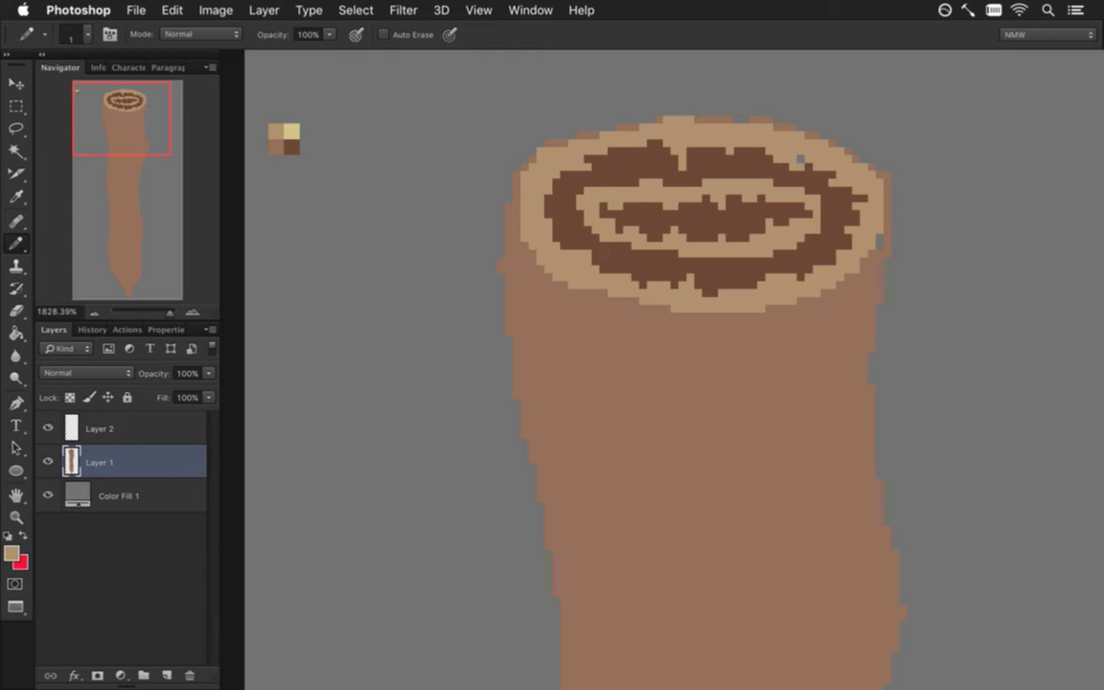
Marquee-select the left end of the inner tan ring and shift it slightly right in two passes, then deselect
{"action": "key", "text": "m"}
{"action": "left_click_drag", "start_coordinate": [569, 178], "coordinate": [677, 248]}
{"action": "key", "text": "v"}
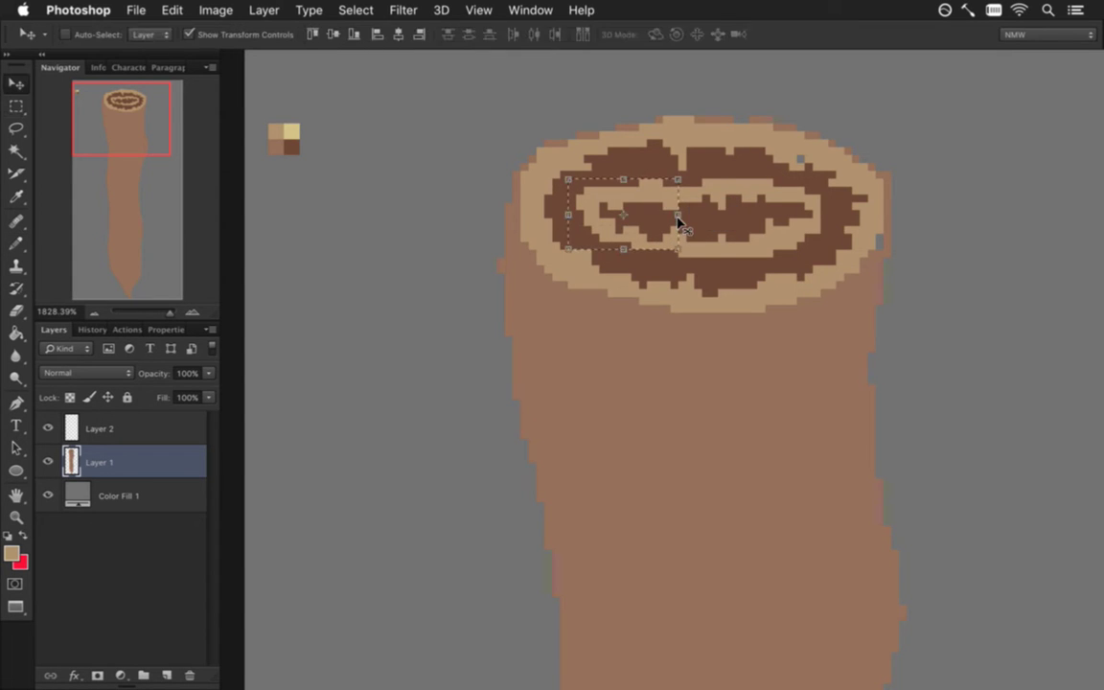
{"action": "key", "text": "Right"}
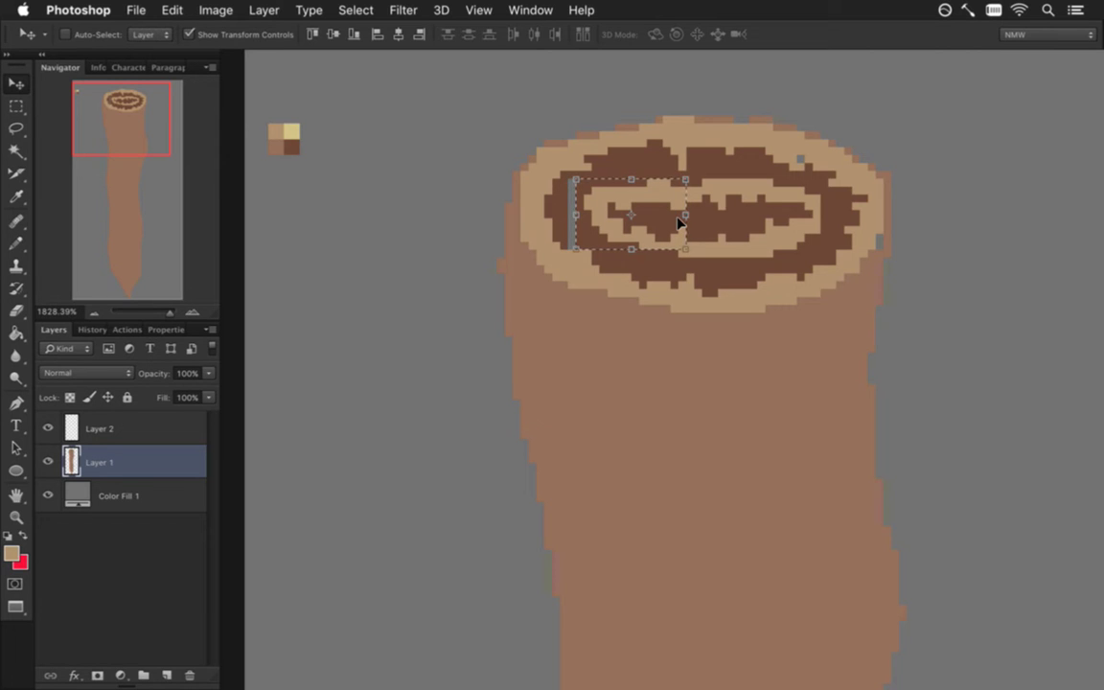
{"action": "key", "text": "super+z"}
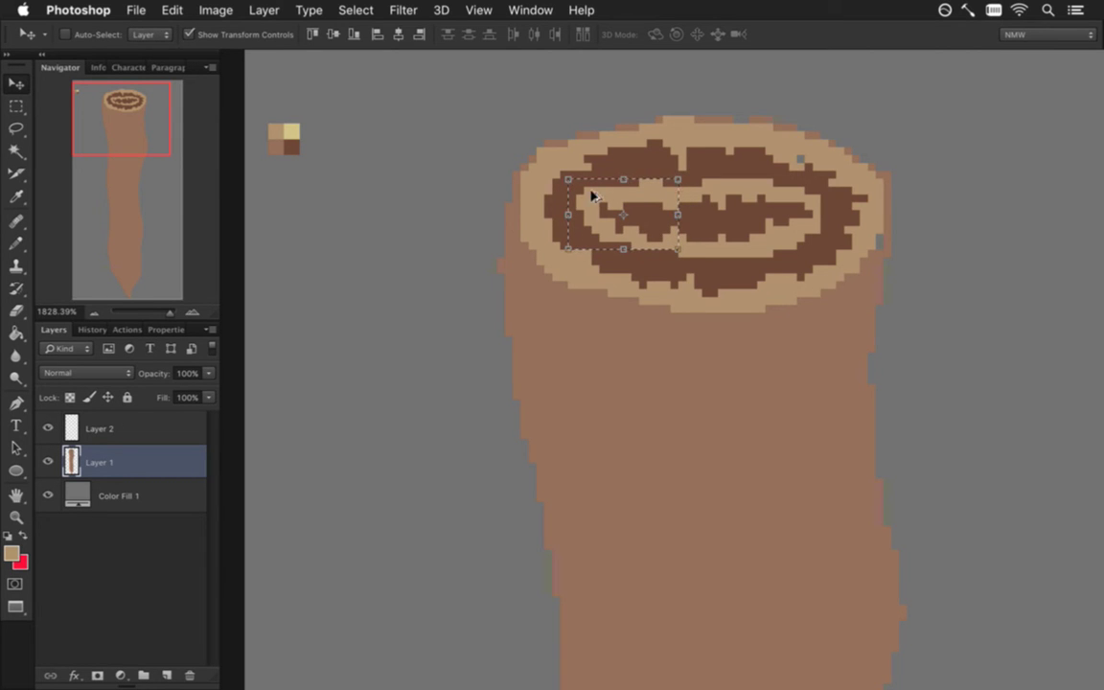
{"action": "left_click_drag", "start_coordinate": [583, 188], "coordinate": [594, 186]}
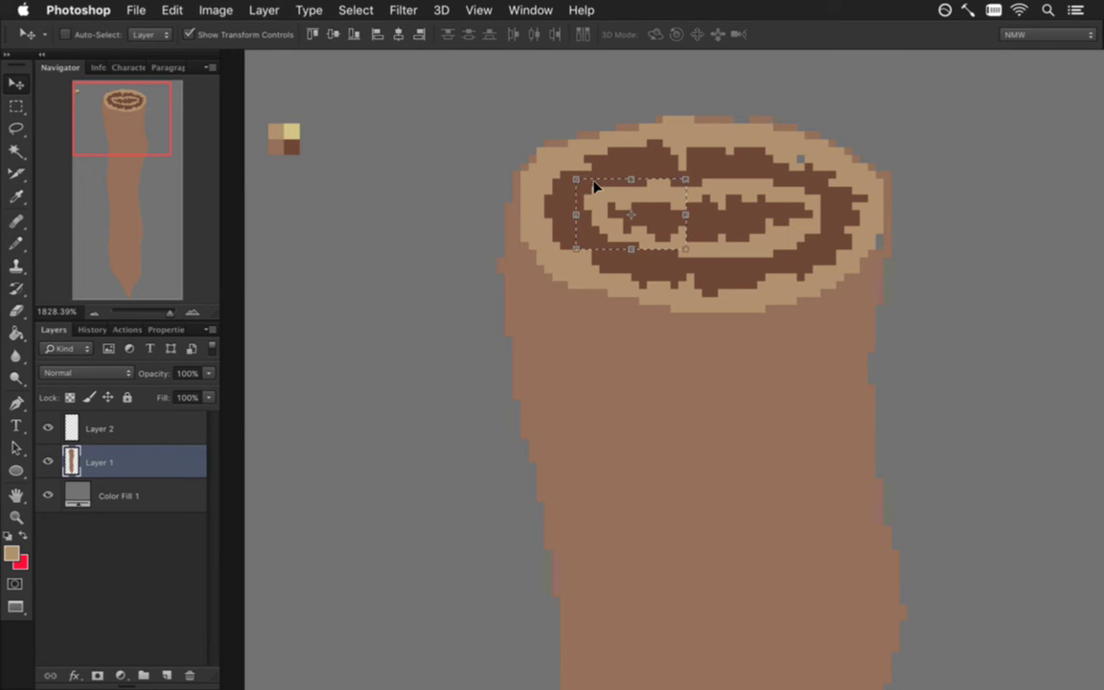
{"action": "key", "text": "m"}
{"action": "left_click_drag", "start_coordinate": [575, 187], "coordinate": [618, 238]}
{"action": "key", "text": "v"}
{"action": "key", "text": "m"}
{"action": "left_click", "coordinate": [485, 243]}
Sample the dark brown and fill the leftover tan area beside the inner ring's shifted left end
{"action": "key", "text": "i"}
{"action": "left_click", "coordinate": [628, 186]}
{"action": "key", "text": "b"}
{"action": "key", "text": "g"}
{"action": "left_click", "coordinate": [600, 190]}
Sample the reddish brown swatch and fill the inner ring with it
{"action": "key", "text": "i"}
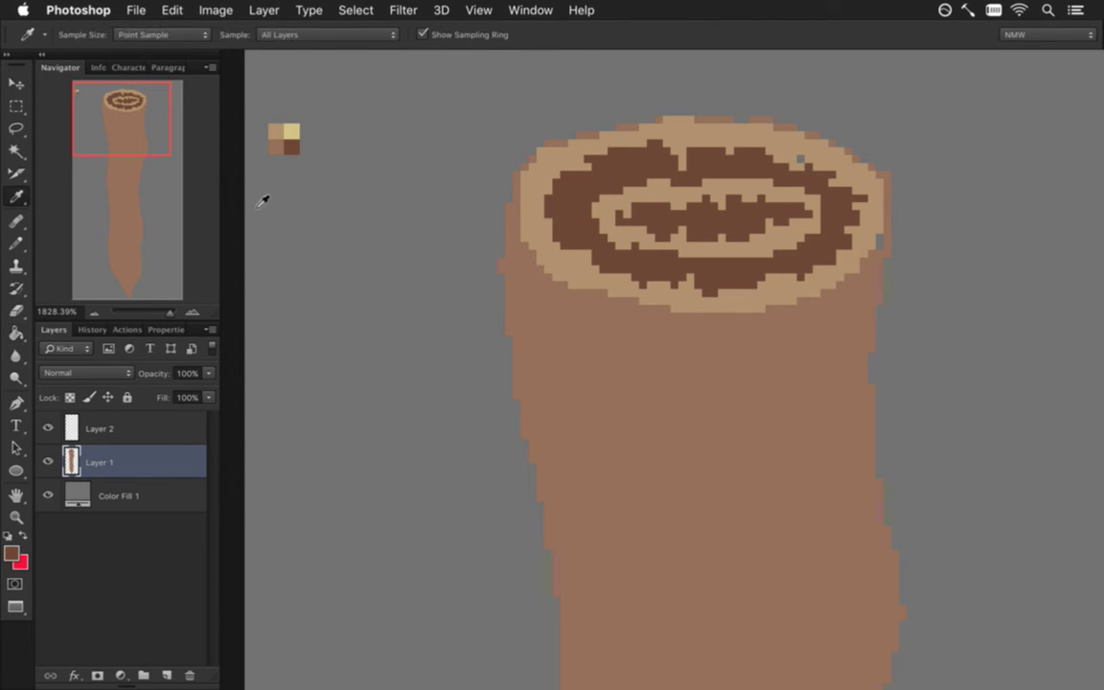
{"action": "left_click", "coordinate": [289, 150]}
{"action": "key", "text": "g"}
{"action": "left_click", "coordinate": [625, 228]}
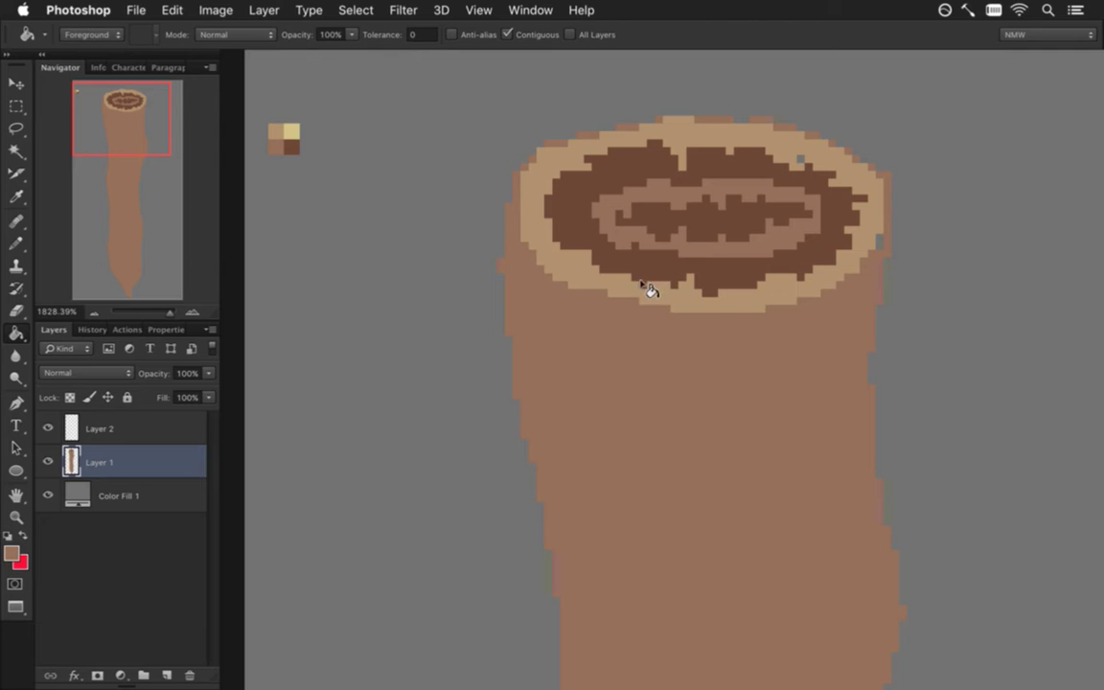
{"action": "left_click", "coordinate": [640, 247]}
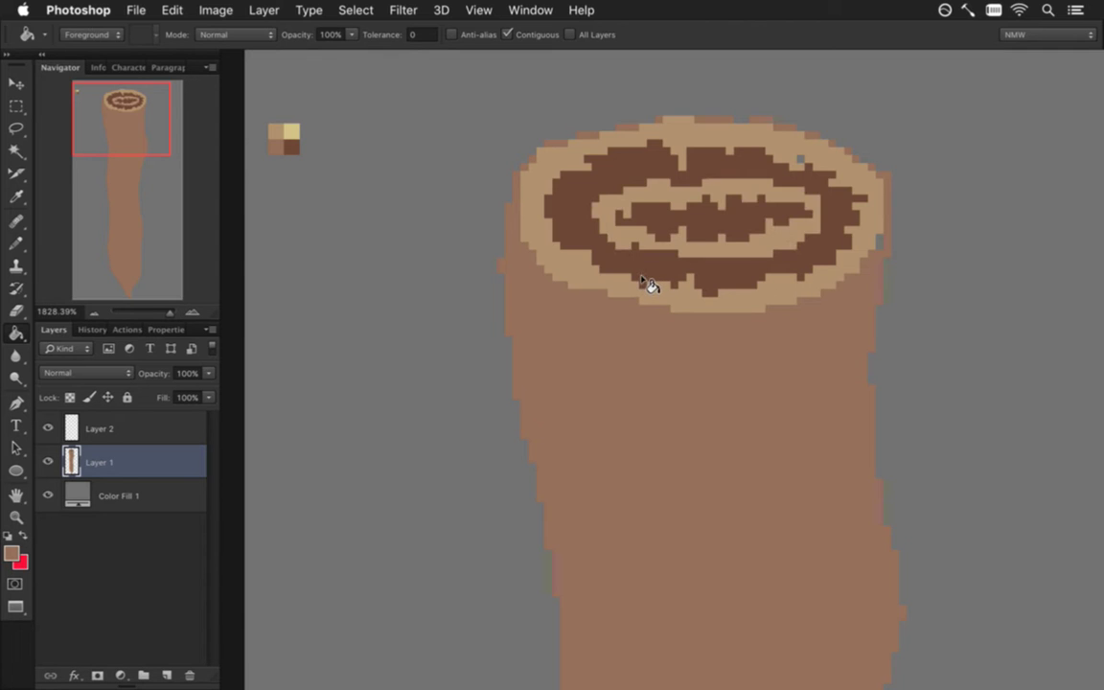
{"action": "key", "text": "super+z"}
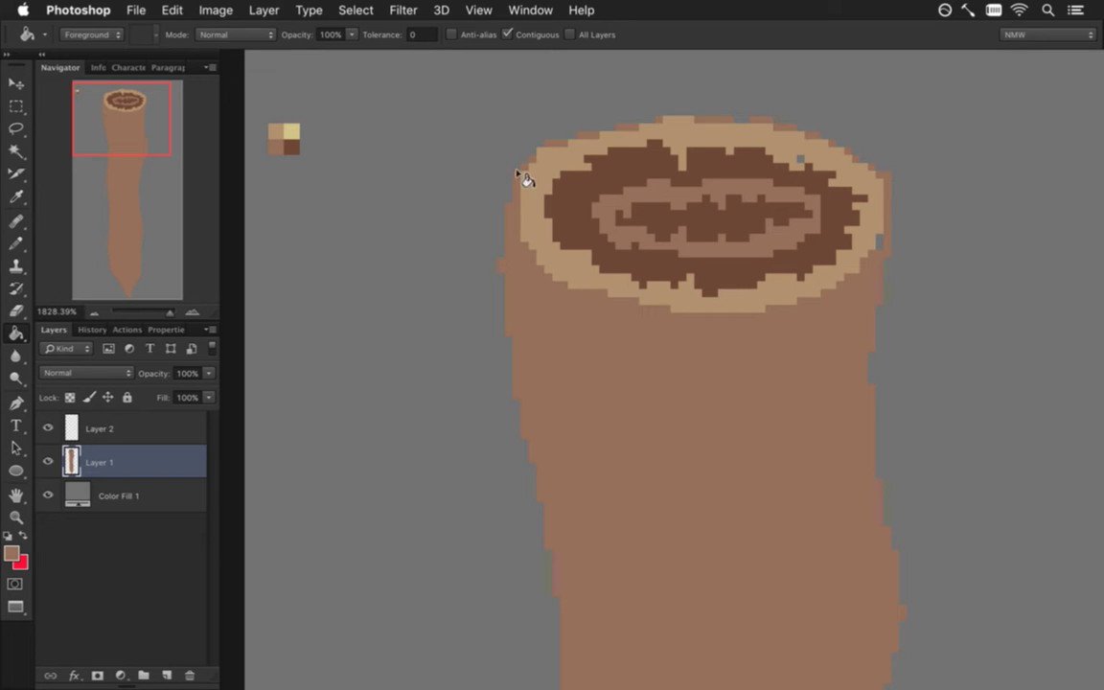
Sample the pale yellow swatch as the pencil colour
{"action": "key", "text": "i"}
{"action": "left_click", "coordinate": [291, 131]}
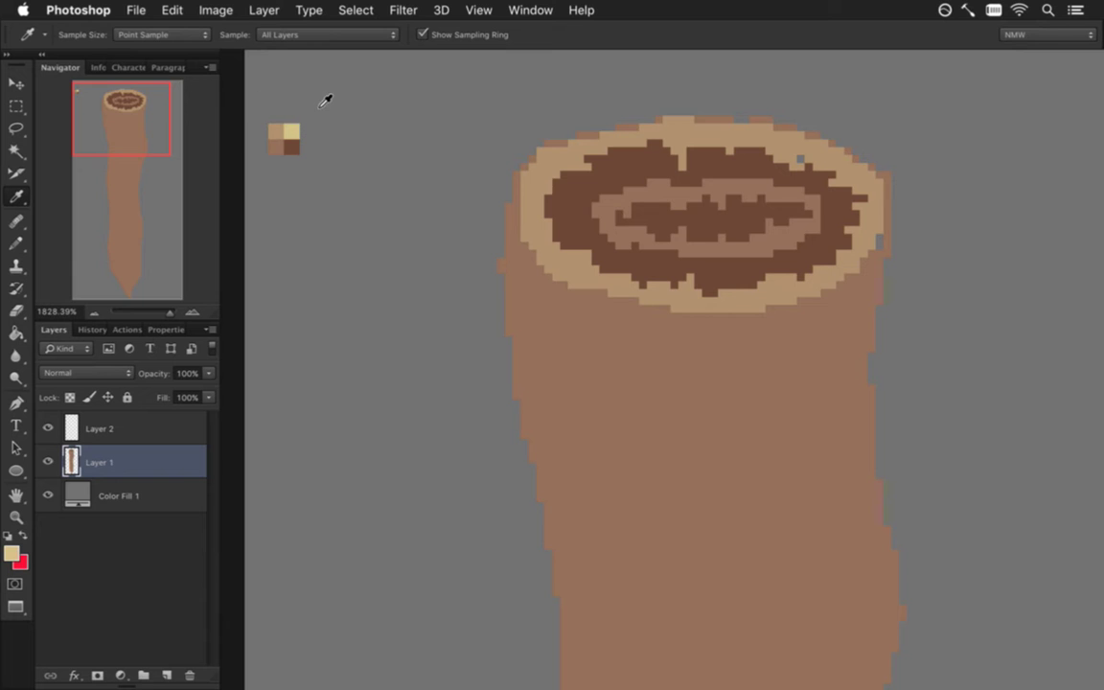
{"action": "scroll", "coordinate": [564, 165], "scroll_direction": "up", "scroll_amount": 1}
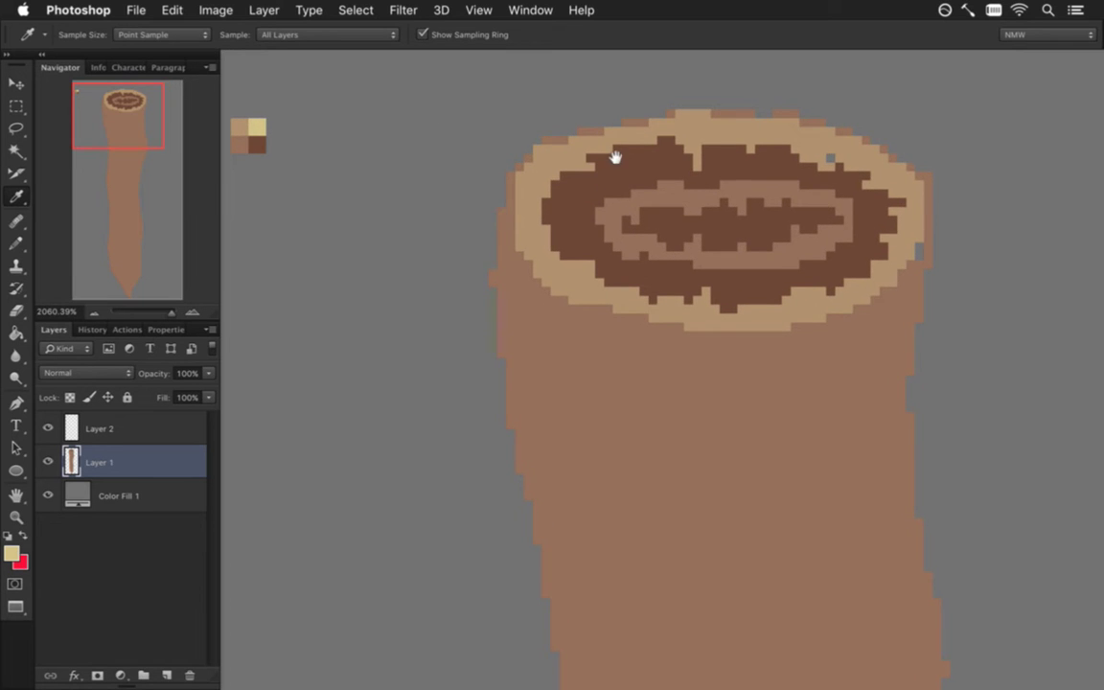
{"action": "left_click_drag", "start_coordinate": [615, 156], "coordinate": [578, 204]}
{"action": "key", "text": "b"}
{"action": "left_click", "coordinate": [510, 190]}
{"action": "left_click", "coordinate": [546, 153], "text": "shift"}
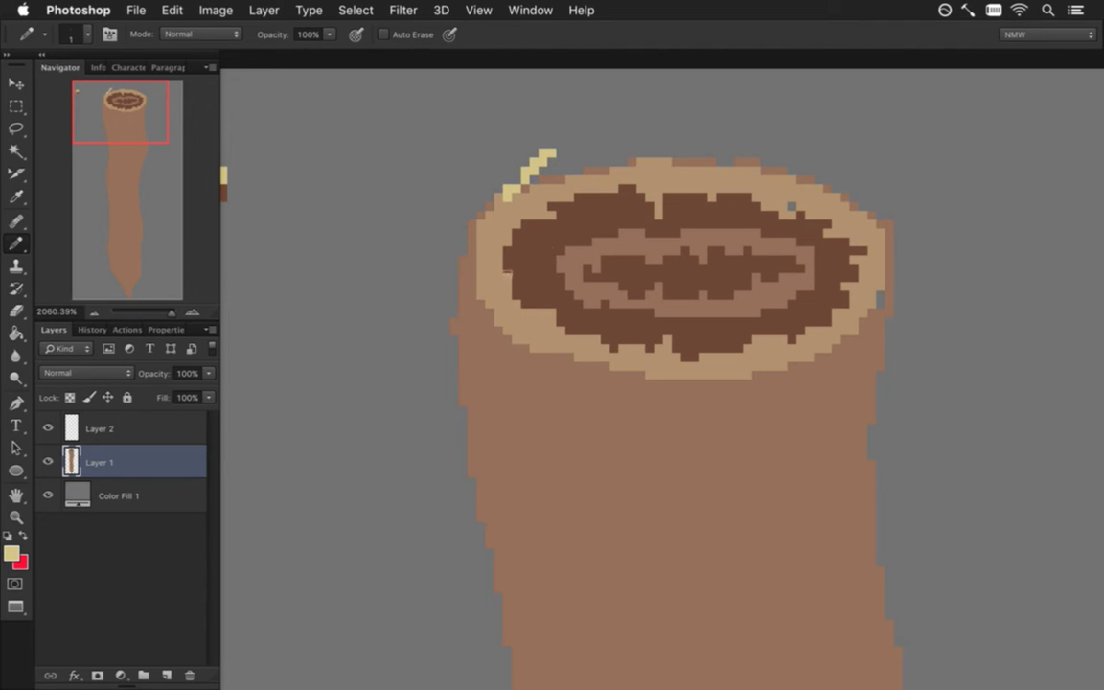
{"action": "key", "text": "super+z"}
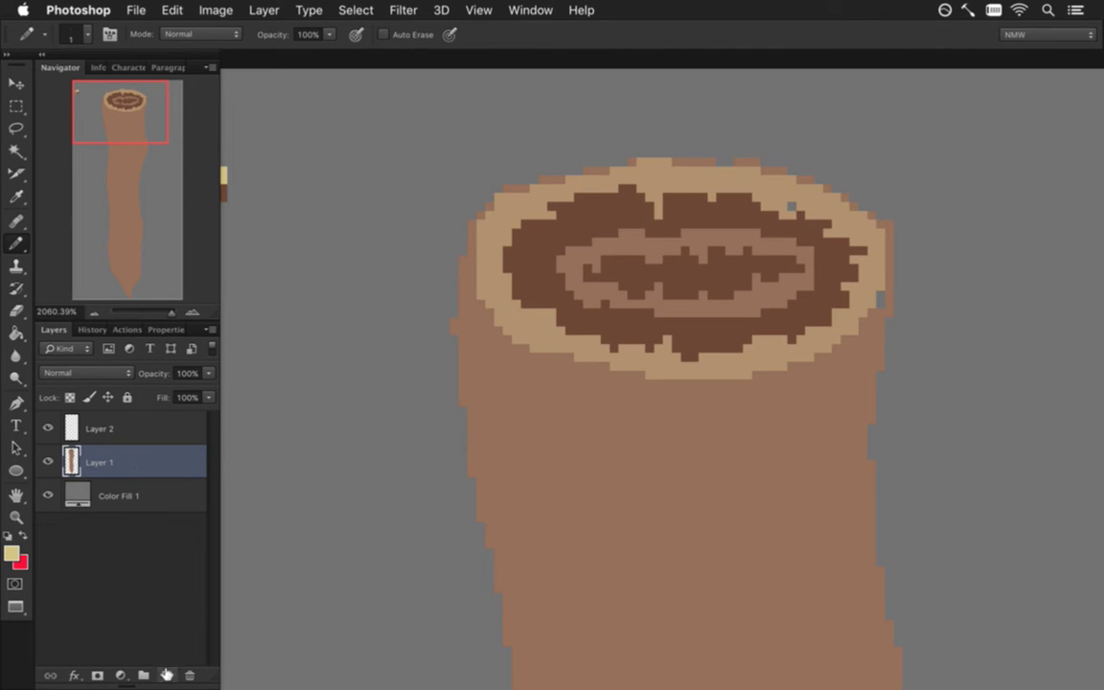
Add a new layer above Layer 1 and pencil pale yellow splinters of varied heights standing up along the back rim
{"action": "key", "text": "super+alt+shift+n"}
{"action": "mouse_move", "coordinate": [507, 205]}
{"action": "left_mouse_down"}
{"action": "mouse_move", "coordinate": [568, 146]}
{"action": "mouse_move", "coordinate": [516, 205]}
{"action": "left_mouse_up"}
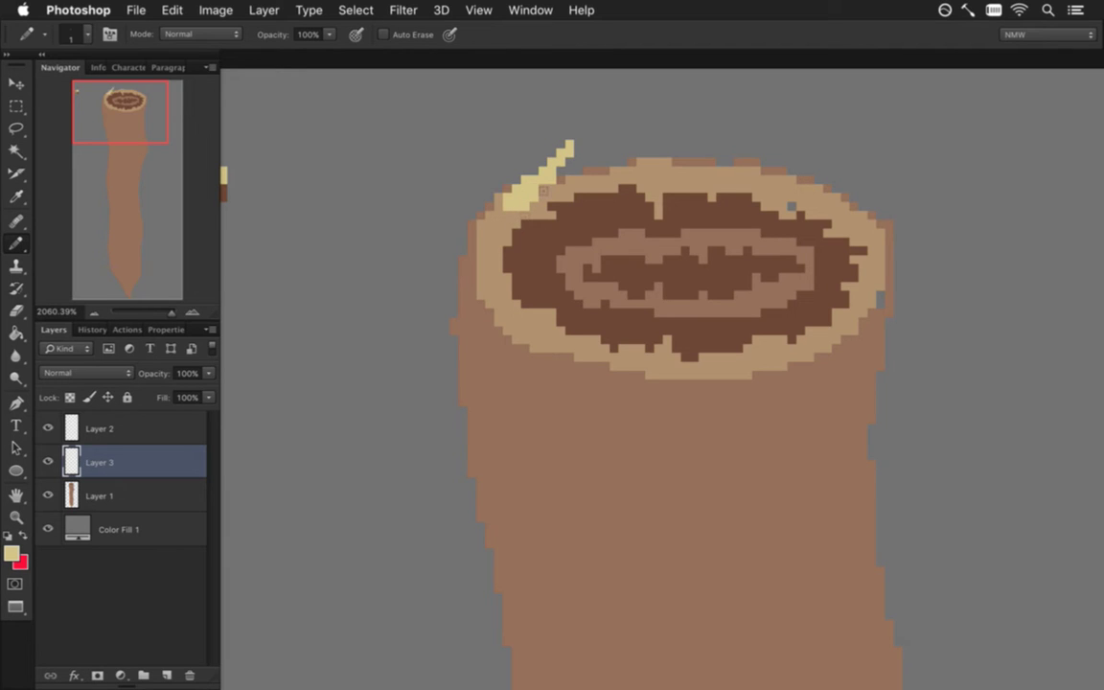
{"action": "mouse_move", "coordinate": [605, 150]}
{"action": "left_mouse_down"}
{"action": "mouse_move", "coordinate": [600, 180]}
{"action": "mouse_move", "coordinate": [639, 152]}
{"action": "mouse_move", "coordinate": [631, 126]}
{"action": "mouse_move", "coordinate": [656, 176]}
{"action": "left_mouse_up"}
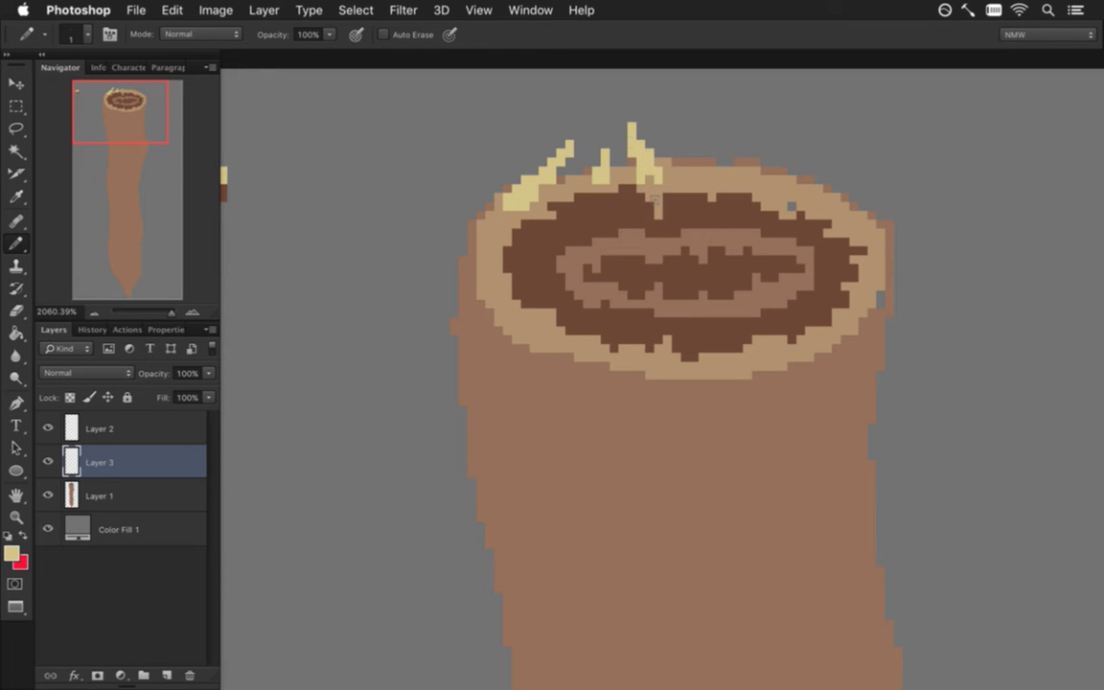
{"action": "mouse_move", "coordinate": [702, 178]}
{"action": "left_mouse_down"}
{"action": "mouse_move", "coordinate": [702, 122]}
{"action": "mouse_move", "coordinate": [709, 174]}
{"action": "mouse_move", "coordinate": [684, 158]}
{"action": "left_mouse_up"}
{"action": "mouse_move", "coordinate": [737, 186]}
{"action": "left_mouse_down"}
{"action": "mouse_move", "coordinate": [746, 144]}
{"action": "mouse_move", "coordinate": [743, 175]}
{"action": "left_mouse_up"}
{"action": "left_click", "coordinate": [748, 179]}
{"action": "left_click_drag", "start_coordinate": [774, 163], "coordinate": [765, 179]}
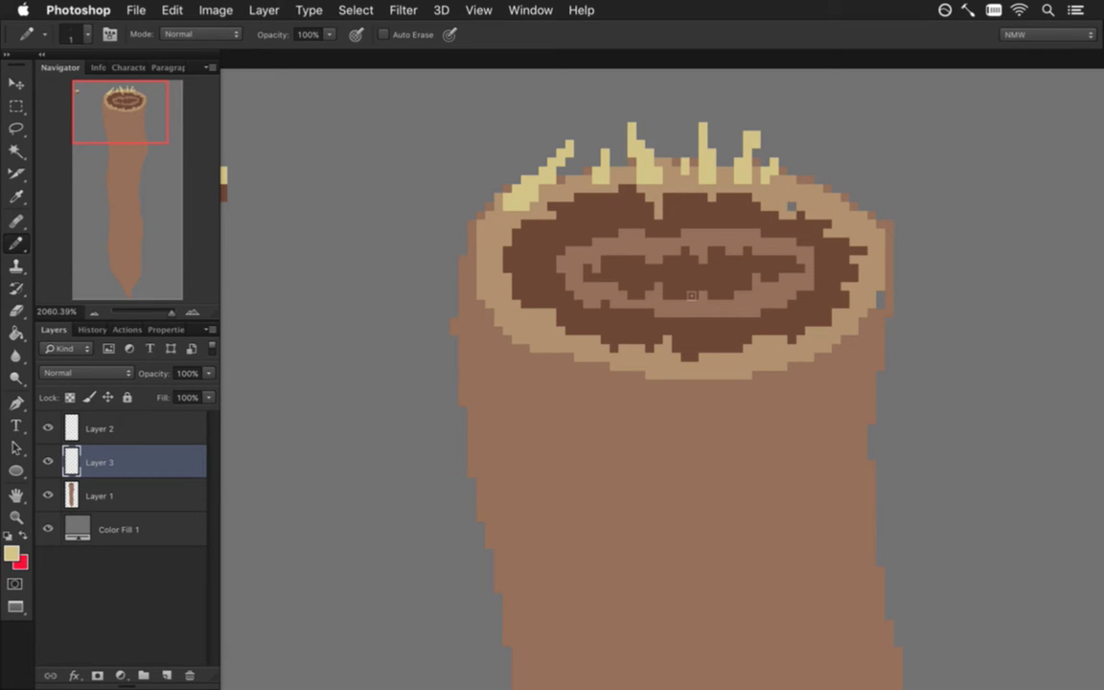
Pencil a long splinter leaning up and left from the right part of the back rim, widening its base
{"action": "key", "text": "e"}
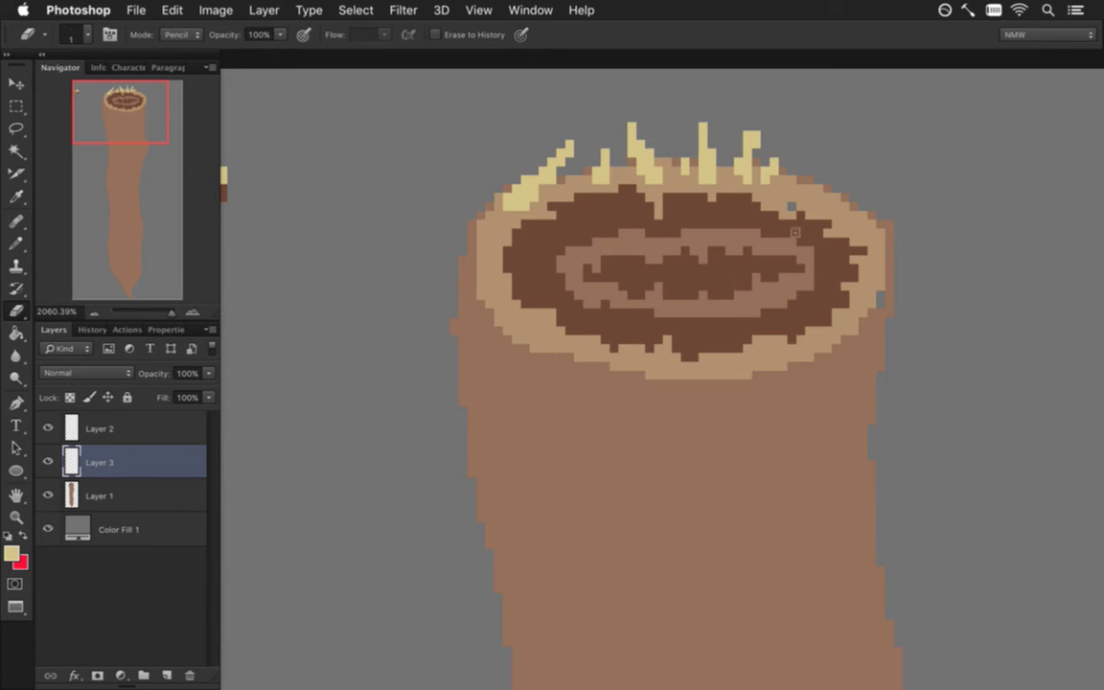
{"action": "key", "text": "b"}
{"action": "left_click_drag", "start_coordinate": [827, 206], "coordinate": [783, 132]}
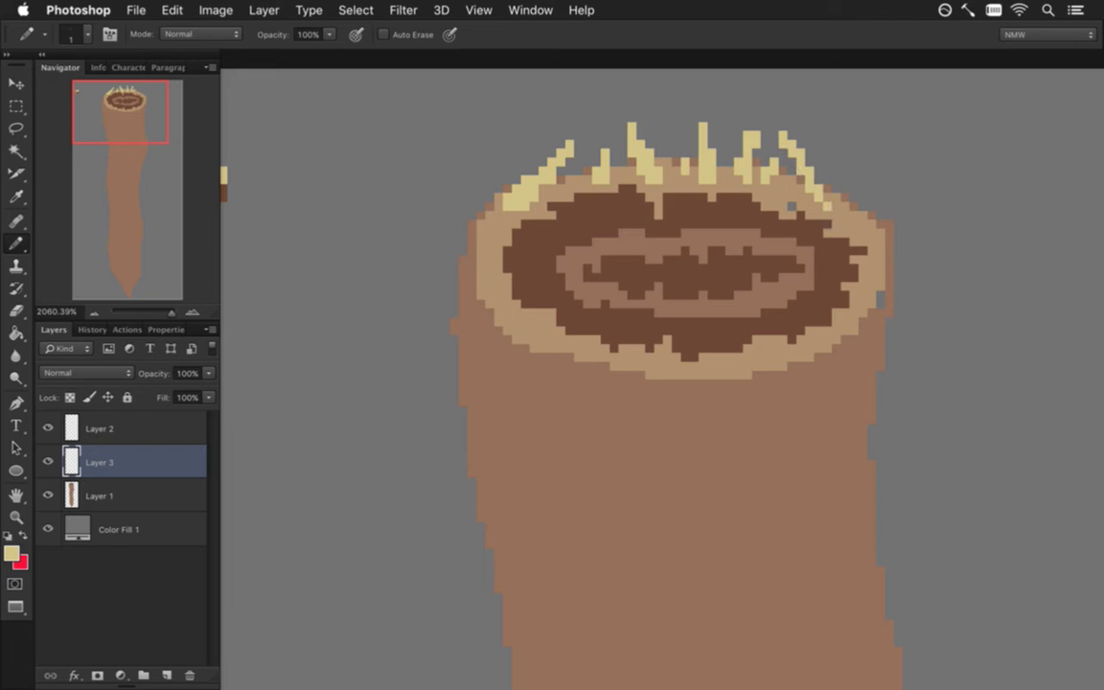
{"action": "left_click_drag", "start_coordinate": [800, 179], "coordinate": [819, 207]}
{"action": "key", "text": "e"}
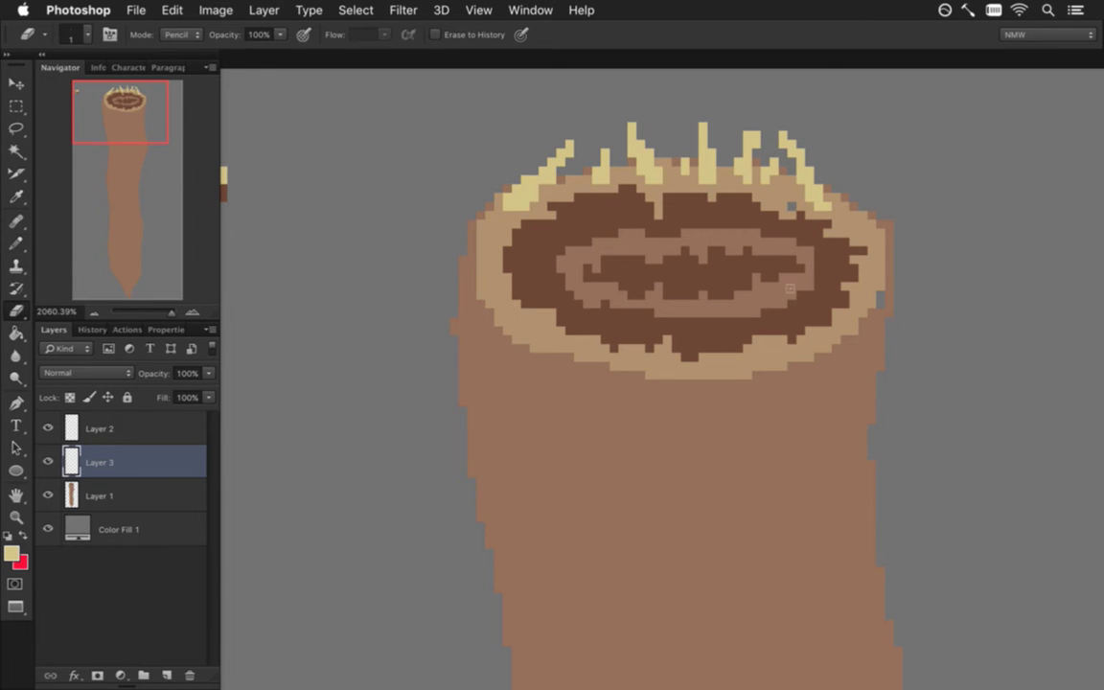
Pencil a horizontal splinter pointing into the hollow from the left rim and a tiny one on the rim's outer edge
{"action": "key", "text": "b"}
{"action": "left_click_drag", "start_coordinate": [496, 231], "coordinate": [550, 232]}
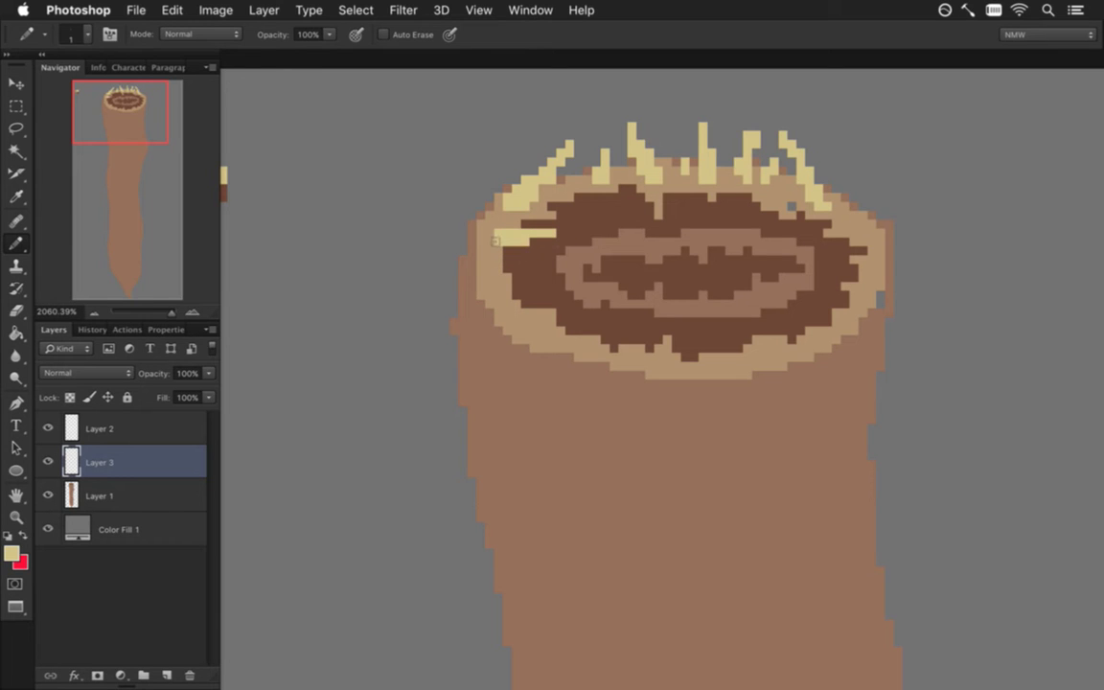
{"action": "left_click", "coordinate": [484, 200]}
{"action": "key", "text": "e"}
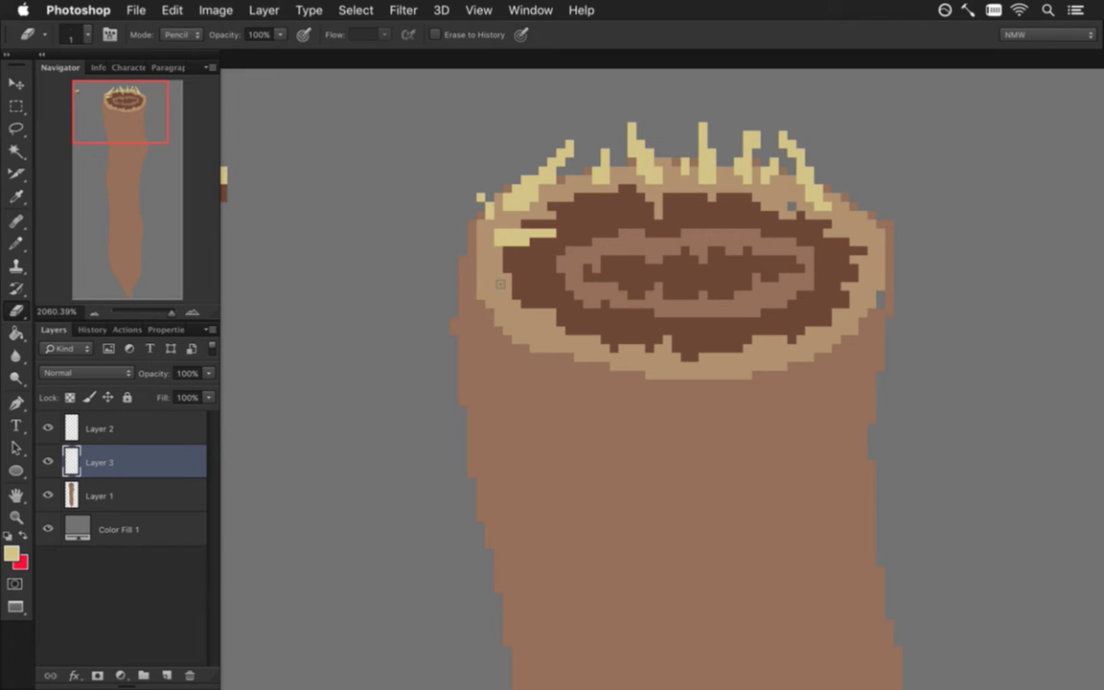
Pencil a long splinter reaching up and outward from the left rim, cleaning its tip and thickening its base
{"action": "key", "text": "b"}
{"action": "left_click_drag", "start_coordinate": [482, 251], "coordinate": [406, 197]}
{"action": "key", "text": "e"}
{"action": "left_click", "coordinate": [409, 207]}
{"action": "key", "text": "b"}
{"action": "left_click", "coordinate": [453, 224]}
{"action": "left_click", "coordinate": [471, 251]}
{"action": "left_click", "coordinate": [454, 241]}
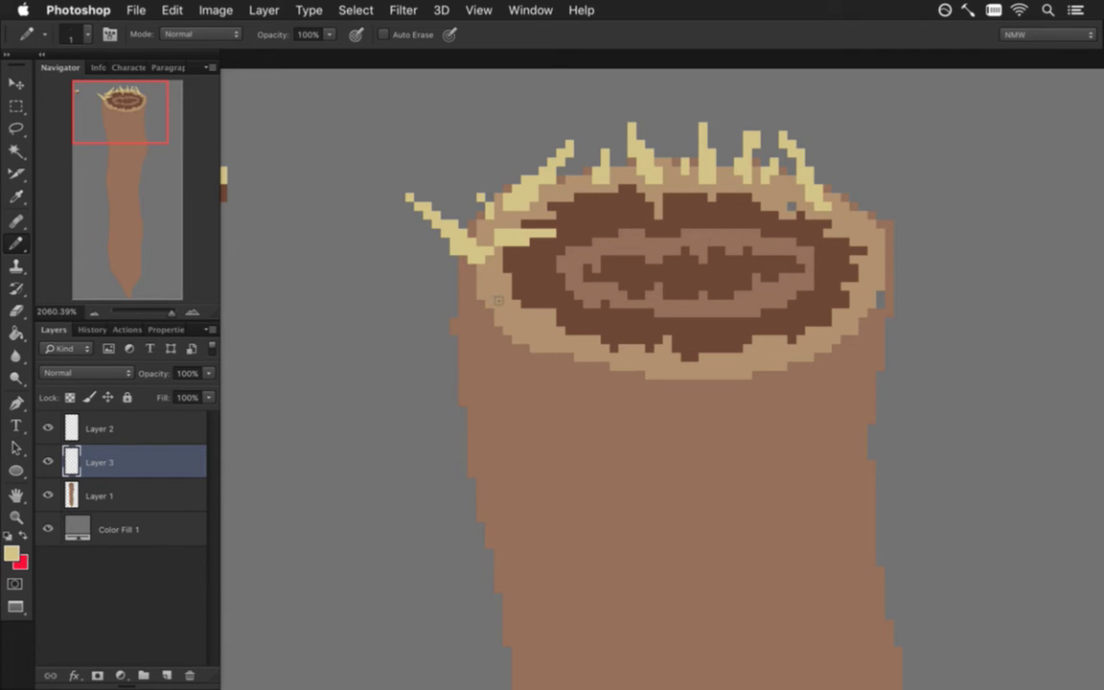
Pencil a flat splinter outward from the left rim and short ones rising from the front-left rim, erasing stray pixels
{"action": "left_click_drag", "start_coordinate": [489, 278], "coordinate": [435, 286]}
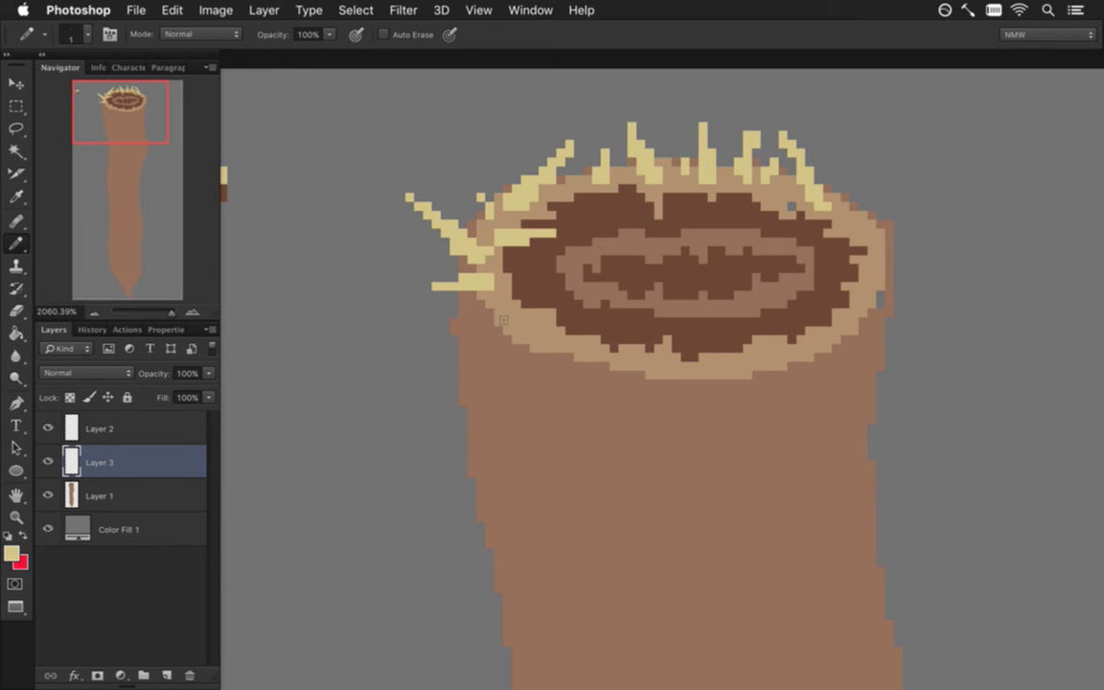
{"action": "mouse_move", "coordinate": [500, 299]}
{"action": "left_mouse_down"}
{"action": "mouse_move", "coordinate": [524, 270]}
{"action": "mouse_move", "coordinate": [514, 302]}
{"action": "mouse_move", "coordinate": [552, 274]}
{"action": "left_mouse_up"}
{"action": "key", "text": "e"}
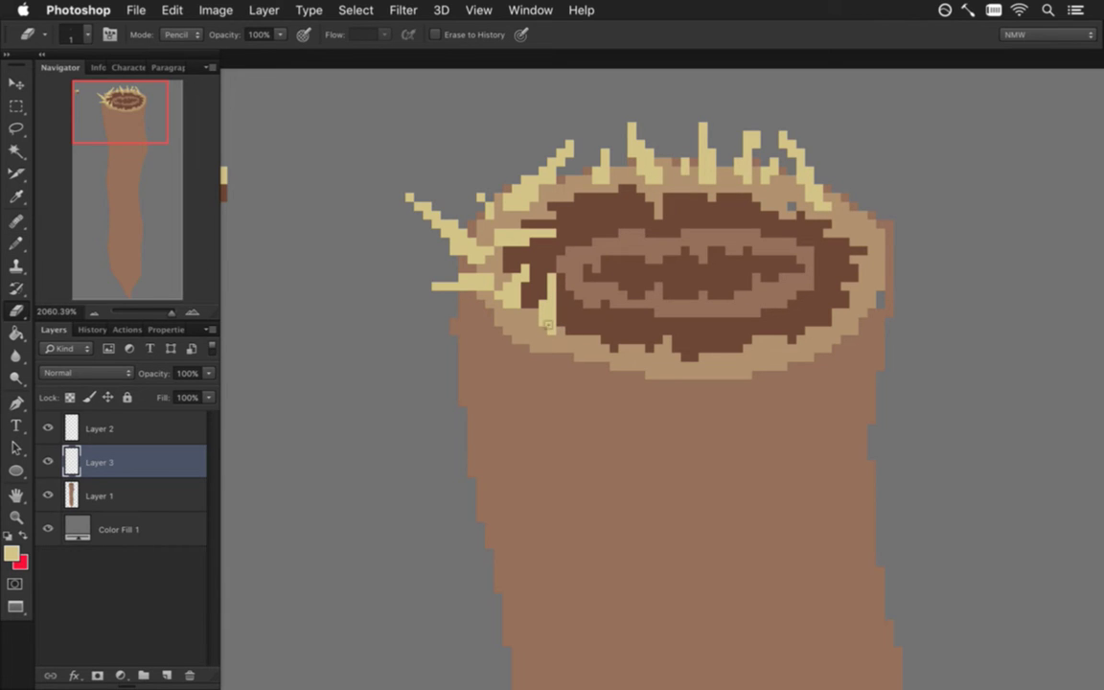
{"action": "key", "text": "b"}
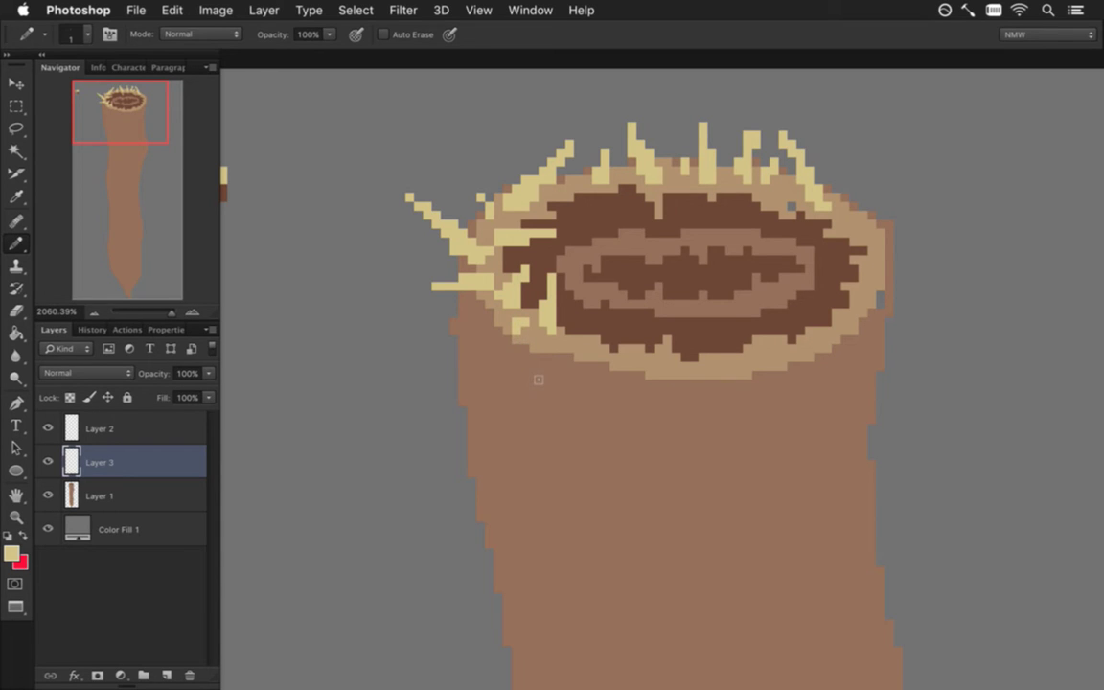
{"action": "key", "text": "e"}
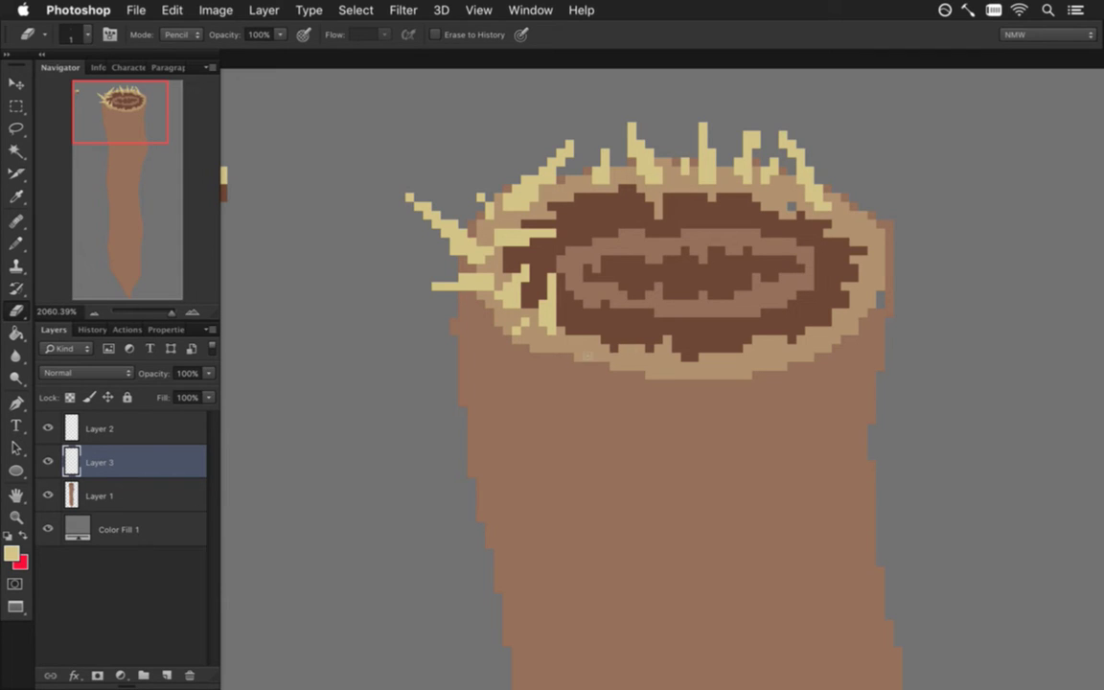
Pencil three pale yellow splinters of different heights rising from the front rim over the hollow
{"action": "key", "text": "b"}
{"action": "mouse_move", "coordinate": [587, 350]}
{"action": "left_mouse_down"}
{"action": "mouse_move", "coordinate": [596, 294]}
{"action": "mouse_move", "coordinate": [595, 344]}
{"action": "left_mouse_up"}
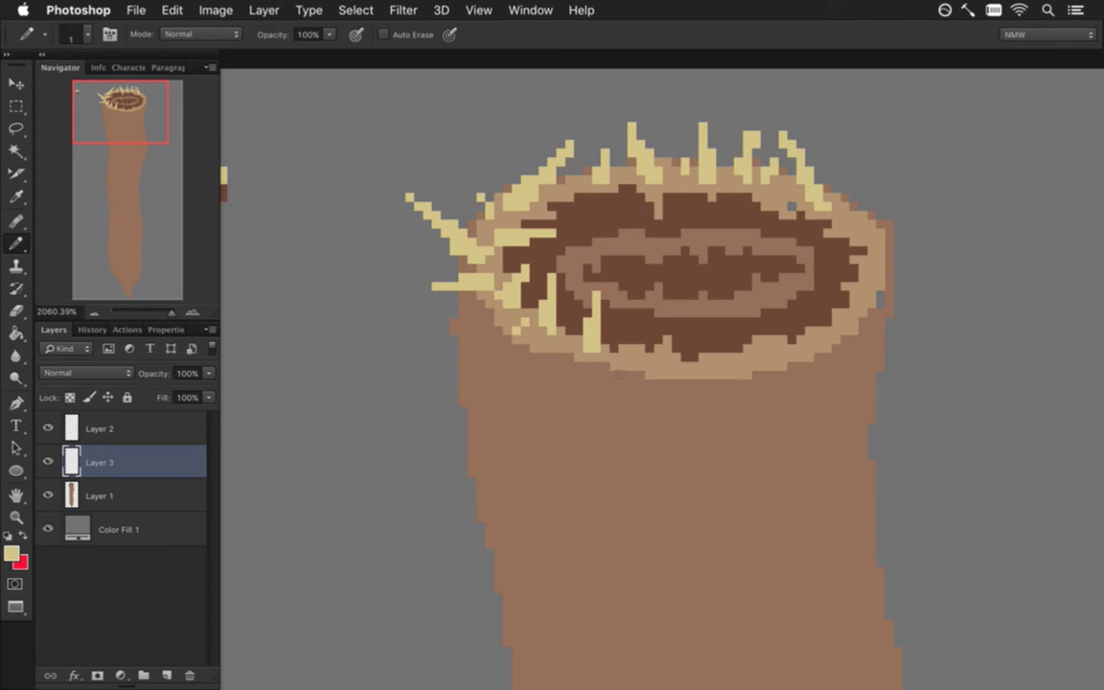
{"action": "left_click_drag", "start_coordinate": [634, 357], "coordinate": [632, 326]}
{"action": "left_click_drag", "start_coordinate": [671, 351], "coordinate": [685, 275]}
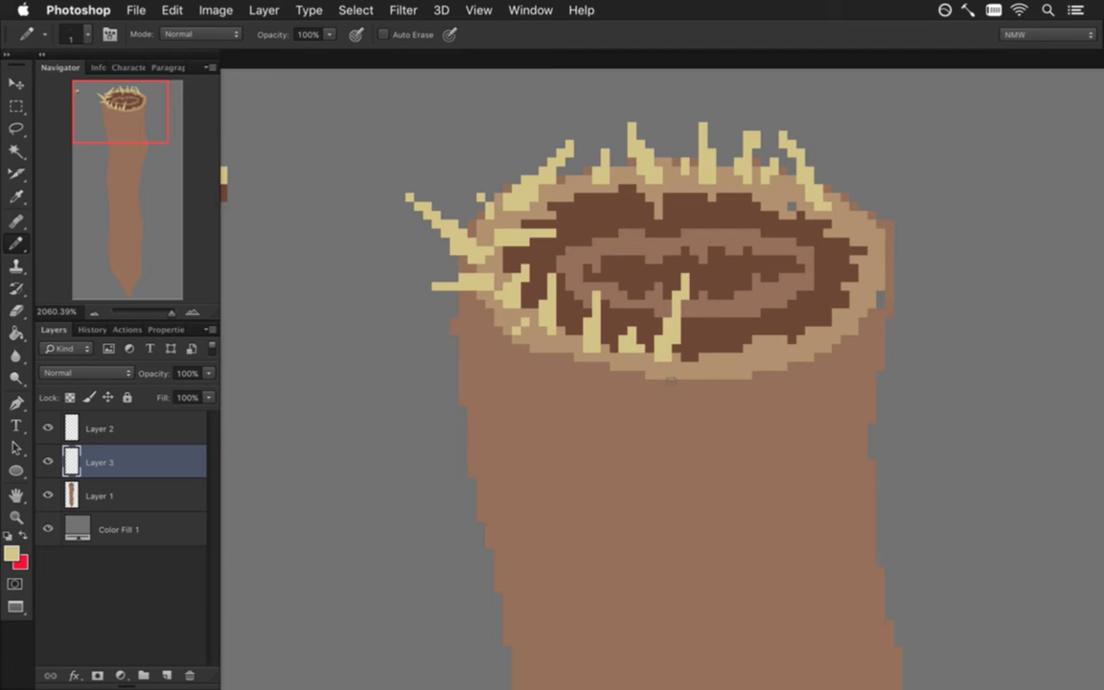
Pencil a short wide splinter beside the tall front one and undo its last two strokes
{"action": "mouse_move", "coordinate": [707, 356]}
{"action": "left_mouse_down"}
{"action": "mouse_move", "coordinate": [703, 330]}
{"action": "mouse_move", "coordinate": [721, 352]}
{"action": "left_mouse_up"}
{"action": "left_click", "coordinate": [720, 357]}
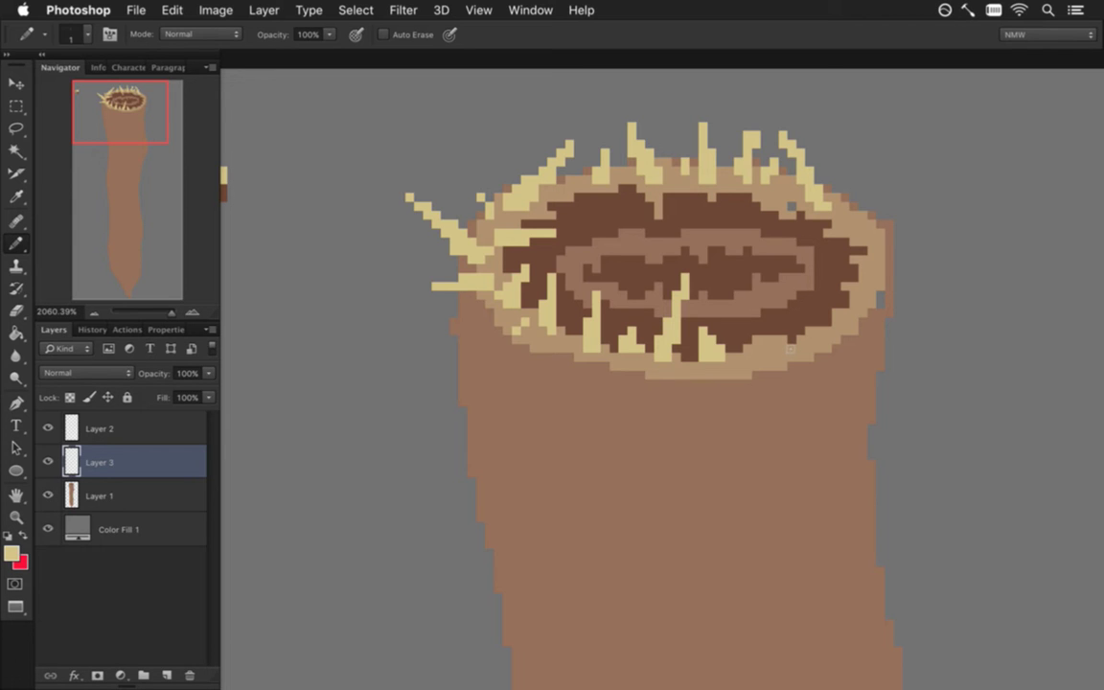
{"action": "key", "text": "super+alt+z"}
{"action": "key", "text": "super+alt+z"}
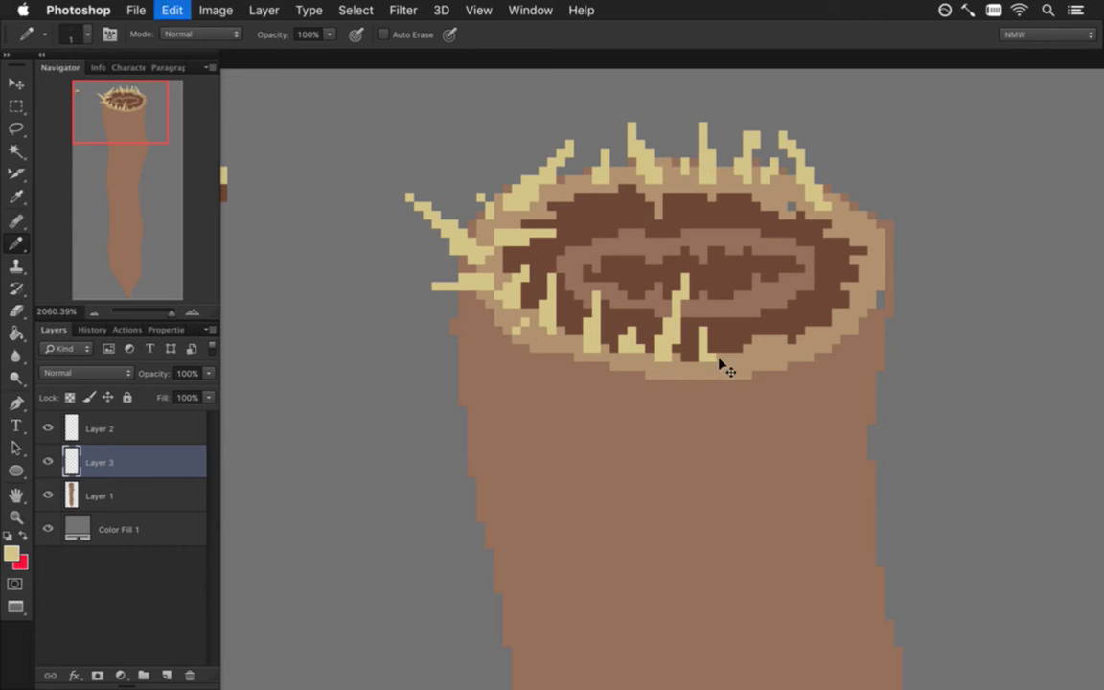
Pencil a short splinter hanging down from the middle of the front rim over the bark, undoing the extra stroke beside it
{"action": "left_click_drag", "start_coordinate": [708, 363], "coordinate": [702, 405]}
{"action": "left_click", "coordinate": [716, 370]}
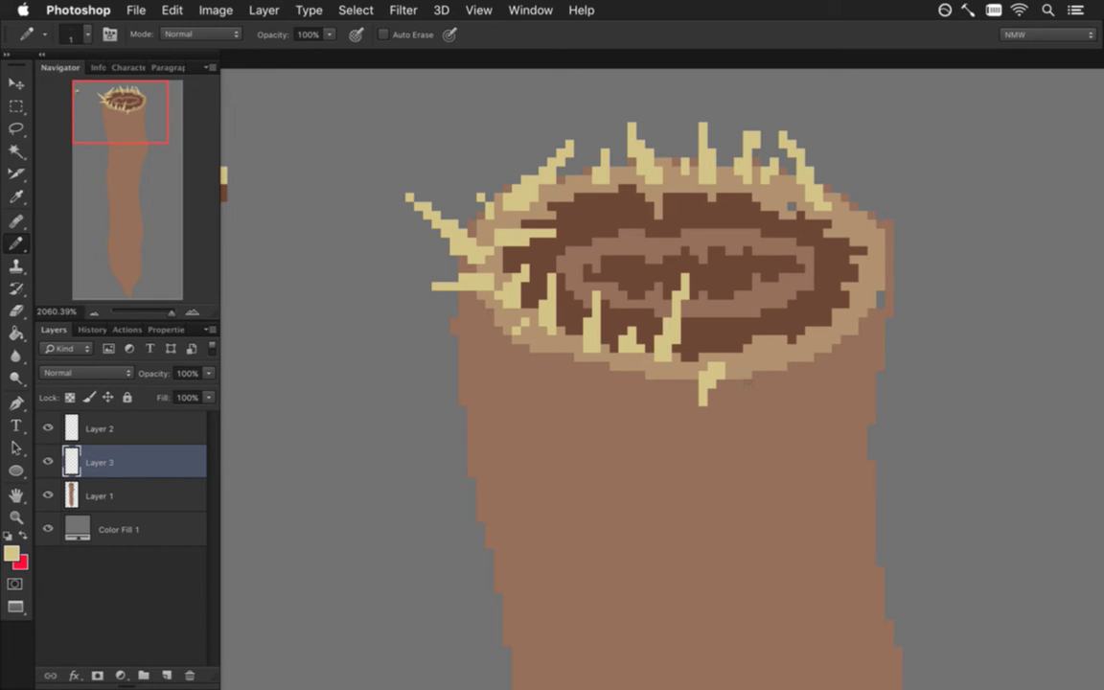
{"action": "left_click_drag", "start_coordinate": [680, 393], "coordinate": [673, 372]}
{"action": "key", "text": "super+z"}
Pencil two tiny splinters pointing down over the front-left edge of the rim, clearing the misplaced pixels beside them
{"action": "mouse_move", "coordinate": [632, 357]}
{"action": "left_mouse_down"}
{"action": "mouse_move", "coordinate": [633, 403]}
{"action": "mouse_move", "coordinate": [631, 374]}
{"action": "left_mouse_up"}
{"action": "key", "text": "super+z"}
{"action": "key", "text": "e"}
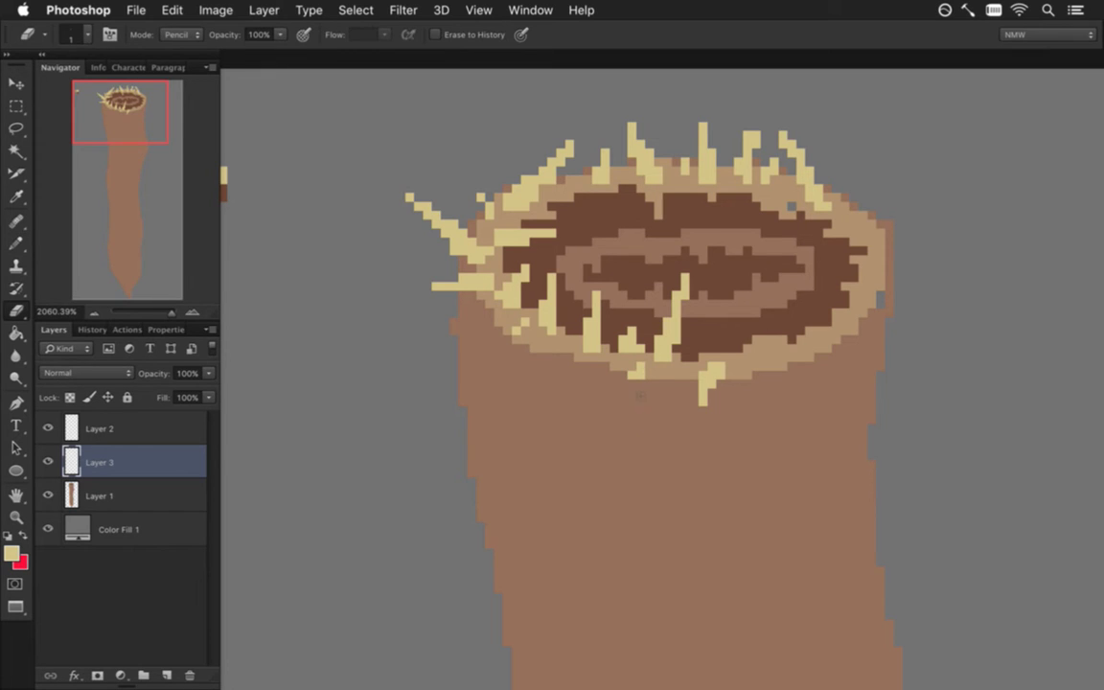
{"action": "key", "text": "b"}
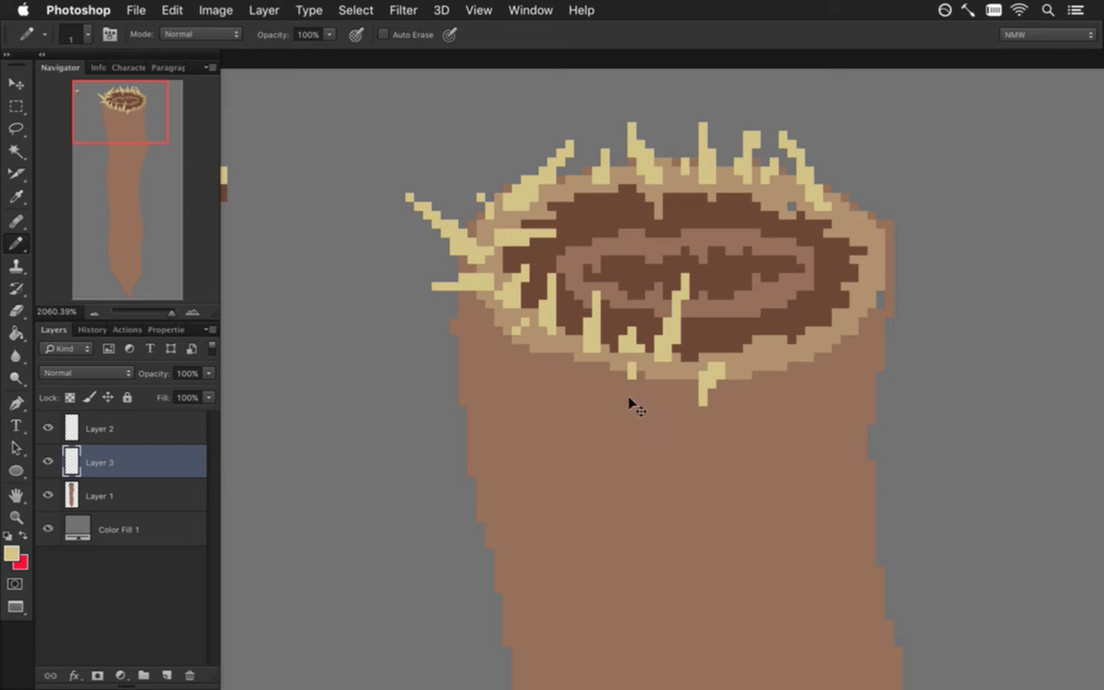
{"action": "left_click", "coordinate": [613, 366]}
{"action": "left_click", "coordinate": [605, 375]}
{"action": "left_click", "coordinate": [543, 349]}
{"action": "left_click", "coordinate": [533, 357]}
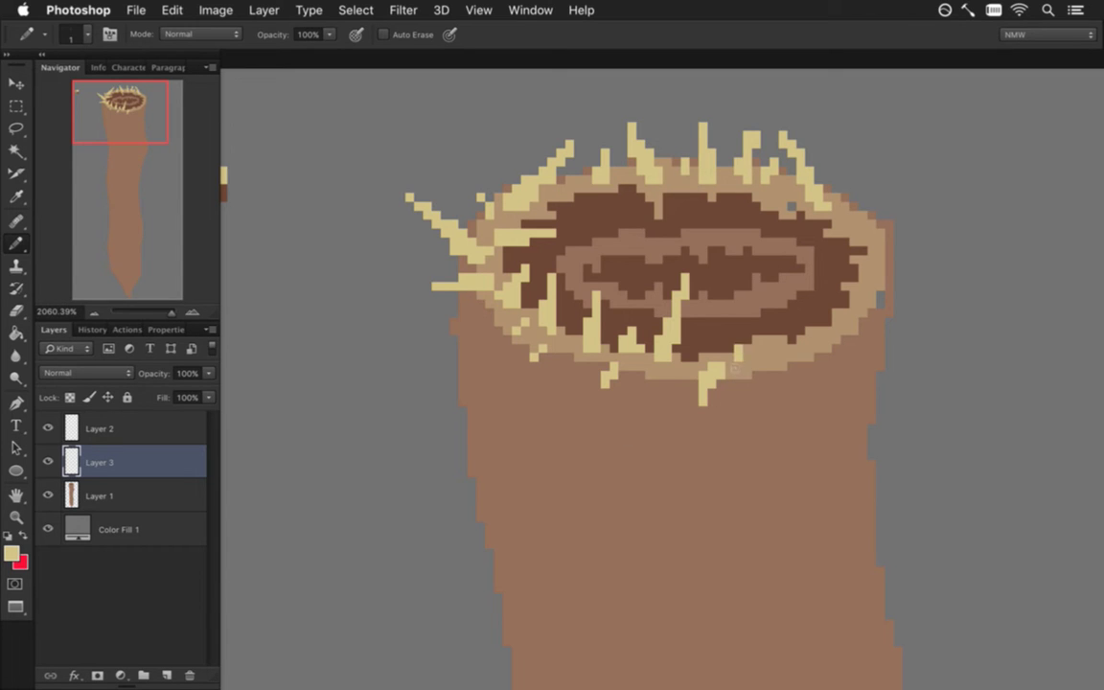
Pencil three splinters of different lengths from the front-right rim into the hollow, trimming the short one's base and thickening the longest one's
{"action": "left_click_drag", "start_coordinate": [757, 347], "coordinate": [745, 292]}
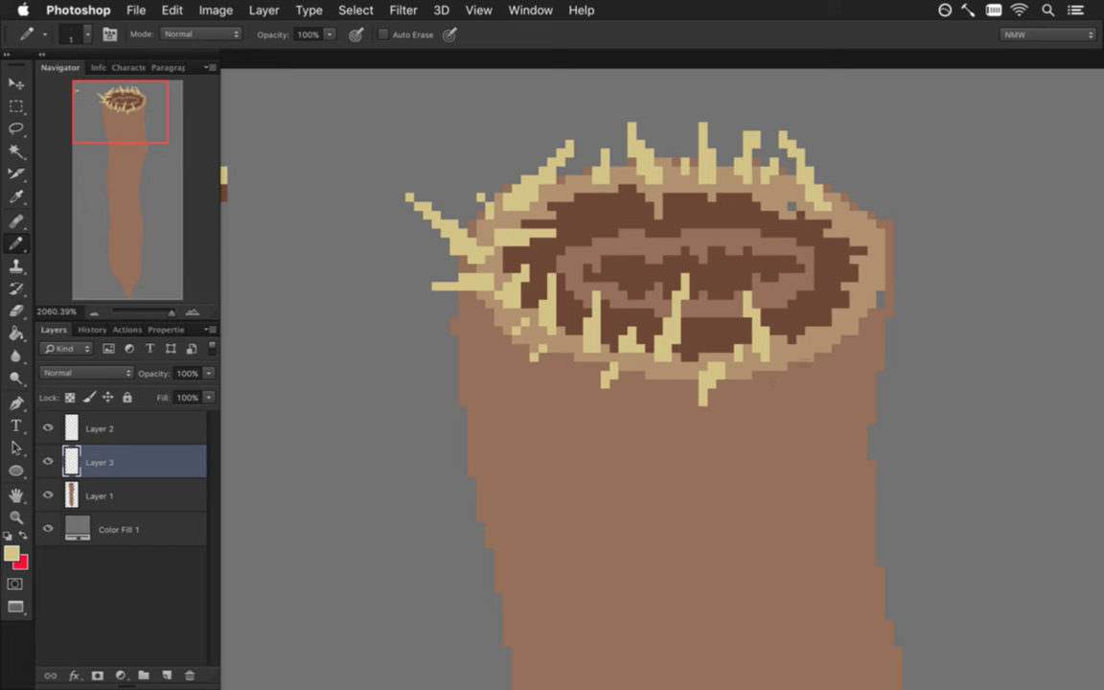
{"action": "left_click_drag", "start_coordinate": [793, 348], "coordinate": [800, 322]}
{"action": "key", "text": "e"}
{"action": "left_click", "coordinate": [800, 347]}
{"action": "key", "text": "b"}
{"action": "left_click_drag", "start_coordinate": [843, 321], "coordinate": [782, 267]}
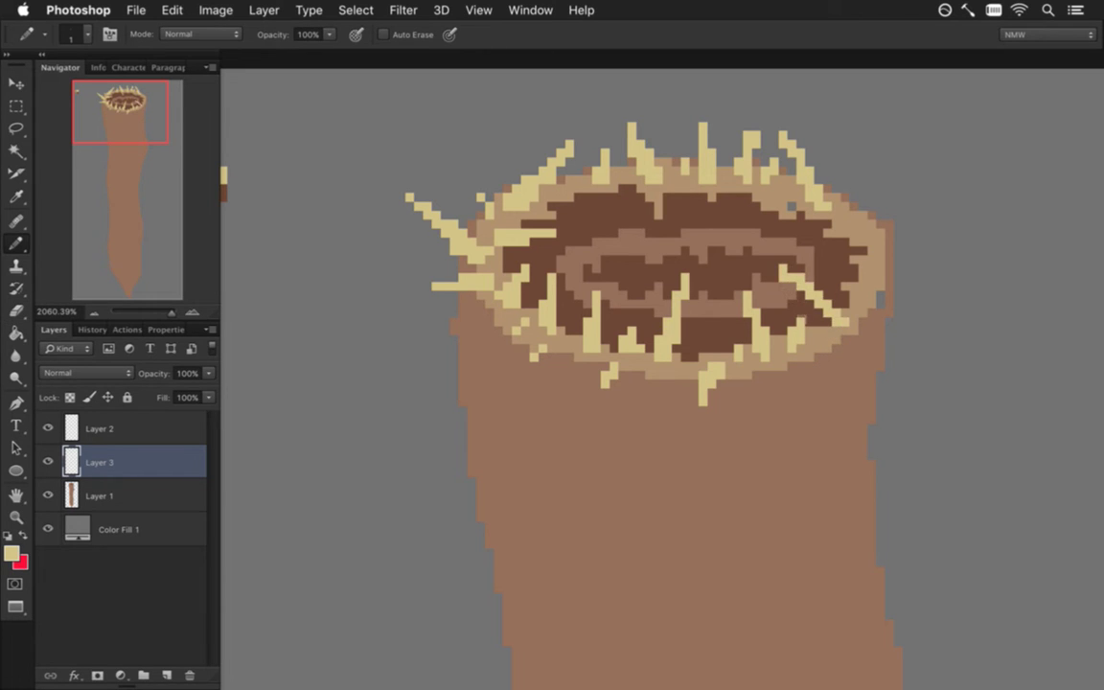
{"action": "left_click_drag", "start_coordinate": [817, 308], "coordinate": [830, 325]}
Pencil an upright splinter along the right rim and a short one pointing into the hollow, erasing the stray pixels between them
{"action": "mouse_move", "coordinate": [861, 312]}
{"action": "left_mouse_down"}
{"action": "mouse_move", "coordinate": [870, 251]}
{"action": "mouse_move", "coordinate": [868, 305]}
{"action": "left_mouse_up"}
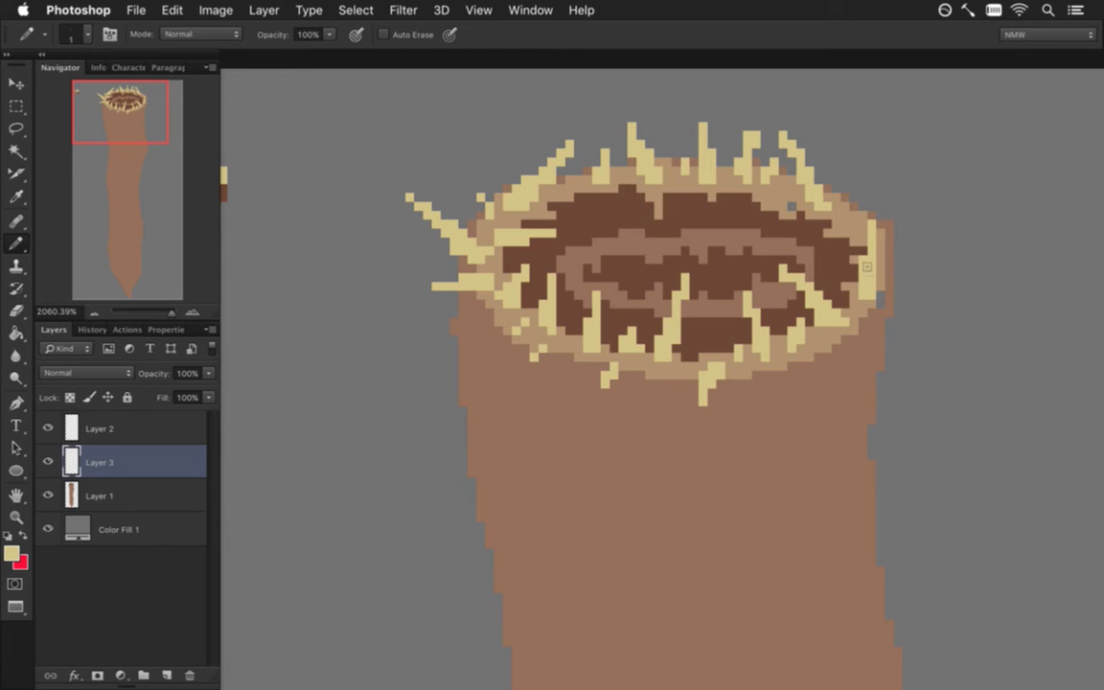
{"action": "mouse_move", "coordinate": [862, 241]}
{"action": "left_mouse_down"}
{"action": "mouse_move", "coordinate": [844, 275]}
{"action": "mouse_move", "coordinate": [852, 233]}
{"action": "left_mouse_up"}
{"action": "key", "text": "super+z"}
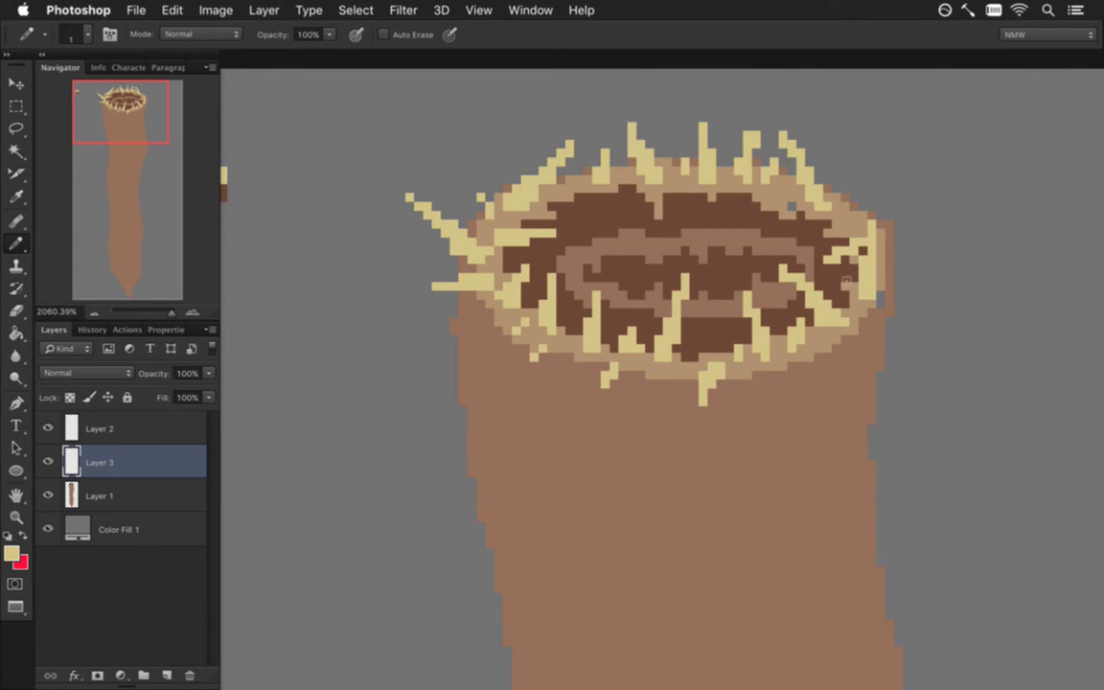
{"action": "key", "text": "e"}
{"action": "mouse_move", "coordinate": [872, 233]}
{"action": "left_mouse_down"}
{"action": "mouse_move", "coordinate": [861, 294]}
{"action": "mouse_move", "coordinate": [872, 257]}
{"action": "left_mouse_up"}
Pencil a splinter rising above the back-right rim and shift it one pixel up and one pixel left
{"action": "key", "text": "b"}
{"action": "left_click_drag", "start_coordinate": [860, 216], "coordinate": [873, 177]}
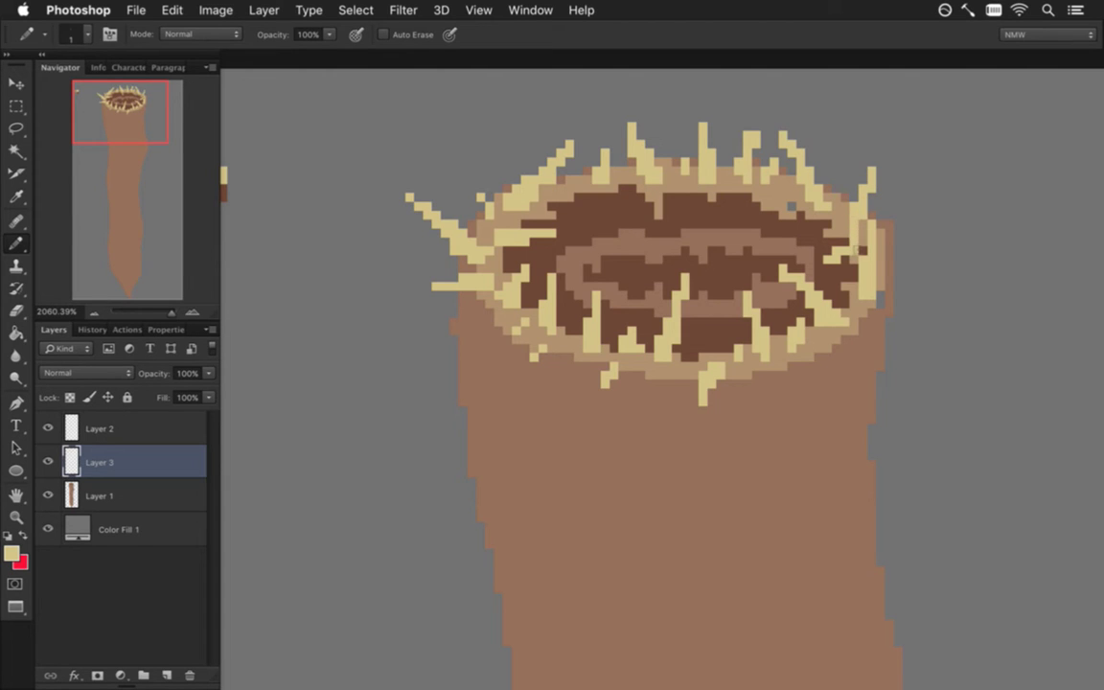
{"action": "key", "text": "e"}
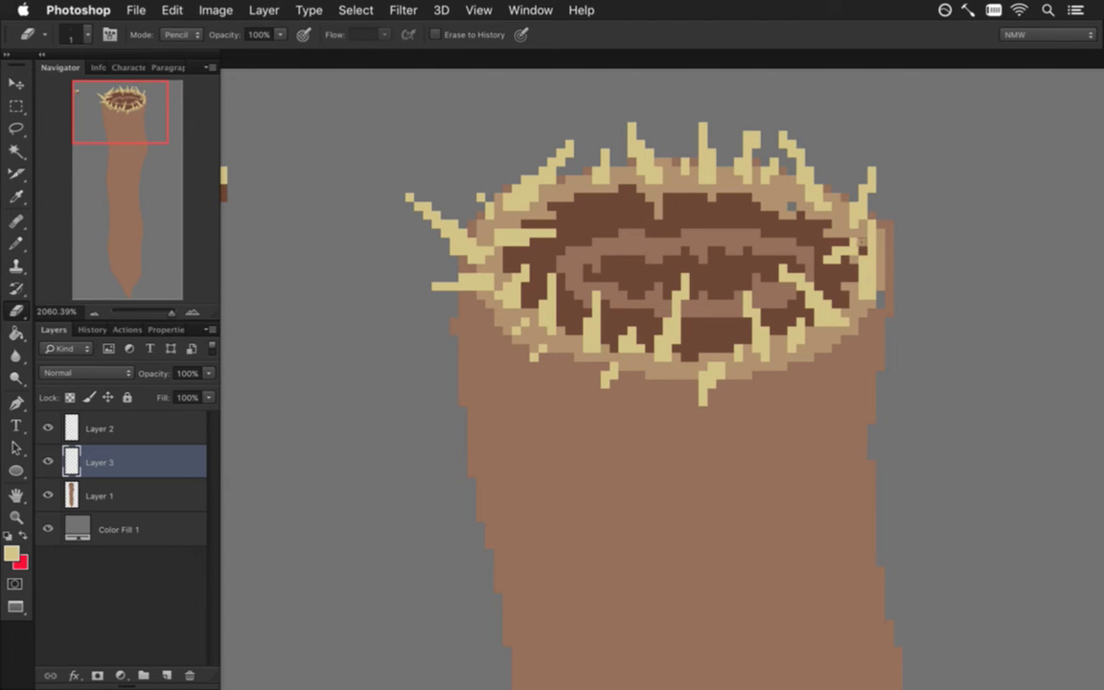
{"action": "key", "text": "m"}
{"action": "left_click_drag", "start_coordinate": [849, 159], "coordinate": [874, 193]}
{"action": "key", "text": "v"}
{"action": "left_click_drag", "start_coordinate": [843, 240], "coordinate": [827, 234]}
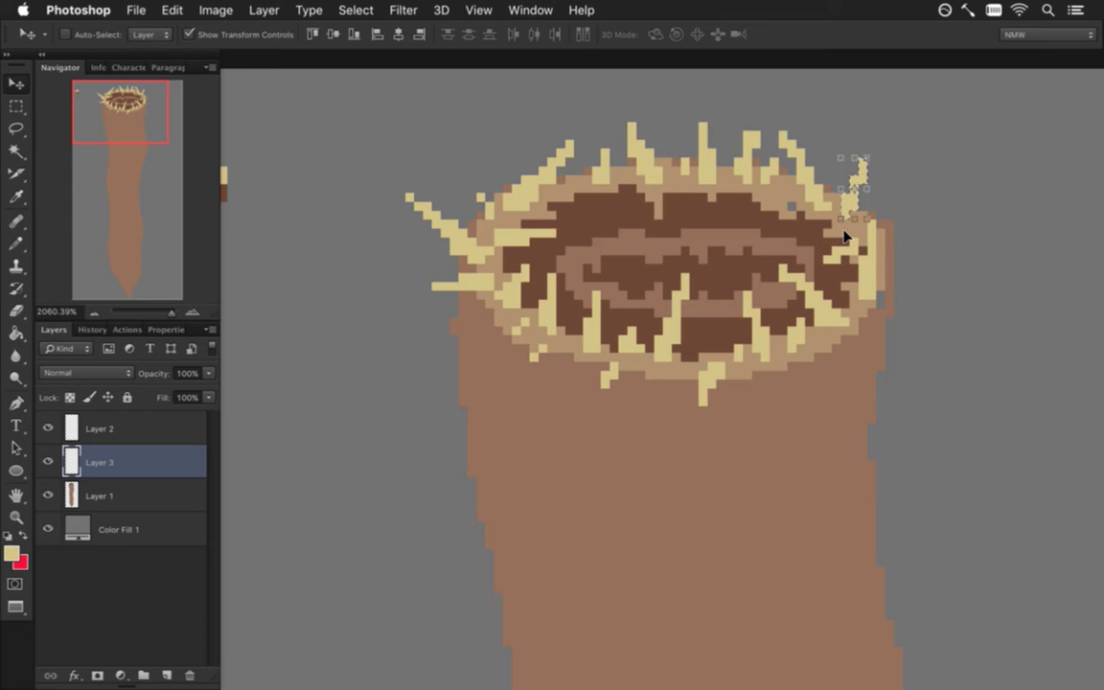
{"action": "key", "text": "m"}
{"action": "left_click", "coordinate": [896, 172]}
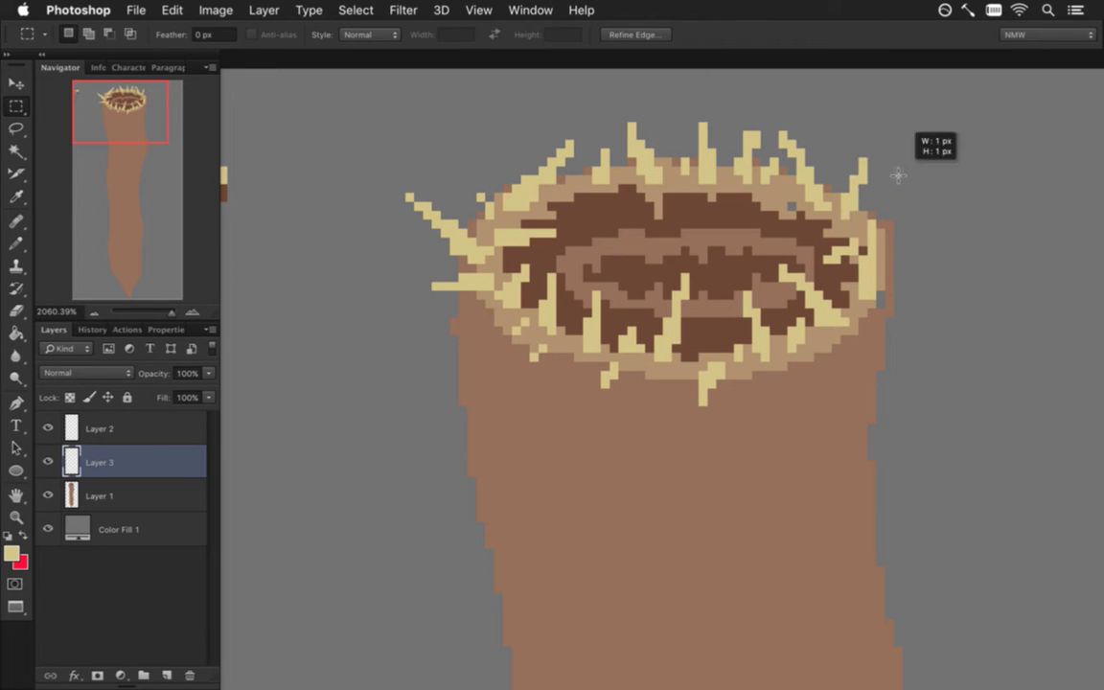
{"action": "key", "text": "b"}
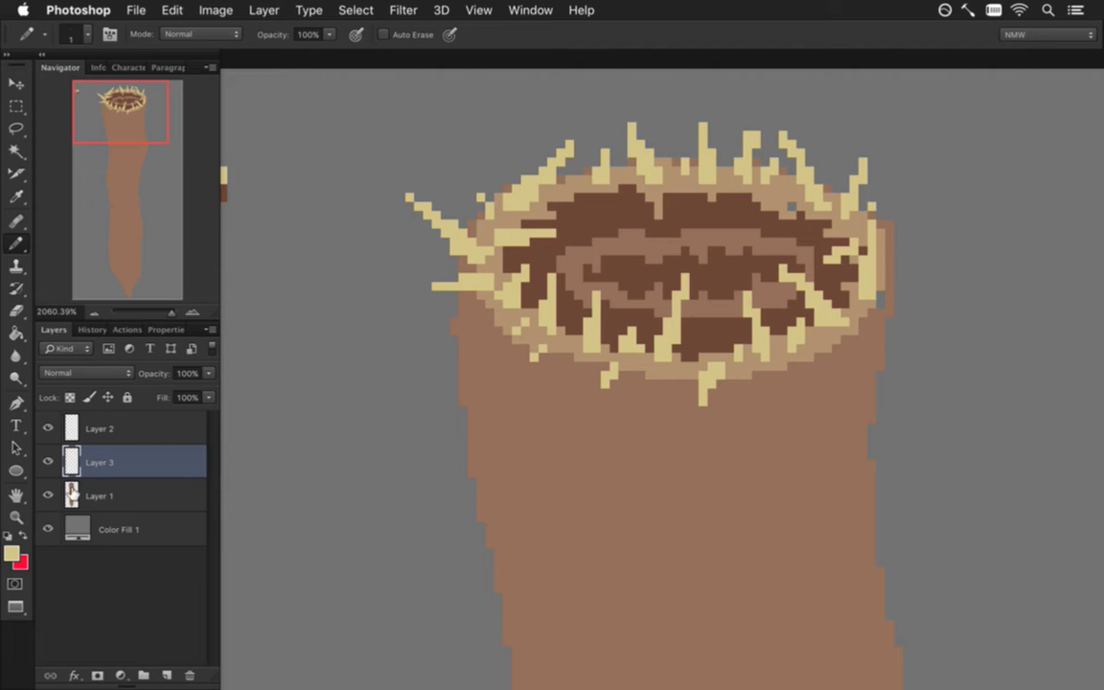
Hide the splinter layer and make Layer 1 active with the inner ring's mid brown as the drawing color
{"action": "left_click", "coordinate": [48, 462]}
{"action": "key", "text": "i"}
{"action": "left_click", "coordinate": [584, 279]}
{"action": "key", "text": "b"}
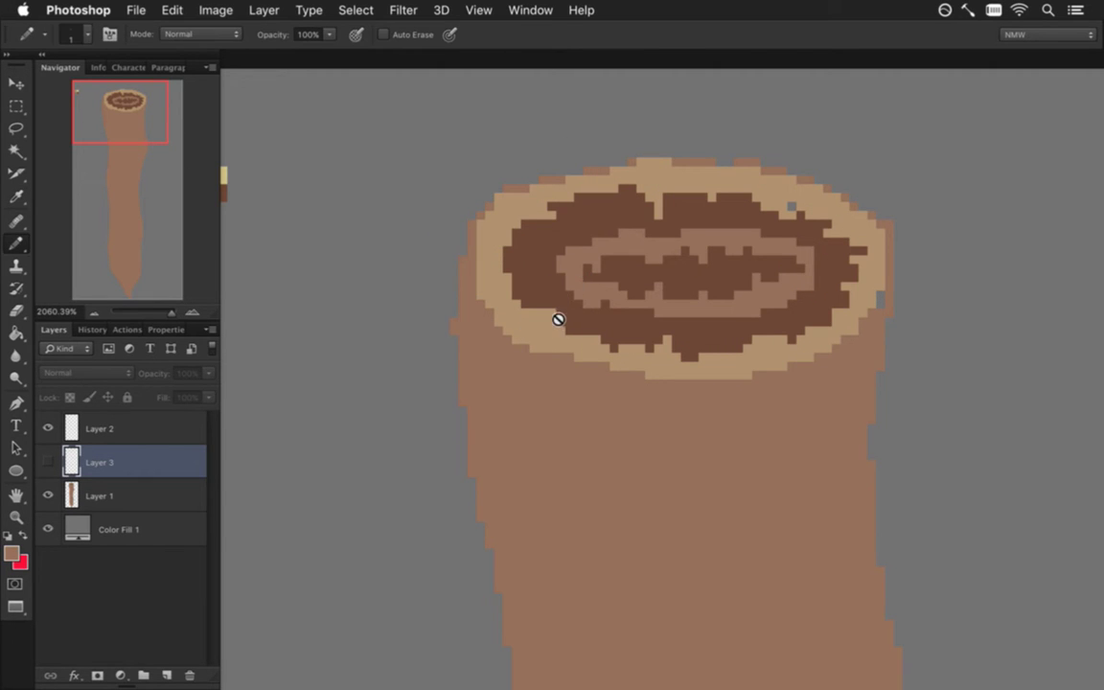
{"action": "key", "text": "i"}
{"action": "left_click", "coordinate": [517, 247]}
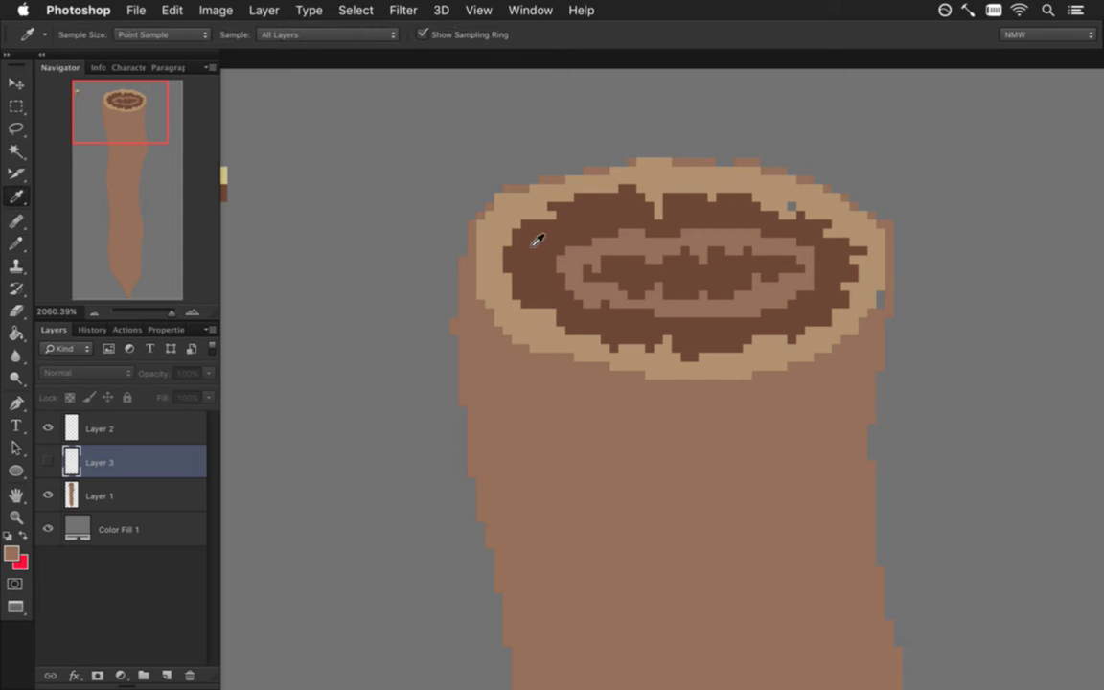
{"action": "key", "text": "b"}
{"action": "left_click", "coordinate": [110, 484]}
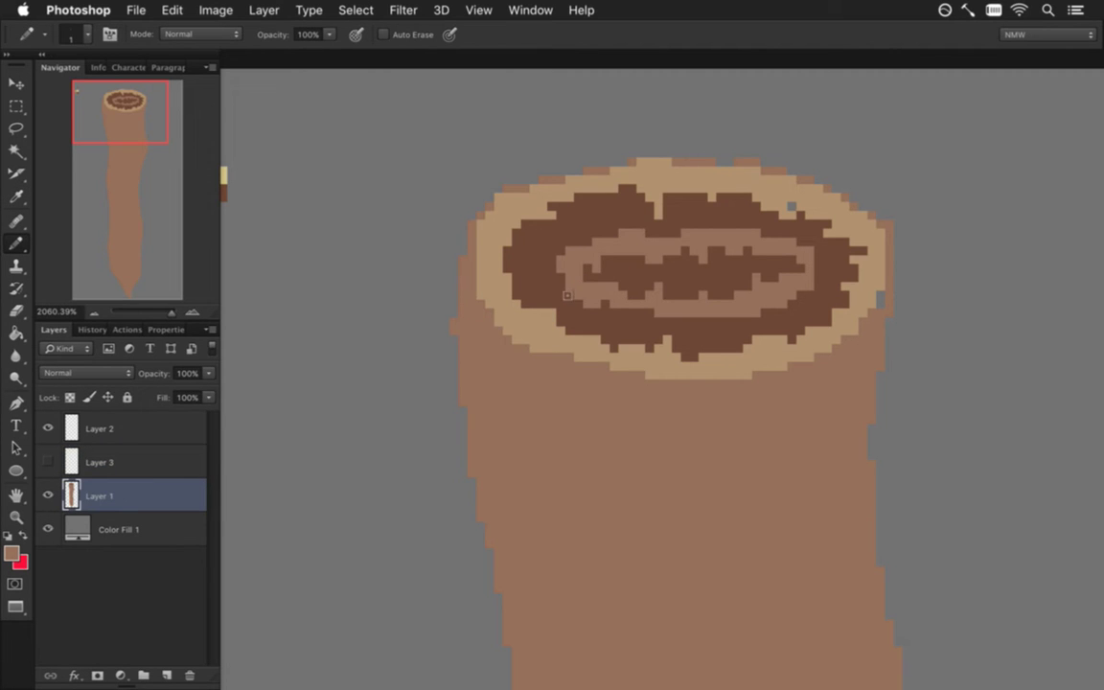
Paint out the lower half of the inner ring with the hollow's dark brown, leaving only the upper arc
{"action": "mouse_move", "coordinate": [565, 285]}
{"action": "left_mouse_down"}
{"action": "mouse_move", "coordinate": [552, 295]}
{"action": "mouse_move", "coordinate": [570, 322]}
{"action": "left_mouse_up"}
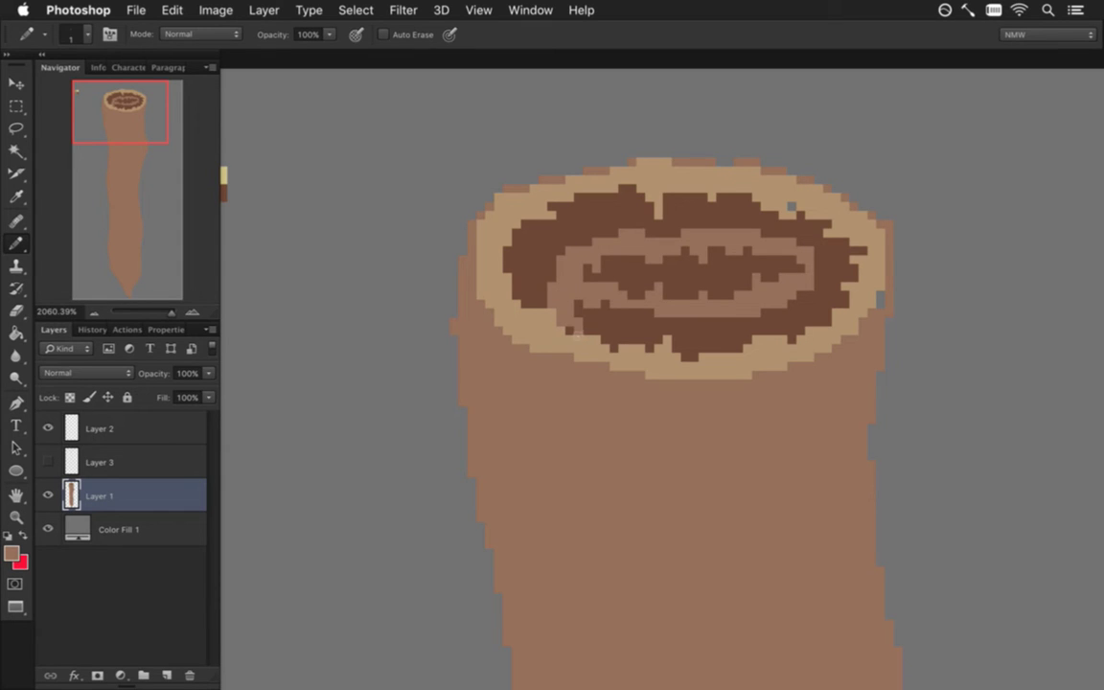
{"action": "key", "text": "e"}
{"action": "mouse_move", "coordinate": [594, 301]}
{"action": "left_mouse_down"}
{"action": "mouse_move", "coordinate": [585, 293]}
{"action": "mouse_move", "coordinate": [659, 316]}
{"action": "mouse_move", "coordinate": [688, 303]}
{"action": "left_mouse_up"}
{"action": "key", "text": "b"}
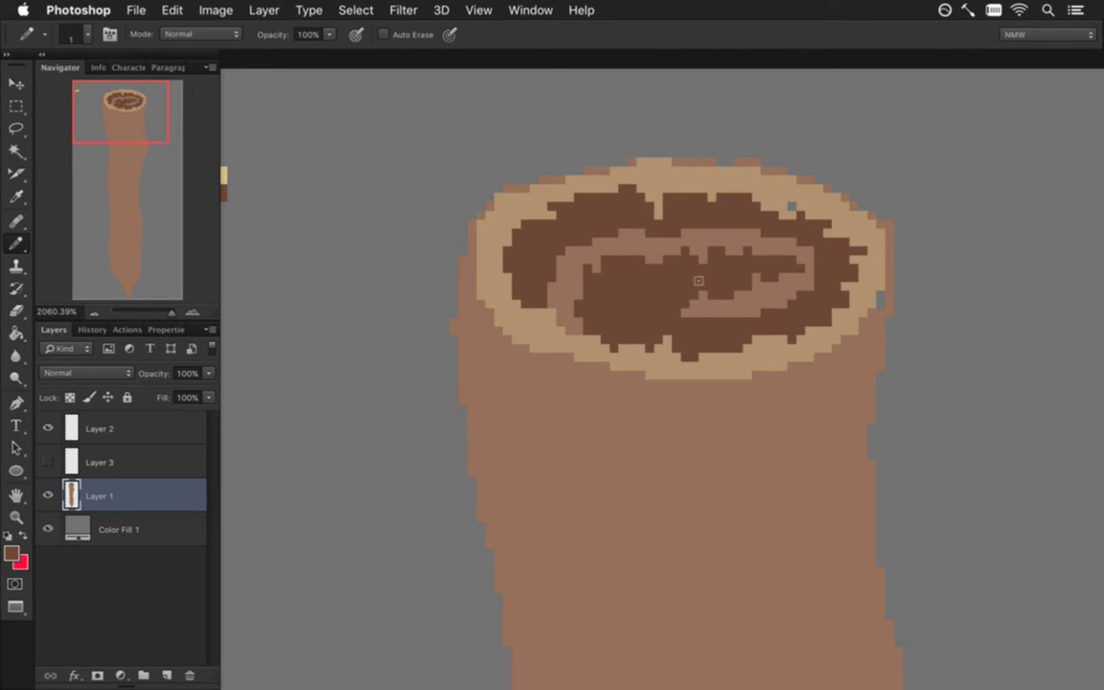
{"action": "mouse_move", "coordinate": [759, 307]}
{"action": "left_mouse_down"}
{"action": "mouse_move", "coordinate": [687, 326]}
{"action": "mouse_move", "coordinate": [802, 299]}
{"action": "mouse_move", "coordinate": [768, 319]}
{"action": "mouse_move", "coordinate": [750, 302]}
{"action": "mouse_move", "coordinate": [790, 312]}
{"action": "left_mouse_up"}
{"action": "mouse_move", "coordinate": [541, 285]}
{"action": "left_mouse_down"}
{"action": "mouse_move", "coordinate": [593, 296]}
{"action": "mouse_move", "coordinate": [572, 307]}
{"action": "mouse_move", "coordinate": [576, 327]}
{"action": "mouse_move", "coordinate": [558, 318]}
{"action": "mouse_move", "coordinate": [562, 340]}
{"action": "mouse_move", "coordinate": [581, 346]}
{"action": "mouse_move", "coordinate": [585, 307]}
{"action": "left_mouse_up"}
Extend both ends of the mid-brown arc down to the rim and pencil a second ragged band across the front of the hollow
{"action": "left_click", "coordinate": [585, 269], "text": "alt"}
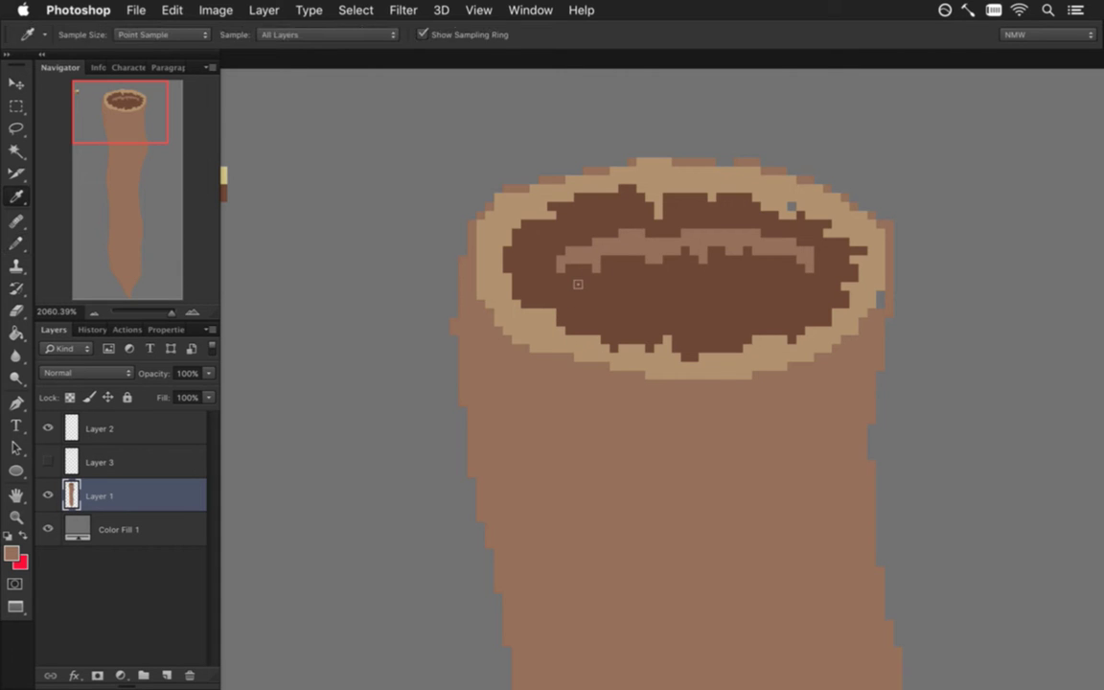
{"action": "mouse_move", "coordinate": [554, 288]}
{"action": "left_mouse_down"}
{"action": "mouse_move", "coordinate": [557, 274]}
{"action": "mouse_move", "coordinate": [536, 296]}
{"action": "mouse_move", "coordinate": [548, 321]}
{"action": "left_mouse_up"}
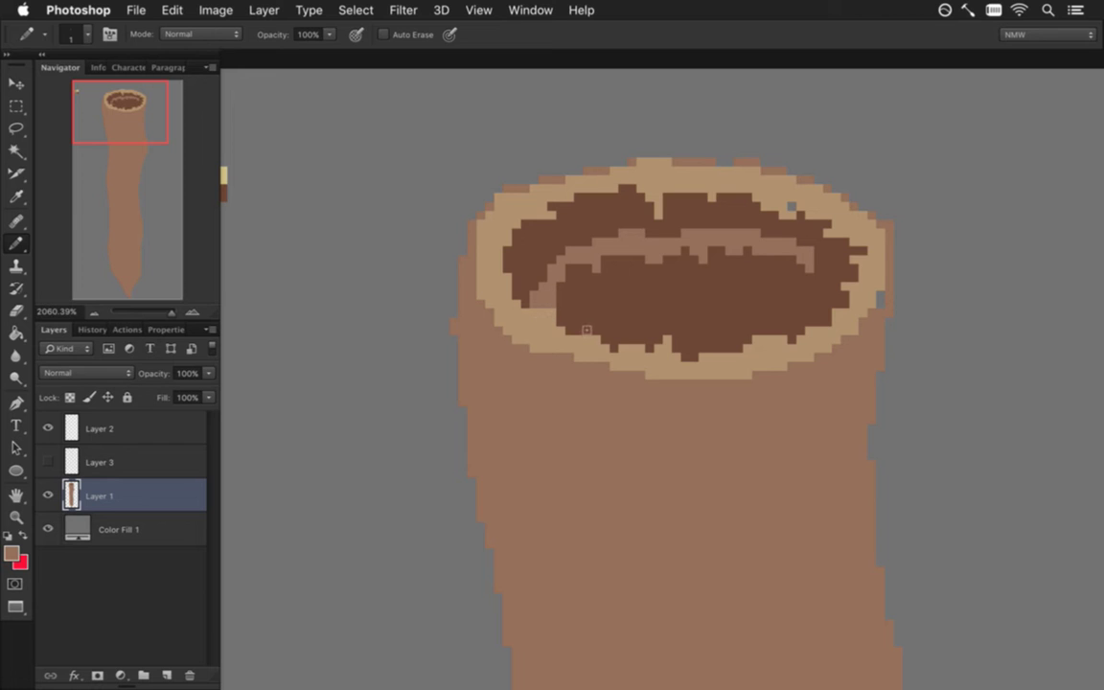
{"action": "key", "text": "super+z"}
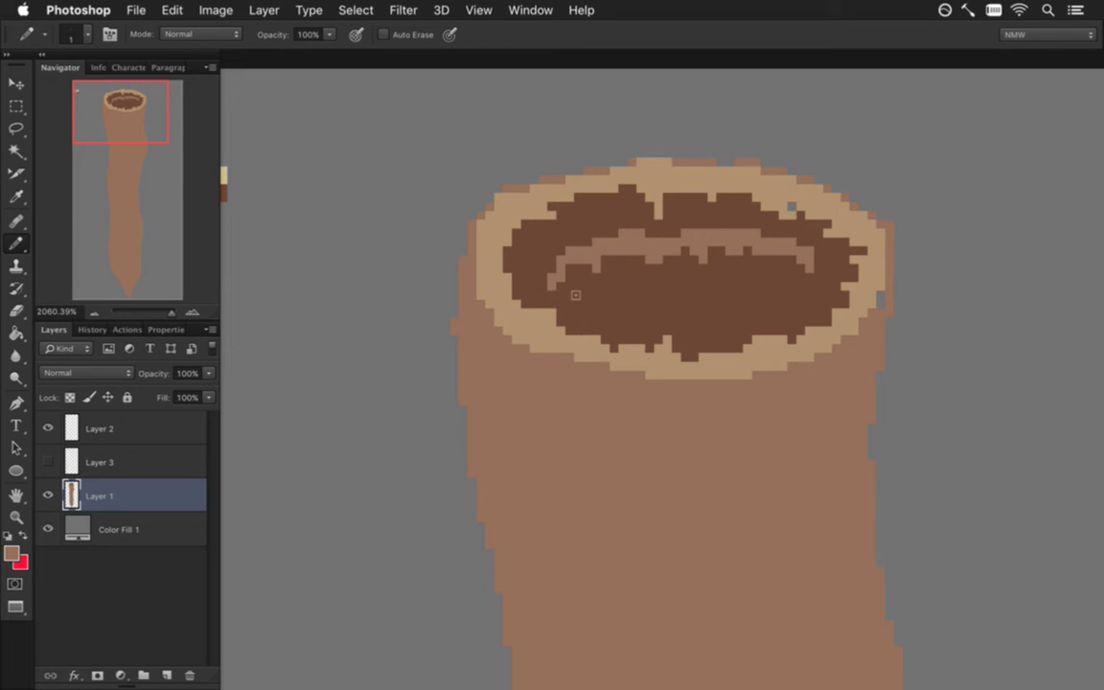
{"action": "mouse_move", "coordinate": [561, 268]}
{"action": "left_mouse_down"}
{"action": "mouse_move", "coordinate": [534, 269]}
{"action": "mouse_move", "coordinate": [519, 302]}
{"action": "left_mouse_up"}
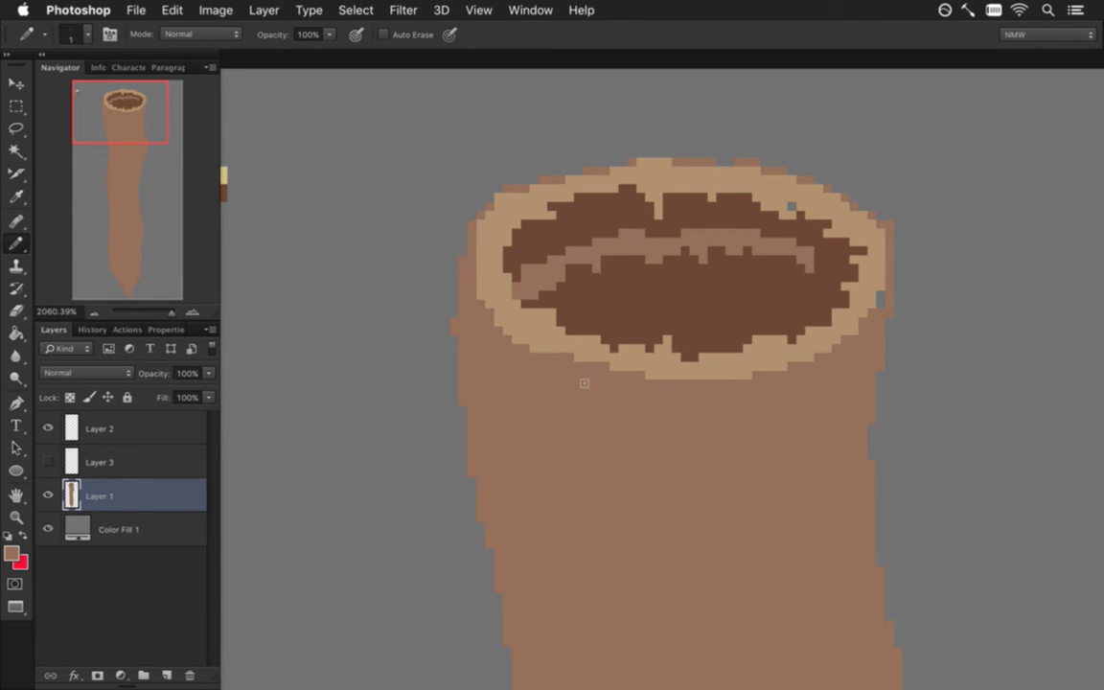
{"action": "key", "text": "super+z"}
{"action": "left_click_drag", "start_coordinate": [818, 267], "coordinate": [846, 296]}
{"action": "left_click", "coordinate": [844, 278]}
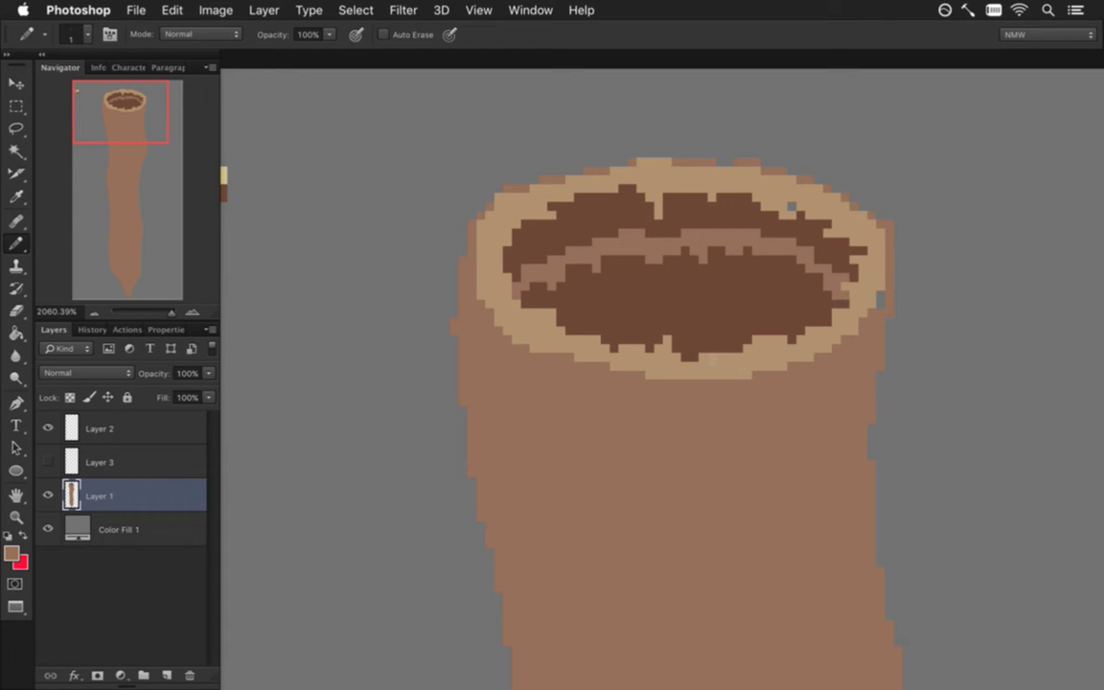
{"action": "mouse_move", "coordinate": [568, 343]}
{"action": "left_mouse_down"}
{"action": "mouse_move", "coordinate": [710, 328]}
{"action": "mouse_move", "coordinate": [784, 324]}
{"action": "left_mouse_up"}
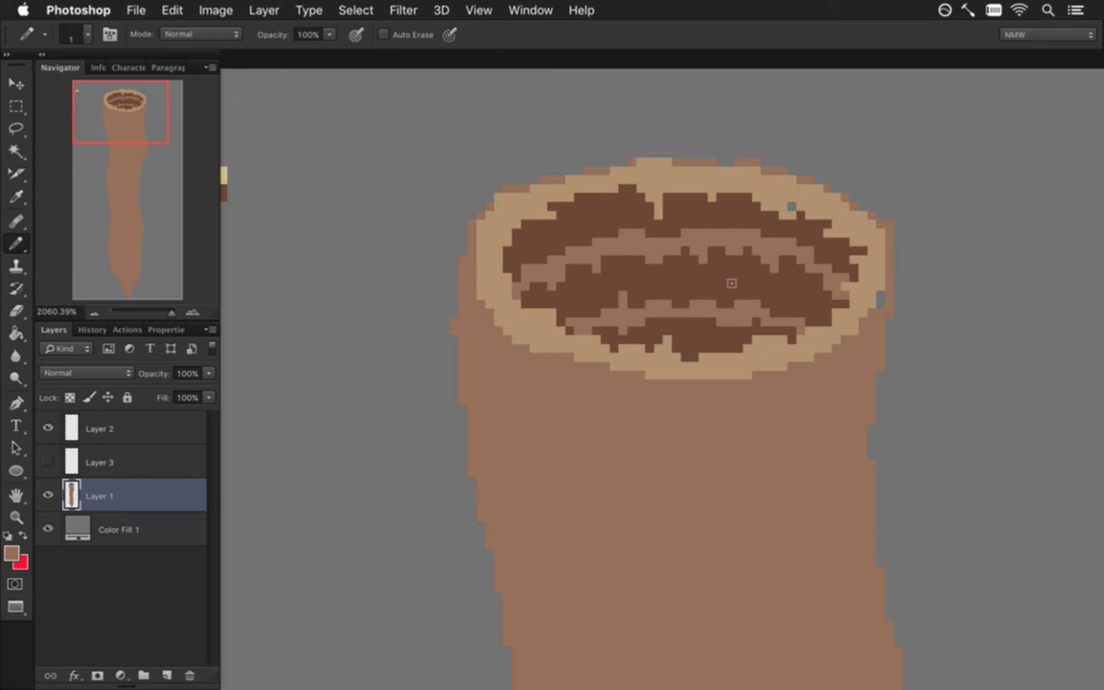
Select the right part of the upper mid-brown band, move it down one pixel and deselect it
{"action": "key", "text": "m"}
{"action": "left_click_drag", "start_coordinate": [690, 221], "coordinate": [822, 289]}
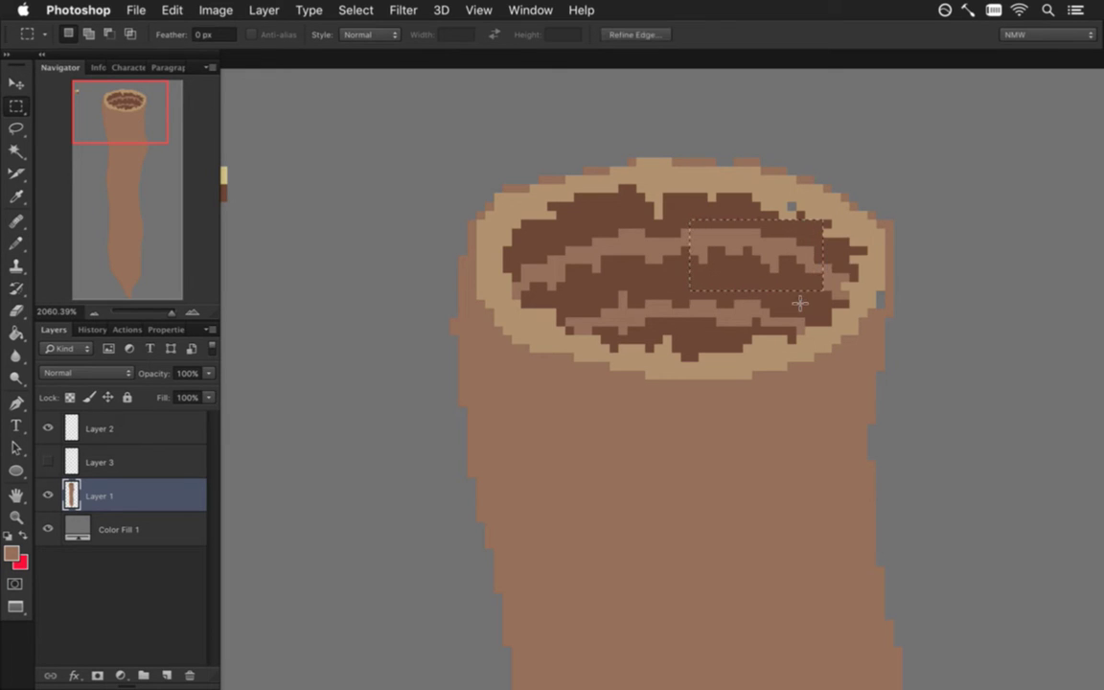
{"action": "key", "text": "v"}
{"action": "mouse_move", "coordinate": [776, 234]}
{"action": "left_mouse_down"}
{"action": "mouse_move", "coordinate": [780, 246]}
{"action": "mouse_move", "coordinate": [781, 228]}
{"action": "left_mouse_up"}
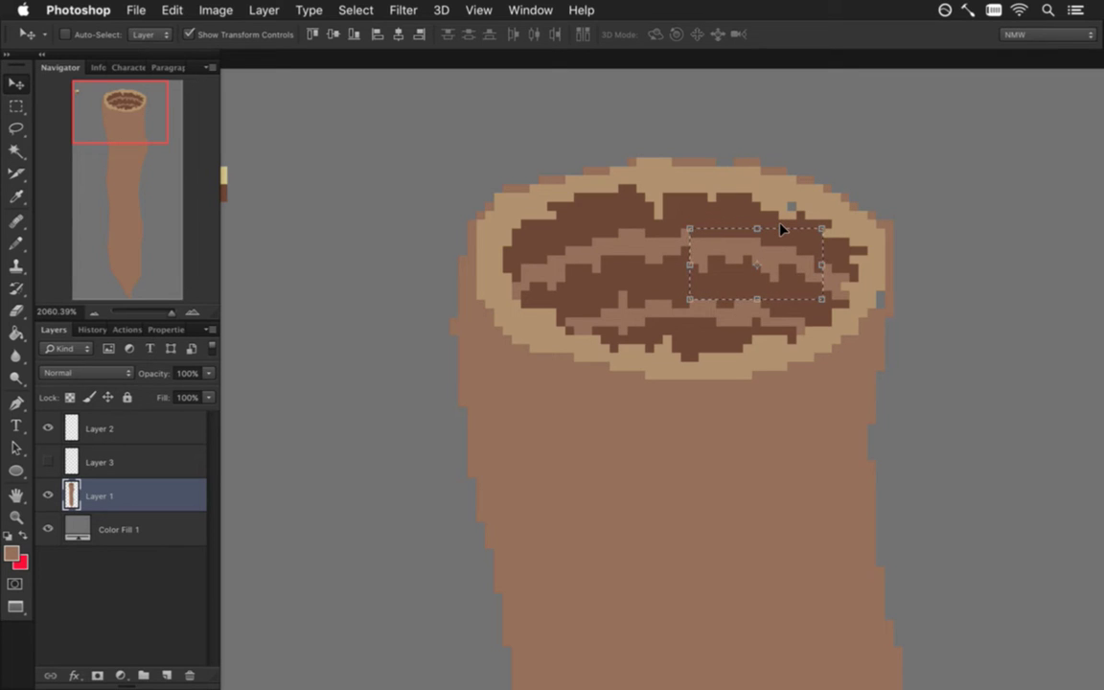
{"action": "key", "text": "m"}
{"action": "key", "text": "super+d"}
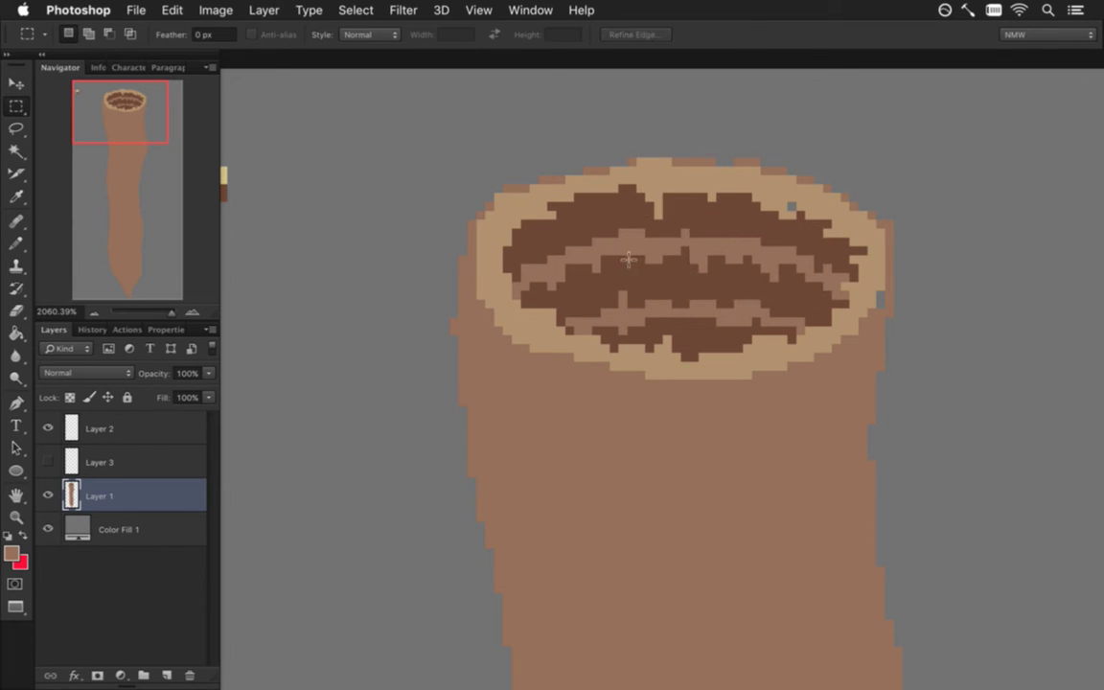
Fill the transparent gap in the back-right rim with the hollow's dark brown
{"action": "key", "text": "i"}
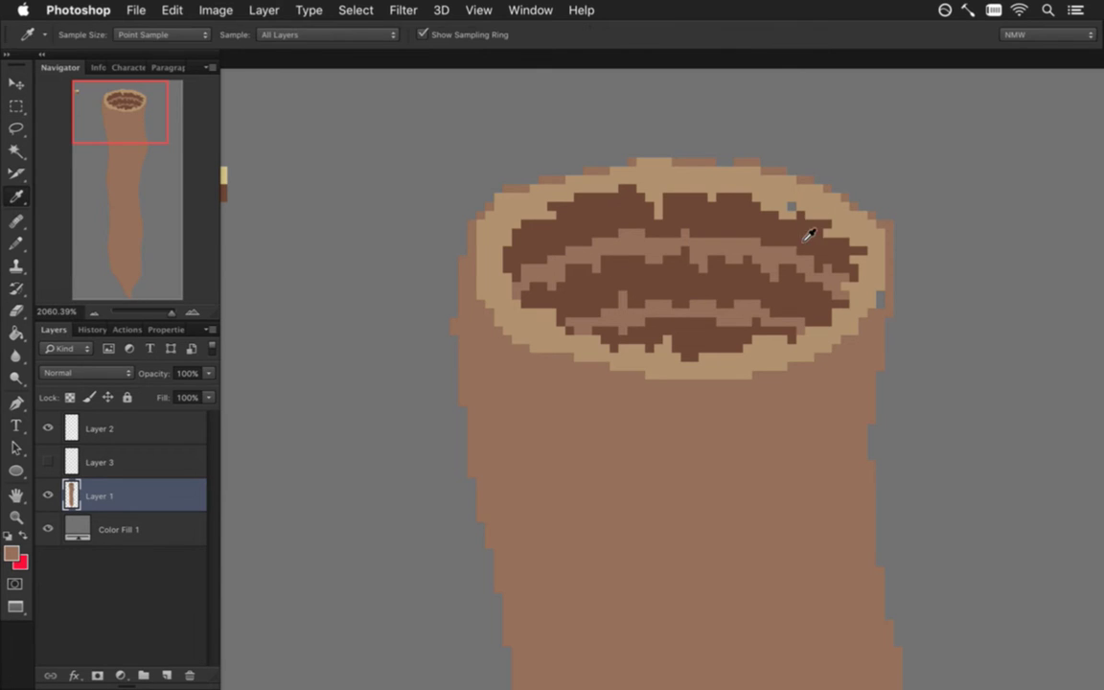
{"action": "left_click", "coordinate": [805, 238]}
{"action": "key", "text": "b"}
{"action": "left_click", "coordinate": [791, 206]}
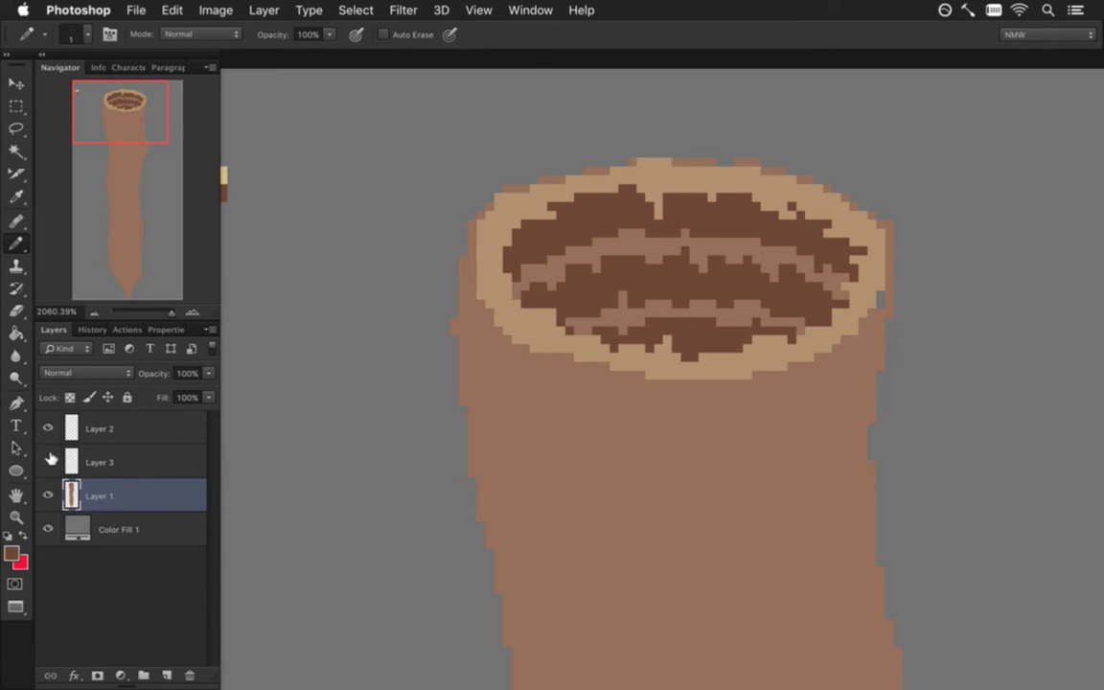
Show the splinter layer again and rename it "teeth"
{"action": "left_click", "coordinate": [48, 461]}
{"action": "left_click", "coordinate": [102, 460]}
{"action": "double_click", "coordinate": [101, 460]}
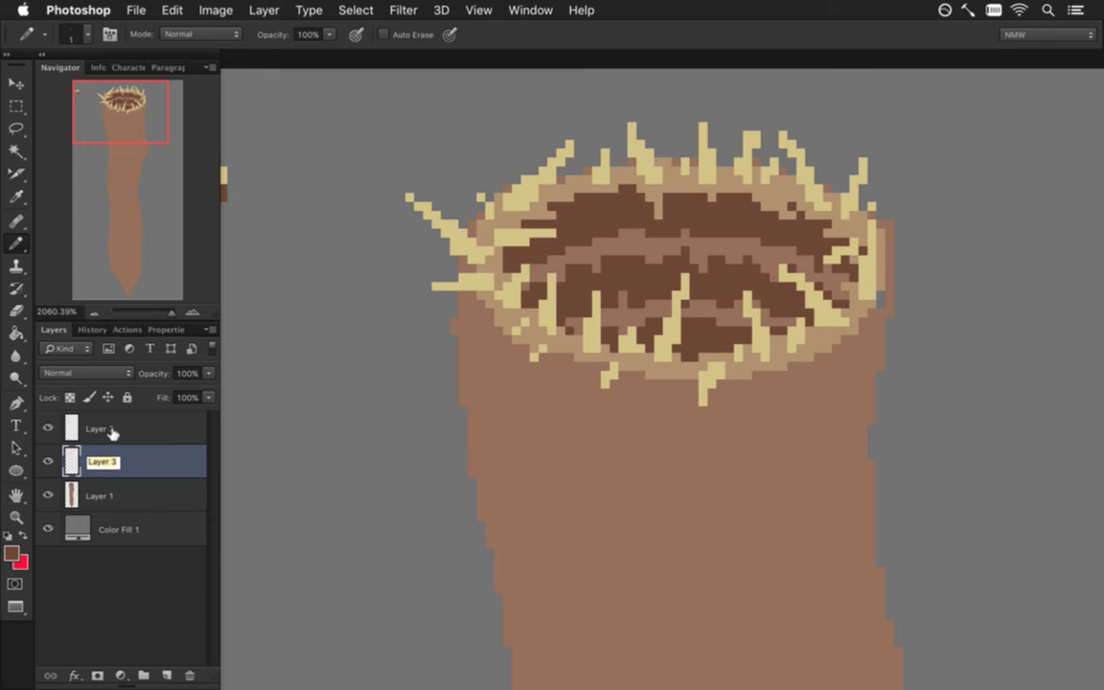
{"action": "type", "text": "tee"}
{"action": "key", "text": "Return"}
Rename Layer 1 as "mut" and Layer 2 as "pal"
{"action": "double_click", "coordinate": [96, 496]}
{"action": "type", "text": "m"}
{"action": "key", "text": "Return"}
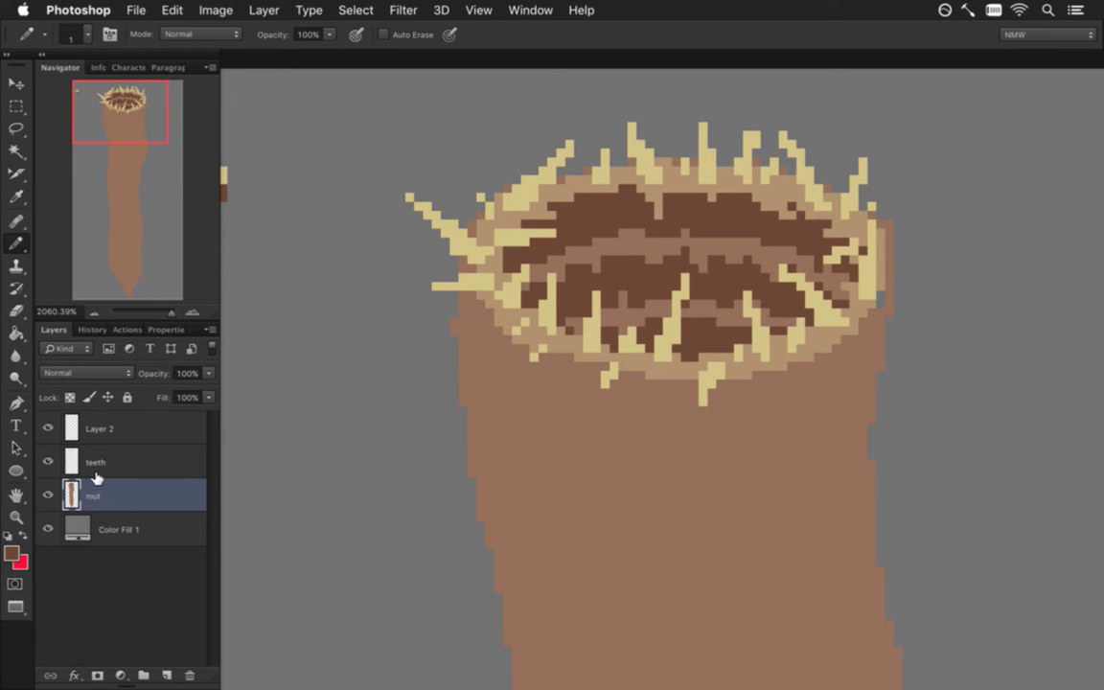
{"action": "double_click", "coordinate": [107, 426]}
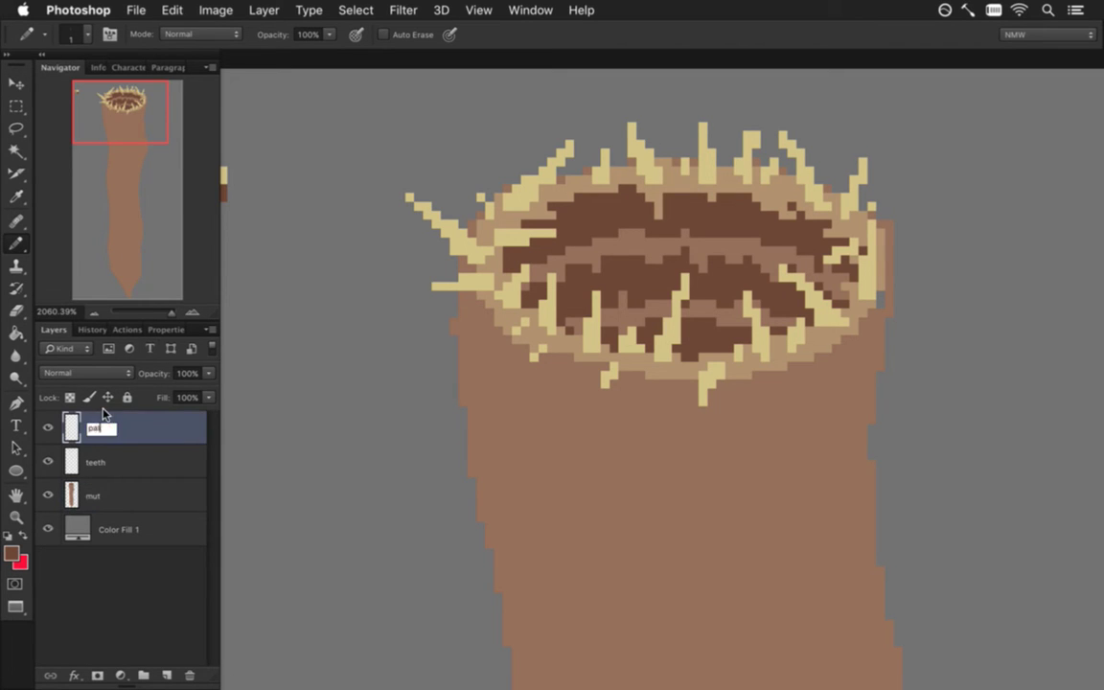
{"action": "left_click_drag", "start_coordinate": [640, 466], "coordinate": [616, 456]}
{"action": "left_click_drag", "start_coordinate": [611, 388], "coordinate": [590, 190]}
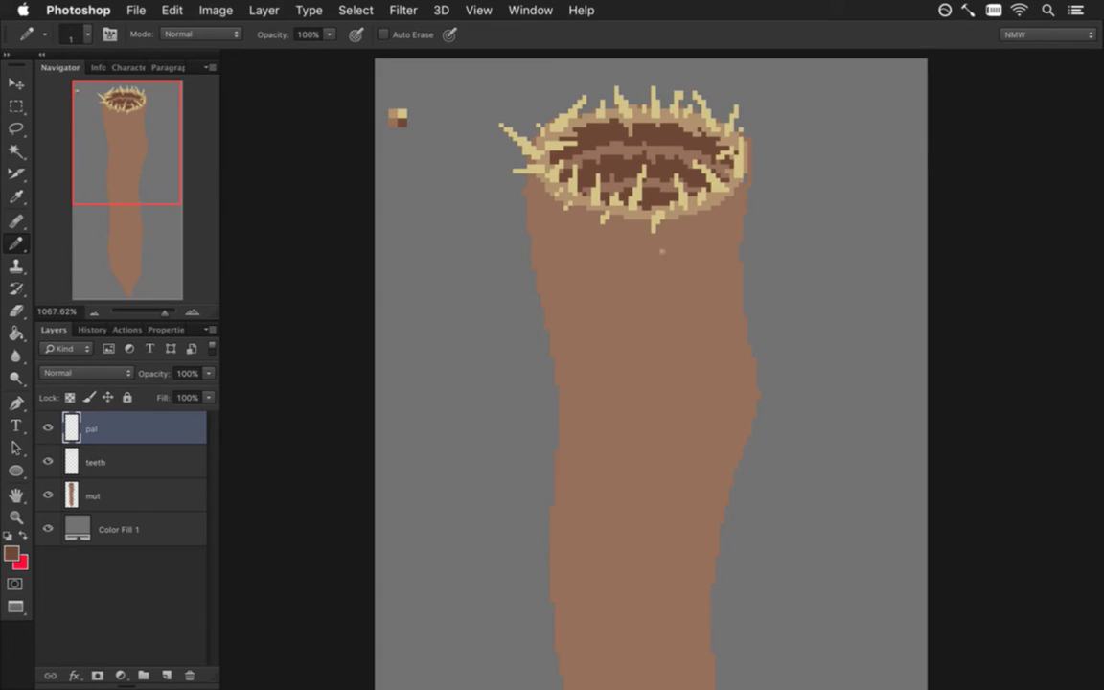
{"action": "scroll", "coordinate": [668, 298], "scroll_direction": "up", "scroll_amount": 4}
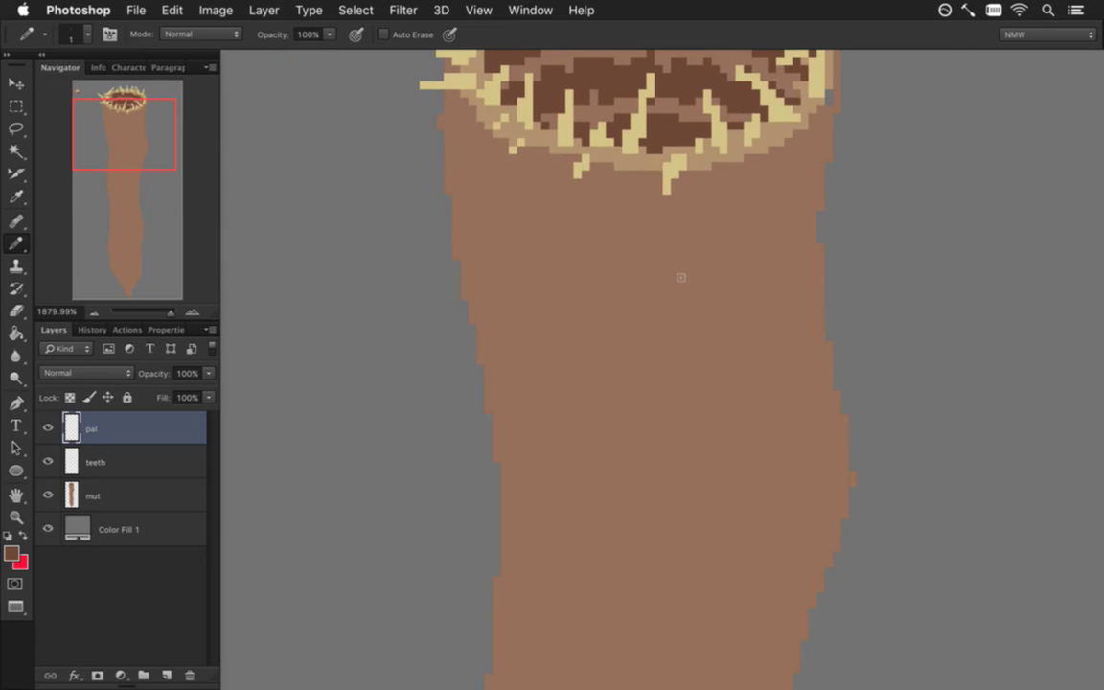
{"action": "scroll", "coordinate": [661, 326], "scroll_direction": "up", "scroll_amount": 2}
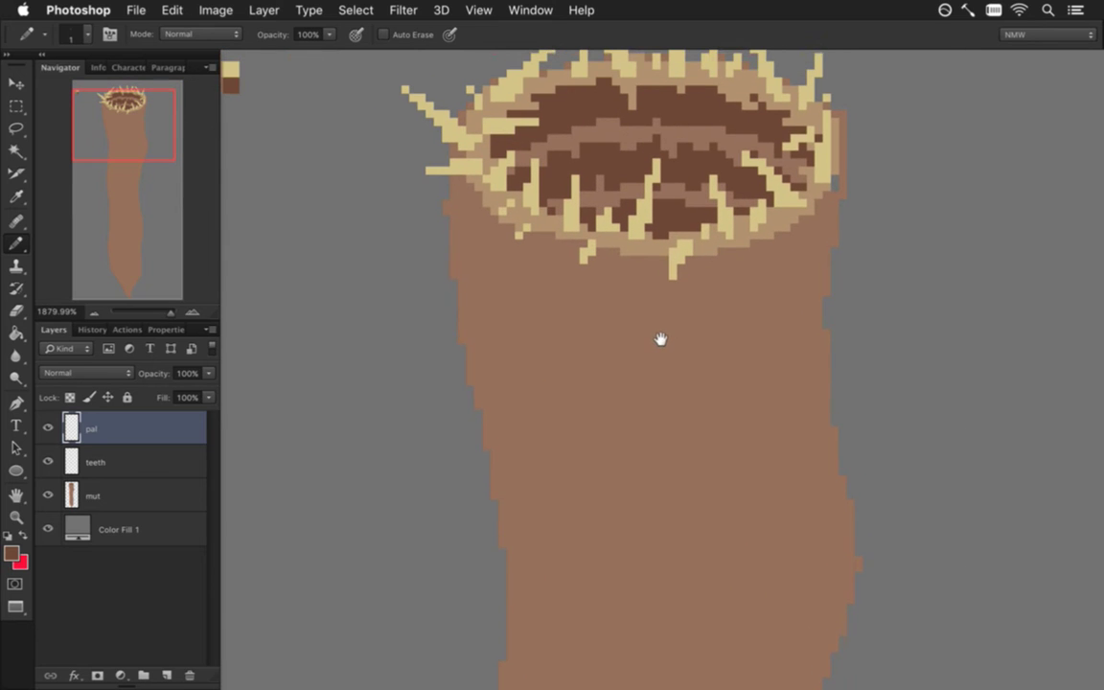
Add a new layer directly above the "mut" layer and name it "armor"
{"action": "left_click", "coordinate": [99, 495]}
{"action": "left_click", "coordinate": [166, 675]}
{"action": "double_click", "coordinate": [103, 494]}
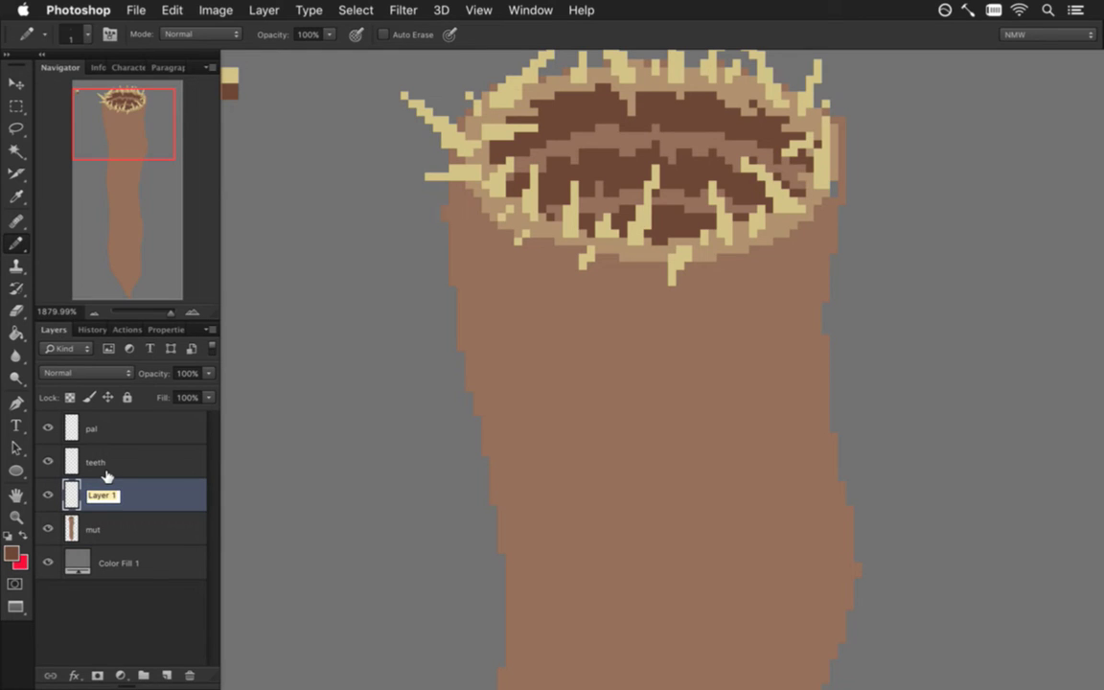
{"action": "type", "text": "armor"}
{"action": "key", "text": "Return"}
Outline an angular armor plate over the log's upper-left edge in the splinters' pale yellow and fill it with that color
{"action": "left_click_drag", "start_coordinate": [443, 303], "coordinate": [512, 322]}
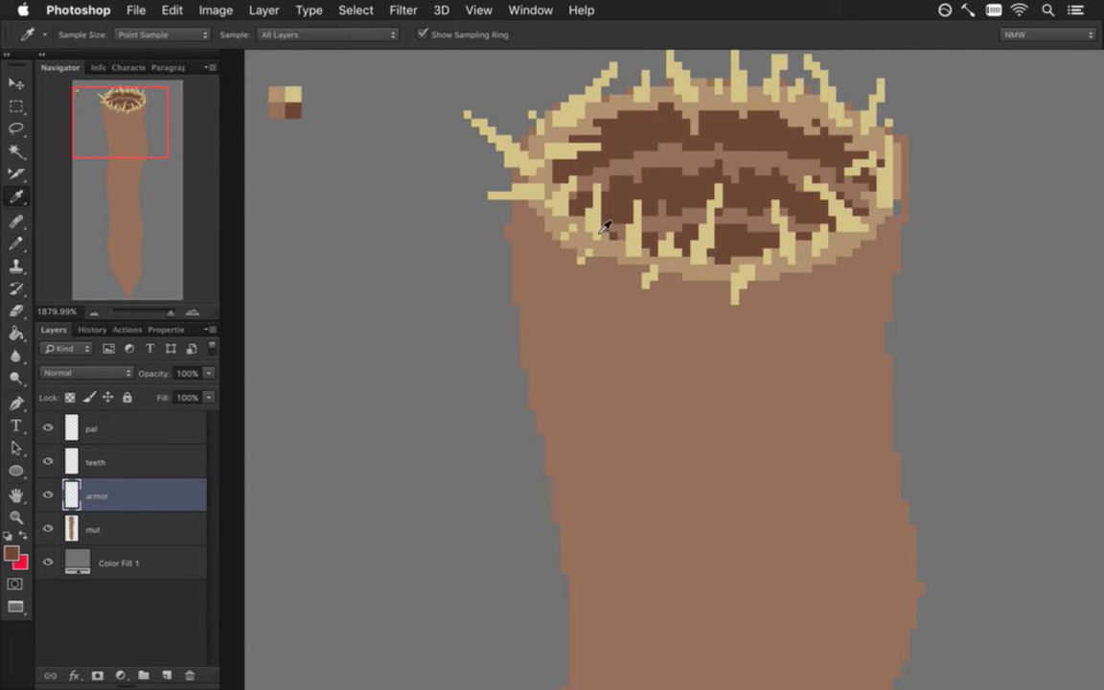
{"action": "left_click", "coordinate": [543, 208], "text": "alt"}
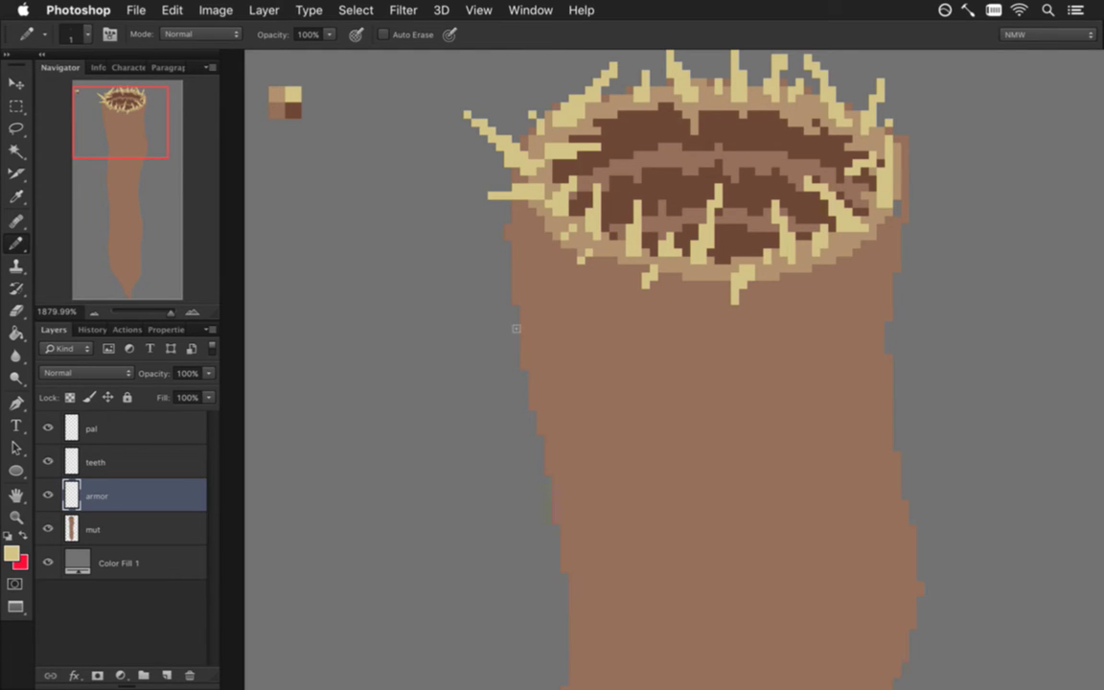
{"action": "mouse_move", "coordinate": [505, 302]}
{"action": "left_mouse_down"}
{"action": "mouse_move", "coordinate": [546, 359]}
{"action": "mouse_move", "coordinate": [609, 376]}
{"action": "mouse_move", "coordinate": [614, 460]}
{"action": "mouse_move", "coordinate": [613, 449]}
{"action": "mouse_move", "coordinate": [585, 462]}
{"action": "mouse_move", "coordinate": [586, 443]}
{"action": "mouse_move", "coordinate": [530, 460]}
{"action": "left_mouse_up"}
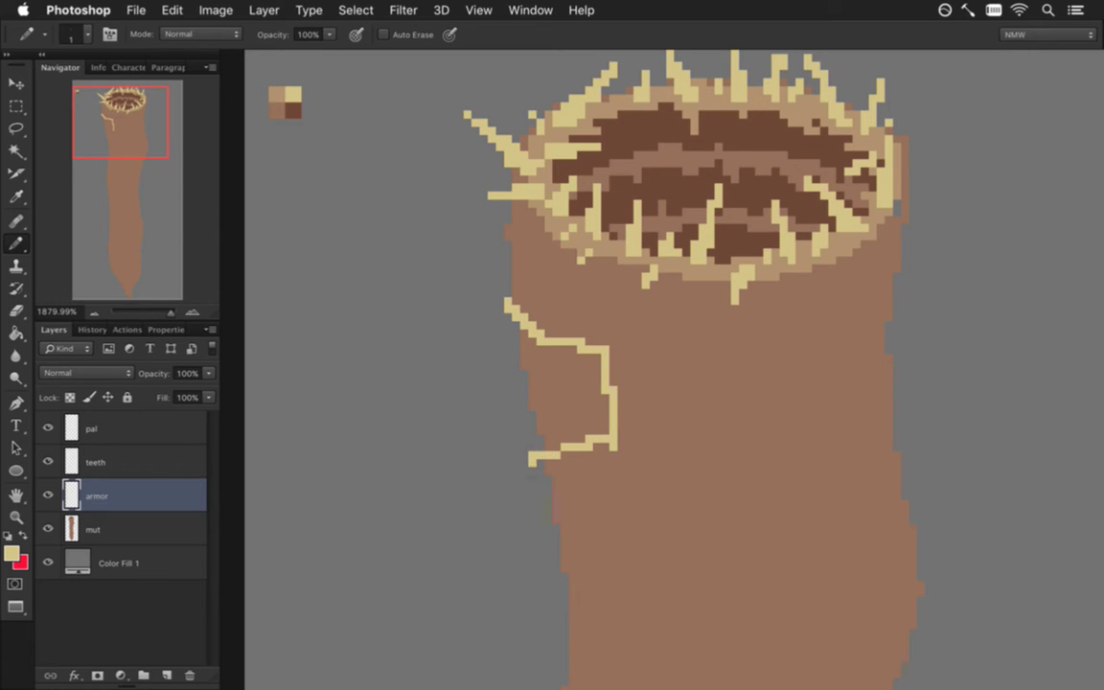
{"action": "mouse_move", "coordinate": [515, 460]}
{"action": "left_mouse_down"}
{"action": "mouse_move", "coordinate": [473, 380]}
{"action": "mouse_move", "coordinate": [476, 335]}
{"action": "mouse_move", "coordinate": [498, 311]}
{"action": "mouse_move", "coordinate": [503, 269]}
{"action": "left_mouse_up"}
{"action": "key", "text": "g"}
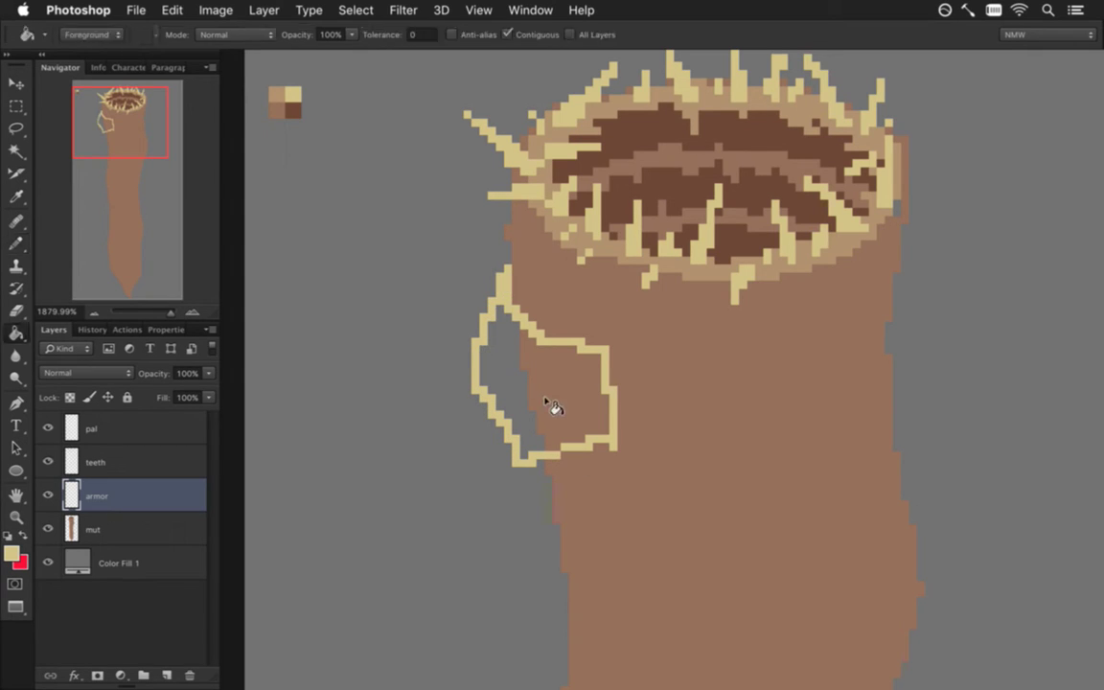
{"action": "left_click", "coordinate": [552, 406]}
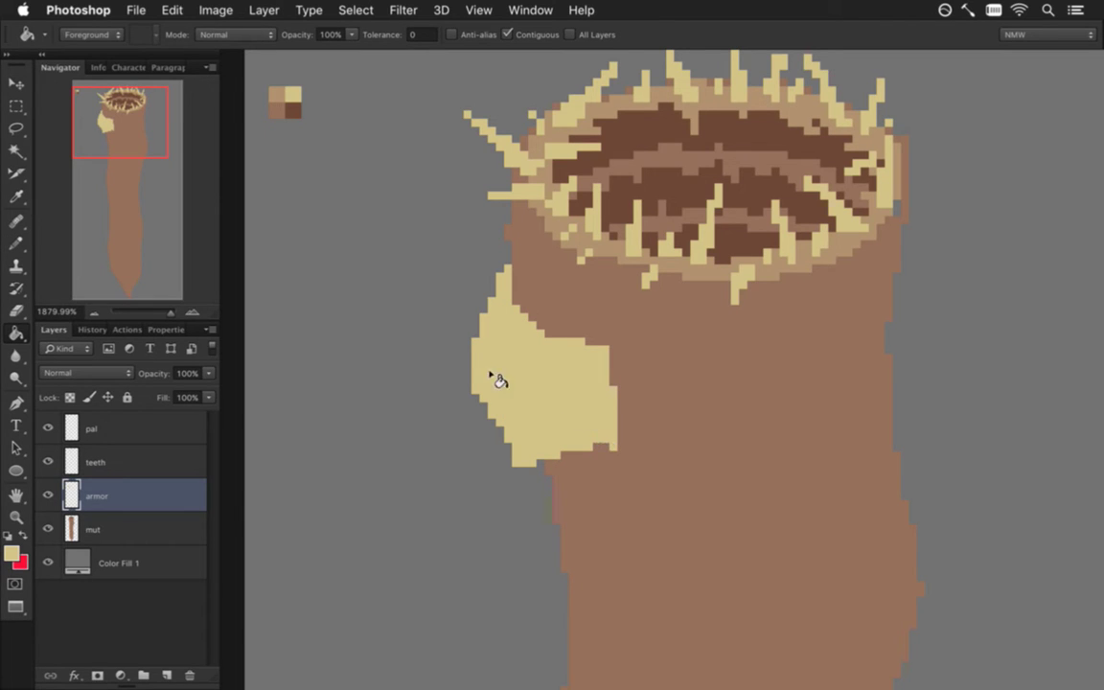
Draw a long horizontal pale spike pointing left from the plate and nudge the armor layer one pixel right overall
{"action": "key", "text": "b"}
{"action": "mouse_move", "coordinate": [477, 380]}
{"action": "left_mouse_down"}
{"action": "mouse_move", "coordinate": [393, 388]}
{"action": "mouse_move", "coordinate": [383, 373]}
{"action": "mouse_move", "coordinate": [424, 390]}
{"action": "mouse_move", "coordinate": [467, 373]}
{"action": "left_mouse_up"}
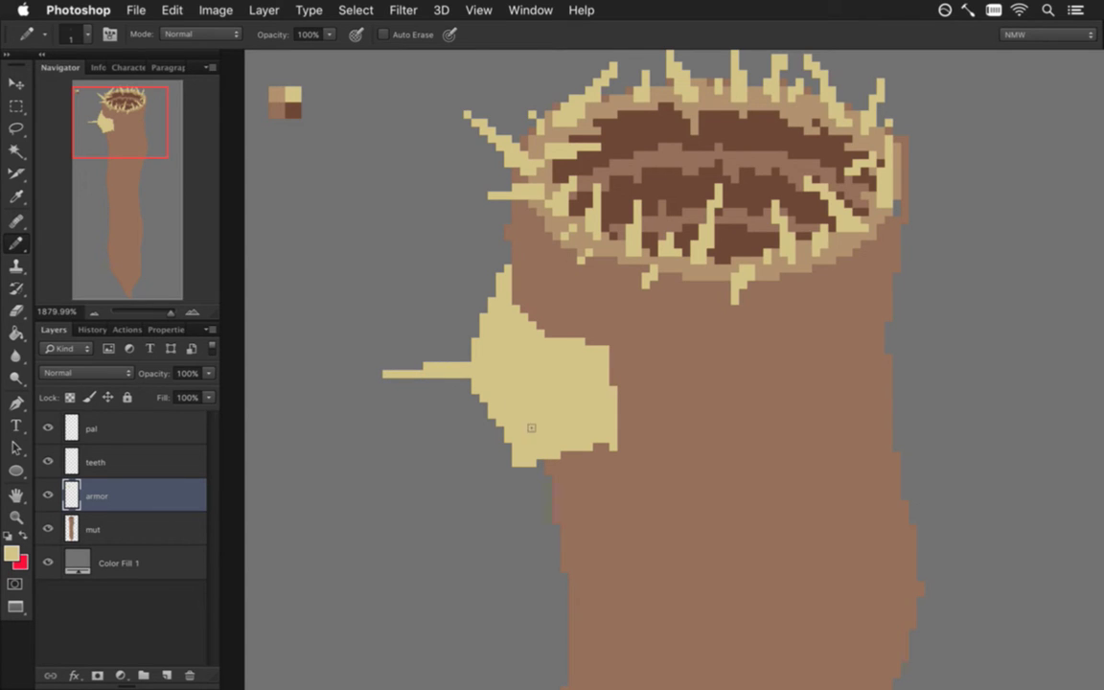
{"action": "key", "text": "v"}
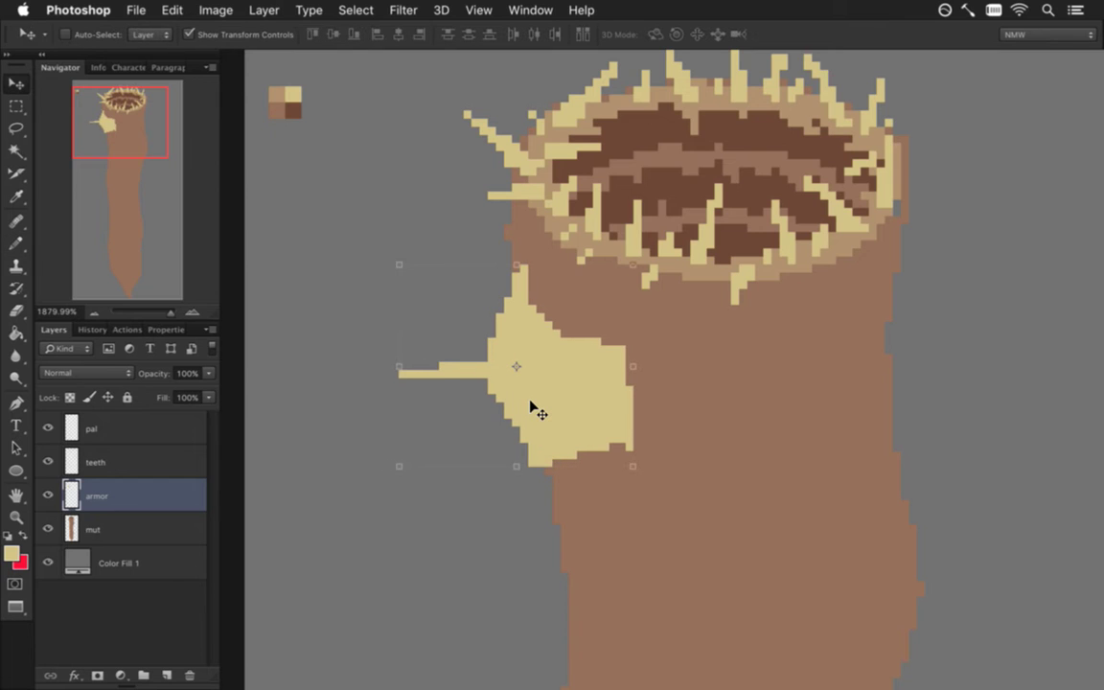
{"action": "key", "text": "Left"}
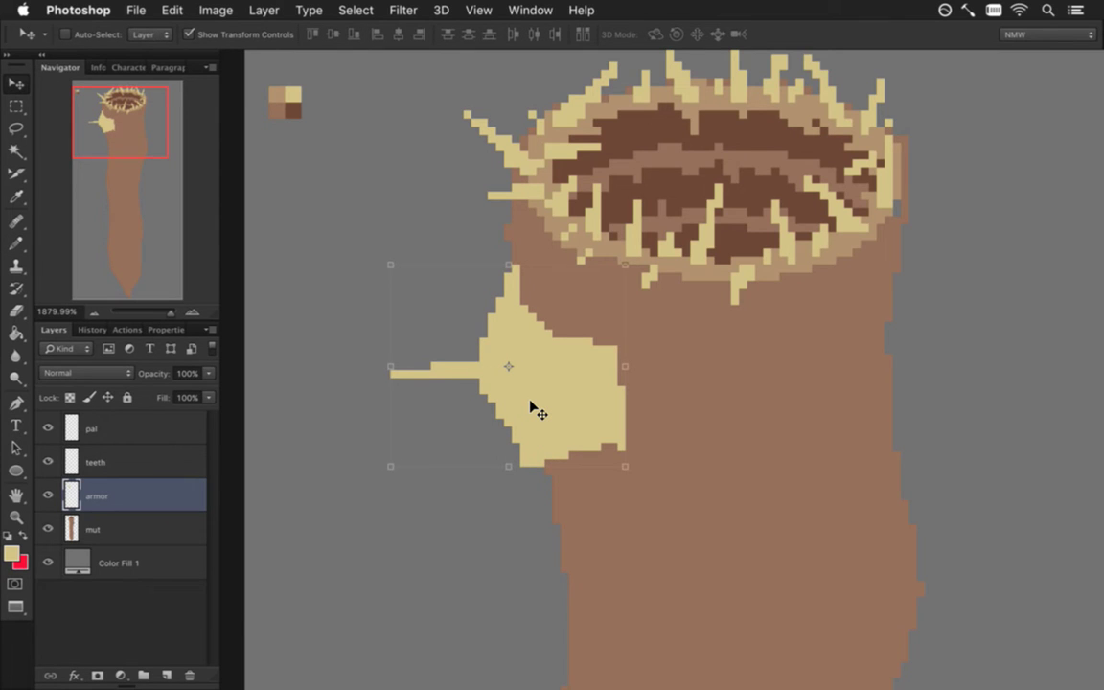
{"action": "key", "text": "m"}
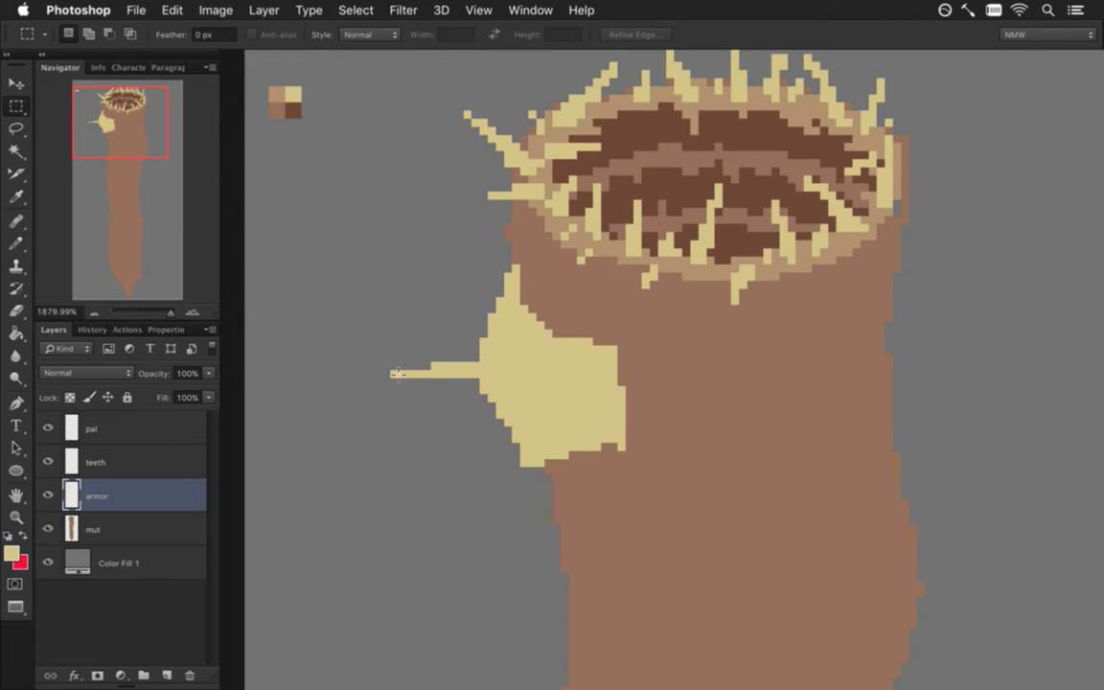
Draw a short pale spike at the plate's lower left and a longer one at its upper left, and trim its tip
{"action": "key", "text": "i"}
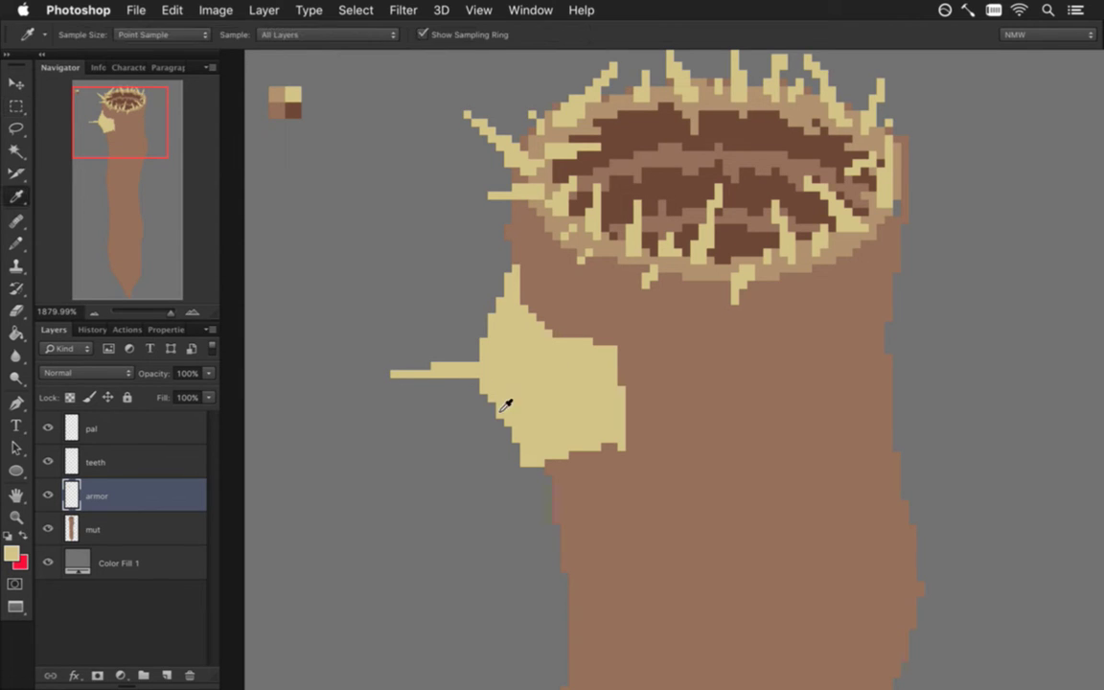
{"action": "key", "text": "b"}
{"action": "mouse_move", "coordinate": [489, 409]}
{"action": "left_mouse_down"}
{"action": "mouse_move", "coordinate": [457, 441]}
{"action": "mouse_move", "coordinate": [475, 430]}
{"action": "left_mouse_up"}
{"action": "left_click", "coordinate": [490, 414]}
{"action": "left_click", "coordinate": [482, 421]}
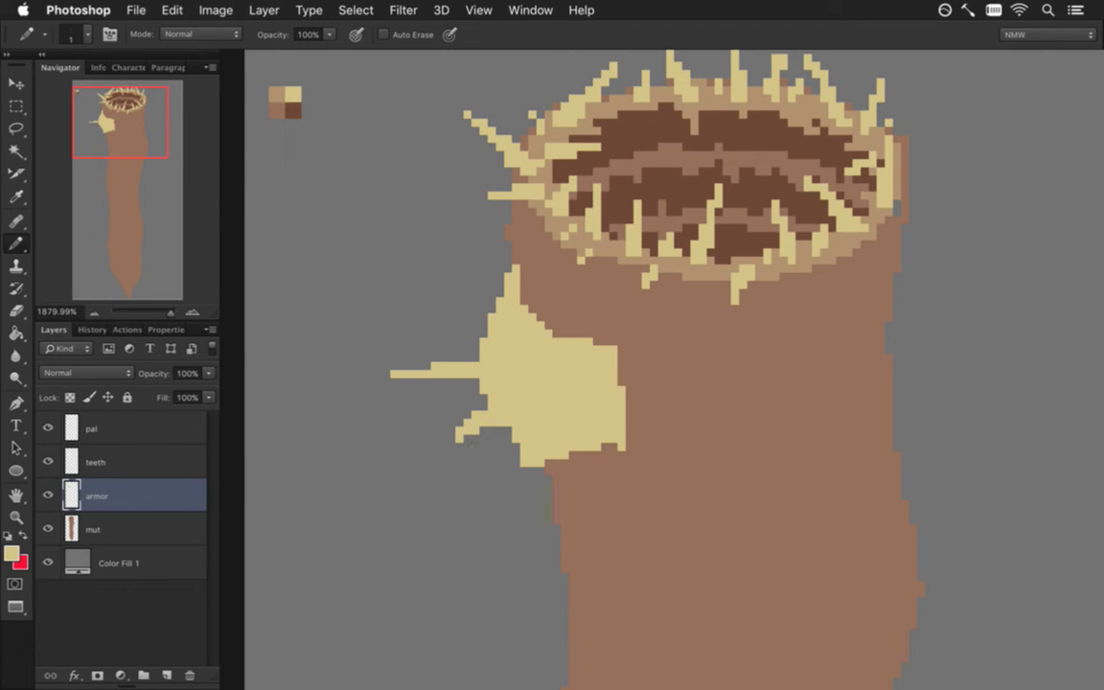
{"action": "left_click_drag", "start_coordinate": [484, 315], "coordinate": [431, 284]}
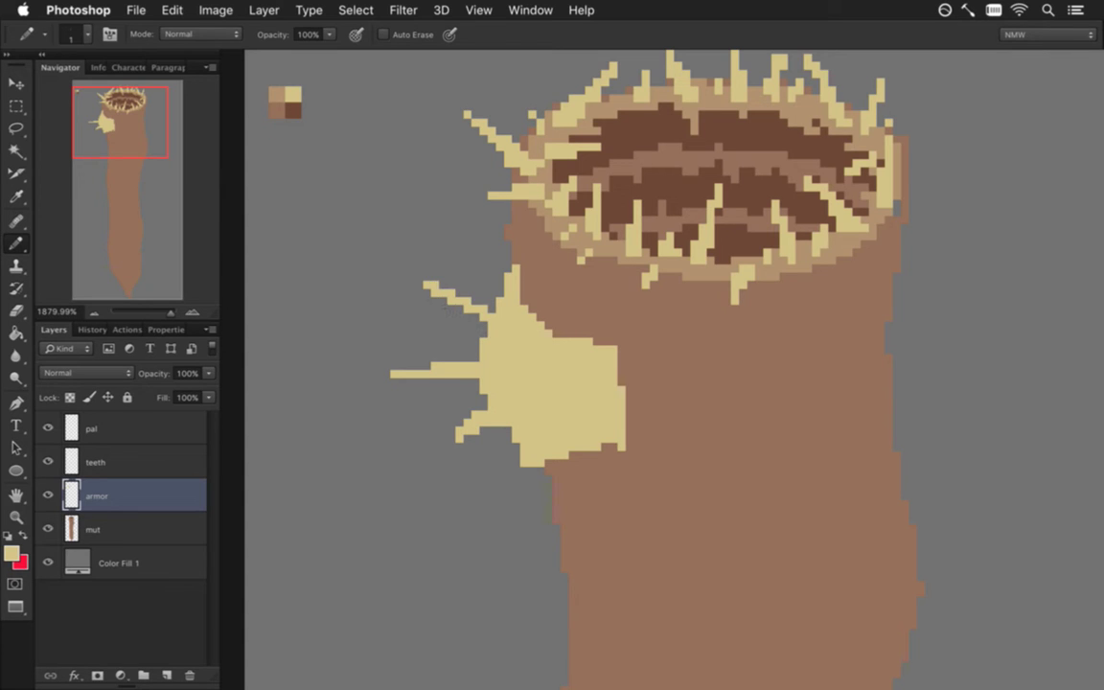
{"action": "key", "text": "e"}
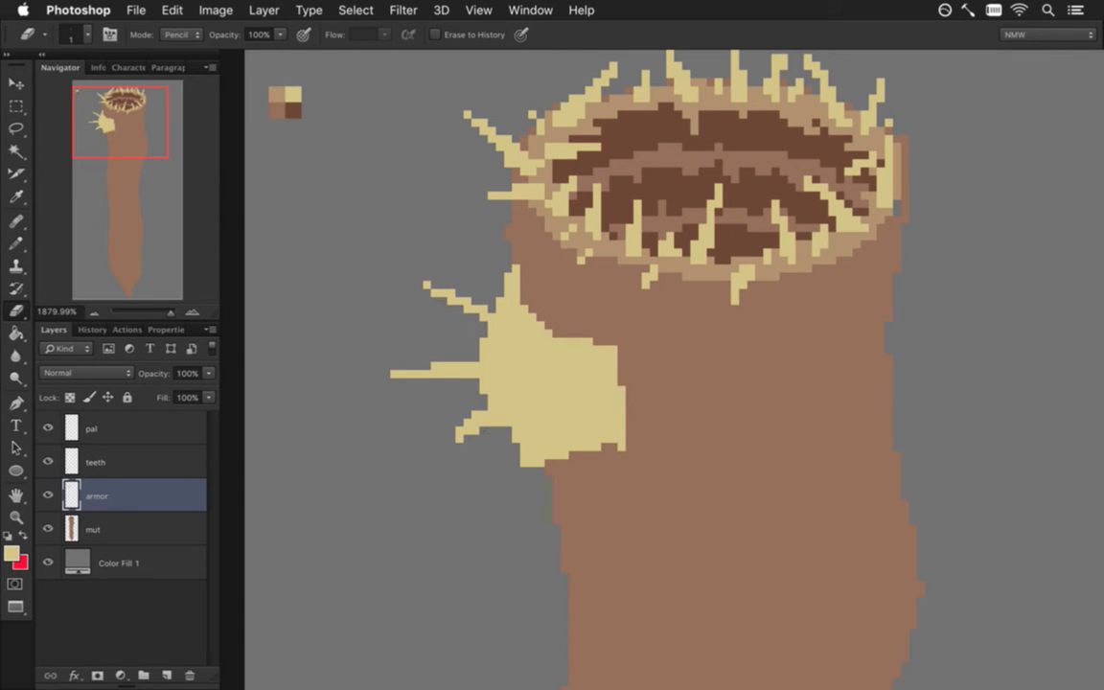
Sample the rim's tan and draw a one-pixel border along the plate's upper, right and lower-left edges
{"action": "key", "text": "b"}
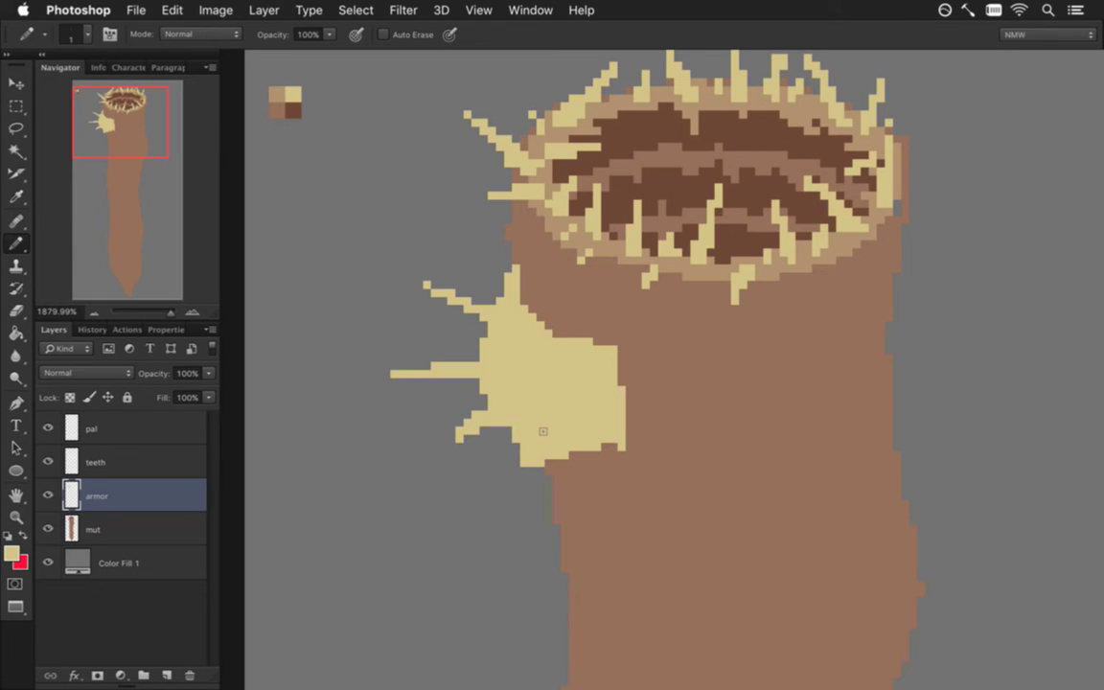
{"action": "left_click", "coordinate": [555, 188], "text": "alt"}
{"action": "left_click", "coordinate": [509, 215], "text": "alt"}
{"action": "mouse_move", "coordinate": [506, 322]}
{"action": "left_mouse_down"}
{"action": "mouse_move", "coordinate": [537, 357]}
{"action": "mouse_move", "coordinate": [608, 375]}
{"action": "mouse_move", "coordinate": [630, 446]}
{"action": "mouse_move", "coordinate": [621, 421]}
{"action": "mouse_move", "coordinate": [621, 439]}
{"action": "left_mouse_up"}
{"action": "key", "text": "e"}
{"action": "key", "text": "b"}
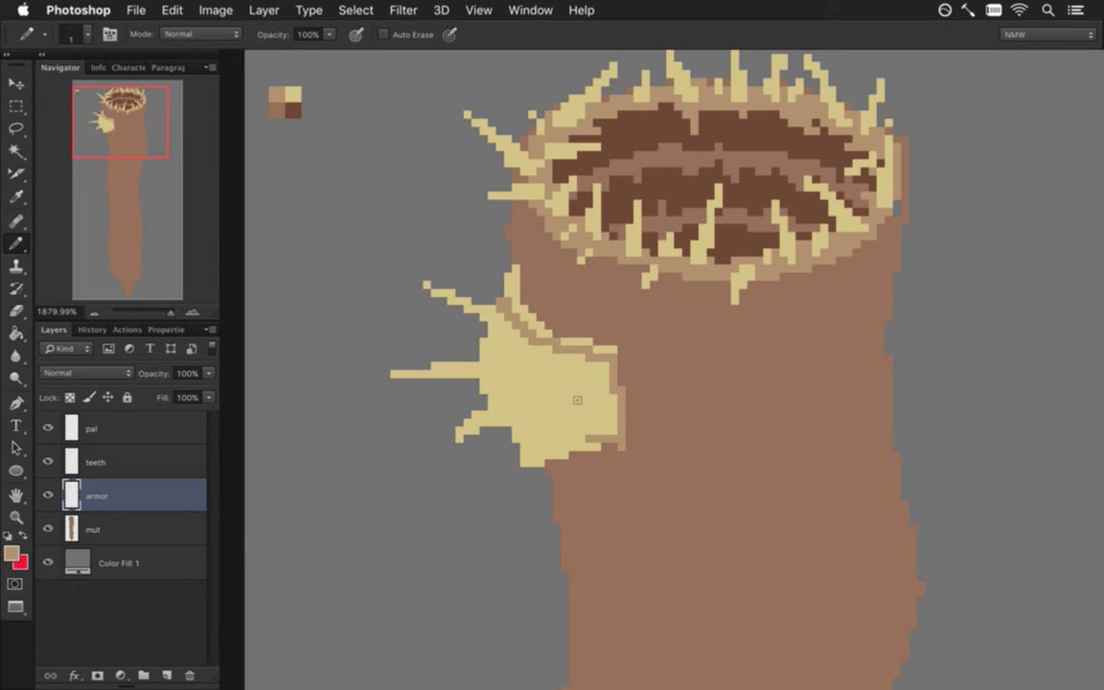
{"action": "left_click_drag", "start_coordinate": [491, 406], "coordinate": [524, 439]}
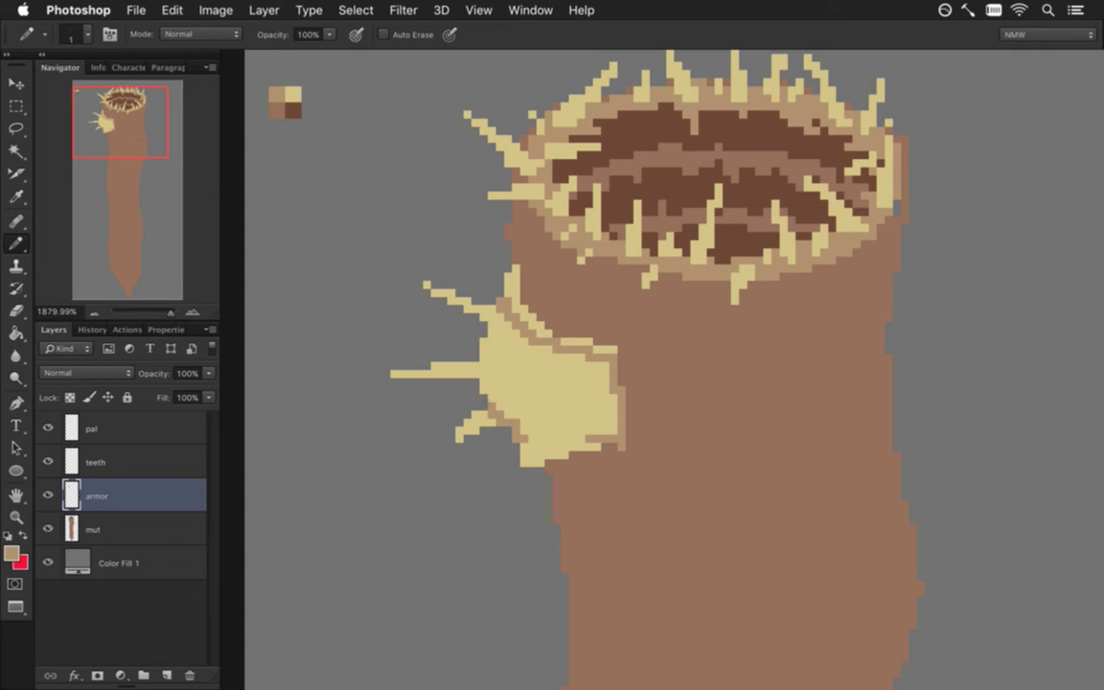
Extend the tan border along the plate's left edge beside the horizontal spike
{"action": "key", "text": "e"}
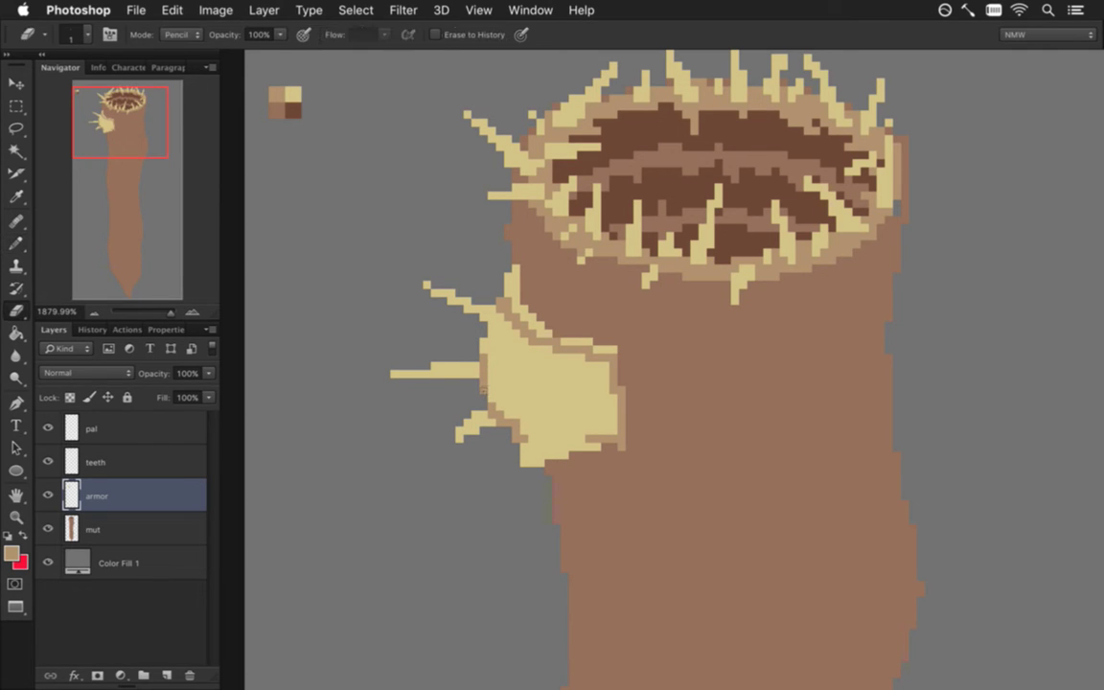
{"action": "key", "text": "i"}
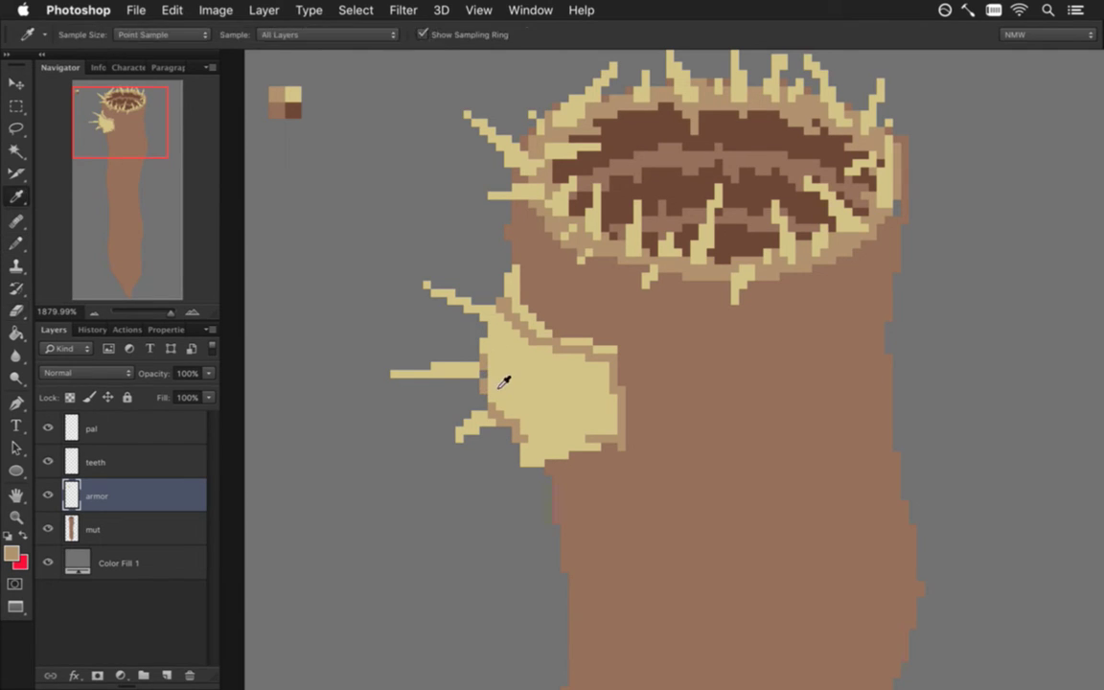
{"action": "left_click", "coordinate": [497, 391]}
{"action": "key", "text": "b"}
{"action": "key", "text": "i"}
{"action": "key", "text": "b"}
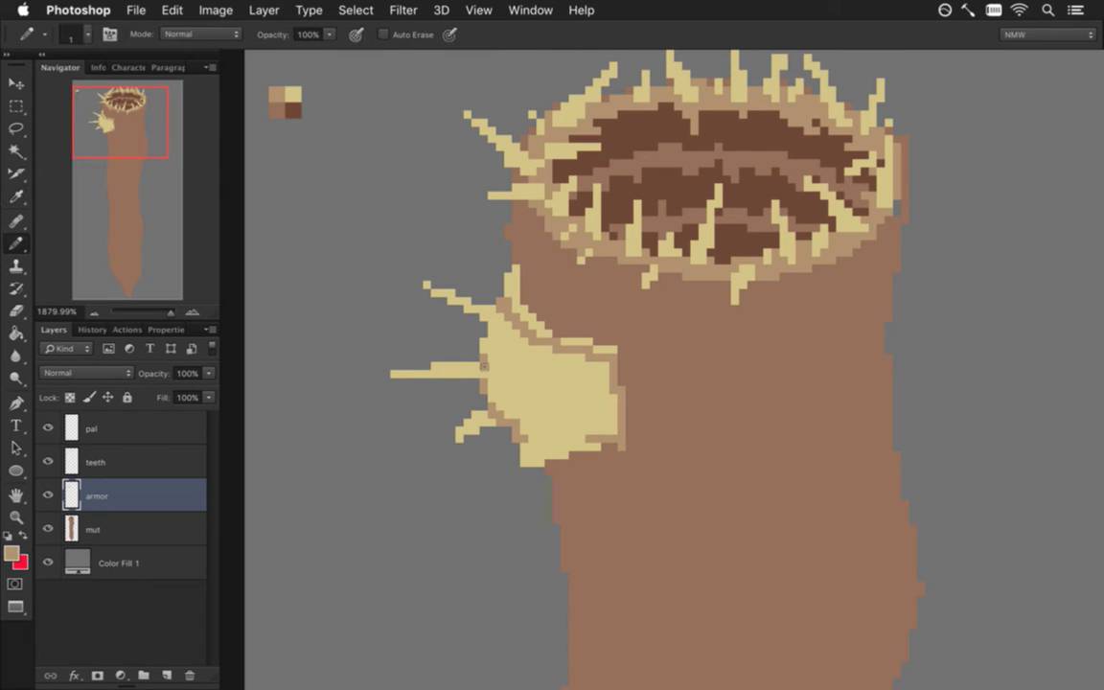
Try to fill the plate's pale interior with tan
{"action": "key", "text": "g"}
{"action": "left_click", "coordinate": [522, 400]}
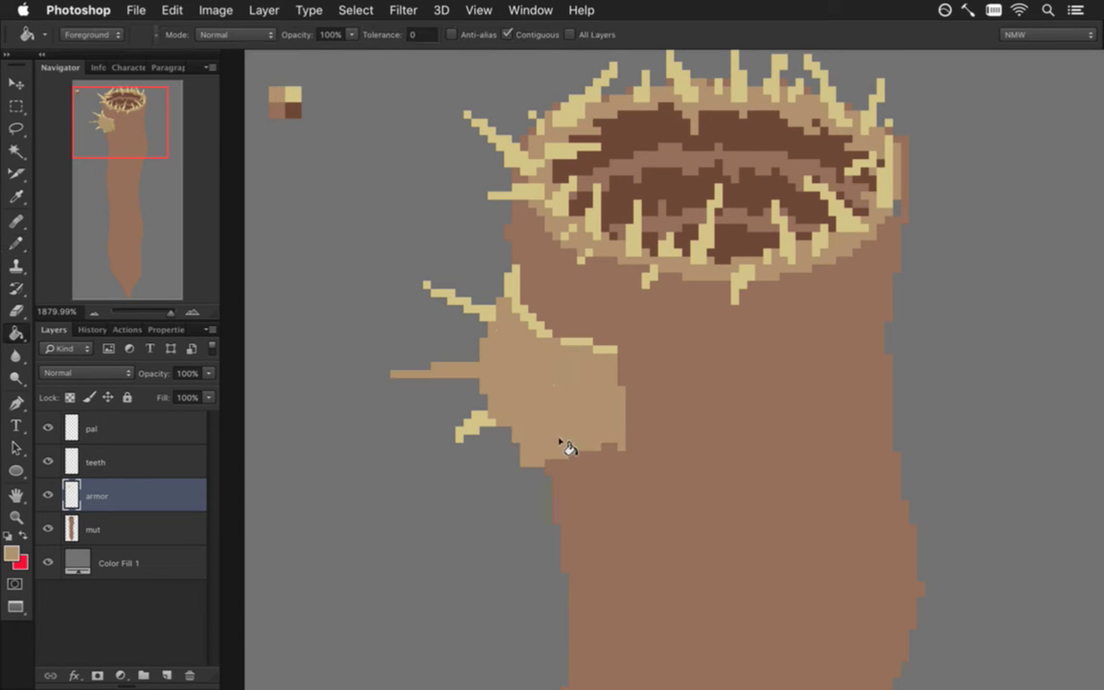
{"action": "key", "text": "super+z"}
Close the tan border at the base of the horizontal spike and fill the plate's interior with tan
{"action": "key", "text": "b"}
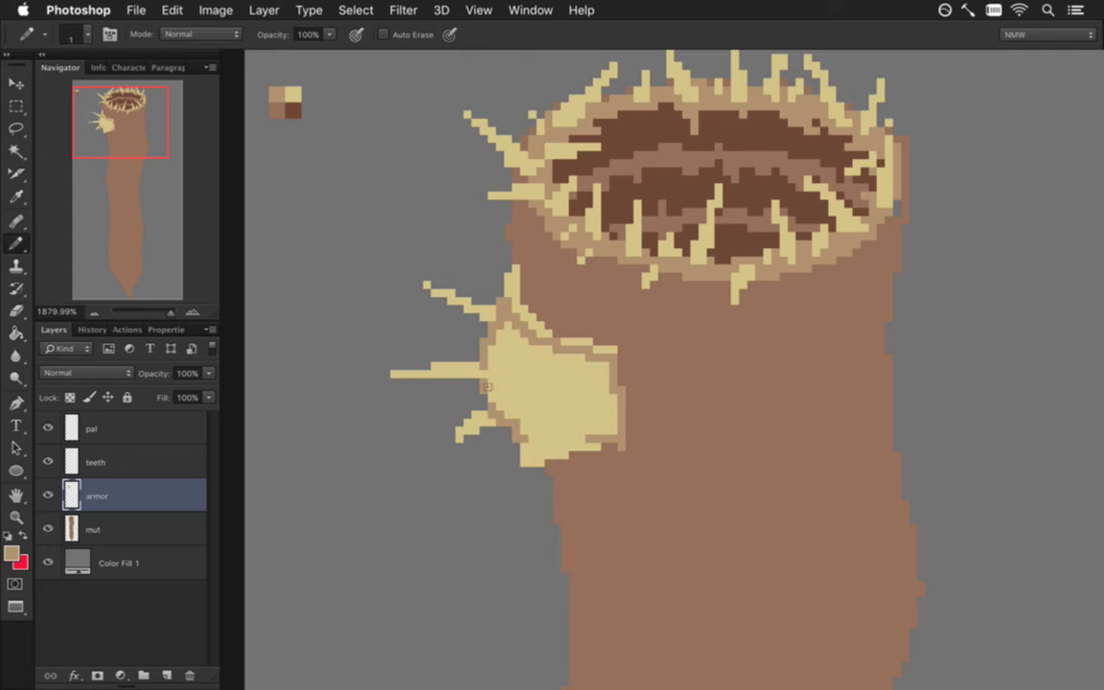
{"action": "key", "text": "e"}
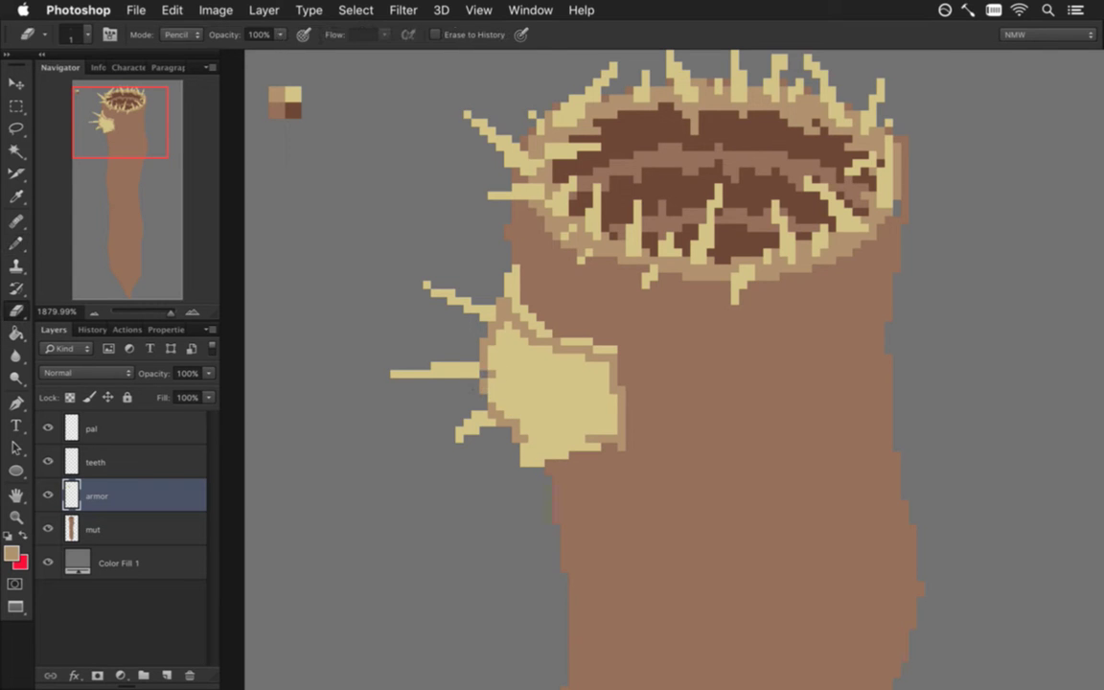
{"action": "key", "text": "i"}
{"action": "left_click", "coordinate": [490, 391]}
{"action": "key", "text": "b"}
{"action": "key", "text": "i"}
{"action": "left_click", "coordinate": [504, 316]}
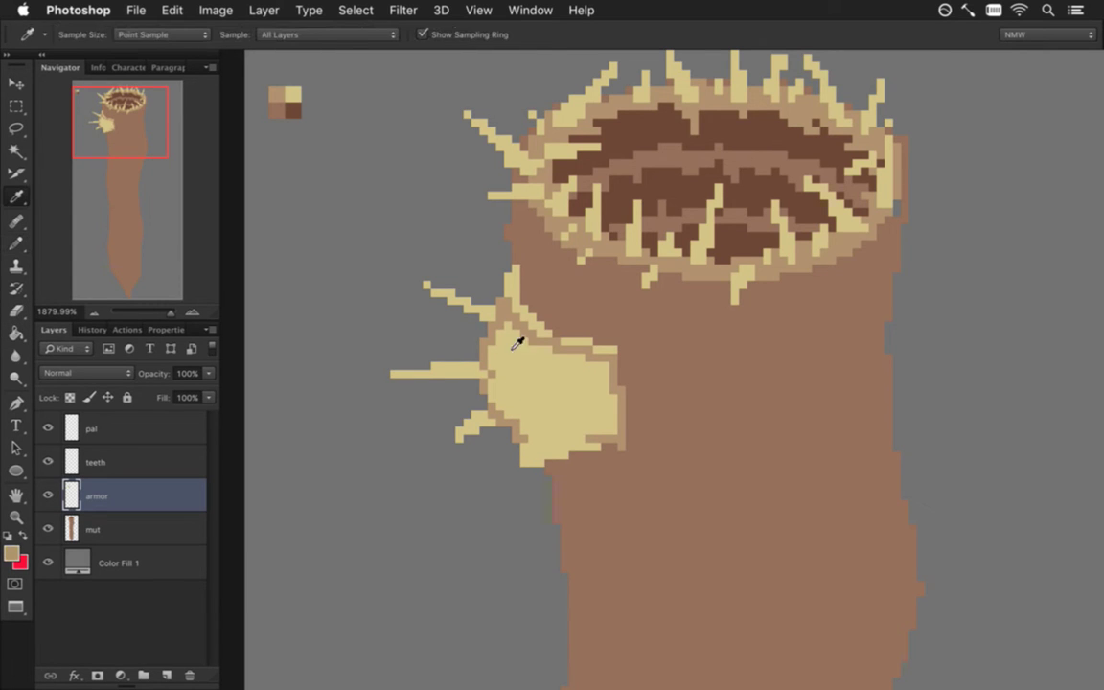
{"action": "key", "text": "g"}
{"action": "left_click", "coordinate": [547, 419]}
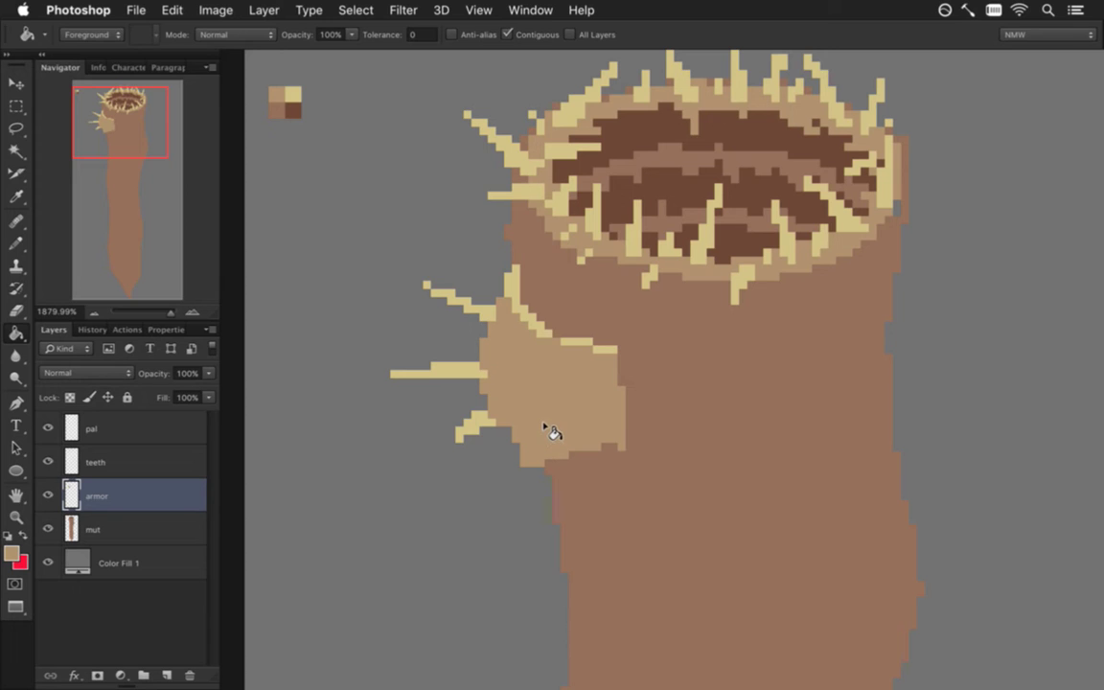
Add pale-yellow highlights to the plate: a short spur below its upper edge and a small mark near its lower edge
{"action": "key", "text": "i"}
{"action": "left_click", "coordinate": [530, 317]}
{"action": "key", "text": "b"}
{"action": "left_click_drag", "start_coordinate": [547, 365], "coordinate": [573, 349]}
{"action": "left_click", "coordinate": [556, 349]}
{"action": "left_click", "coordinate": [556, 341]}
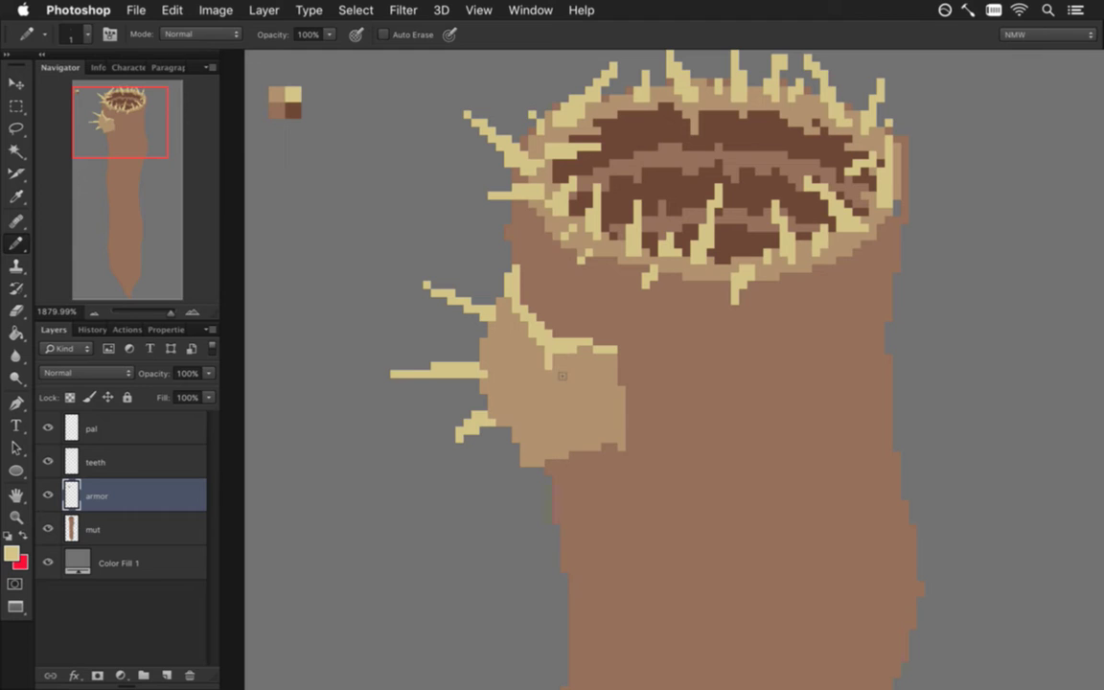
{"action": "mouse_move", "coordinate": [548, 424]}
{"action": "left_mouse_down"}
{"action": "mouse_move", "coordinate": [562, 479]}
{"action": "mouse_move", "coordinate": [541, 443]}
{"action": "left_mouse_up"}
Select the plate's left part with its two lower spikes, move it one pixel right and deselect it
{"action": "key", "text": "m"}
{"action": "mouse_move", "coordinate": [368, 339]}
{"action": "left_mouse_down"}
{"action": "mouse_move", "coordinate": [479, 431]}
{"action": "mouse_move", "coordinate": [528, 498]}
{"action": "left_mouse_up"}
{"action": "key", "text": "v"}
{"action": "key", "text": "Right"}
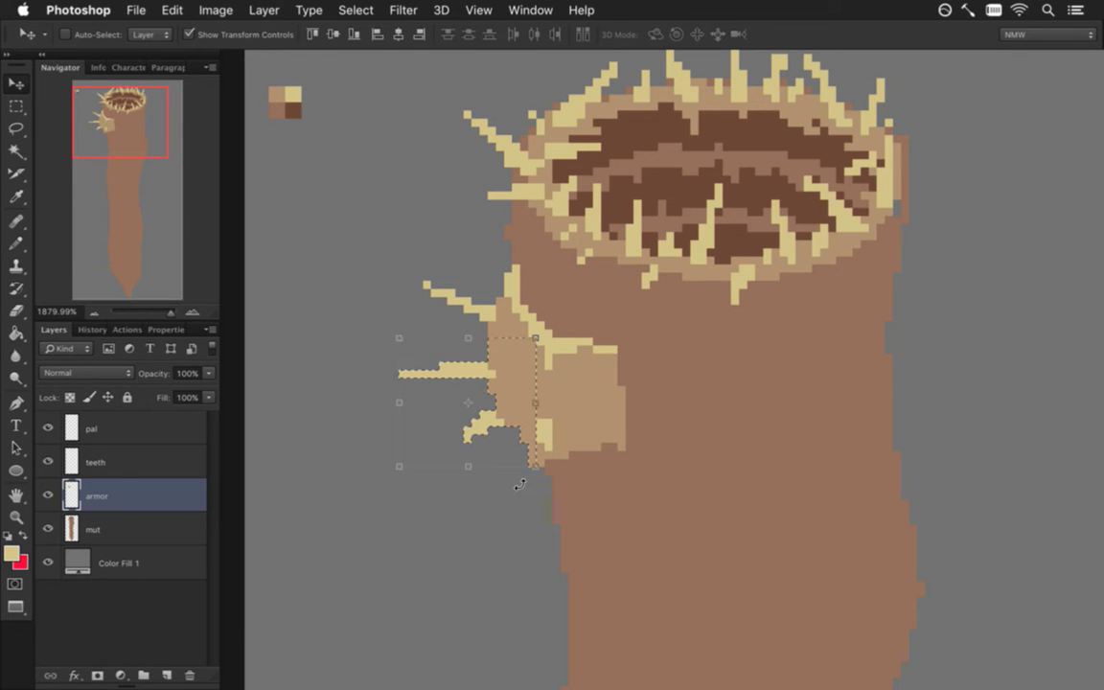
{"action": "key", "text": "m"}
{"action": "key", "text": "super+d"}
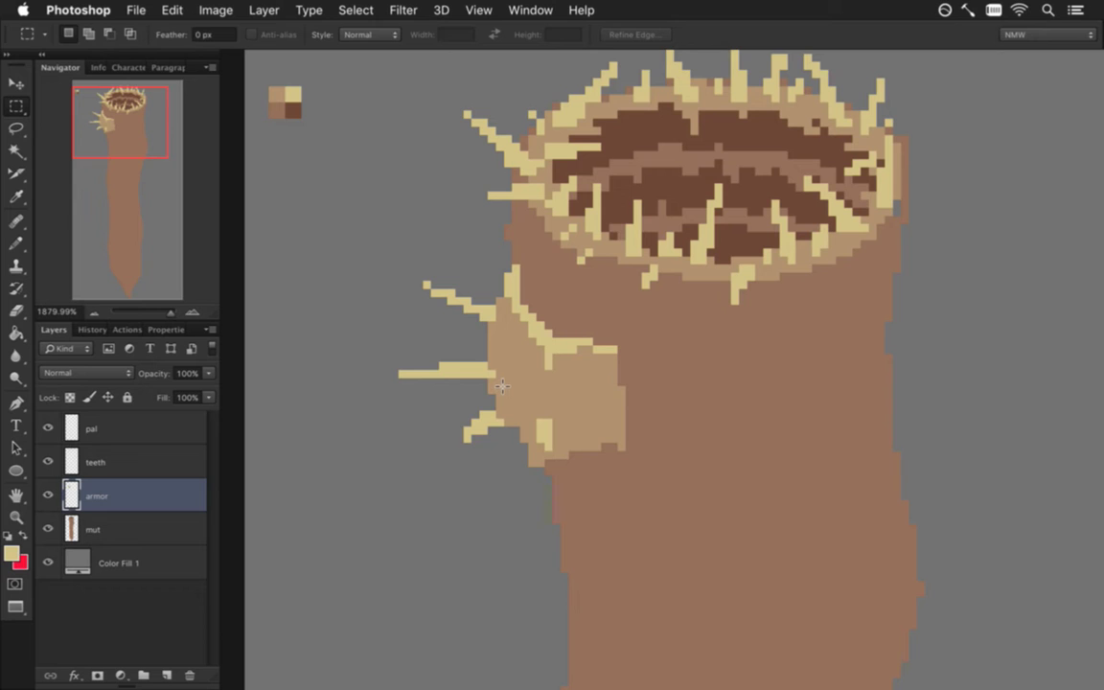
Erase the plate's upper-left and lower-left diagonal spikes, leaving the long horizontal one
{"action": "key", "text": "e"}
{"action": "mouse_move", "coordinate": [486, 316]}
{"action": "left_mouse_down"}
{"action": "mouse_move", "coordinate": [428, 293]}
{"action": "mouse_move", "coordinate": [472, 325]}
{"action": "left_mouse_up"}
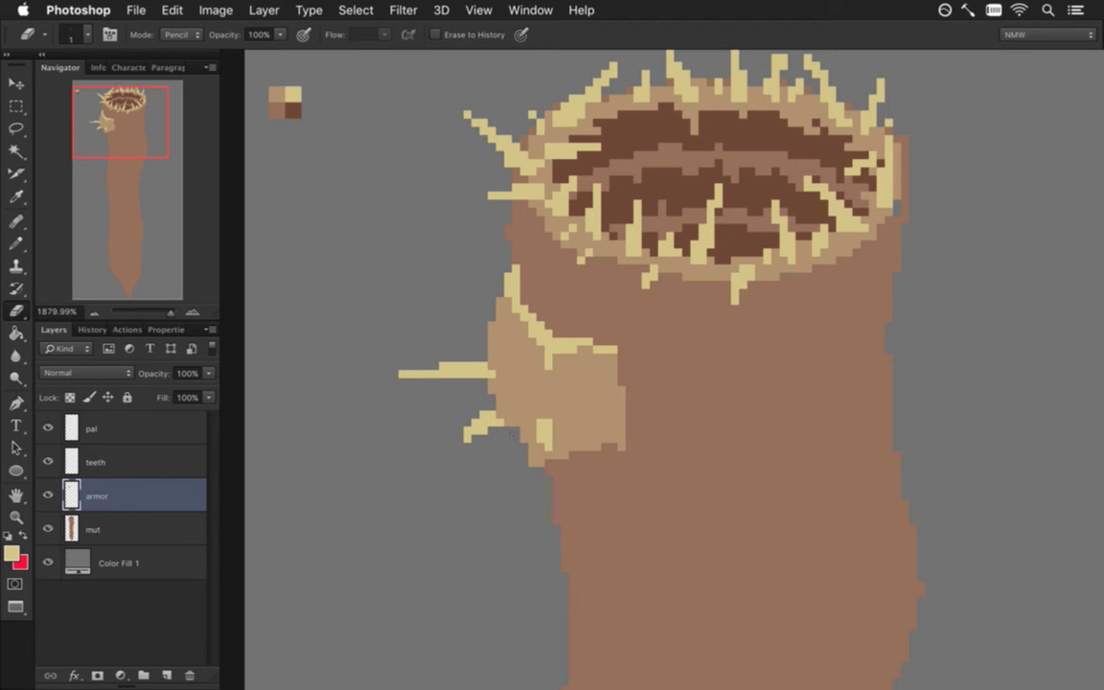
{"action": "key", "text": "super+z"}
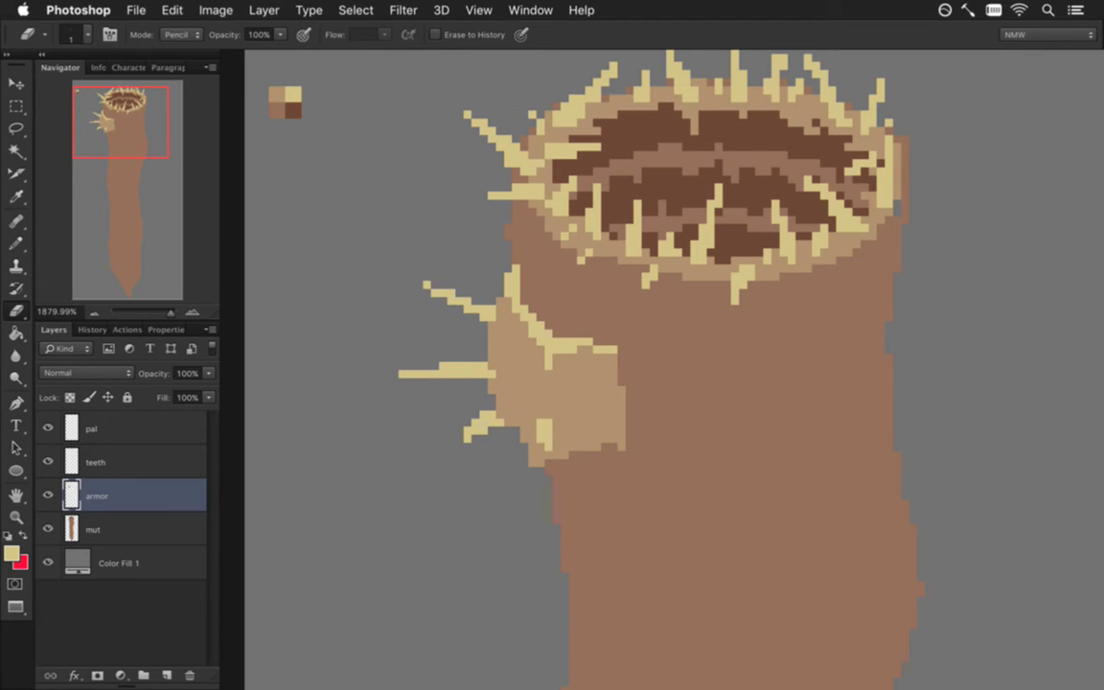
{"action": "key", "text": "super+z"}
{"action": "mouse_move", "coordinate": [477, 429]}
{"action": "left_mouse_down"}
{"action": "mouse_move", "coordinate": [467, 441]}
{"action": "mouse_move", "coordinate": [497, 443]}
{"action": "left_mouse_up"}
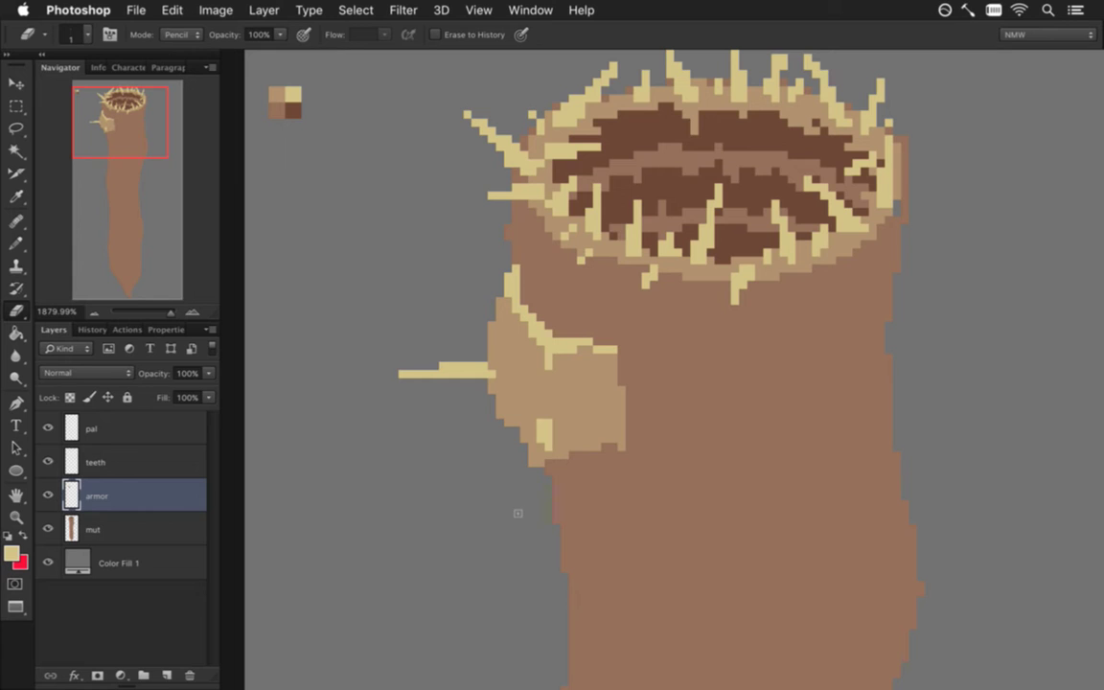
{"action": "left_click", "coordinate": [541, 449]}
Draw a short pale spike above the horizontal one and paint over the plate's lower pale mark with tan
{"action": "key", "text": "i"}
{"action": "left_click", "coordinate": [544, 435]}
{"action": "key", "text": "b"}
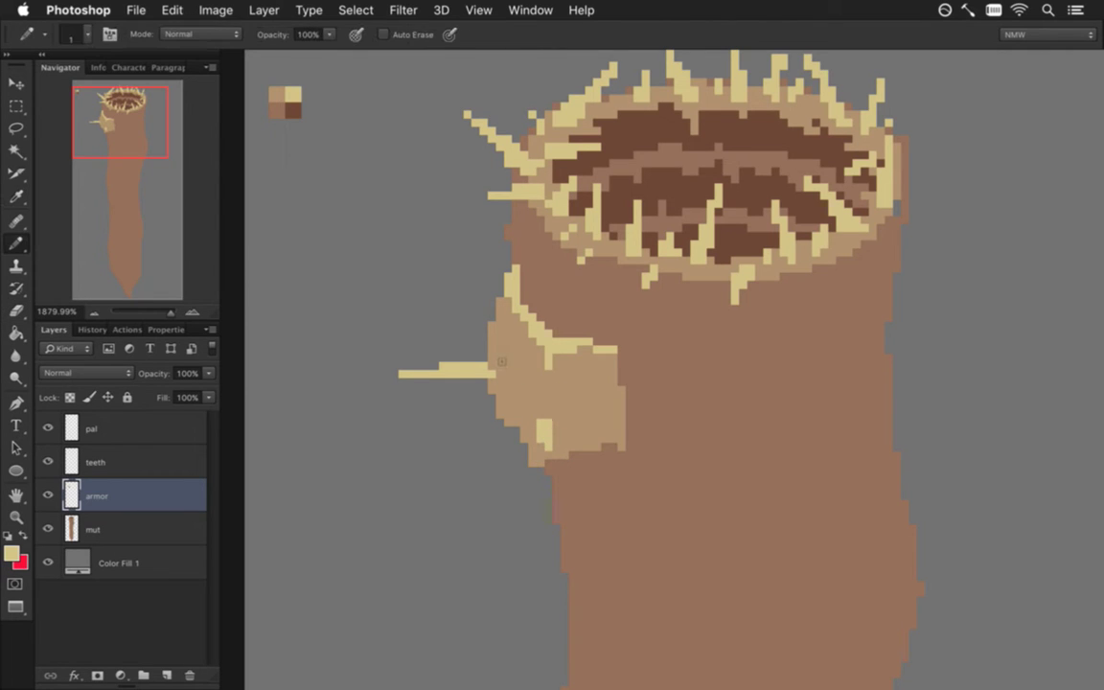
{"action": "left_click_drag", "start_coordinate": [491, 342], "coordinate": [467, 326]}
{"action": "key", "text": "i"}
{"action": "left_click", "coordinate": [542, 419]}
{"action": "key", "text": "b"}
{"action": "left_click_drag", "start_coordinate": [542, 421], "coordinate": [544, 442]}
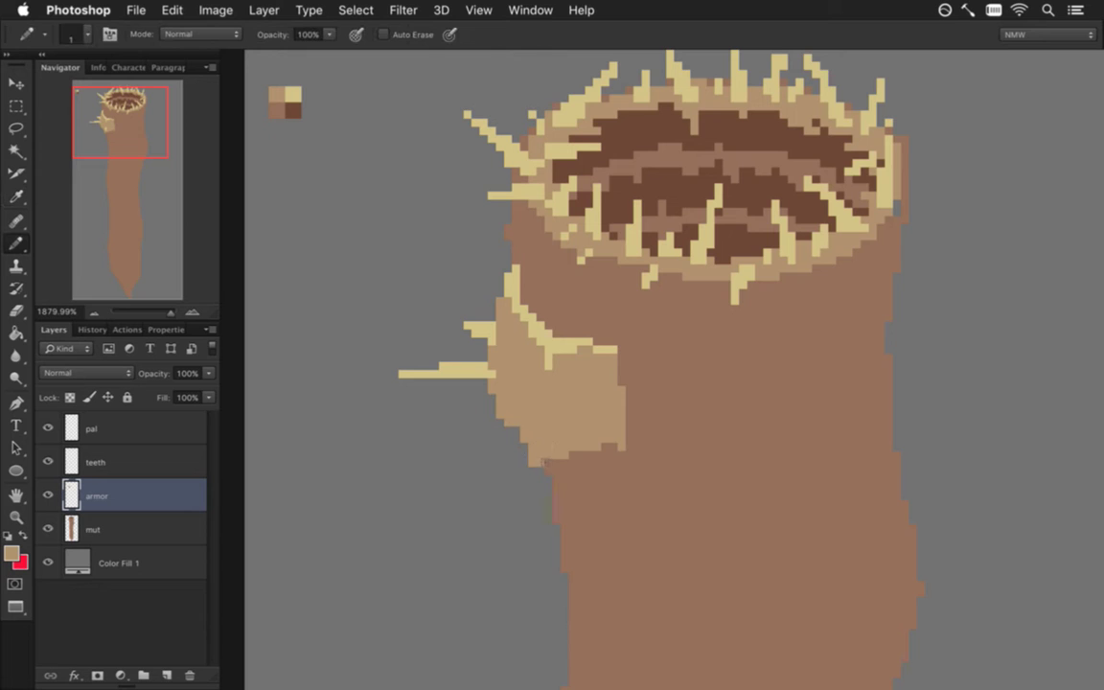
Draw a dividing line across the plate's middle in the log's mid-brown and fill the area below it with that color
{"action": "key", "text": "i"}
{"action": "key", "text": "b"}
{"action": "mouse_move", "coordinate": [493, 373]}
{"action": "left_mouse_down"}
{"action": "mouse_move", "coordinate": [524, 416]}
{"action": "mouse_move", "coordinate": [620, 419]}
{"action": "left_mouse_up"}
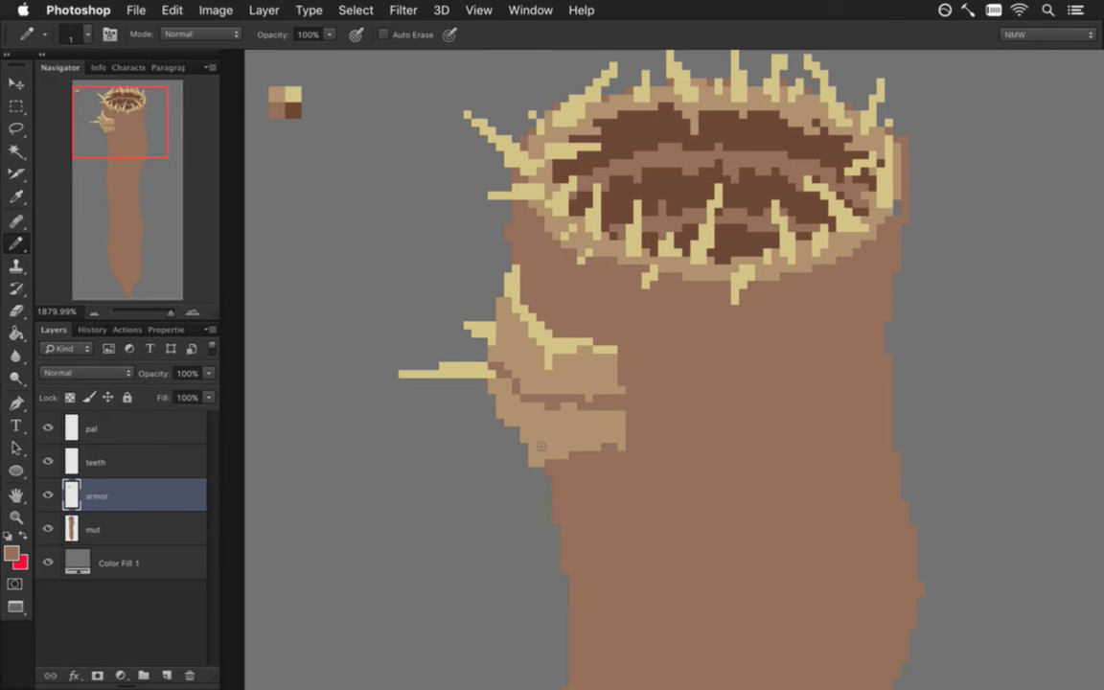
{"action": "key", "text": "g"}
{"action": "left_click", "coordinate": [556, 441]}
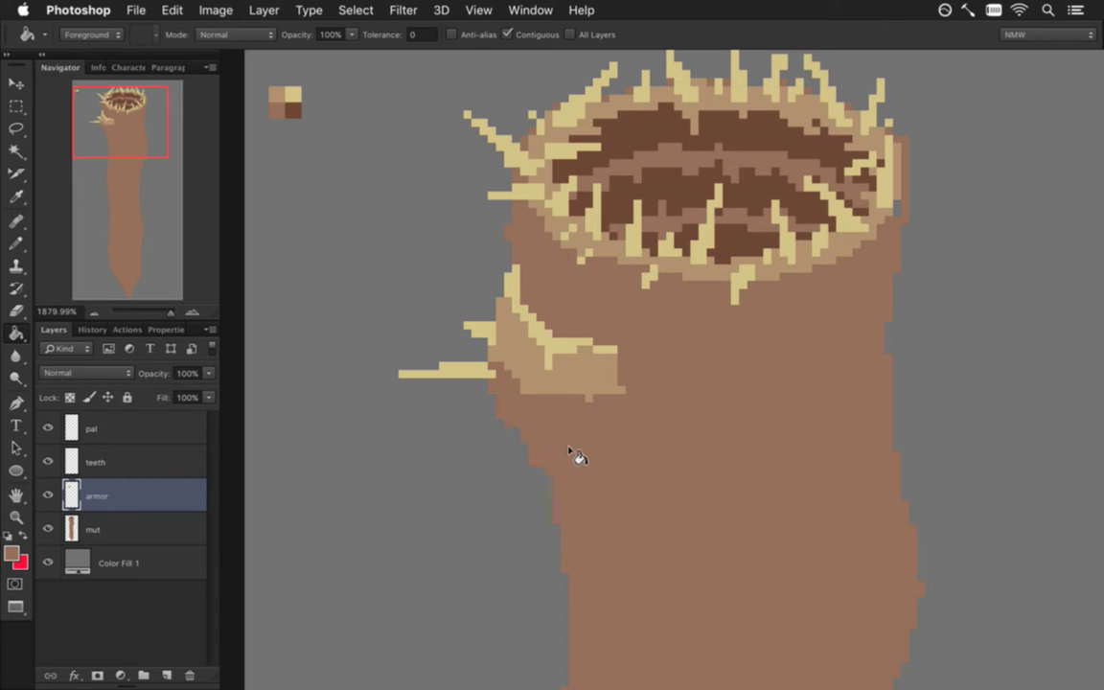
Fill the armor plate's lower half with the dark brown from the log's opening and roughen its upper edge with dark pixels
{"action": "left_click", "coordinate": [659, 200], "text": "alt"}
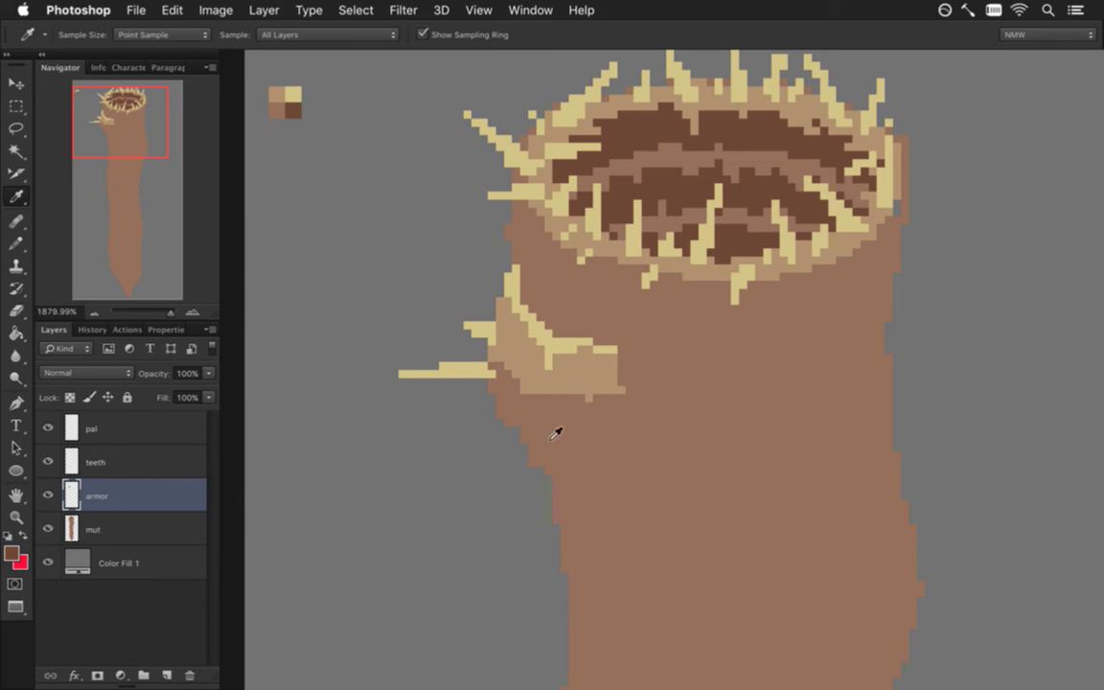
{"action": "left_click", "coordinate": [542, 415]}
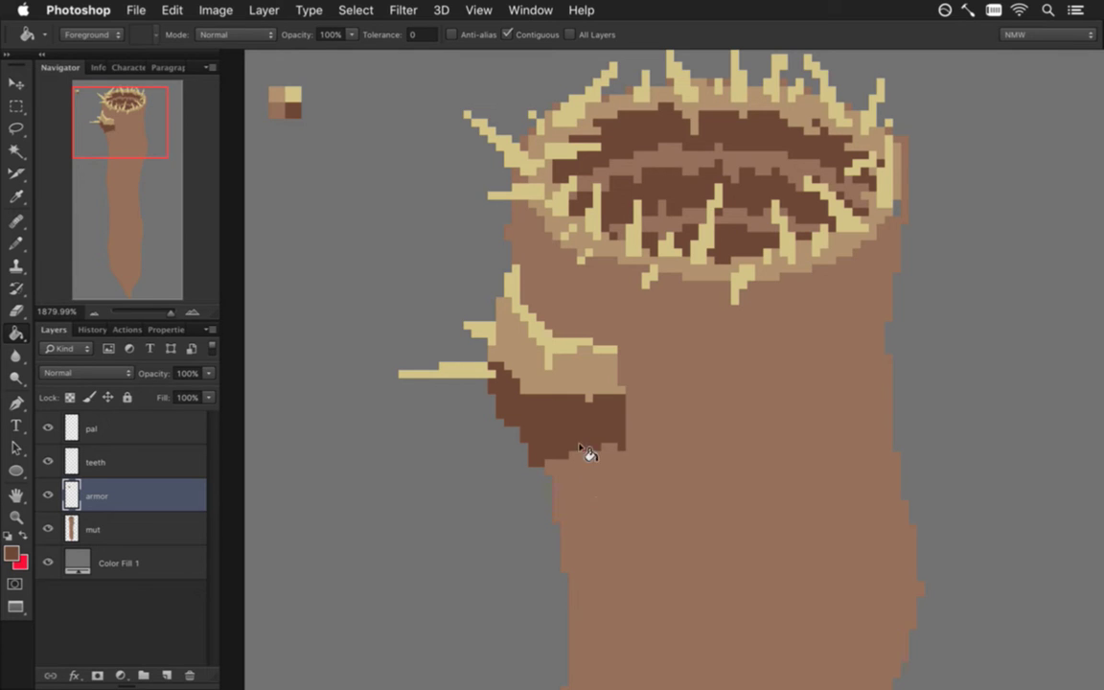
{"action": "key", "text": "b"}
{"action": "left_click", "coordinate": [566, 427], "text": "alt"}
{"action": "mouse_move", "coordinate": [564, 389]}
{"action": "left_mouse_down"}
{"action": "mouse_move", "coordinate": [573, 382]}
{"action": "mouse_move", "coordinate": [589, 397]}
{"action": "left_mouse_up"}
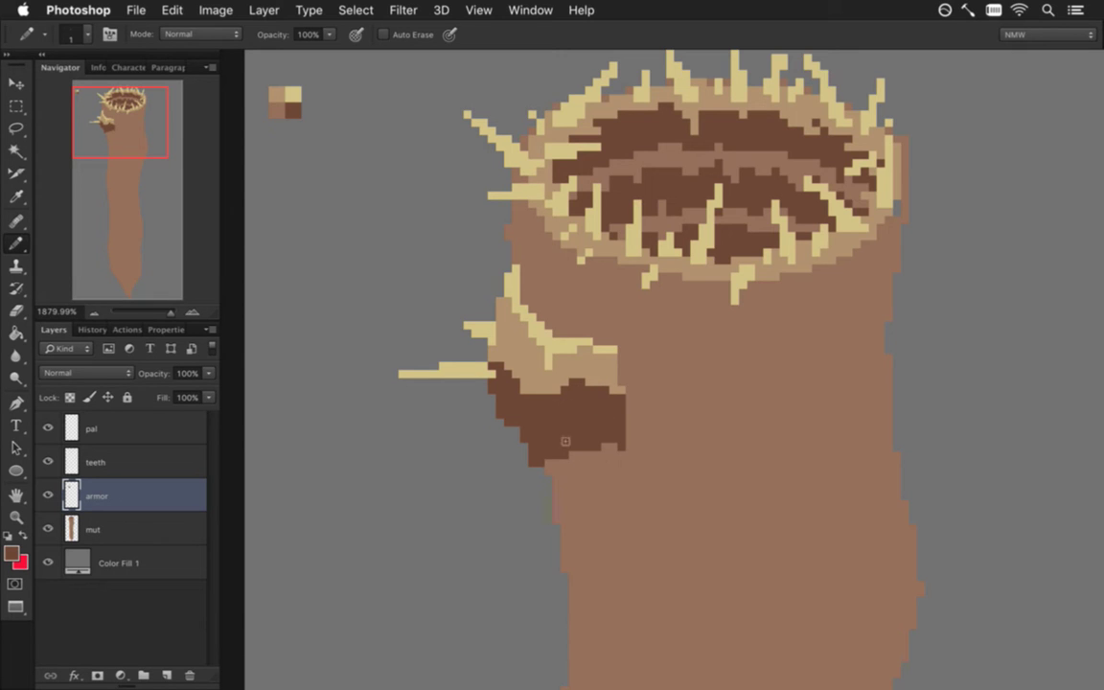
{"action": "left_click_drag", "start_coordinate": [507, 366], "coordinate": [516, 374]}
Duplicate the armor plate just below the original, rotate the copy to -9.88 degrees and place it at X 32, Y 59 px
{"action": "key", "text": "v"}
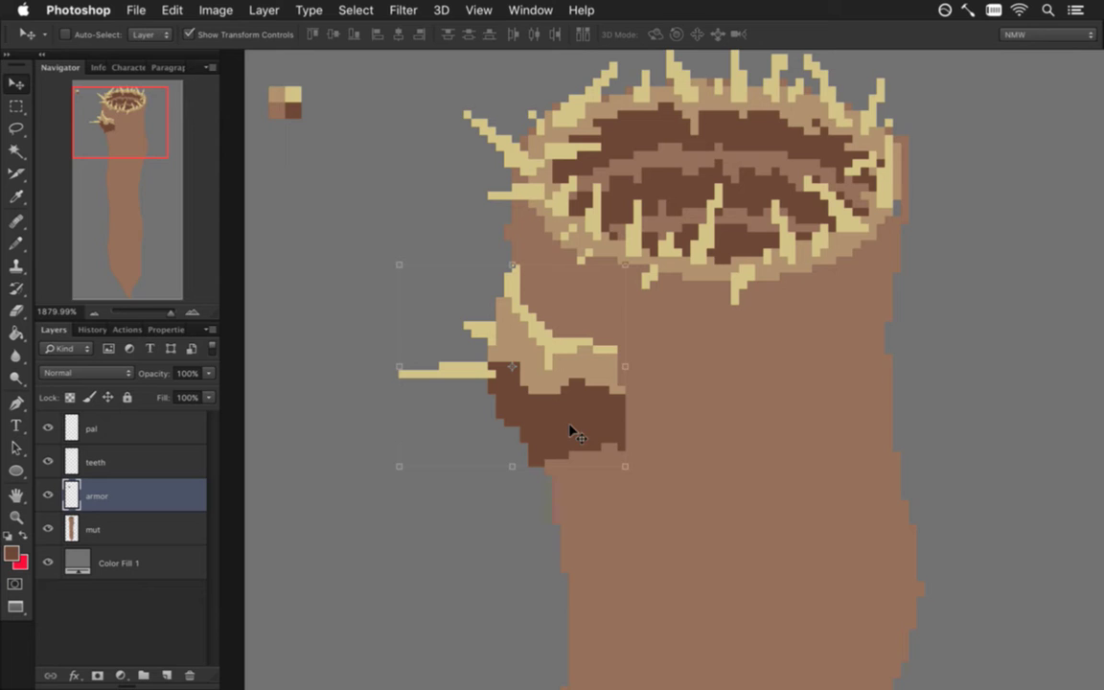
{"action": "mouse_move", "coordinate": [556, 362]}
{"action": "left_mouse_down"}
{"action": "mouse_move", "coordinate": [578, 467]}
{"action": "mouse_move", "coordinate": [572, 494]}
{"action": "left_mouse_up"}
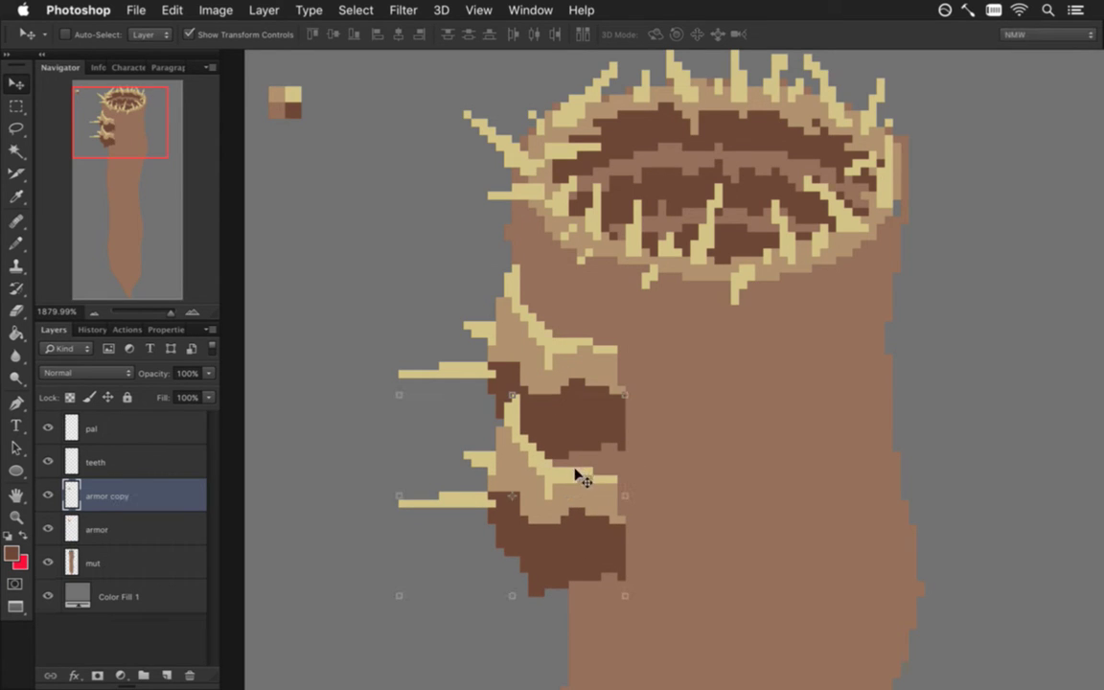
{"action": "left_click_drag", "start_coordinate": [381, 385], "coordinate": [363, 409]}
{"action": "left_click_drag", "start_coordinate": [580, 466], "coordinate": [586, 459]}
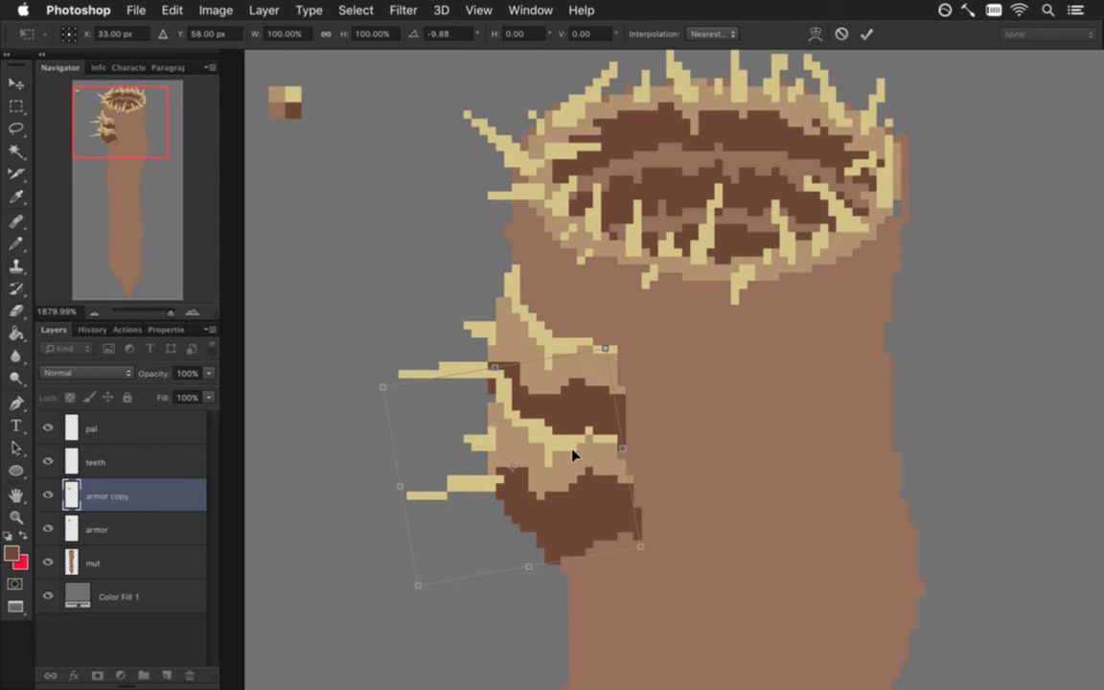
{"action": "key", "text": "Left"}
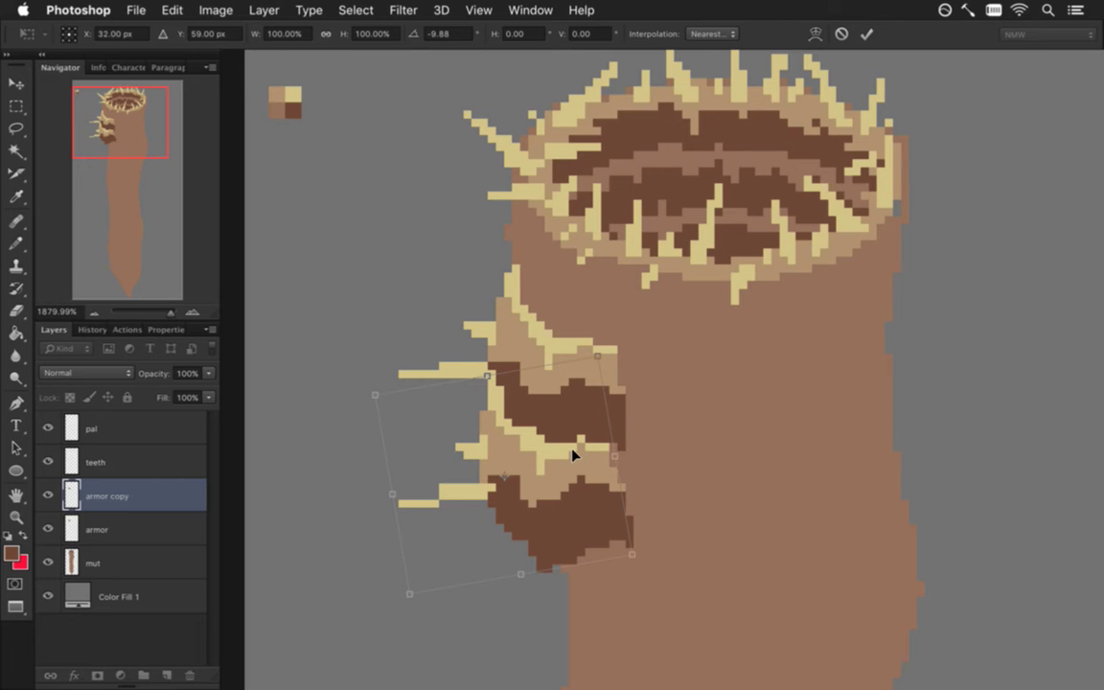
{"action": "key", "text": "Escape"}
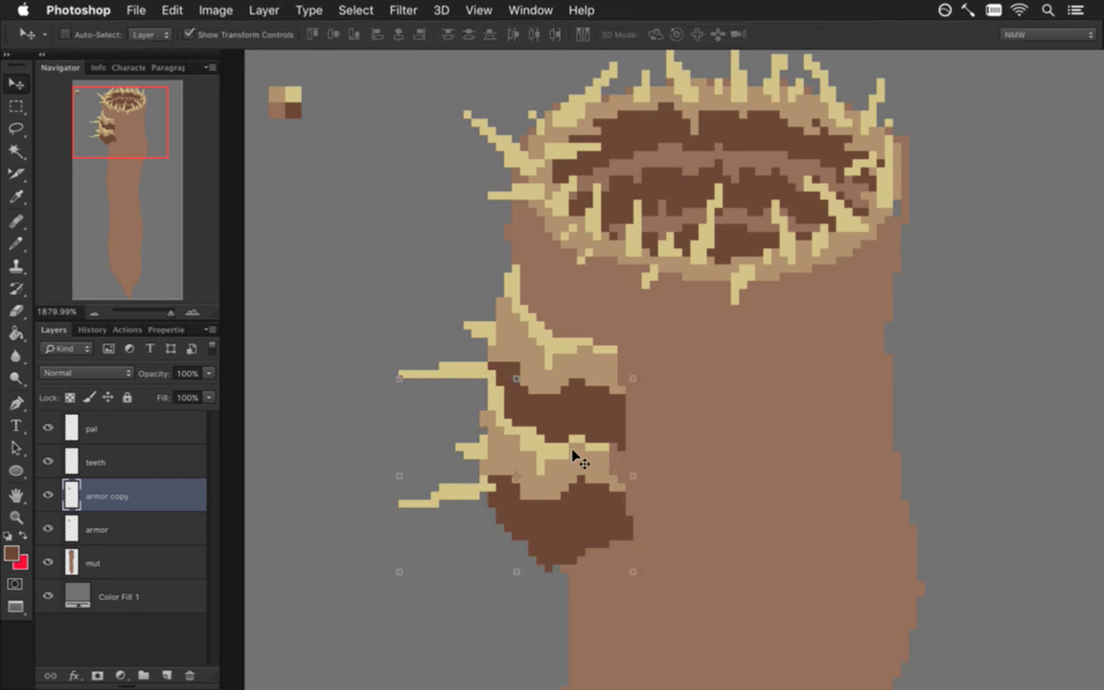
Duplicate the original armor plate below the second one and stack the new layer above the first copy
{"action": "left_click_drag", "start_coordinate": [702, 514], "coordinate": [716, 433]}
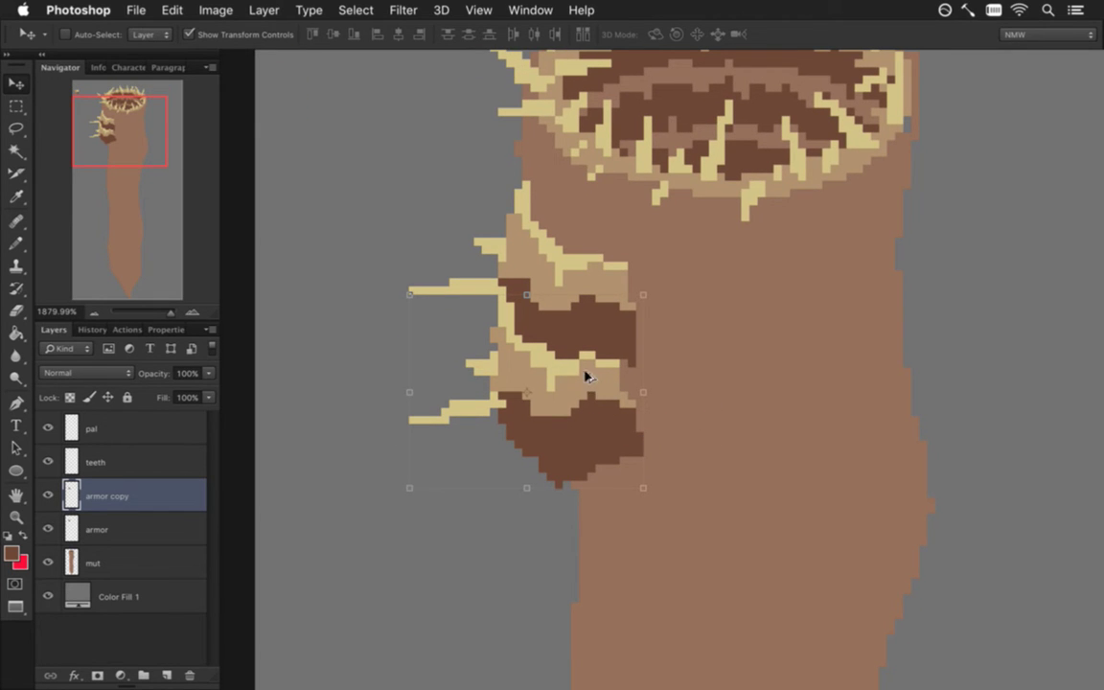
{"action": "left_click", "coordinate": [109, 530]}
{"action": "left_click_drag", "start_coordinate": [573, 294], "coordinate": [581, 519]}
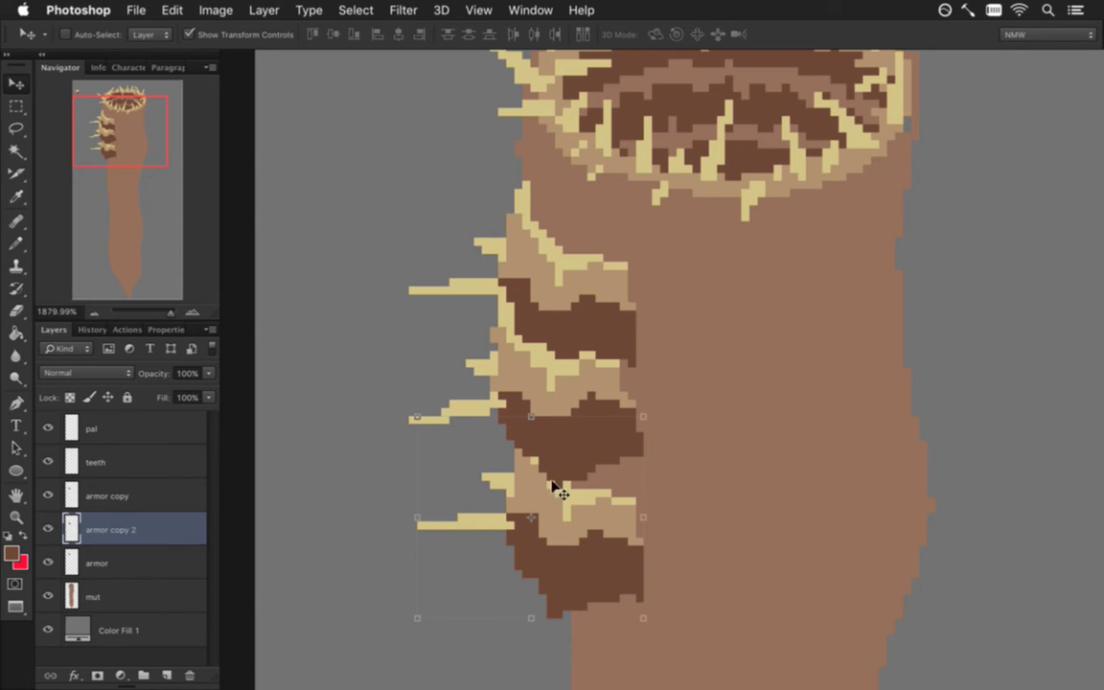
{"action": "left_click_drag", "start_coordinate": [87, 527], "coordinate": [84, 479]}
Rotate the third armor plate to -19.60 degrees and place it at X 34.50, Y 72.73 px
{"action": "left_click_drag", "start_coordinate": [400, 393], "coordinate": [366, 449]}
{"action": "left_click_drag", "start_coordinate": [564, 480], "coordinate": [561, 466]}
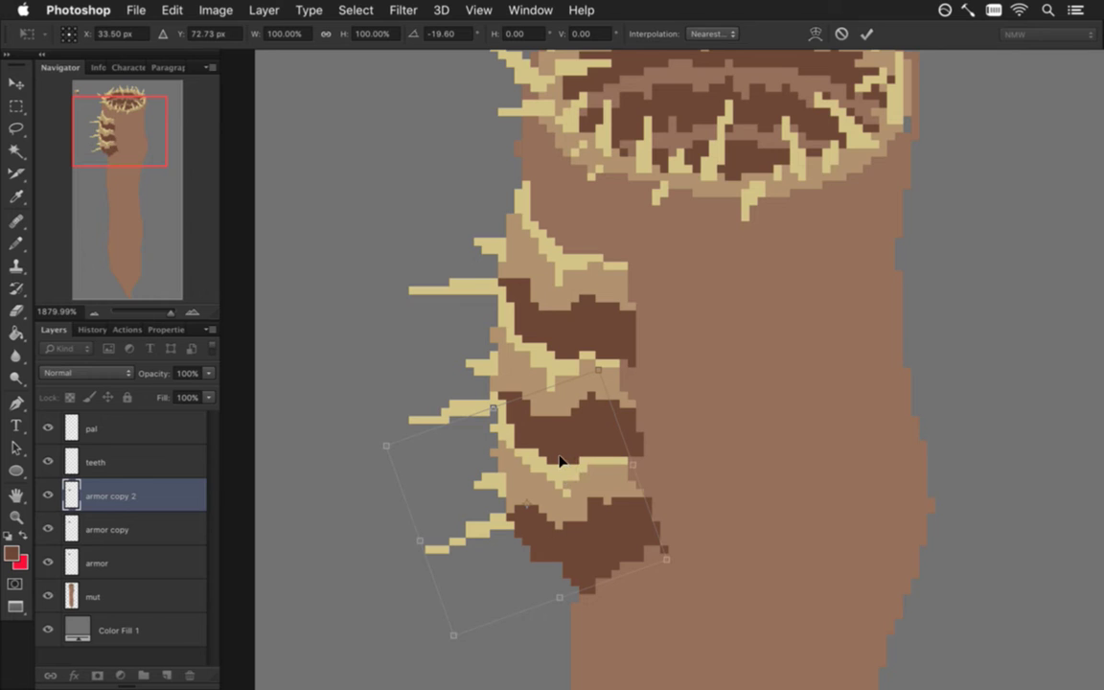
{"action": "key", "text": "Up"}
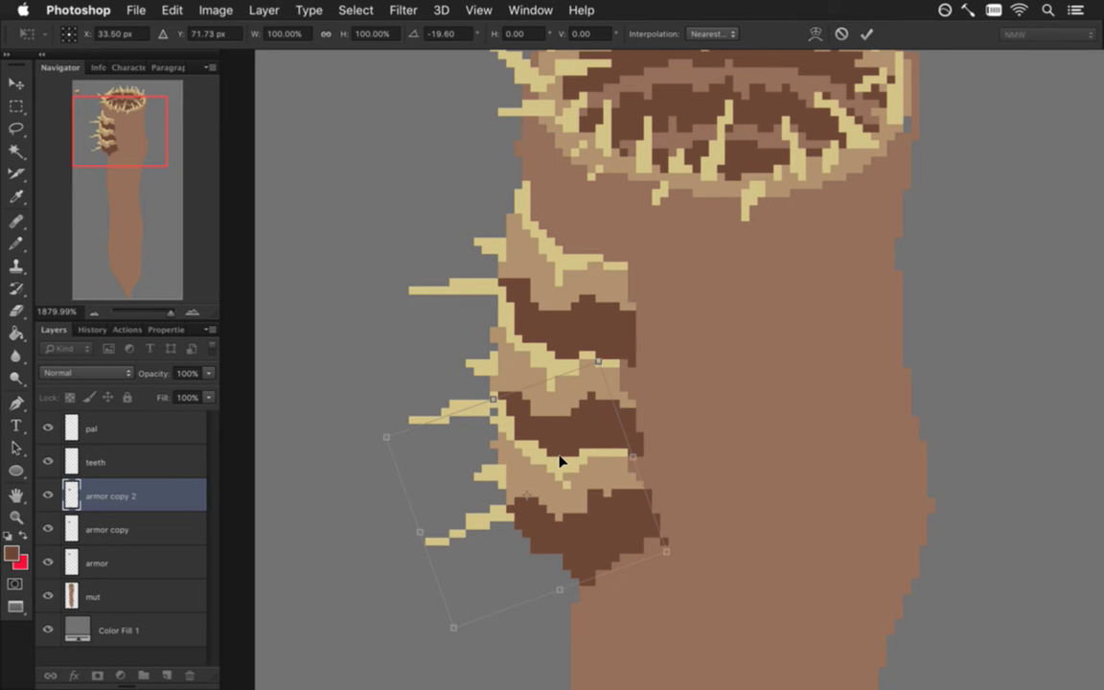
{"action": "key", "text": "Right"}
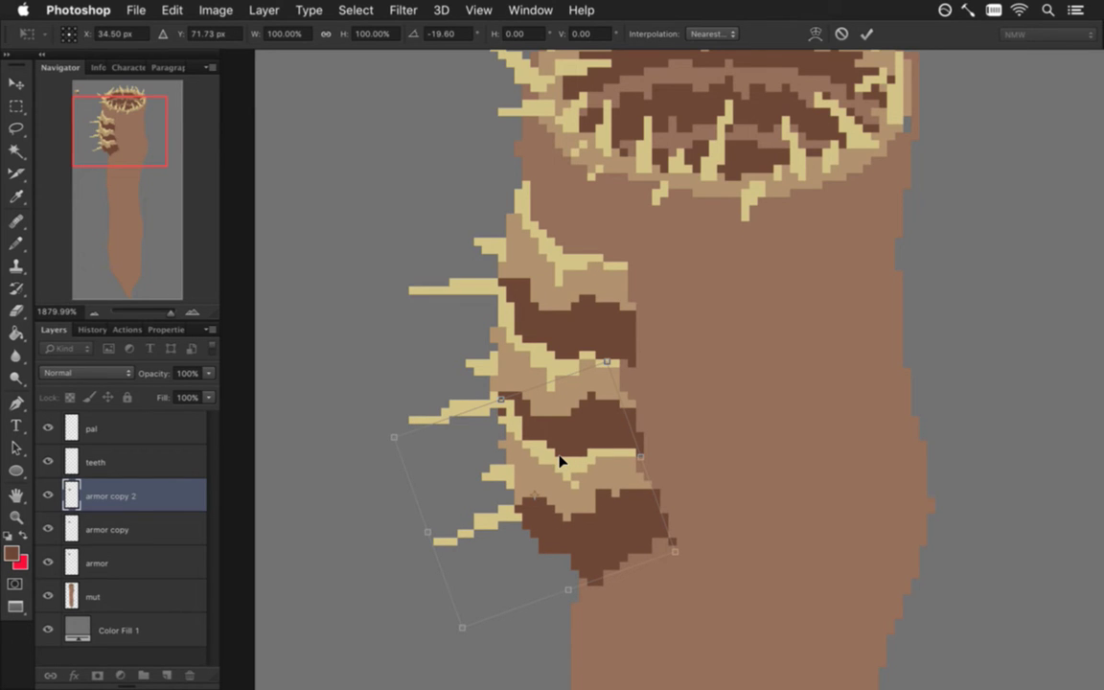
{"action": "key", "text": "Down"}
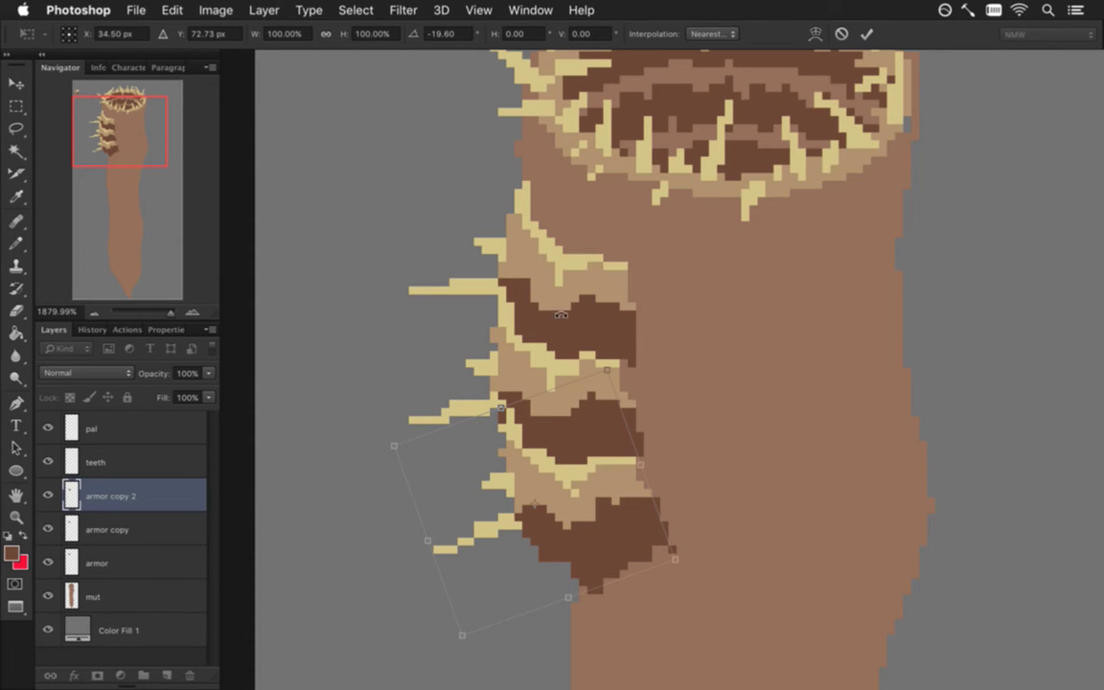
{"action": "left_click_drag", "start_coordinate": [602, 215], "coordinate": [591, 271]}
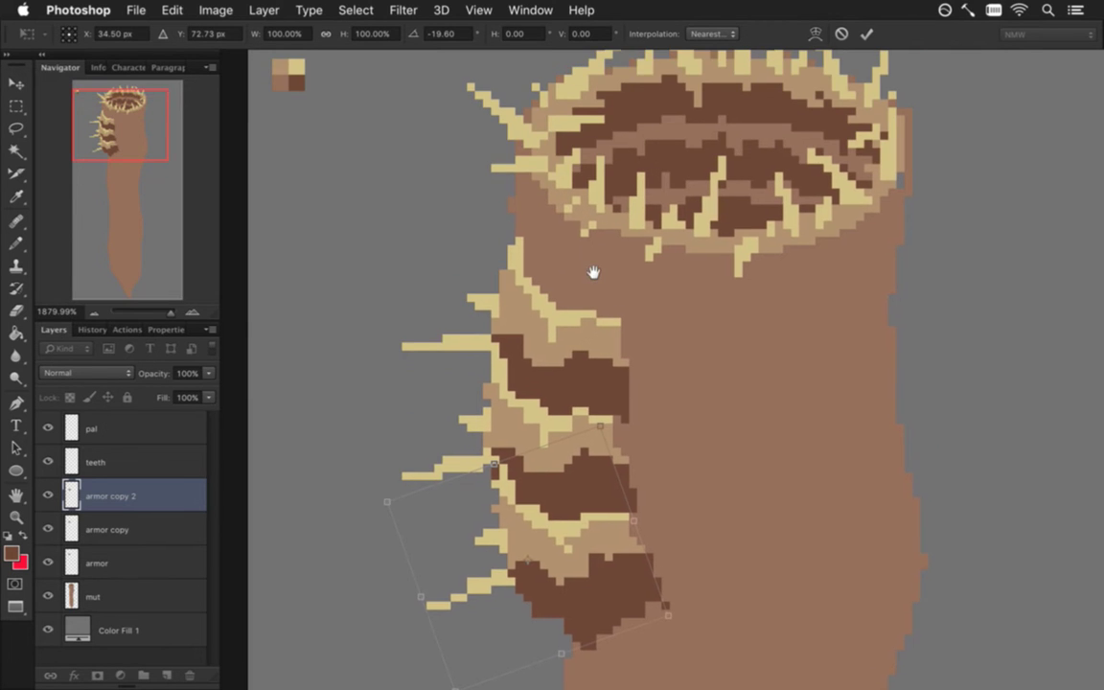
{"action": "left_click", "coordinate": [865, 38]}
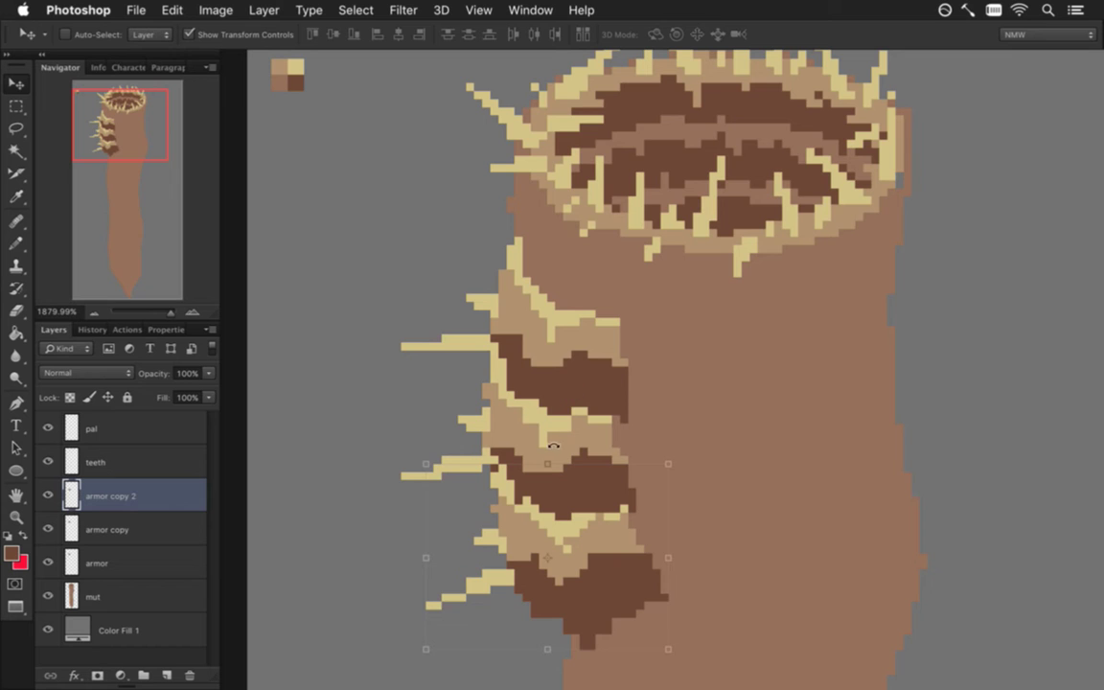
Duplicate the original armor plate upward to just below the log's rim and stack the copy beneath the armor layer
{"action": "left_click", "coordinate": [110, 561]}
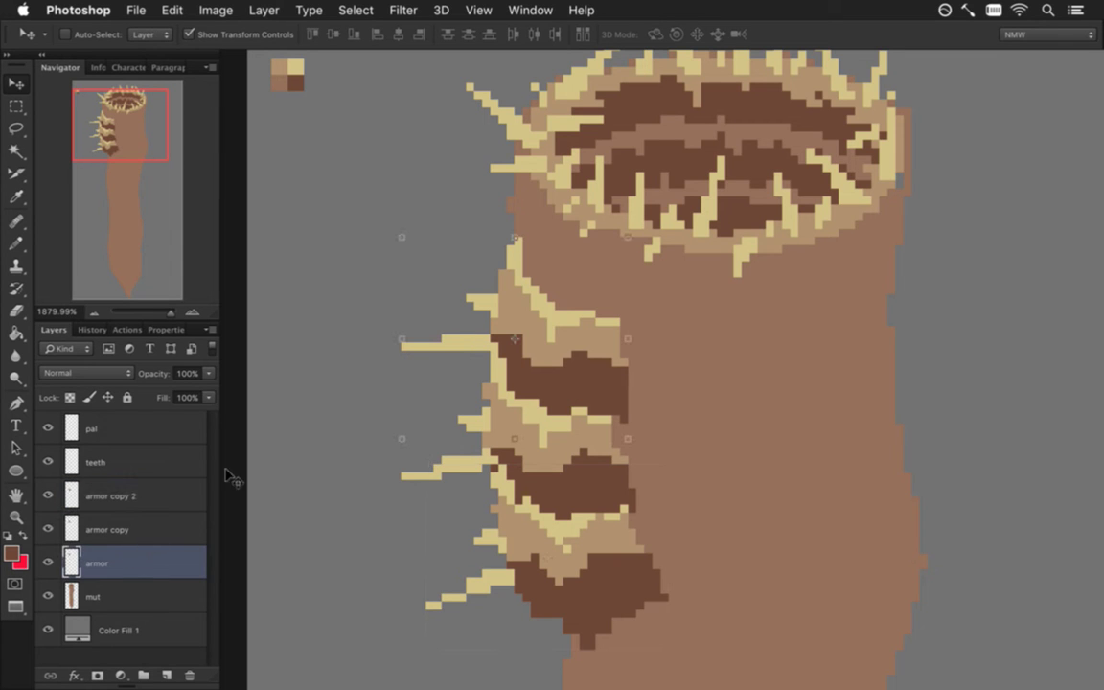
{"action": "left_click_drag", "start_coordinate": [536, 331], "coordinate": [533, 276]}
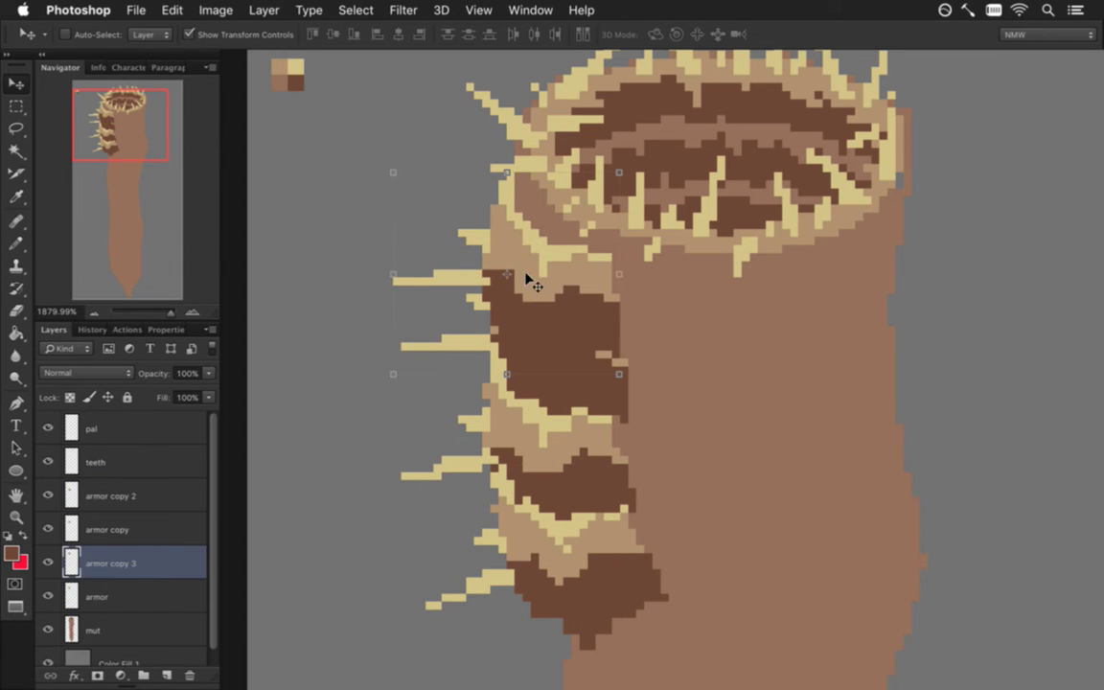
{"action": "left_click_drag", "start_coordinate": [91, 562], "coordinate": [99, 497]}
{"action": "left_click_drag", "start_coordinate": [544, 251], "coordinate": [528, 227]}
{"action": "left_click_drag", "start_coordinate": [96, 495], "coordinate": [99, 599]}
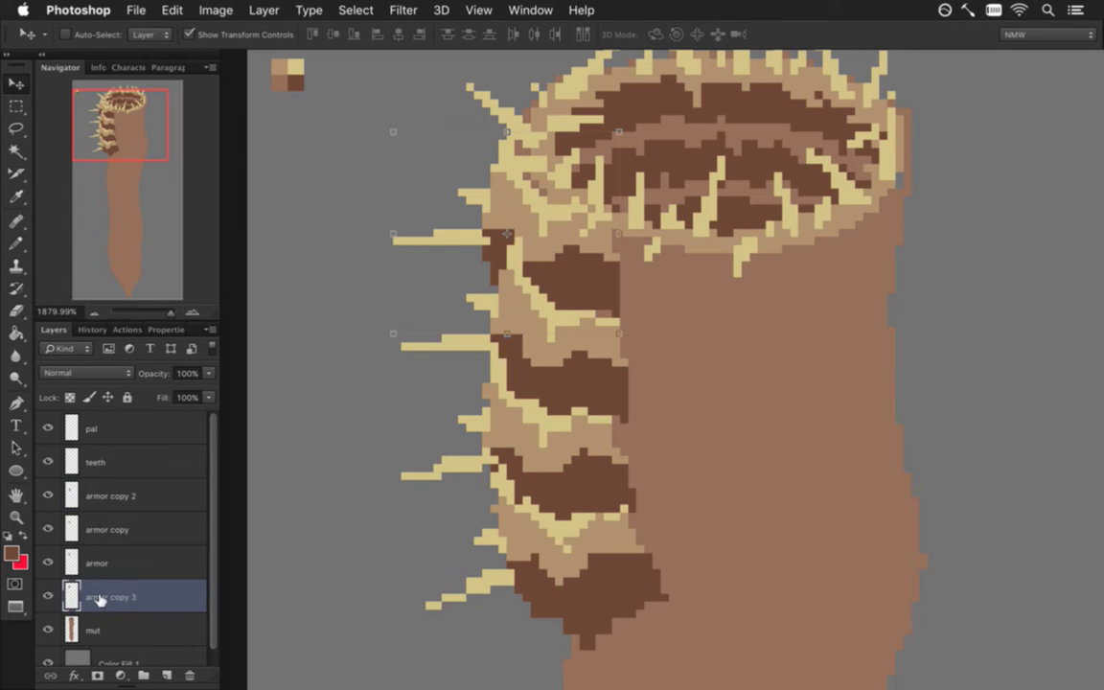
{"action": "key", "text": "Up"}
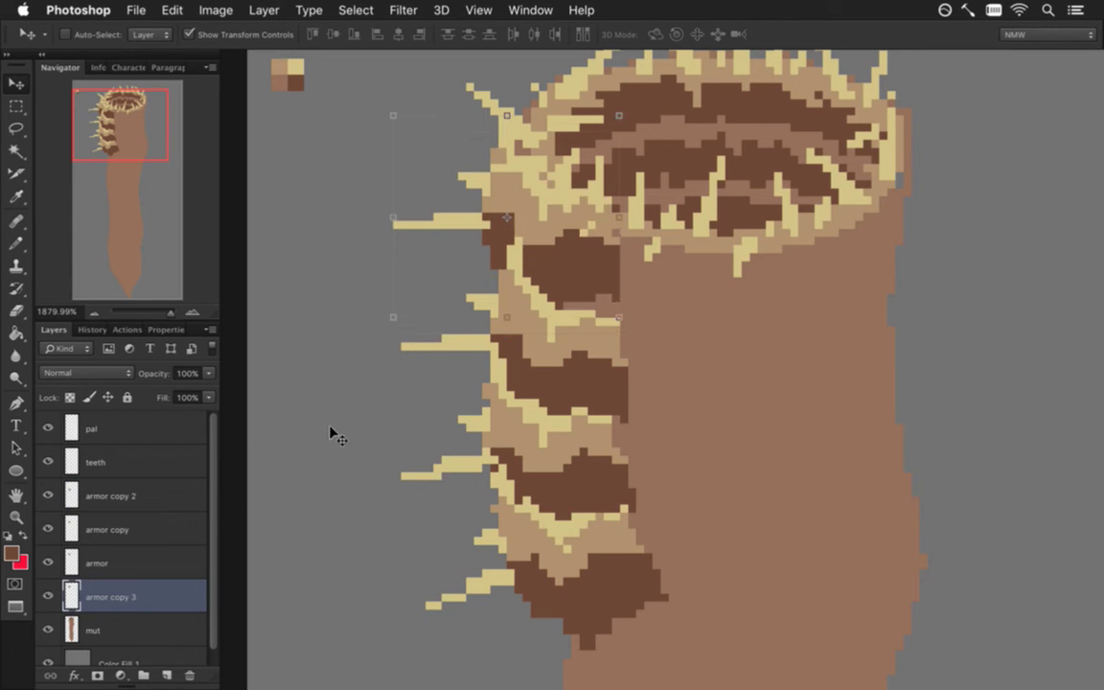
Rotate the uppermost armor plate to 7.33 degrees and lower it slightly to Y 33 px
{"action": "left_click_drag", "start_coordinate": [632, 108], "coordinate": [648, 134]}
{"action": "mouse_move", "coordinate": [579, 220]}
{"action": "left_mouse_down"}
{"action": "mouse_move", "coordinate": [586, 239]}
{"action": "mouse_move", "coordinate": [578, 230]}
{"action": "left_mouse_up"}
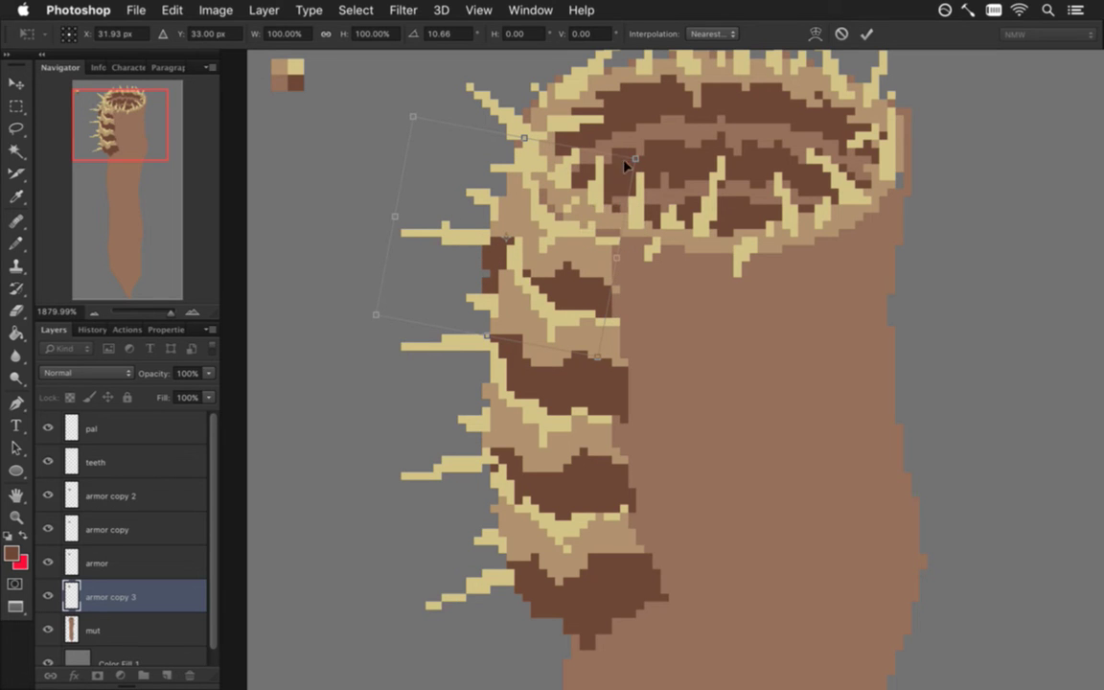
{"action": "left_click_drag", "start_coordinate": [660, 145], "coordinate": [657, 136]}
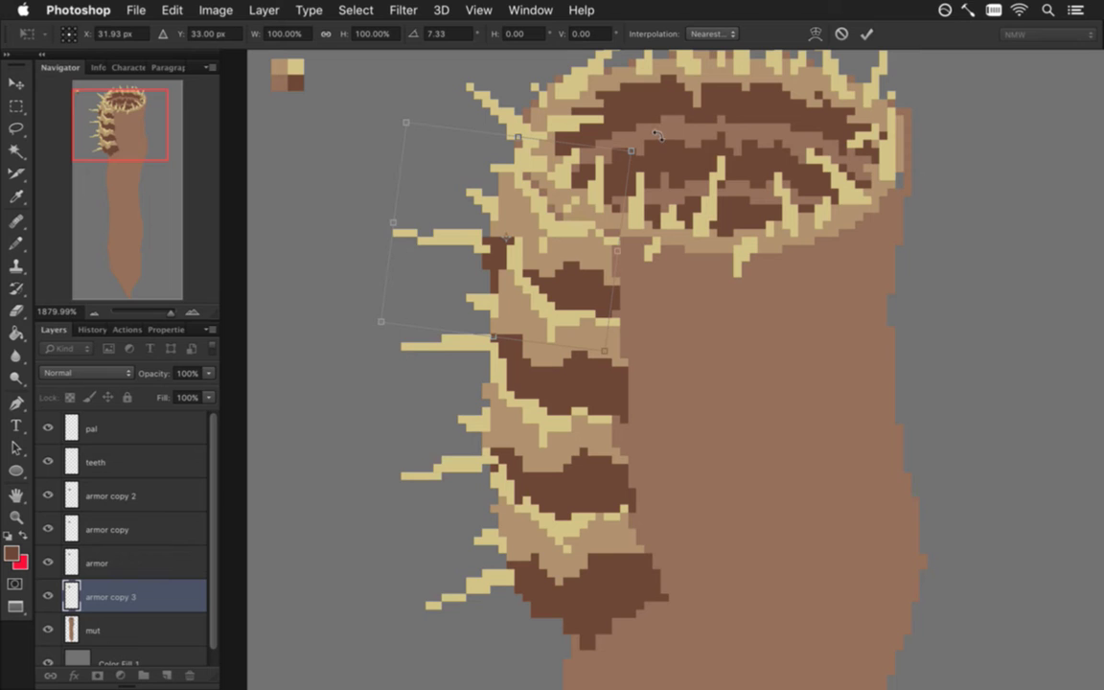
Shift the uppermost armor plate two pixels right to X 33.93, Y 33 px and apply the transformation
{"action": "key", "text": "Right"}
{"action": "key", "text": "Right"}
{"action": "key", "text": "Down"}
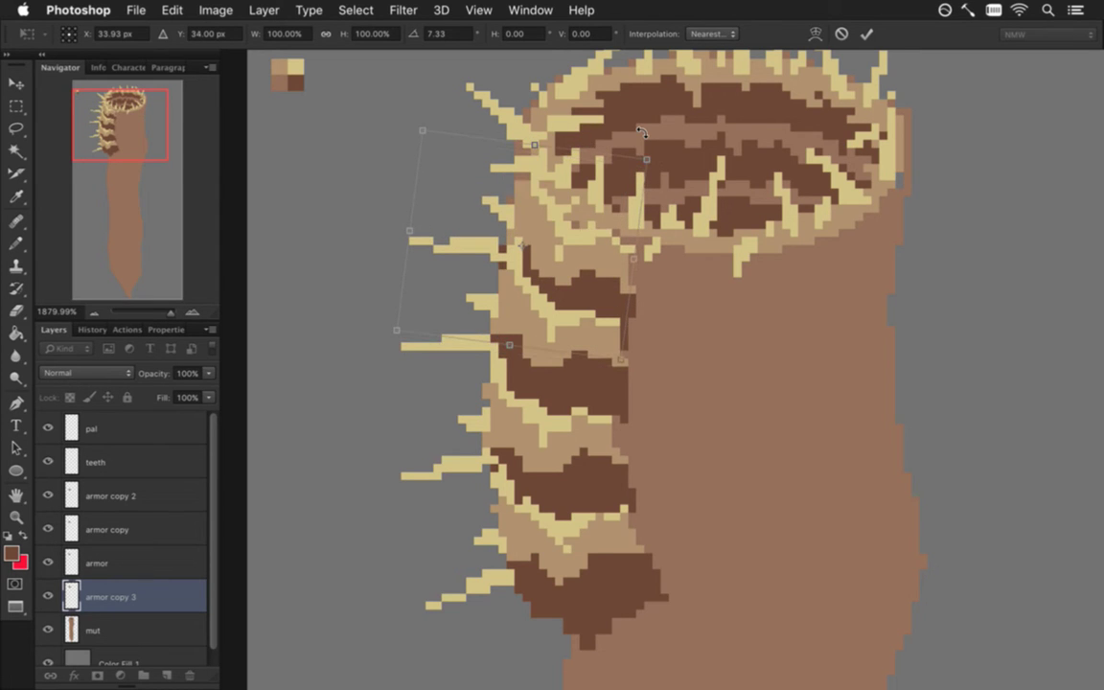
{"action": "key", "text": "Up"}
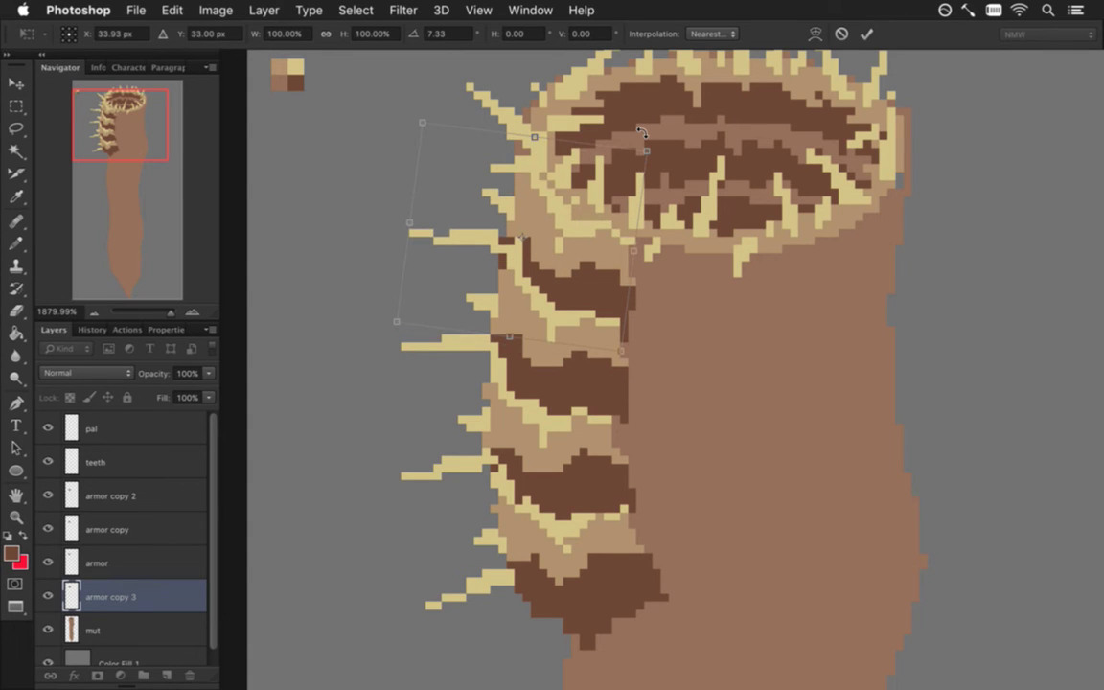
{"action": "key", "text": "Down"}
{"action": "key", "text": "Down"}
{"action": "key", "text": "Up"}
{"action": "key", "text": "Up"}
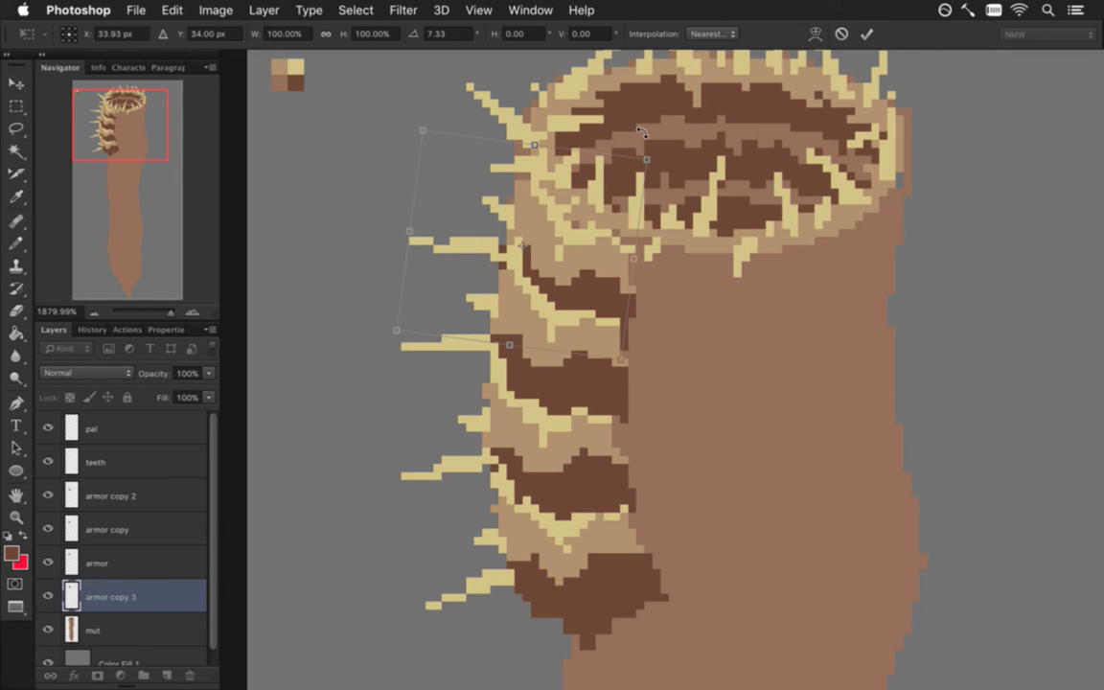
{"action": "key", "text": "Up"}
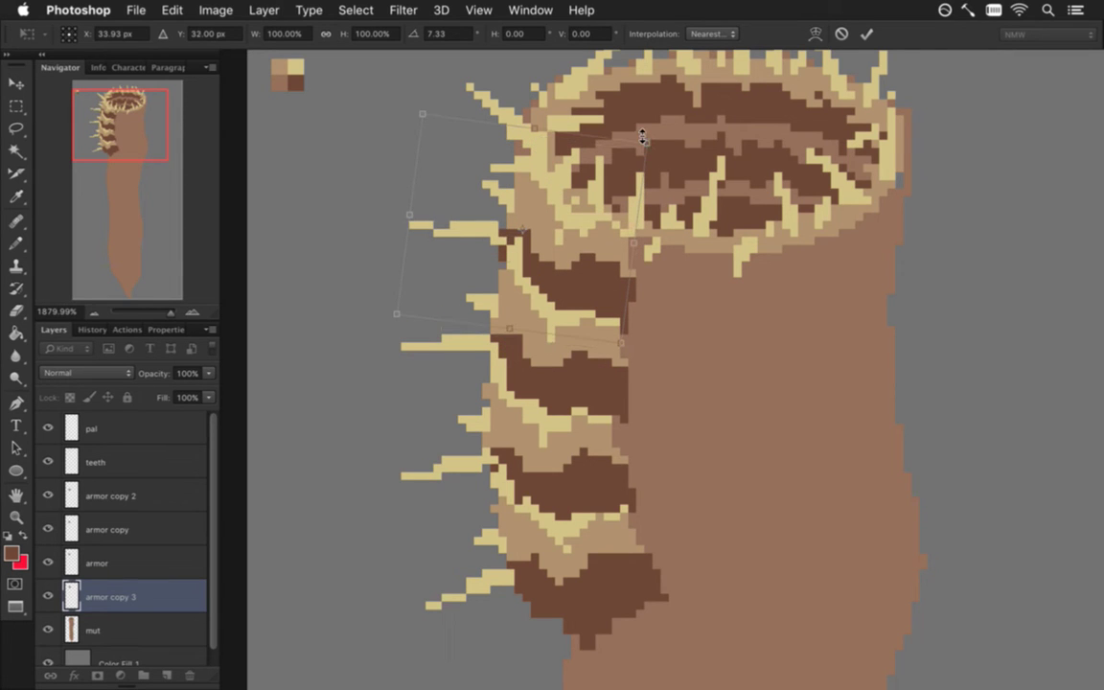
{"action": "key", "text": "Down"}
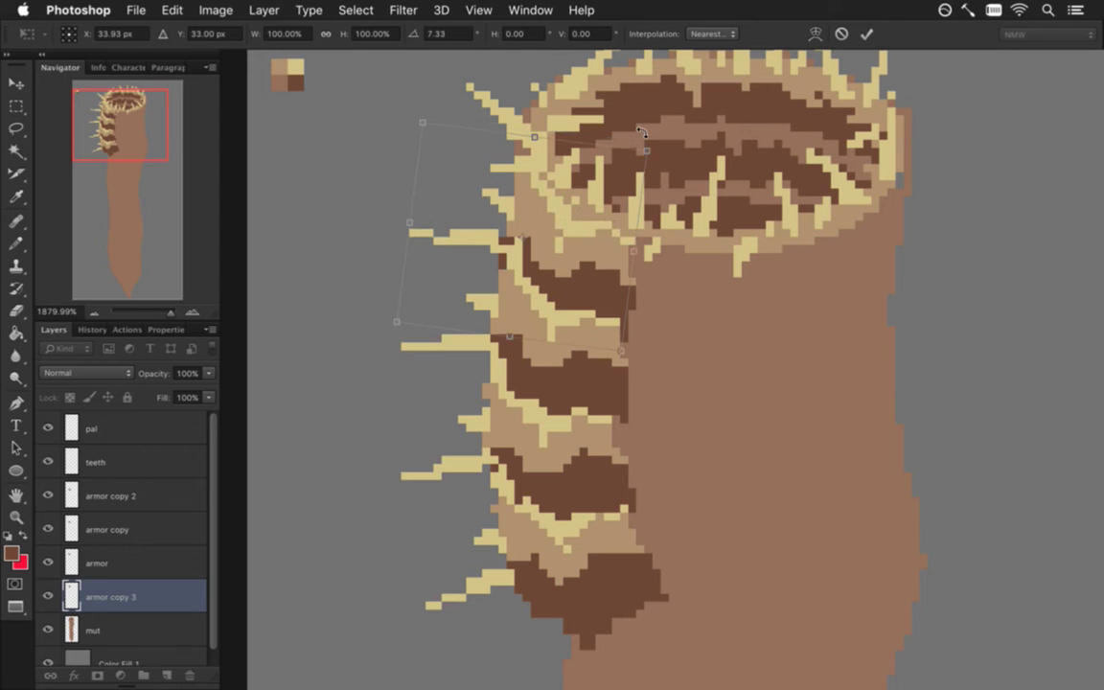
{"action": "key", "text": "Return"}
Erase the pale highlight along the uppermost armor plate's top edge where it overlaps the log's rim
{"action": "key", "text": "m"}
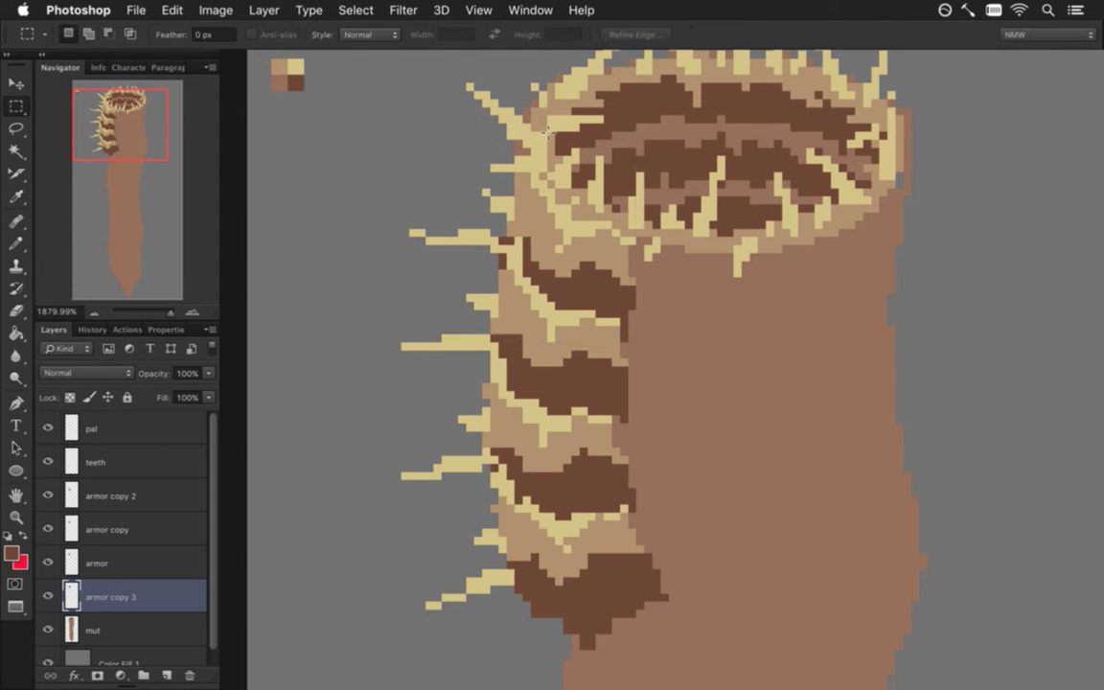
{"action": "key", "text": "e"}
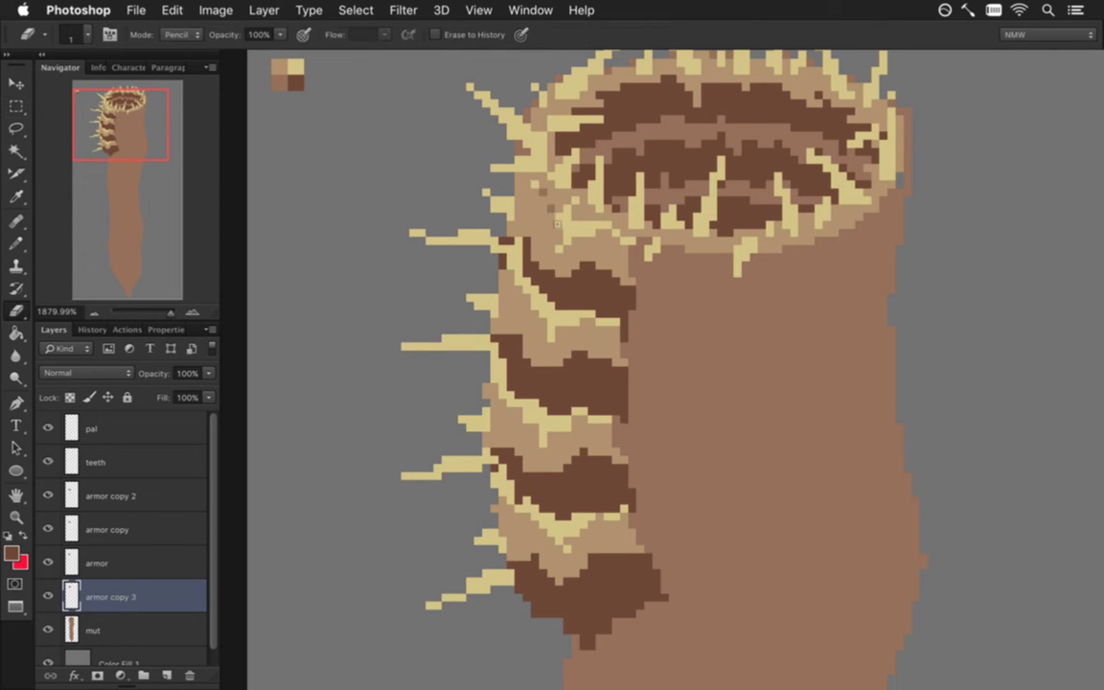
{"action": "mouse_move", "coordinate": [570, 229]}
{"action": "left_mouse_down"}
{"action": "mouse_move", "coordinate": [581, 241]}
{"action": "mouse_move", "coordinate": [631, 241]}
{"action": "mouse_move", "coordinate": [560, 256]}
{"action": "mouse_move", "coordinate": [521, 179]}
{"action": "left_mouse_up"}
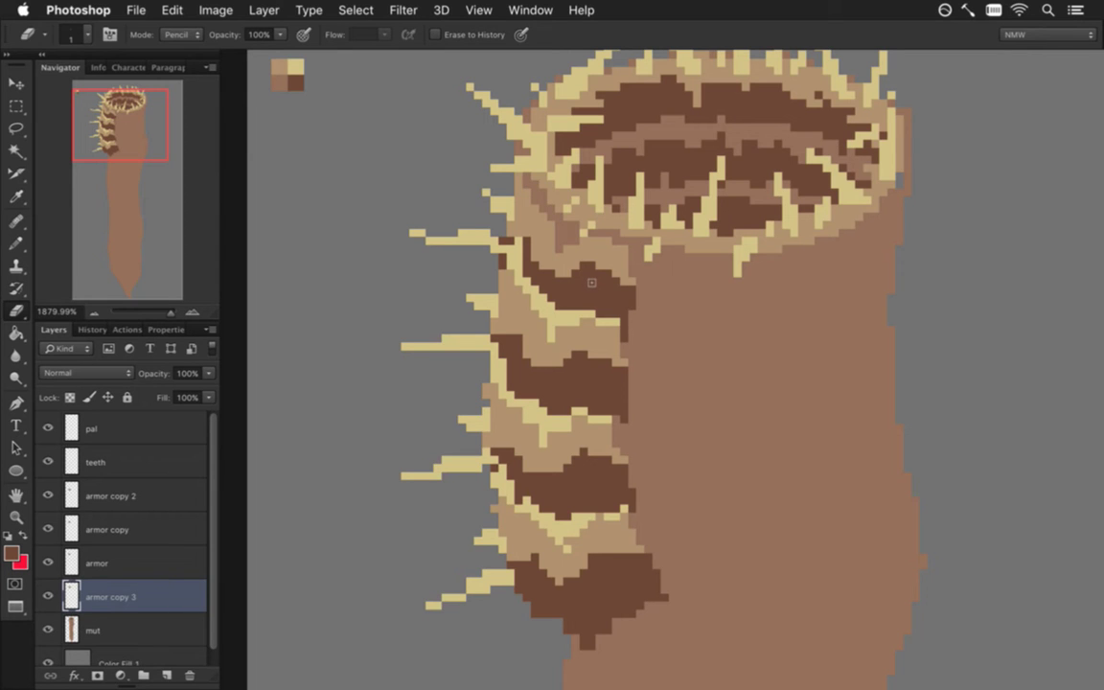
Paint tan into the gap between the rim and the uppermost plate, undoing excess strokes to leave a thin mid-brown line
{"action": "key", "text": "i"}
{"action": "left_click", "coordinate": [525, 230]}
{"action": "key", "text": "b"}
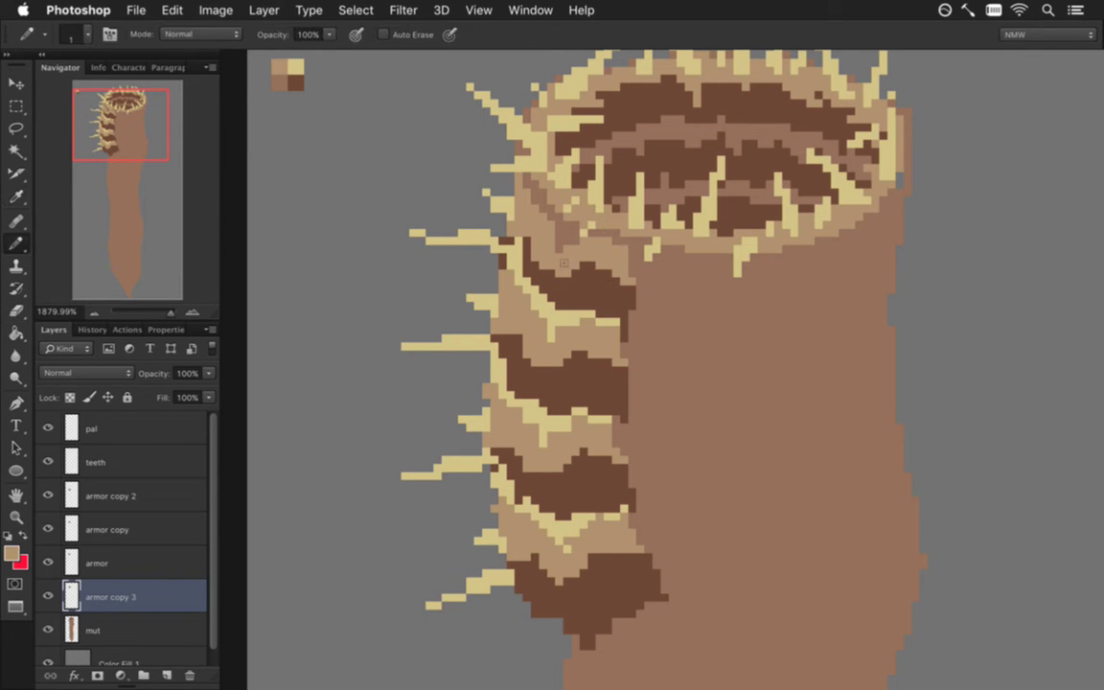
{"action": "mouse_move", "coordinate": [560, 234]}
{"action": "left_mouse_down"}
{"action": "mouse_move", "coordinate": [519, 185]}
{"action": "mouse_move", "coordinate": [536, 222]}
{"action": "mouse_move", "coordinate": [565, 251]}
{"action": "left_mouse_up"}
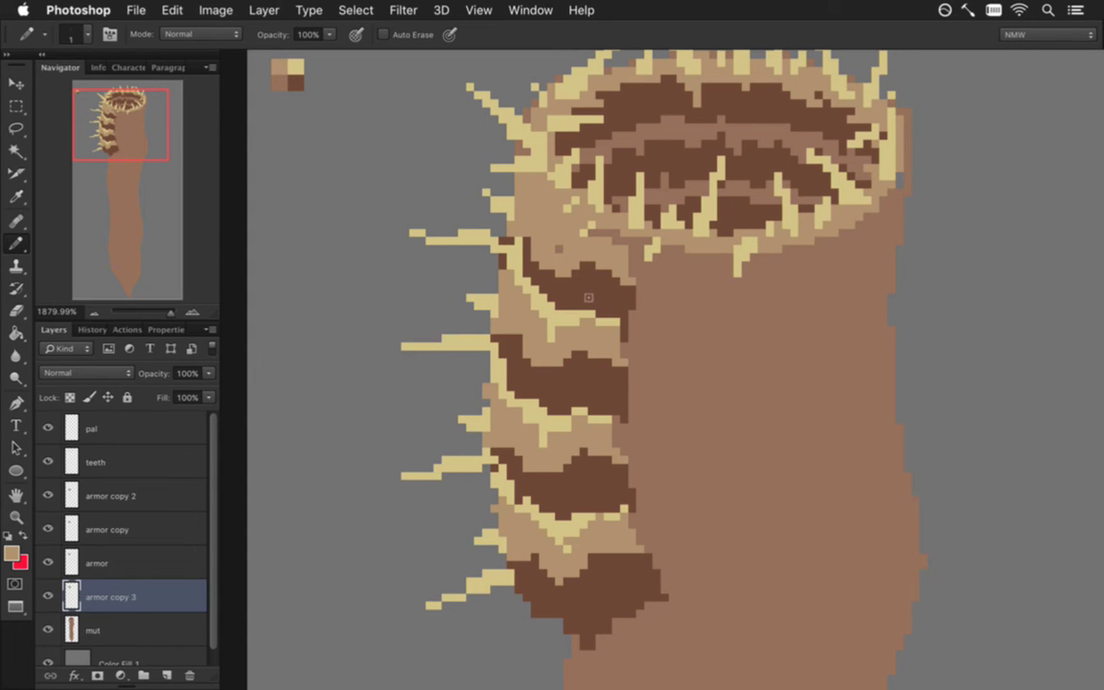
{"action": "key", "text": "super+z"}
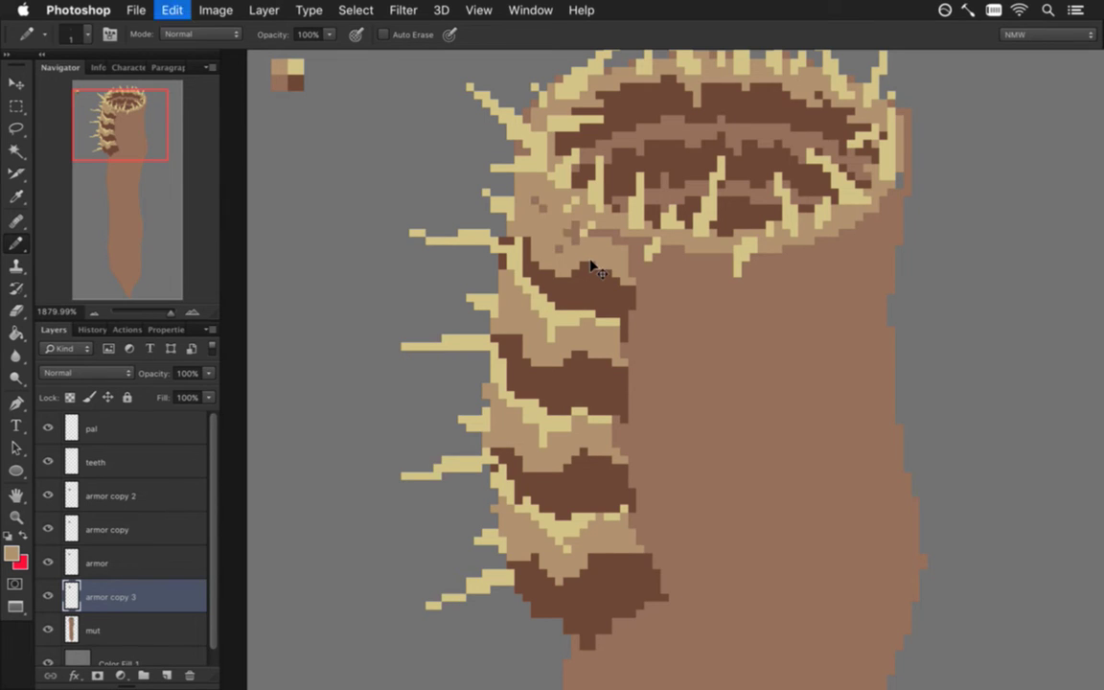
{"action": "key", "text": "super+alt+z"}
{"action": "left_click", "coordinate": [572, 216], "text": "alt"}
{"action": "mouse_move", "coordinate": [543, 209]}
{"action": "left_mouse_down"}
{"action": "mouse_move", "coordinate": [529, 188]}
{"action": "mouse_move", "coordinate": [578, 250]}
{"action": "left_mouse_up"}
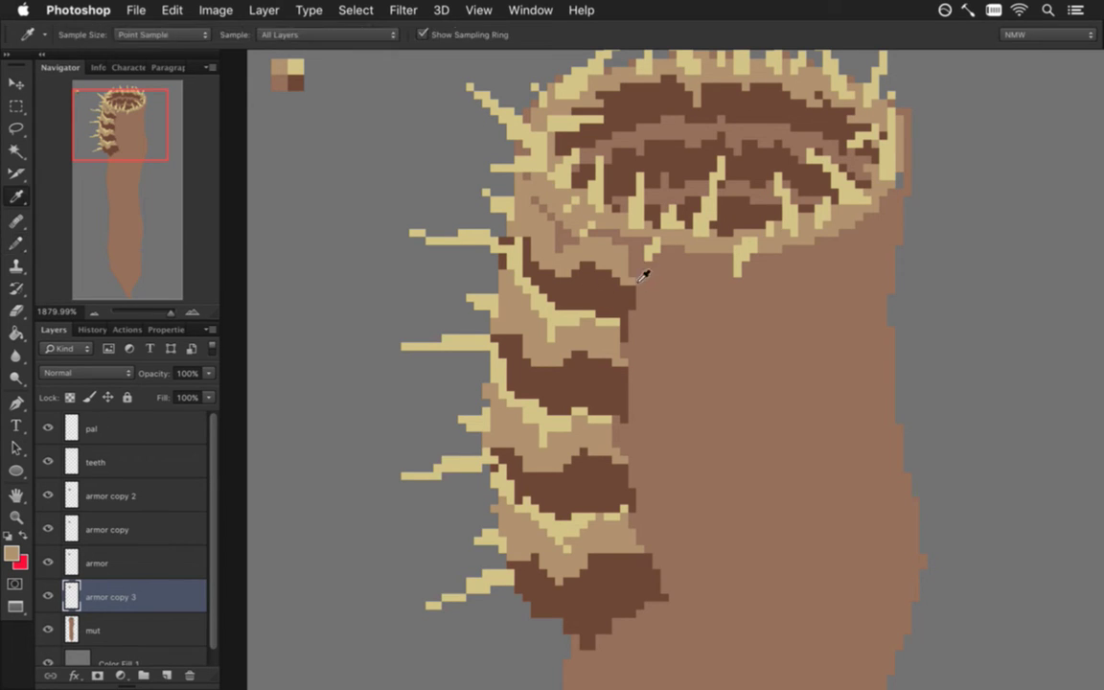
Sample the mid-brown and fill the tan area between the log's rim and the uppermost armor plate with it
{"action": "left_click", "coordinate": [572, 230], "text": "alt"}
{"action": "key", "text": "g"}
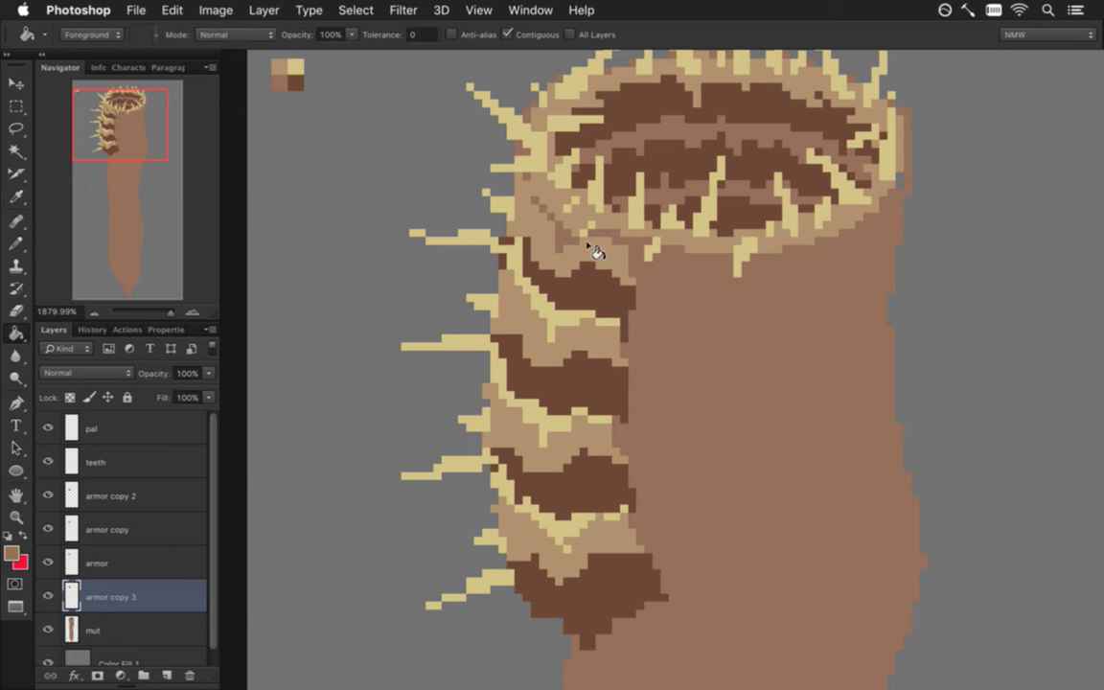
{"action": "left_click", "coordinate": [594, 252]}
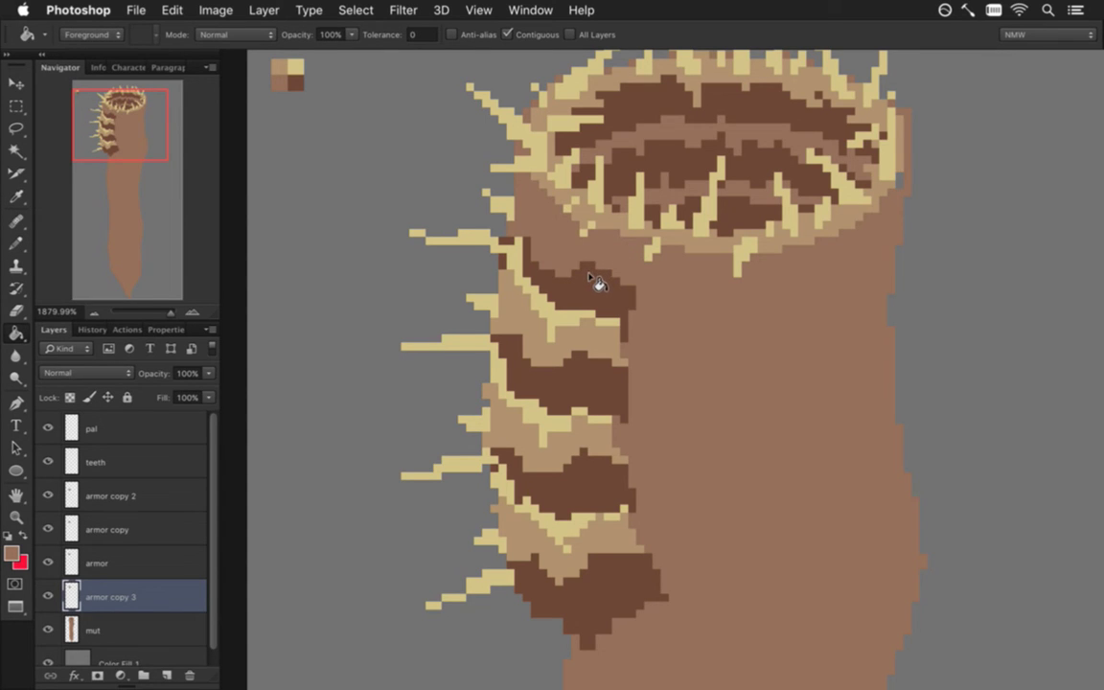
Paint dark brown pixels with the Pencil along the upper edge of the uppermost plate's shadow, extending it at both ends
{"action": "key", "text": "b"}
{"action": "mouse_move", "coordinate": [510, 233]}
{"action": "left_mouse_down"}
{"action": "mouse_move", "coordinate": [523, 240]}
{"action": "mouse_move", "coordinate": [520, 228]}
{"action": "mouse_move", "coordinate": [544, 265]}
{"action": "mouse_move", "coordinate": [543, 233]}
{"action": "mouse_move", "coordinate": [552, 284]}
{"action": "mouse_move", "coordinate": [505, 261]}
{"action": "left_mouse_up"}
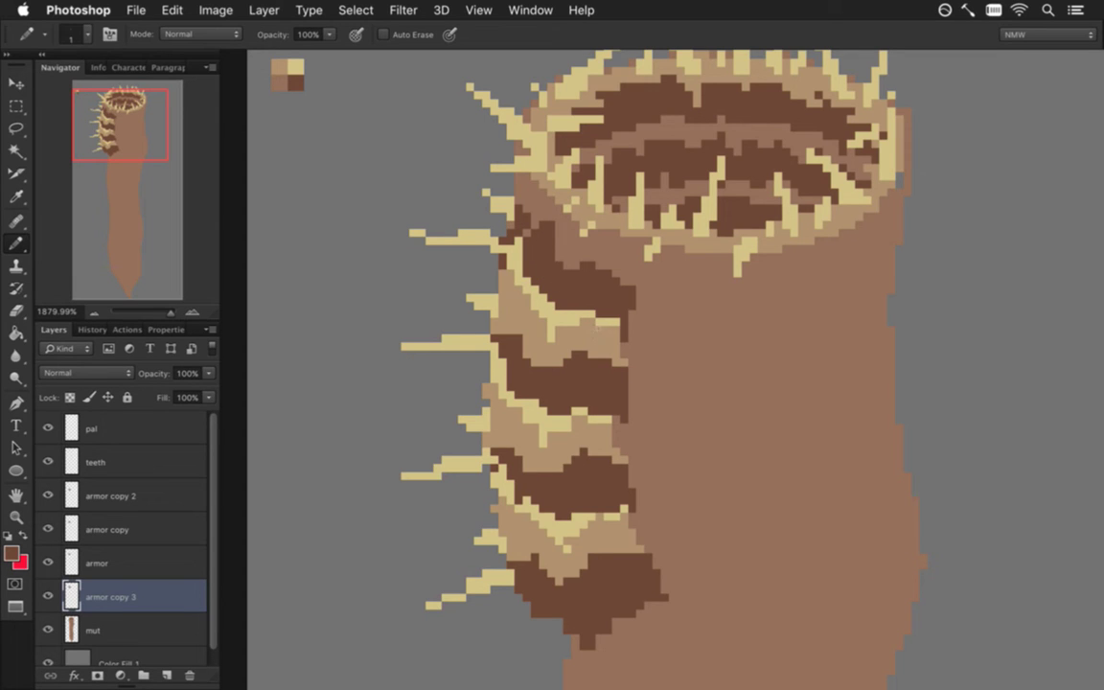
{"action": "mouse_move", "coordinate": [607, 284]}
{"action": "left_mouse_down"}
{"action": "mouse_move", "coordinate": [615, 251]}
{"action": "mouse_move", "coordinate": [617, 274]}
{"action": "left_mouse_up"}
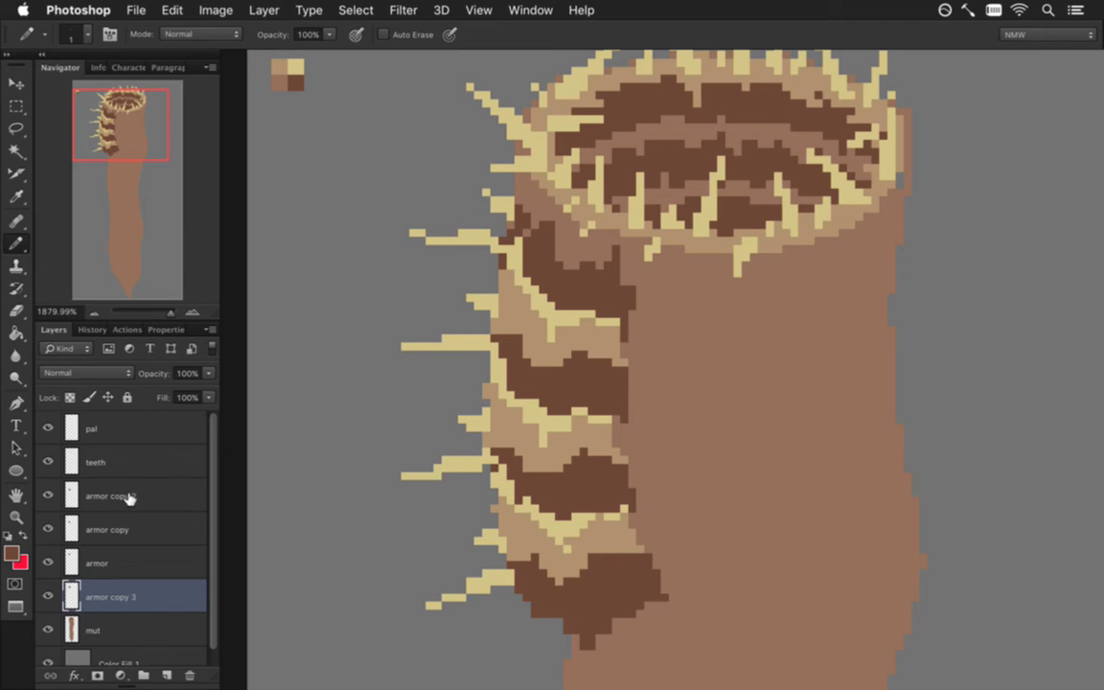
Duplicate the armor layer on its own
{"action": "left_click", "coordinate": [161, 494], "text": "shift"}
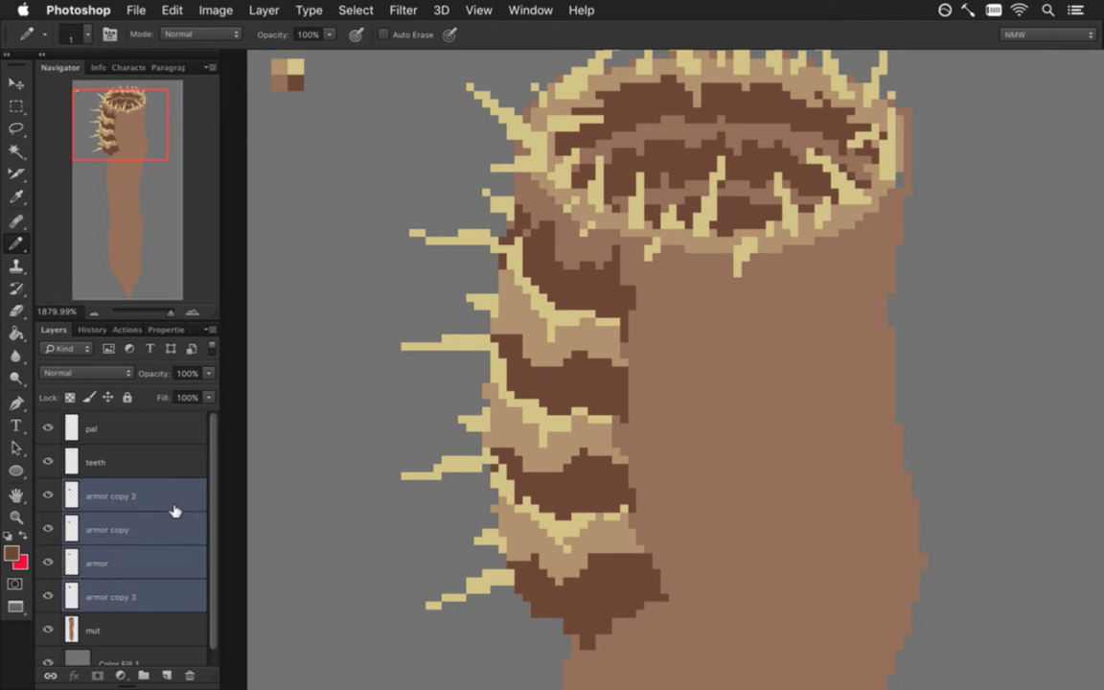
{"action": "left_click", "coordinate": [124, 561]}
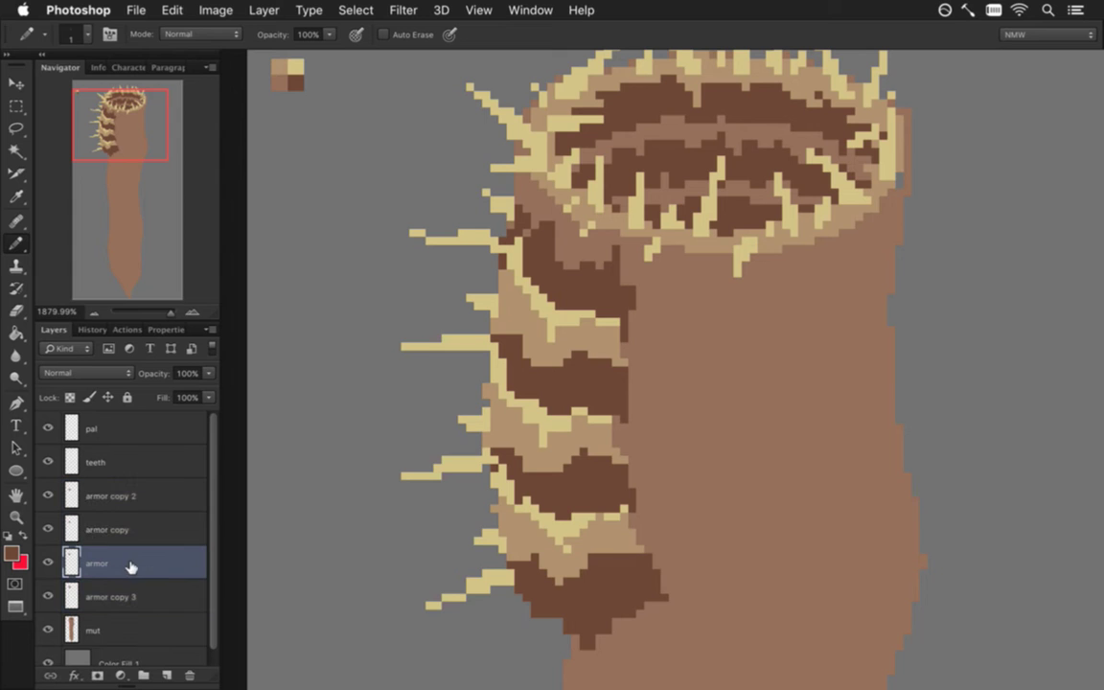
{"action": "key", "text": "super+j"}
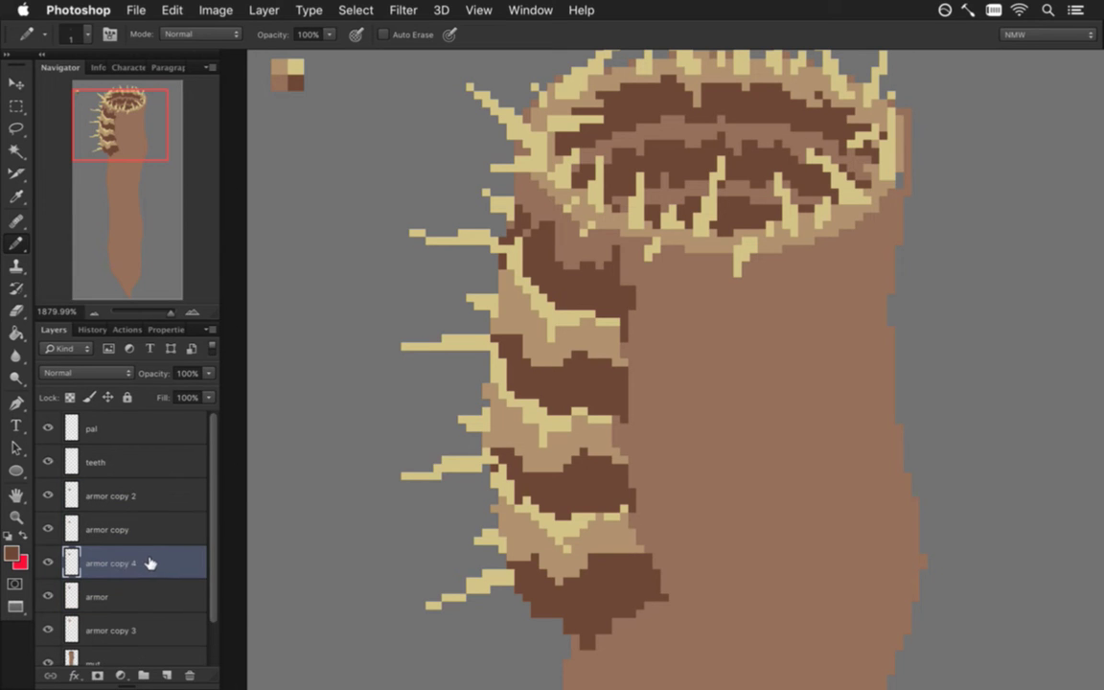
Move the original armor layer above the other plates, hide it, and merge the four visible armor layers into one
{"action": "left_click_drag", "start_coordinate": [72, 562], "coordinate": [108, 491]}
{"action": "left_click", "coordinate": [204, 526]}
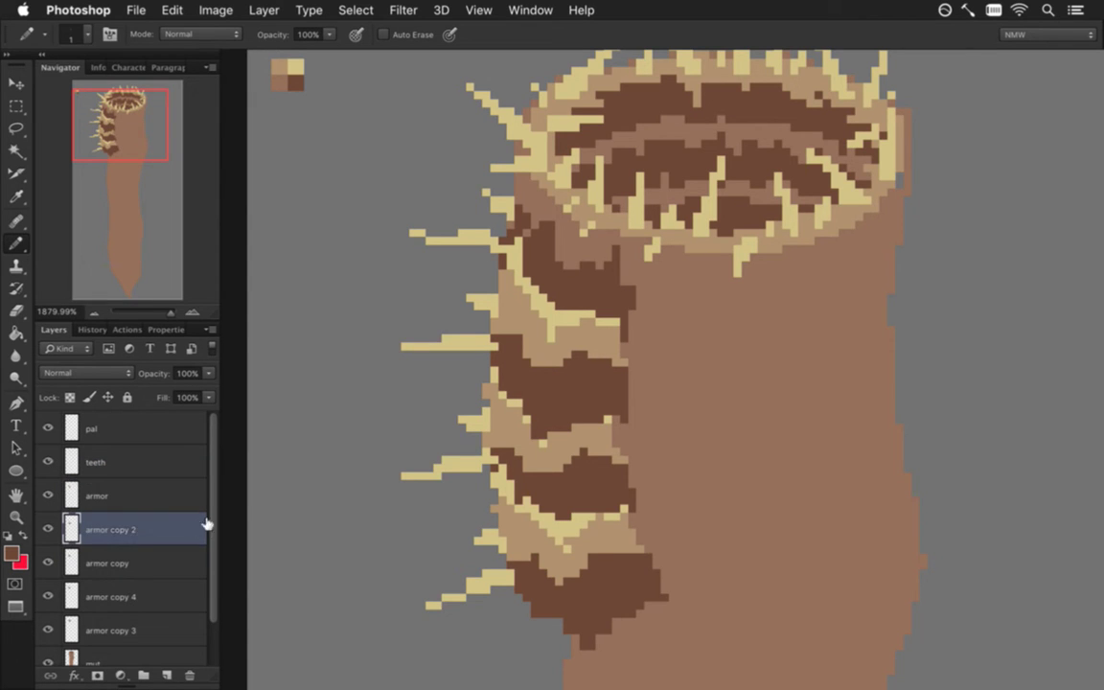
{"action": "left_click_drag", "start_coordinate": [209, 525], "coordinate": [210, 568]}
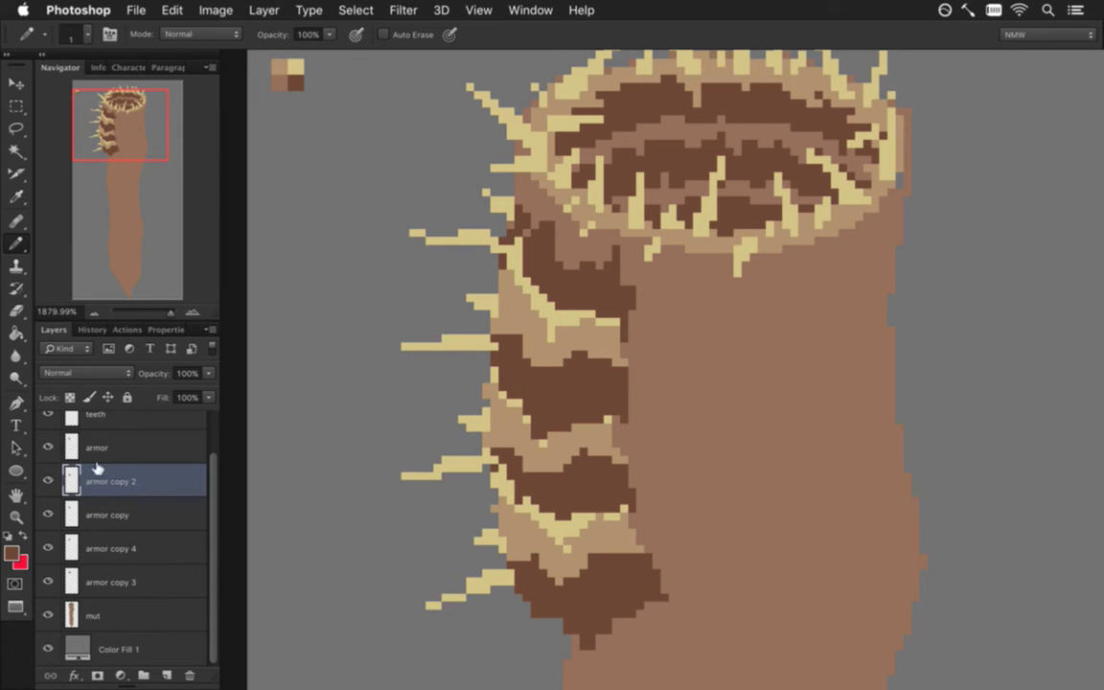
{"action": "left_click", "coordinate": [49, 447]}
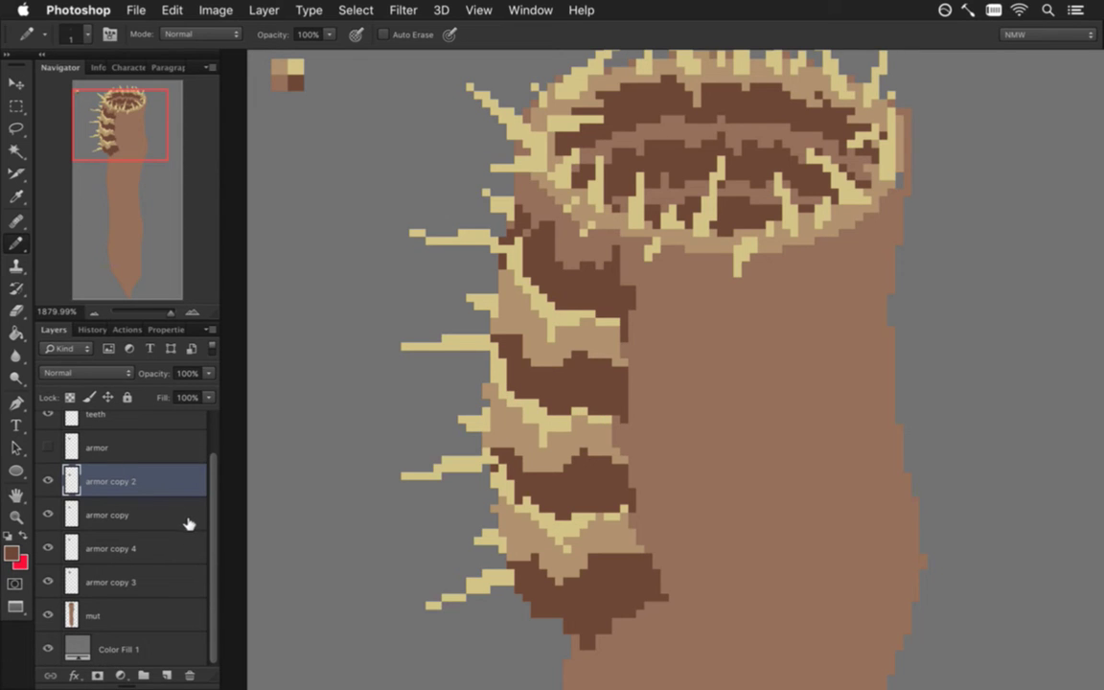
{"action": "left_click", "coordinate": [174, 581], "text": "shift"}
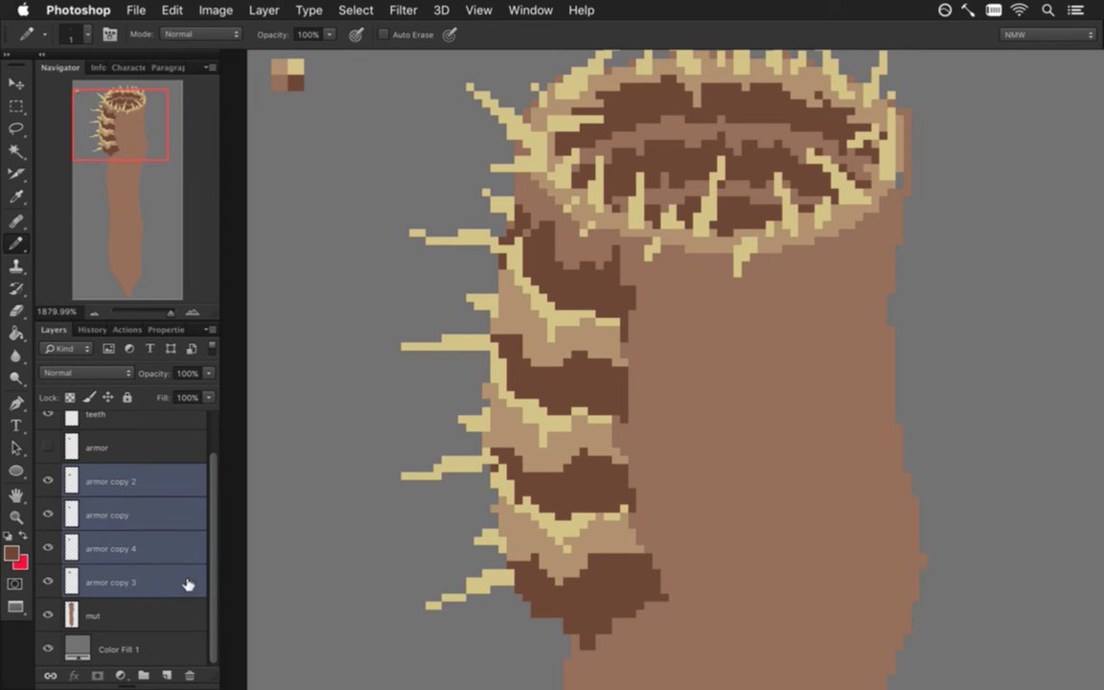
{"action": "right_click", "coordinate": [190, 582]}
{"action": "left_click", "coordinate": [235, 450]}
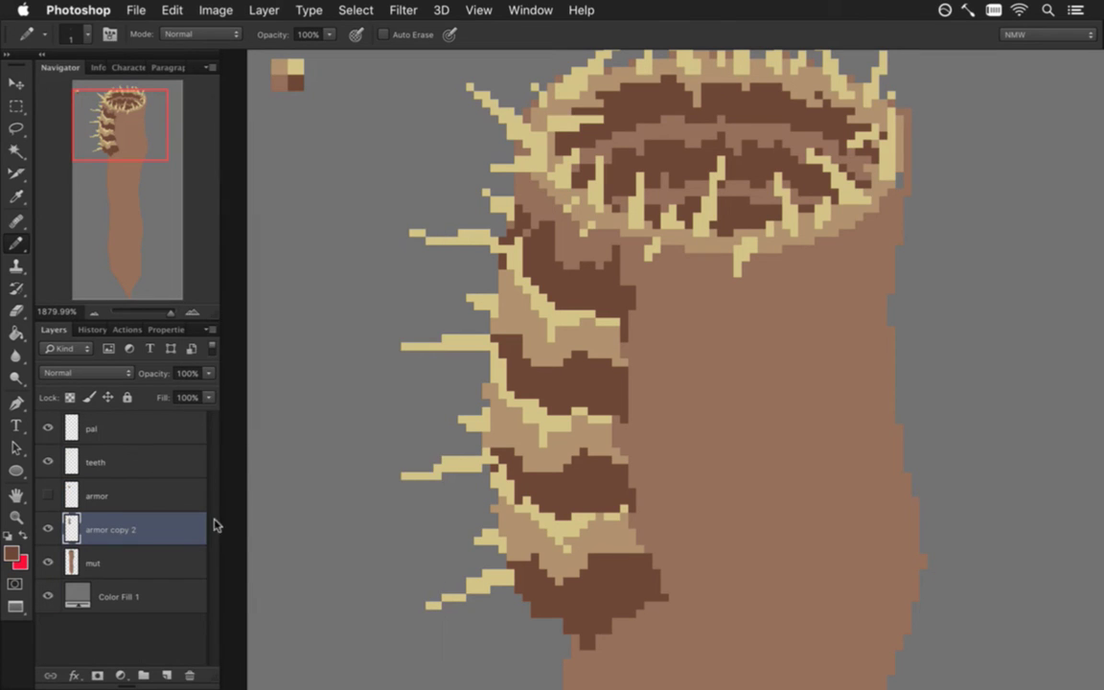
Try a copy of the merged plate column on the log's right side, cancel its transformation and delete it
{"action": "key", "text": "v"}
{"action": "left_click_drag", "start_coordinate": [525, 365], "coordinate": [785, 361]}
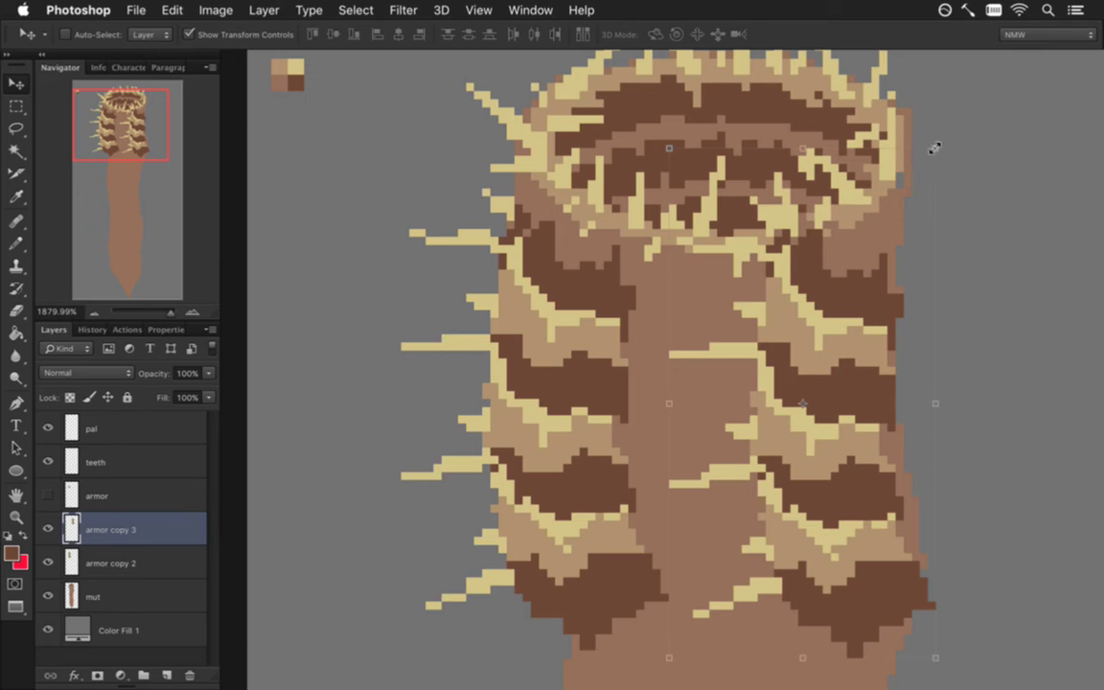
{"action": "left_click", "coordinate": [934, 148]}
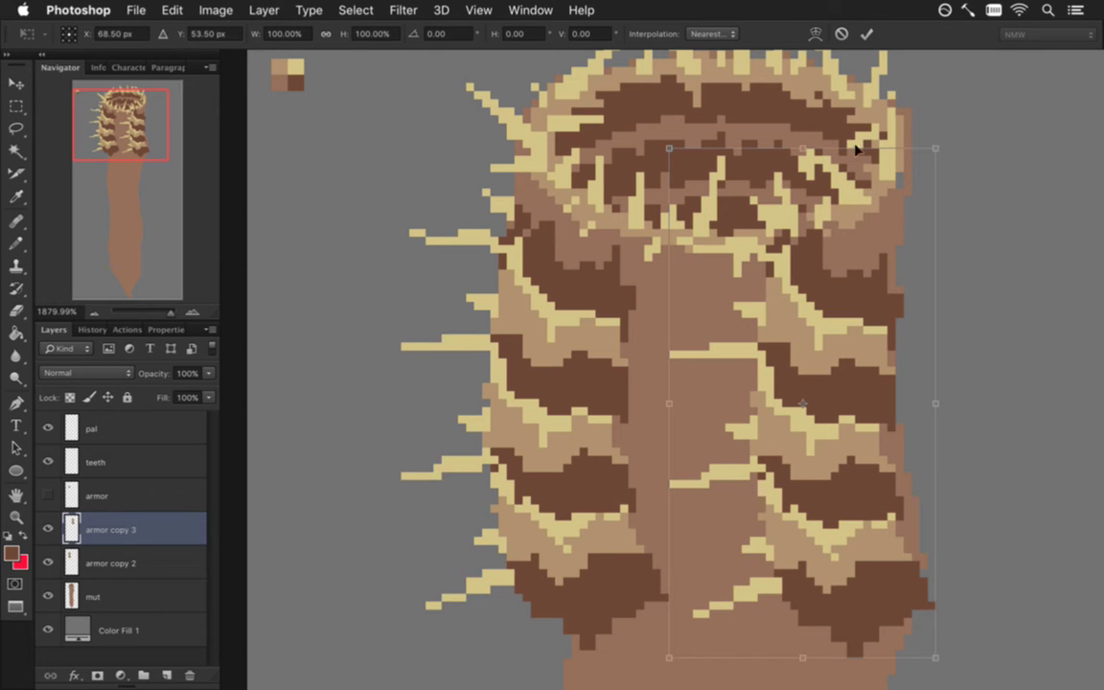
{"action": "left_click", "coordinate": [841, 34]}
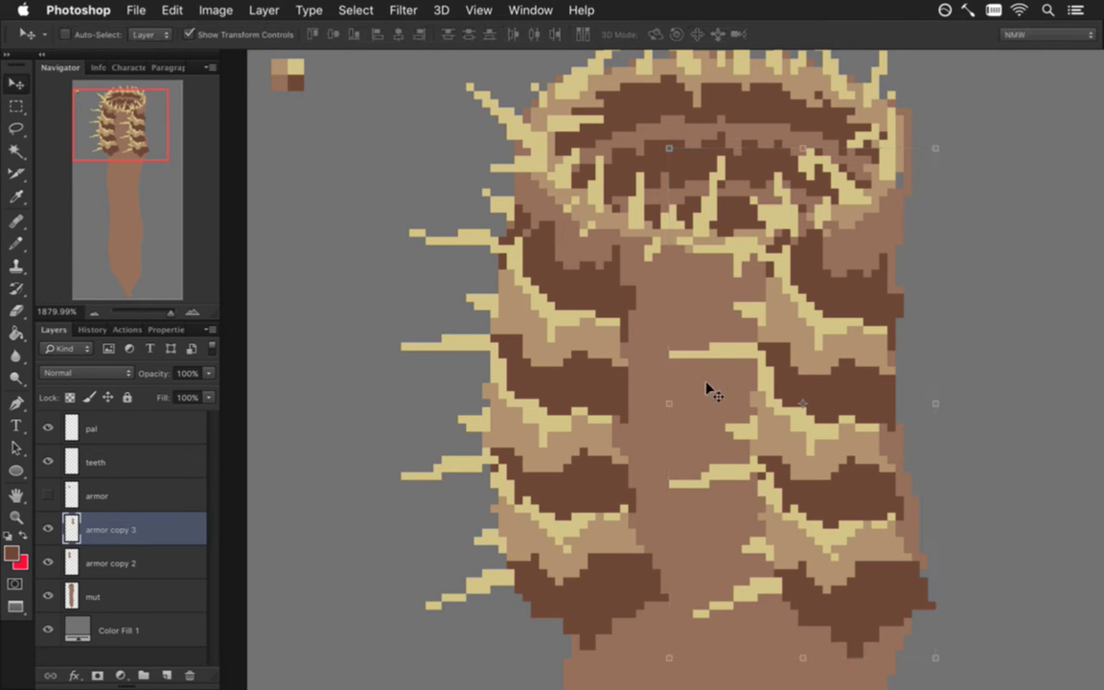
{"action": "key", "text": "Delete"}
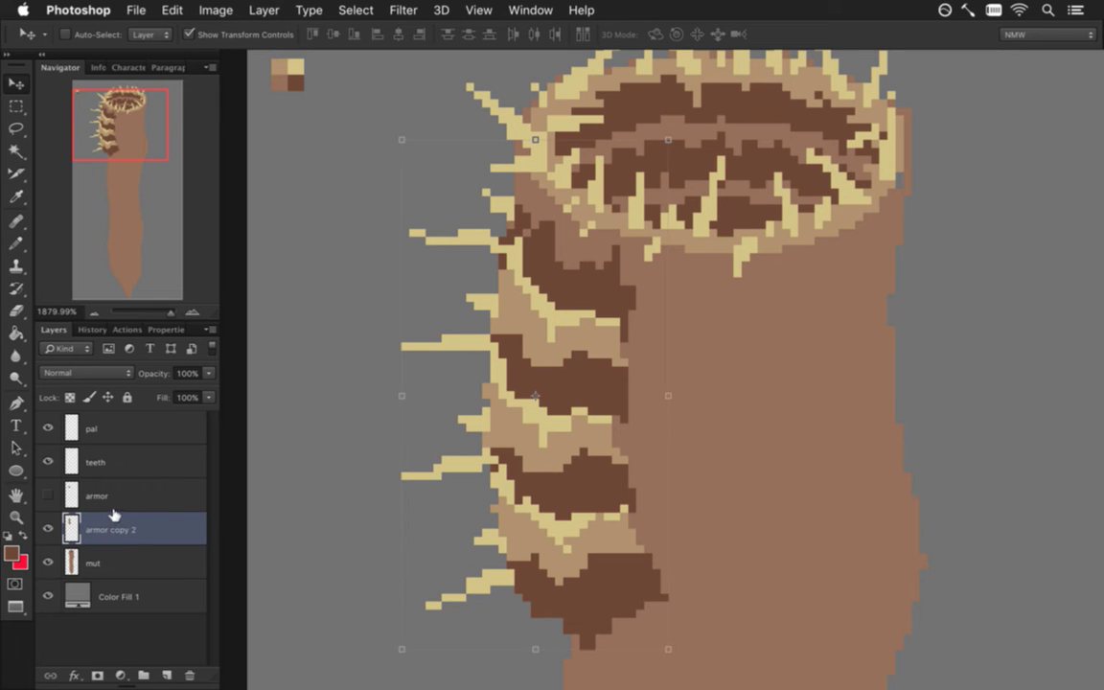
Undo the plate column copy, the layer merge and the armor layer's move to the top of the plates
{"action": "key", "text": "ctrl+z"}
{"action": "key", "text": "alt+super+z"}
{"action": "key", "text": "alt+super+z"}
{"action": "key", "text": "super+z"}
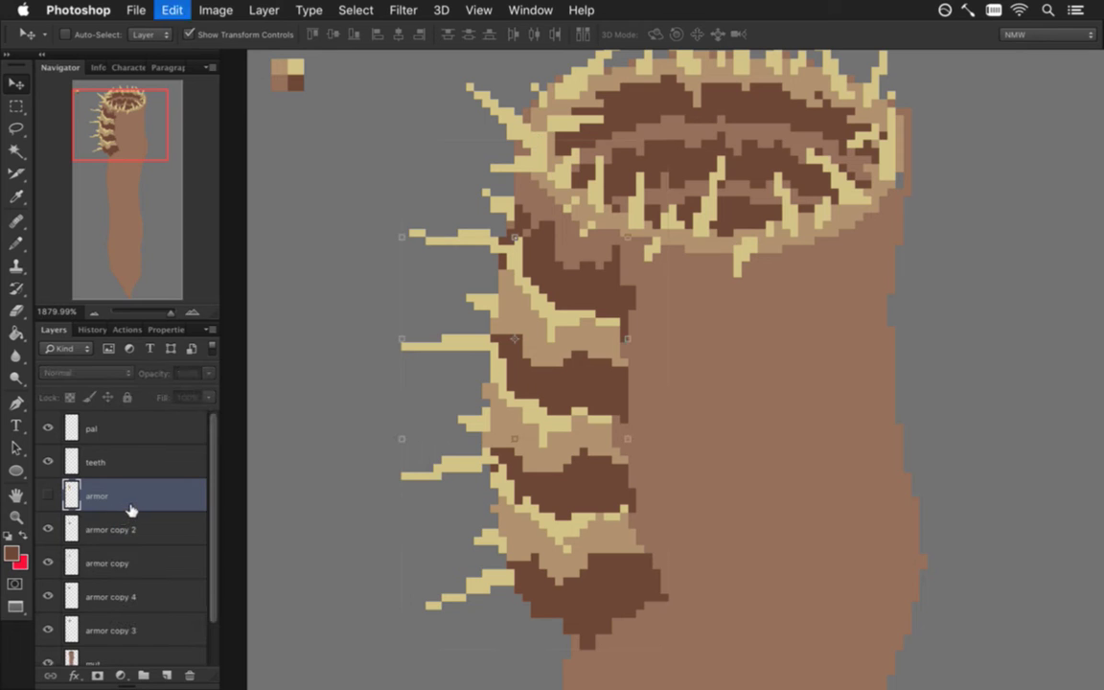
{"action": "scroll", "coordinate": [214, 519], "scroll_direction": "down", "scroll_amount": 2}
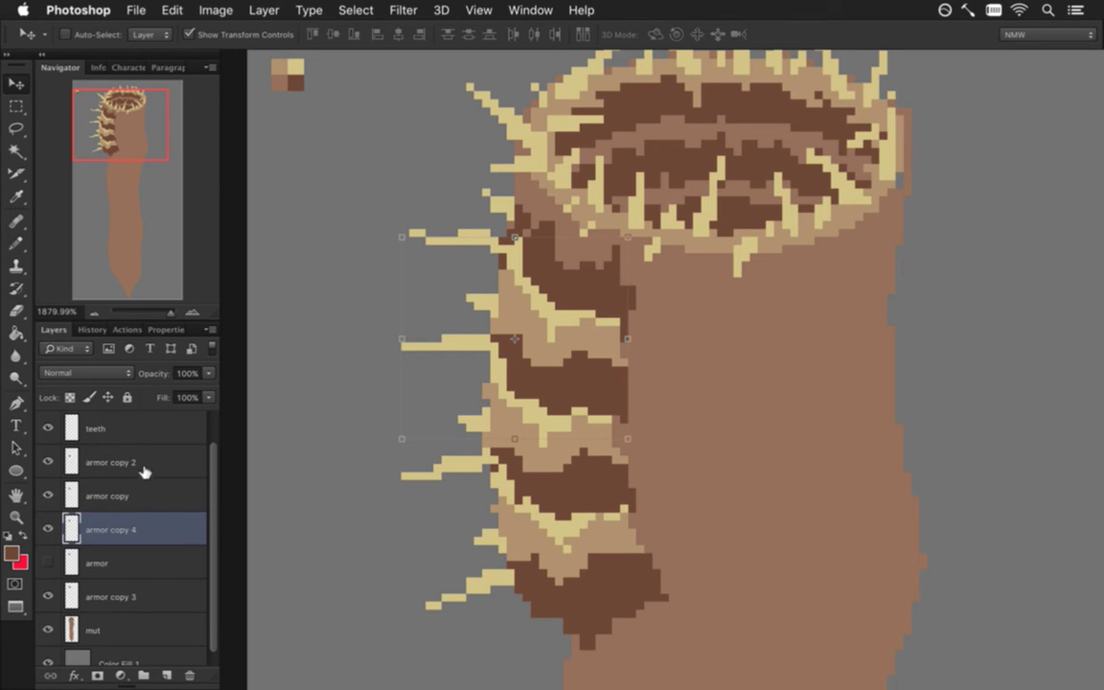
Create a layer group above armor copy 2 and name it armor
{"action": "left_click", "coordinate": [140, 464]}
{"action": "left_click", "coordinate": [143, 674]}
{"action": "double_click", "coordinate": [113, 456]}
{"action": "type", "text": "armor"}
{"action": "key", "text": "Return"}
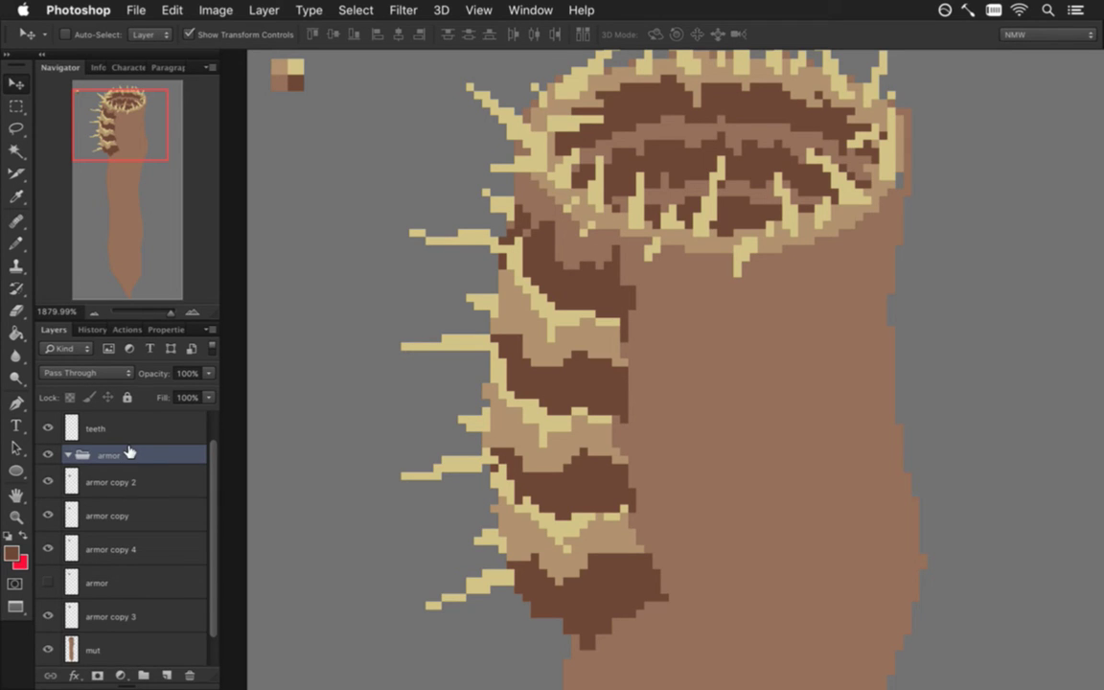
Move all five armor plate layers into the armor group and make the hidden armor layer visible
{"action": "left_click", "coordinate": [162, 483]}
{"action": "scroll", "coordinate": [202, 541], "scroll_direction": "down", "scroll_amount": 1}
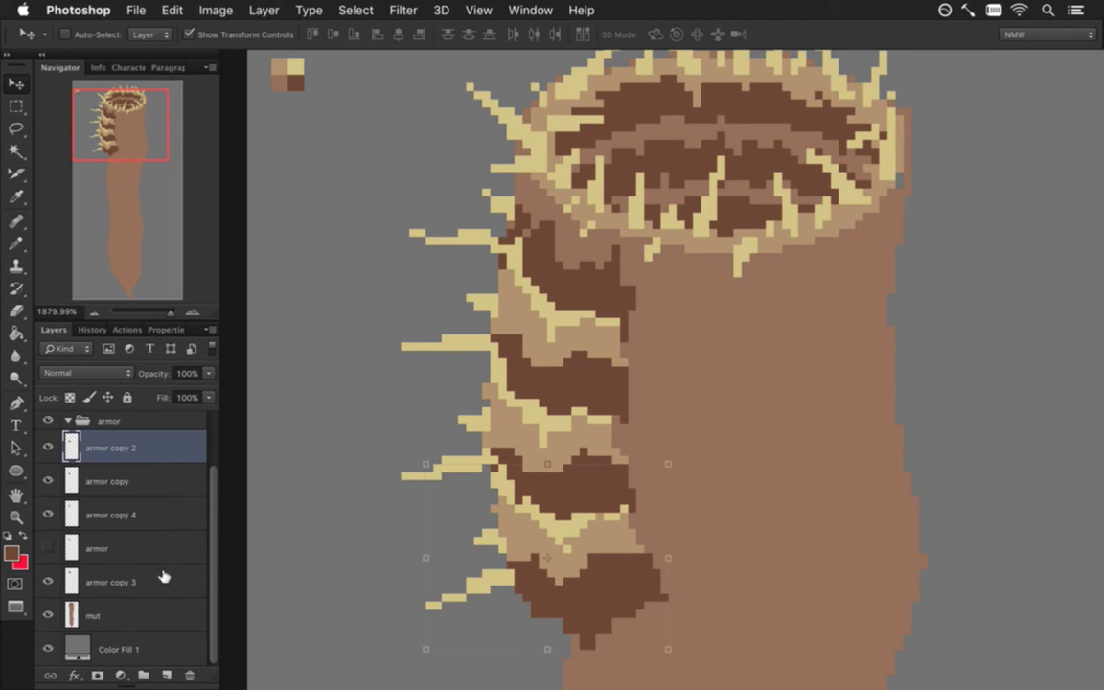
{"action": "left_click", "coordinate": [140, 573], "text": "shift"}
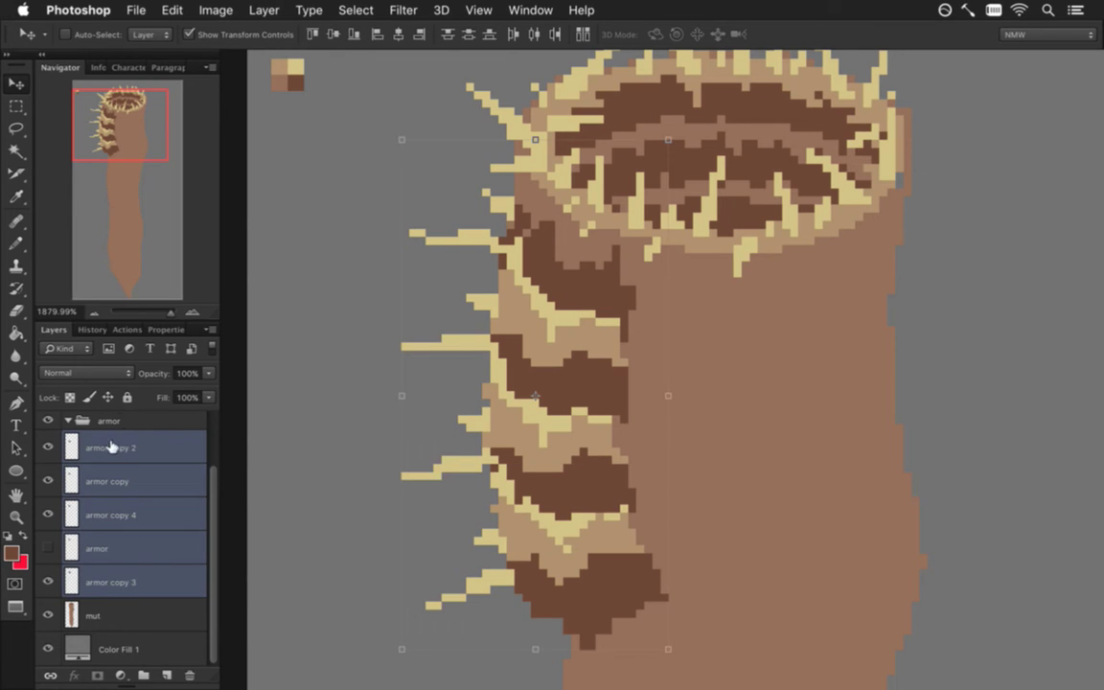
{"action": "left_click_drag", "start_coordinate": [116, 450], "coordinate": [129, 425]}
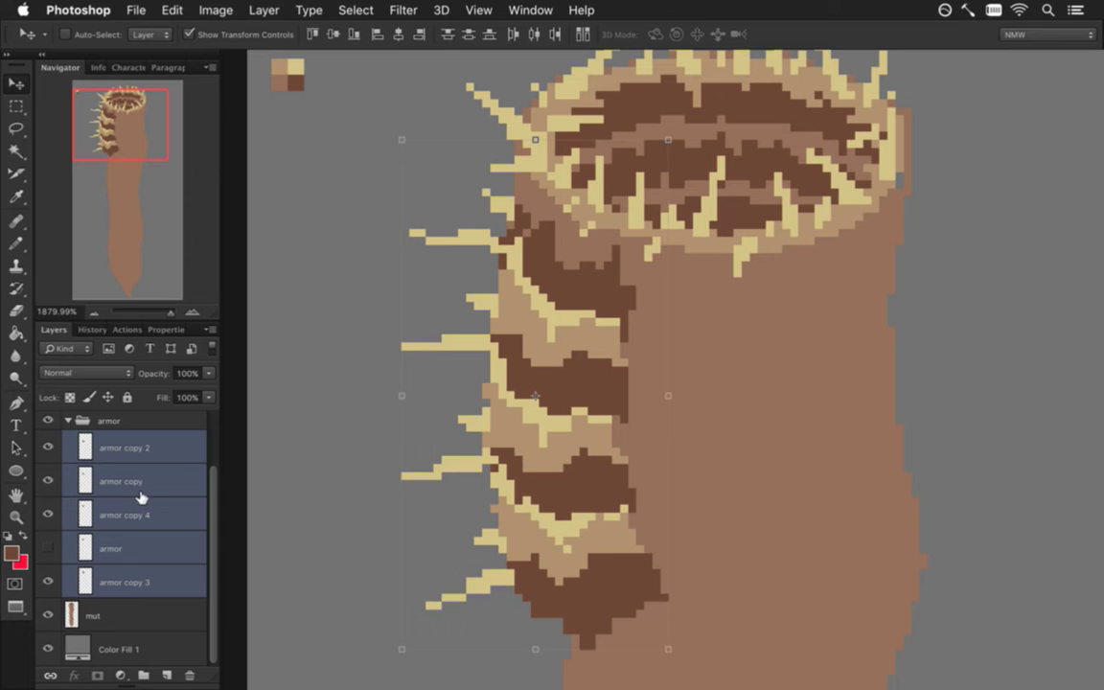
{"action": "left_click", "coordinate": [115, 548]}
{"action": "left_click", "coordinate": [49, 548]}
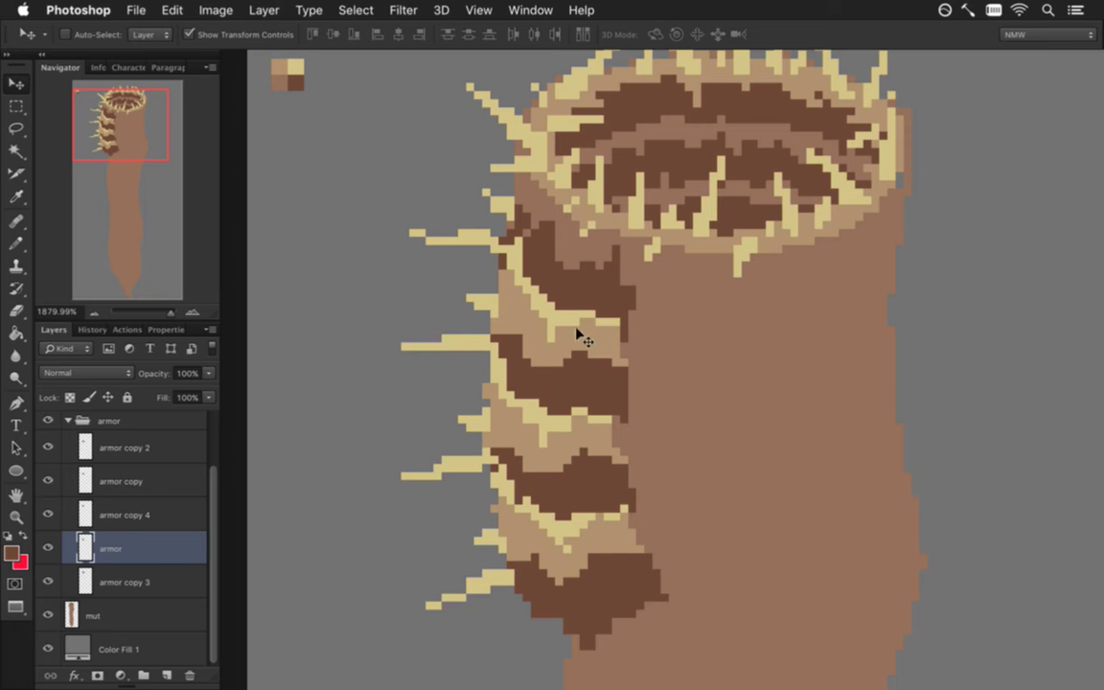
{"action": "key", "text": "ctrl+t"}
{"action": "left_click_drag", "start_coordinate": [570, 442], "coordinate": [589, 416]}
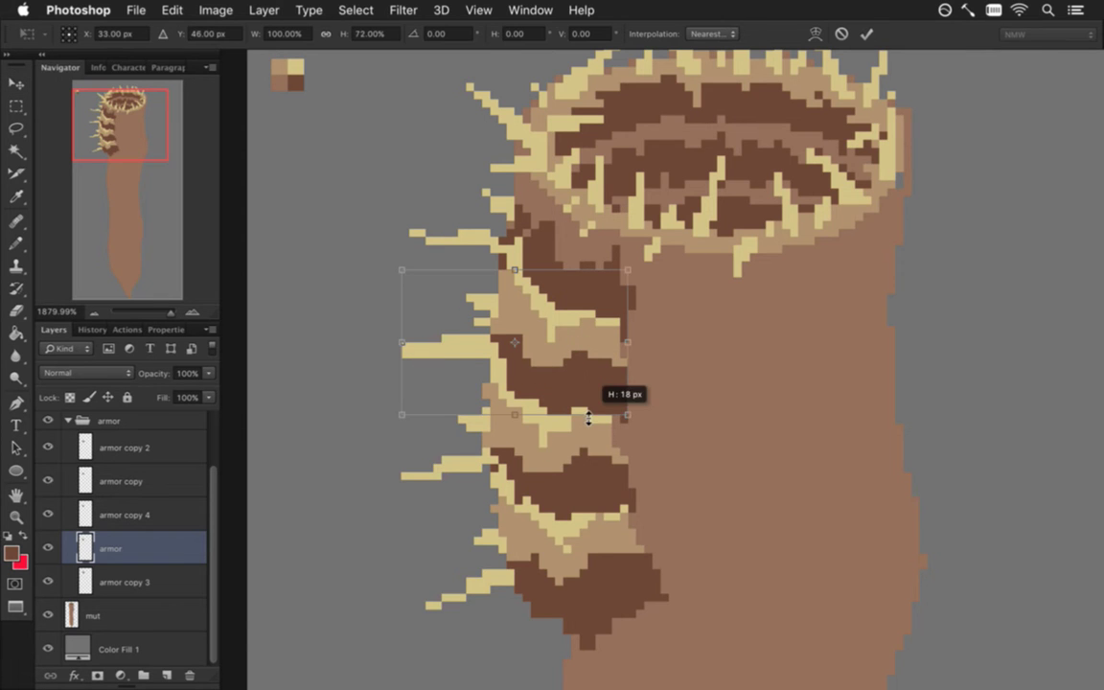
{"action": "left_click", "coordinate": [843, 34]}
Copy the armor plate onto the log's right side and flip the copy horizontally
{"action": "left_click_drag", "start_coordinate": [552, 299], "coordinate": [817, 333]}
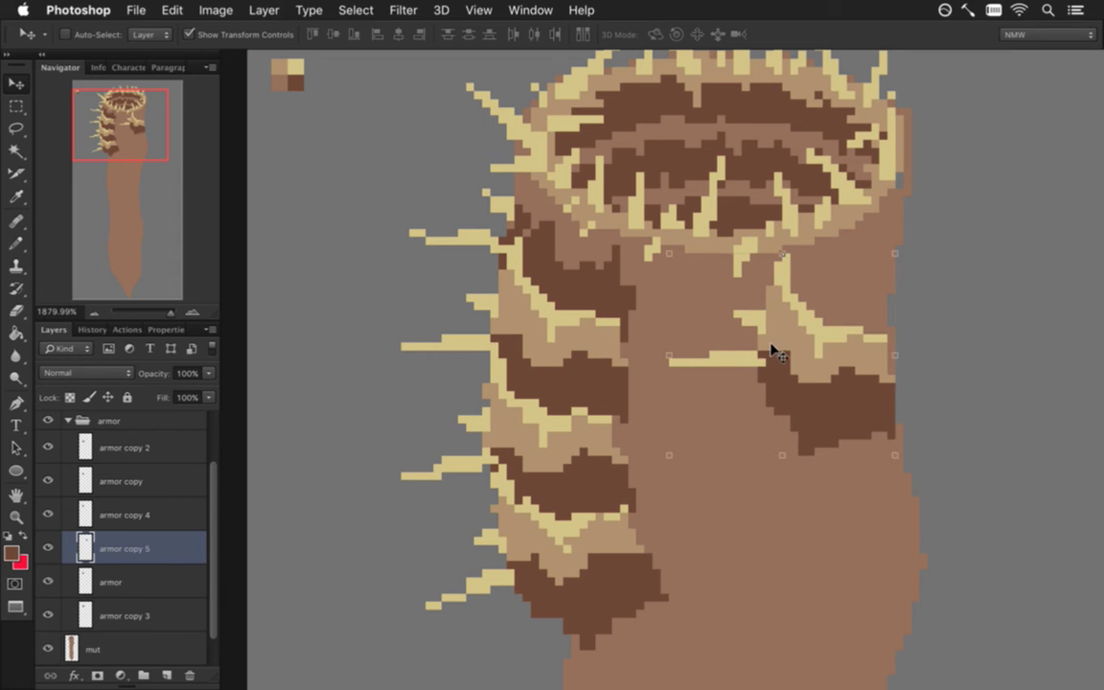
{"action": "left_click", "coordinate": [898, 357]}
{"action": "right_click", "coordinate": [860, 353]}
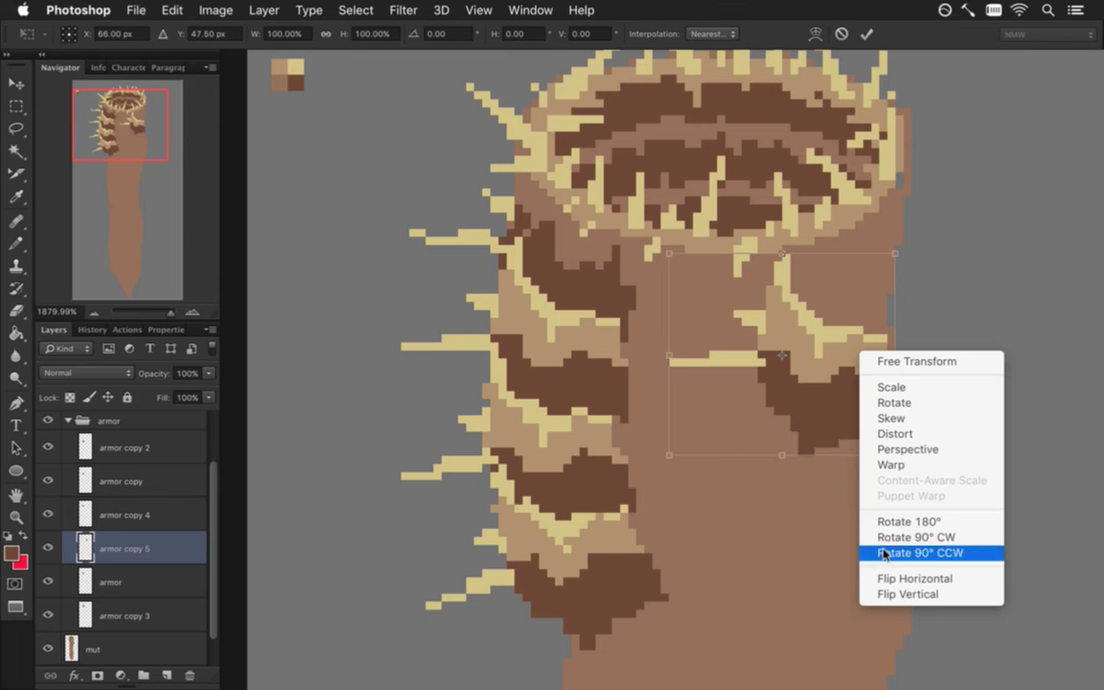
{"action": "left_click", "coordinate": [905, 577]}
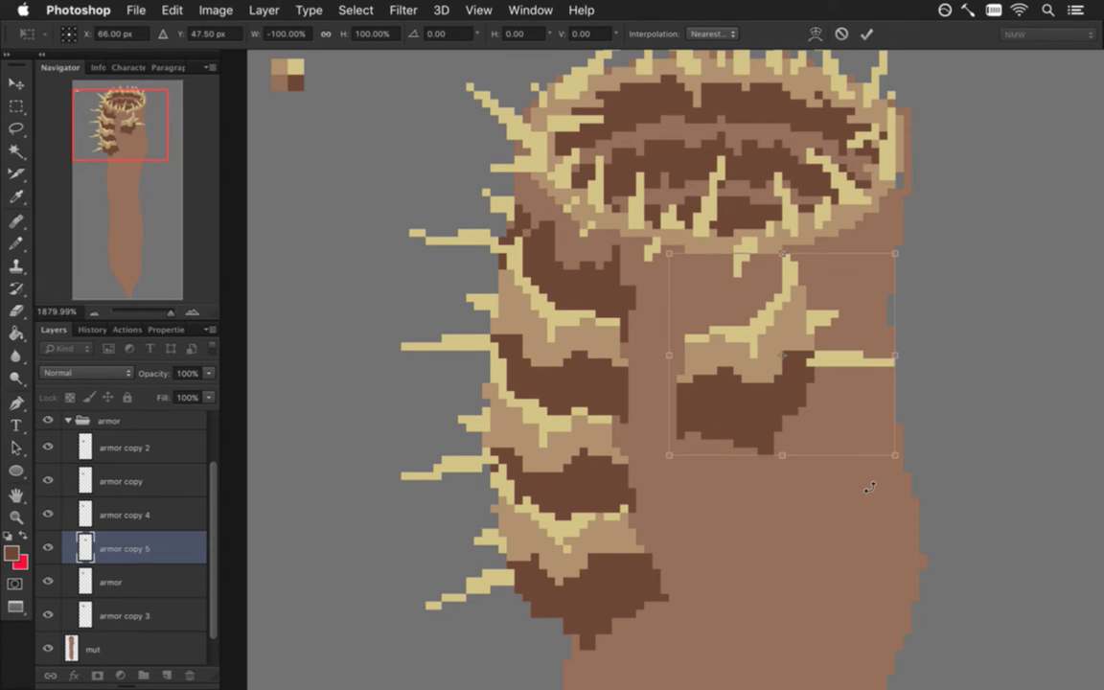
{"action": "key", "text": "Return"}
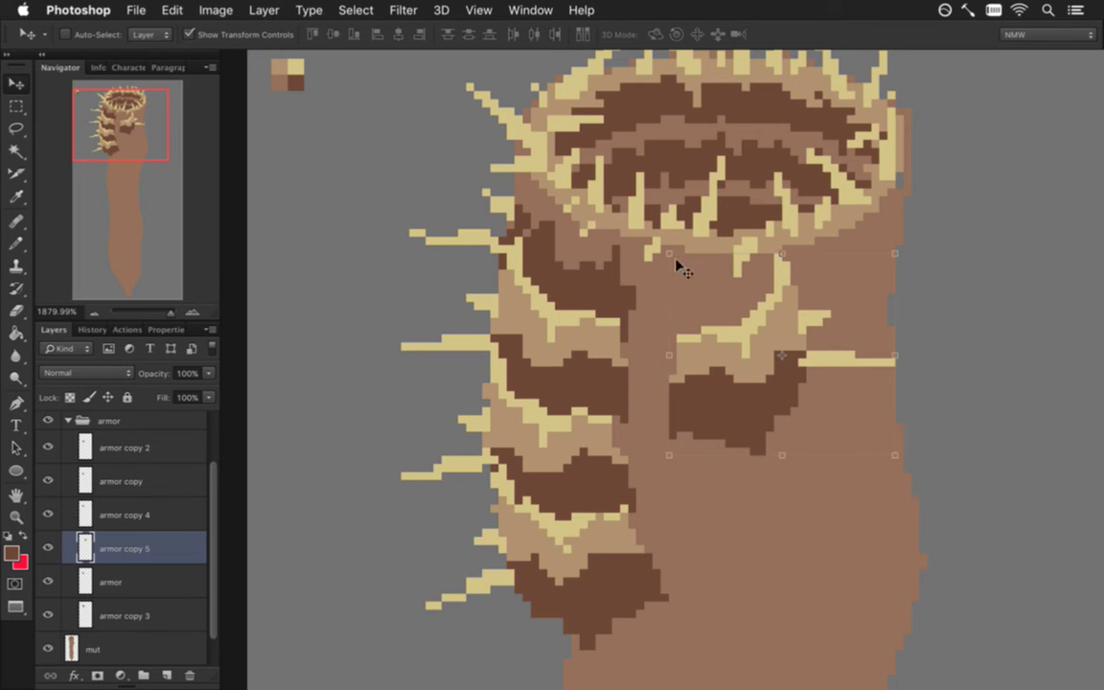
Position the flipped plate against the log's right edge directly under the rim, with its spikes pointing outward
{"action": "left_click_drag", "start_coordinate": [733, 330], "coordinate": [866, 255]}
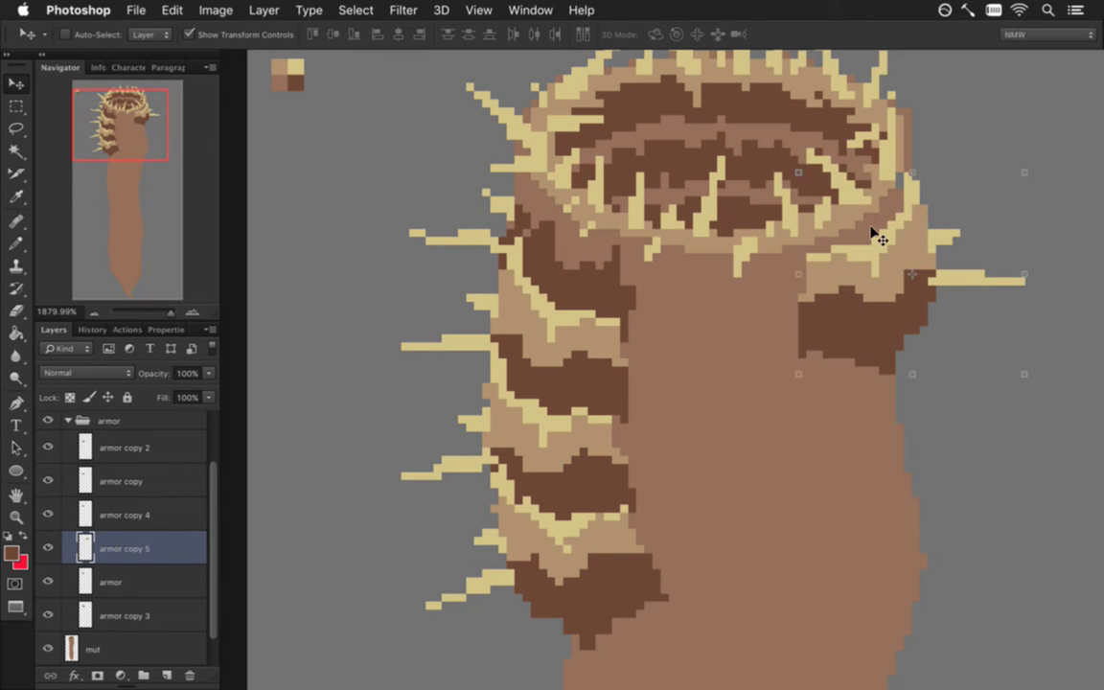
{"action": "key", "text": "Left"}
{"action": "key", "text": "Up"}
{"action": "key", "text": "Left"}
{"action": "key", "text": "Up"}
{"action": "key", "text": "Up"}
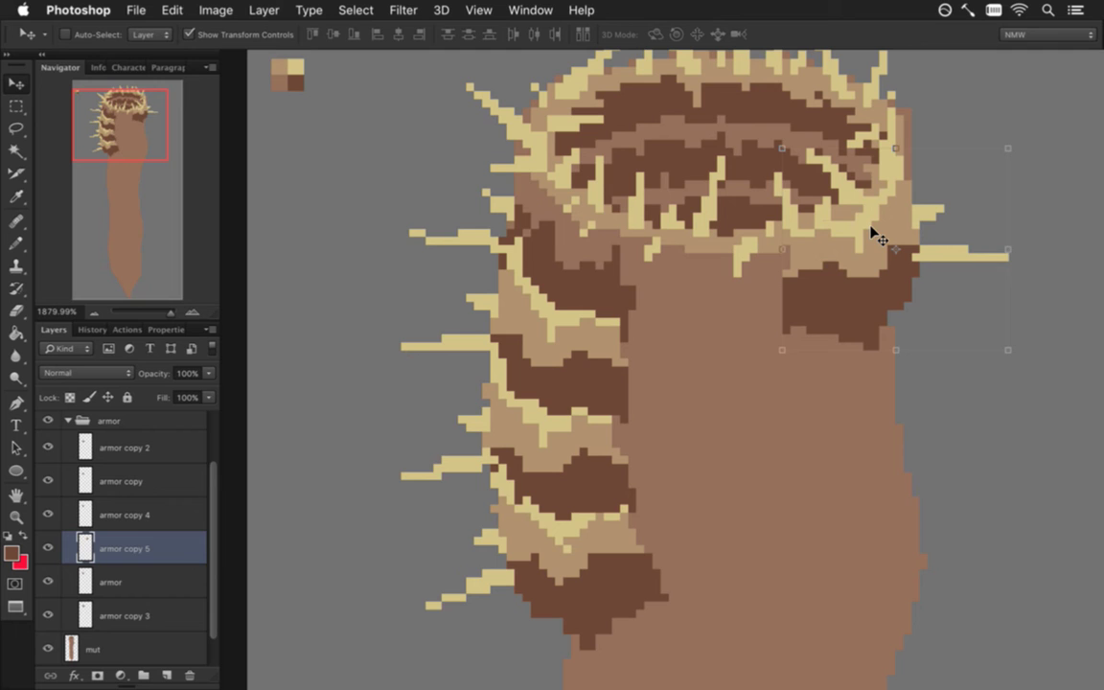
{"action": "key", "text": "Right"}
{"action": "key", "text": "Left"}
{"action": "key", "text": "Right"}
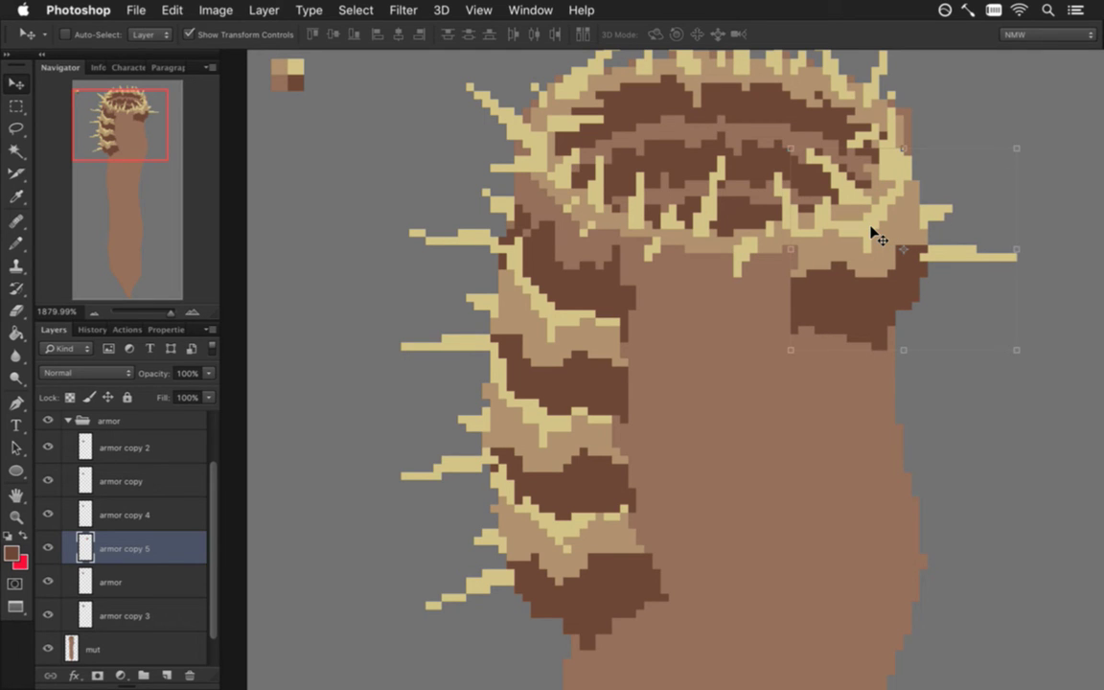
{"action": "key", "text": "Left"}
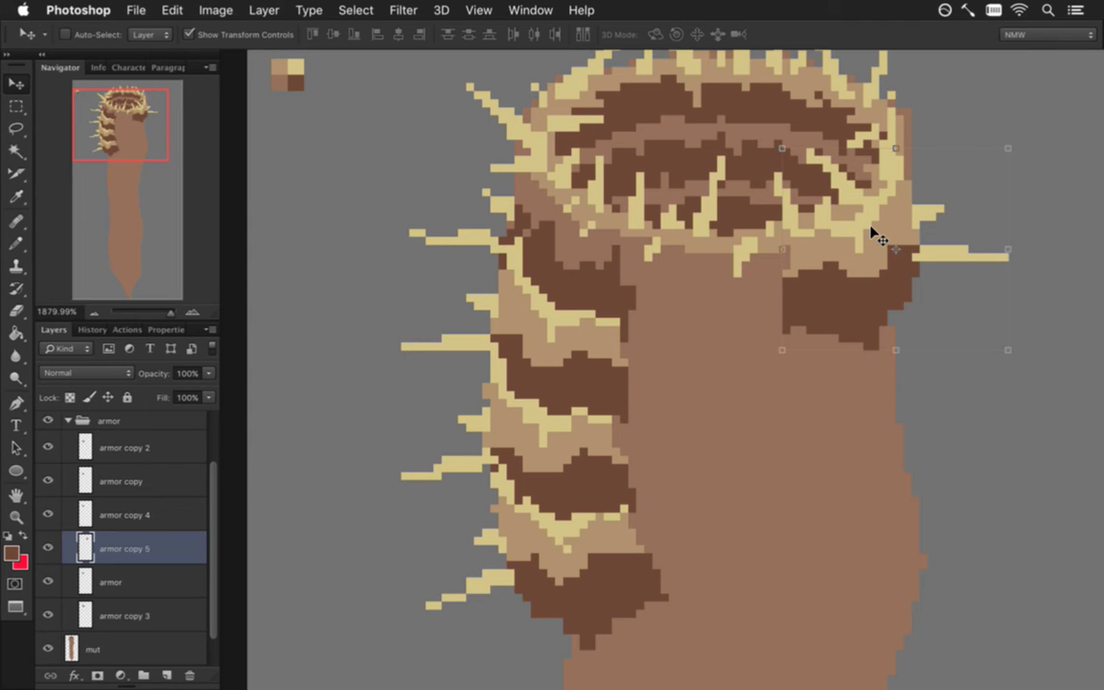
Move the flipped plate's layer to the bottom of the armor group and rename it armorR
{"action": "left_click_drag", "start_coordinate": [94, 548], "coordinate": [123, 620]}
{"action": "double_click", "coordinate": [121, 616]}
{"action": "type", "text": "a"}
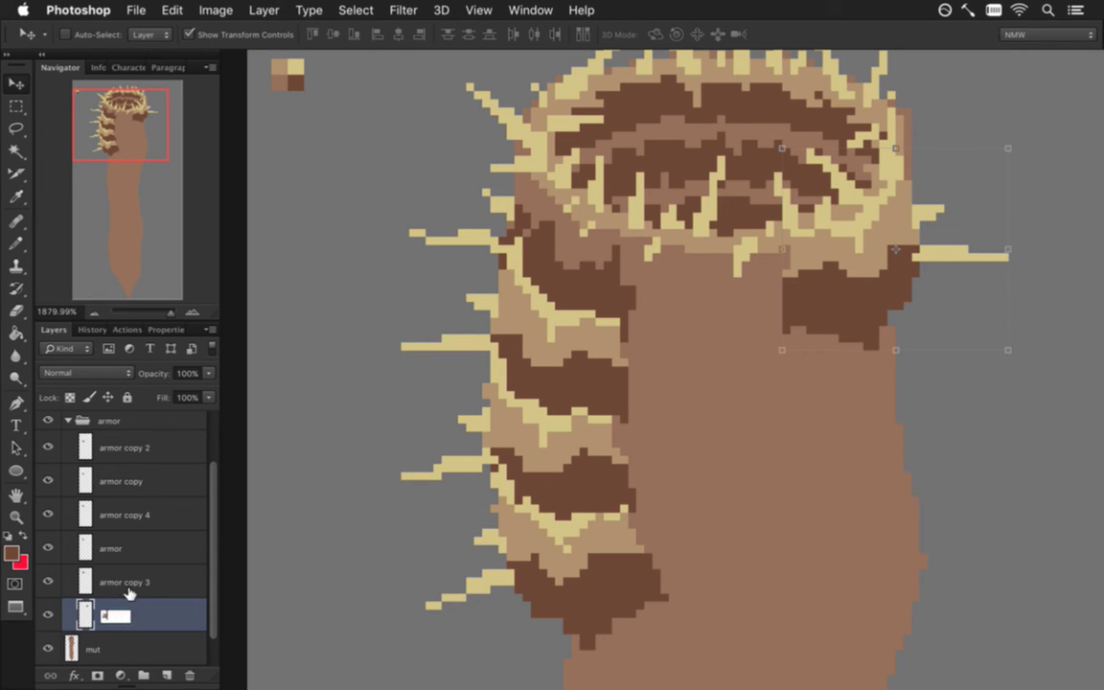
{"action": "type", "text": "rmorR"}
{"action": "key", "text": "Return"}
Duplicate the armorR layer and place the copy just below the first right-side plate, shifted slightly outward
{"action": "key", "text": "super+j"}
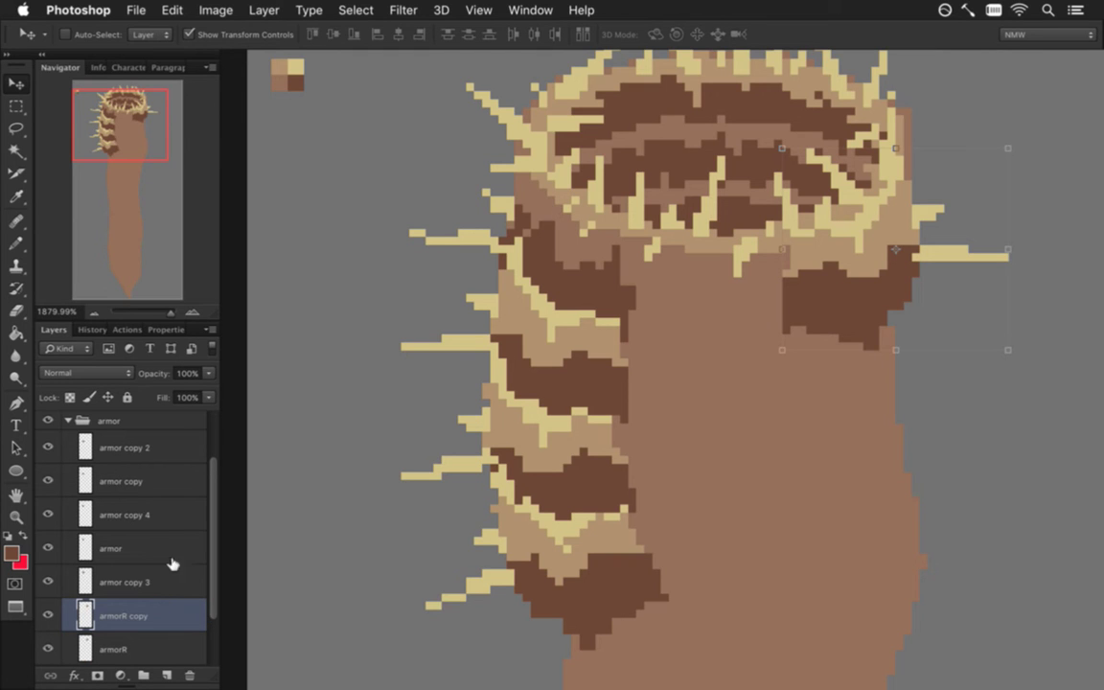
{"action": "left_click_drag", "start_coordinate": [841, 251], "coordinate": [859, 373]}
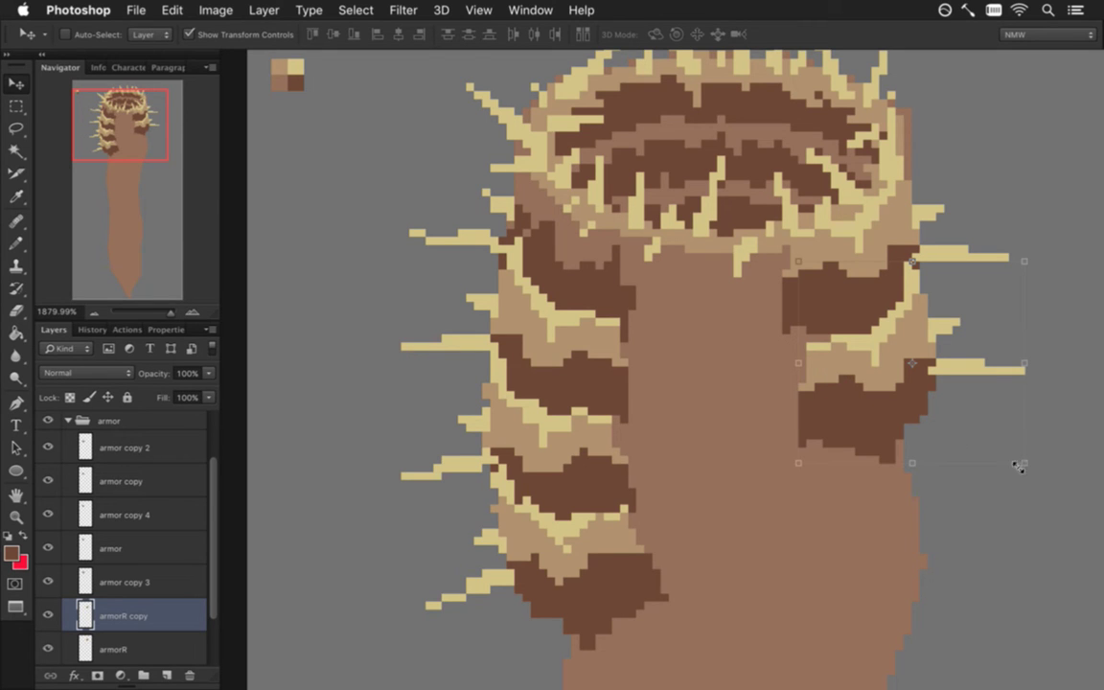
Rotate the second right-side armor plate slightly clockwise and nudge it into line under the first plate
{"action": "key", "text": "ctrl+t"}
{"action": "left_click_drag", "start_coordinate": [1029, 469], "coordinate": [1014, 485]}
{"action": "key", "text": "Return"}
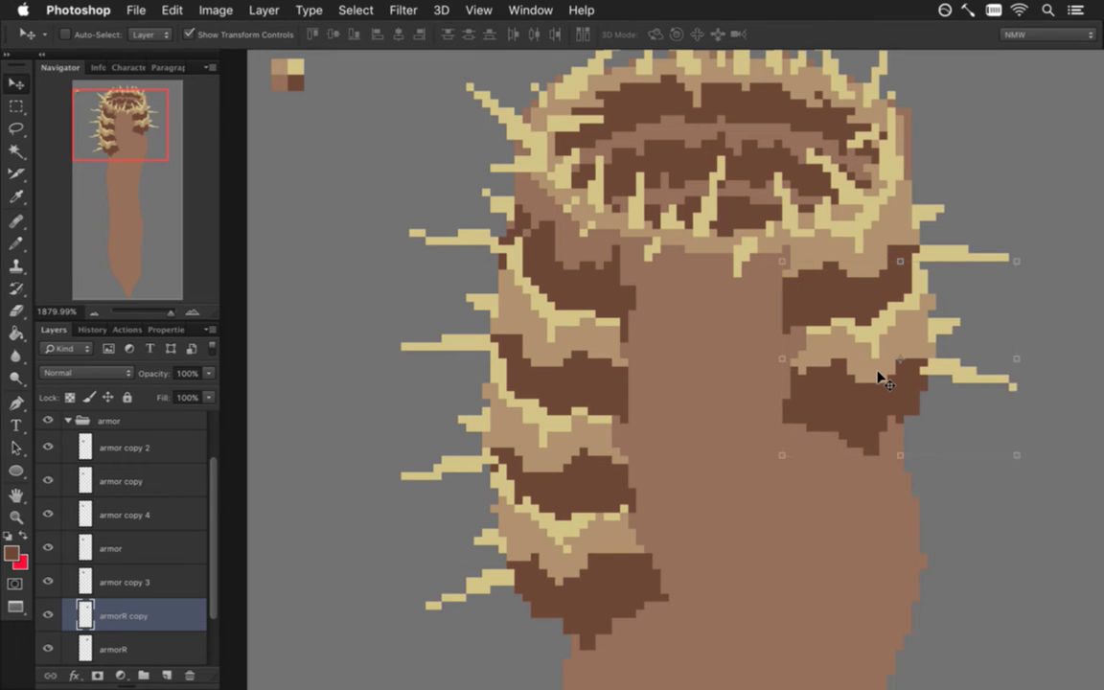
{"action": "key", "text": "Left"}
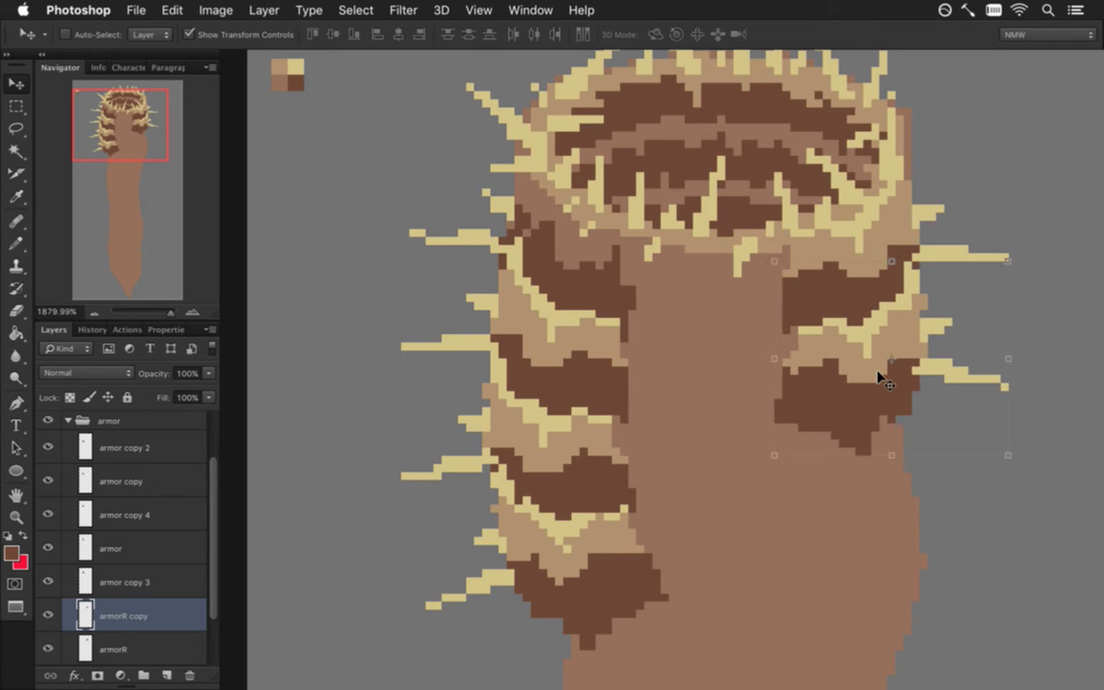
{"action": "key", "text": "Right"}
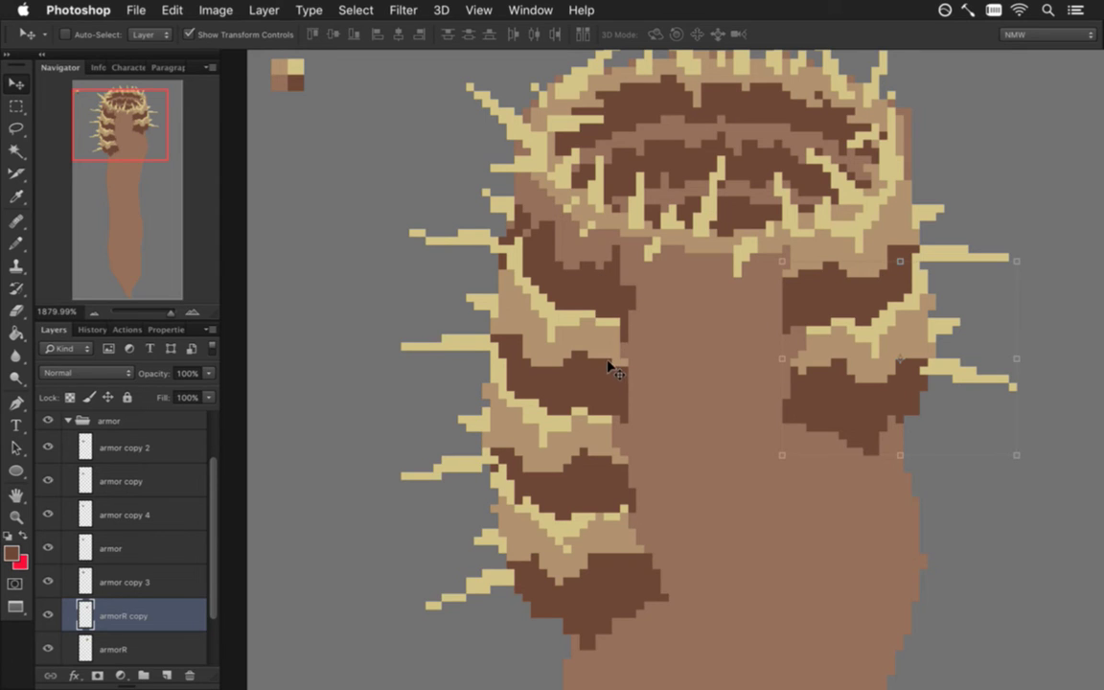
{"action": "key", "text": "m"}
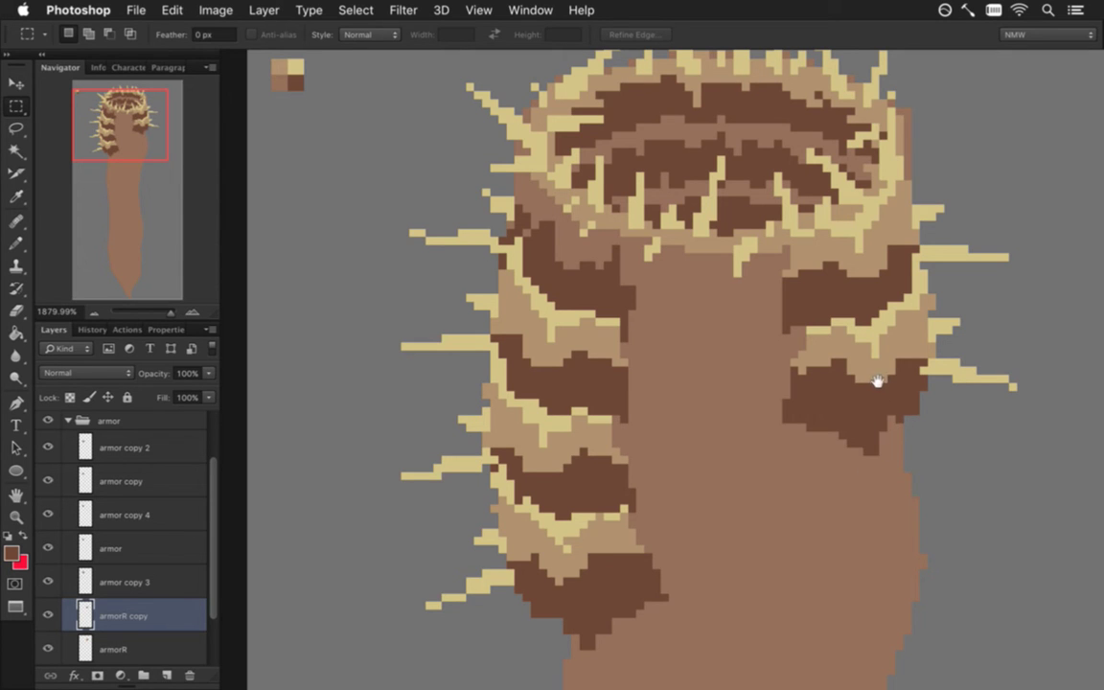
Duplicate the armorR layer and place the copy under the second right-side plate as a third plate
{"action": "mouse_move", "coordinate": [894, 354]}
{"action": "left_mouse_down"}
{"action": "mouse_move", "coordinate": [875, 375]}
{"action": "mouse_move", "coordinate": [876, 357]}
{"action": "left_mouse_up"}
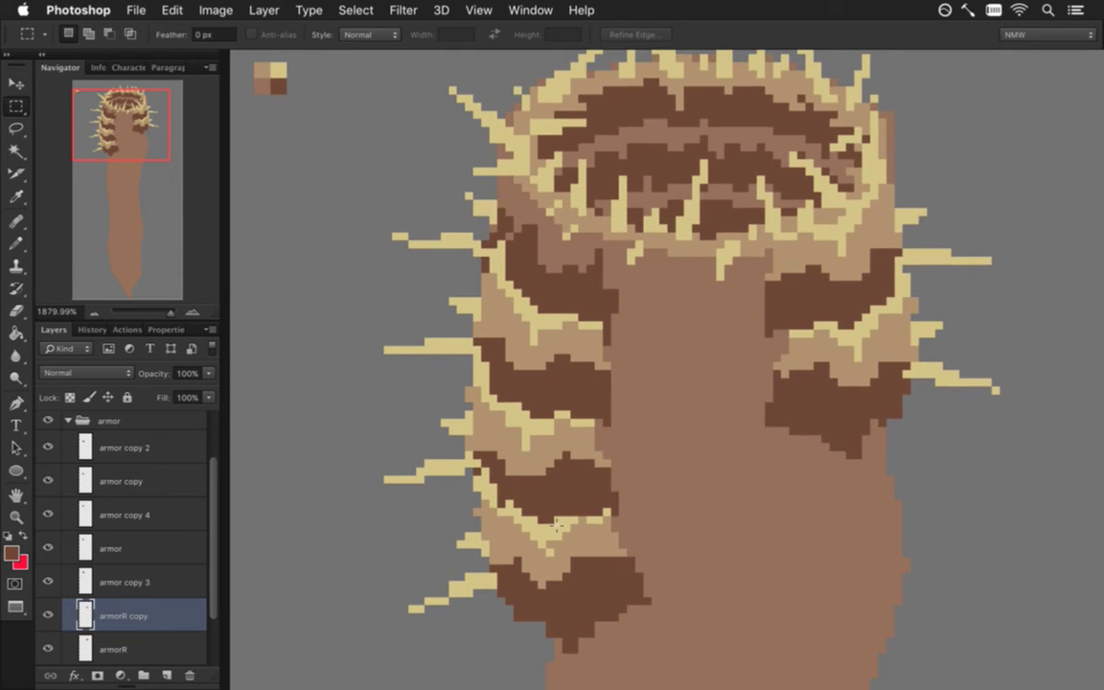
{"action": "left_click_drag", "start_coordinate": [212, 594], "coordinate": [211, 592]}
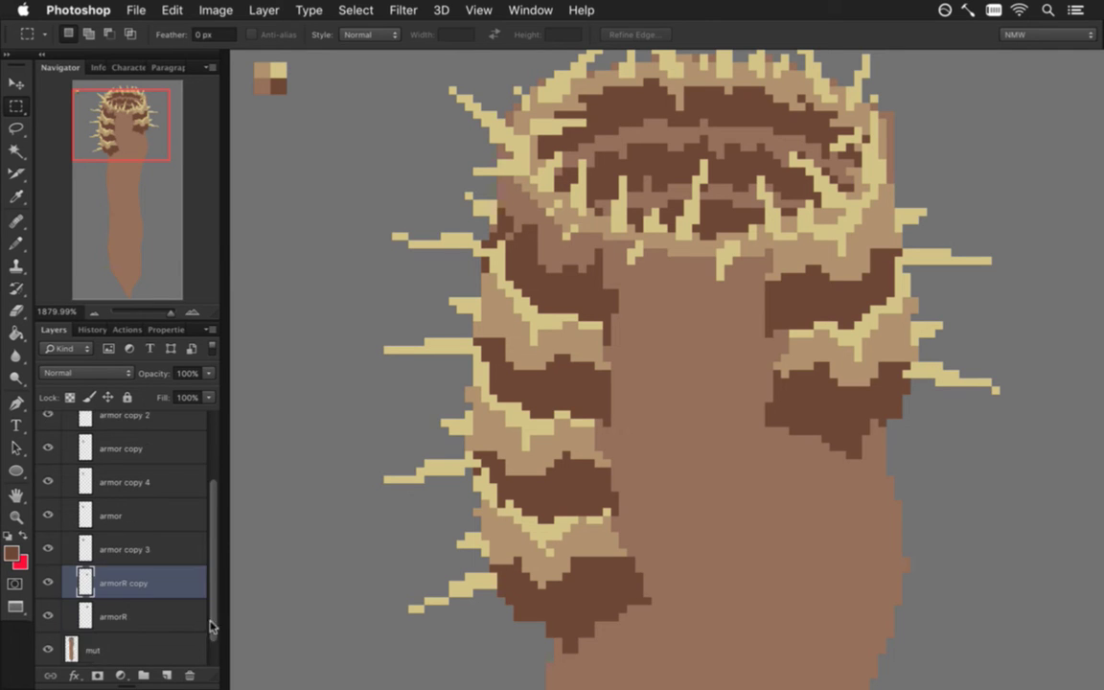
{"action": "scroll", "coordinate": [135, 603], "scroll_direction": "down", "scroll_amount": 1}
{"action": "left_click", "coordinate": [132, 613]}
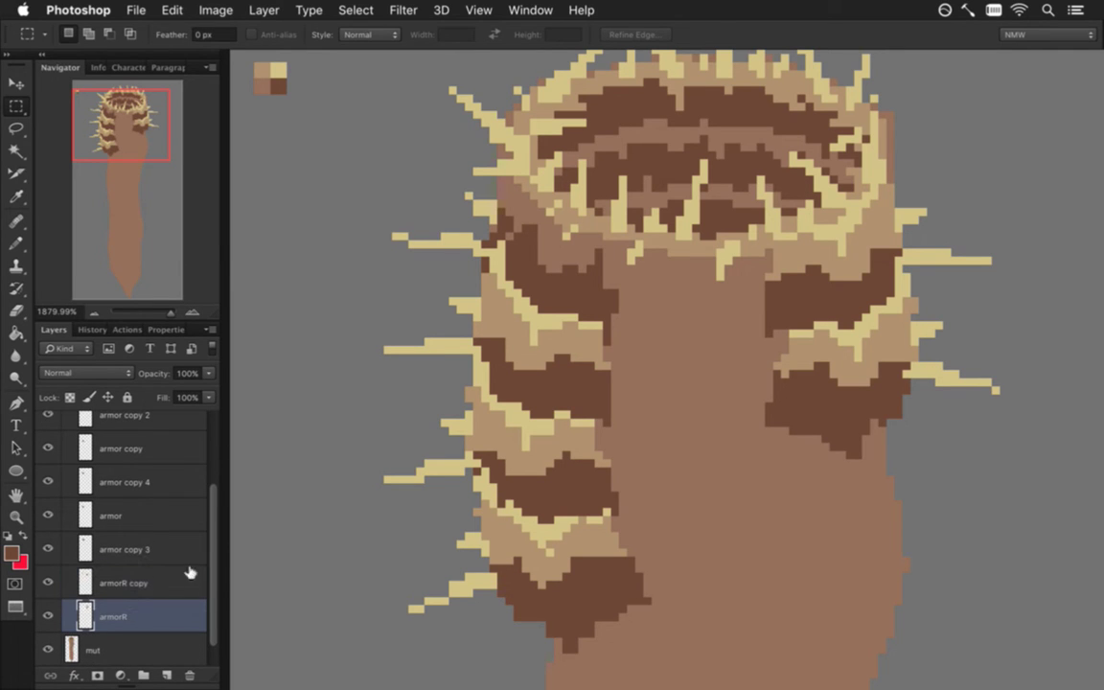
{"action": "key", "text": "v"}
{"action": "left_click_drag", "start_coordinate": [833, 271], "coordinate": [843, 489]}
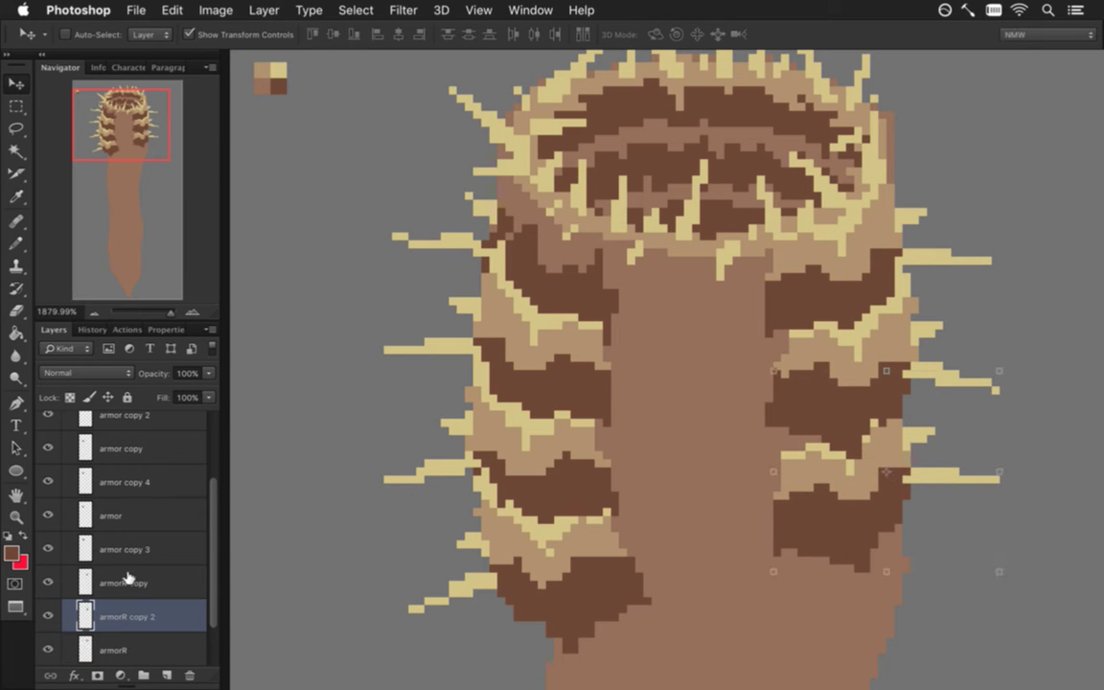
Move the armorR copy 2 layer directly below the armor layer and rotate its plate about 12° clockwise
{"action": "scroll", "coordinate": [182, 522], "scroll_direction": "down", "scroll_amount": 2}
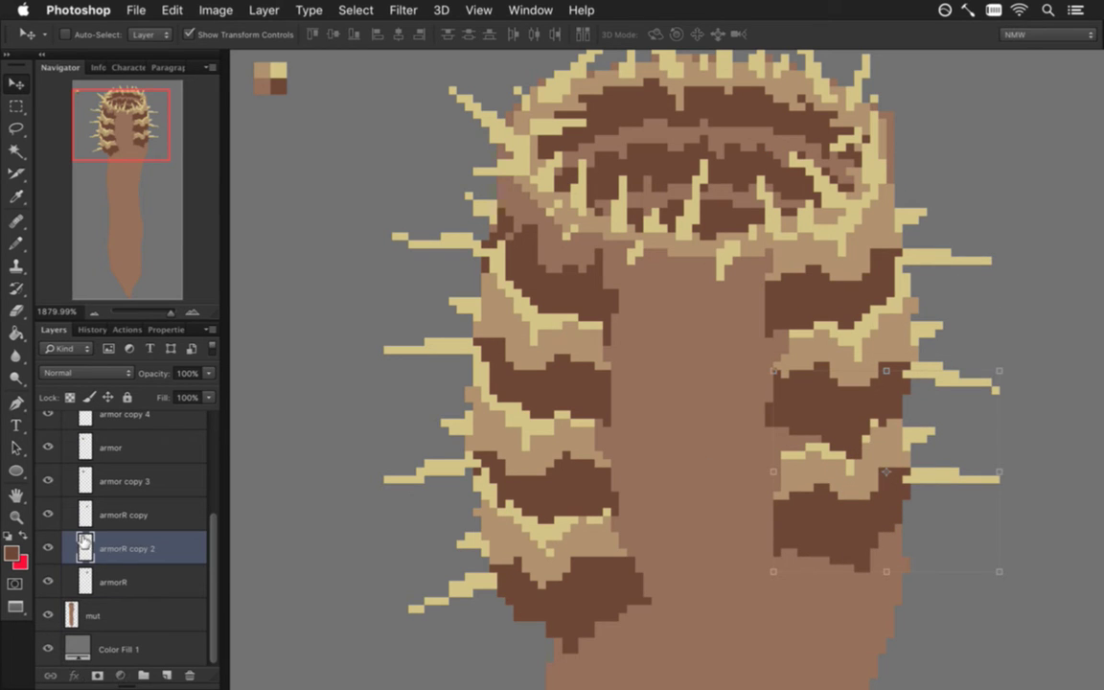
{"action": "left_click_drag", "start_coordinate": [84, 541], "coordinate": [106, 458]}
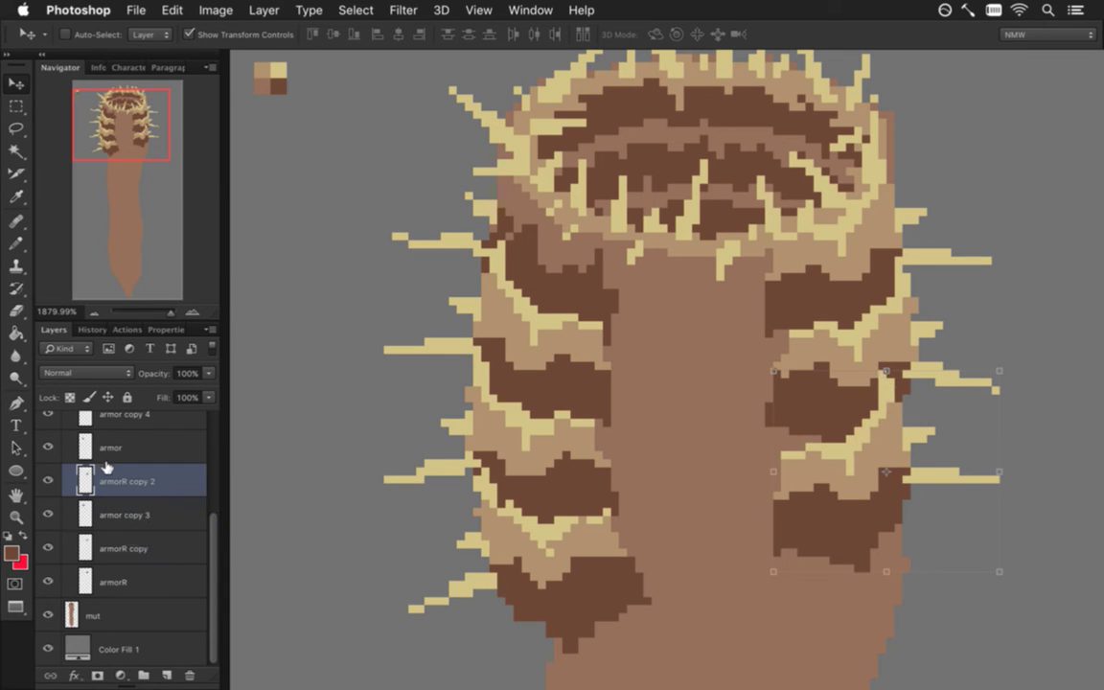
{"action": "left_click_drag", "start_coordinate": [1023, 535], "coordinate": [1001, 570]}
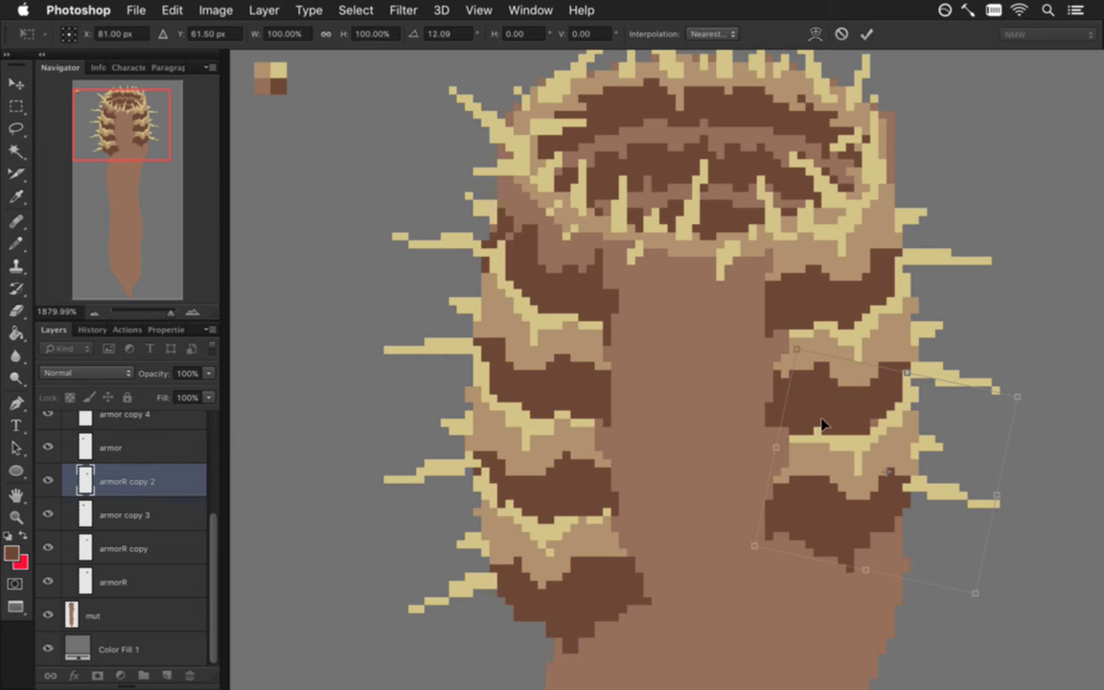
{"action": "key", "text": "Right"}
{"action": "key", "text": "Left"}
{"action": "key", "text": "Return"}
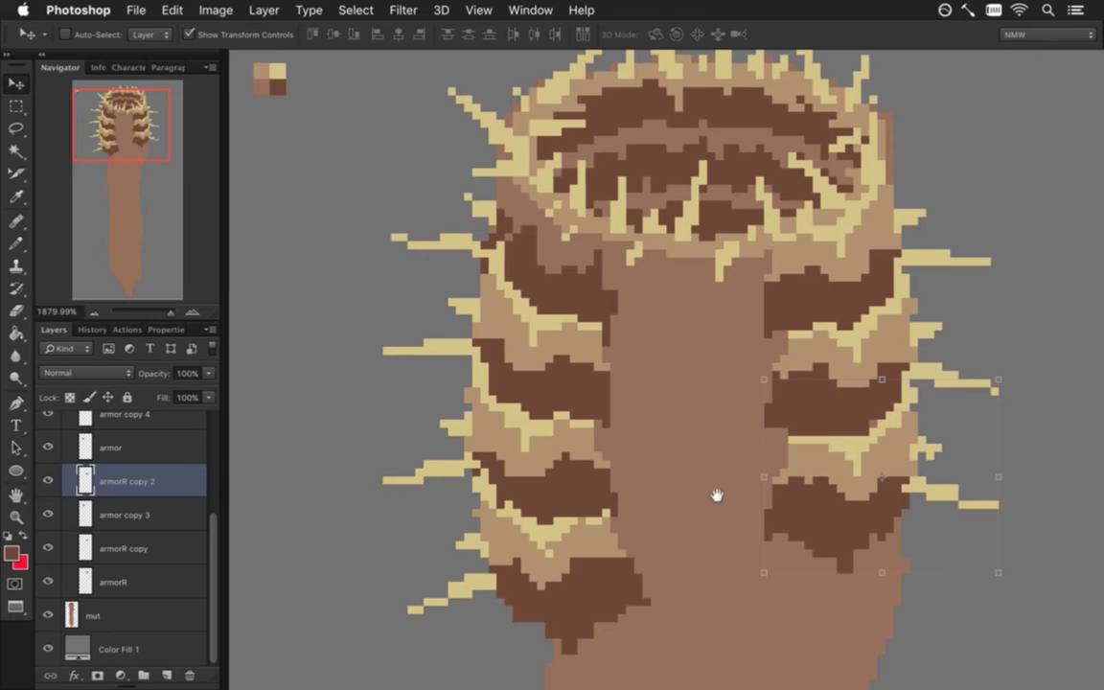
Duplicate the third right-side plate, place the copy directly below it and rotate it slightly clockwise
{"action": "left_click_drag", "start_coordinate": [719, 532], "coordinate": [715, 456]}
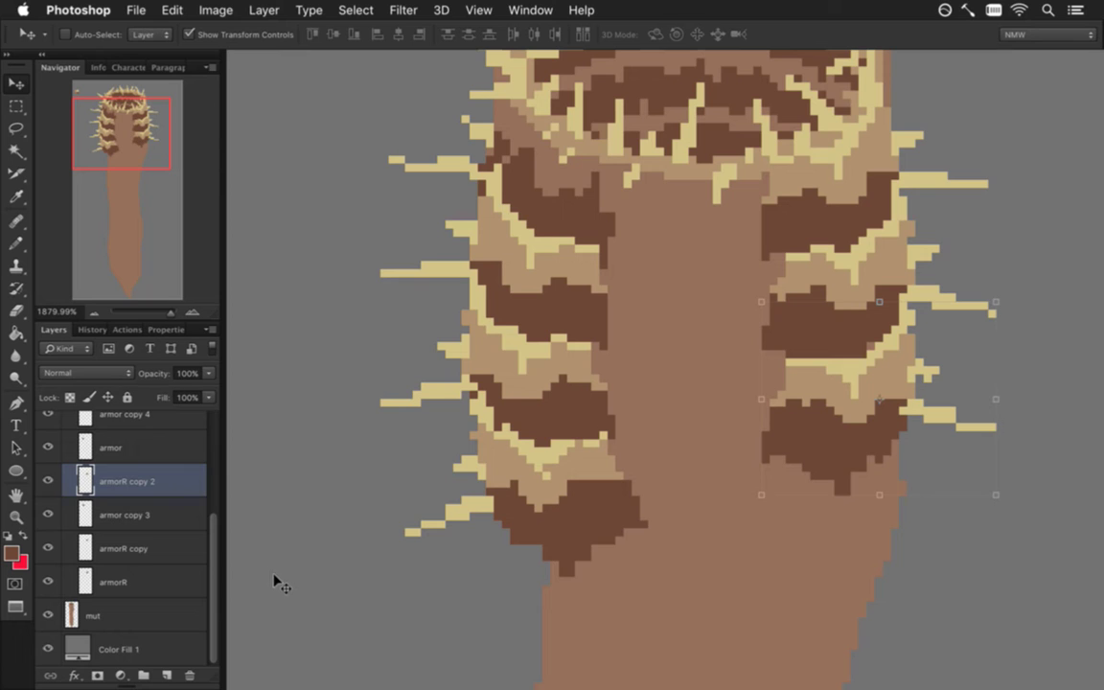
{"action": "key", "text": "super+j"}
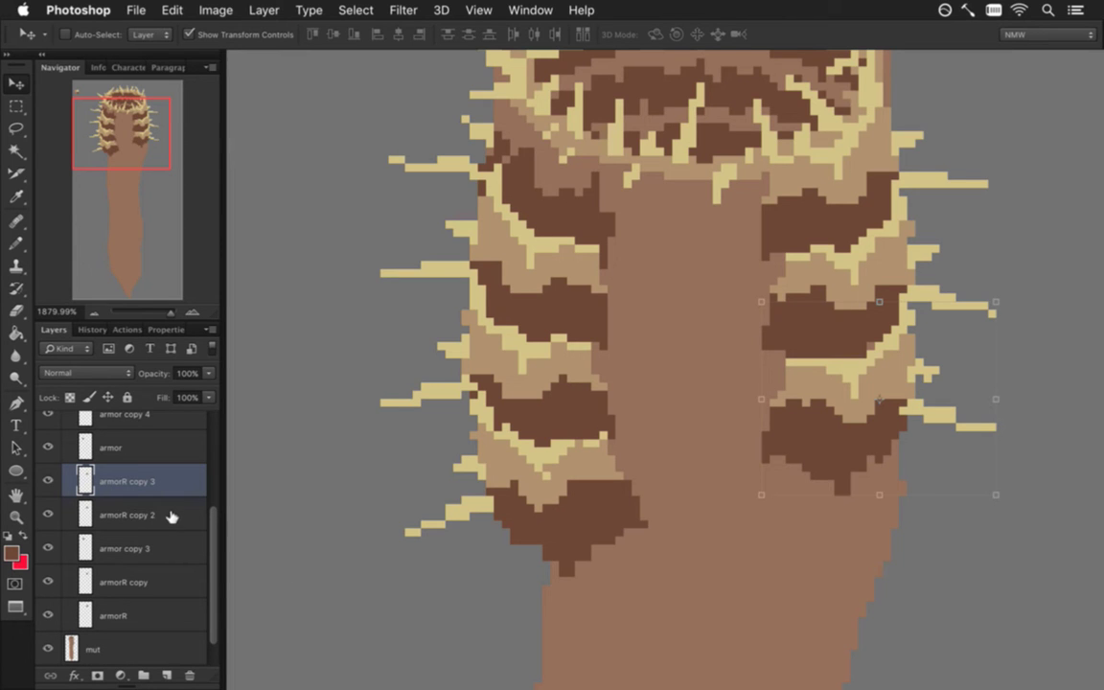
{"action": "left_click_drag", "start_coordinate": [812, 401], "coordinate": [819, 511]}
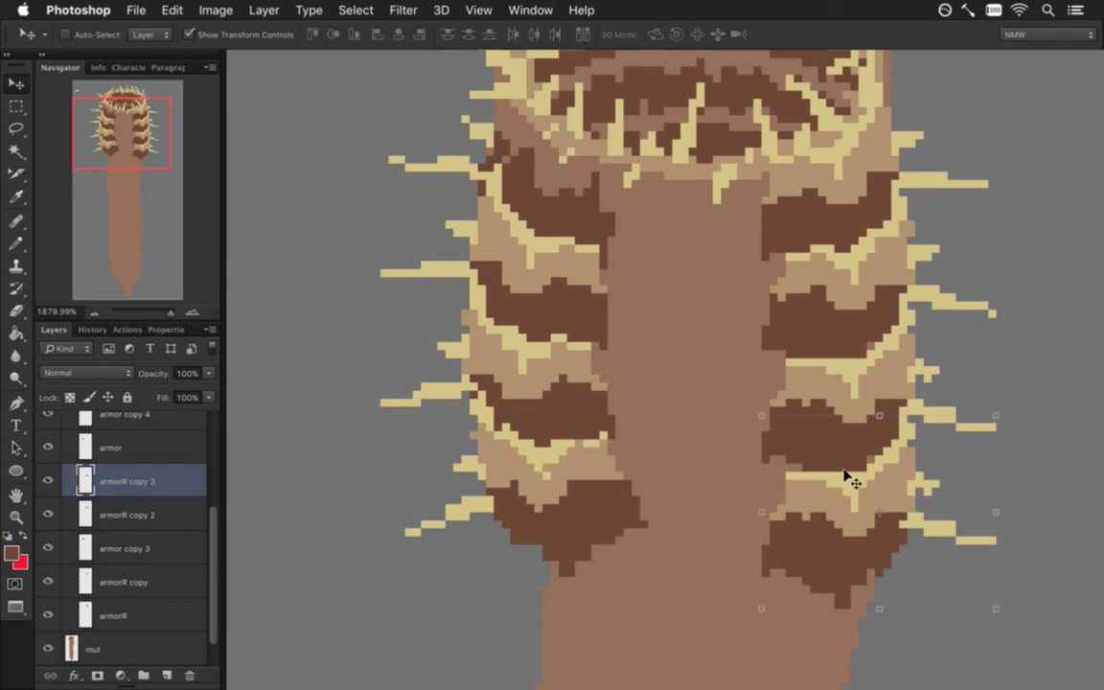
{"action": "mouse_move", "coordinate": [1007, 396]}
{"action": "left_mouse_down"}
{"action": "mouse_move", "coordinate": [997, 377]}
{"action": "mouse_move", "coordinate": [1005, 382]}
{"action": "left_mouse_up"}
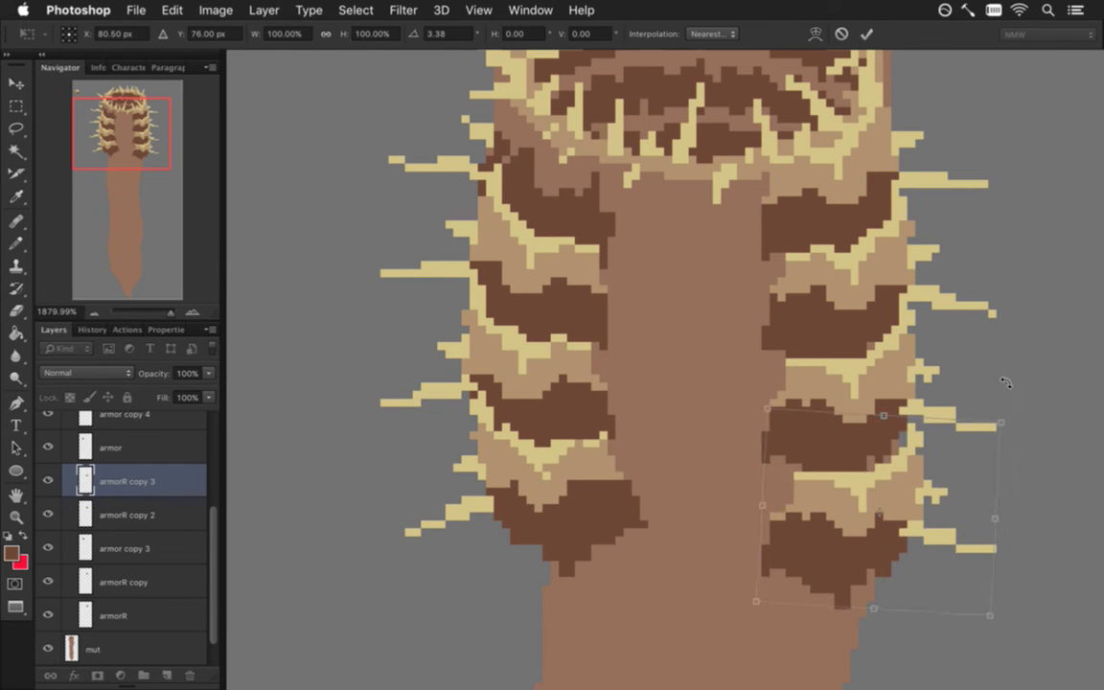
{"action": "key", "text": "Escape"}
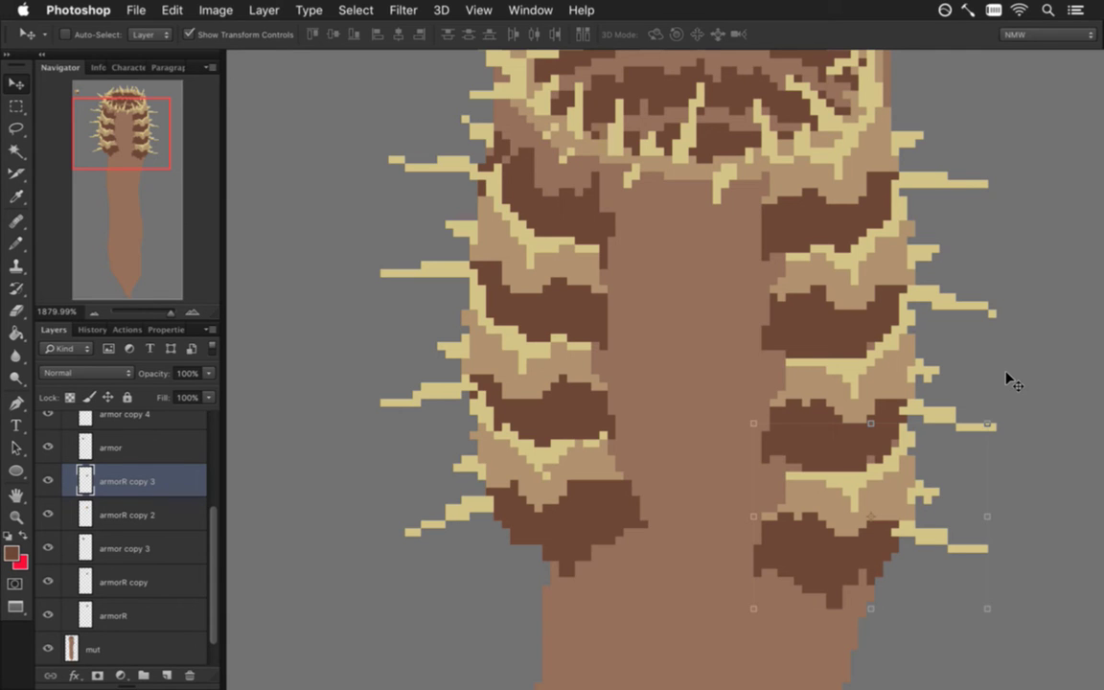
{"action": "key", "text": "m"}
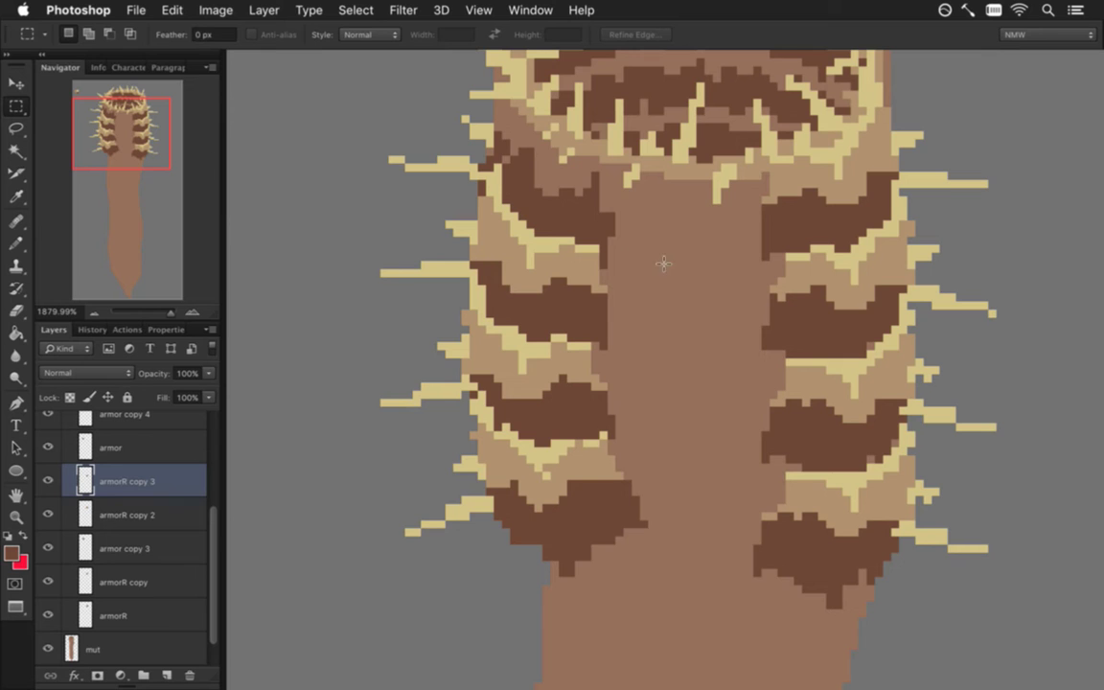
Duplicate the armorR layer of the top right-side plate and hide the original
{"action": "left_click_drag", "start_coordinate": [604, 231], "coordinate": [602, 399]}
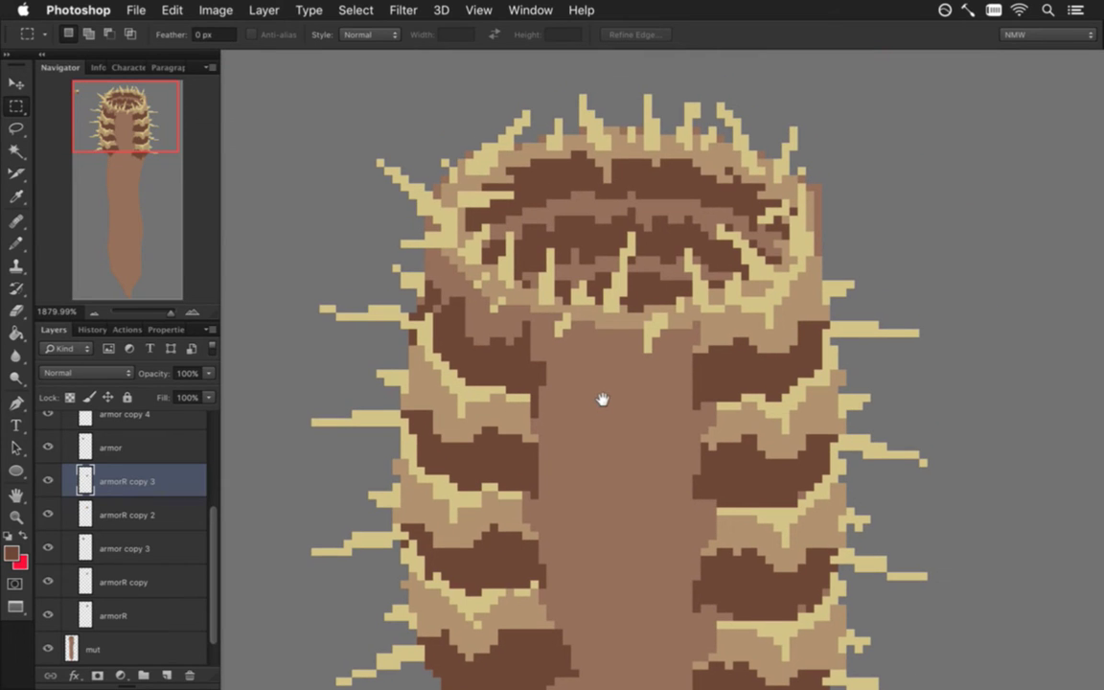
{"action": "left_click", "coordinate": [113, 616]}
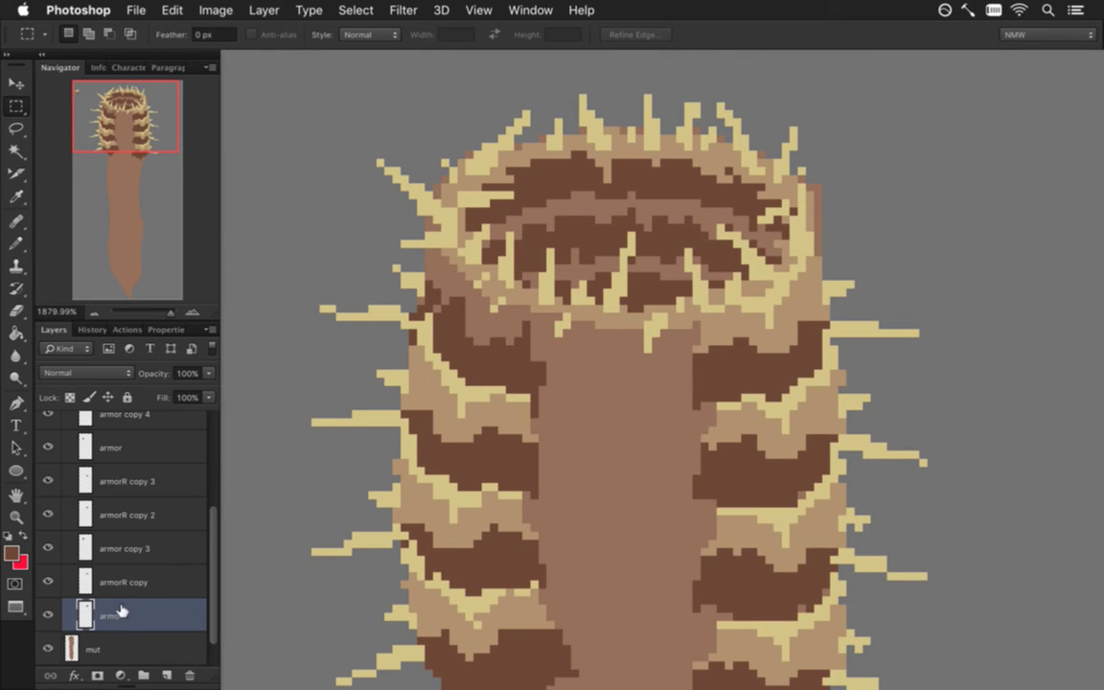
{"action": "key", "text": "ctrl+j"}
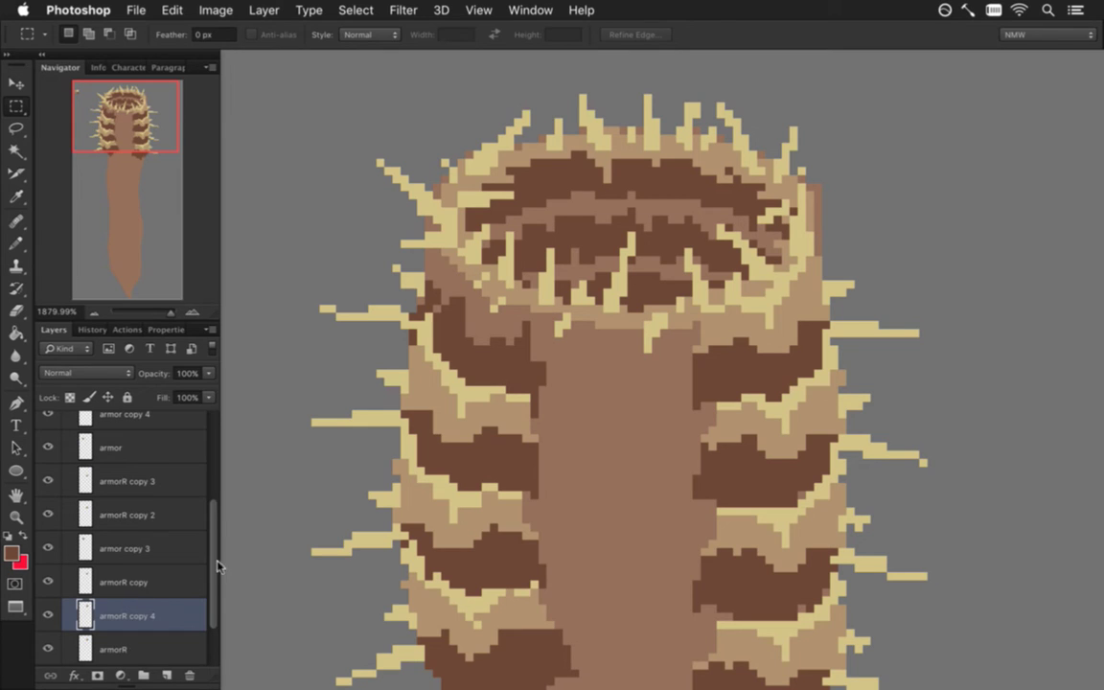
{"action": "scroll", "coordinate": [217, 565], "scroll_direction": "down", "scroll_amount": 2}
{"action": "left_click", "coordinate": [48, 582]}
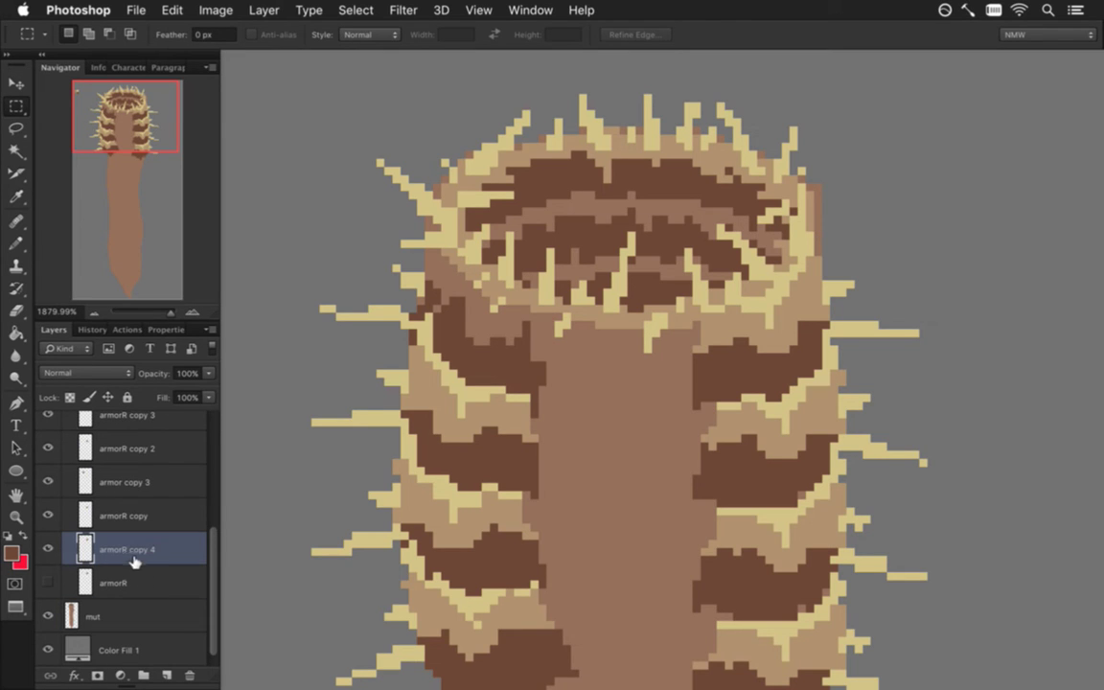
Recolor the copied plate's light area below the rim with the log's mid brown and add dark brown points rising into it
{"action": "key", "text": "e"}
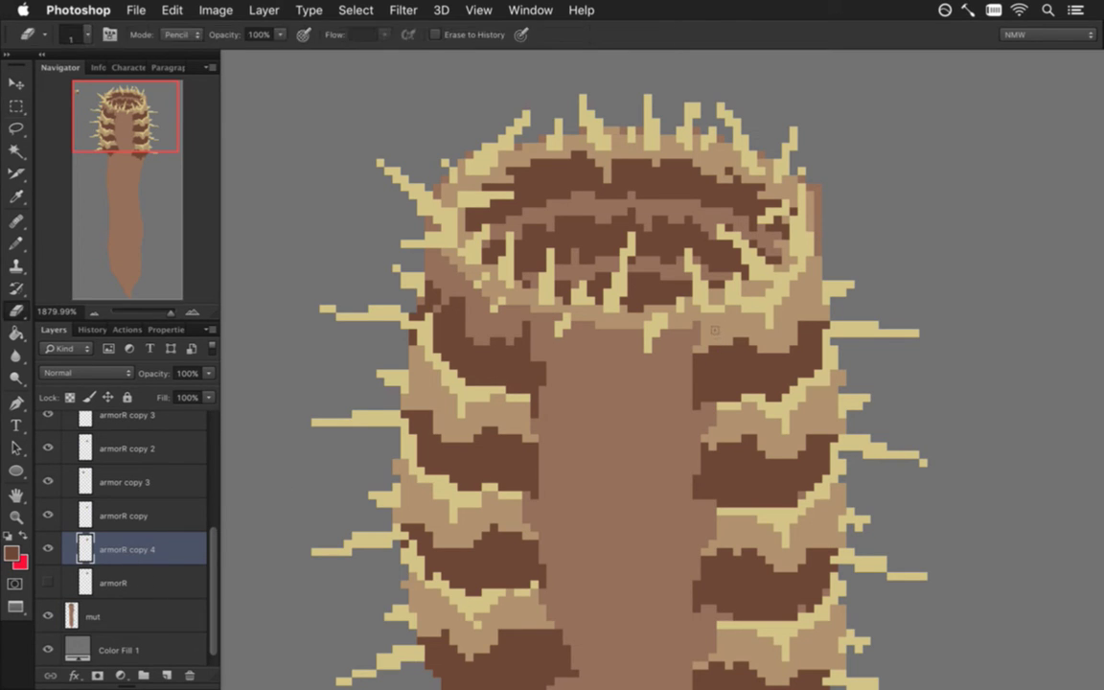
{"action": "mouse_move", "coordinate": [749, 320]}
{"action": "left_mouse_down"}
{"action": "mouse_move", "coordinate": [778, 300]}
{"action": "mouse_move", "coordinate": [781, 311]}
{"action": "mouse_move", "coordinate": [809, 260]}
{"action": "left_mouse_up"}
{"action": "key", "text": "i"}
{"action": "left_click", "coordinate": [612, 316]}
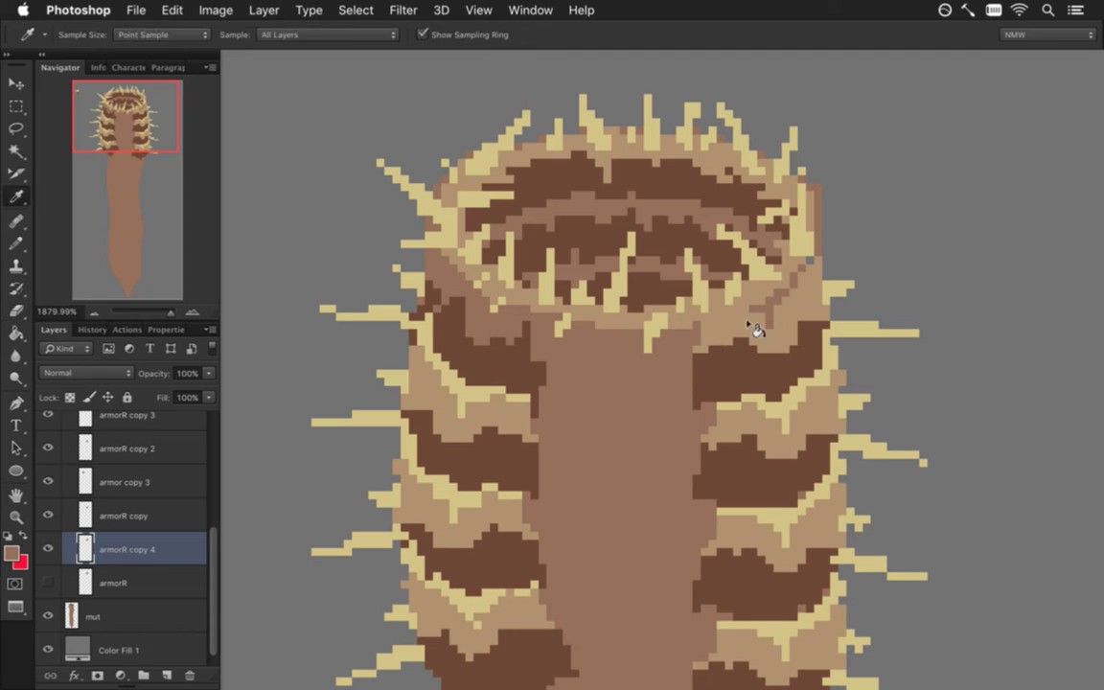
{"action": "key", "text": "g"}
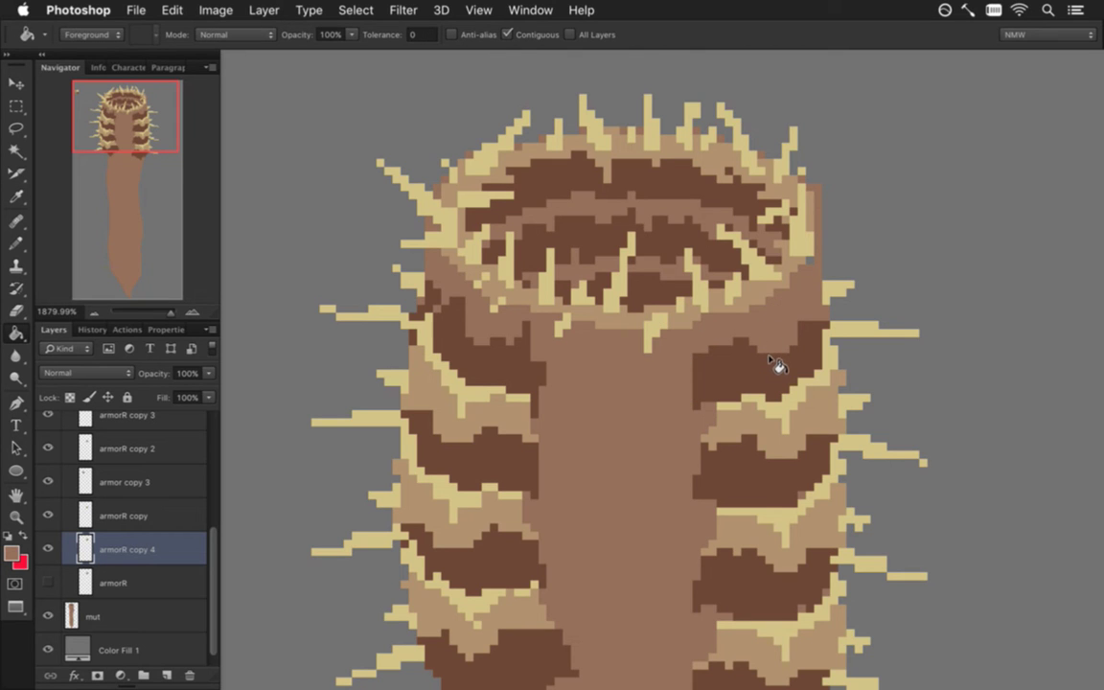
{"action": "key", "text": "i"}
{"action": "key", "text": "b"}
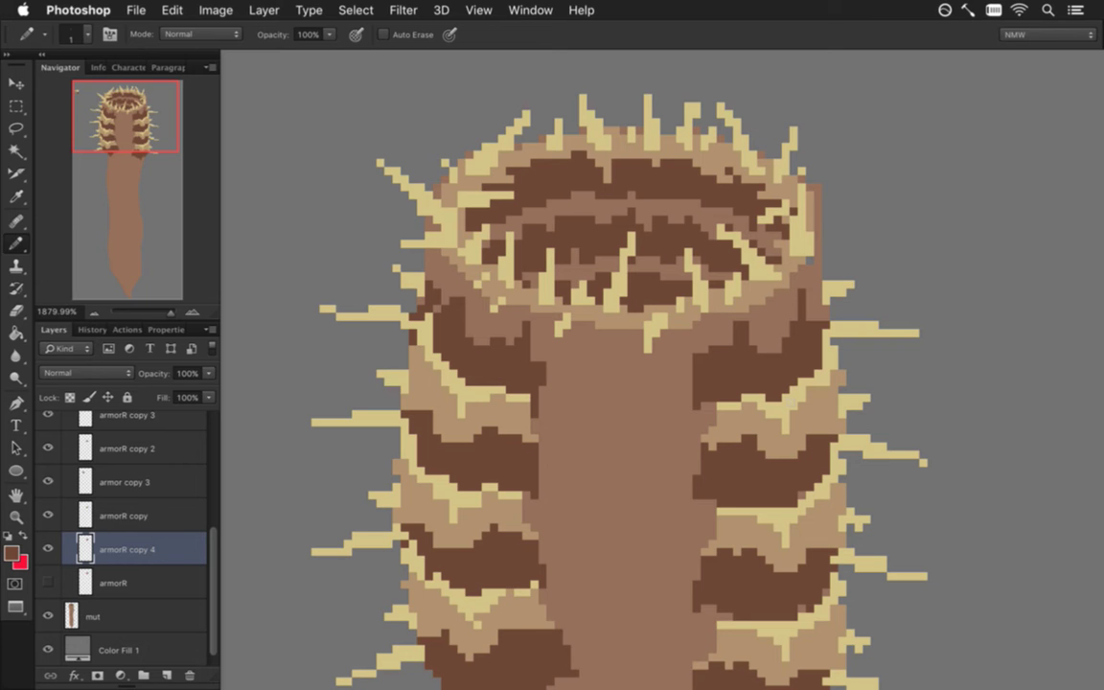
Add a new layer directly above the mut layer and name it skin armor
{"action": "left_click_drag", "start_coordinate": [695, 431], "coordinate": [685, 289]}
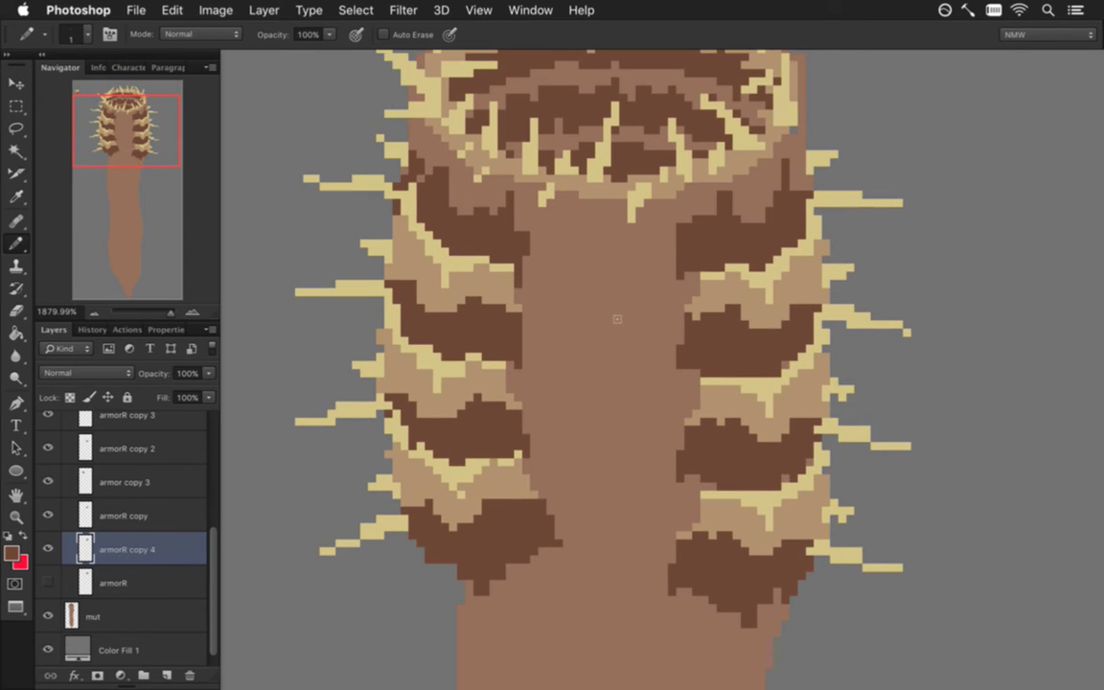
{"action": "left_click", "coordinate": [113, 615]}
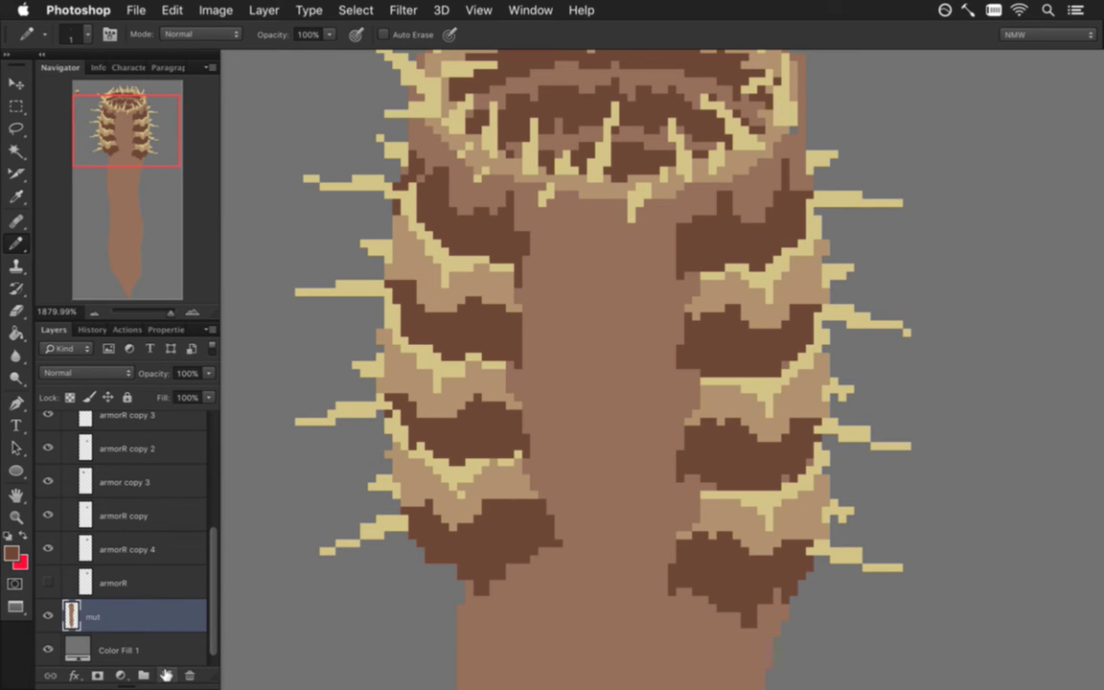
{"action": "left_click", "coordinate": [166, 674]}
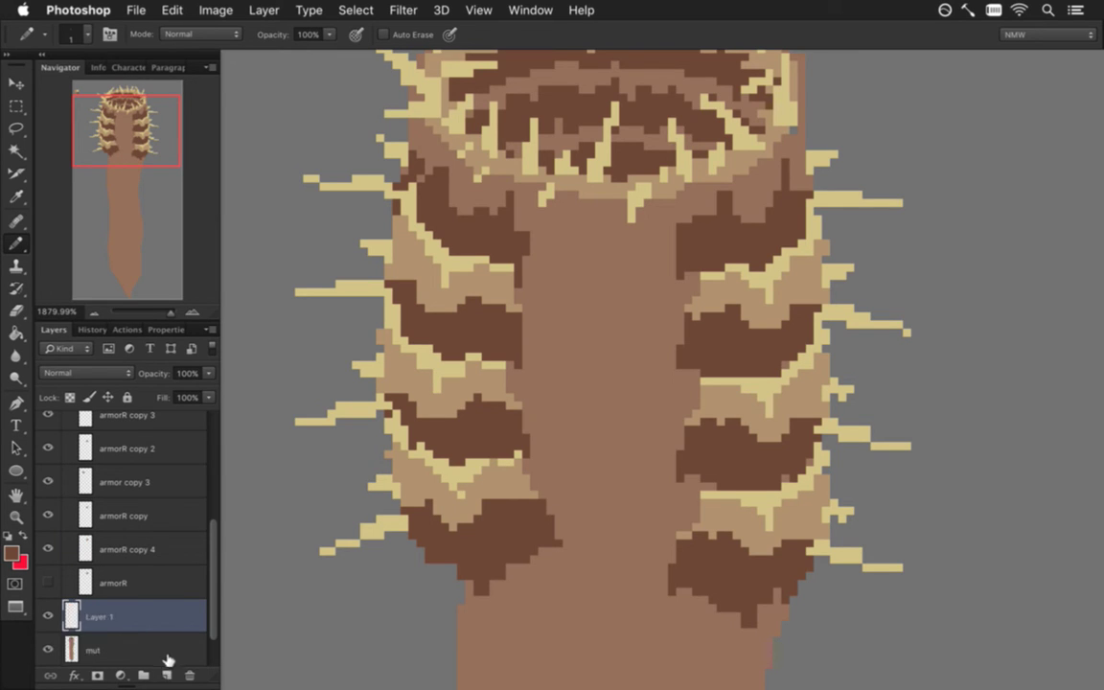
{"action": "double_click", "coordinate": [100, 616]}
{"action": "type", "text": "skin armor"}
{"action": "key", "text": "Return"}
Draw a dark brown crease dipping between the top plates of both columns, with two short creases beneath it
{"action": "left_click", "coordinate": [644, 229], "text": "alt"}
{"action": "left_click", "coordinate": [694, 251], "text": "alt"}
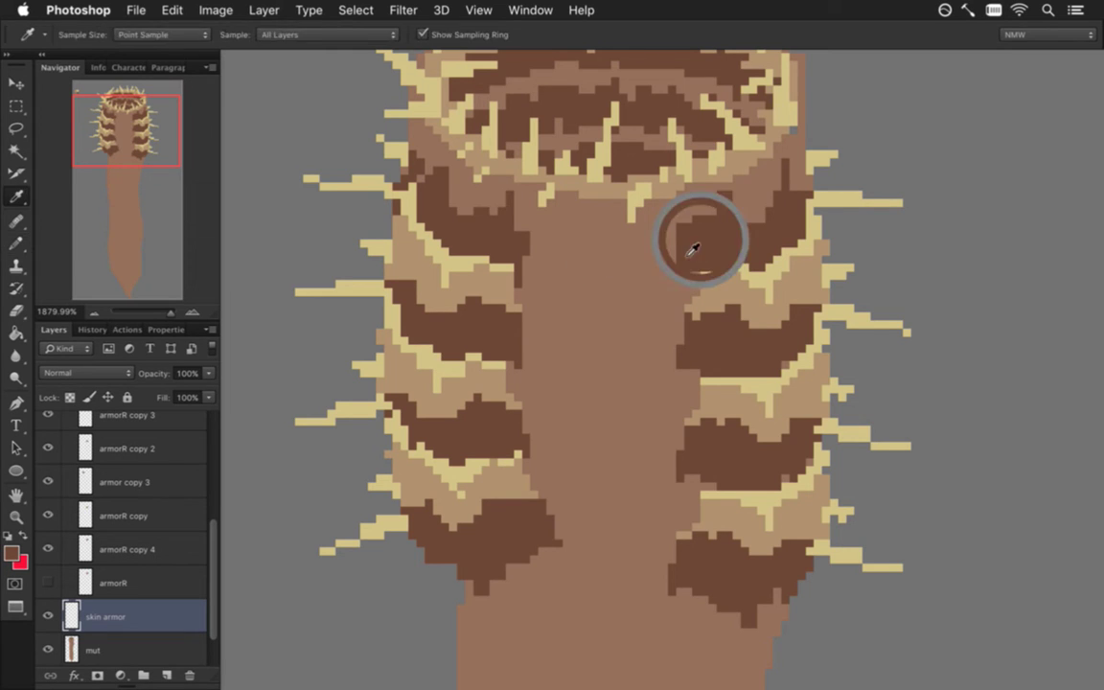
{"action": "left_click_drag", "start_coordinate": [533, 238], "coordinate": [582, 244]}
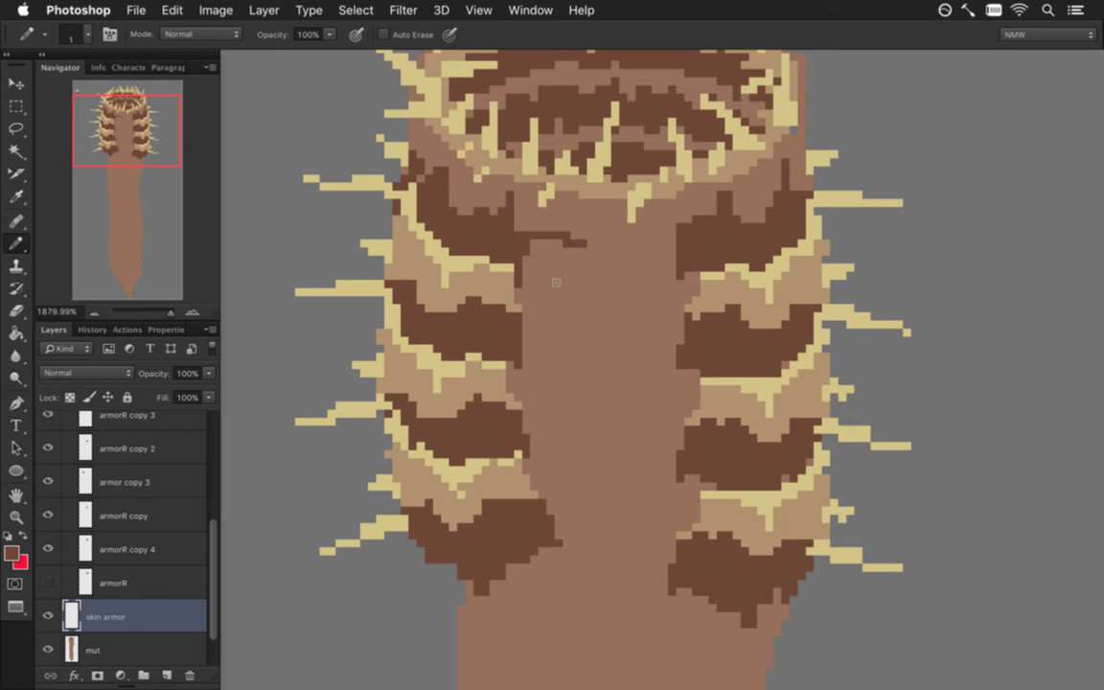
{"action": "left_click_drag", "start_coordinate": [530, 273], "coordinate": [586, 271]}
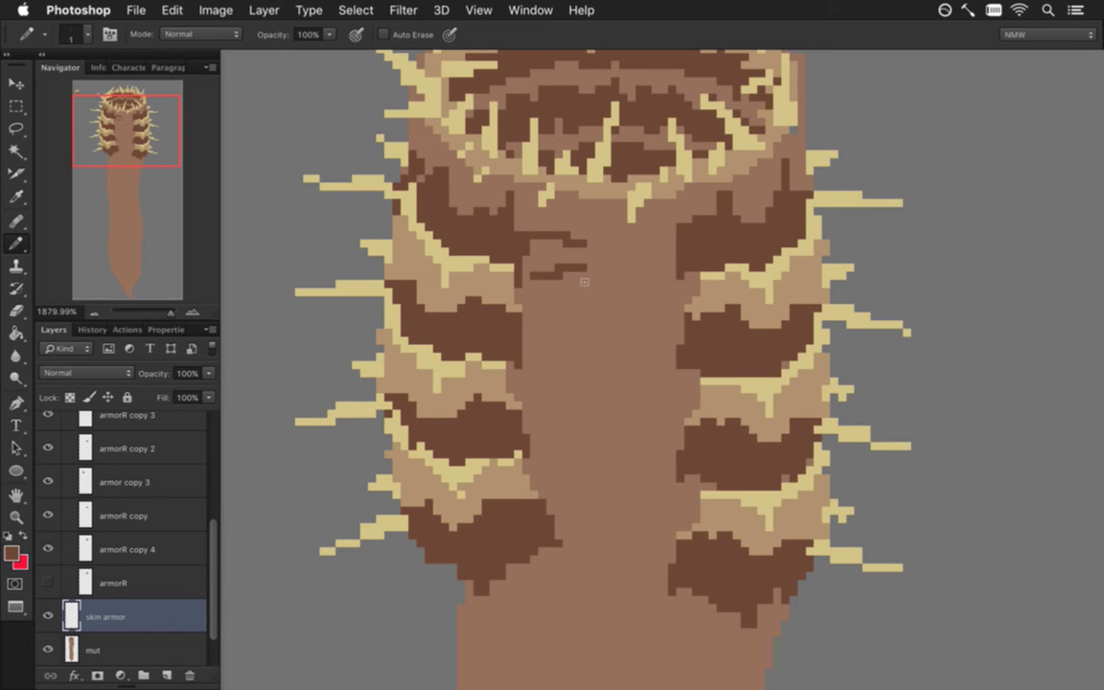
{"action": "left_click_drag", "start_coordinate": [603, 228], "coordinate": [525, 236]}
{"action": "left_click_drag", "start_coordinate": [620, 269], "coordinate": [659, 276]}
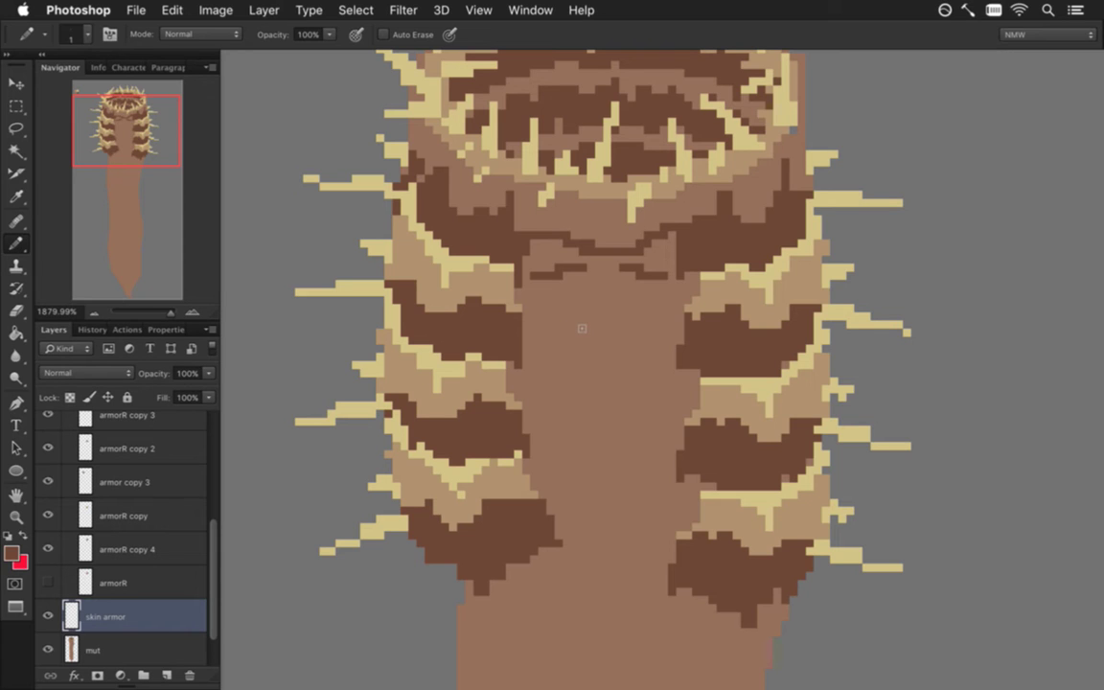
{"action": "left_click", "coordinate": [560, 279], "text": "alt"}
{"action": "mouse_move", "coordinate": [527, 282]}
{"action": "left_mouse_down"}
{"action": "mouse_move", "coordinate": [657, 289]}
{"action": "mouse_move", "coordinate": [673, 269]}
{"action": "left_mouse_up"}
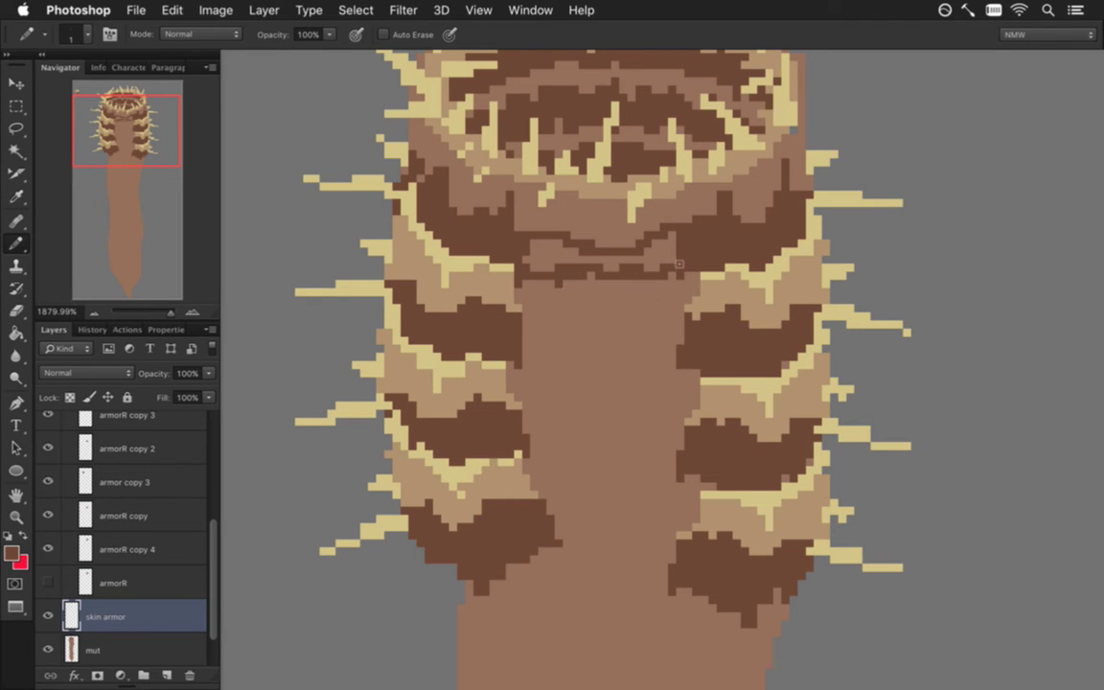
{"action": "key", "text": "super+z"}
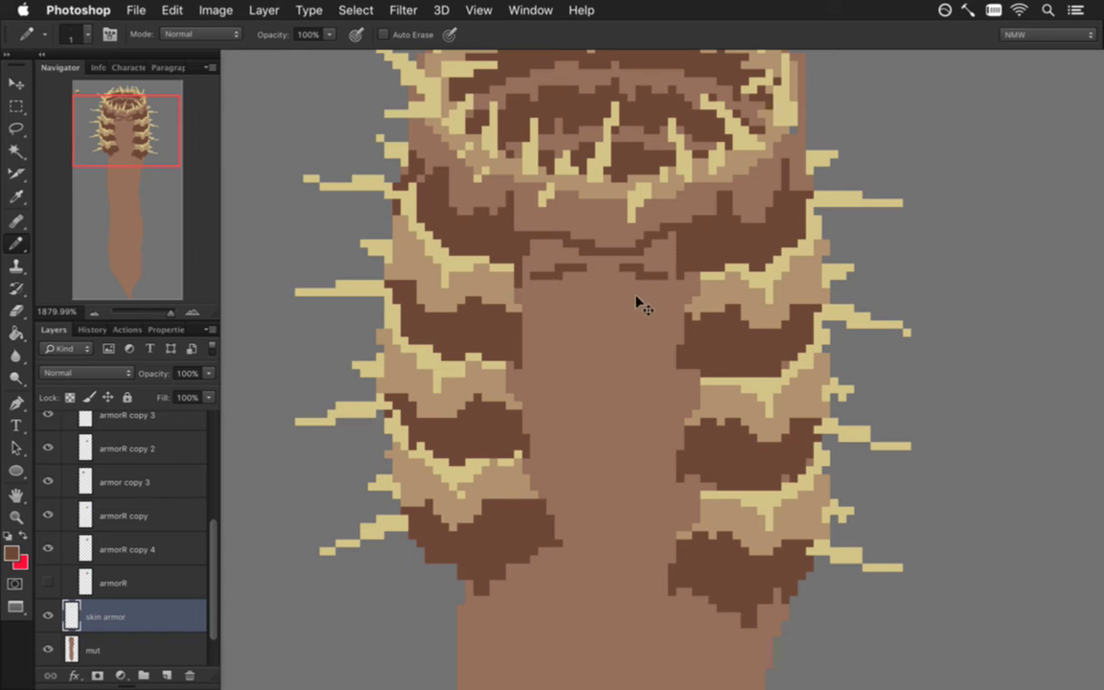
Trim the left short crease in mid brown and draw two full-width dark brown creases dipping between the columns beneath the first crease
{"action": "left_click", "coordinate": [552, 270], "text": "alt"}
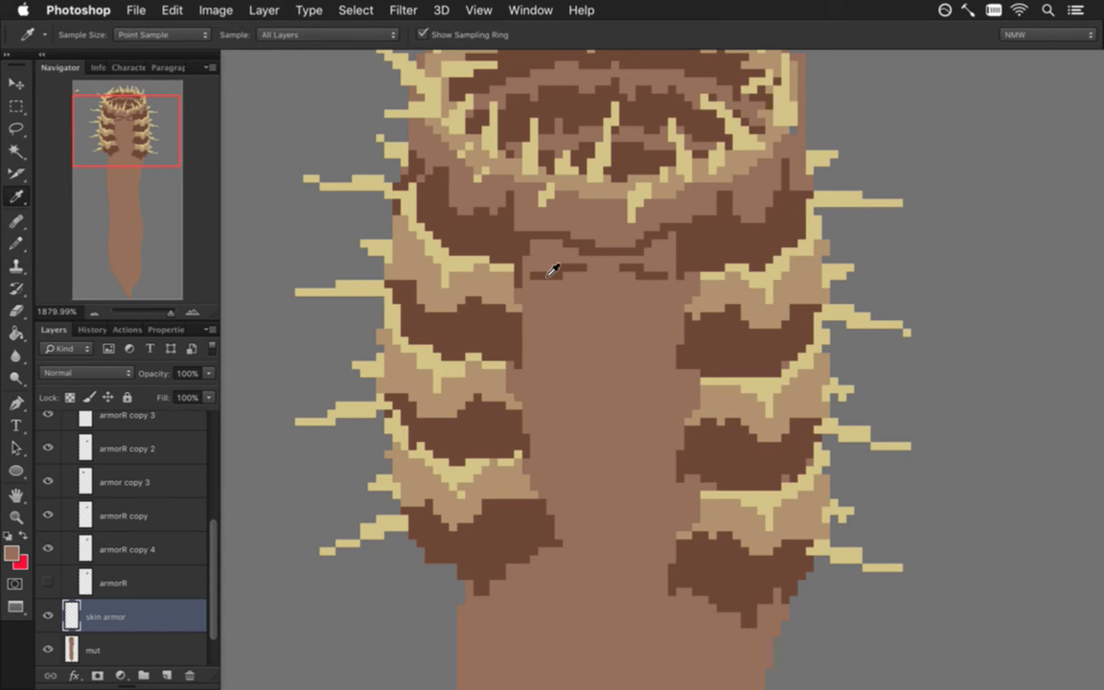
{"action": "left_click_drag", "start_coordinate": [566, 268], "coordinate": [575, 268]}
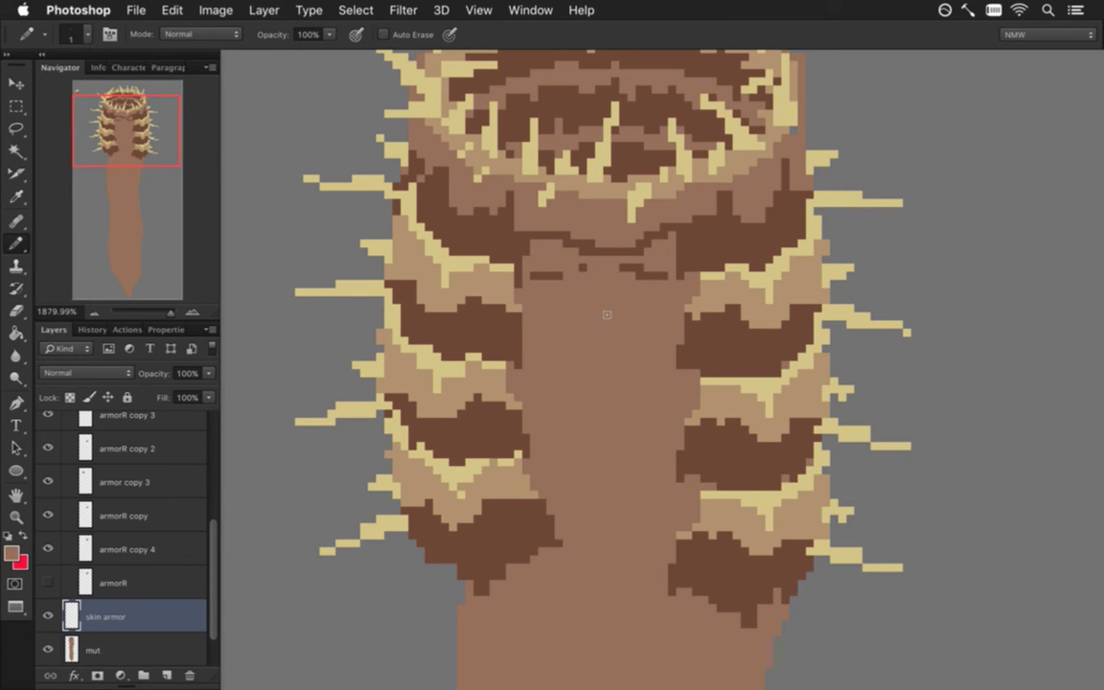
{"action": "left_click", "coordinate": [556, 275], "text": "alt"}
{"action": "mouse_move", "coordinate": [541, 284]}
{"action": "left_mouse_down"}
{"action": "mouse_move", "coordinate": [605, 299]}
{"action": "mouse_move", "coordinate": [583, 270]}
{"action": "mouse_move", "coordinate": [606, 266]}
{"action": "left_mouse_up"}
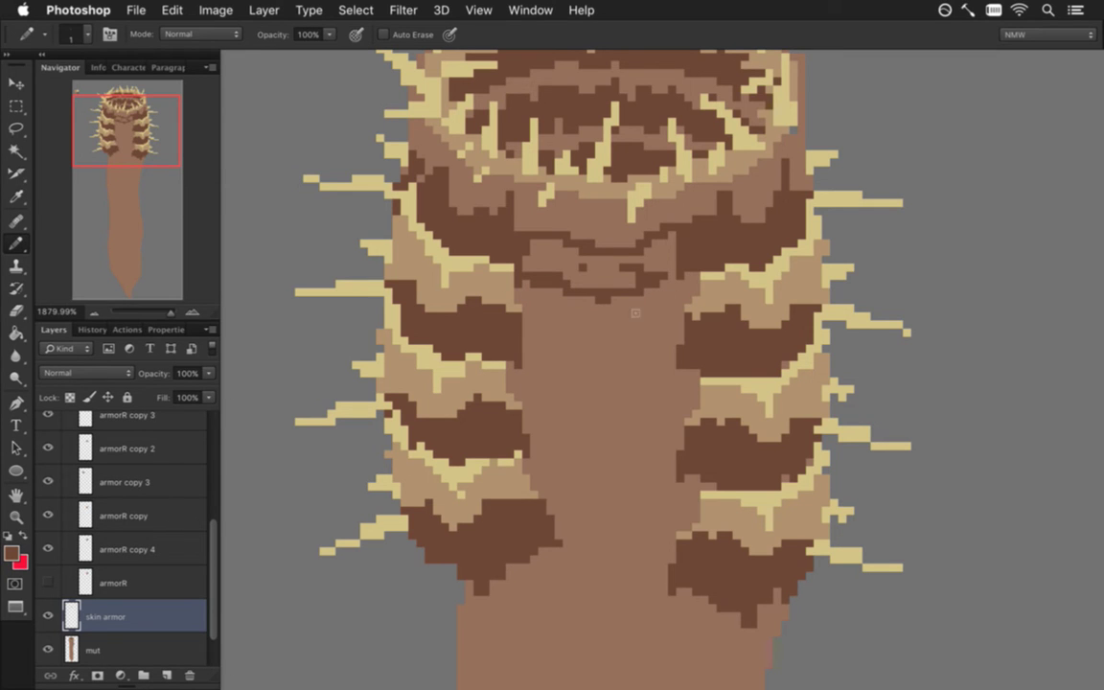
{"action": "mouse_move", "coordinate": [532, 307]}
{"action": "left_mouse_down"}
{"action": "mouse_move", "coordinate": [519, 342]}
{"action": "mouse_move", "coordinate": [606, 360]}
{"action": "mouse_move", "coordinate": [671, 330]}
{"action": "mouse_move", "coordinate": [679, 296]}
{"action": "left_mouse_up"}
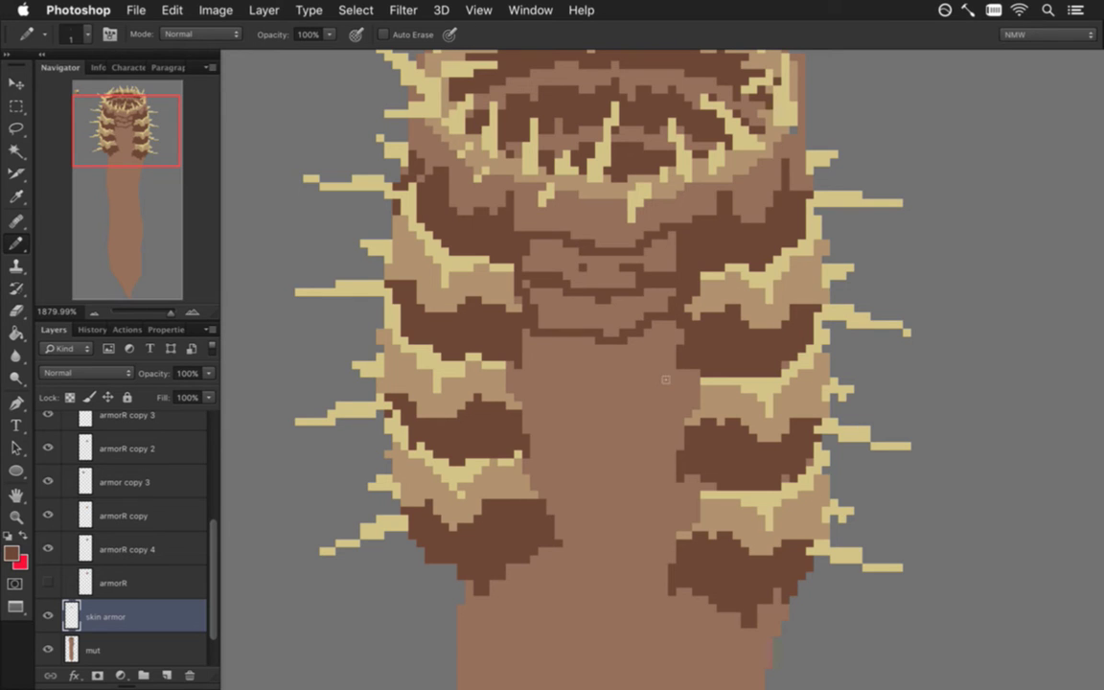
Paint over the leftover short crease marks in mid brown and draw a fourth dark brown crease dipping between the columns
{"action": "left_click", "coordinate": [627, 280], "text": "alt"}
{"action": "left_click_drag", "start_coordinate": [623, 267], "coordinate": [642, 267]}
{"action": "left_click", "coordinate": [582, 267]}
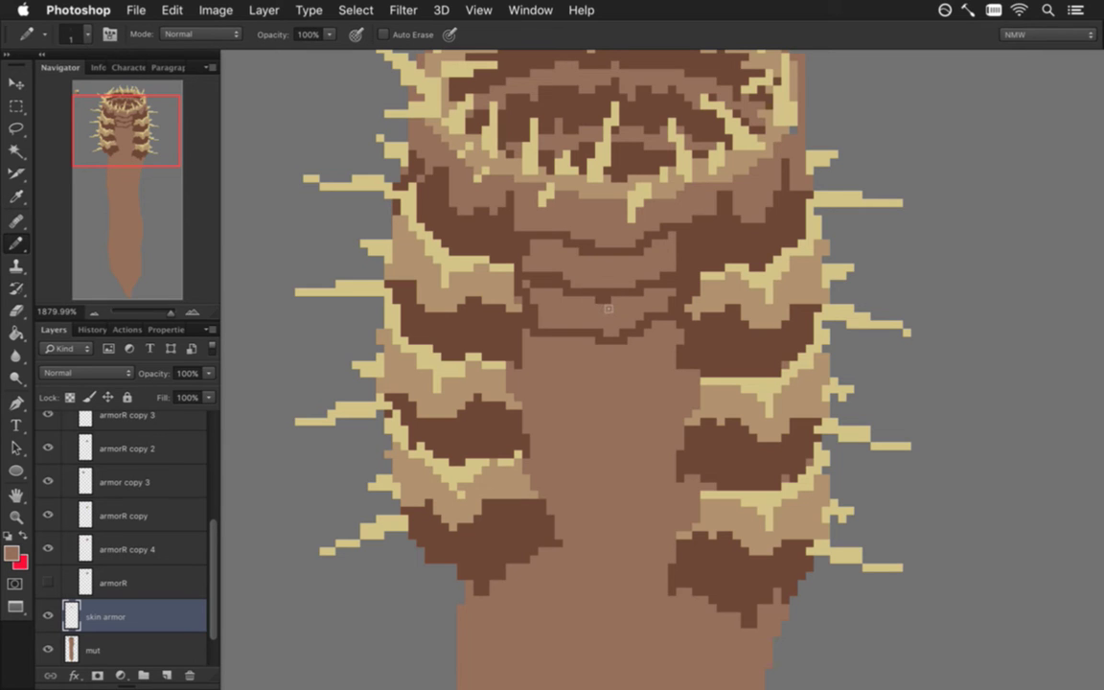
{"action": "left_click", "coordinate": [515, 361], "text": "alt"}
{"action": "mouse_move", "coordinate": [526, 365]}
{"action": "left_mouse_down"}
{"action": "mouse_move", "coordinate": [607, 403]}
{"action": "mouse_move", "coordinate": [683, 366]}
{"action": "left_mouse_up"}
Try splitting the three skin bands between the creases into scales with short vertical dark brown lines
{"action": "left_click_drag", "start_coordinate": [583, 339], "coordinate": [579, 377]}
{"action": "left_click_drag", "start_coordinate": [641, 339], "coordinate": [638, 370]}
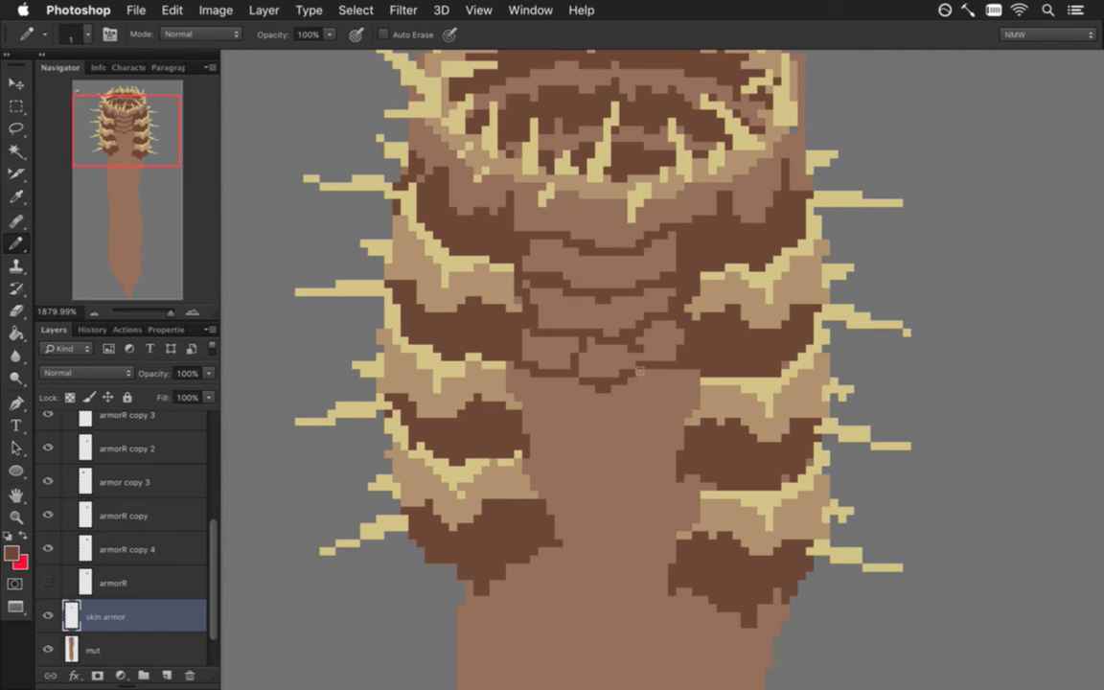
{"action": "left_click", "coordinate": [534, 301]}
{"action": "left_click_drag", "start_coordinate": [570, 286], "coordinate": [579, 329]}
{"action": "left_click_drag", "start_coordinate": [640, 305], "coordinate": [633, 324]}
{"action": "left_click_drag", "start_coordinate": [580, 251], "coordinate": [574, 285]}
{"action": "left_click_drag", "start_coordinate": [640, 255], "coordinate": [640, 286]}
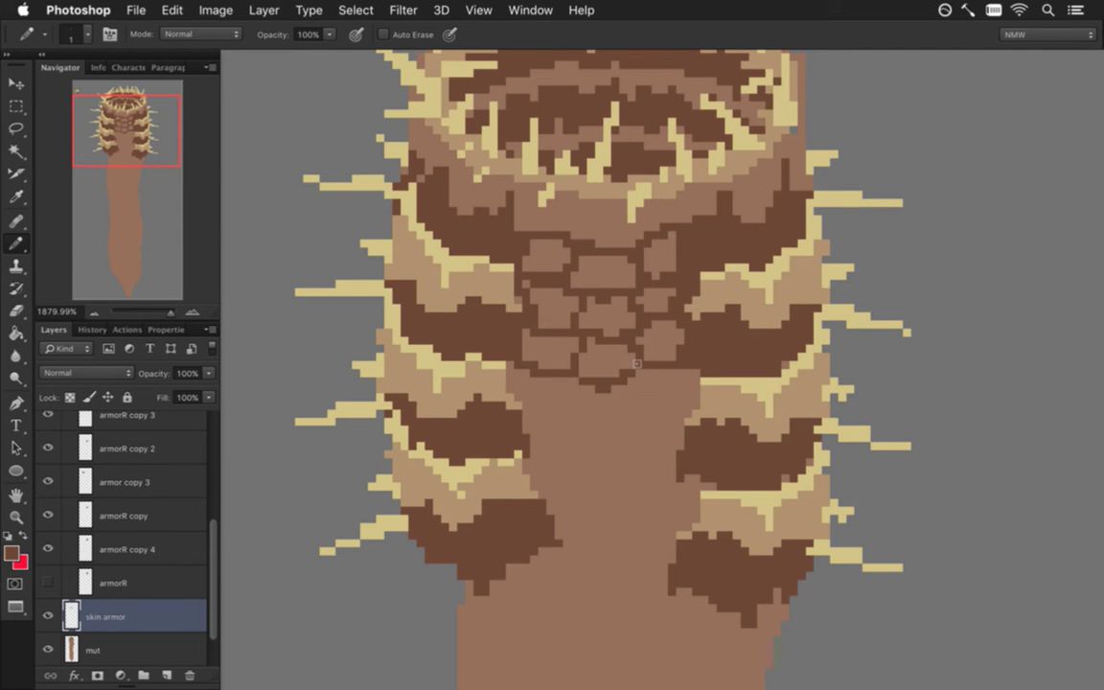
Undo the vertical dividing lines in the three skin bands, keeping the horizontal creases
{"action": "key", "text": "alt+super+z"}
{"action": "key", "text": "alt+super+z"}
{"action": "key", "text": "alt+super+z"}
{"action": "key", "text": "alt+super+z"}
{"action": "key", "text": "alt+super+z"}
{"action": "key", "text": "alt+super+z"}
{"action": "key", "text": "alt+super+z"}
{"action": "key", "text": "alt+super+z"}
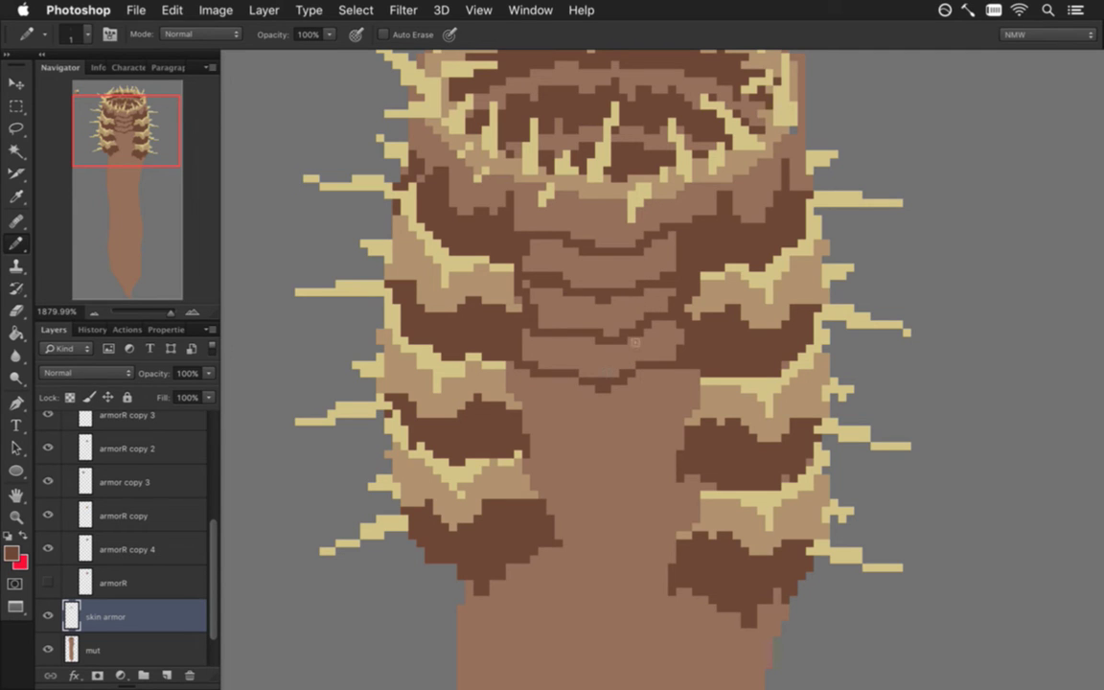
Highlight the upper edges of the three skin bands between the creases with the armor's light brown
{"action": "left_click", "coordinate": [700, 308], "text": "alt"}
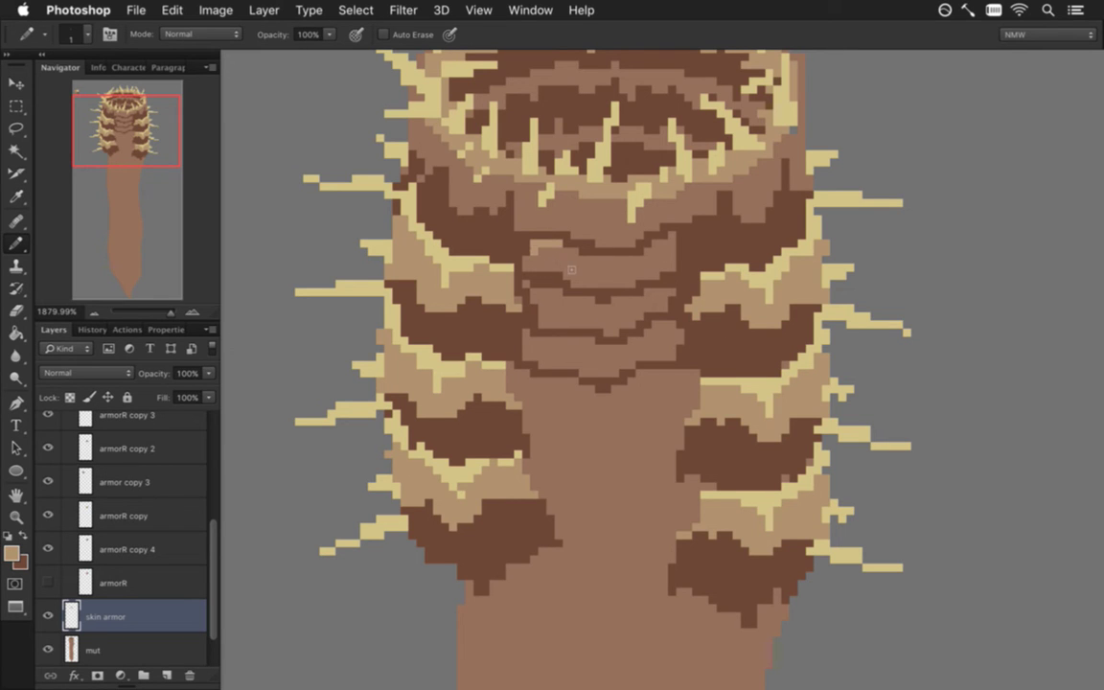
{"action": "left_click_drag", "start_coordinate": [517, 241], "coordinate": [574, 246]}
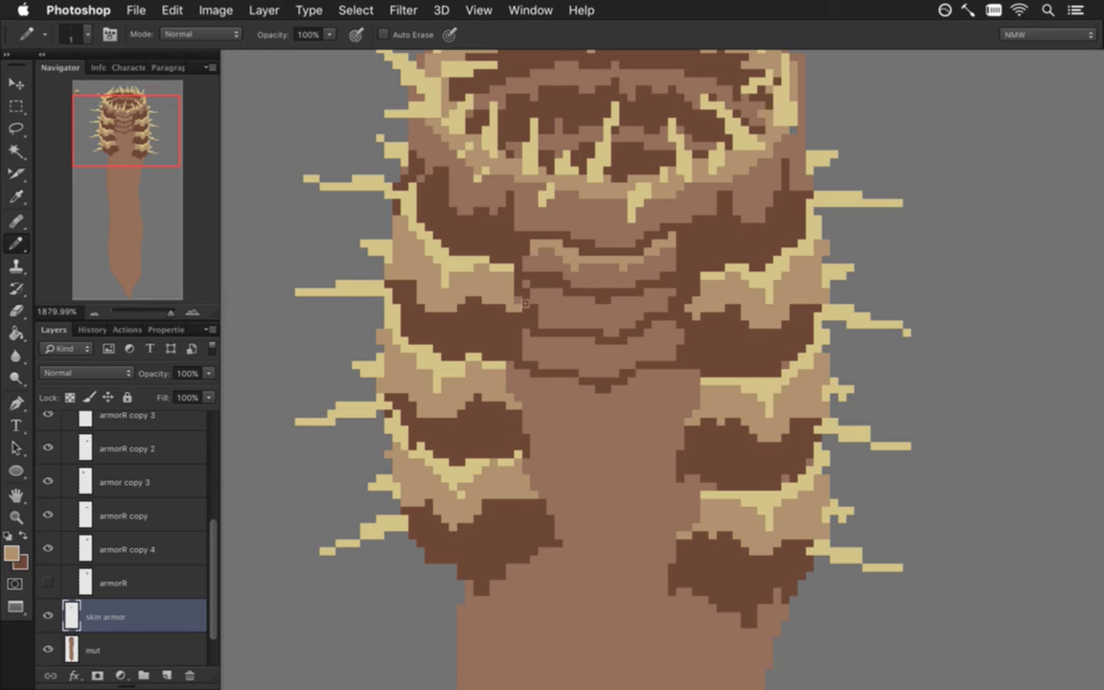
{"action": "left_click", "coordinate": [537, 292]}
{"action": "left_click_drag", "start_coordinate": [541, 296], "coordinate": [591, 305]}
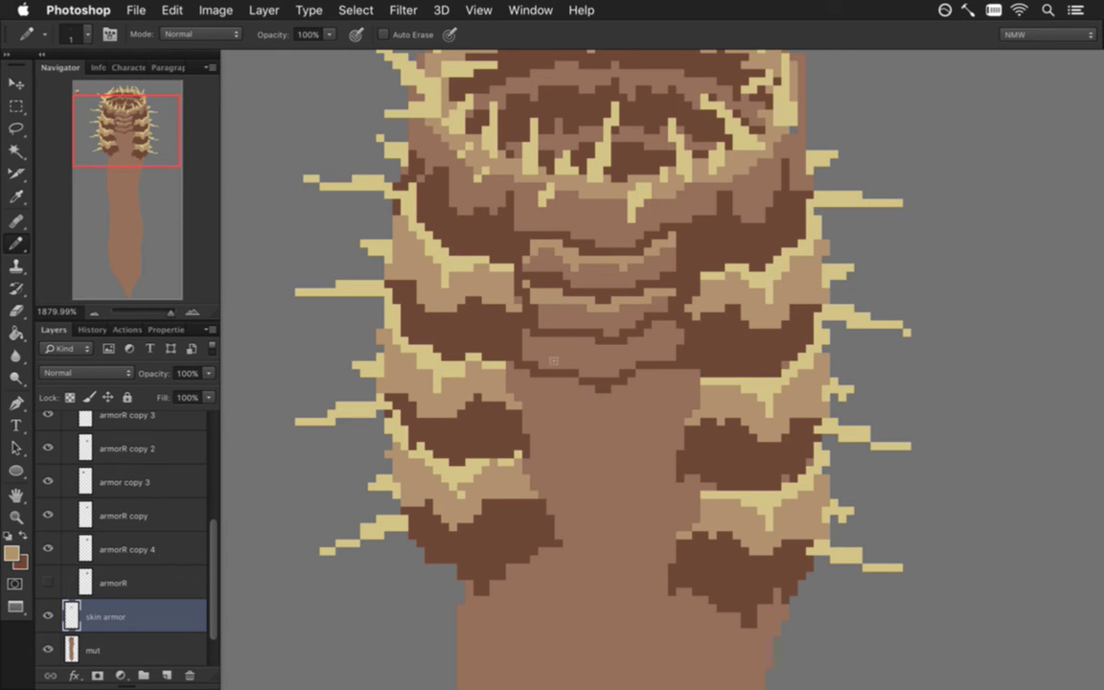
{"action": "left_click_drag", "start_coordinate": [525, 353], "coordinate": [616, 363]}
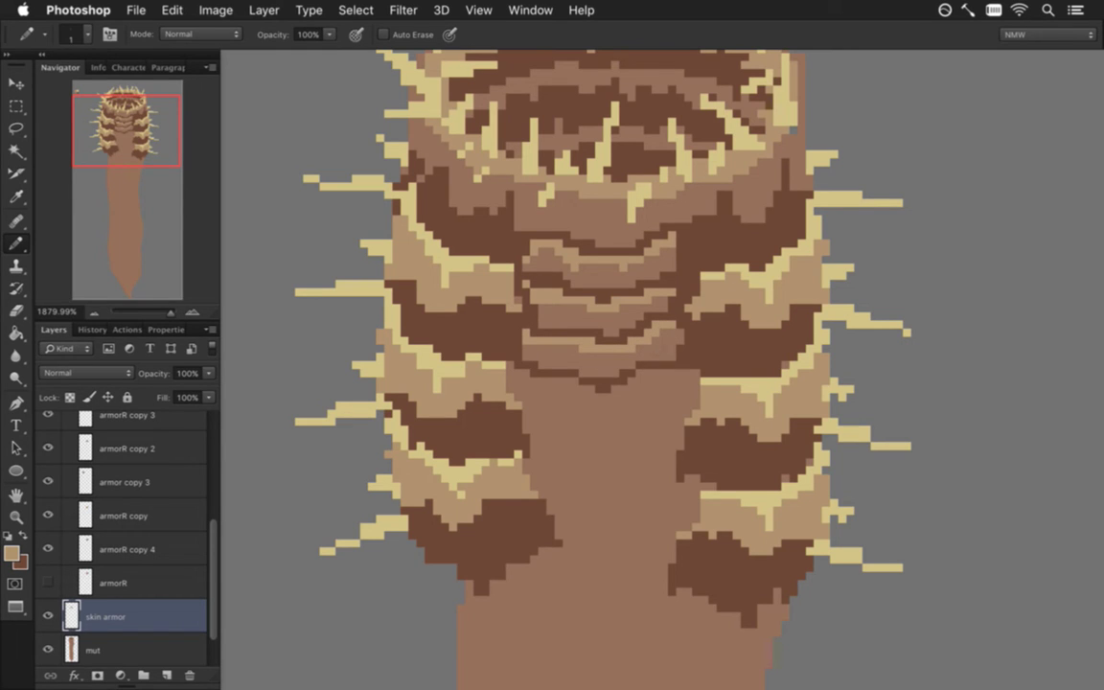
Add dark brown shading along the left column's inner edge and draw a fifth dark brown crease across to the right column
{"action": "left_click_drag", "start_coordinate": [593, 397], "coordinate": [607, 311]}
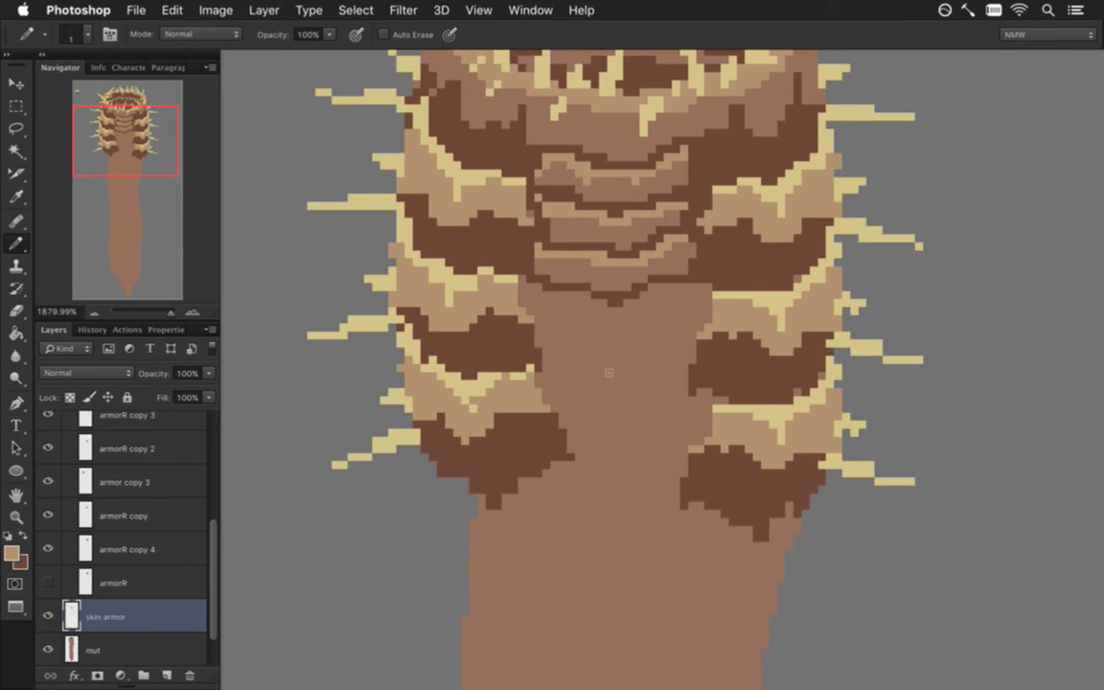
{"action": "left_click", "coordinate": [522, 261], "text": "alt"}
{"action": "left_click_drag", "start_coordinate": [525, 310], "coordinate": [541, 341]}
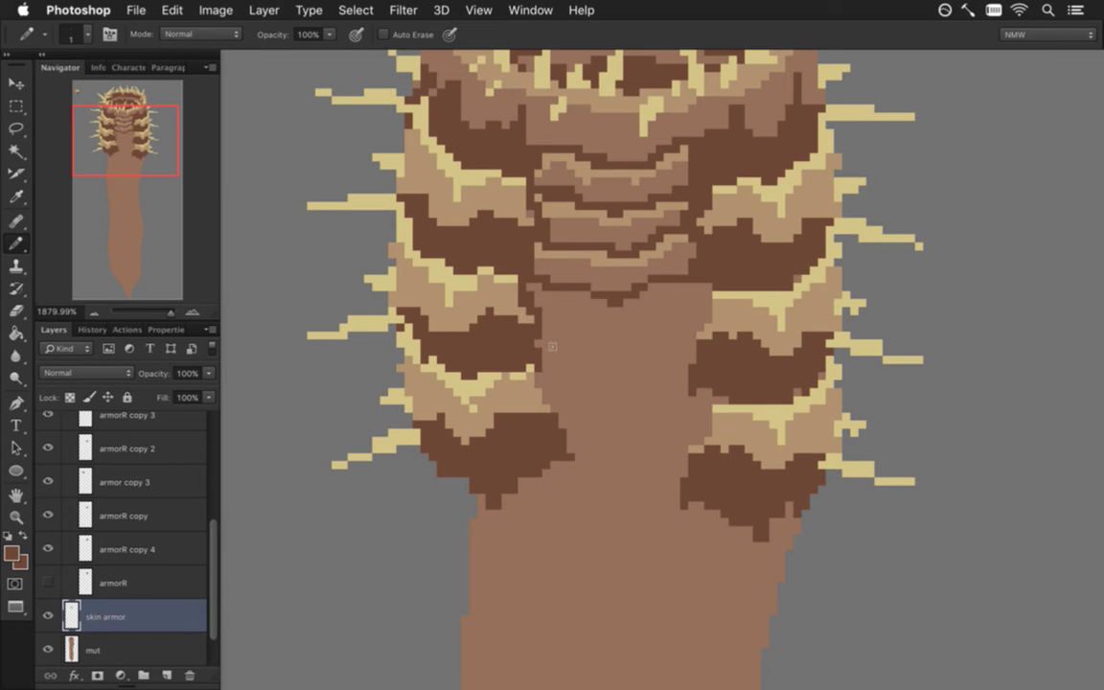
{"action": "mouse_move", "coordinate": [538, 344]}
{"action": "left_mouse_down"}
{"action": "mouse_move", "coordinate": [625, 357]}
{"action": "mouse_move", "coordinate": [697, 337]}
{"action": "mouse_move", "coordinate": [707, 298]}
{"action": "mouse_move", "coordinate": [699, 343]}
{"action": "left_mouse_up"}
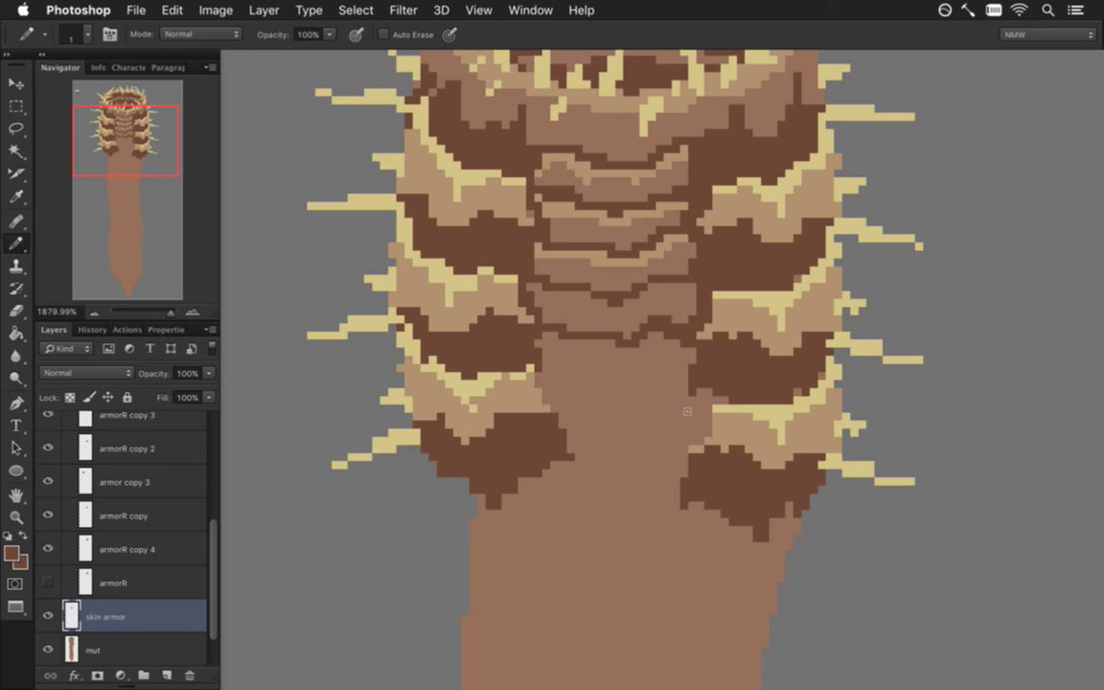
{"action": "key", "text": "i"}
{"action": "key", "text": "super+z"}
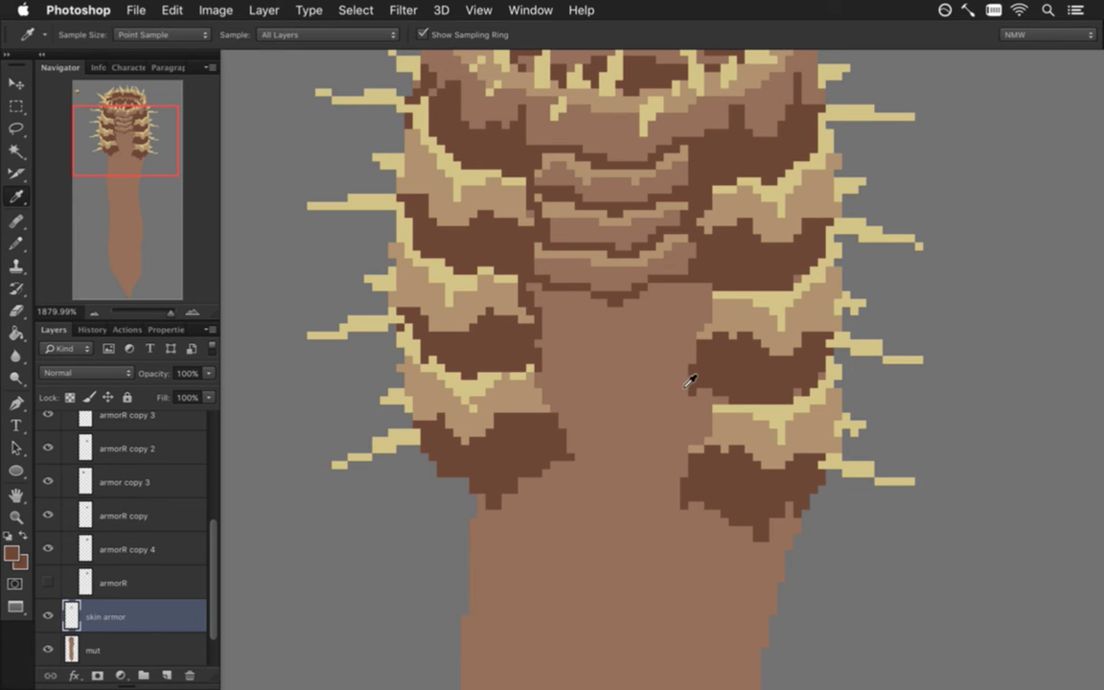
{"action": "key", "text": "super+z"}
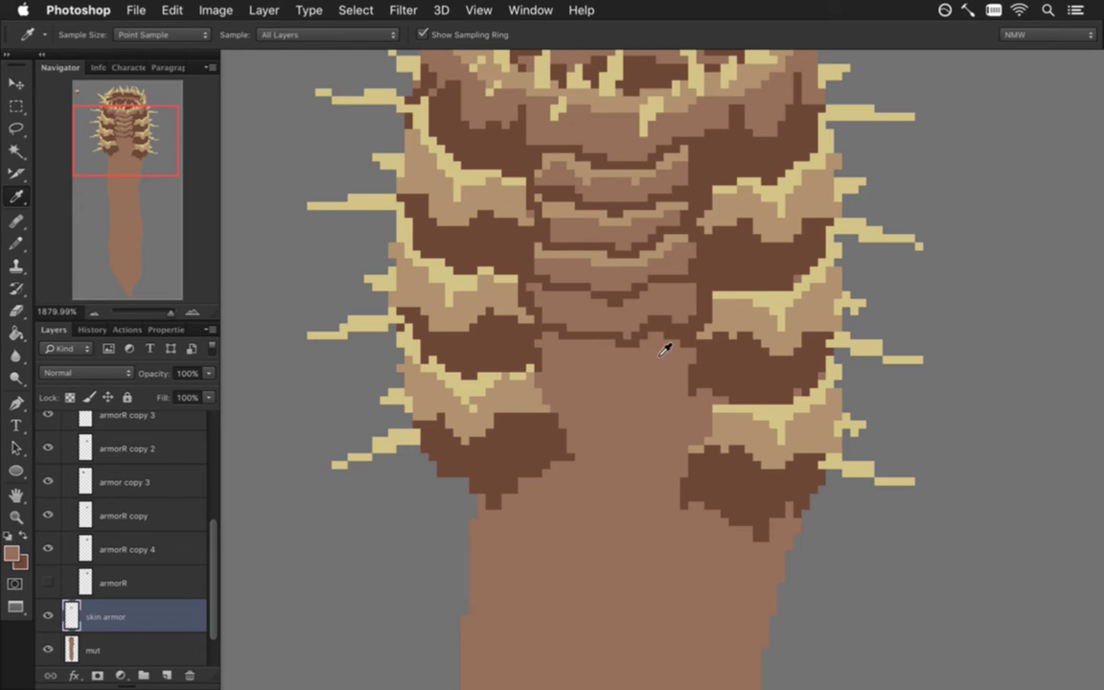
Sample the dark brown and pencil two more belly plate outlines below the existing ones on the skin armor layer
{"action": "key", "text": "e"}
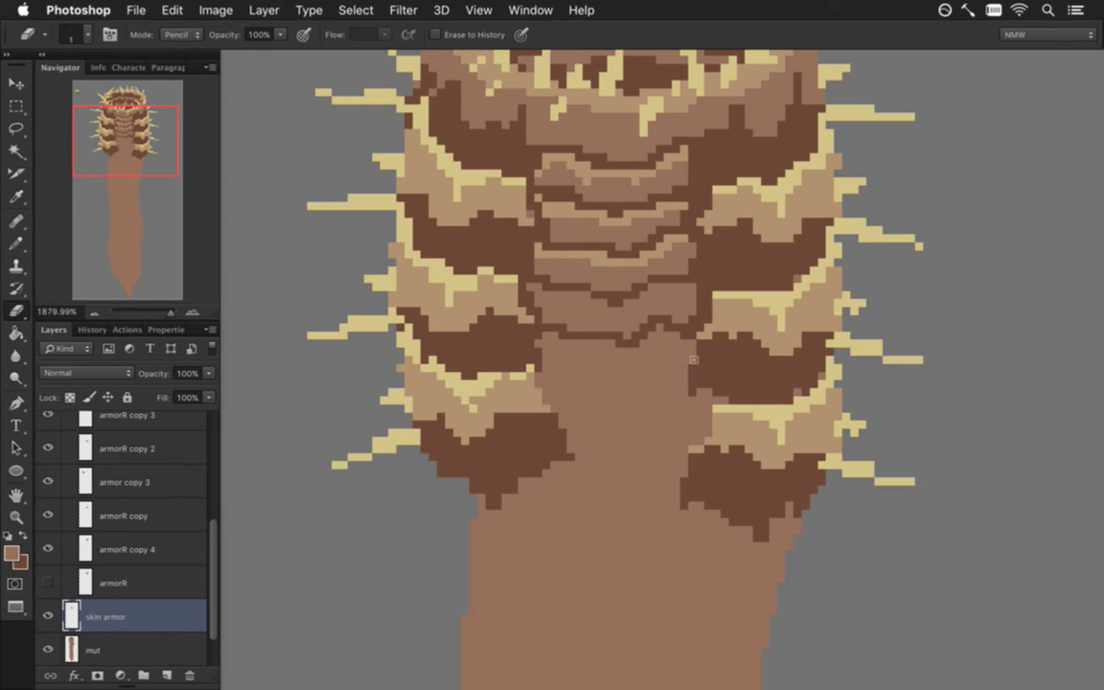
{"action": "key", "text": "i"}
{"action": "left_click", "coordinate": [700, 323]}
{"action": "key", "text": "b"}
{"action": "mouse_move", "coordinate": [550, 365]}
{"action": "left_mouse_down"}
{"action": "mouse_move", "coordinate": [546, 346]}
{"action": "mouse_move", "coordinate": [545, 376]}
{"action": "mouse_move", "coordinate": [562, 376]}
{"action": "mouse_move", "coordinate": [586, 400]}
{"action": "mouse_move", "coordinate": [680, 389]}
{"action": "left_mouse_up"}
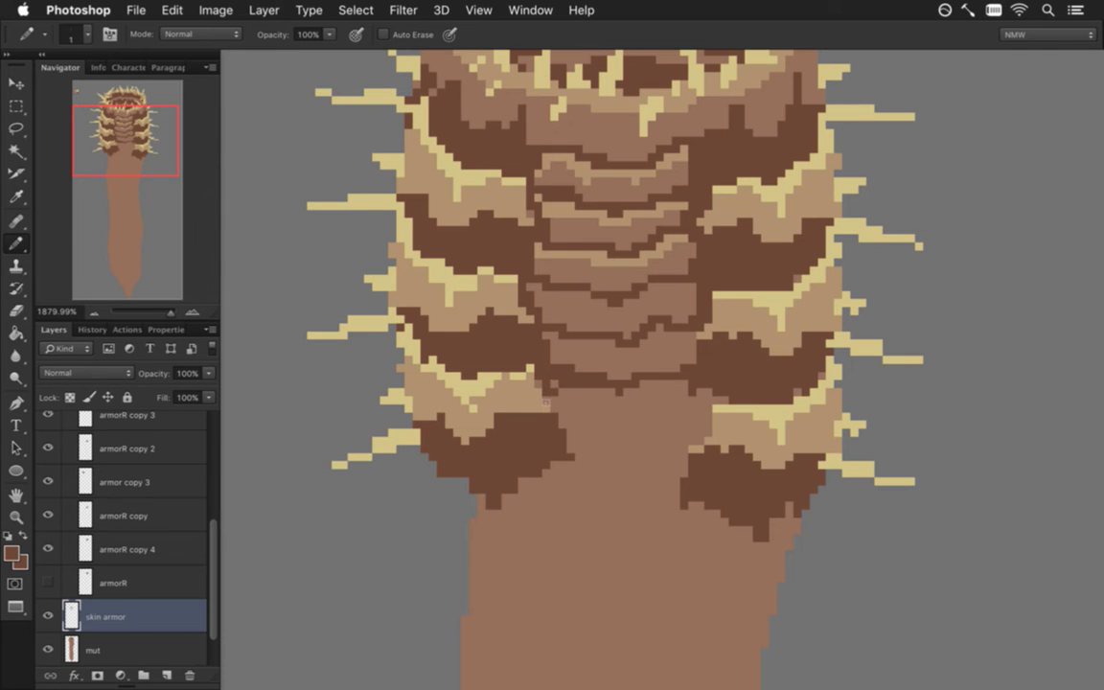
{"action": "mouse_move", "coordinate": [553, 403]}
{"action": "left_mouse_down"}
{"action": "mouse_move", "coordinate": [563, 429]}
{"action": "mouse_move", "coordinate": [607, 446]}
{"action": "mouse_move", "coordinate": [698, 419]}
{"action": "mouse_move", "coordinate": [707, 392]}
{"action": "left_mouse_up"}
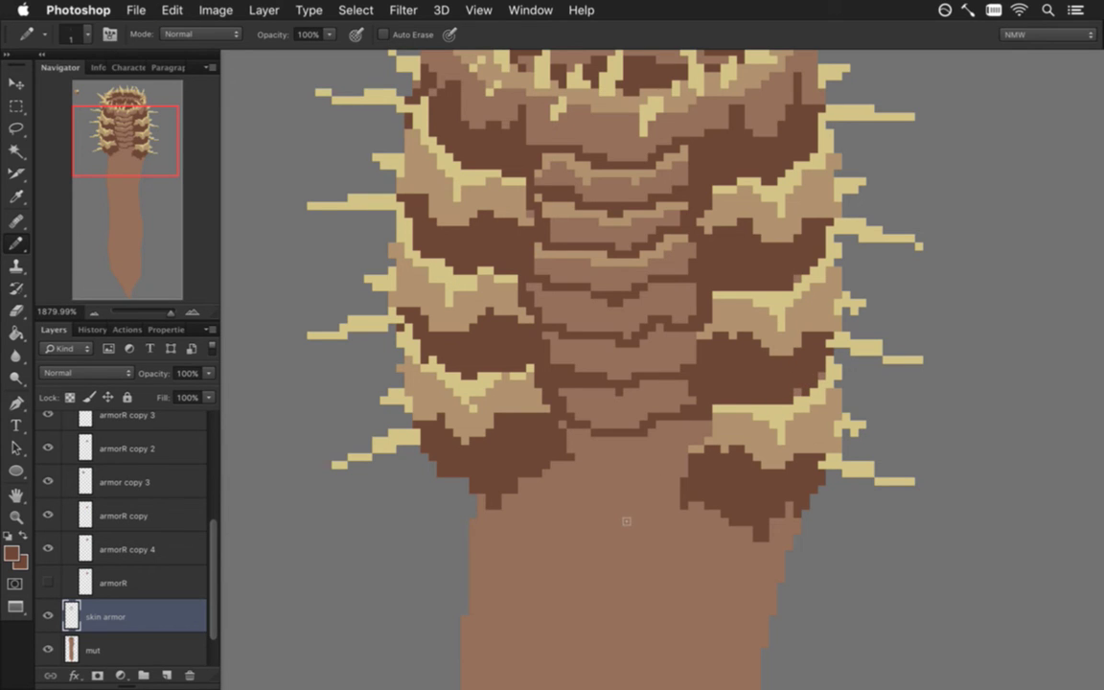
{"action": "left_click_drag", "start_coordinate": [610, 426], "coordinate": [537, 404]}
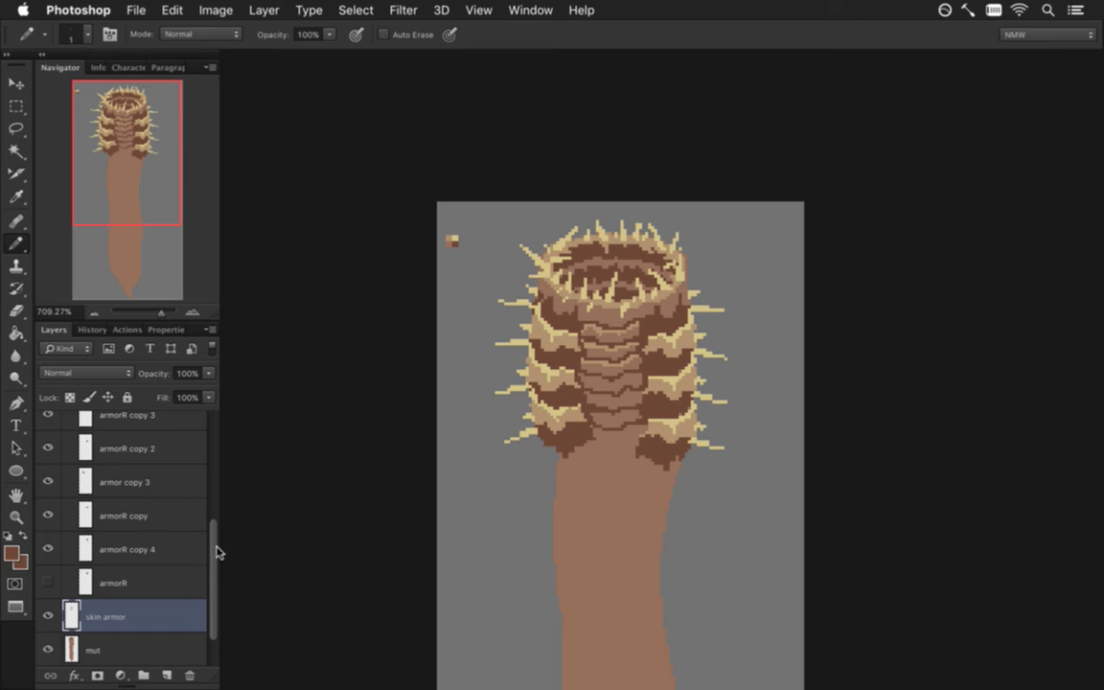
{"action": "left_click_drag", "start_coordinate": [607, 394], "coordinate": [674, 413]}
{"action": "left_click", "coordinate": [674, 411]}
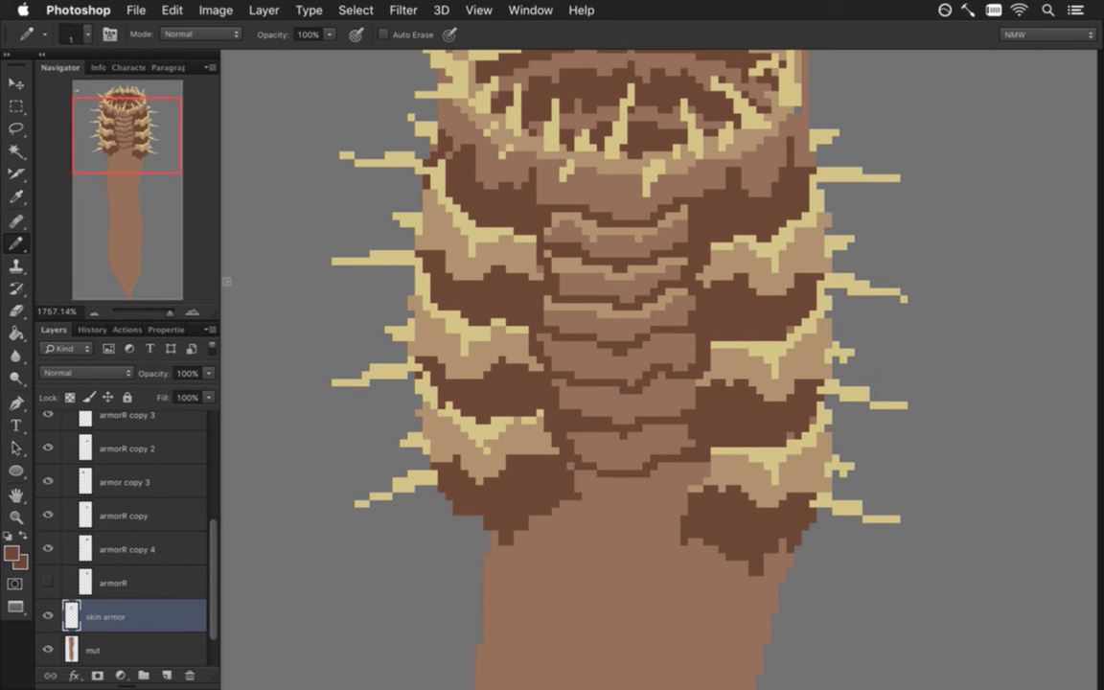
Hide the Color Fill 1 and pal layers and collapse the armor group
{"action": "scroll", "coordinate": [212, 573], "scroll_direction": "down", "scroll_amount": 1}
{"action": "left_click", "coordinate": [49, 649]}
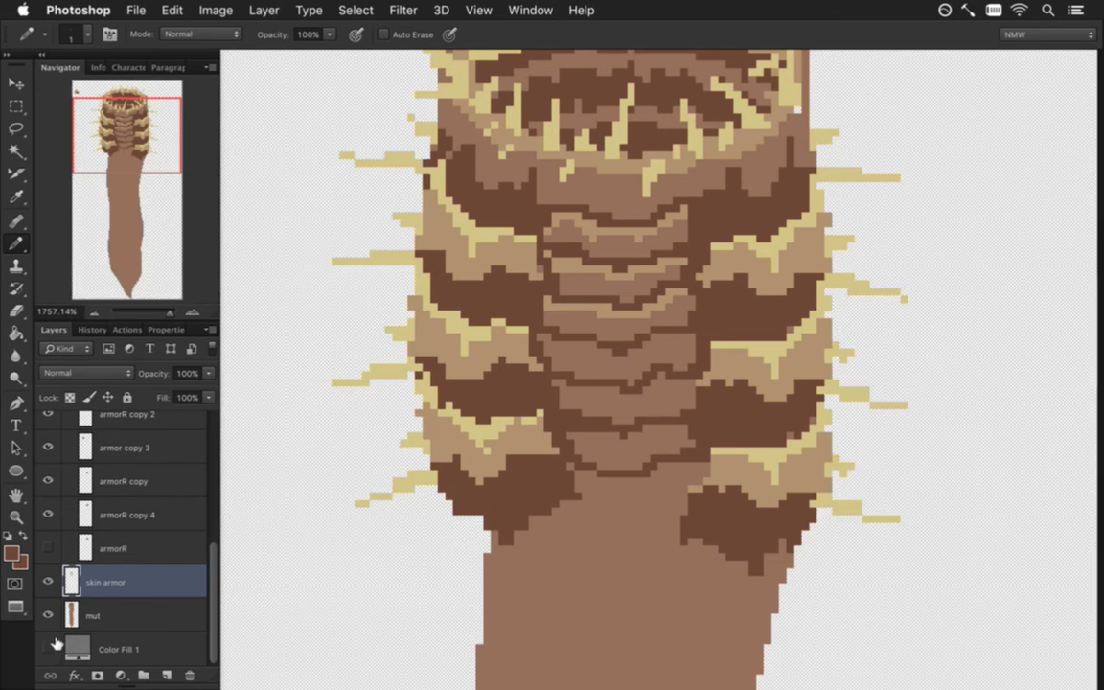
{"action": "scroll", "coordinate": [203, 537], "scroll_direction": "up", "scroll_amount": 8}
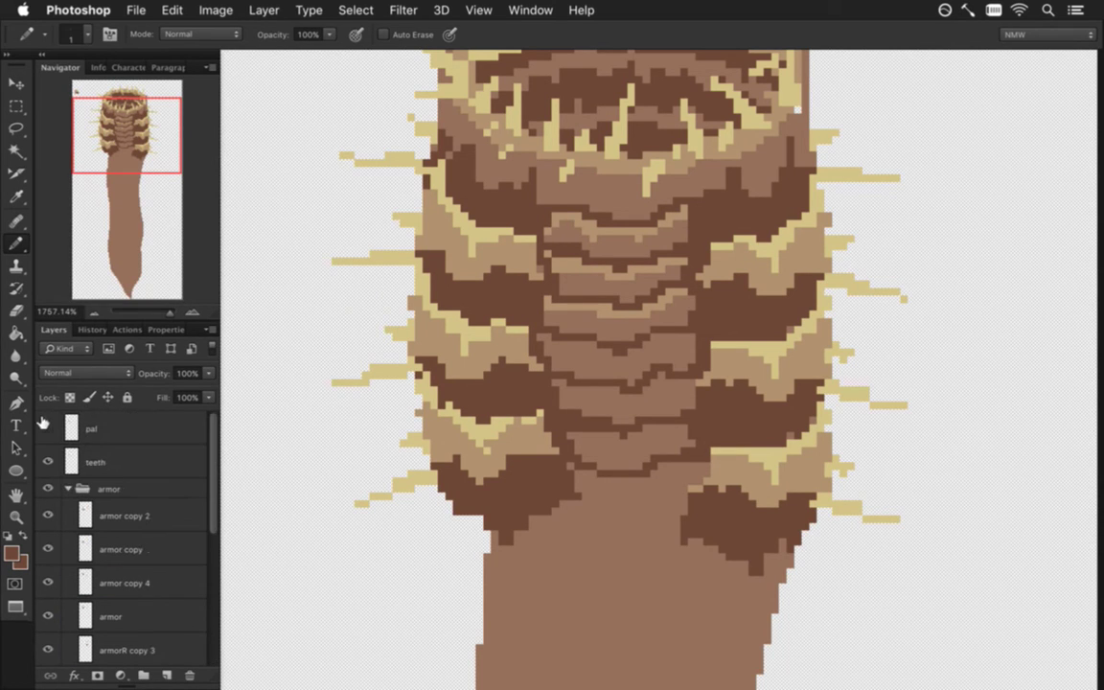
{"action": "left_click", "coordinate": [68, 488]}
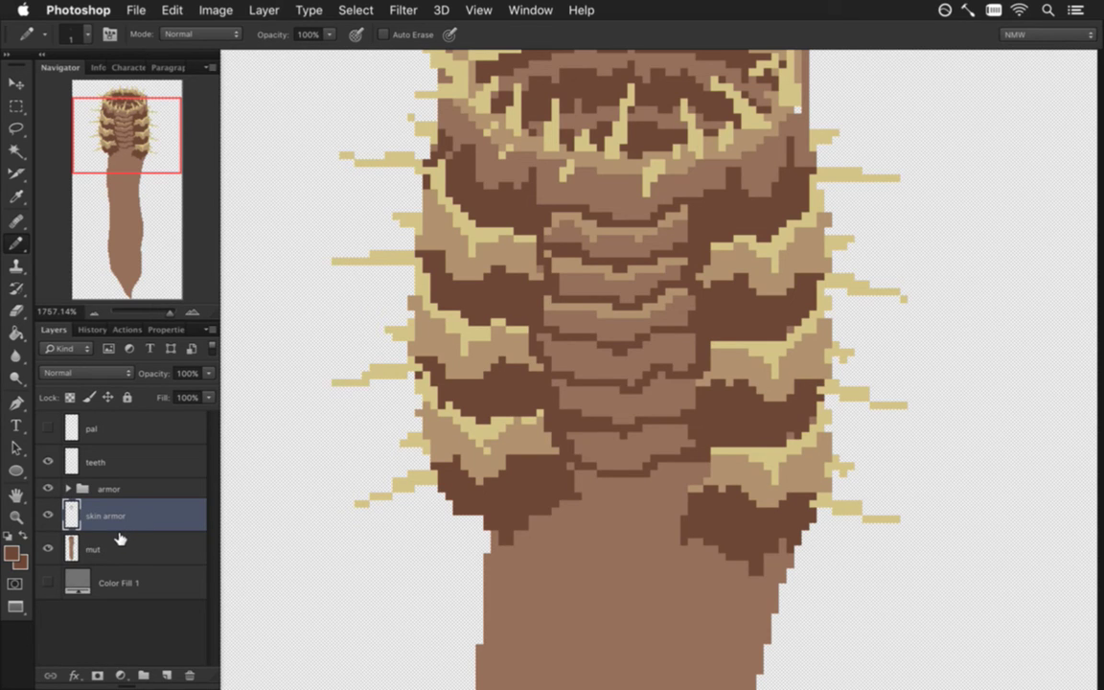
Export the sprite for web as a transparent PNG-24 over AcidBoss0.png in the sheets/Backgrounds folder
{"action": "key", "text": "super+alt+shift+s"}
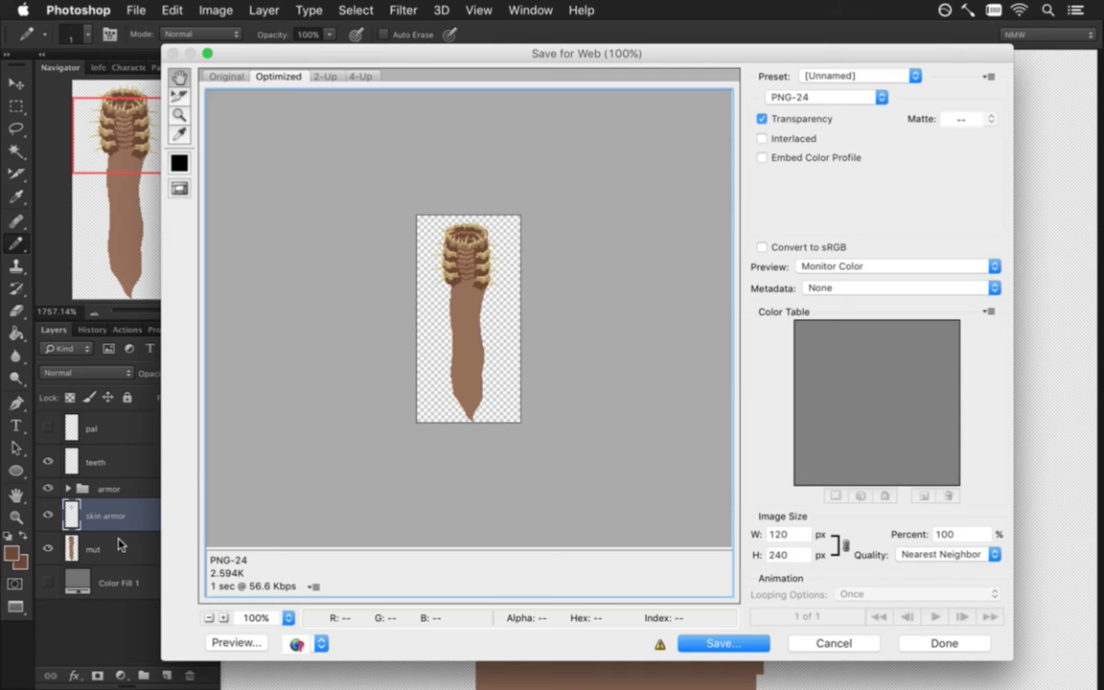
{"action": "key", "text": "Return"}
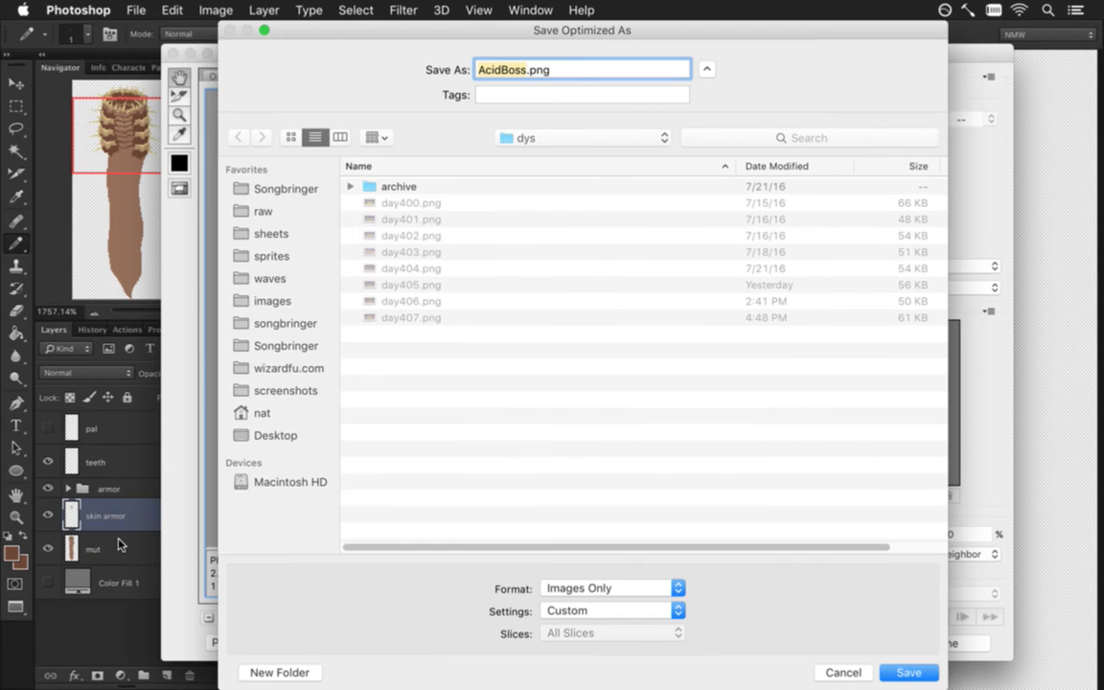
{"action": "key", "text": "Right"}
{"action": "type", "text": "0"}
{"action": "left_click", "coordinate": [272, 256]}
{"action": "left_click", "coordinate": [271, 234]}
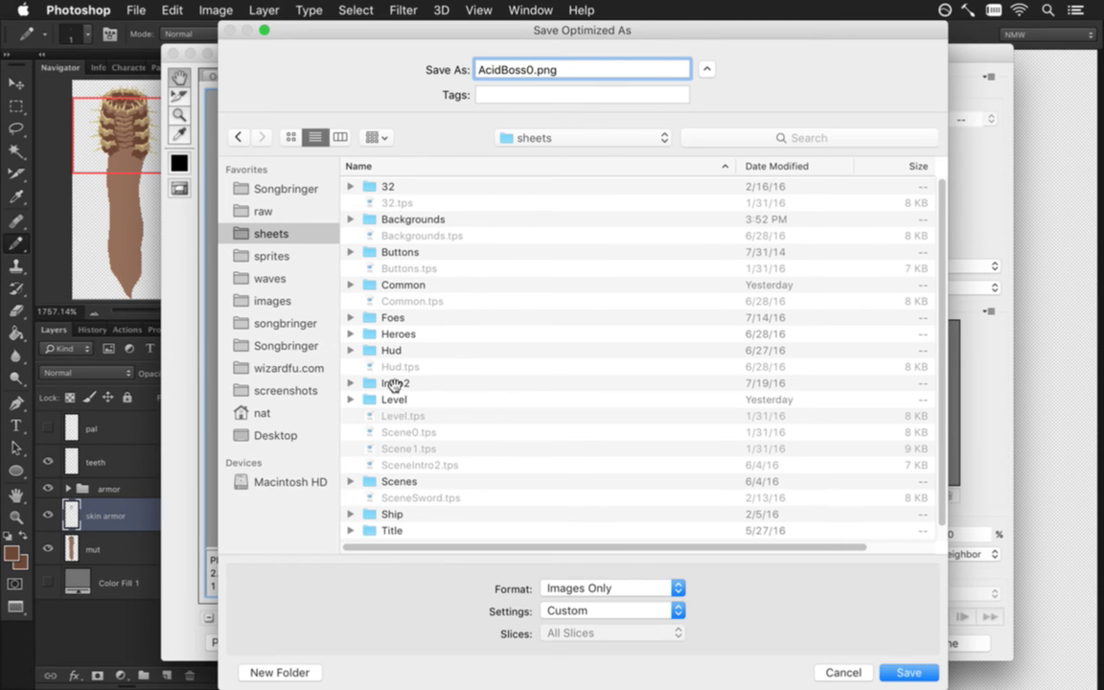
{"action": "left_click", "coordinate": [414, 222]}
{"action": "double_click", "coordinate": [420, 222]}
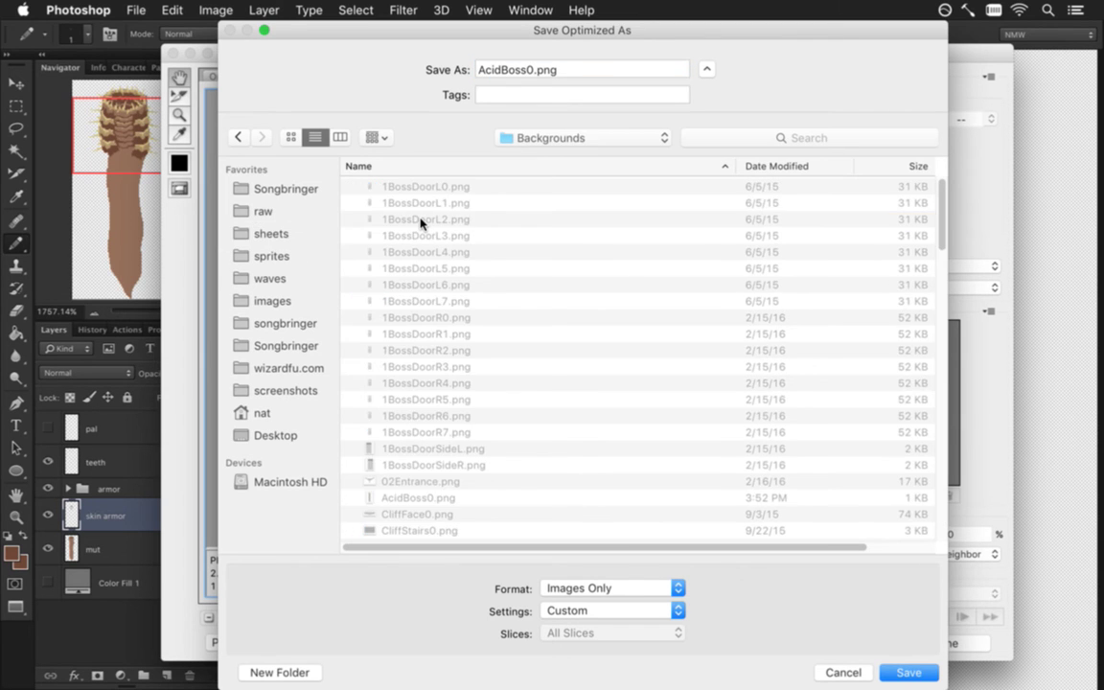
{"action": "key", "text": "Return"}
{"action": "key", "text": "Return"}
Switch to Xcode, build and run the MacD scheme, and mute the sound
{"action": "key", "text": "super+Tab"}
{"action": "key", "text": "super+Tab"}
{"action": "key", "text": "super+Tab"}
{"action": "key", "text": "super+Tab"}
{"action": "key", "text": "super+r"}
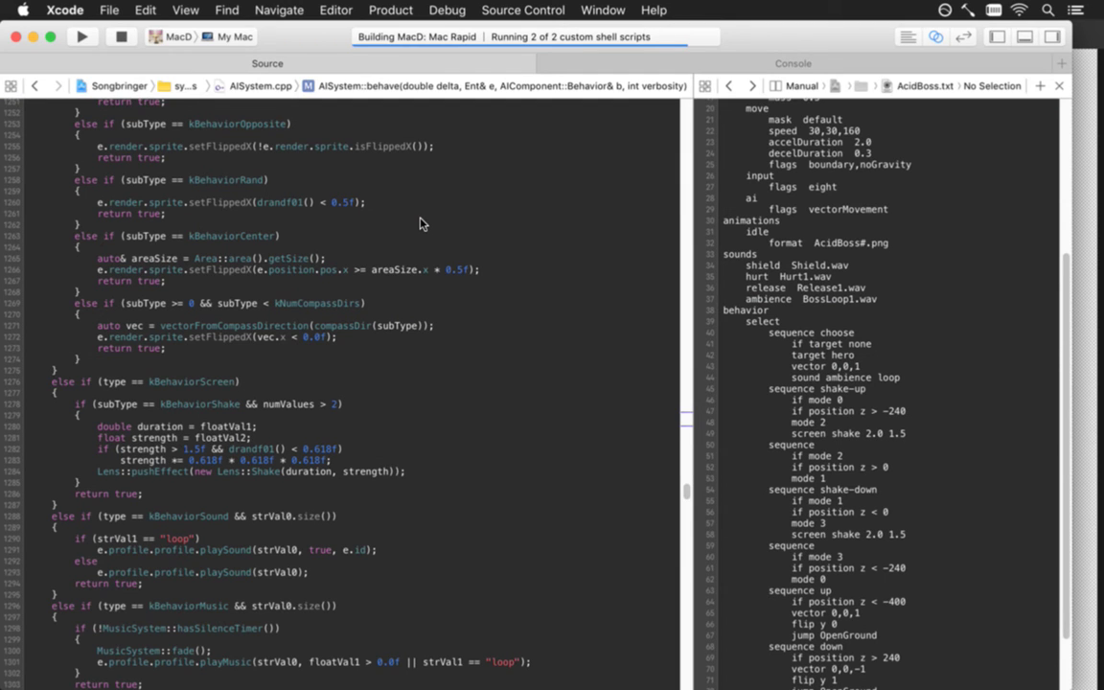
{"action": "key", "text": "XF86AudioMute"}
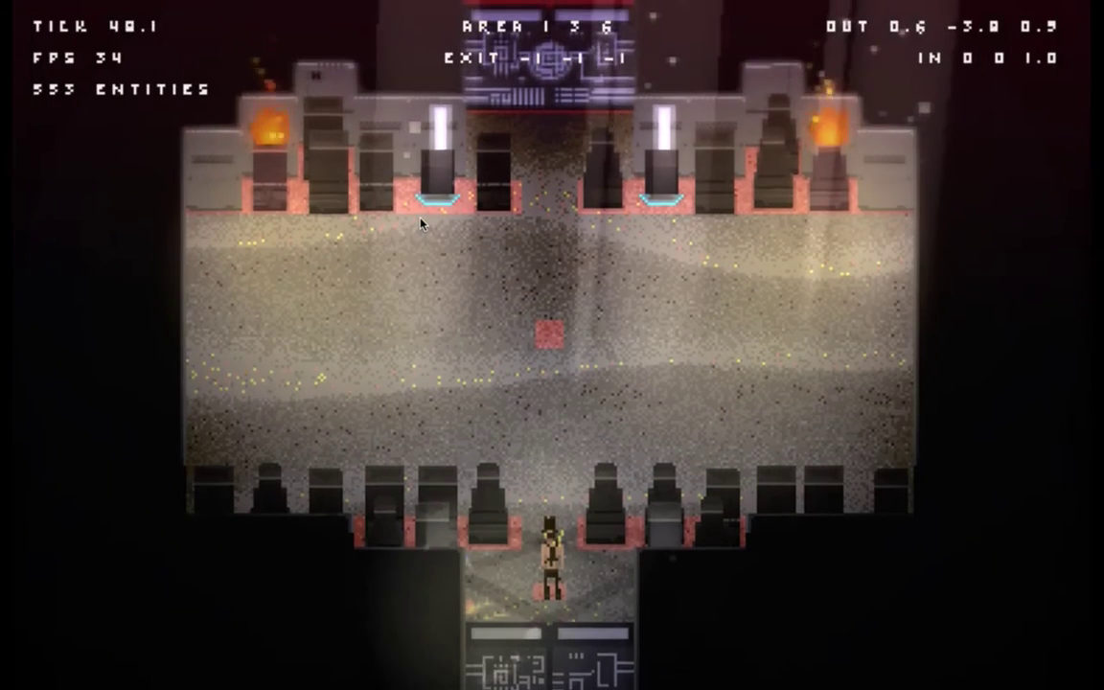
Move the hero up and attack to check the worm boss sprite in the running game, and quit the game
{"action": "key", "text": "Up"}
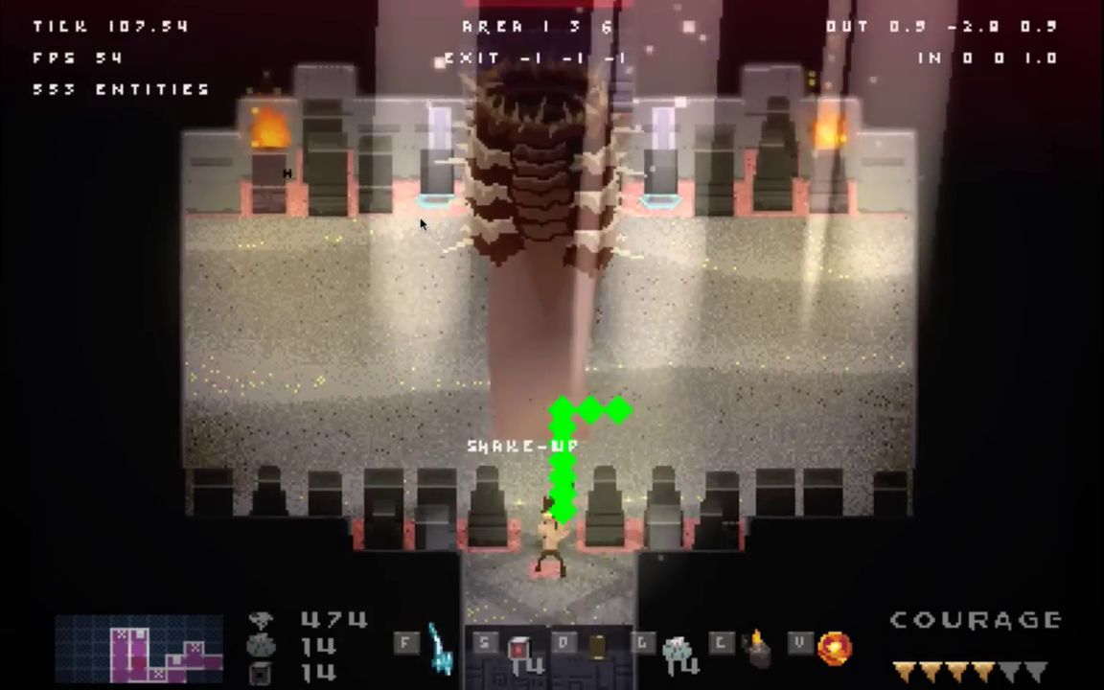
{"action": "key", "text": "f"}
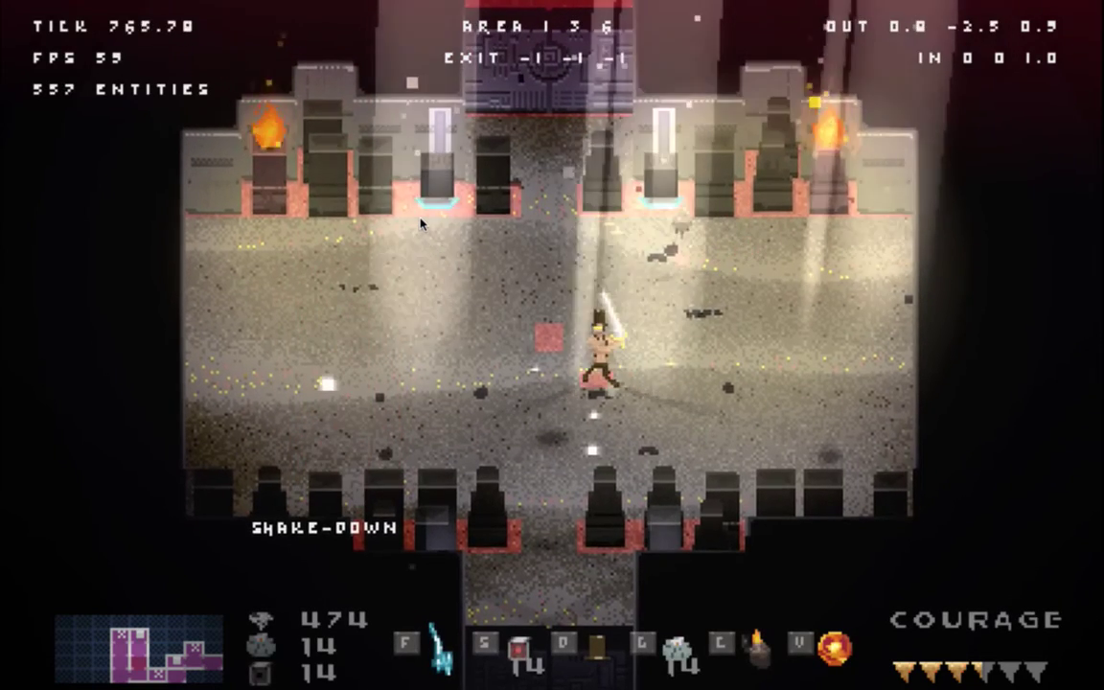
{"action": "key", "text": "super+q"}
Switch to Photoshop and save the boss document under the new name AcidBossUp.psd in the Foes folder
{"action": "key", "text": "super+Tab"}
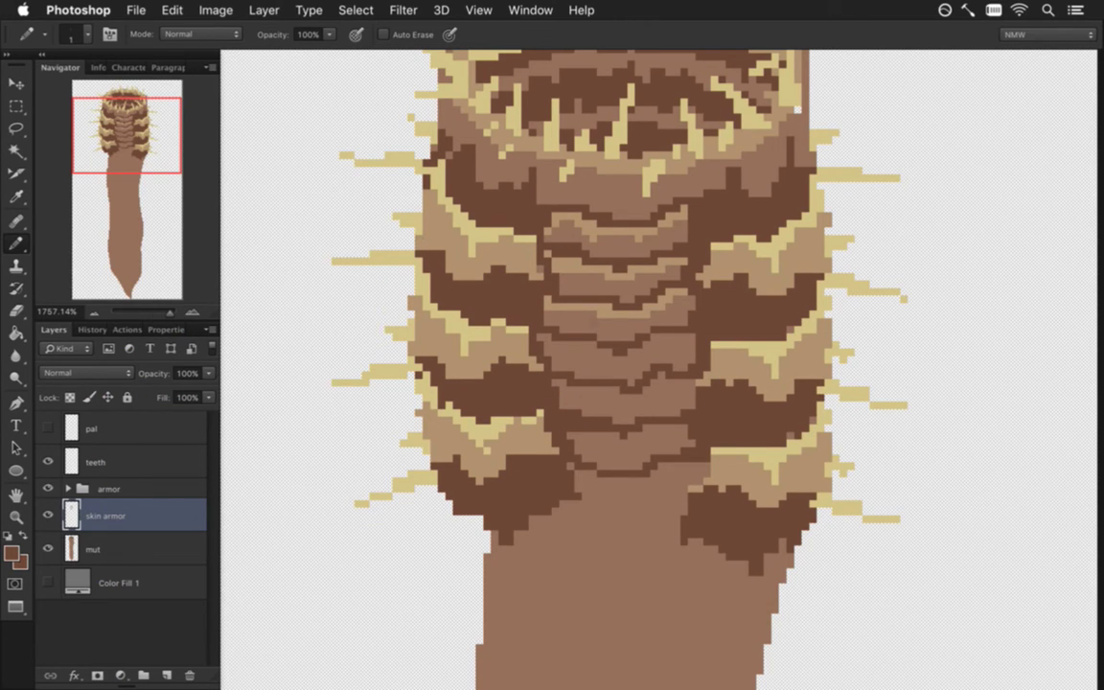
{"action": "left_click_drag", "start_coordinate": [602, 304], "coordinate": [545, 306]}
{"action": "scroll", "coordinate": [544, 307], "scroll_direction": "down", "scroll_amount": 3}
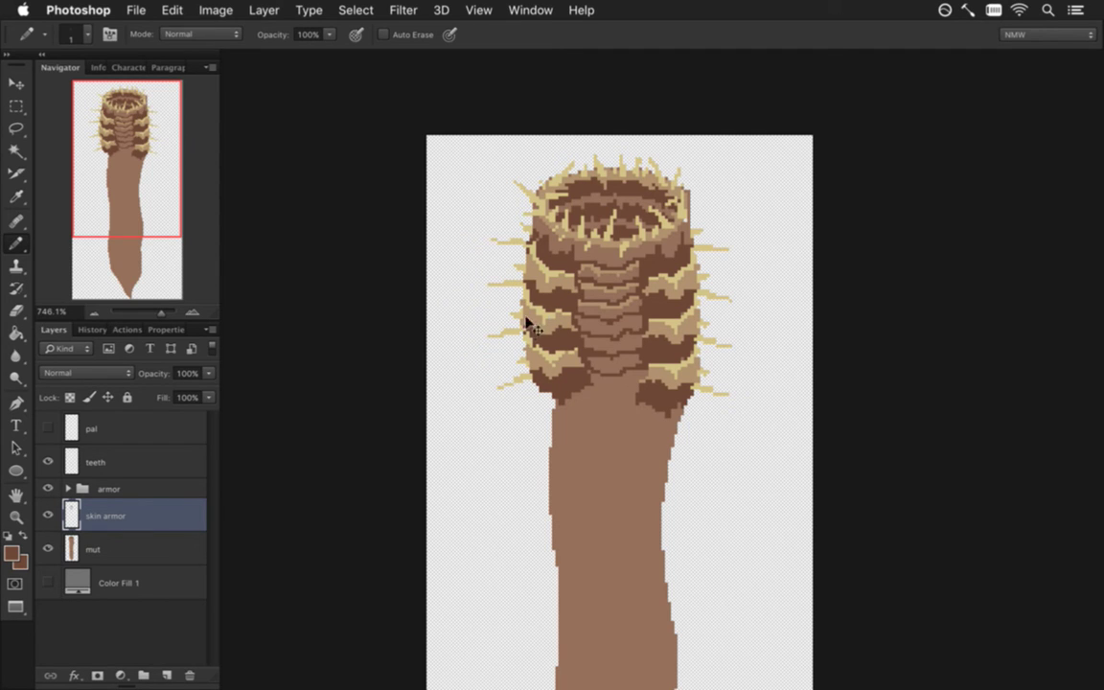
{"action": "left_click", "coordinate": [132, 10]}
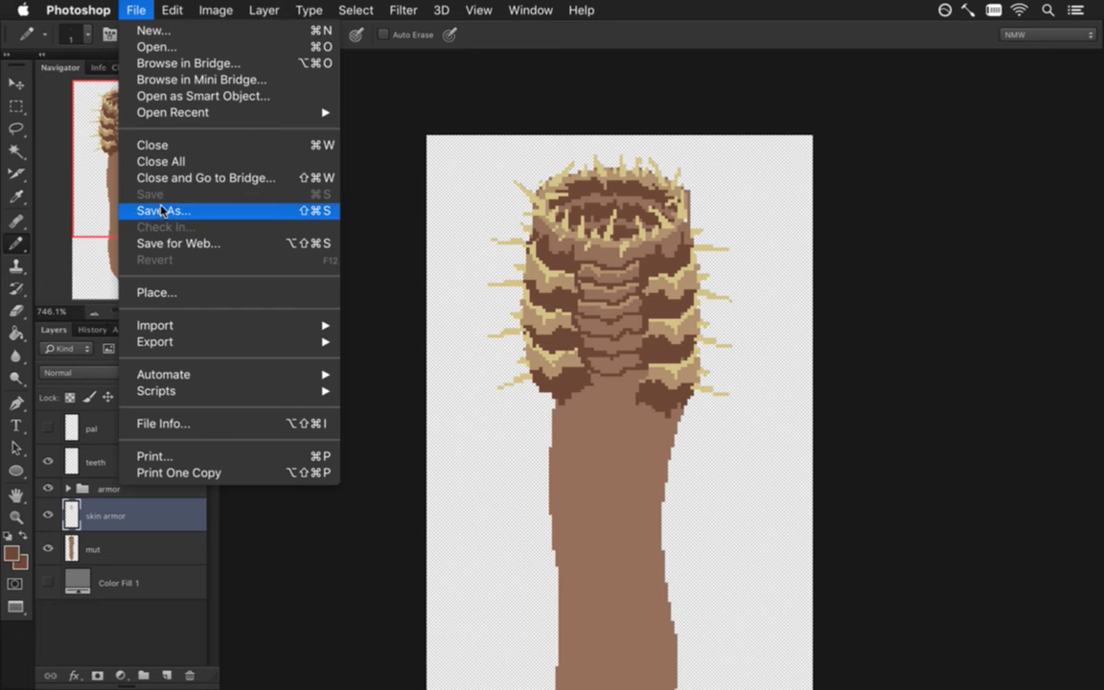
{"action": "left_click", "coordinate": [151, 211]}
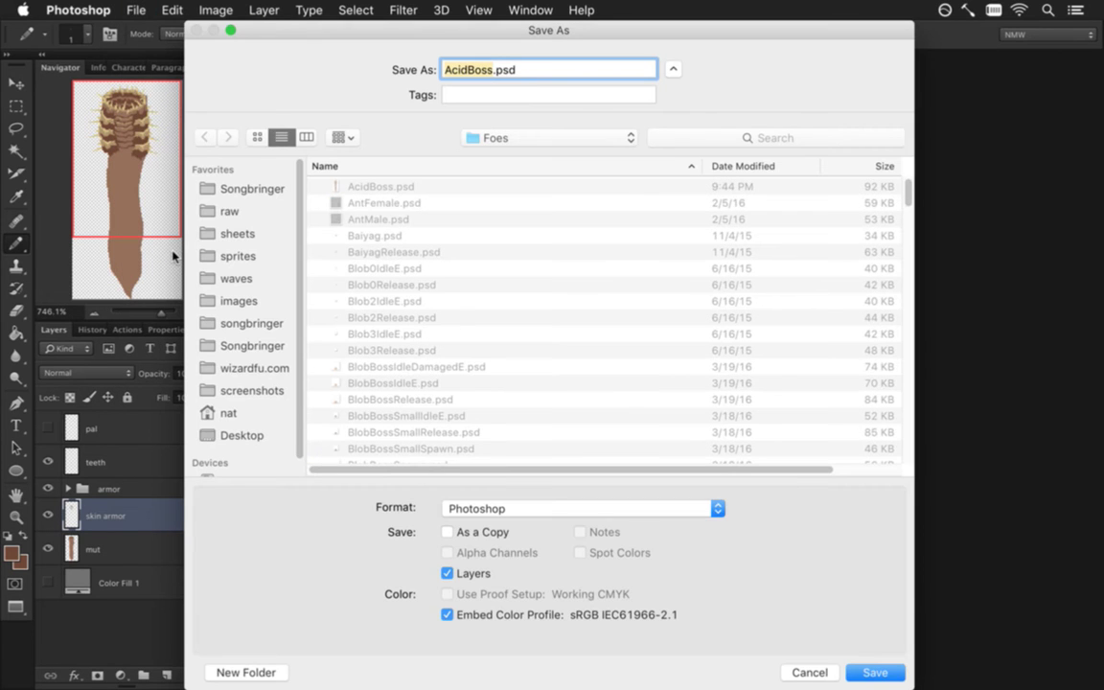
{"action": "key", "text": "Right"}
{"action": "type", "text": "Up"}
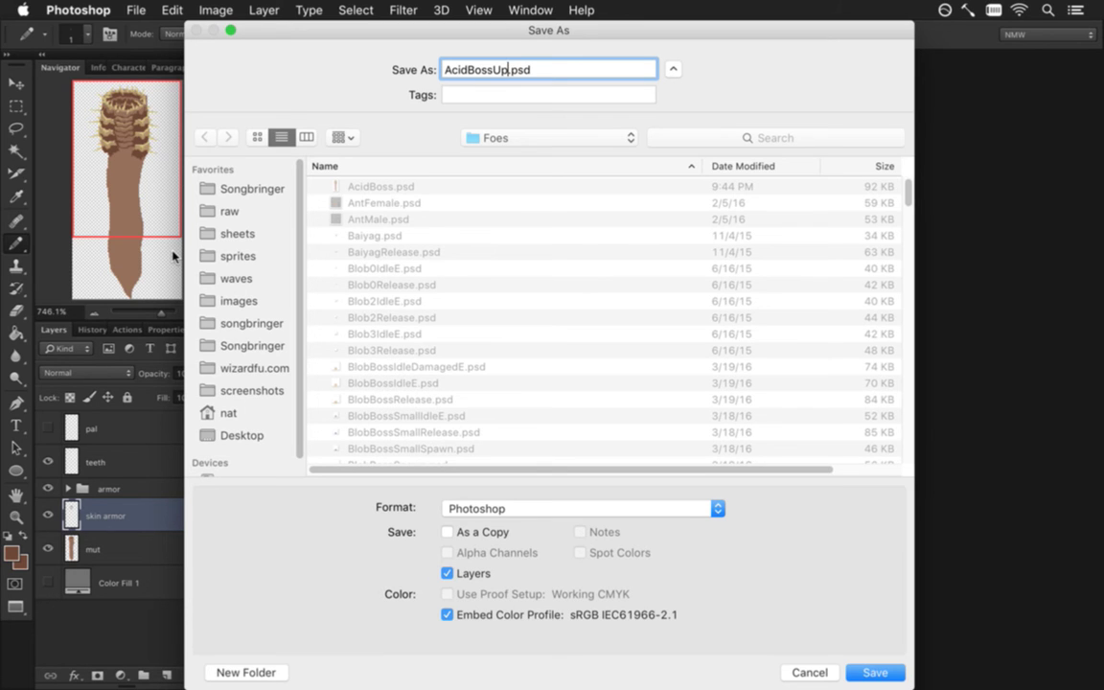
{"action": "key", "text": "Return"}
Switch to Terminal and delete raw/sprites/Foes/AcidBoss.psd with the rm command
{"action": "key", "text": "super+Tab"}
{"action": "key", "text": "super+Tab"}
{"action": "key", "text": "super+Tab"}
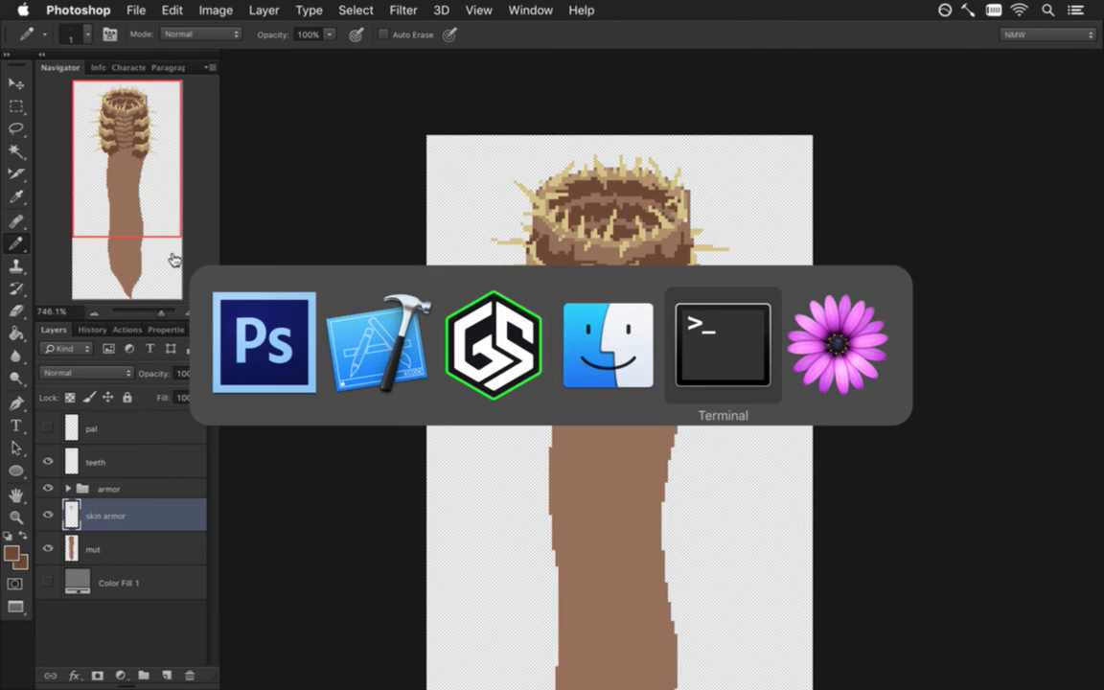
{"action": "key", "text": "super+Tab"}
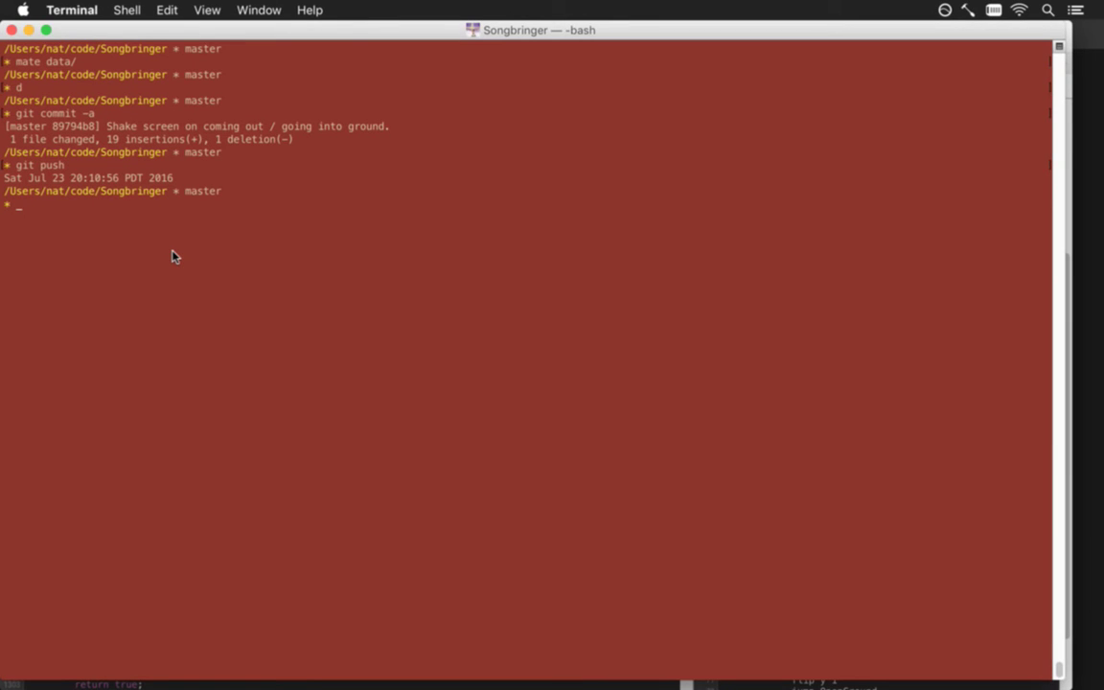
{"action": "type", "text": "rm raw/sprites/Fo"}
{"action": "key", "text": "Tab"}
{"action": "key", "text": "Tab"}
{"action": "type", "text": "es/"}
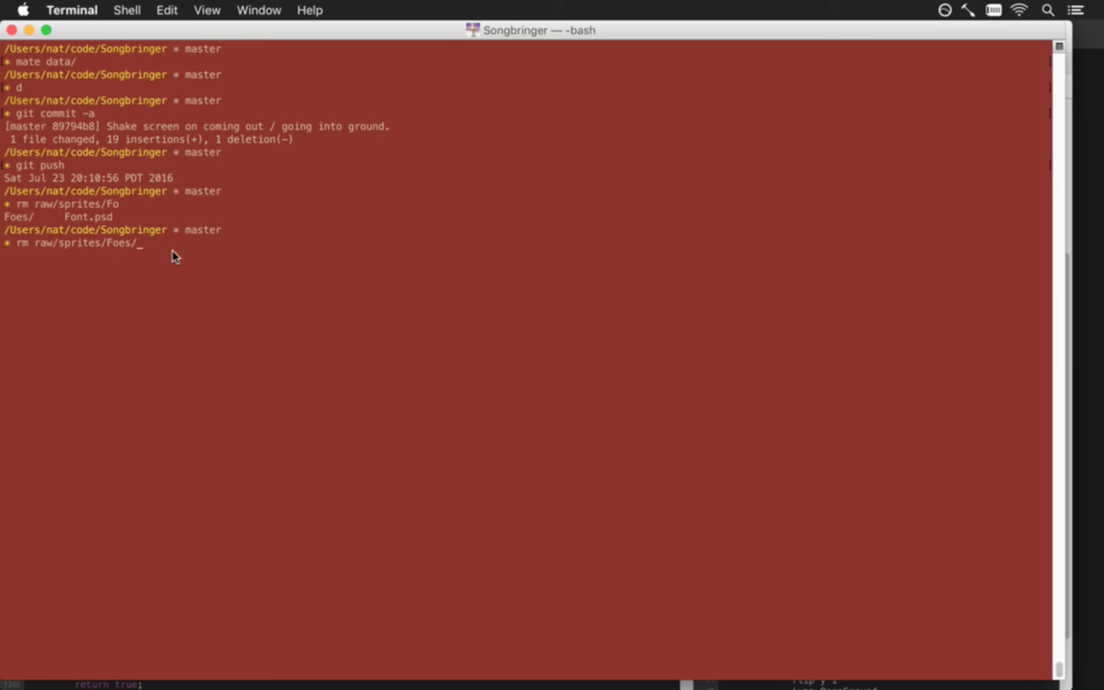
{"action": "type", "text": "Ac"}
{"action": "key", "text": "Tab"}
{"action": "key", "text": "Return"}
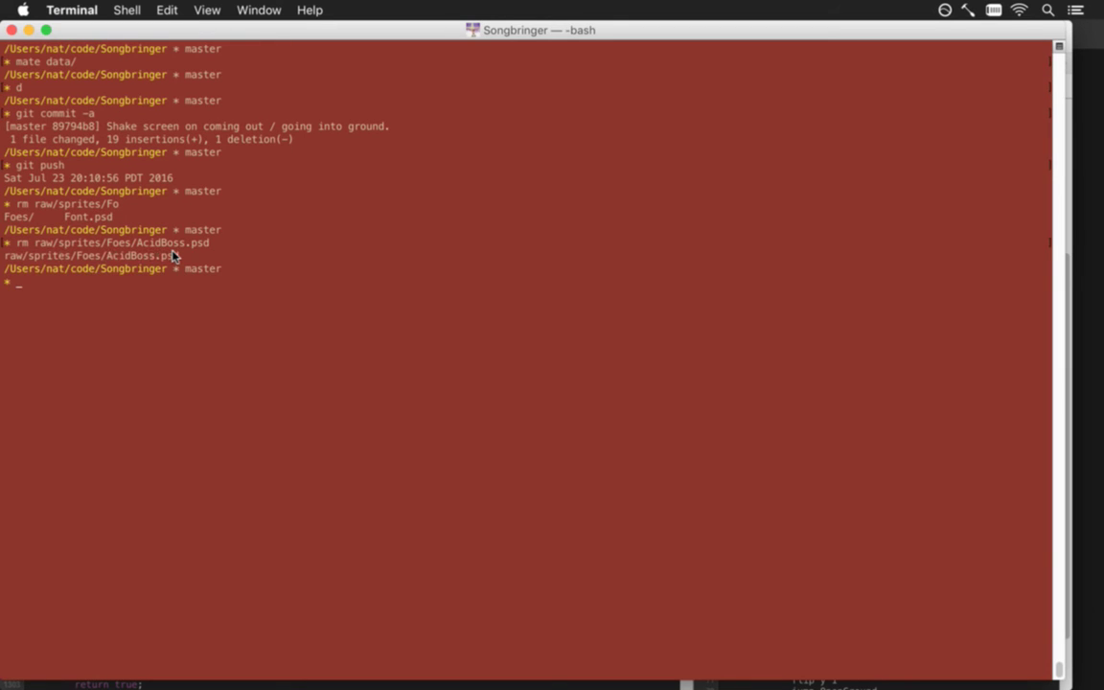
Check the repository with git status and stage all changes with git addall
{"action": "type", "text": "git status"}
{"action": "key", "text": "Return"}
{"action": "type", "text": "git addall"}
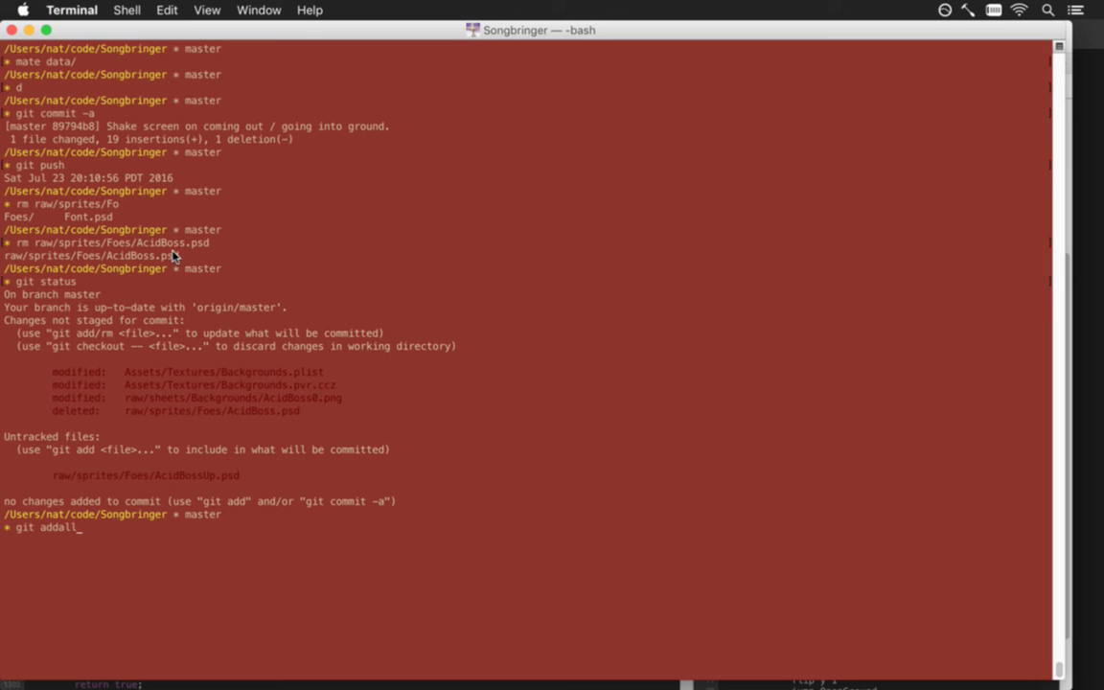
{"action": "key", "text": "Return"}
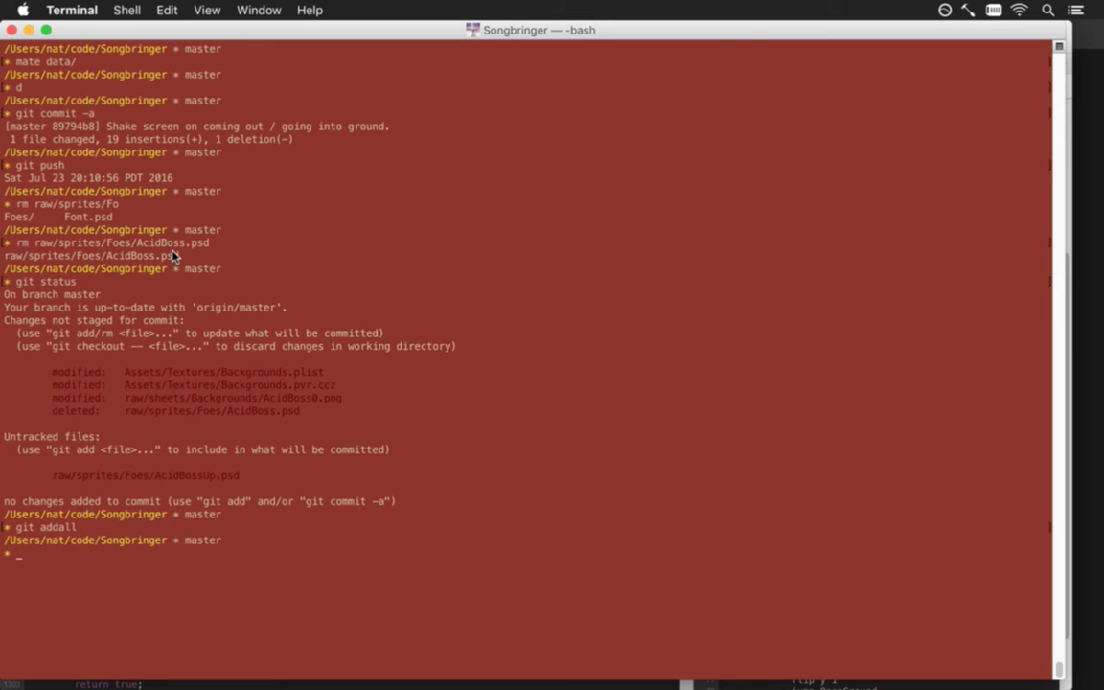
Switch to Photoshop and save another copy of the boss document as AcidBossDown.psd in the Foes folder
{"action": "key", "text": "super+Tab"}
{"action": "key", "text": "super+Tab"}
{"action": "key", "text": "super+Tab"}
{"action": "key", "text": "super+Tab"}
{"action": "key", "text": "super+Tab"}
{"action": "key", "text": "super+Tab"}
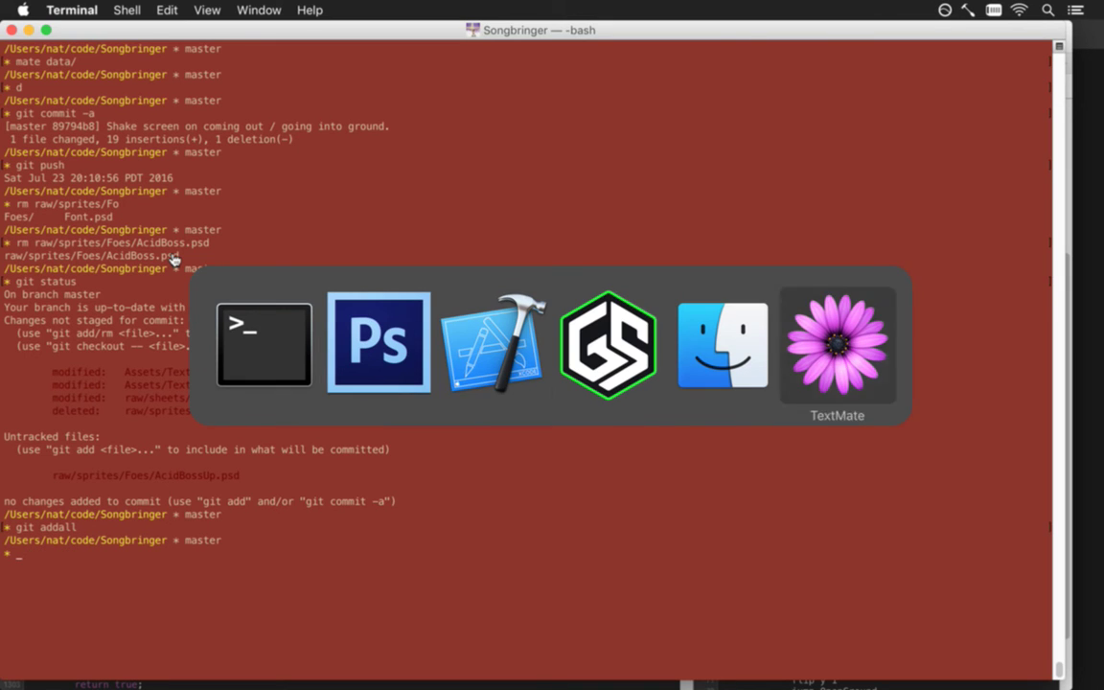
{"action": "key", "text": "super+Tab"}
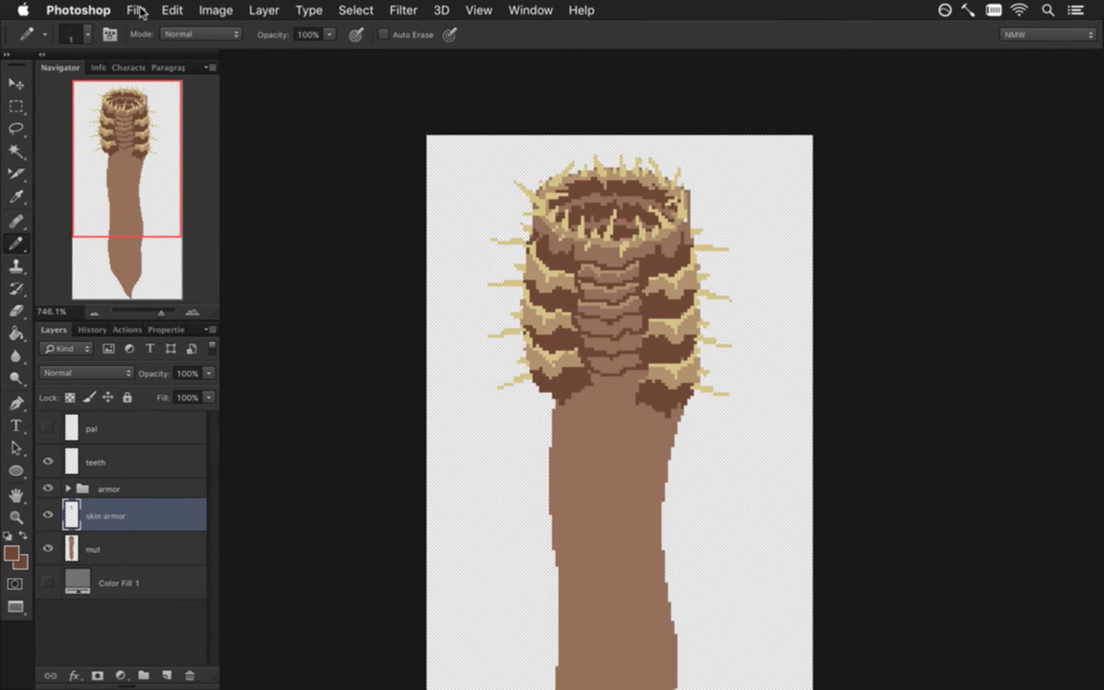
{"action": "left_click", "coordinate": [141, 9]}
{"action": "left_click", "coordinate": [182, 210]}
{"action": "type", "text": "AcidBossDown"}
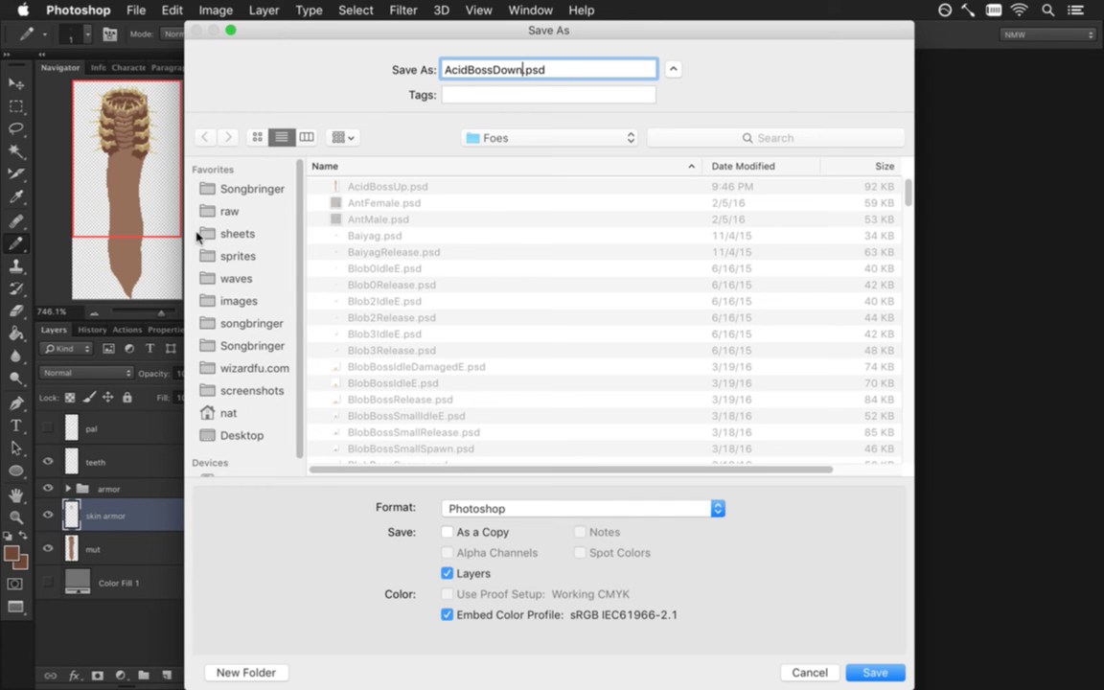
{"action": "key", "text": "Return"}
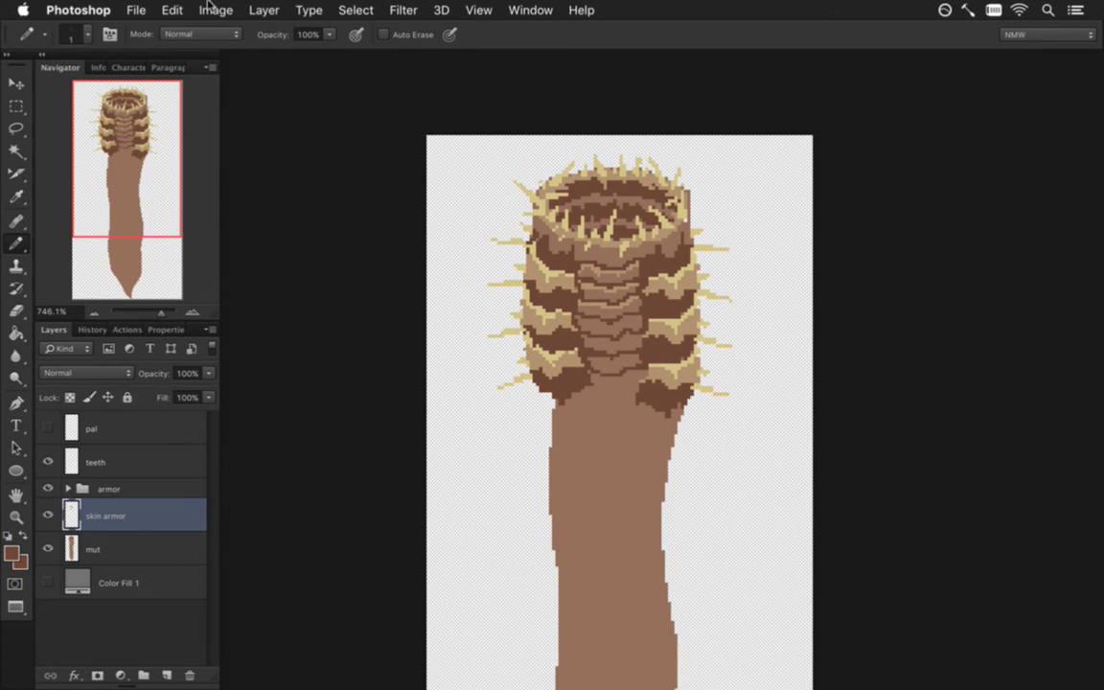
{"action": "left_click", "coordinate": [530, 9]}
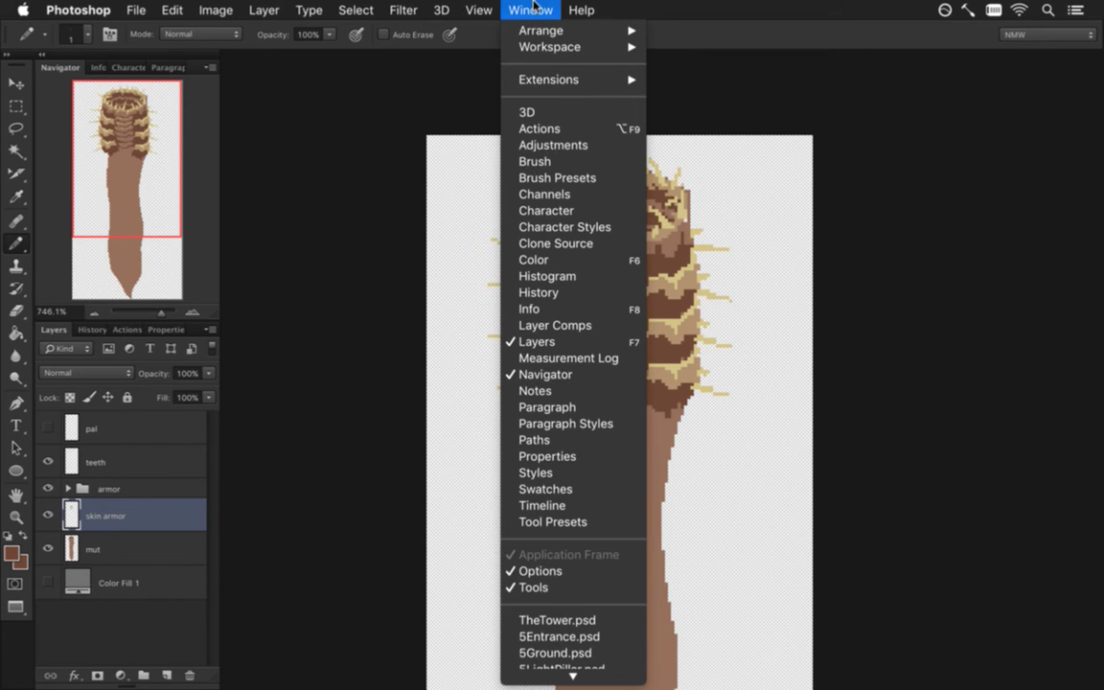
{"action": "scroll", "coordinate": [541, 190], "scroll_direction": "down", "scroll_amount": 5}
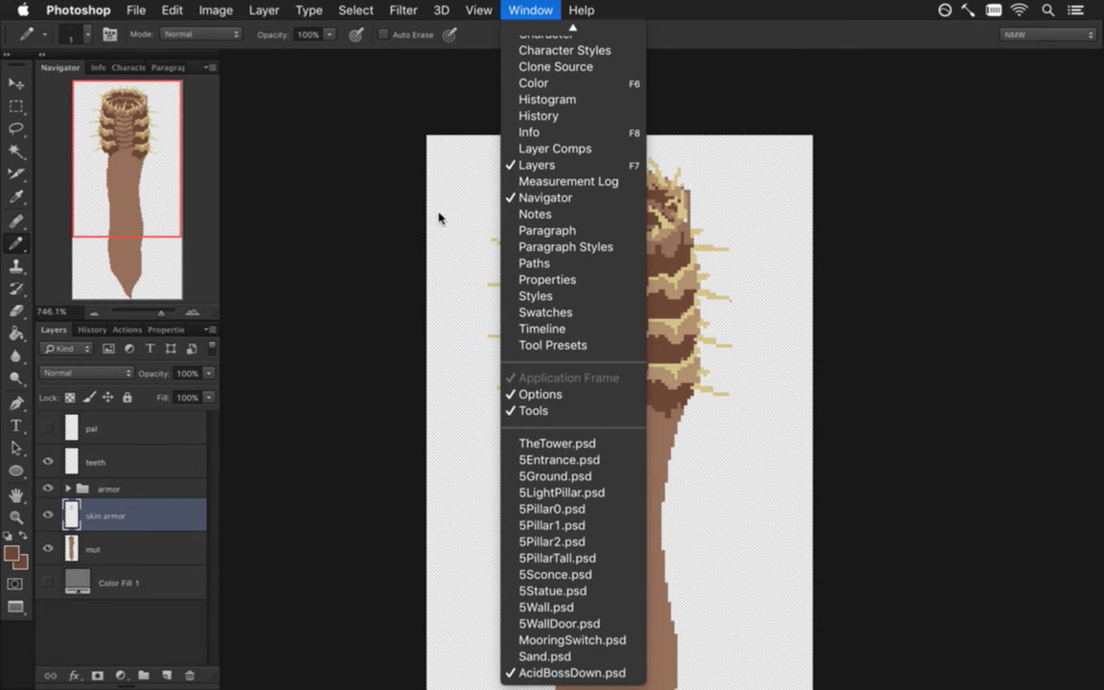
{"action": "left_click", "coordinate": [416, 96]}
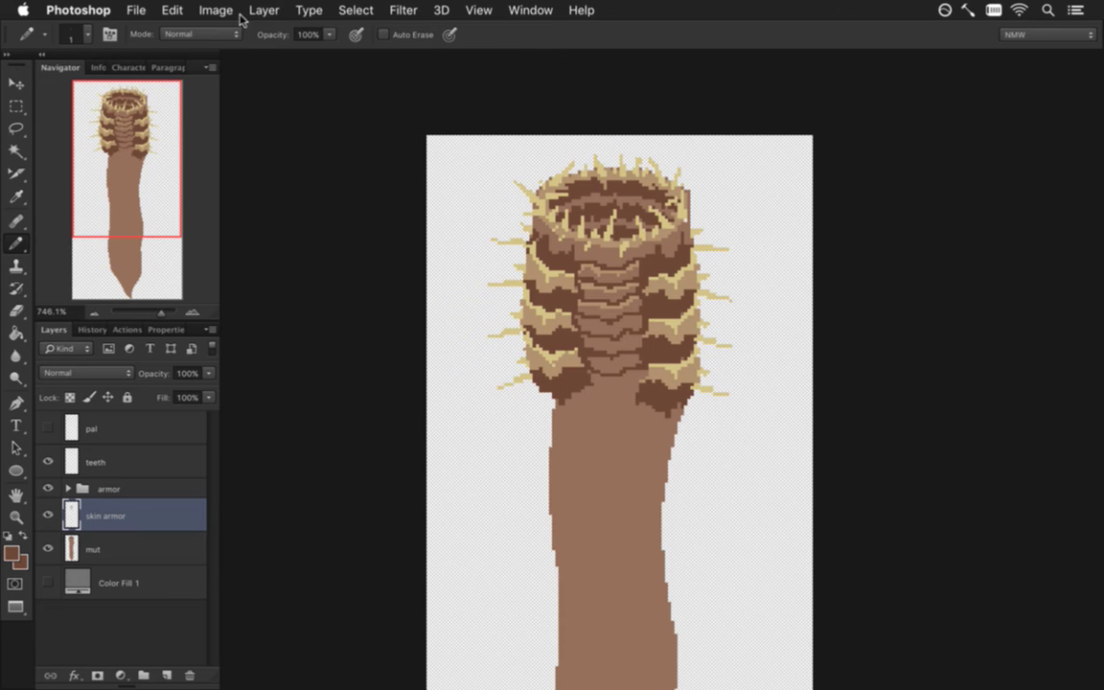
Flip the whole canvas of the boss document vertically so the worm's head points downward
{"action": "left_click", "coordinate": [196, 8]}
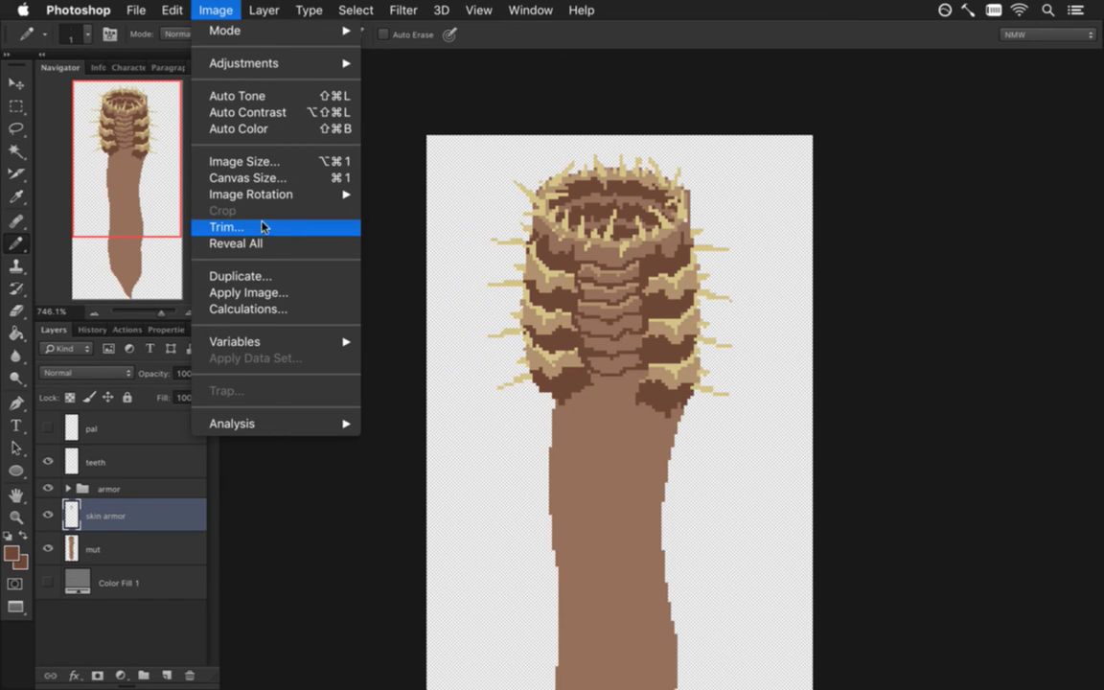
{"action": "mouse_move", "coordinate": [247, 187]}
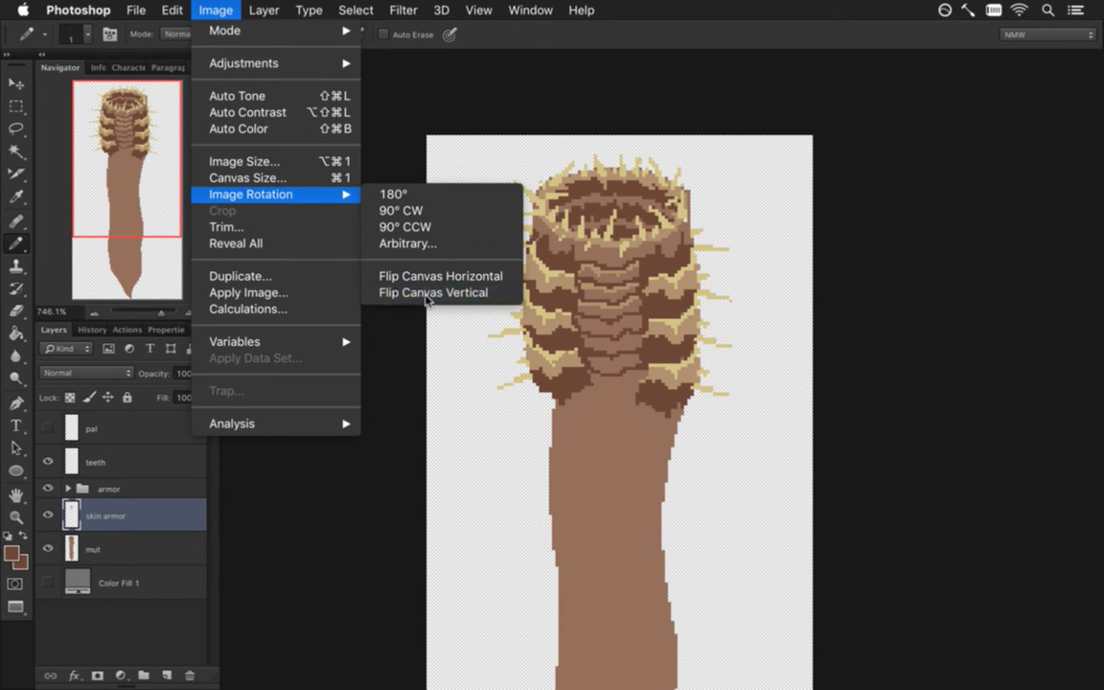
{"action": "left_click", "coordinate": [391, 292]}
Sample the mid-brown skin color and merge the teeth, armor, skin armor and mut layers into one
{"action": "left_click_drag", "start_coordinate": [601, 583], "coordinate": [606, 290]}
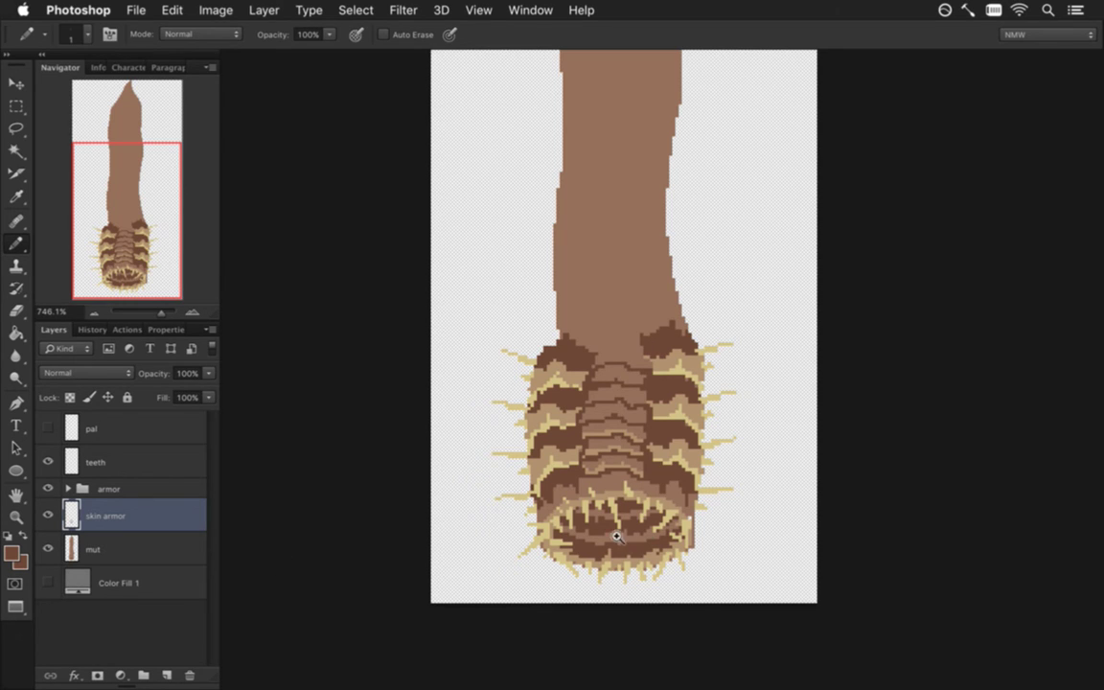
{"action": "scroll", "coordinate": [575, 489], "scroll_direction": "up", "scroll_amount": 5}
{"action": "left_click", "coordinate": [79, 560]}
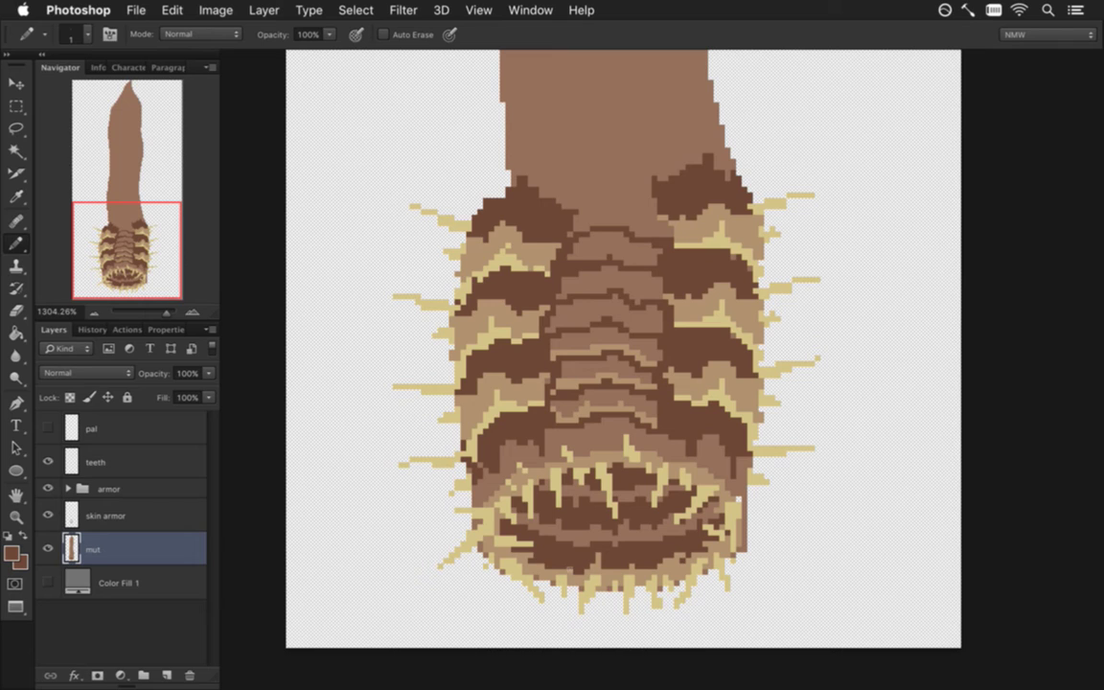
{"action": "left_click", "coordinate": [513, 475]}
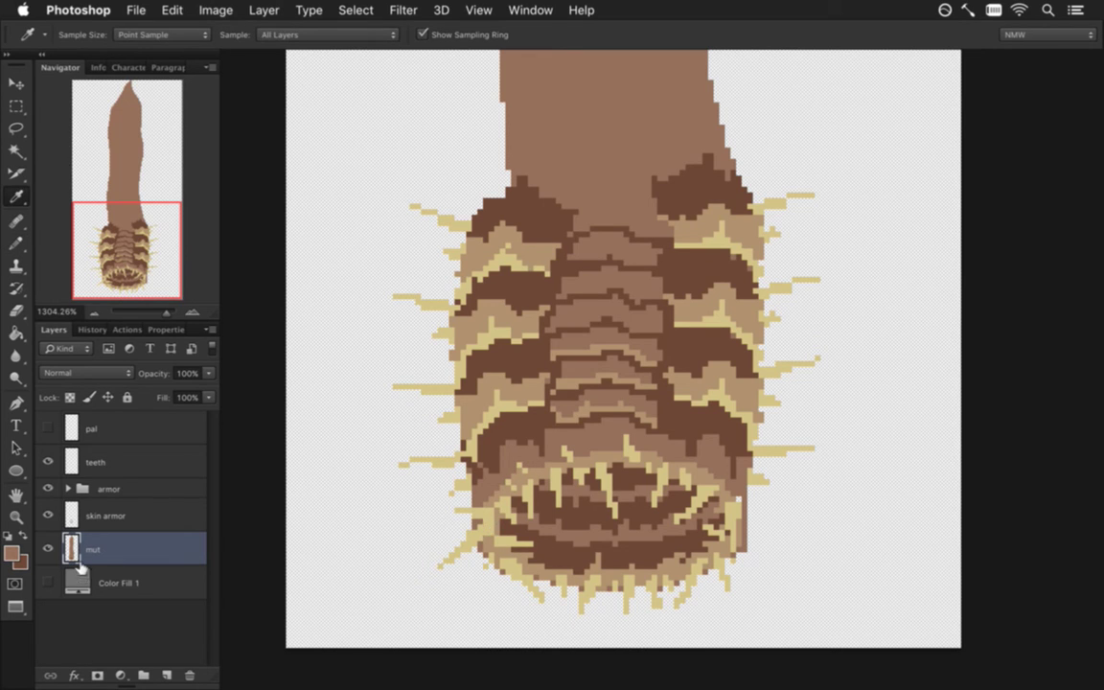
{"action": "left_click", "coordinate": [146, 462], "text": "shift"}
{"action": "right_click", "coordinate": [186, 470]}
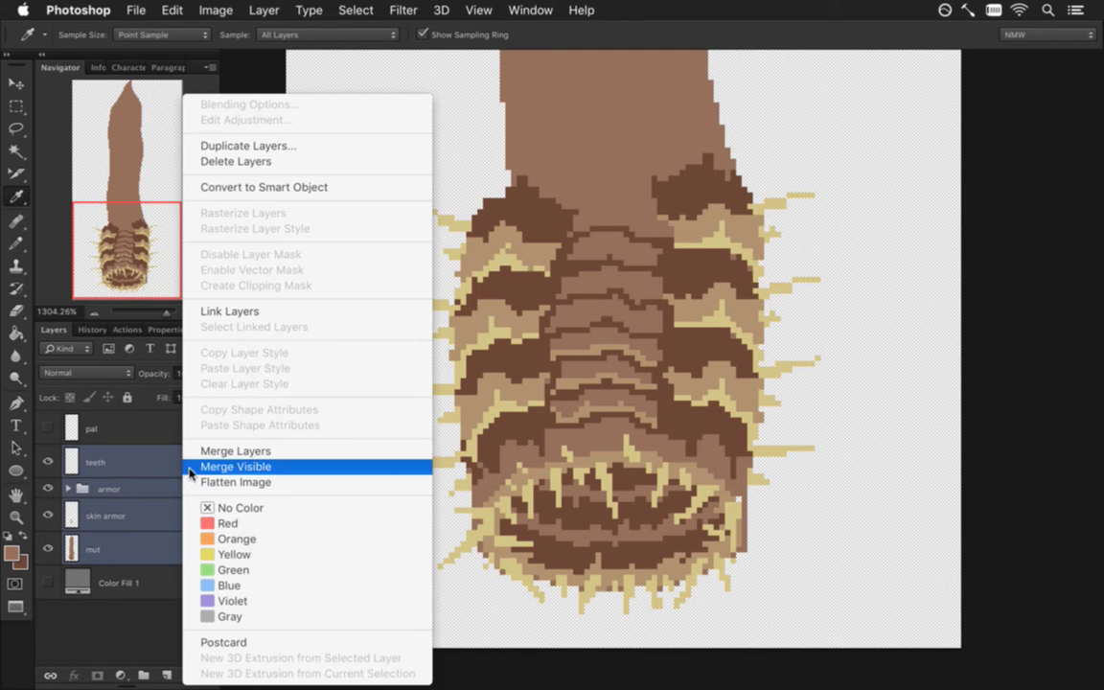
{"action": "left_click", "coordinate": [257, 450]}
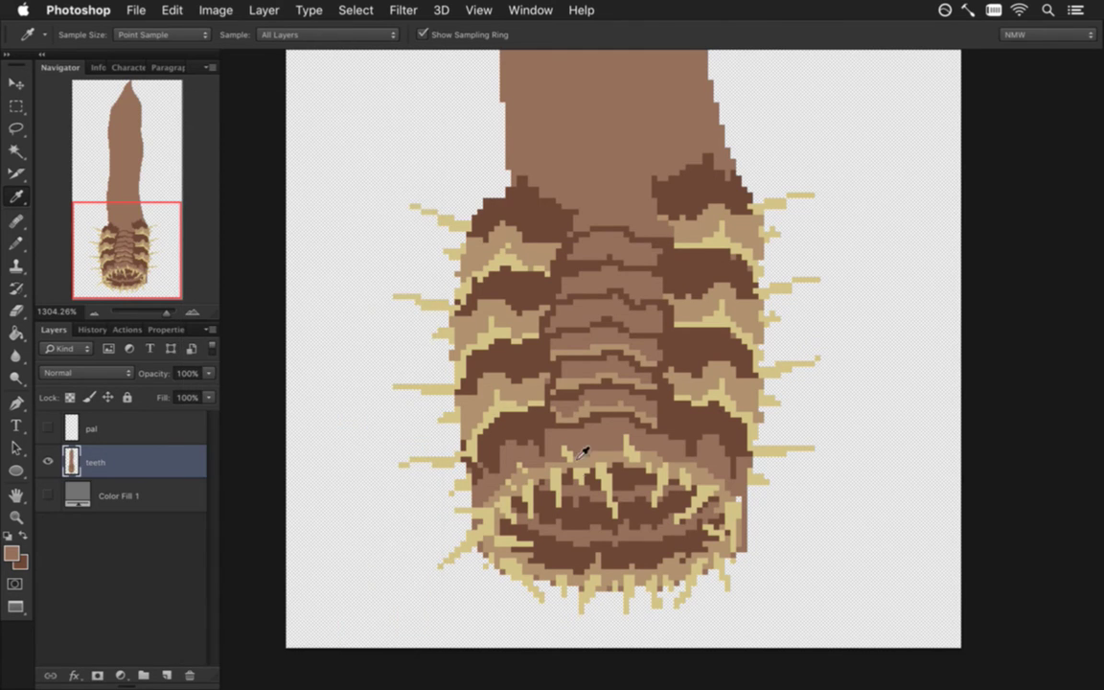
Paint over the upper part of the mouth and its teeth in mid-brown with a 5-pixel pencil
{"action": "key", "text": "m"}
{"action": "key", "text": "b"}
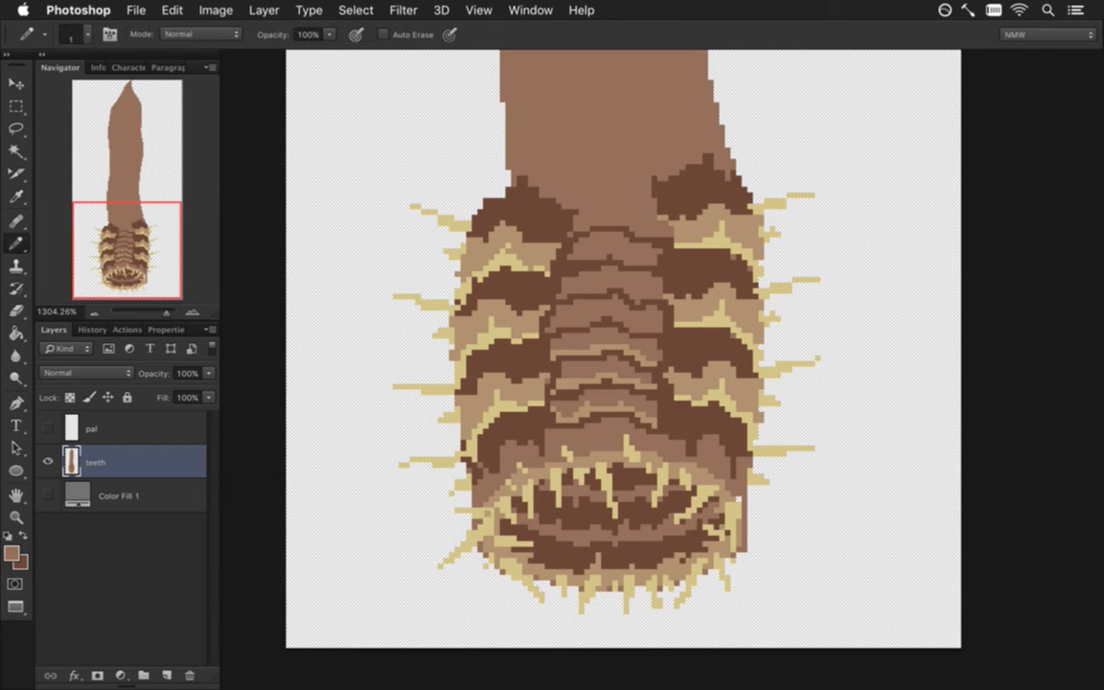
{"action": "mouse_move", "coordinate": [500, 502]}
{"action": "left_mouse_down"}
{"action": "mouse_move", "coordinate": [510, 525]}
{"action": "mouse_move", "coordinate": [510, 496]}
{"action": "mouse_move", "coordinate": [532, 486]}
{"action": "mouse_move", "coordinate": [534, 527]}
{"action": "mouse_move", "coordinate": [632, 470]}
{"action": "mouse_move", "coordinate": [618, 458]}
{"action": "mouse_move", "coordinate": [661, 473]}
{"action": "mouse_move", "coordinate": [679, 493]}
{"action": "mouse_move", "coordinate": [620, 534]}
{"action": "left_mouse_up"}
{"action": "key", "text": "bracketright"}
{"action": "key", "text": "bracketright"}
{"action": "key", "text": "bracketright"}
{"action": "key", "text": "bracketright"}
{"action": "left_click", "coordinate": [657, 494]}
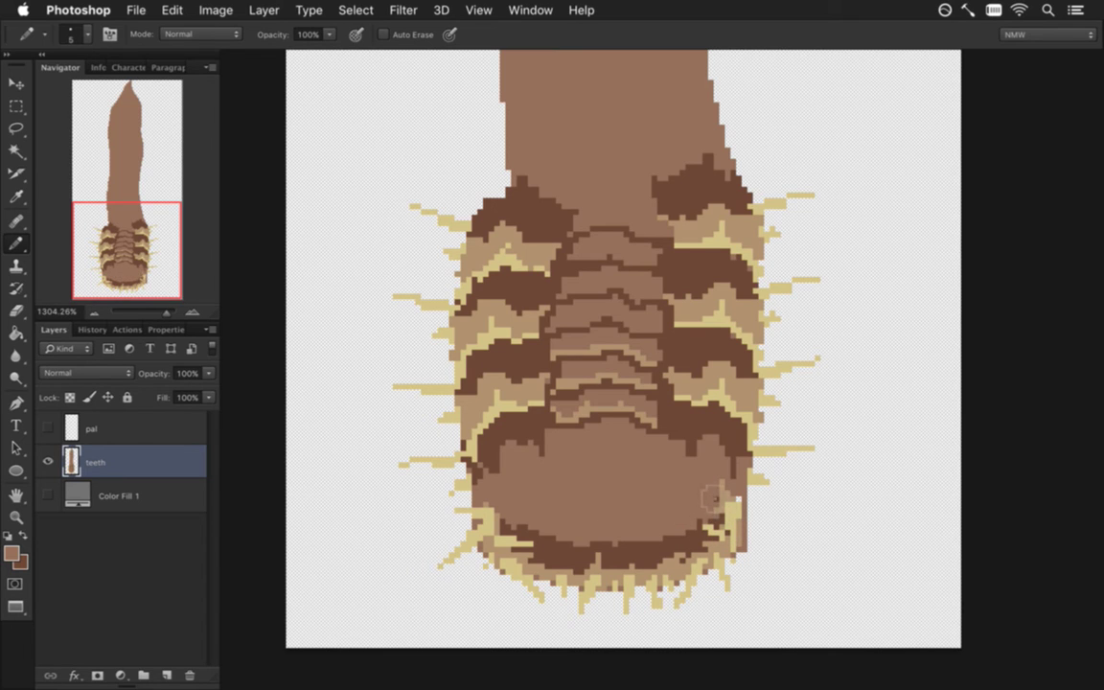
Select the spiked lower rim of the head without the plain brown area, move it up slightly, and deselect
{"action": "key", "text": "m"}
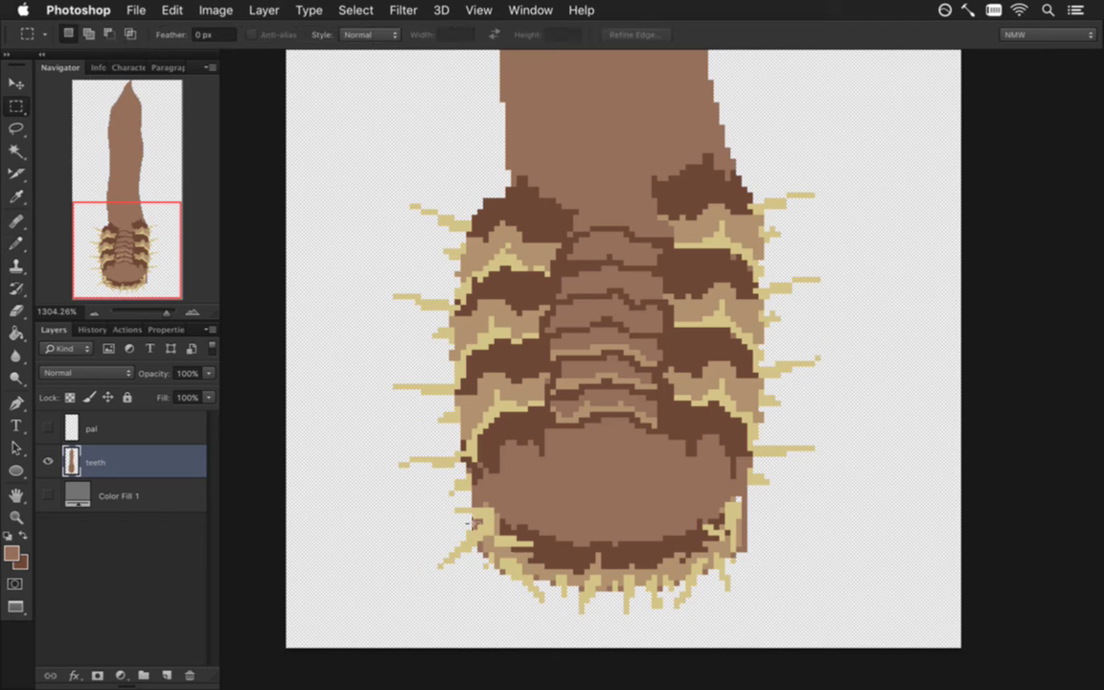
{"action": "left_click_drag", "start_coordinate": [414, 496], "coordinate": [792, 631]}
{"action": "key", "text": "alt"}
{"action": "left_click_drag", "start_coordinate": [505, 477], "coordinate": [703, 512]}
{"action": "left_click_drag", "start_coordinate": [536, 501], "coordinate": [653, 534]}
{"action": "key", "text": "v"}
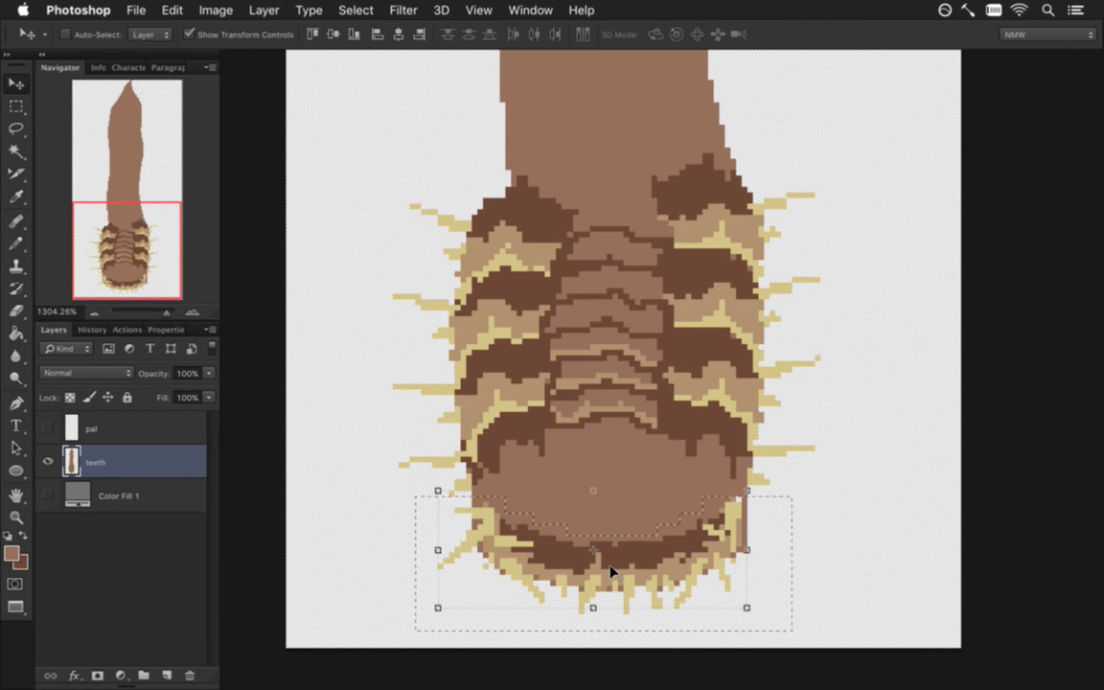
{"action": "key", "text": "Up"}
{"action": "key", "text": "Up"}
{"action": "key", "text": "Up"}
{"action": "key", "text": "Up"}
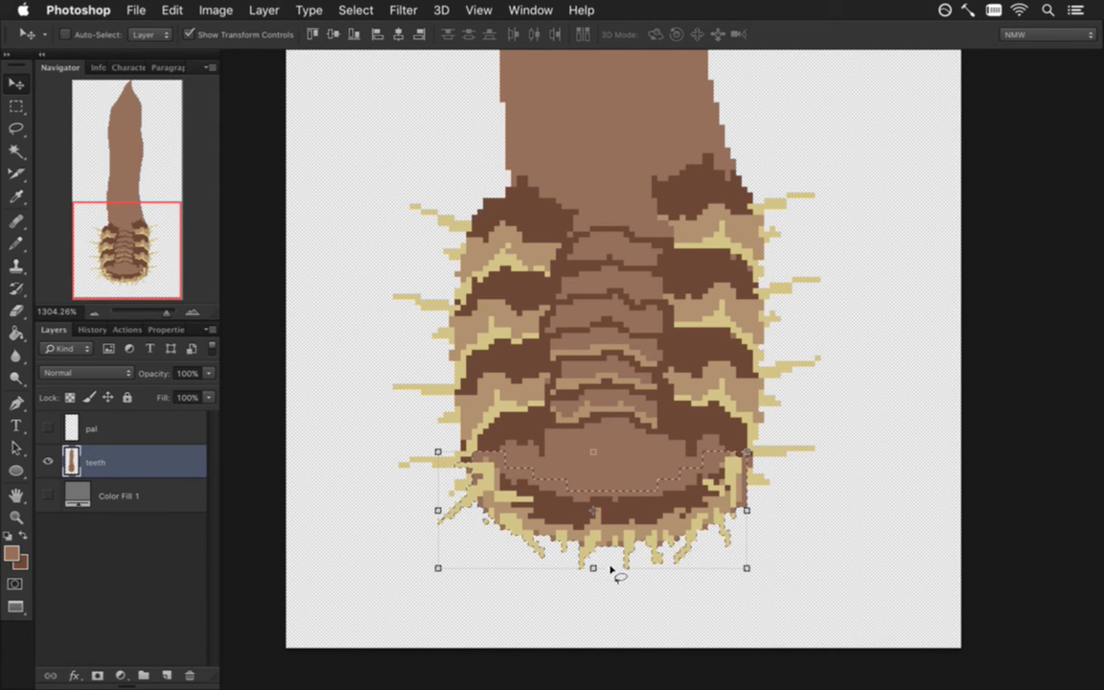
{"action": "key", "text": "l"}
{"action": "key", "text": "ctrl+d"}
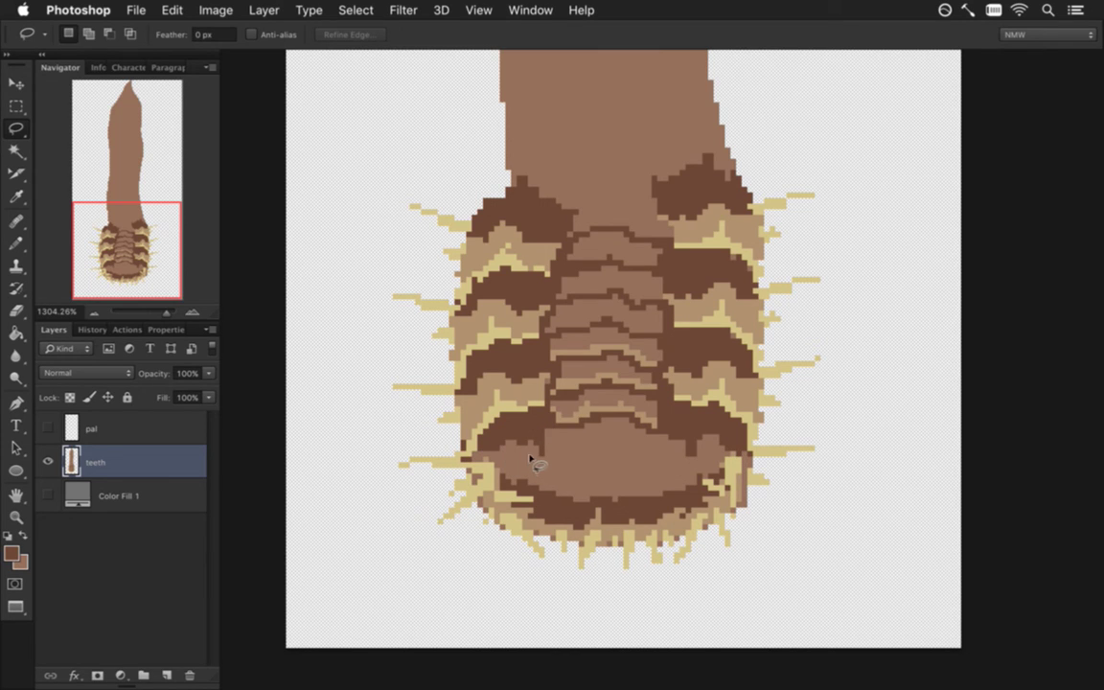
Fill the remaining dark brown mouth interior with the sampled mid-brown skin color
{"action": "key", "text": "i"}
{"action": "left_click", "coordinate": [539, 464]}
{"action": "key", "text": "g"}
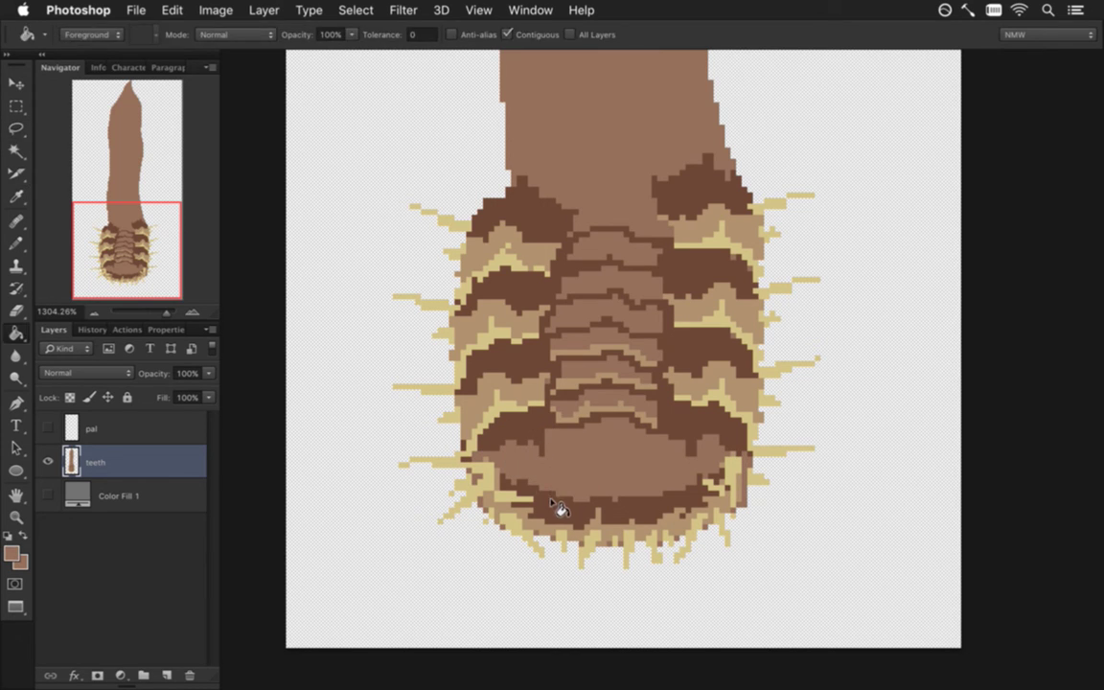
{"action": "left_click", "coordinate": [561, 510]}
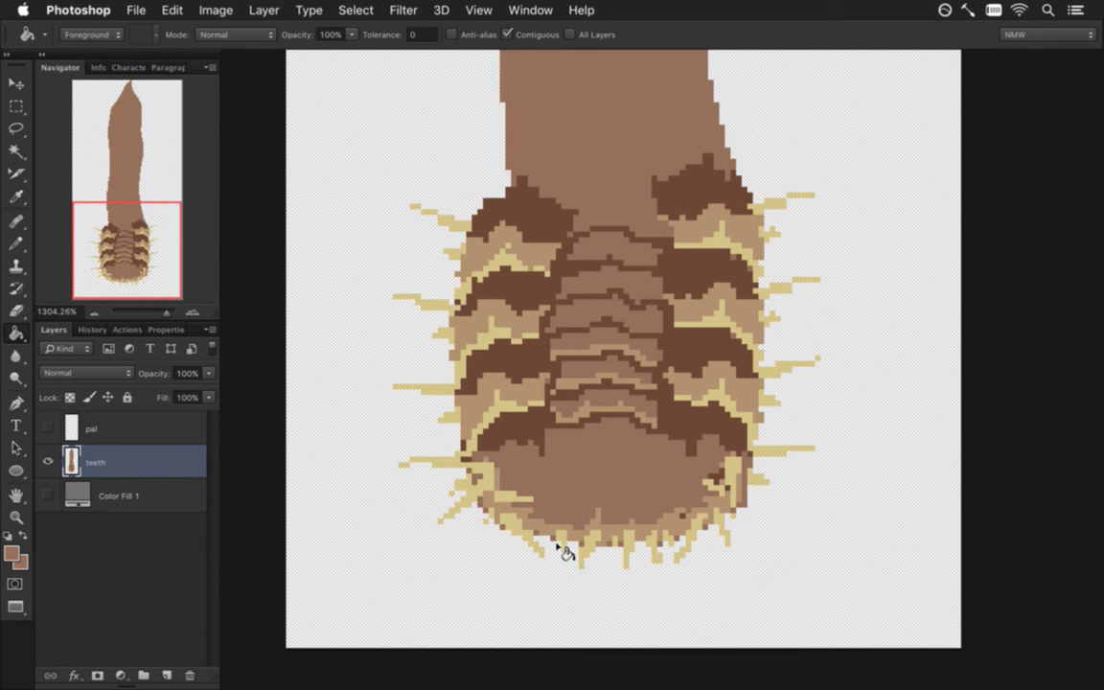
Extend the belly segment down the painted-over head with dark brown side lines and a cross line, ending with a 1-pixel pencil
{"action": "key", "text": "i"}
{"action": "left_click", "coordinate": [530, 439]}
{"action": "key", "text": "b"}
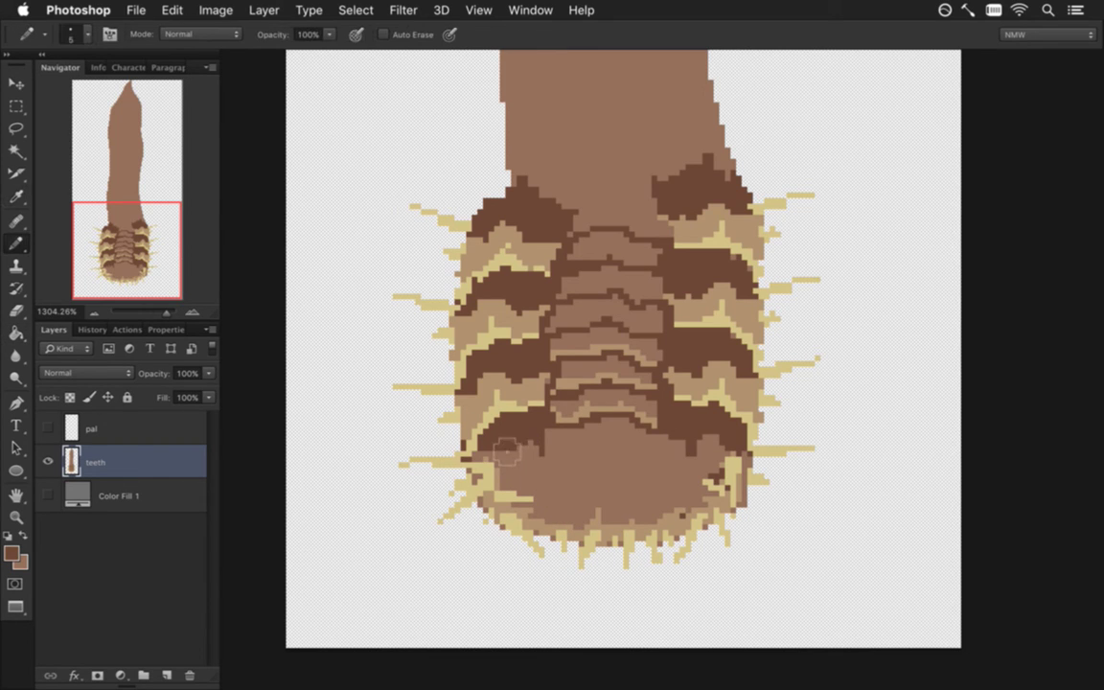
{"action": "left_click_drag", "start_coordinate": [520, 455], "coordinate": [553, 494]}
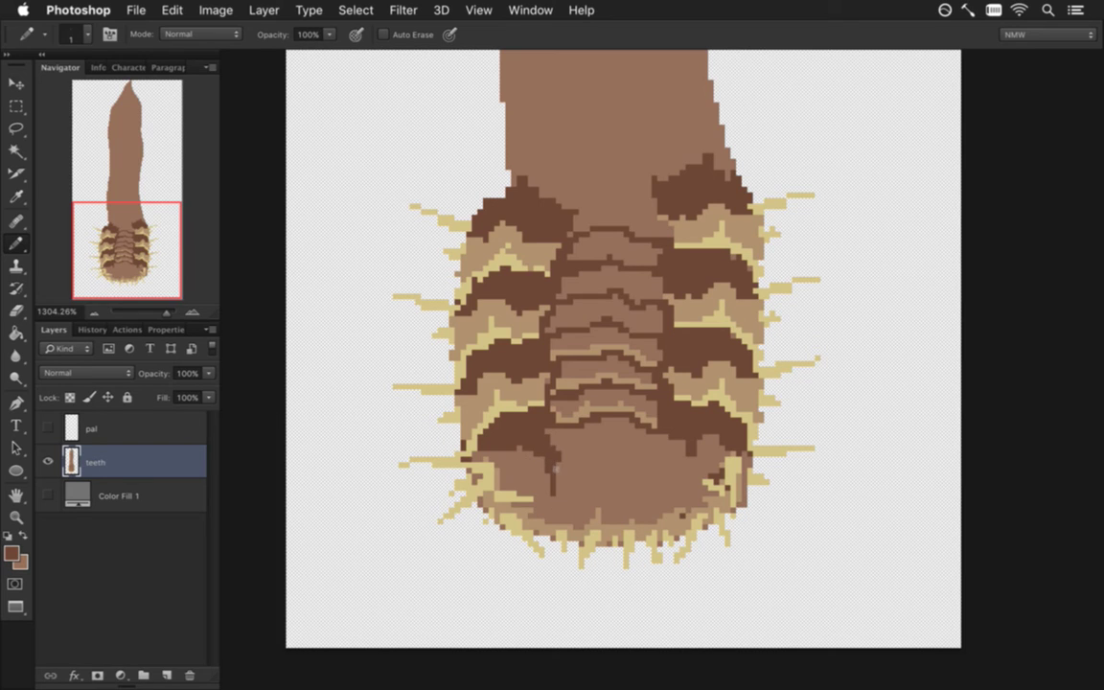
{"action": "mouse_move", "coordinate": [654, 440]}
{"action": "left_mouse_down"}
{"action": "mouse_move", "coordinate": [654, 495]}
{"action": "mouse_move", "coordinate": [670, 443]}
{"action": "mouse_move", "coordinate": [663, 455]}
{"action": "left_mouse_up"}
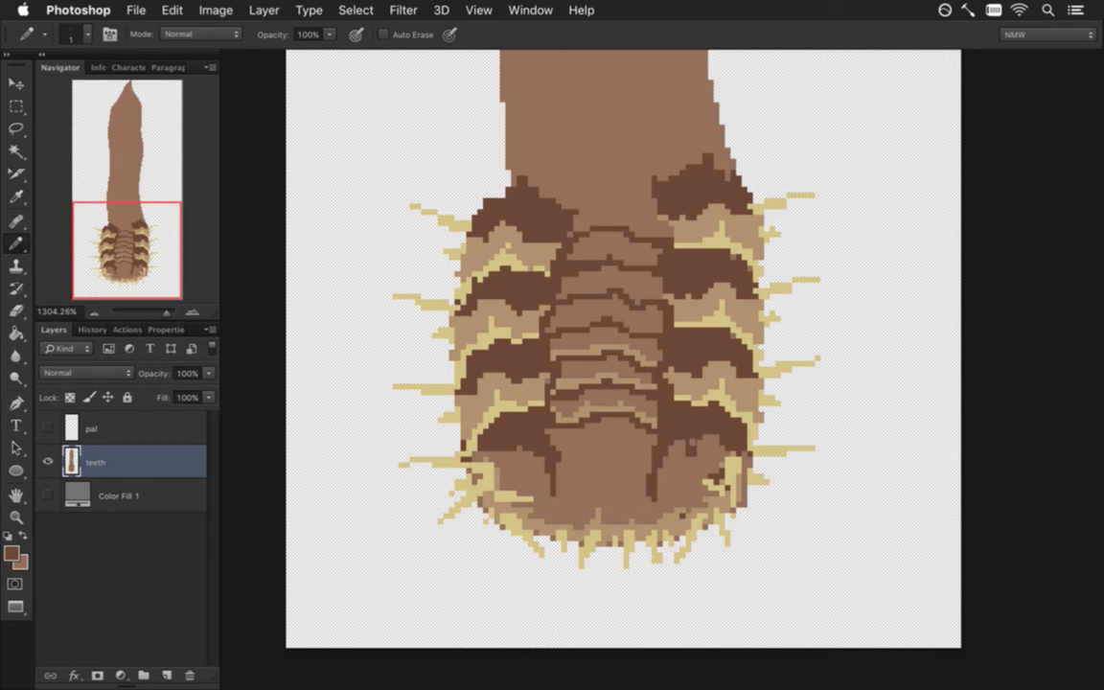
{"action": "mouse_move", "coordinate": [551, 460]}
{"action": "left_mouse_down"}
{"action": "mouse_move", "coordinate": [617, 448]}
{"action": "mouse_move", "coordinate": [652, 456]}
{"action": "left_mouse_up"}
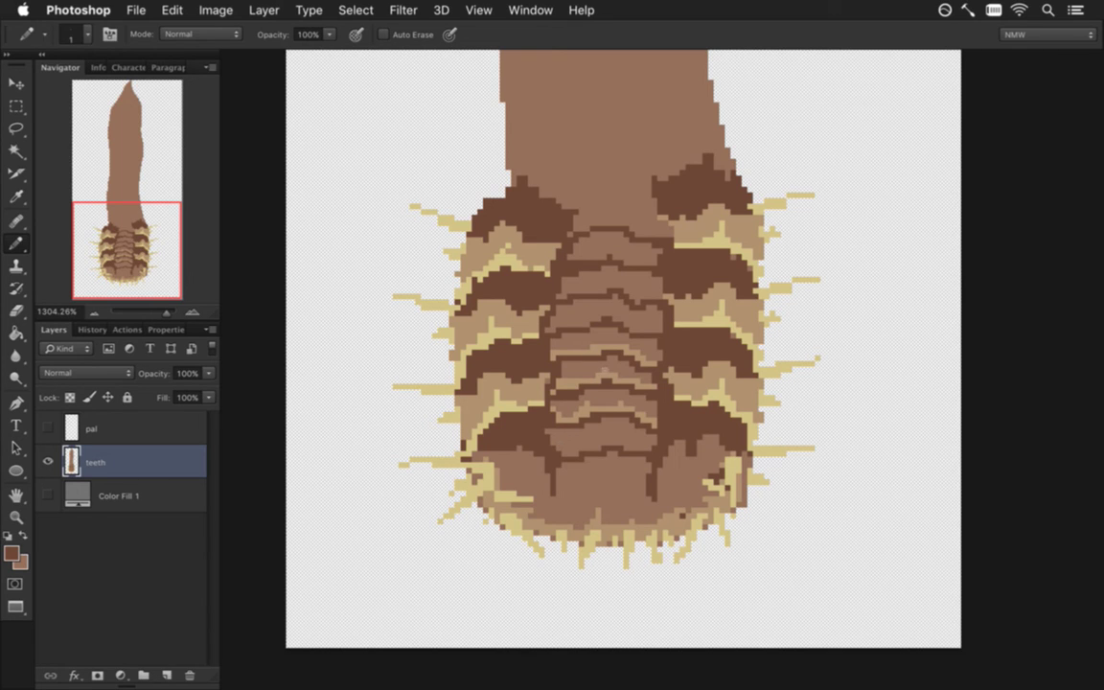
Save the document and export it for the web as AcidBossDown0.png in the Backgrounds folder
{"action": "key", "text": "super+s"}
{"action": "key", "text": "alt+shift+super+s"}
{"action": "key", "text": "Return"}
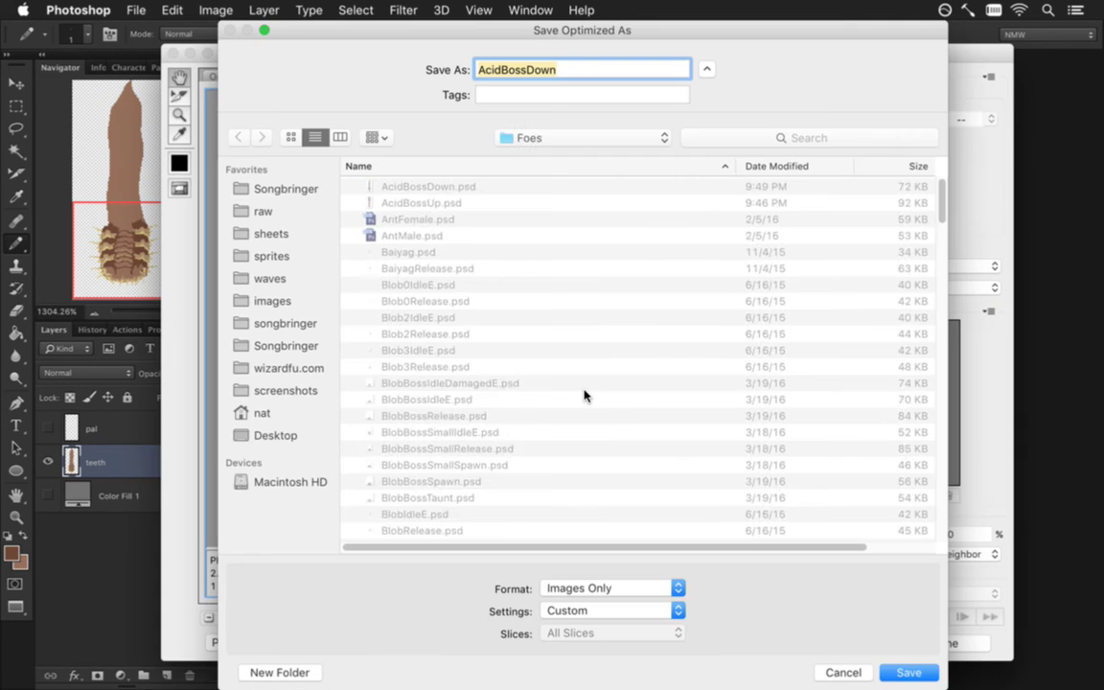
{"action": "key", "text": "Right"}
{"action": "type", "text": "0"}
{"action": "key", "text": "Return"}
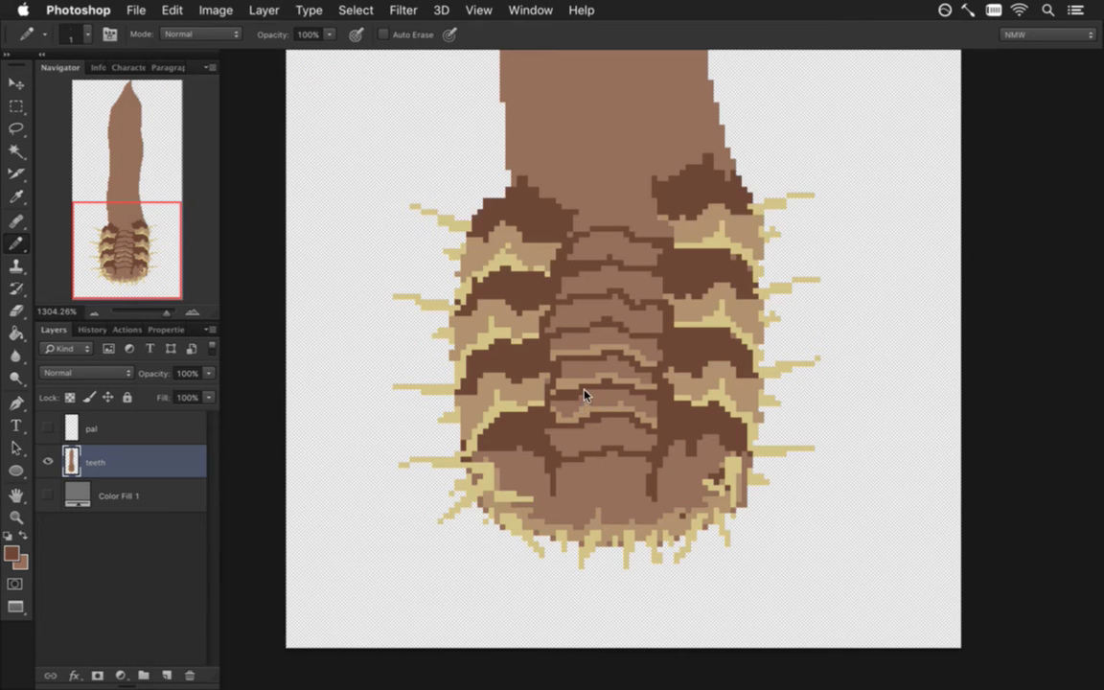
Open the recent file AcidBossUp.psd
{"action": "left_click", "coordinate": [135, 9]}
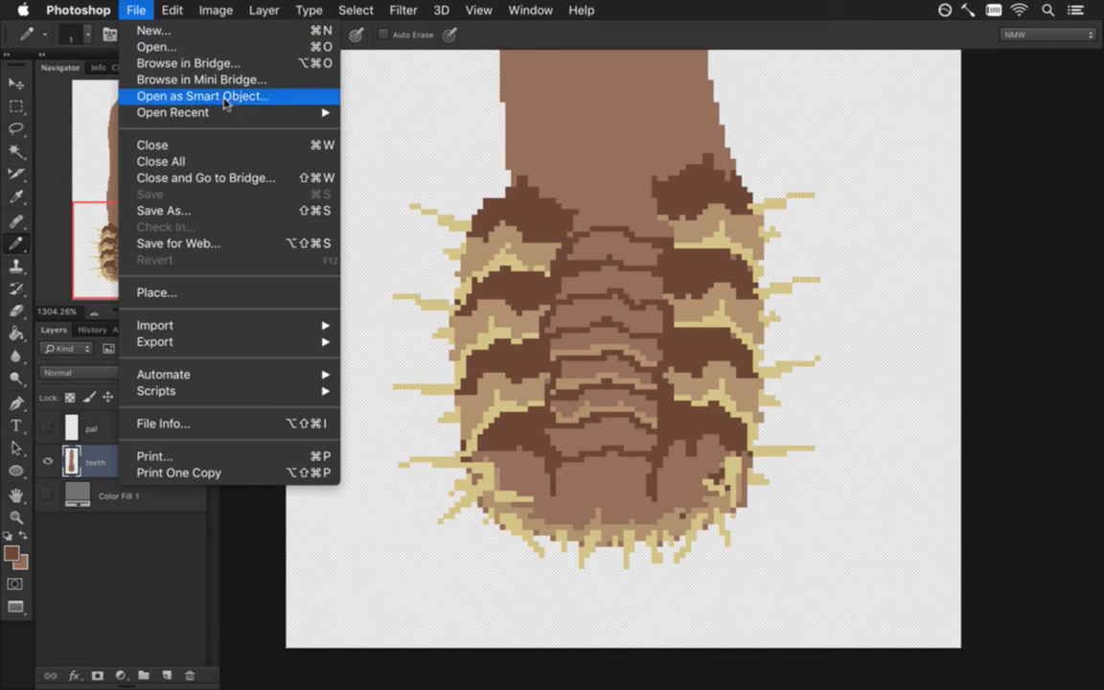
{"action": "mouse_move", "coordinate": [271, 112]}
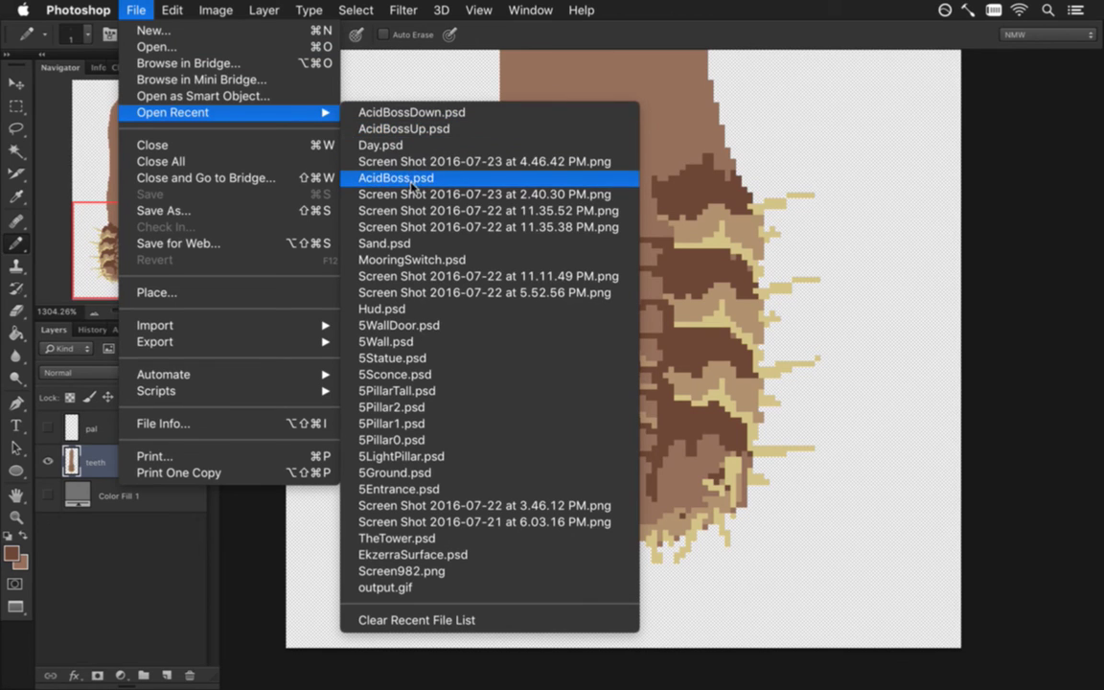
{"action": "left_click", "coordinate": [414, 129]}
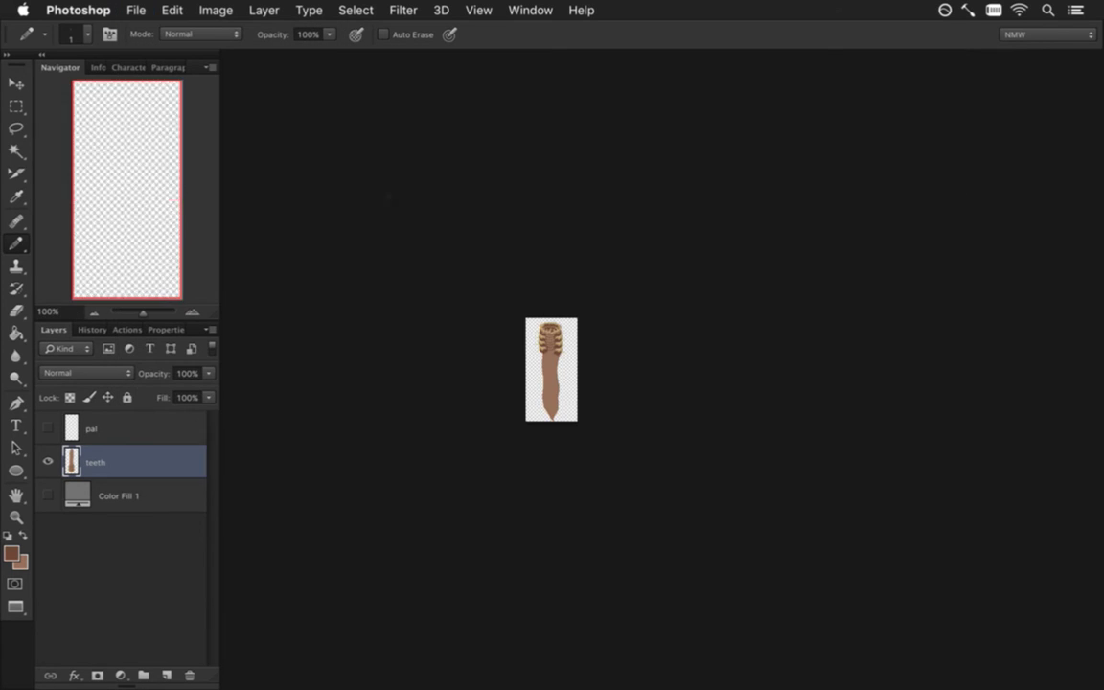
{"action": "left_click_drag", "start_coordinate": [568, 381], "coordinate": [675, 391]}
{"action": "left_click_drag", "start_coordinate": [546, 320], "coordinate": [646, 372]}
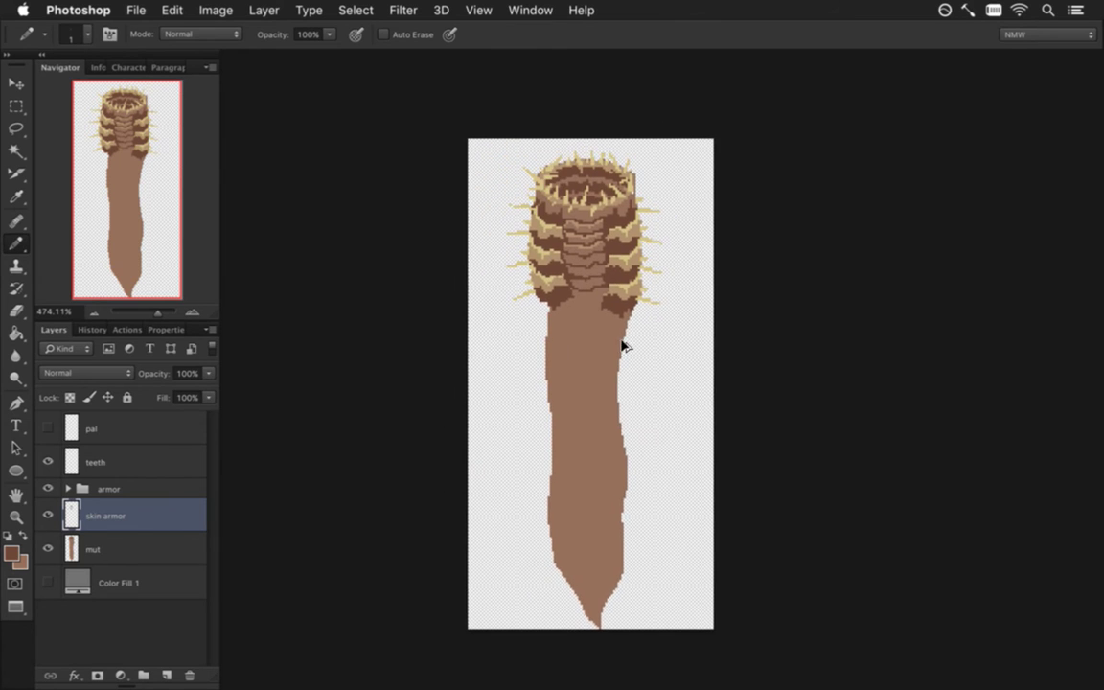
Export the up version for the web as AcidBossUp0.png in the Backgrounds folder
{"action": "key", "text": "super+alt+shift+s"}
{"action": "key", "text": "Return"}
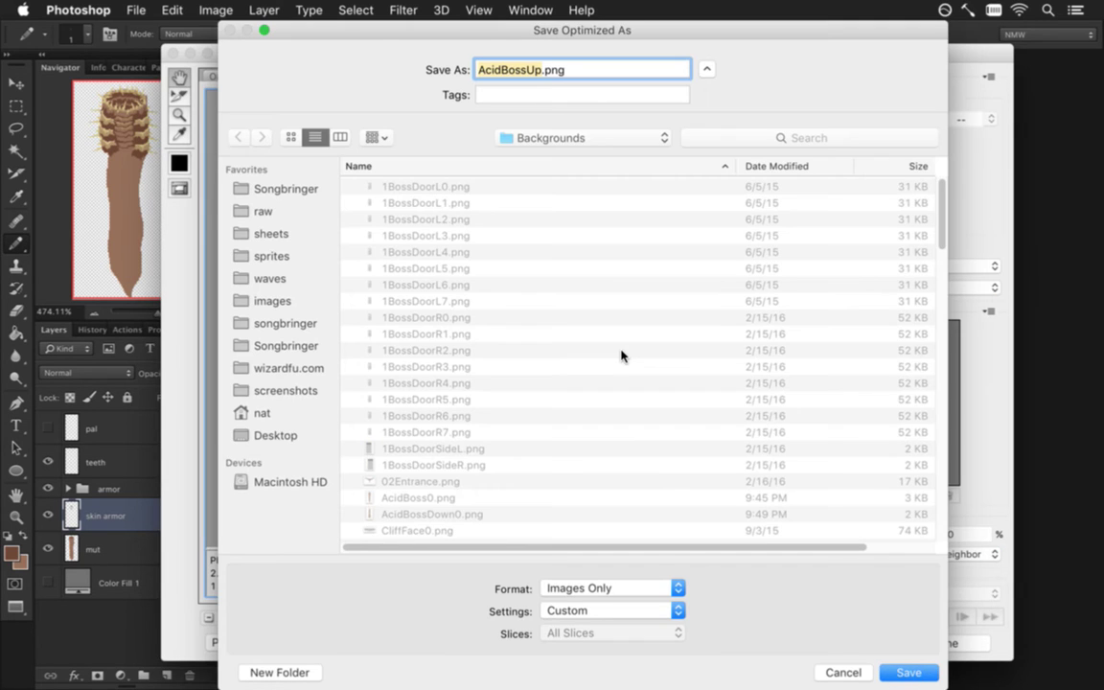
{"action": "key", "text": "Right"}
{"action": "type", "text": "0"}
{"action": "key", "text": "Return"}
Switch to Terminal and recall the earlier rm raw/sprites/Foes/AcidBoss.psd command
{"action": "key", "text": "super+Tab"}
{"action": "key", "text": "super+Tab"}
{"action": "key", "text": "super+Tab"}
{"action": "key", "text": "super+Tab"}
{"action": "key", "text": "super+Tab"}
{"action": "key", "text": "super+Tab"}
{"action": "key", "text": "super+Tab"}
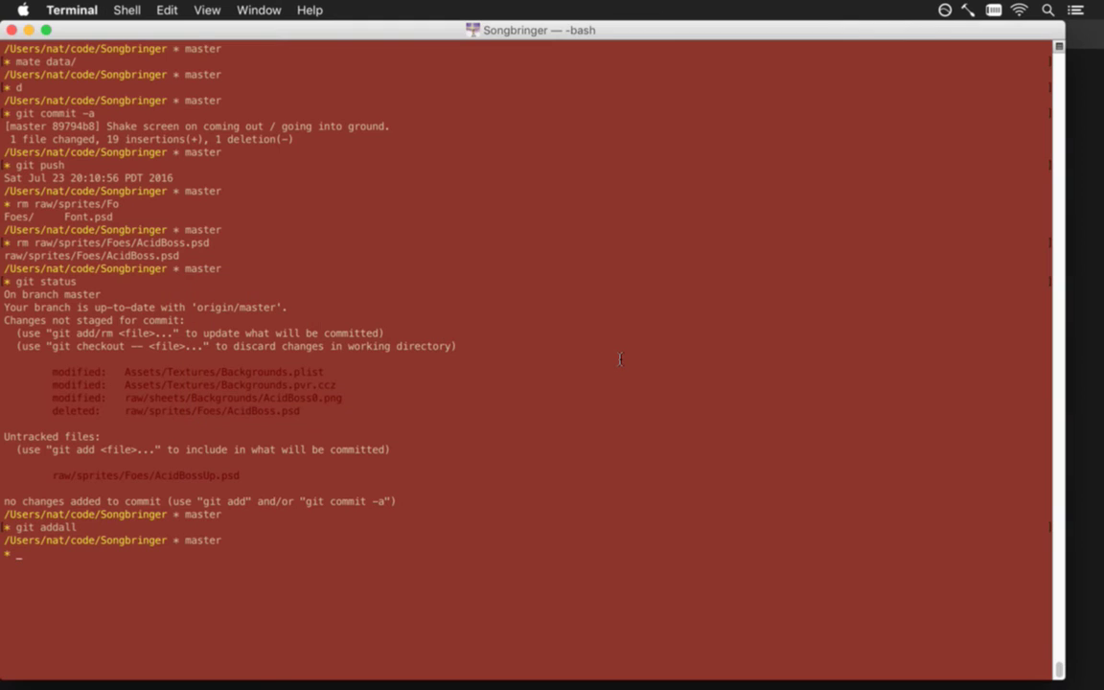
{"action": "key", "text": "Up"}
{"action": "key", "text": "Up"}
{"action": "key", "text": "Up"}
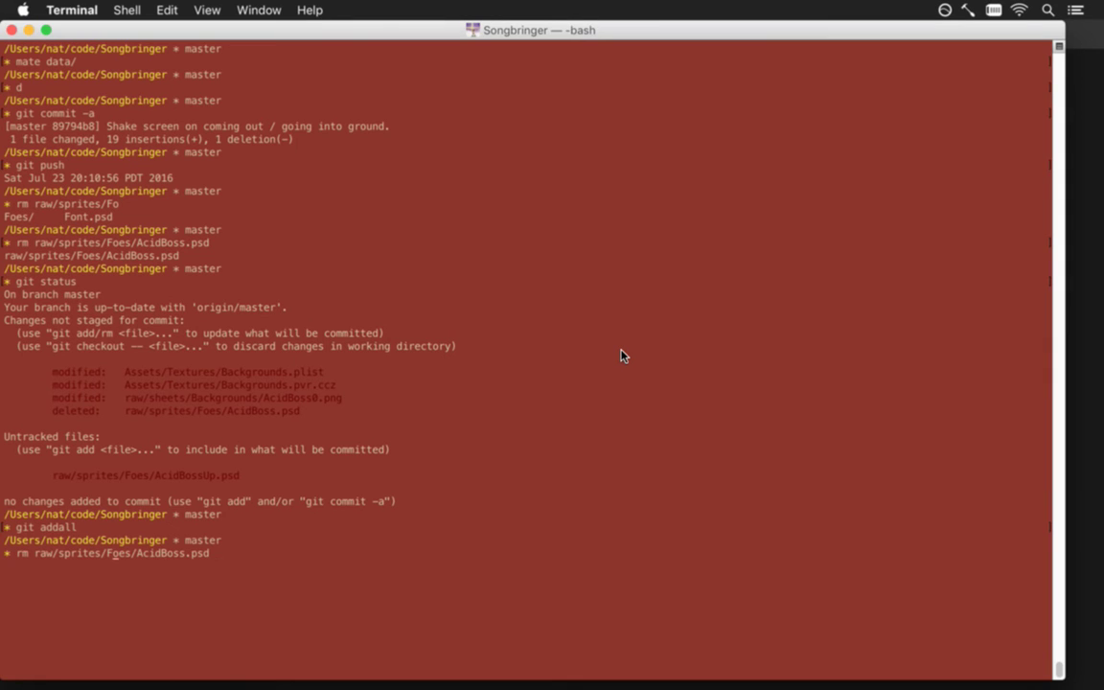
Change the folder path in the recalled rm command to raw/sheets/Backgrounds
{"action": "key", "text": "Left"}
{"action": "key", "text": "BackSpace"}
{"action": "key", "text": "BackSpace"}
{"action": "key", "text": "BackSpace"}
{"action": "key", "text": "BackSpace"}
{"action": "key", "text": "BackSpace"}
{"action": "key", "text": "BackSpace"}
{"action": "type", "text": "heets"}
{"action": "key", "text": "Delete"}
{"action": "key", "text": "Delete"}
{"action": "key", "text": "Delete"}
{"action": "key", "text": "Delete"}
{"action": "type", "text": "Backgrounds"}
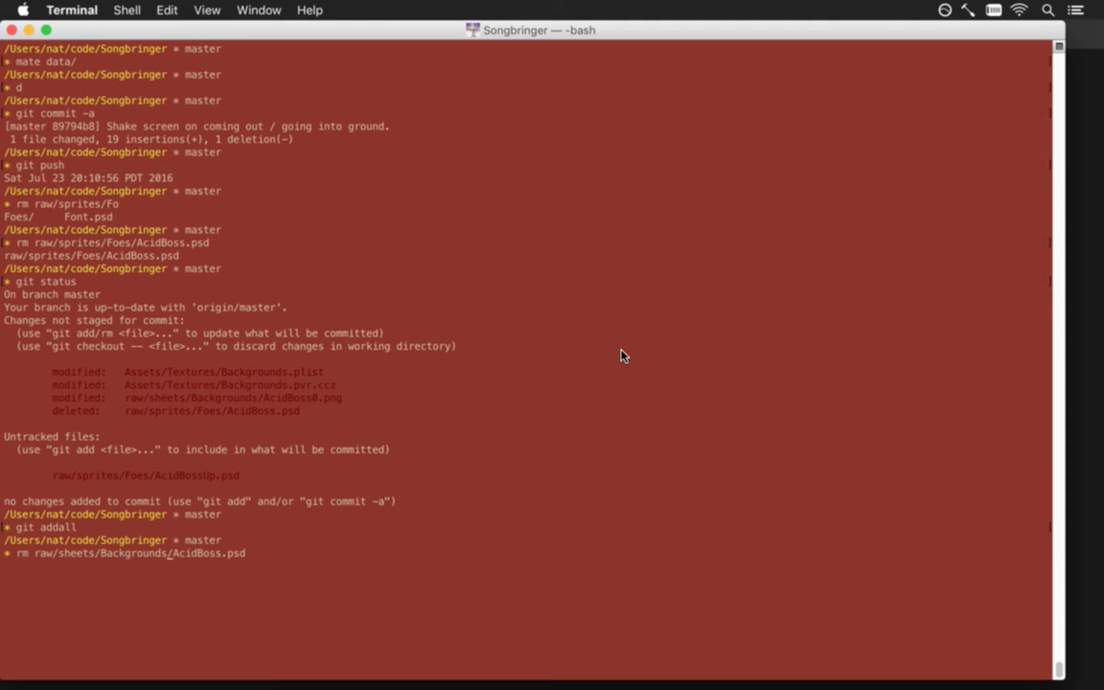
Change the rm command's target file to AcidBoss0.png and run it to delete the old sprite image
{"action": "key", "text": "BackSpace"}
{"action": "key", "text": "BackSpace"}
{"action": "key", "text": "BackSpace"}
{"action": "key", "text": "BackSpace"}
{"action": "key", "text": "BackSpace"}
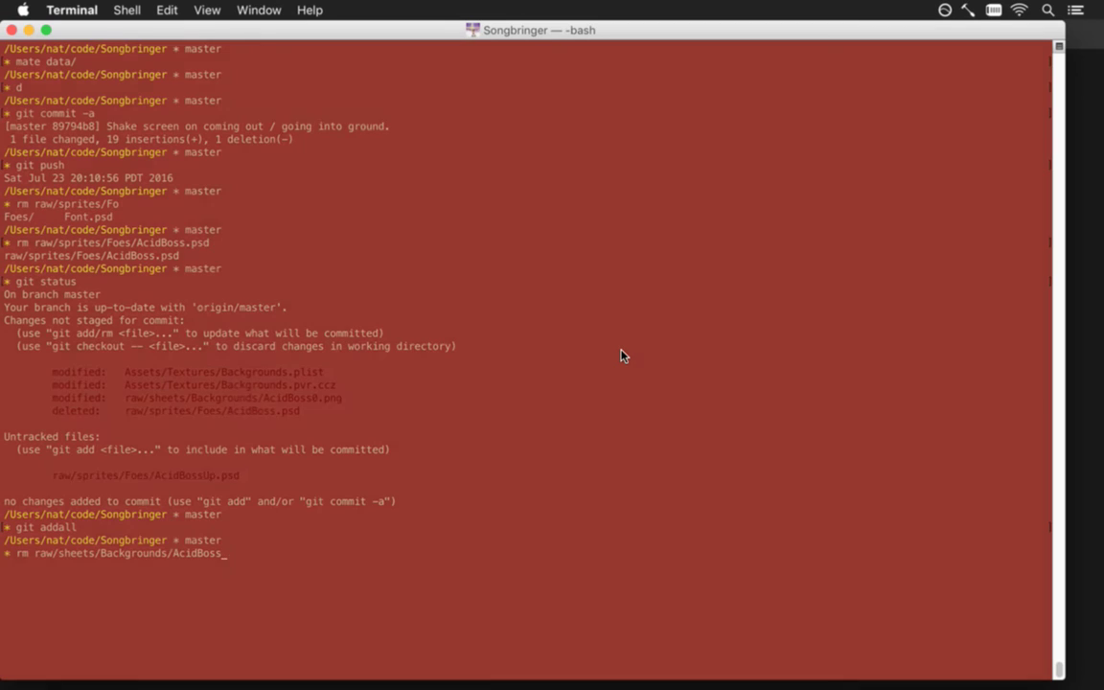
{"action": "key", "text": "Tab"}
{"action": "key", "text": "Tab"}
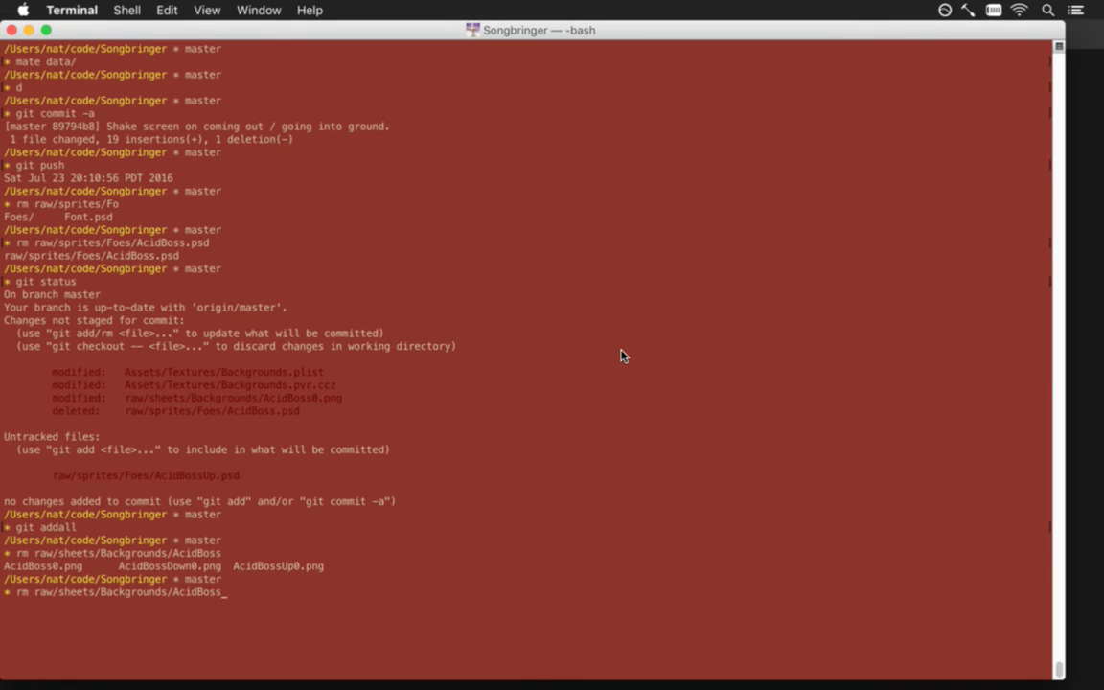
{"action": "type", "text": "0"}
{"action": "key", "text": "Tab"}
{"action": "key", "text": "Return"}
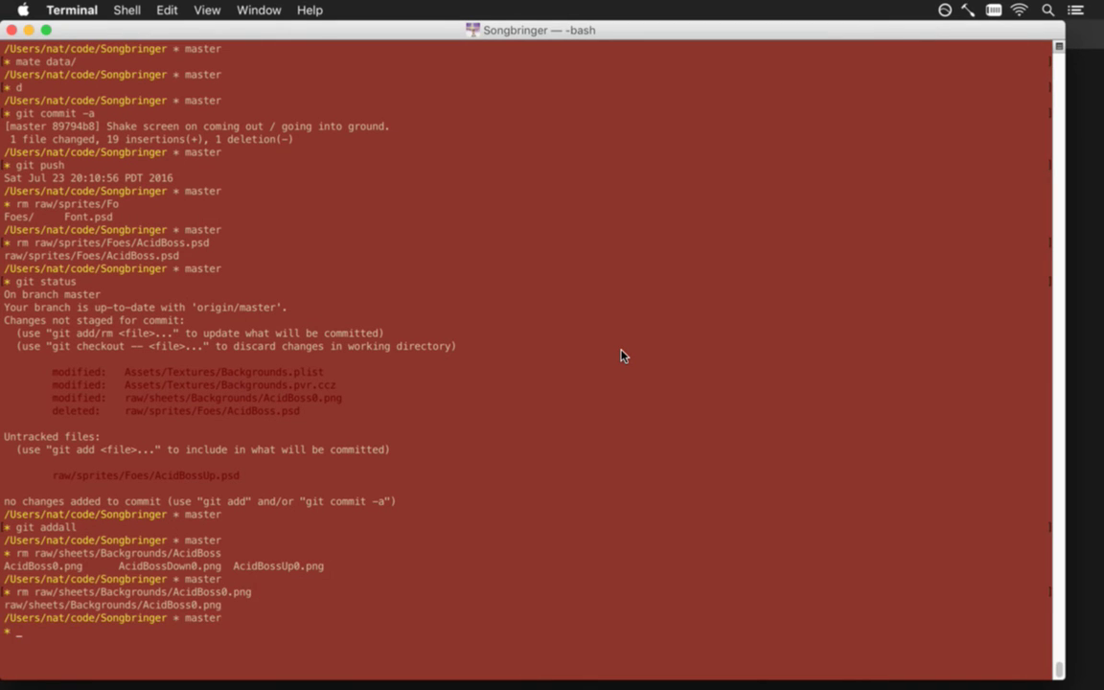
Clear the terminal and open the sprite sheet project raw/sheets/Backgrounds.tps
{"action": "type", "text": "clear"}
{"action": "key", "text": "Return"}
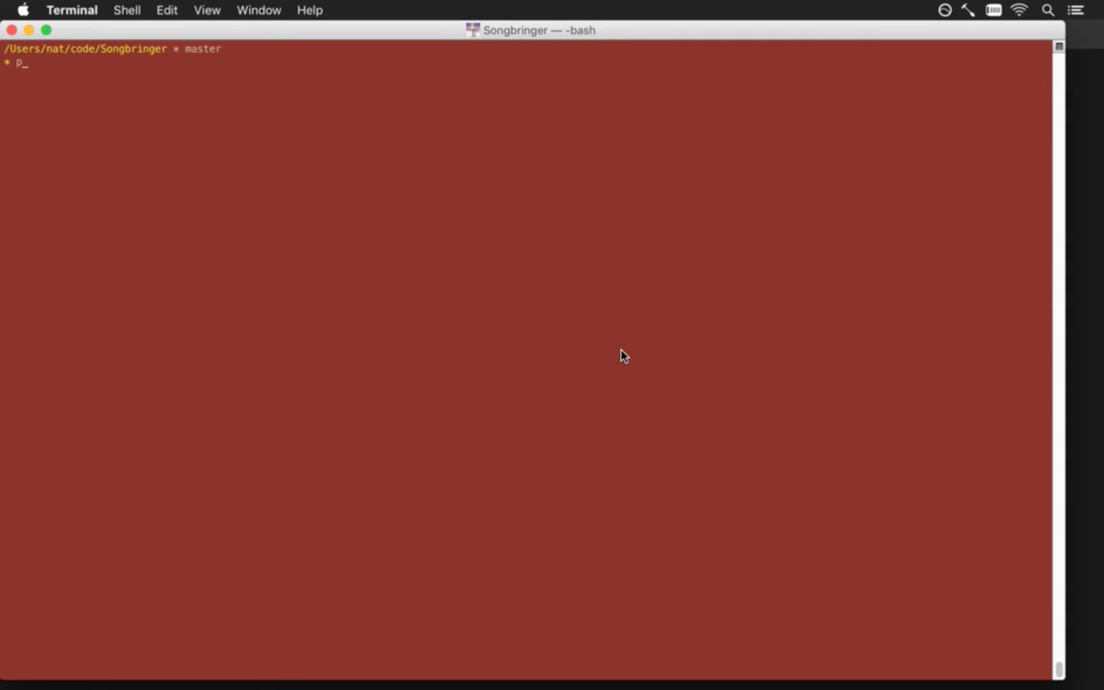
{"action": "type", "text": "open raw/sh"}
{"action": "key", "text": "Tab"}
{"action": "type", "text": "B"}
{"action": "key", "text": "Tab"}
{"action": "type", "text": "t"}
{"action": "key", "text": "Tab"}
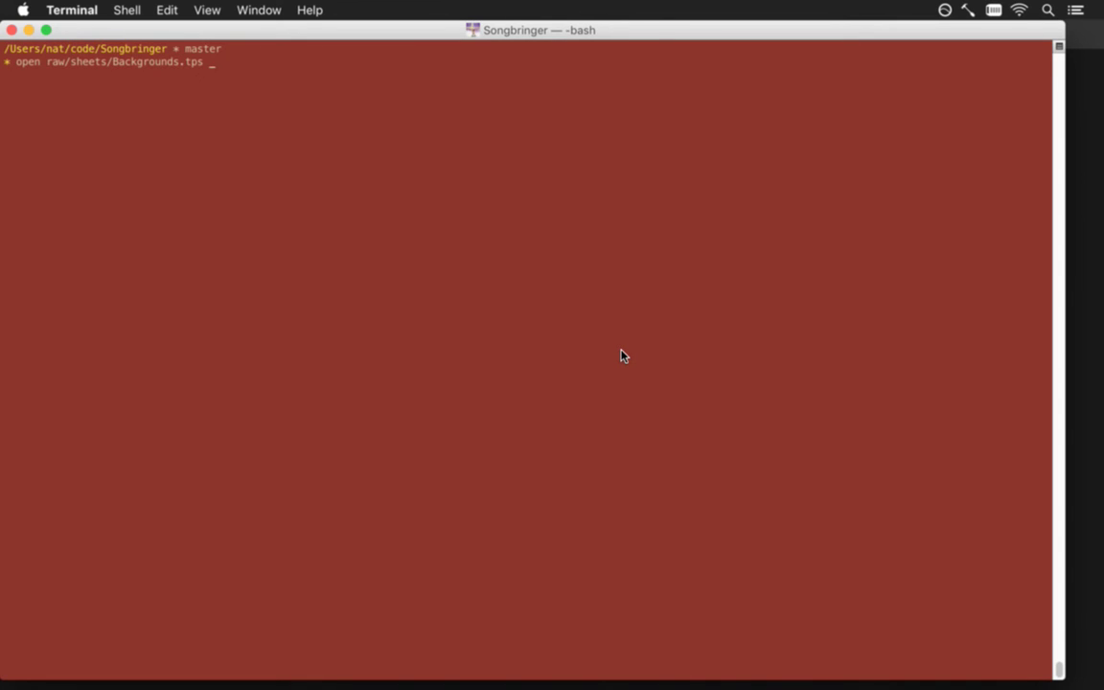
{"action": "key", "text": "Return"}
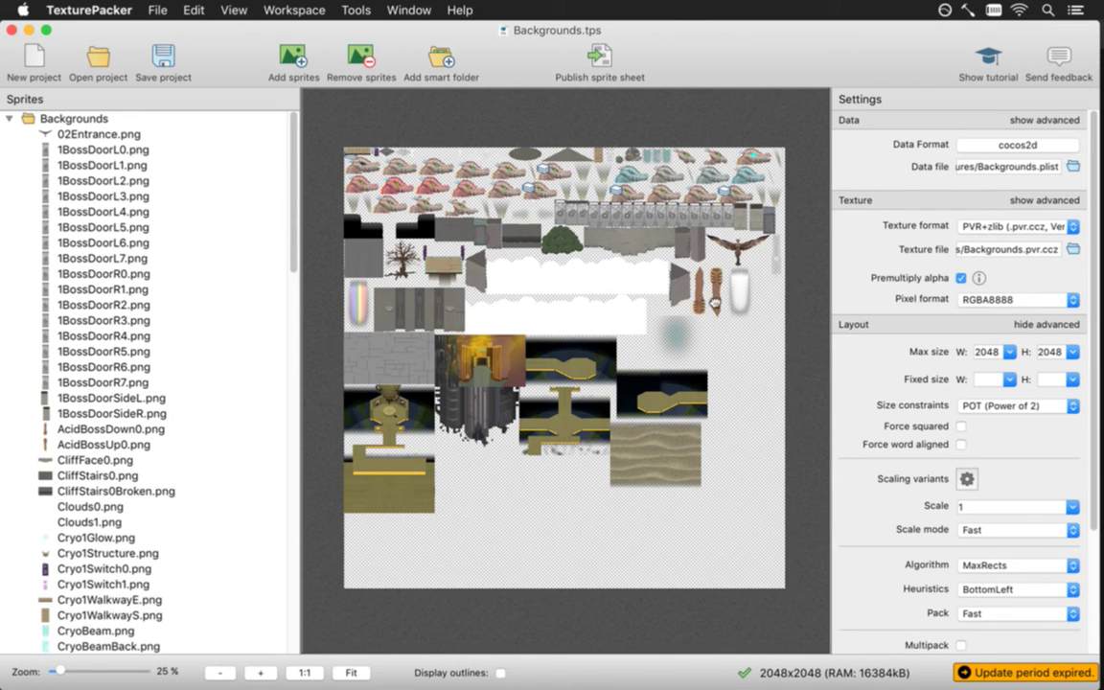
Examine the packed Backgrounds sprite sheet up close and quit TexturePacker
{"action": "left_click", "coordinate": [259, 671]}
{"action": "left_click", "coordinate": [260, 670]}
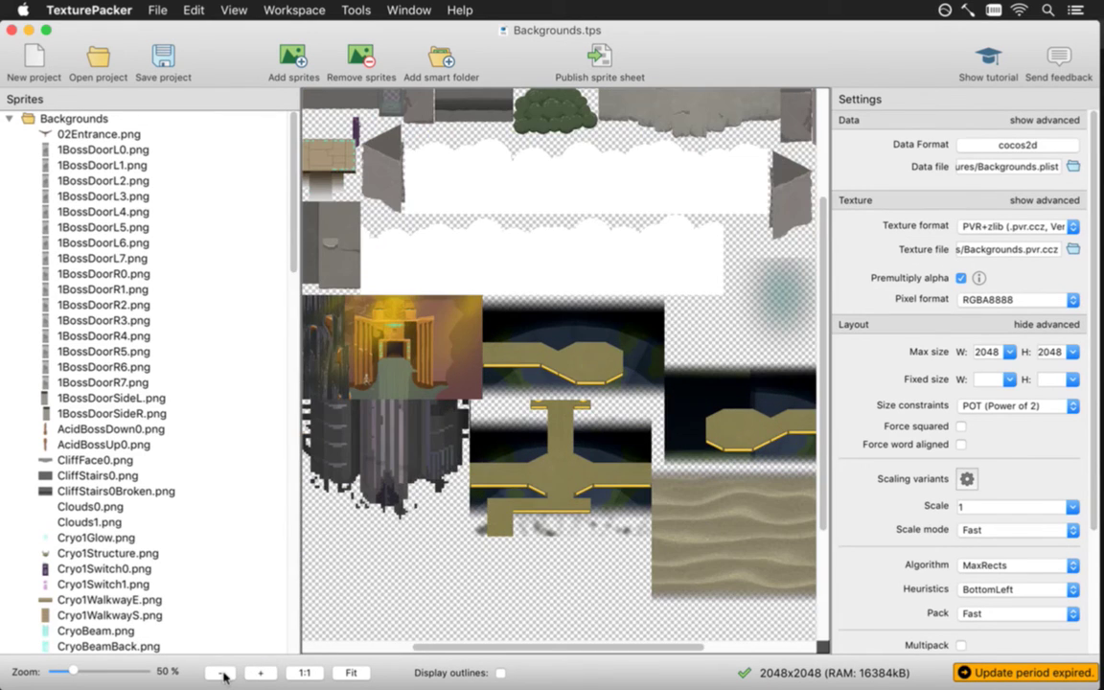
{"action": "left_click", "coordinate": [219, 671]}
{"action": "key", "text": "super+q"}
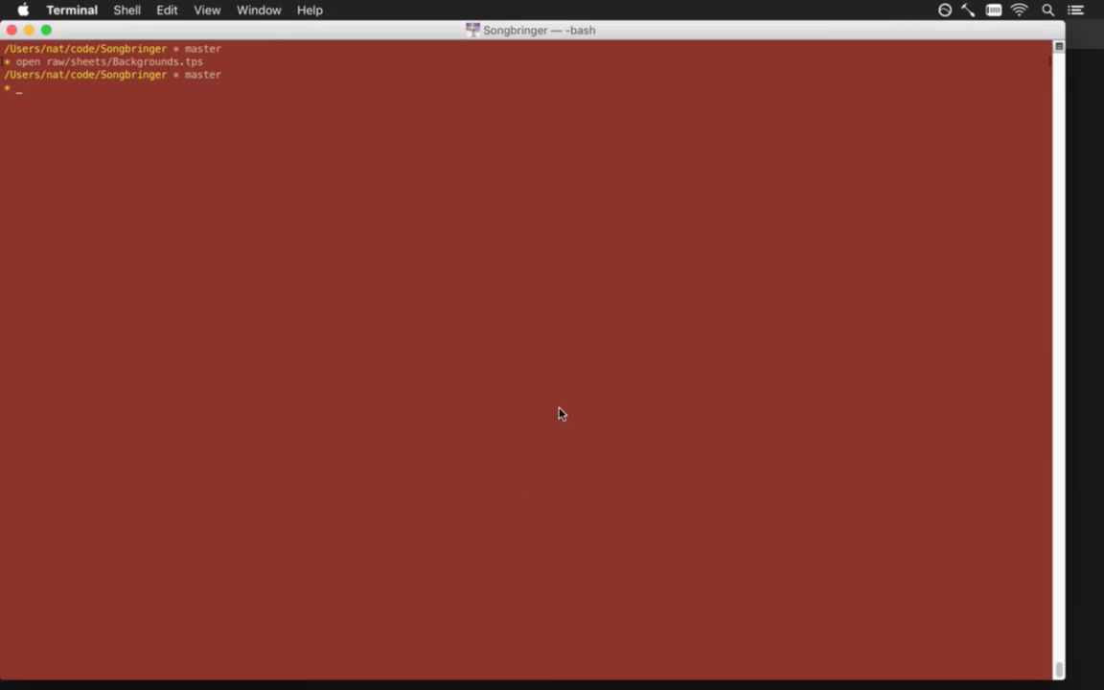
Switch to Xcode and build the Songbringer project with the MacD scheme
{"action": "key", "text": "super+Tab"}
{"action": "key", "text": "super+Tab"}
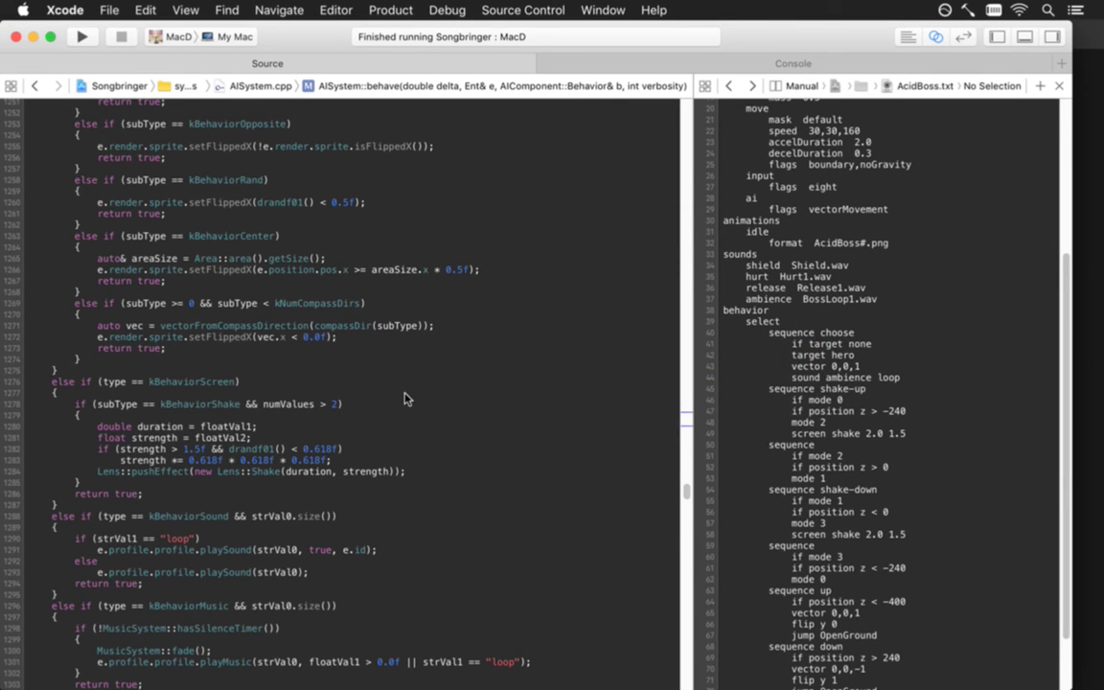
{"action": "key", "text": "super+Tab"}
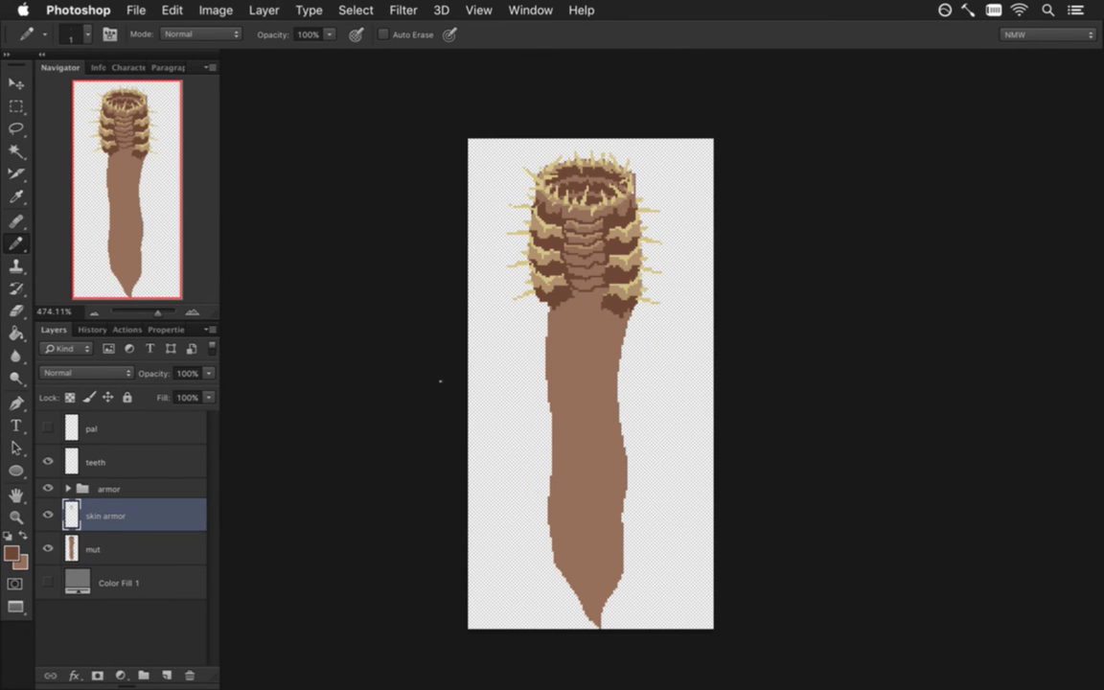
{"action": "key", "text": "super+Tab"}
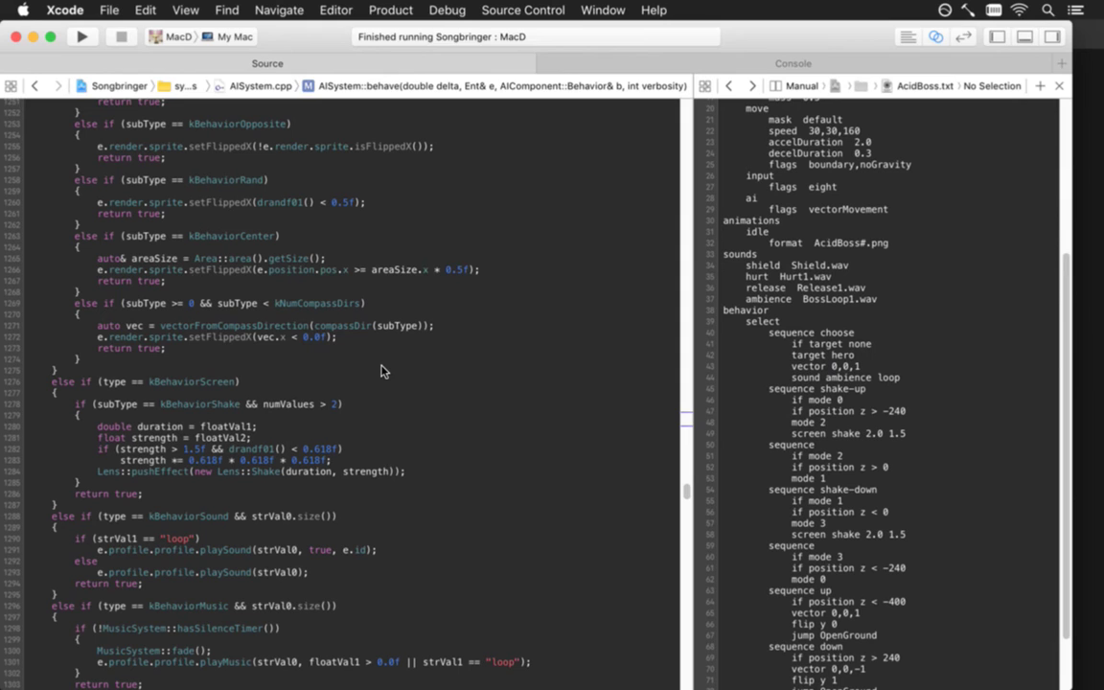
{"action": "key", "text": "super+r"}
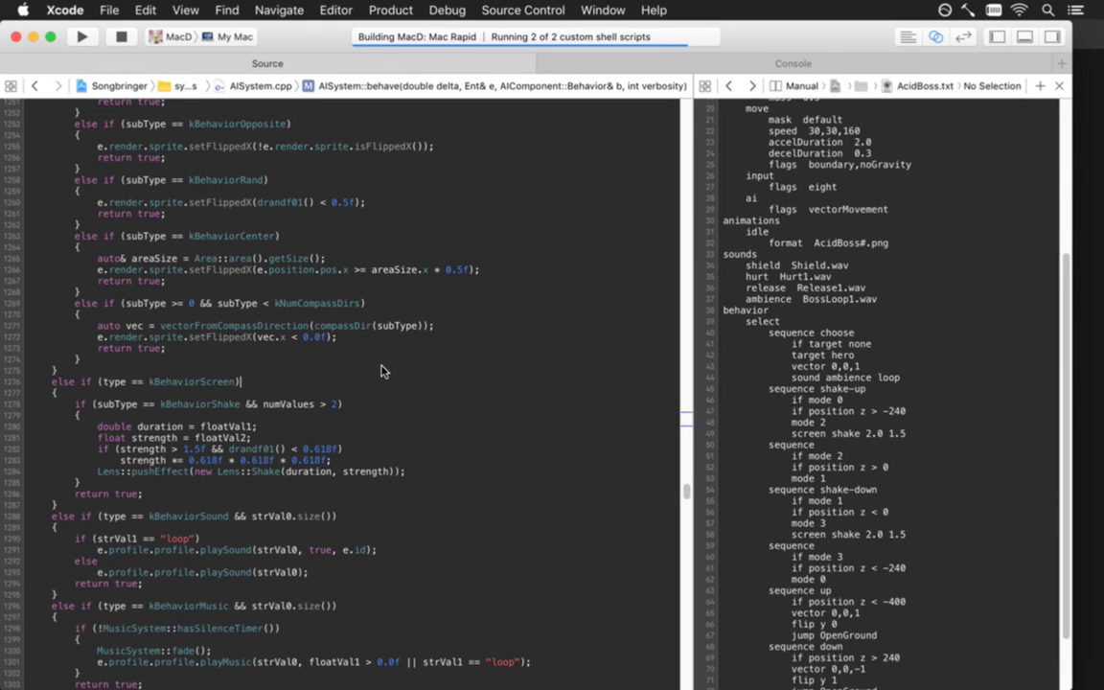
In AcidBoss.txt, duplicate the idle animation as idle-down and set the two formats to AcidBossUp#.png and AcidBossDown#.png
{"action": "left_click", "coordinate": [799, 232]}
{"action": "key", "text": "shift+Down"}
{"action": "key", "text": "shift+Down"}
{"action": "key", "text": "super+c"}
{"action": "key", "text": "Left"}
{"action": "key", "text": "super+v"}
{"action": "type", "text": "-down"}
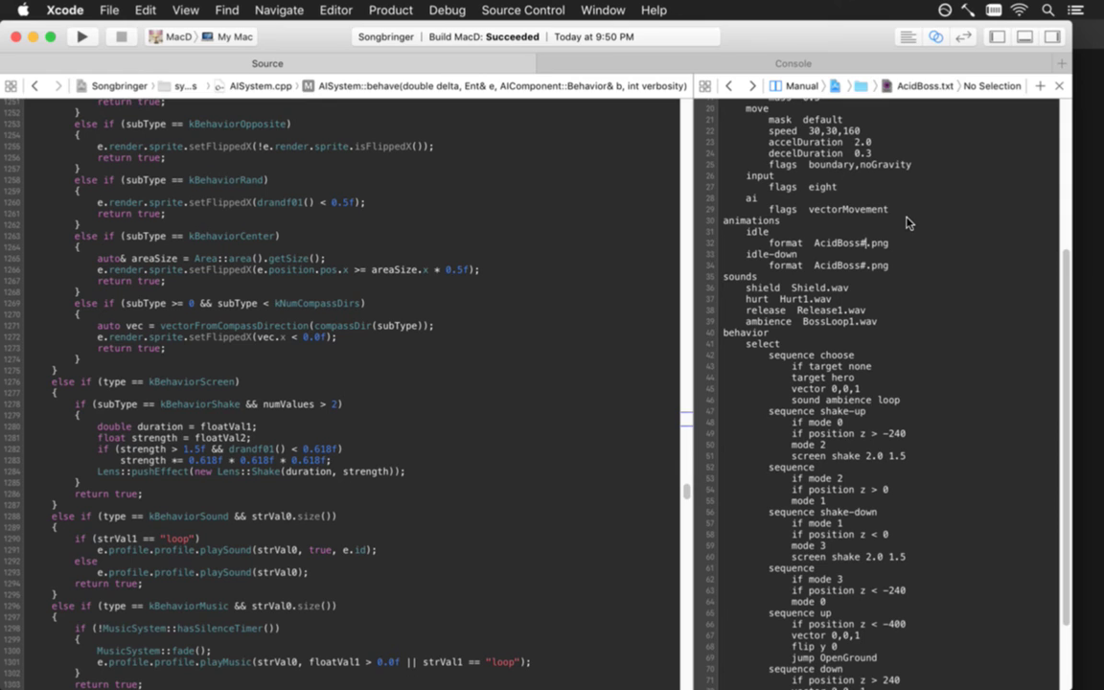
{"action": "type", "text": "Up"}
{"action": "type", "text": "Down"}
Add a skin line after mode 2 in the shake-up sequence of AcidBoss.txt
{"action": "key", "text": "Down"}
{"action": "key", "text": "Down"}
{"action": "key", "text": "Down"}
{"action": "key", "text": "Down"}
{"action": "key", "text": "Down"}
{"action": "key", "text": "Down"}
{"action": "key", "text": "Down"}
{"action": "key", "text": "Down"}
{"action": "scroll", "coordinate": [907, 222], "scroll_direction": "down", "scroll_amount": 3}
{"action": "key", "text": "Up"}
{"action": "key", "text": "Up"}
{"action": "key", "text": "Up"}
{"action": "key", "text": "Up"}
{"action": "key", "text": "Up"}
{"action": "key", "text": "Up"}
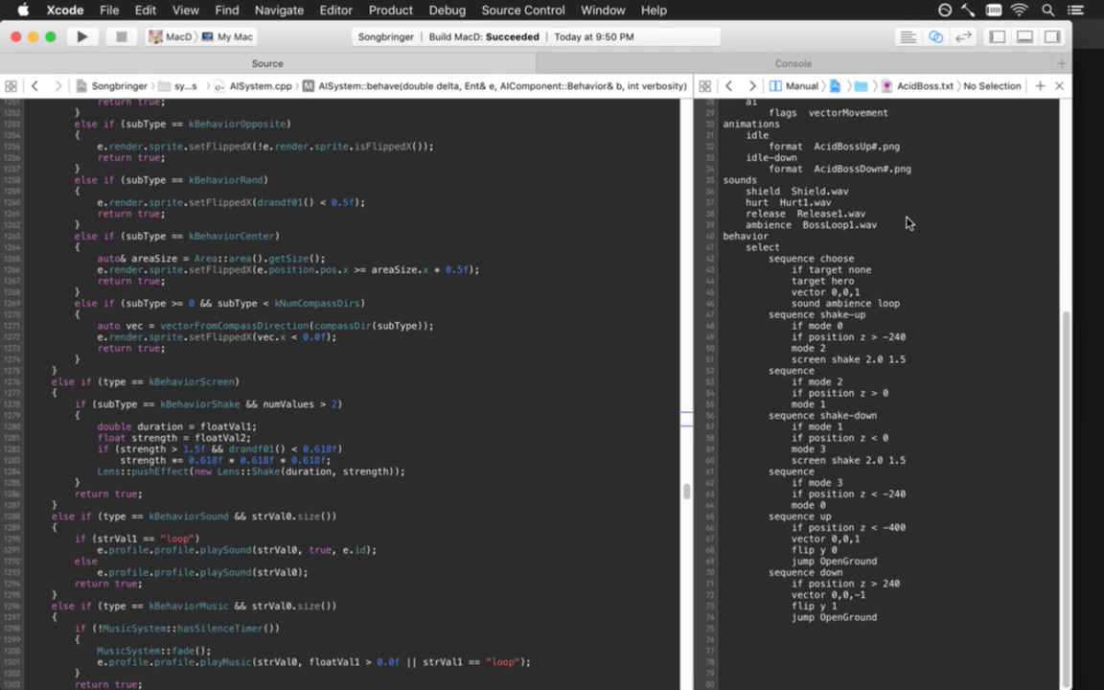
{"action": "key", "text": "Return"}
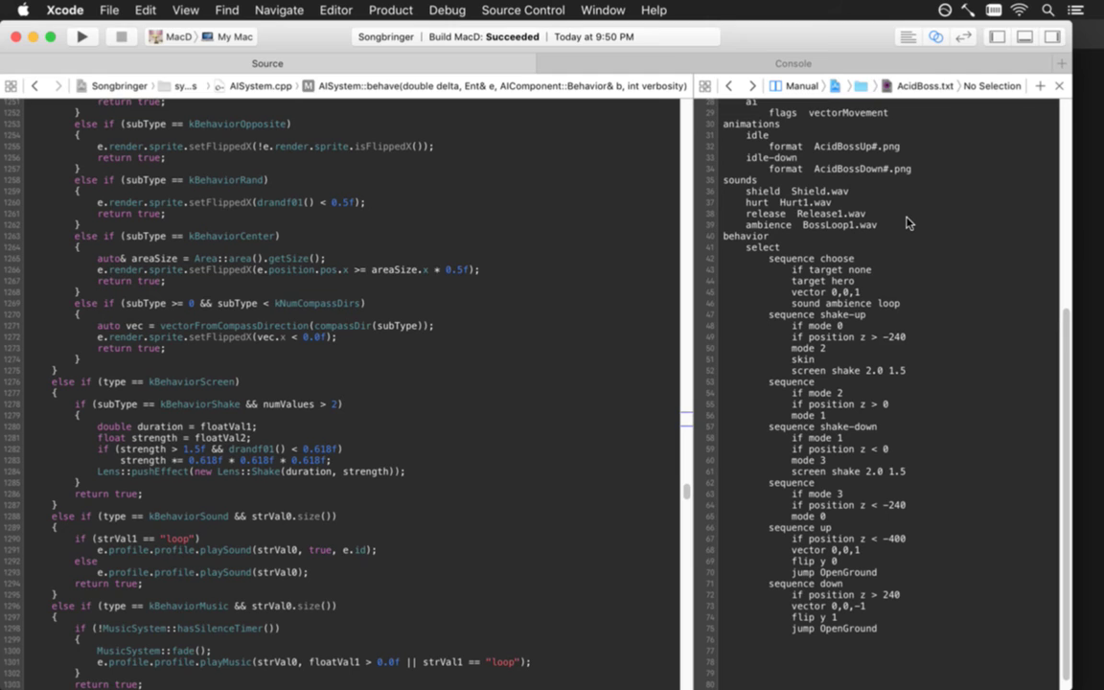
{"action": "type", "text": "skin -up"}
{"action": "key", "text": "super+Left"}
{"action": "key", "text": "shift+Down"}
{"action": "key", "text": "super+Right"}
{"action": "key", "text": "BackSpace"}
{"action": "key", "text": "BackSpace"}
Add a copy of the skin line after mode 3 in the shake-down sequence
{"action": "key", "text": "Down"}
{"action": "key", "text": "Down"}
{"action": "key", "text": "Down"}
{"action": "key", "text": "Down"}
{"action": "key", "text": "Down"}
{"action": "key", "text": "Down"}
{"action": "key", "text": "super+v"}
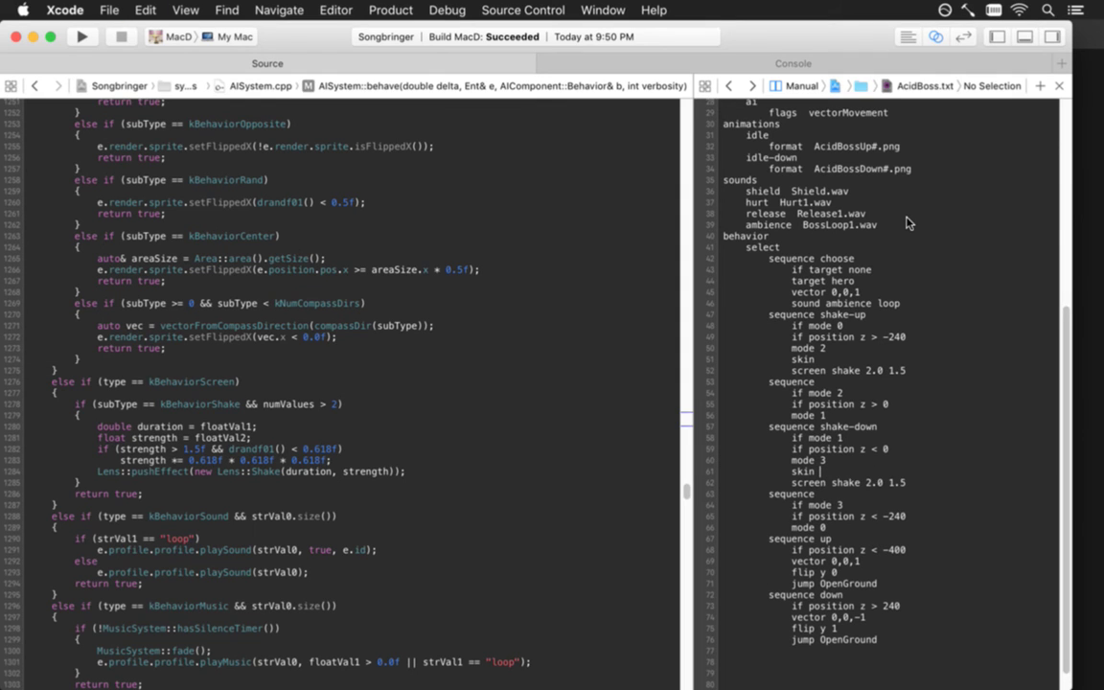
Move the skin line from the shake-down sequence to the end of sequence up, below jump OpenGround
{"action": "key", "text": "super+Left"}
{"action": "key", "text": "super+Left"}
{"action": "key", "text": "shift+Down"}
{"action": "key", "text": "super+x"}
{"action": "key", "text": "Down"}
{"action": "key", "text": "Down"}
{"action": "key", "text": "Down"}
{"action": "key", "text": "Down"}
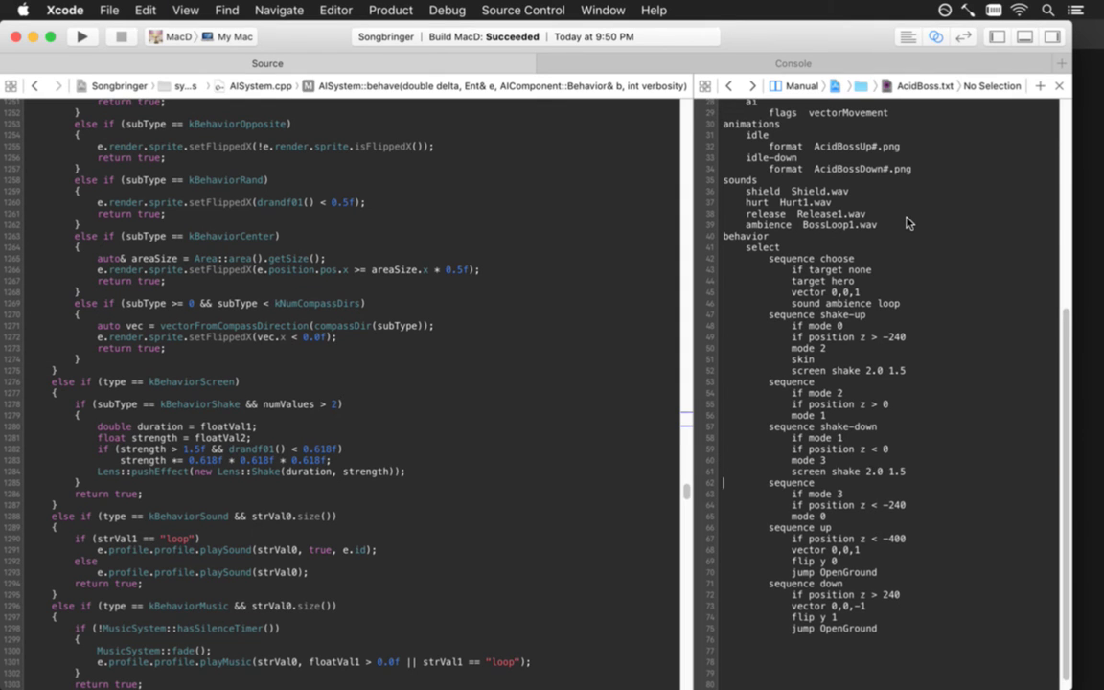
{"action": "key", "text": "Down"}
{"action": "key", "text": "Down"}
{"action": "key", "text": "Down"}
{"action": "key", "text": "Down"}
{"action": "key", "text": "Down"}
{"action": "key", "text": "super+v"}
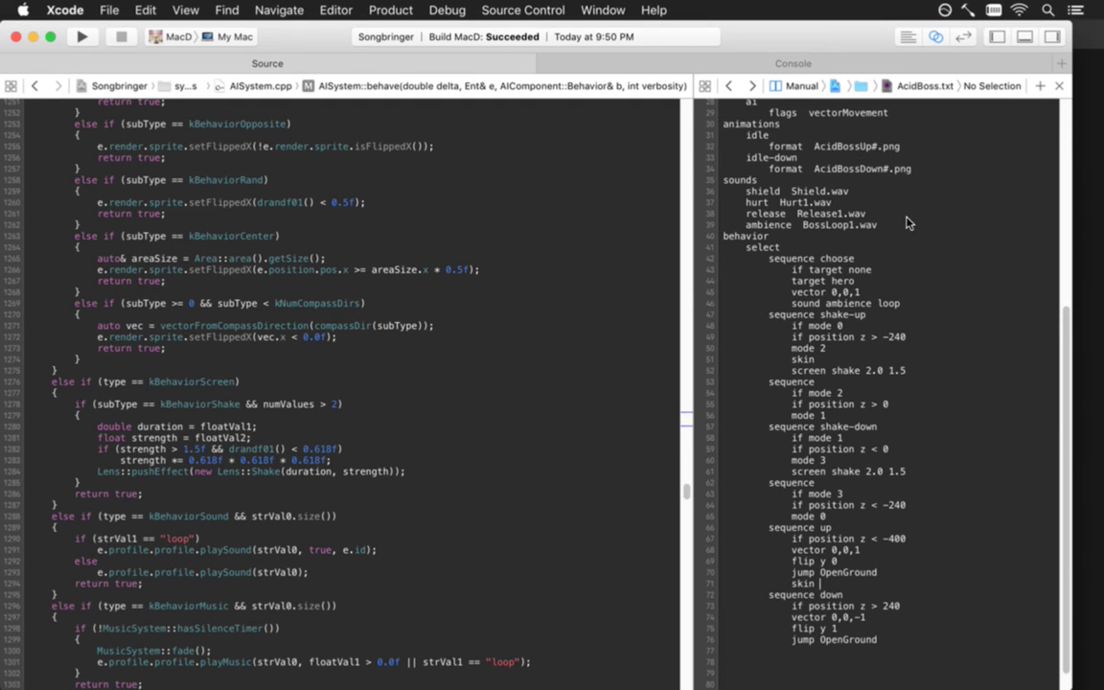
Delete the skin line from the shake-up sequence
{"action": "key", "text": "Up"}
{"action": "key", "text": "Up"}
{"action": "key", "text": "Up"}
{"action": "key", "text": "Up"}
{"action": "key", "text": "Up"}
{"action": "key", "text": "Up"}
{"action": "key", "text": "Up"}
{"action": "key", "text": "Up"}
{"action": "key", "text": "Up"}
{"action": "key", "text": "Up"}
{"action": "key", "text": "Up"}
{"action": "key", "text": "Up"}
{"action": "key", "text": "Up"}
{"action": "key", "text": "Up"}
{"action": "key", "text": "Up"}
{"action": "key", "text": "Up"}
{"action": "key", "text": "Up"}
{"action": "key", "text": "Up"}
{"action": "key", "text": "Up"}
{"action": "key", "text": "Up"}
{"action": "key", "text": "super+Left"}
{"action": "key", "text": "super+Left"}
{"action": "key", "text": "shift+Down"}
{"action": "key", "text": "BackSpace"}
Add the line "skin -down" at the end of sequence down, below jump OpenGround
{"action": "key", "text": "Down"}
{"action": "key", "text": "Down"}
{"action": "key", "text": "Down"}
{"action": "key", "text": "Down"}
{"action": "key", "text": "Down"}
{"action": "key", "text": "Down"}
{"action": "key", "text": "Down"}
{"action": "key", "text": "Down"}
{"action": "key", "text": "Down"}
{"action": "key", "text": "Down"}
{"action": "key", "text": "Down"}
{"action": "key", "text": "Down"}
{"action": "key", "text": "Down"}
{"action": "key", "text": "Down"}
{"action": "key", "text": "Down"}
{"action": "key", "text": "Down"}
{"action": "key", "text": "Down"}
{"action": "key", "text": "Down"}
{"action": "key", "text": "Down"}
{"action": "key", "text": "Down"}
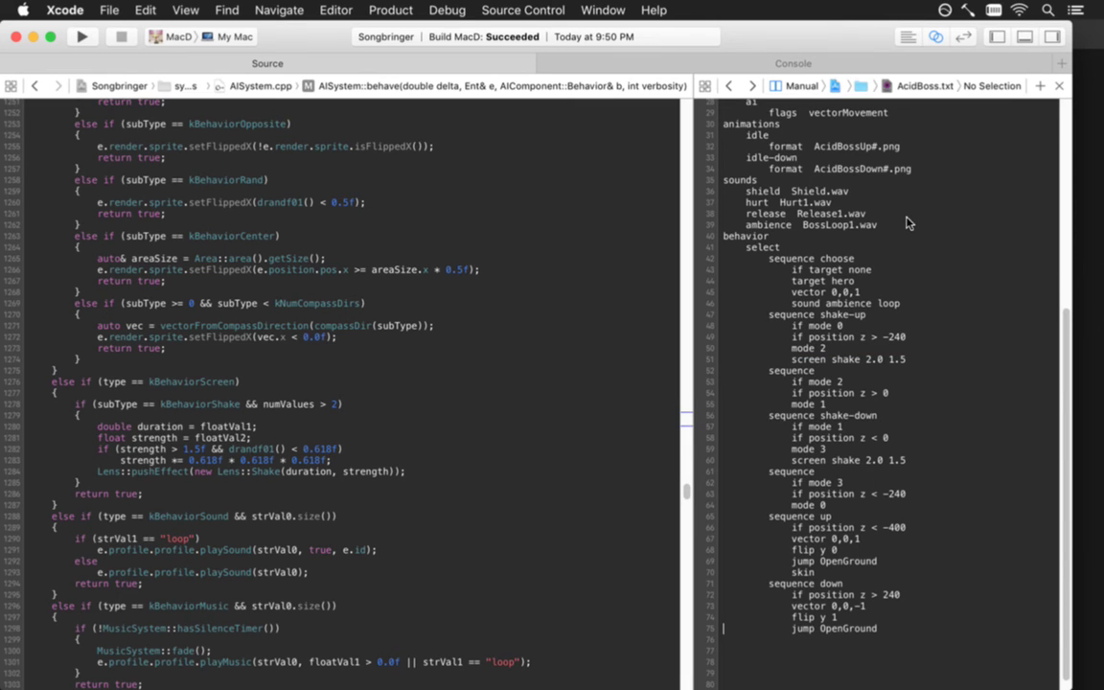
{"action": "key", "text": "Up"}
{"action": "key", "text": "Up"}
{"action": "key", "text": "Left"}
{"action": "key", "text": "Return"}
{"action": "type", "text": "skin -down"}
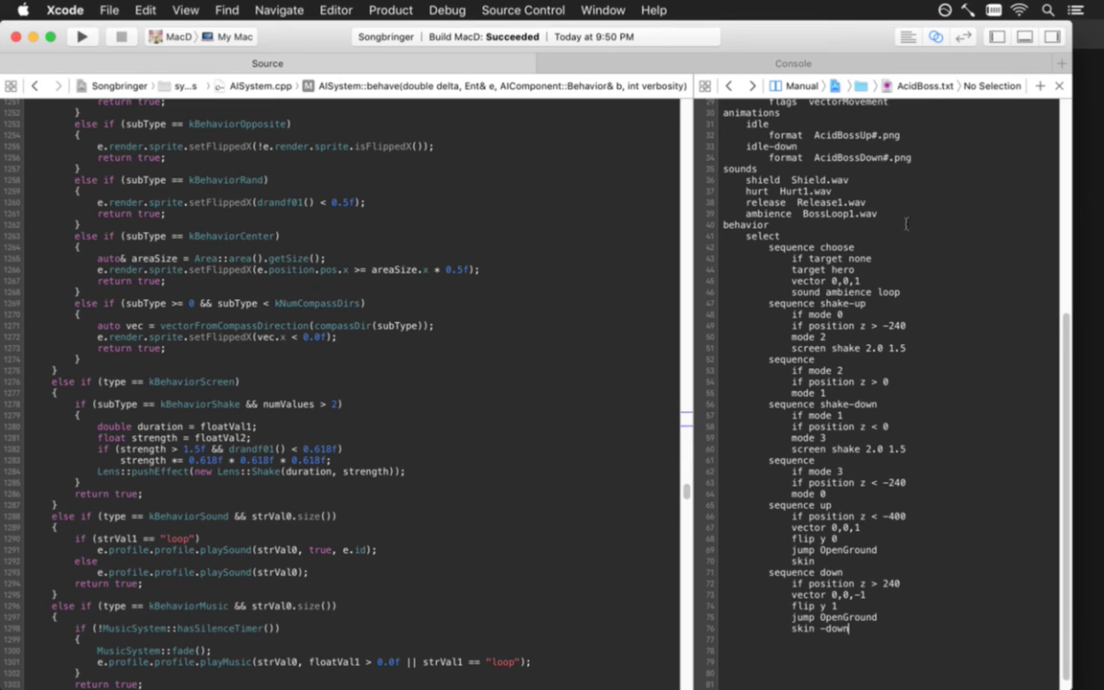
Run Songbringer, watch the worm boss's up and down sprites while moving the hero, and quit the game
{"action": "key", "text": "super+r"}
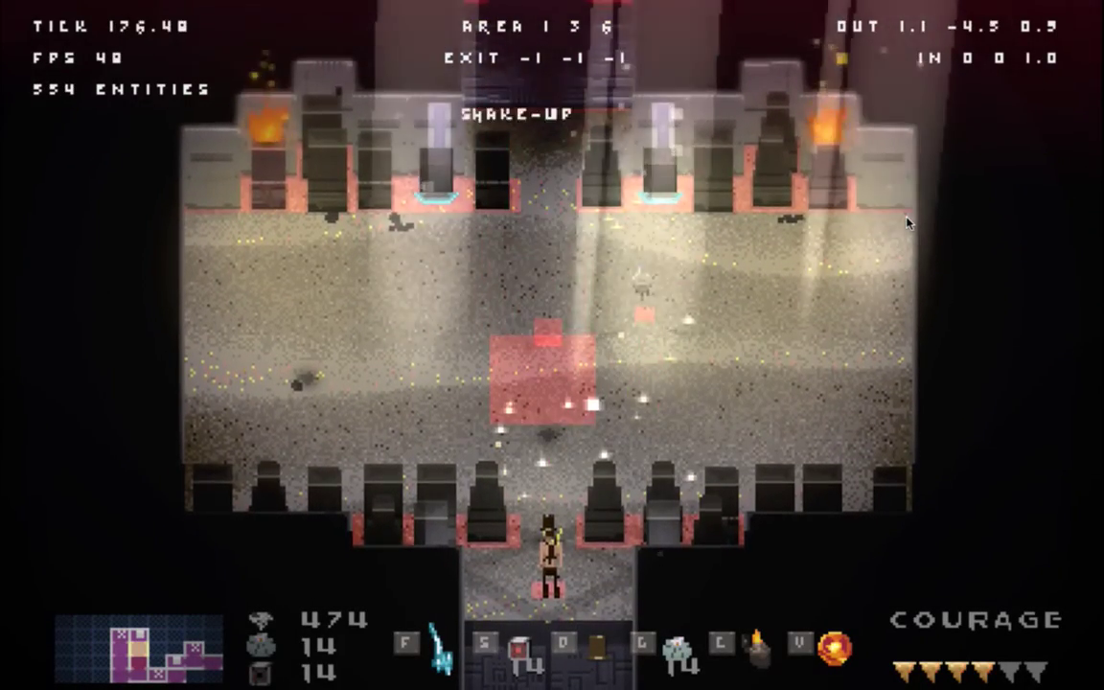
{"action": "key", "text": "Up"}
{"action": "key", "text": "f"}
{"action": "key", "text": "Left"}
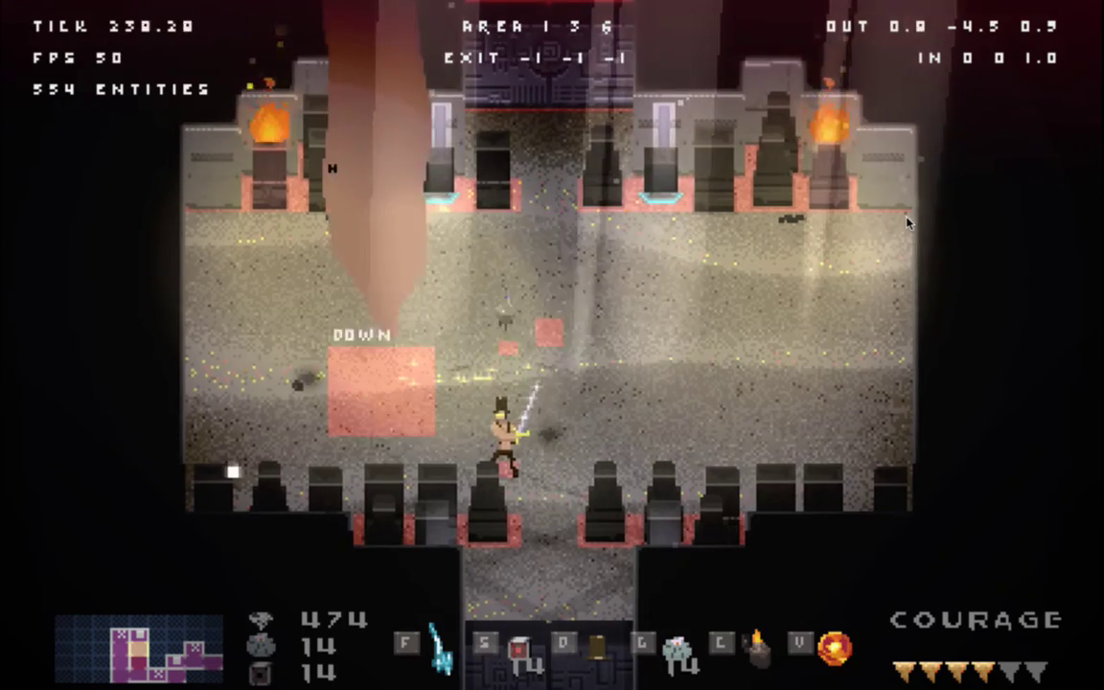
{"action": "key", "text": "g"}
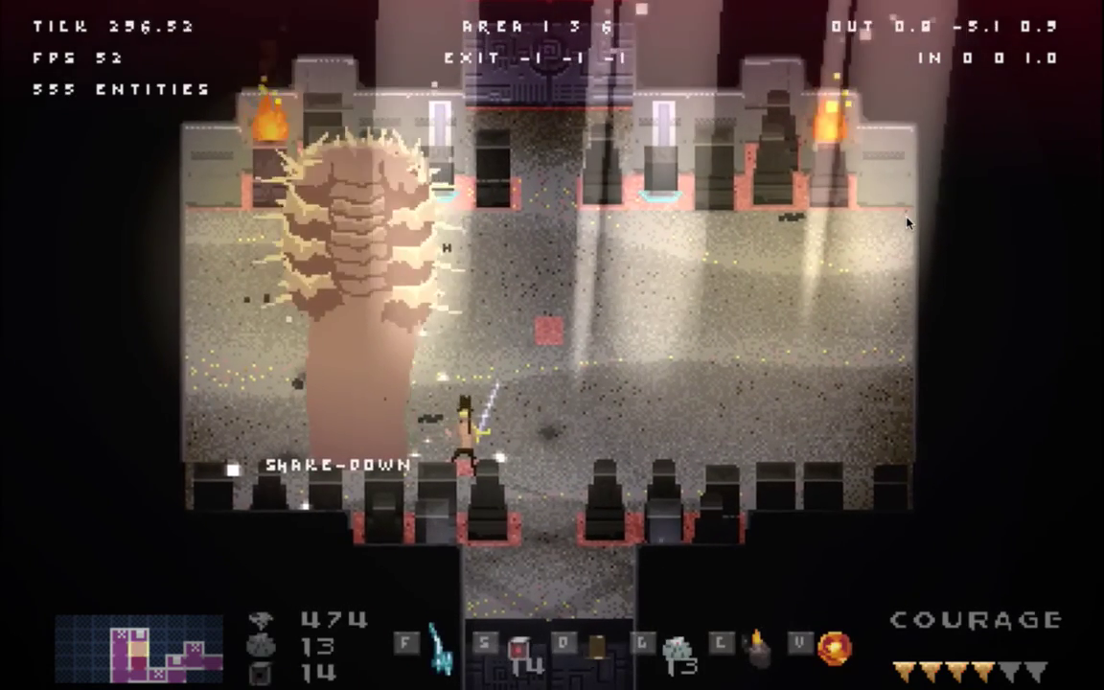
{"action": "key", "text": "super+q"}
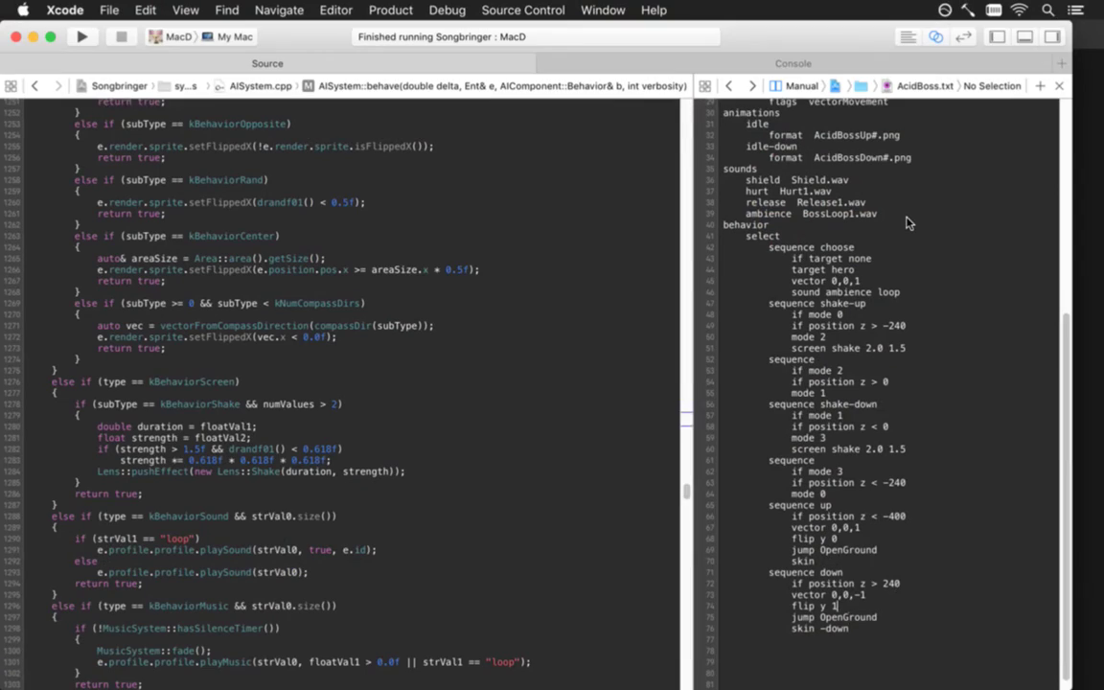
Delete the flip y 1 line from sequence down and the flip y 0 line from sequence up
{"action": "key", "text": "super+Left"}
{"action": "key", "text": "shift+Down"}
{"action": "key", "text": "BackSpace"}
{"action": "key", "text": "Up"}
{"action": "key", "text": "Up"}
{"action": "key", "text": "Up"}
{"action": "key", "text": "Up"}
{"action": "key", "text": "Up"}
{"action": "key", "text": "Up"}
{"action": "key", "text": "shift+Down"}
{"action": "key", "text": "super+z"}
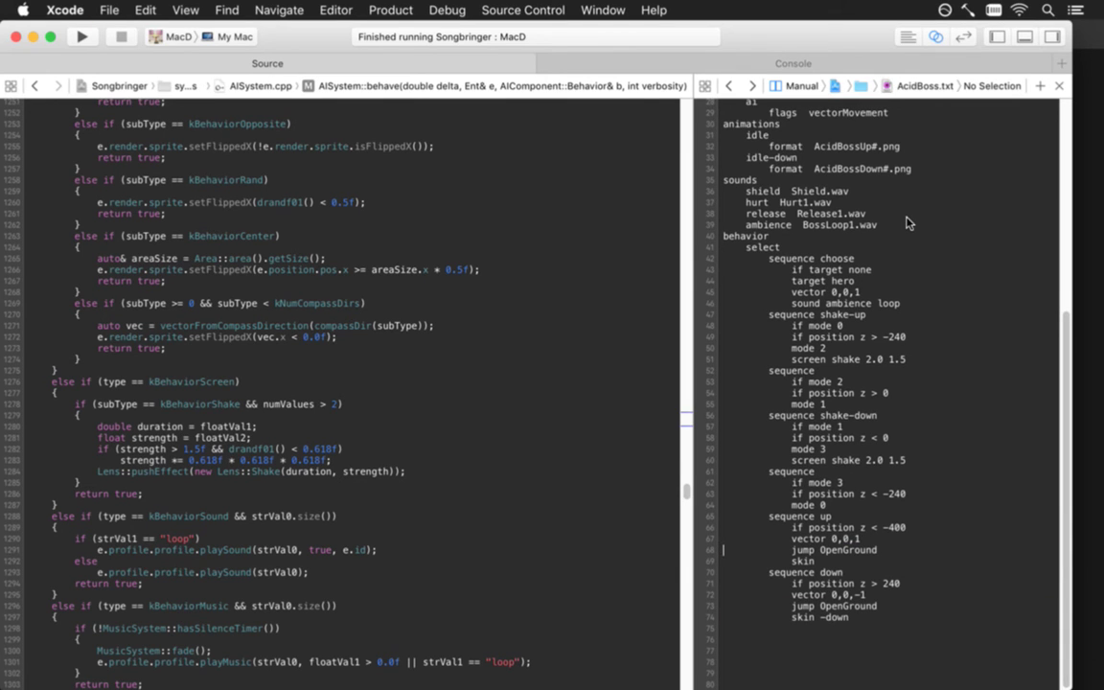
Run Songbringer again and move the hero around the boss room to check the worm's up and down sprites
{"action": "key", "text": "super+r"}
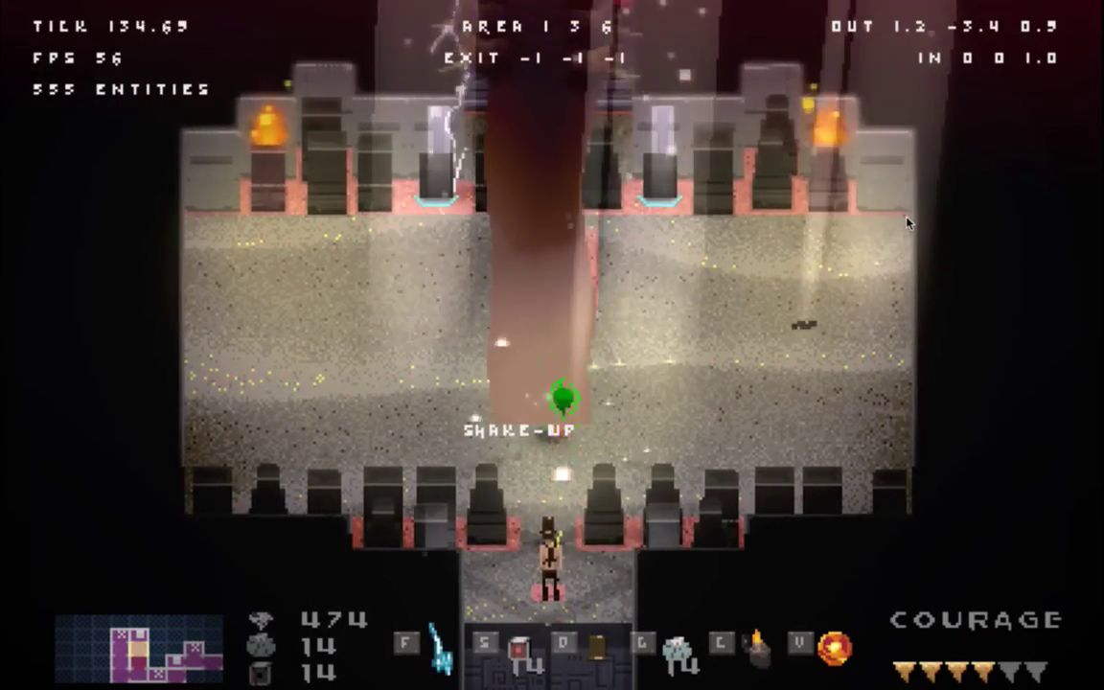
{"action": "key", "text": "Up"}
{"action": "key", "text": "Up"}
{"action": "key", "text": "Left"}
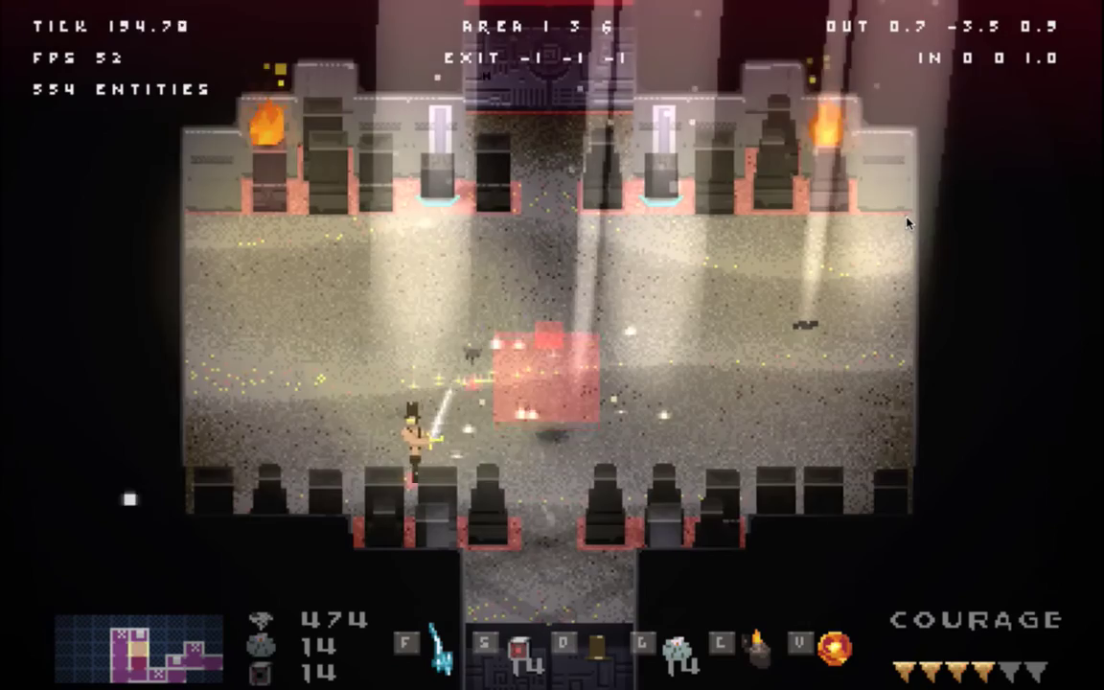
{"action": "key", "text": "Up"}
{"action": "key", "text": "Right"}
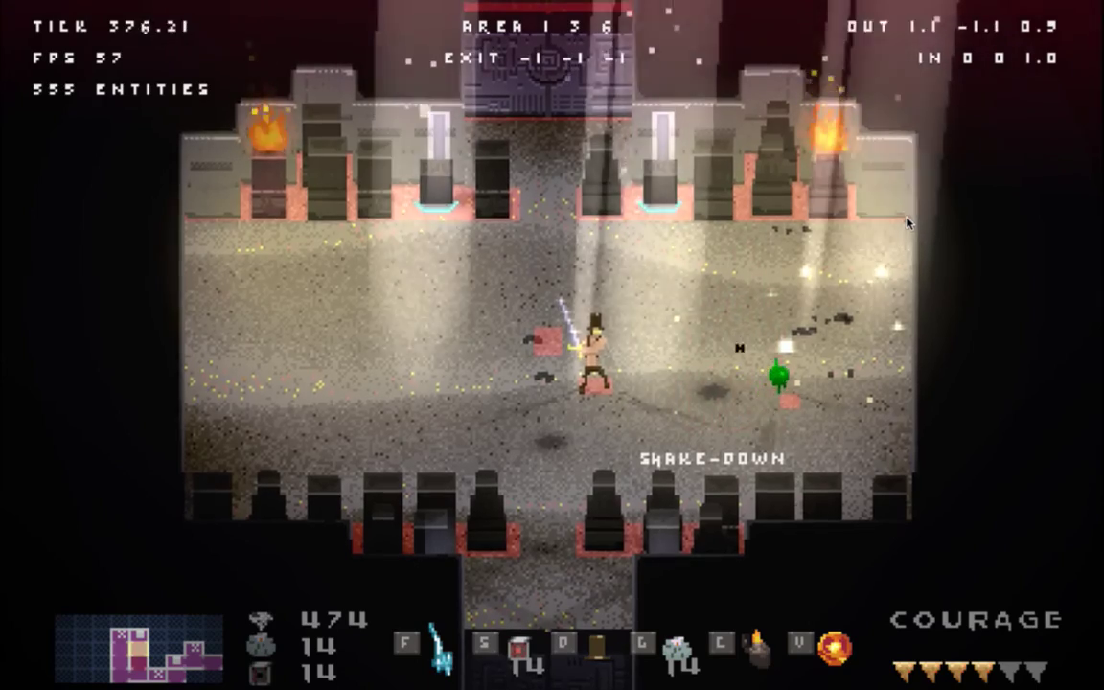
{"action": "key", "text": "Left"}
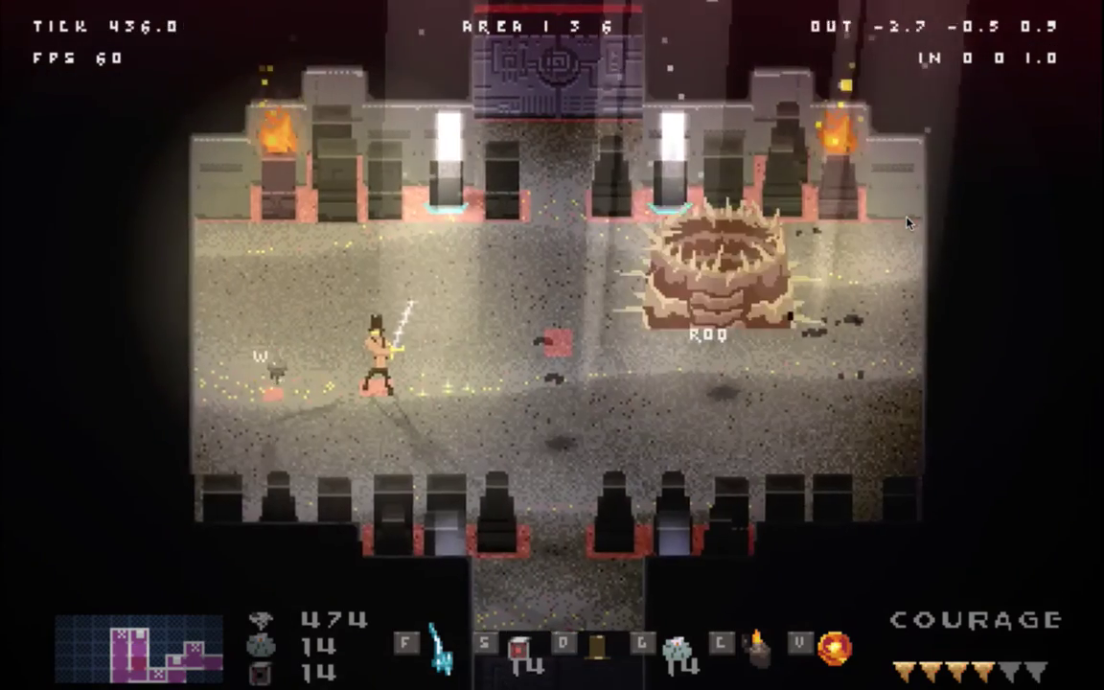
Hide the game's debug overlay and move the hero across the room to watch the worm rise and dive
{"action": "key", "text": "F3"}
{"action": "key", "text": "F3"}
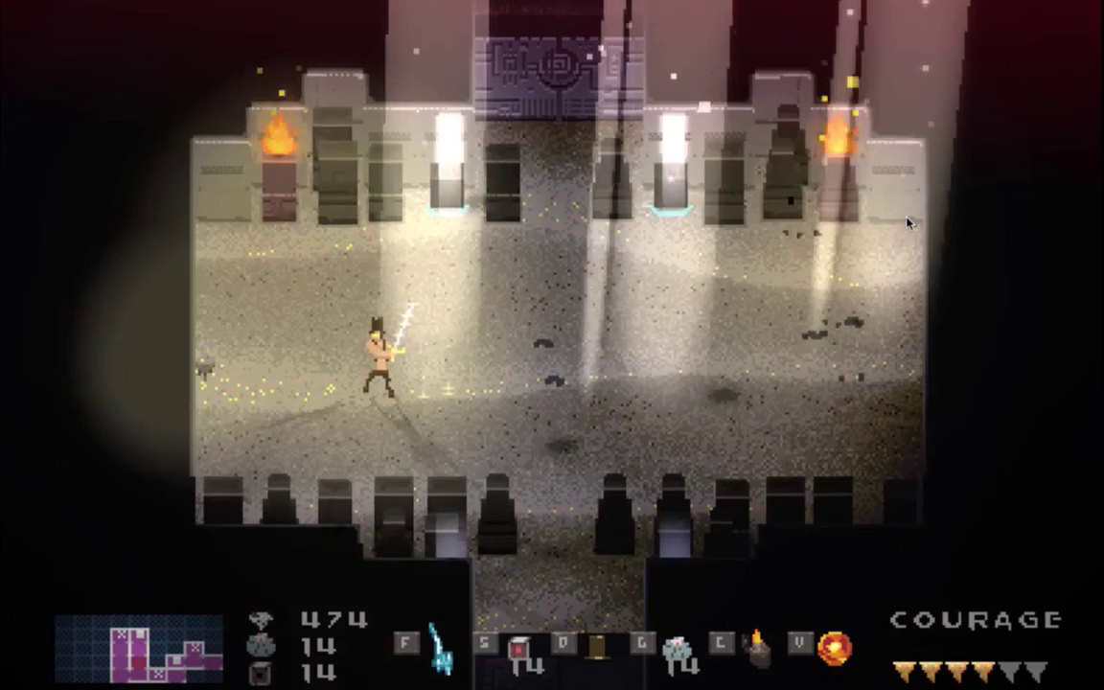
{"action": "key", "text": "Left"}
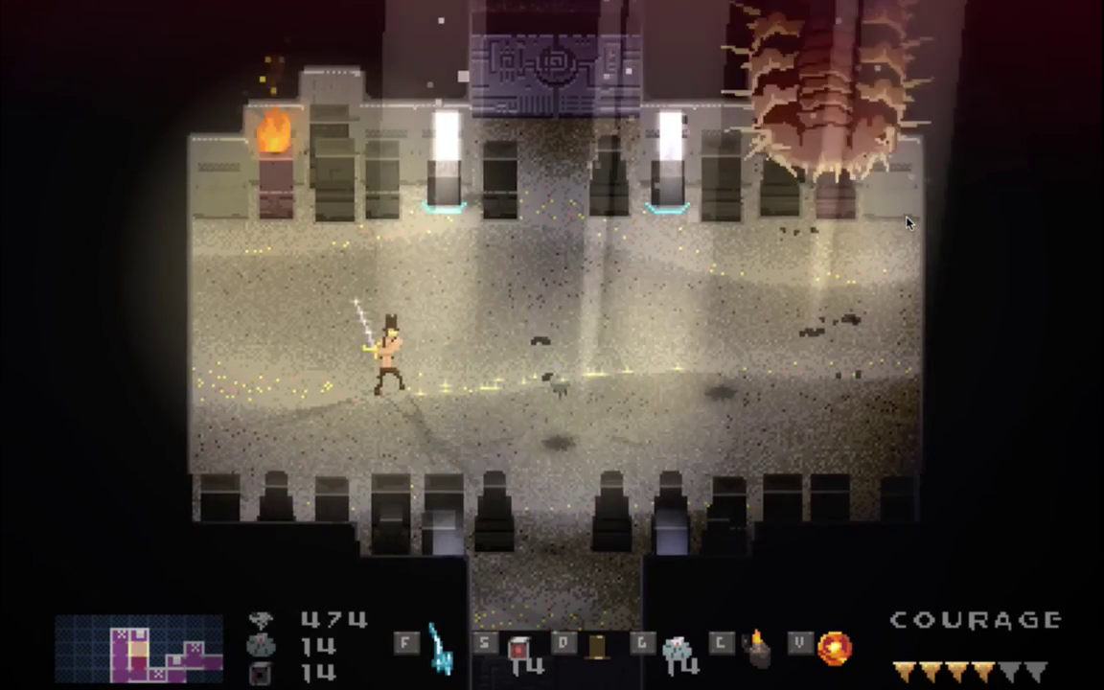
{"action": "key", "text": "Right"}
{"action": "key", "text": "Right"}
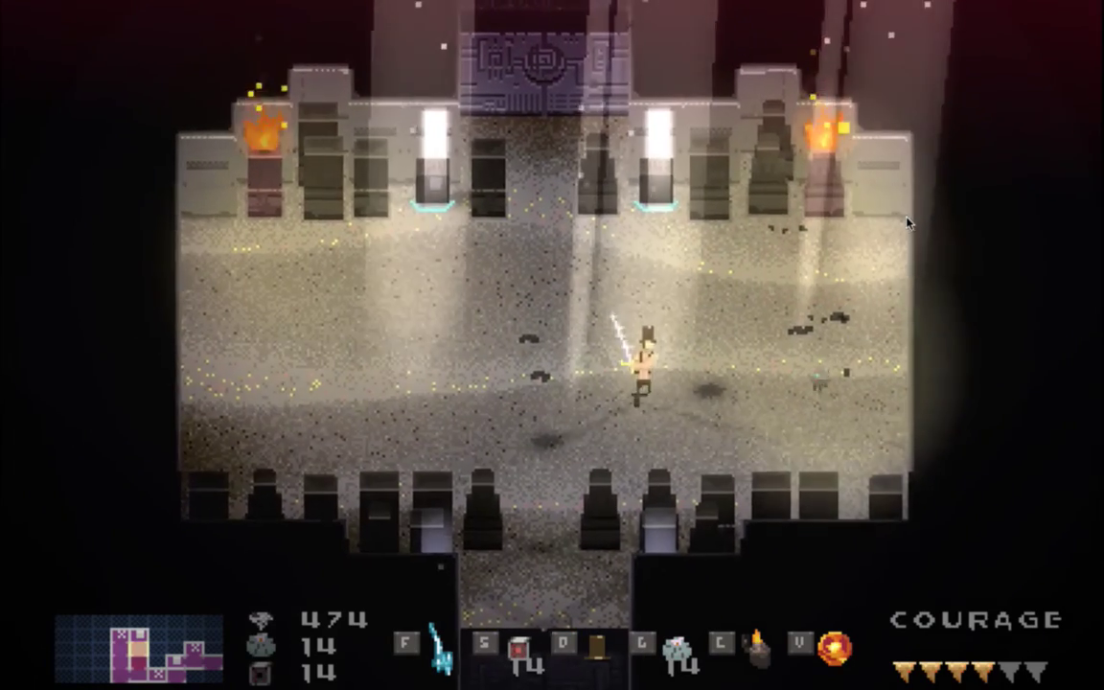
{"action": "key", "text": "Left"}
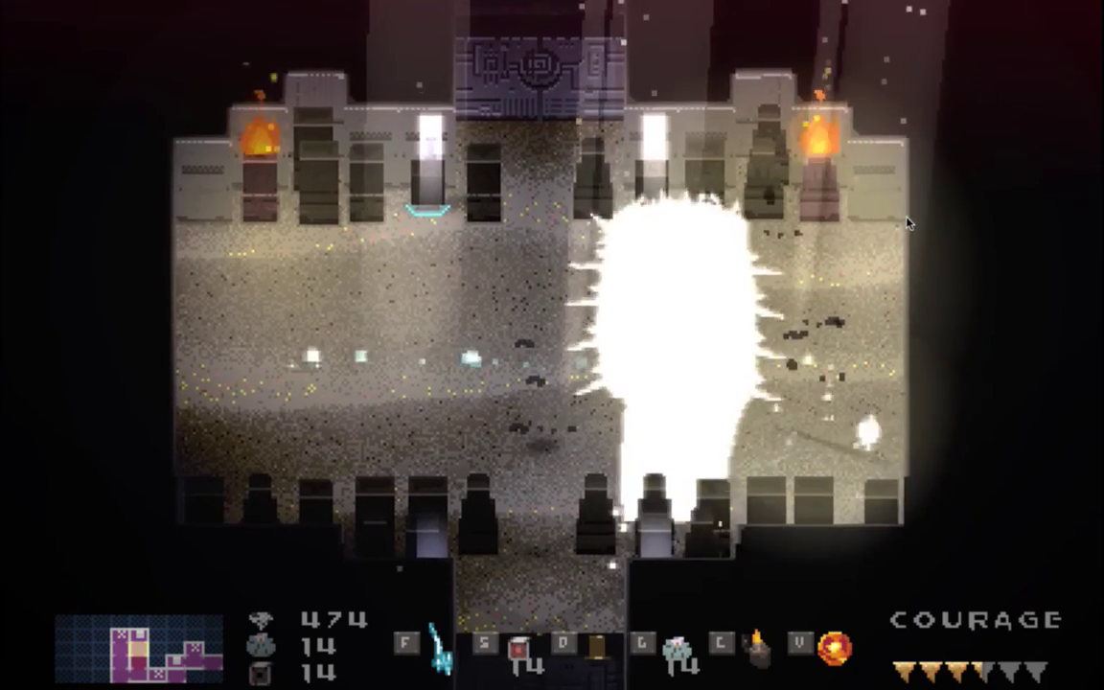
Test attacking the worm boss with the sword as it emerges, and quit the game
{"action": "key", "text": "f"}
{"action": "key", "text": "f"}
{"action": "key", "text": "f"}
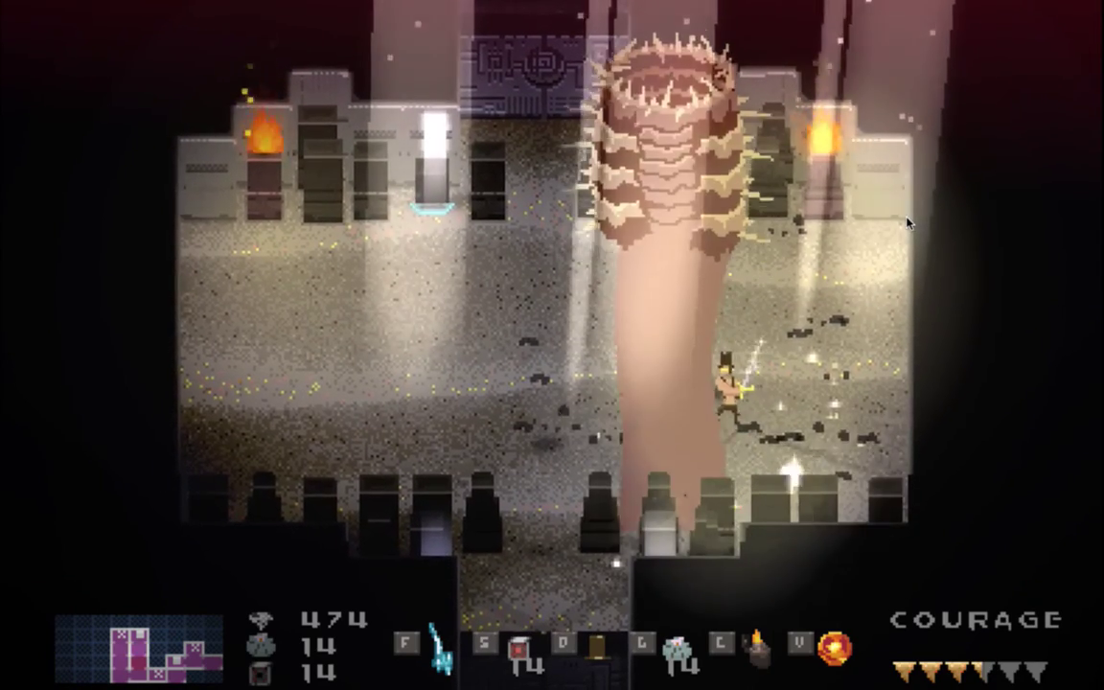
{"action": "key", "text": "f"}
{"action": "key", "text": "f"}
{"action": "key", "text": "f"}
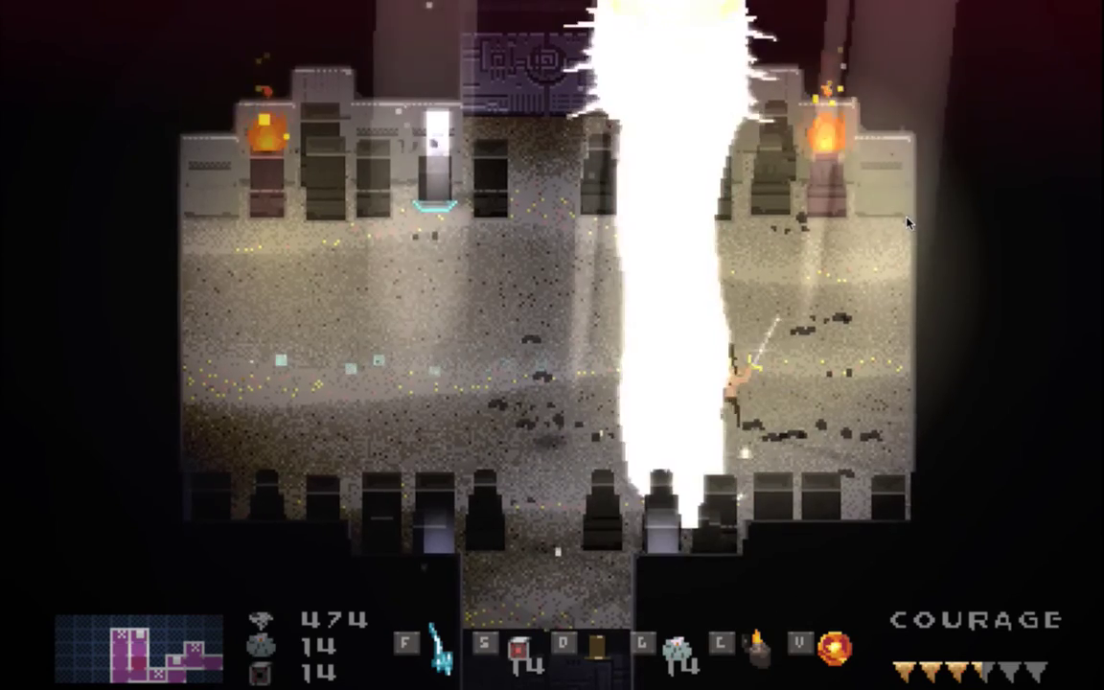
{"action": "key", "text": "f"}
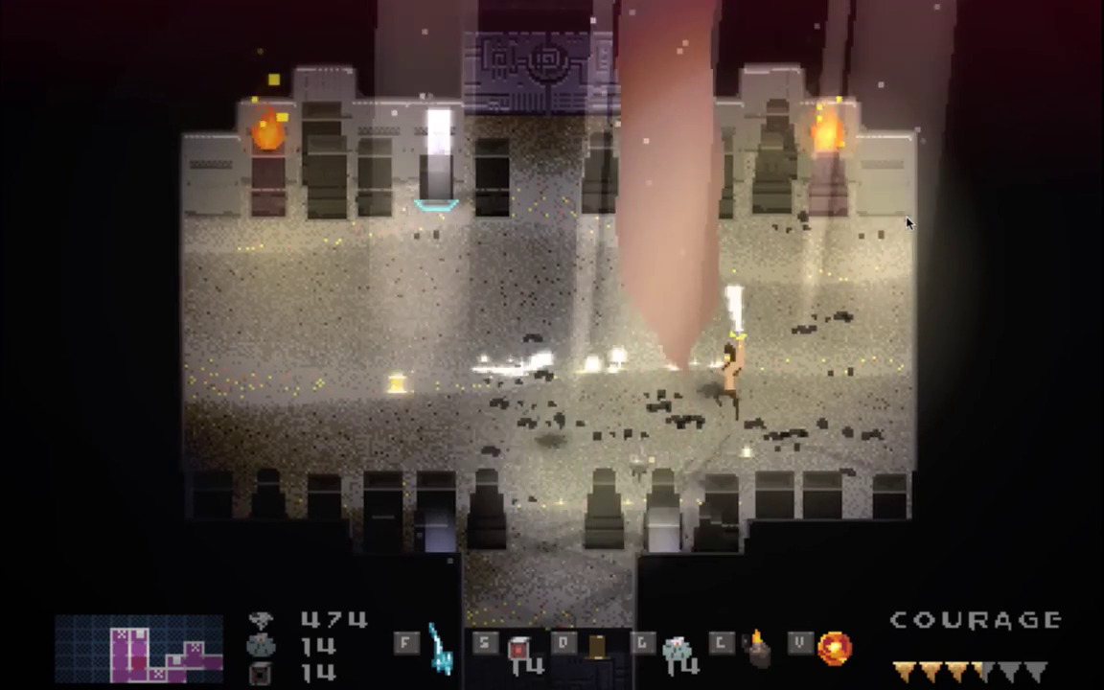
{"action": "key", "text": "Left"}
{"action": "key", "text": "Left"}
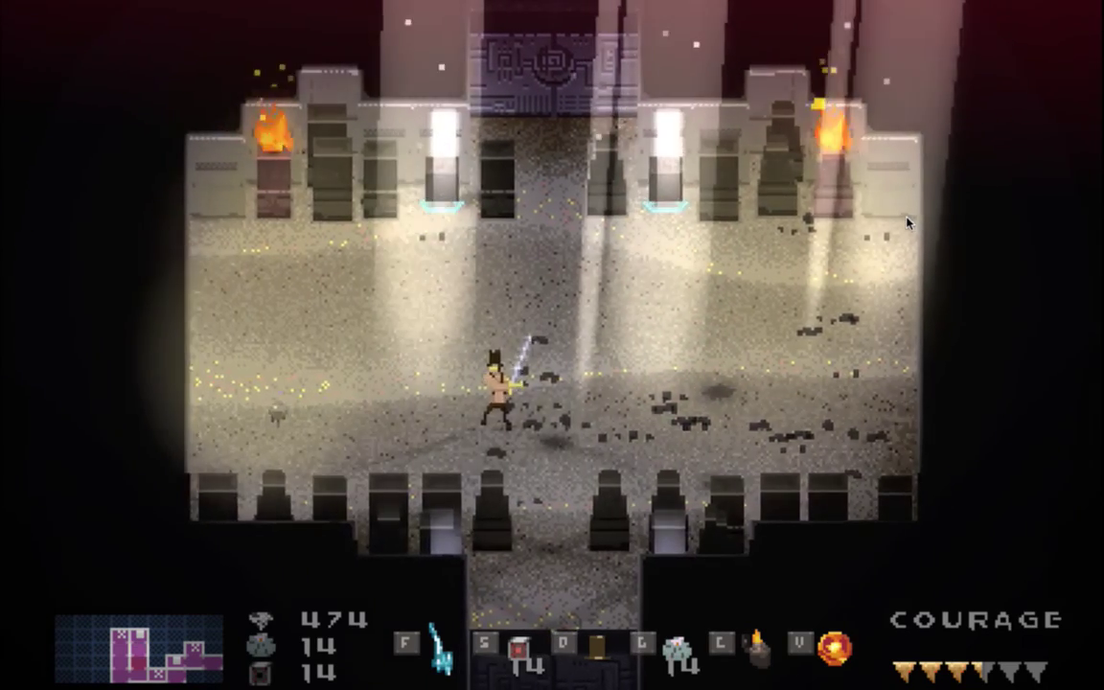
{"action": "key", "text": "Right"}
{"action": "key", "text": "super+q"}
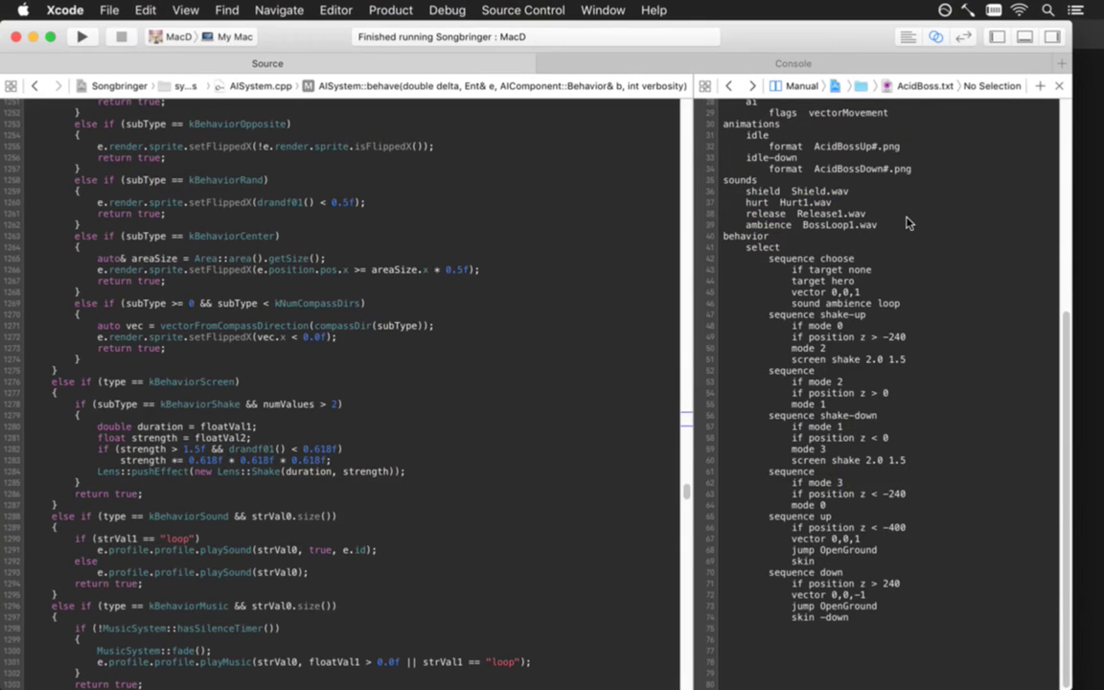
Go back to a previously viewed file, replace a character near its top with 3, and save it
{"action": "key", "text": "ctrl+super+Left"}
{"action": "key", "text": "ctrl+super+Left"}
{"action": "key", "text": "super+Up"}
{"action": "key", "text": "Down"}
{"action": "key", "text": "Down"}
{"action": "key", "text": "Left"}
{"action": "key", "text": "Left"}
{"action": "key", "text": "Left"}
{"action": "key", "text": "Delete"}
{"action": "type", "text": "3"}
{"action": "key", "text": "super+s"}
{"action": "key", "text": "ctrl+super+Left"}
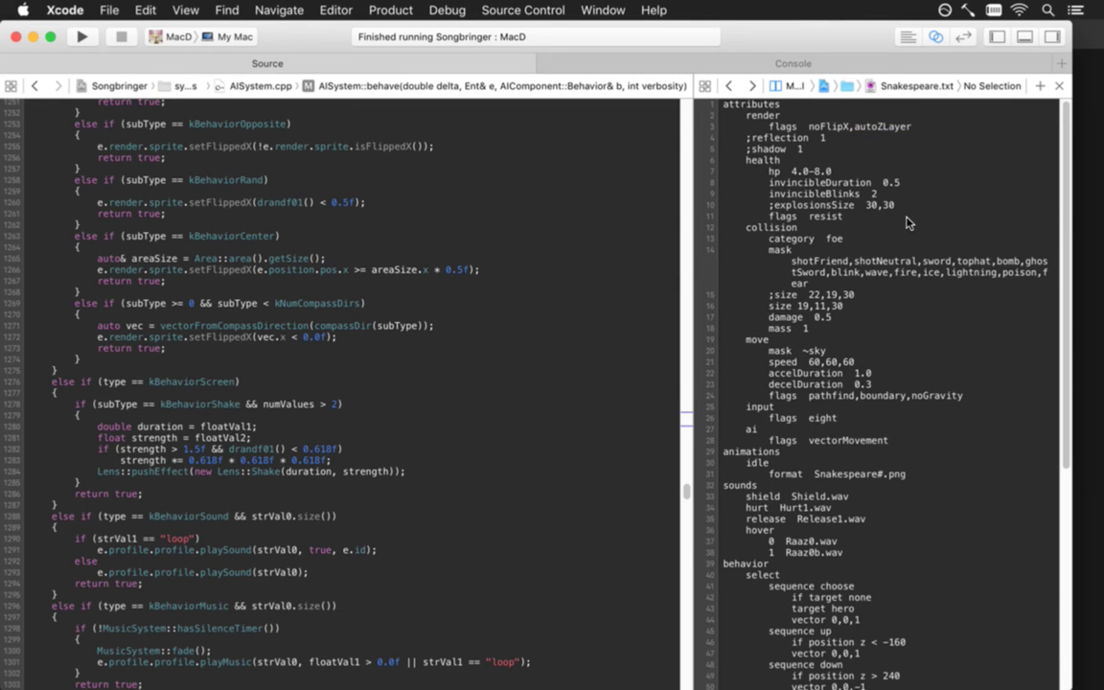
{"action": "key", "text": "super+Tab"}
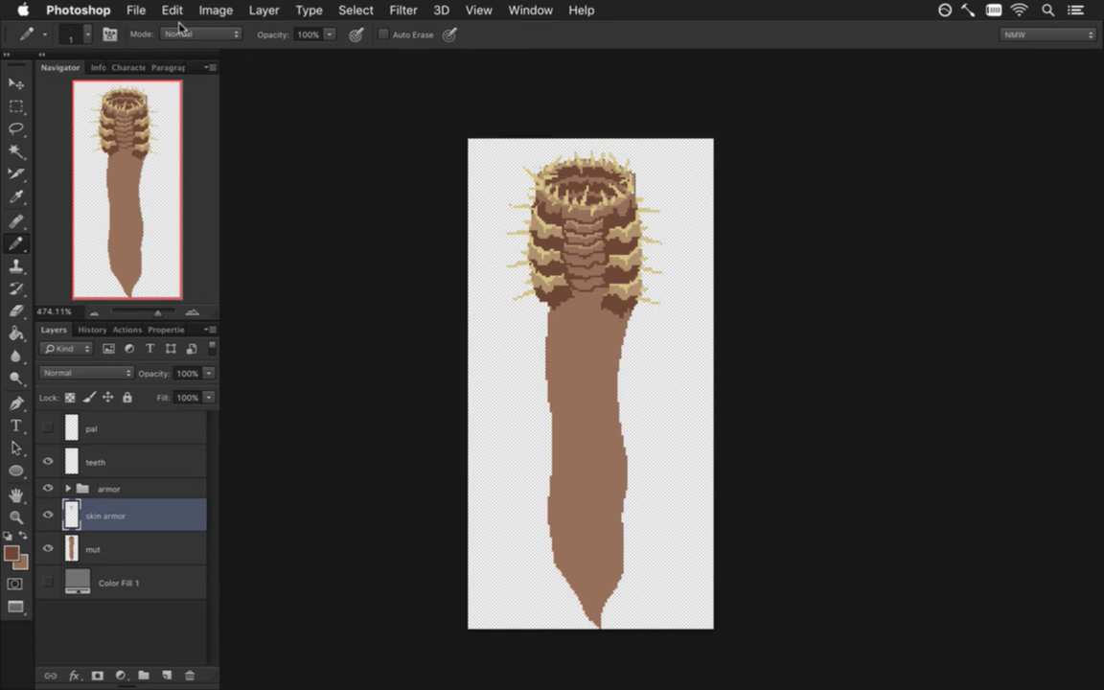
{"action": "left_click", "coordinate": [529, 9]}
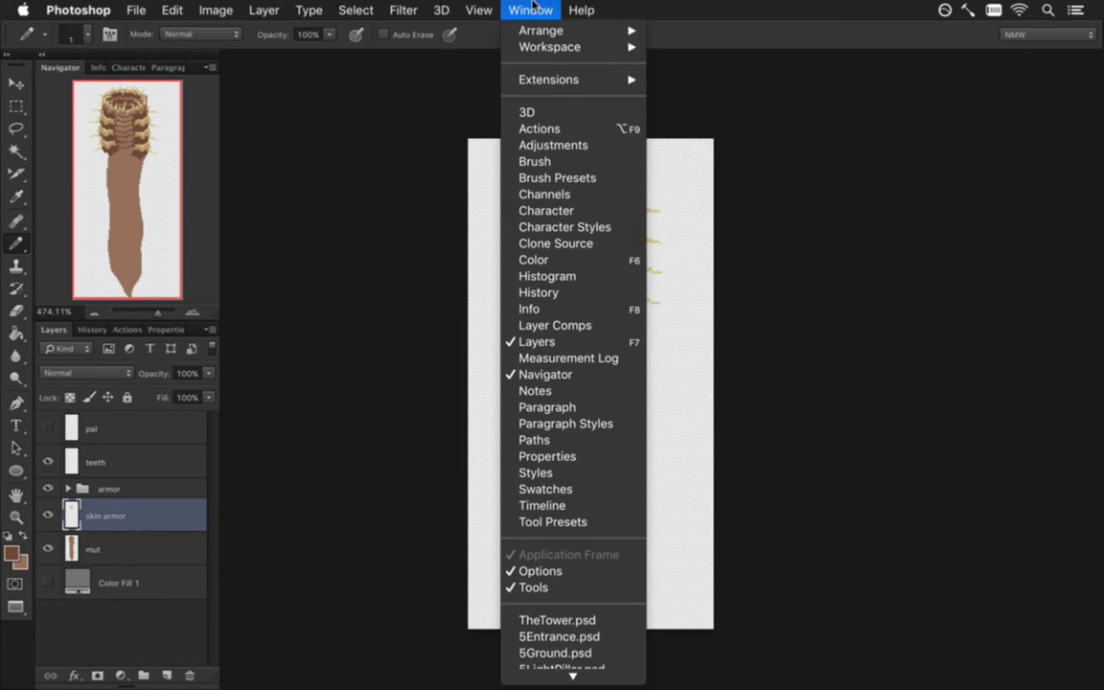
{"action": "left_click", "coordinate": [389, 328]}
Switch to Terminal, check the repository with git status, stage the new files with git addall, and check the status again
{"action": "key", "text": "super+Tab"}
{"action": "key", "text": "super+Tab"}
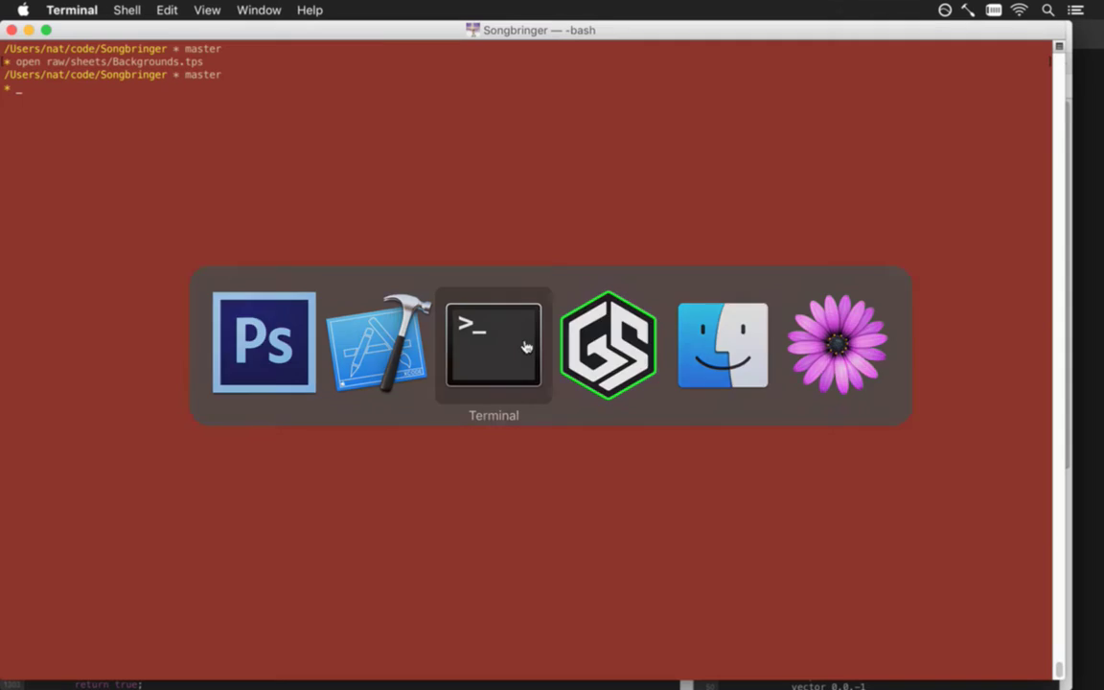
{"action": "type", "text": "git status"}
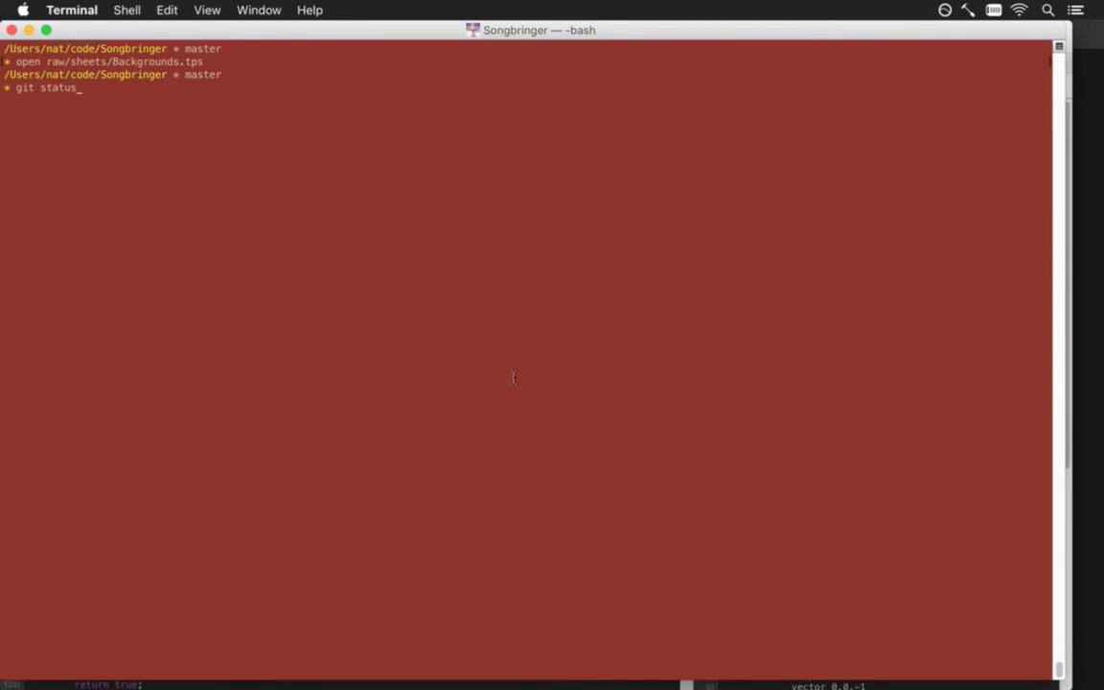
{"action": "key", "text": "Return"}
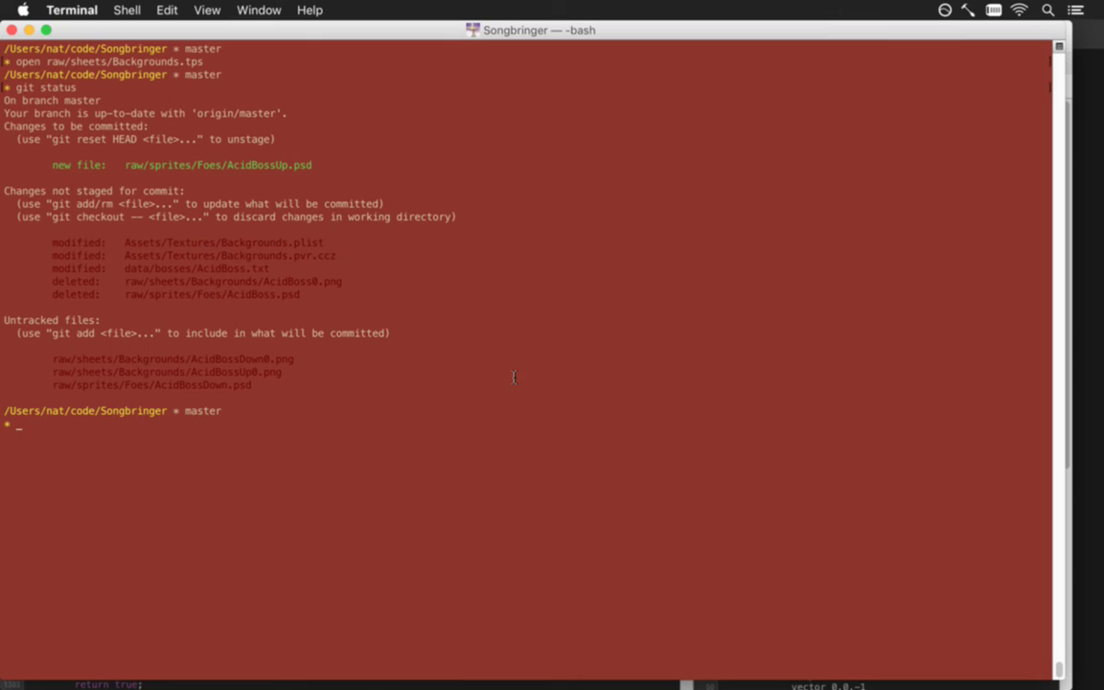
{"action": "type", "text": "git addall"}
{"action": "key", "text": "Return"}
{"action": "type", "text": "git status"}
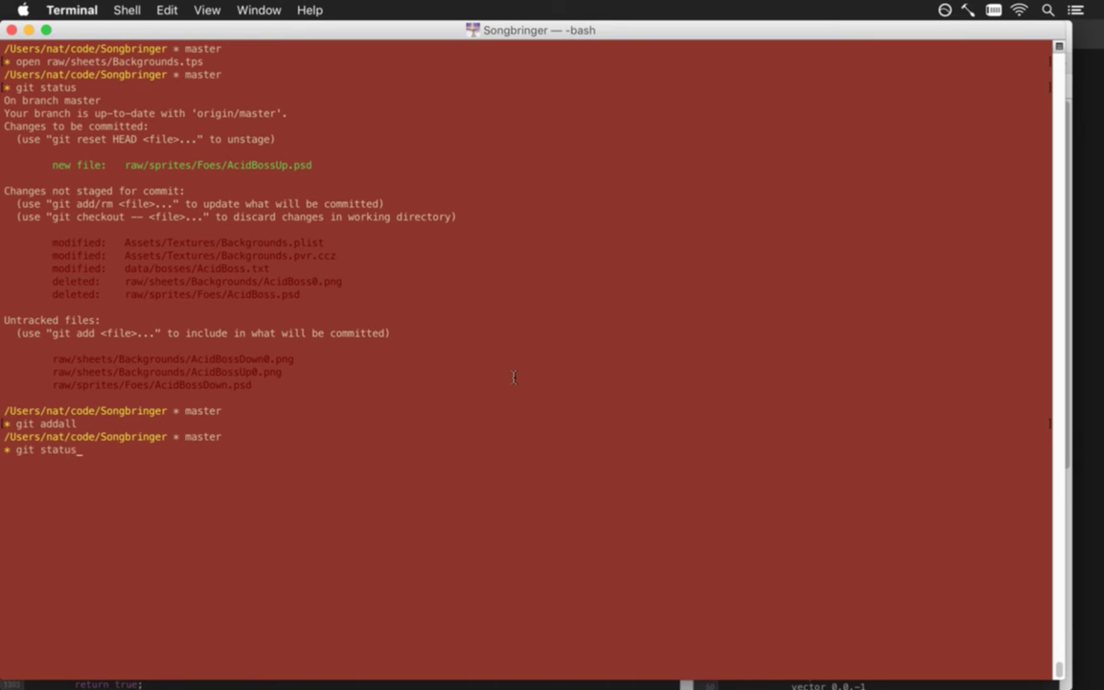
{"action": "key", "text": "Return"}
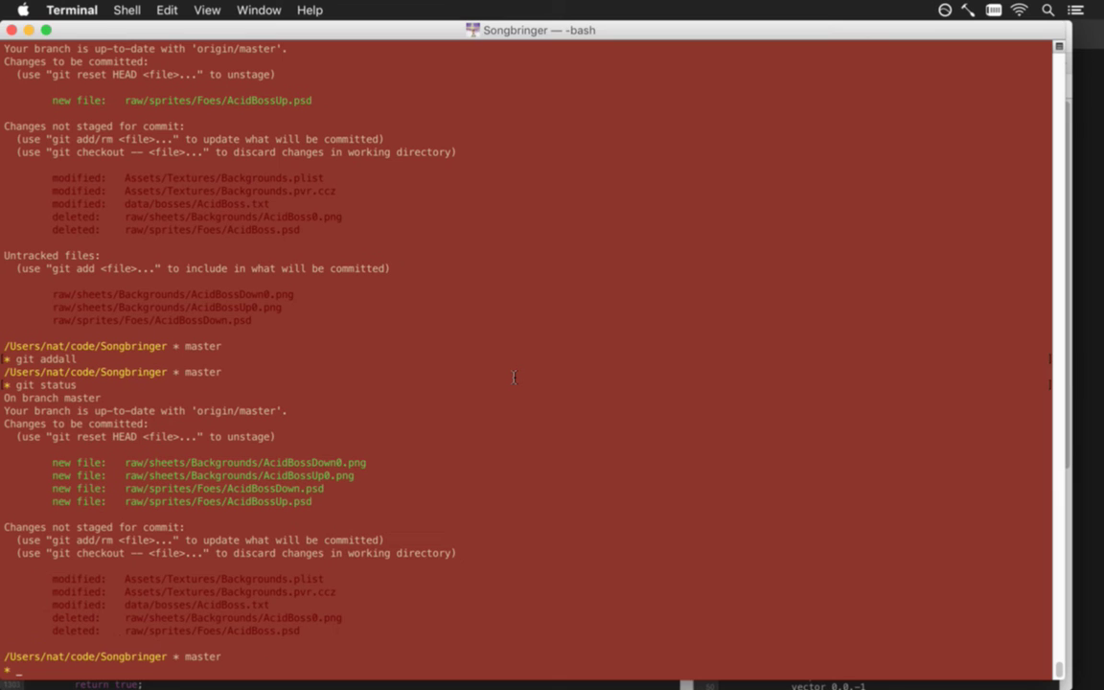
Review the repository diff with the d command, including the AcidBoss.txt animation and sequence changes, and close it
{"action": "type", "text": "d"}
{"action": "key", "text": "Return"}
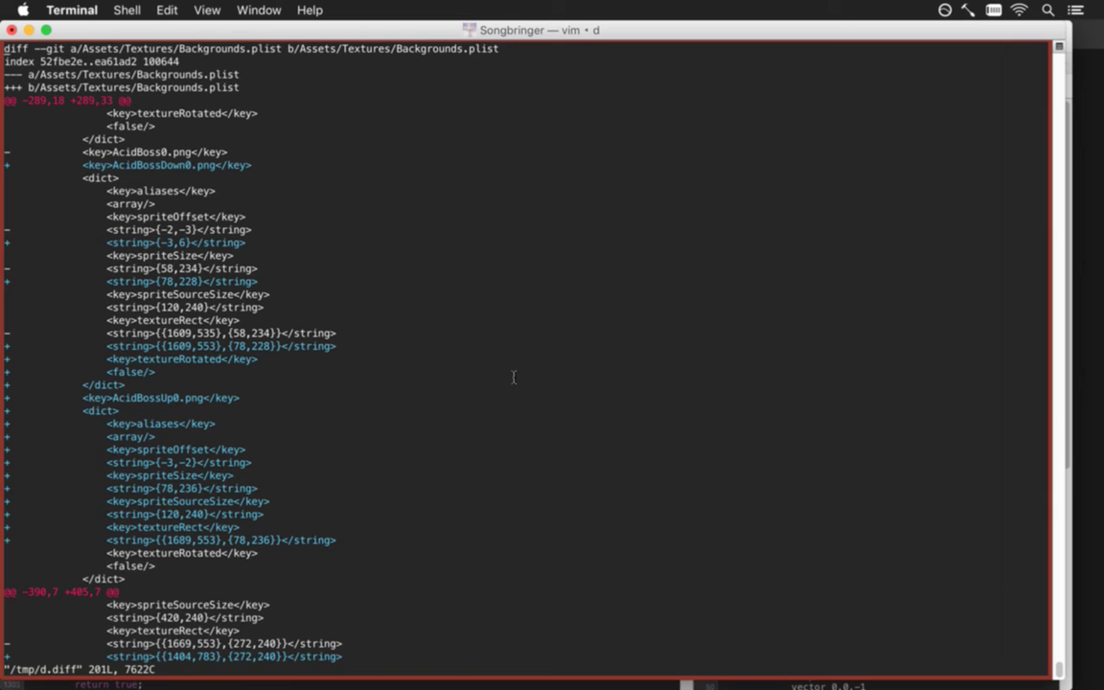
{"action": "key", "text": "shift+g"}
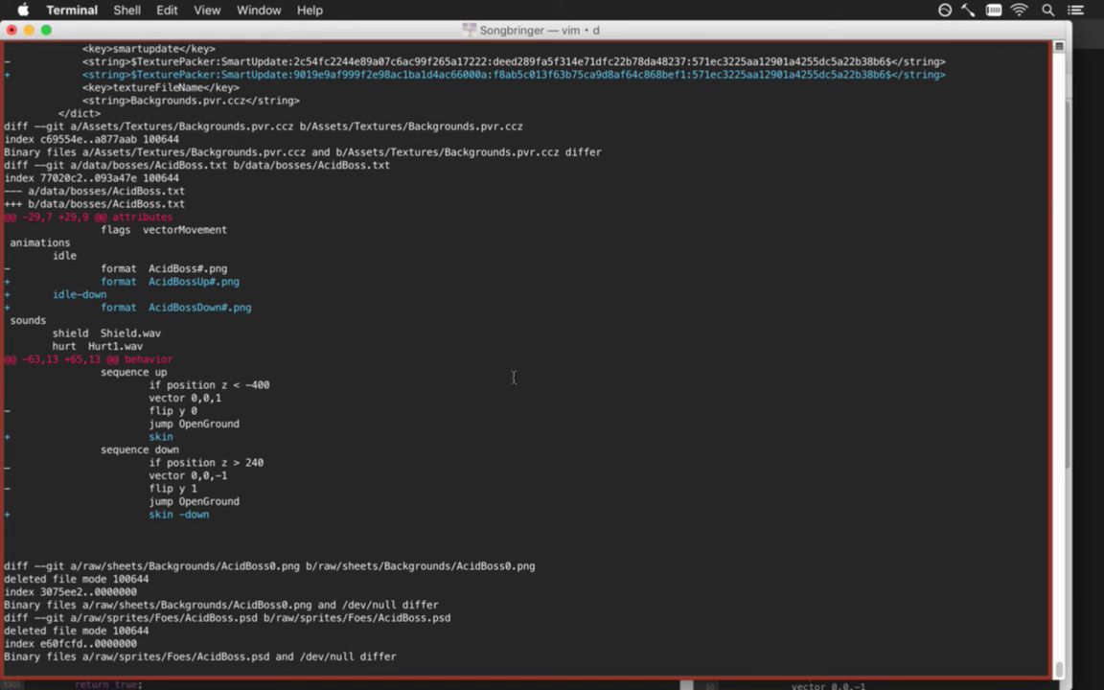
{"action": "scroll", "coordinate": [514, 376], "scroll_direction": "up", "scroll_amount": 6}
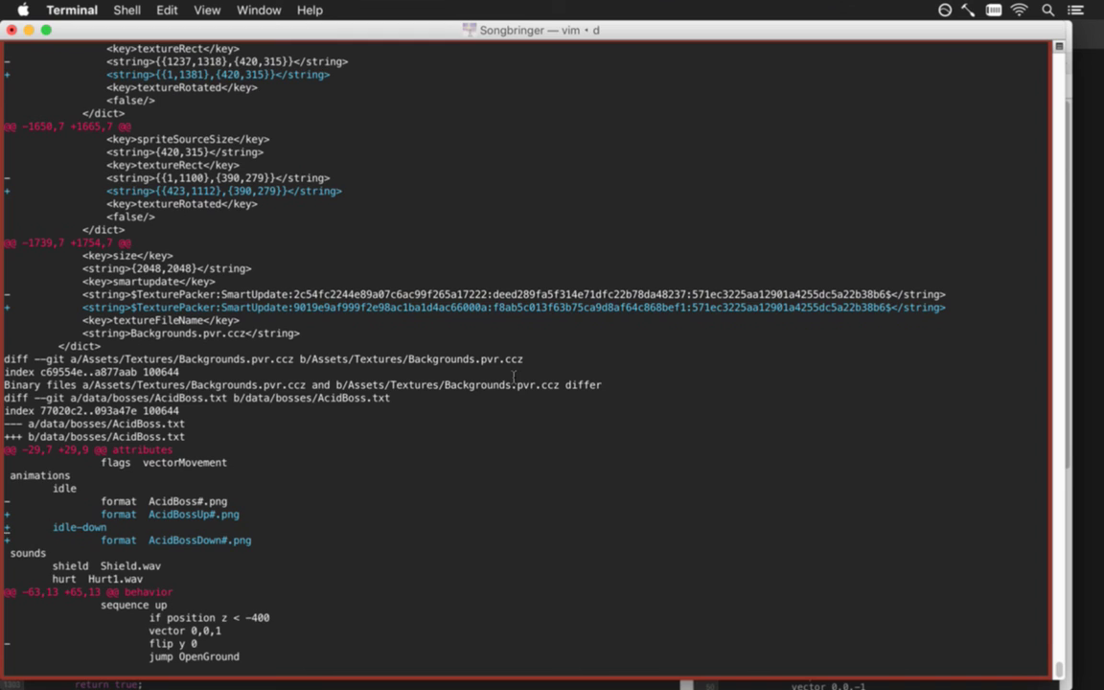
{"action": "scroll", "coordinate": [513, 376], "scroll_direction": "down", "scroll_amount": 6}
{"action": "type", "text": ":q"}
{"action": "key", "text": "Return"}
Commit all changes with the message "Acid boss art ++" and the description "skins for up and down.", and push the commit
{"action": "type", "text": "git commit -a"}
{"action": "key", "text": "Return"}
{"action": "key", "text": "i"}
{"action": "type", "text": "Acid boss art ++"}
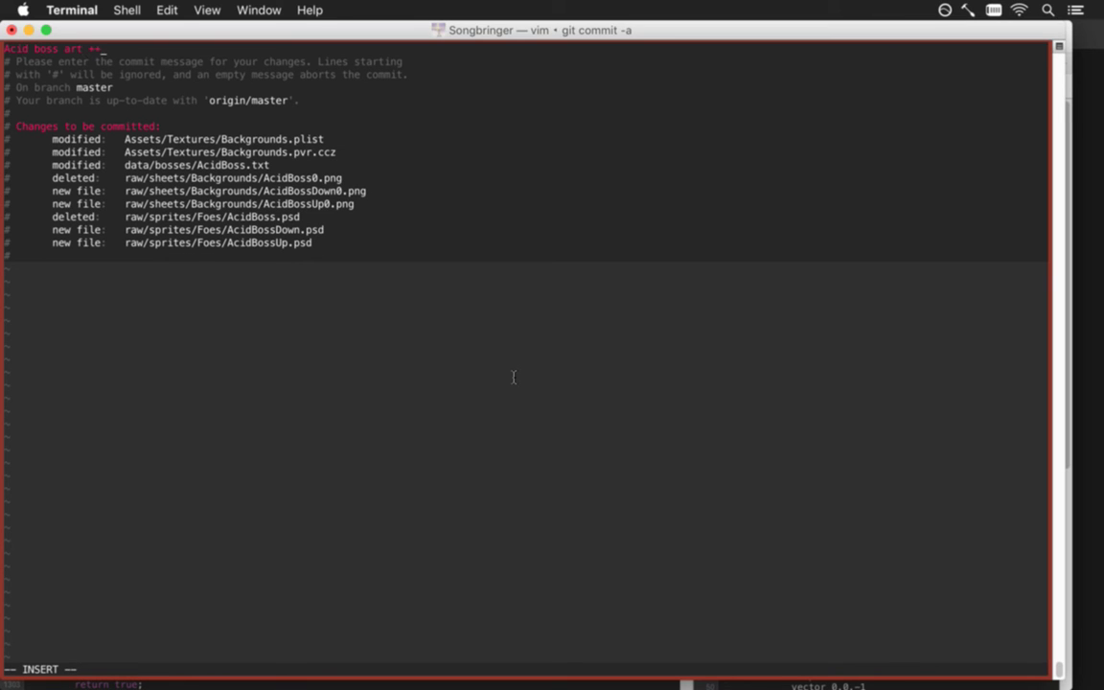
{"action": "key", "text": "Return"}
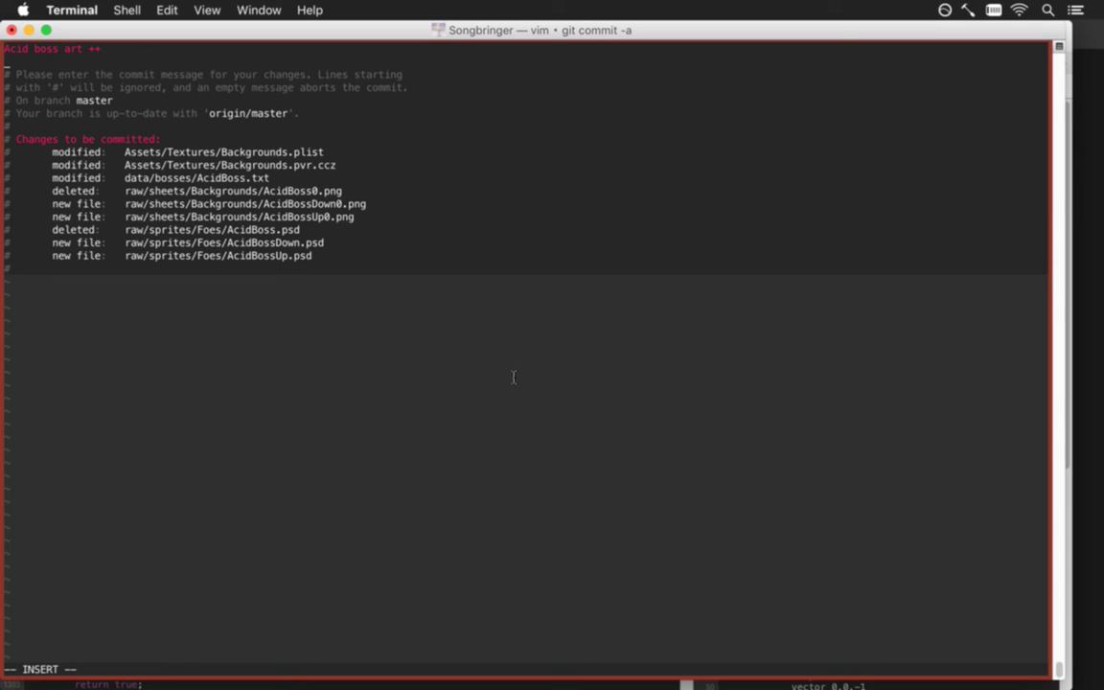
{"action": "type", "text": "skins for up and down."}
{"action": "key", "text": "Escape"}
{"action": "type", "text": ":wq"}
{"action": "key", "text": "Return"}
{"action": "type", "text": "git push"}
{"action": "key", "text": "Return"}
Switch to Photoshop, show Sand.psd, and sample a light and a darker sand tone as the two working colours
{"action": "key", "text": "super+Tab"}
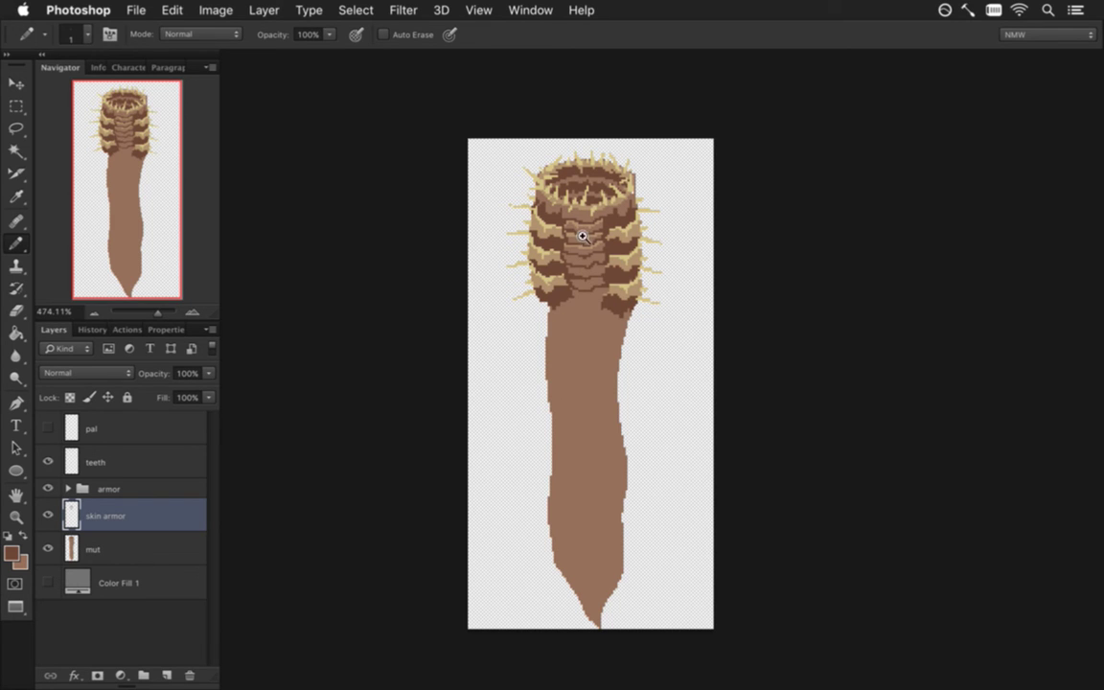
{"action": "left_click", "coordinate": [527, 13]}
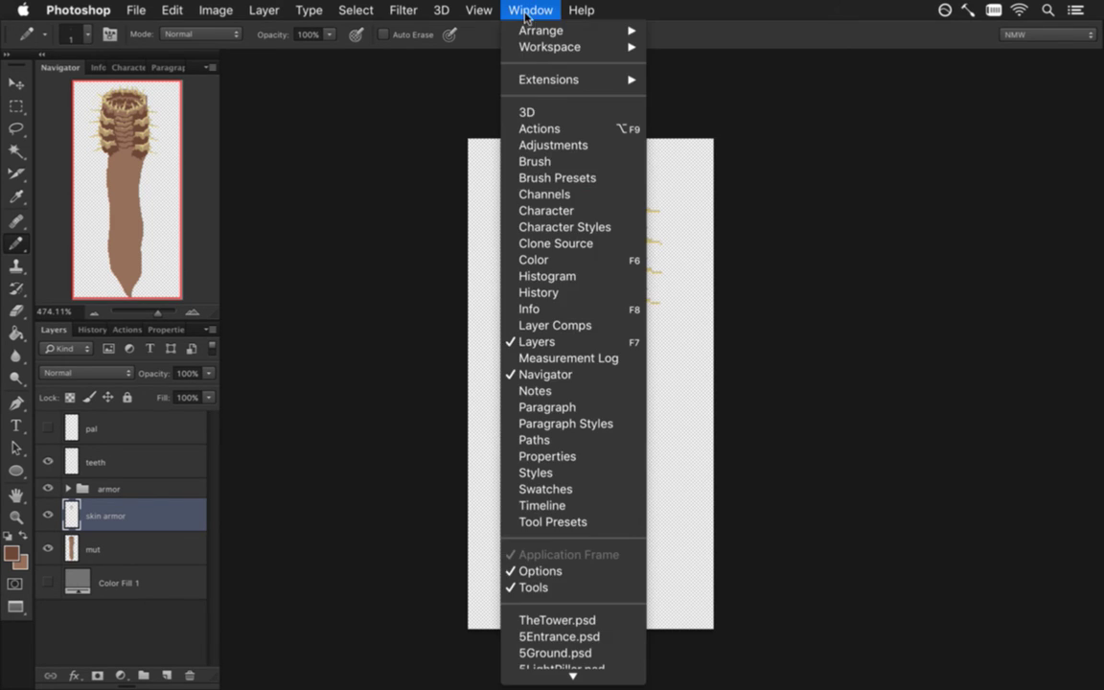
{"action": "mouse_move", "coordinate": [533, 679]}
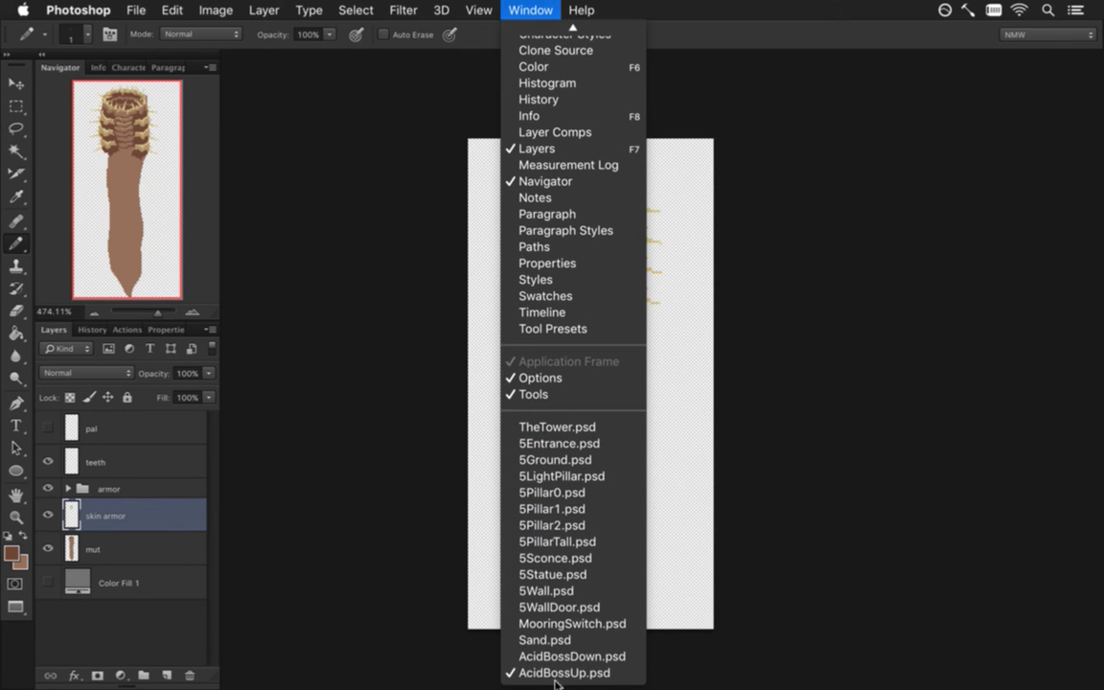
{"action": "left_click", "coordinate": [560, 640]}
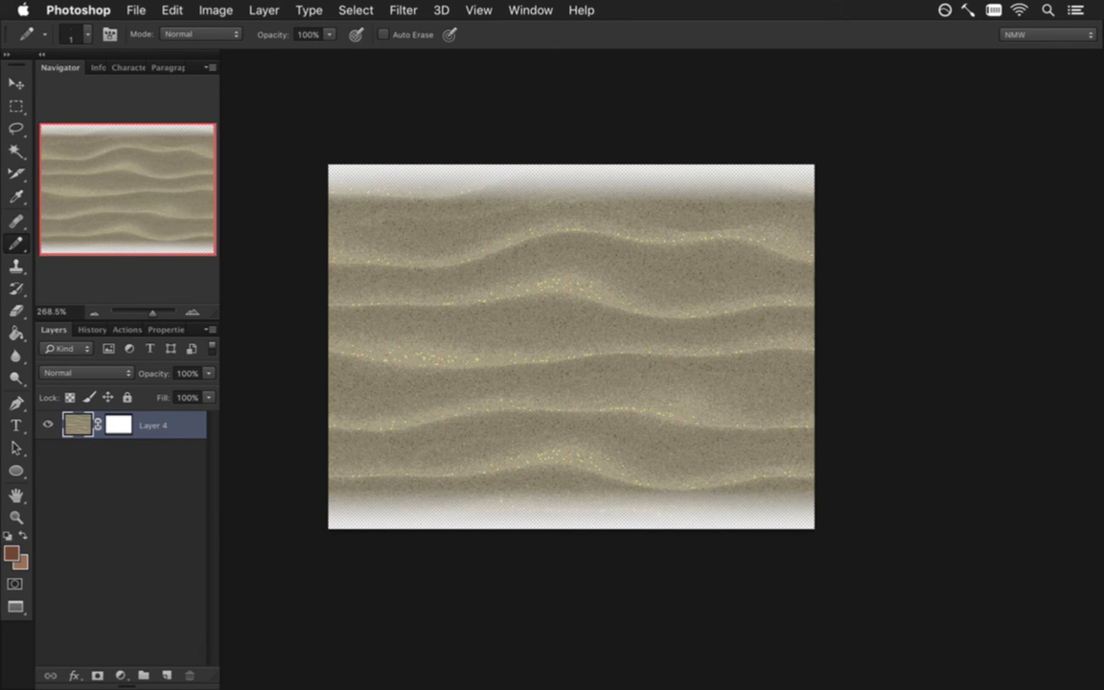
{"action": "left_click_drag", "start_coordinate": [485, 359], "coordinate": [570, 372]}
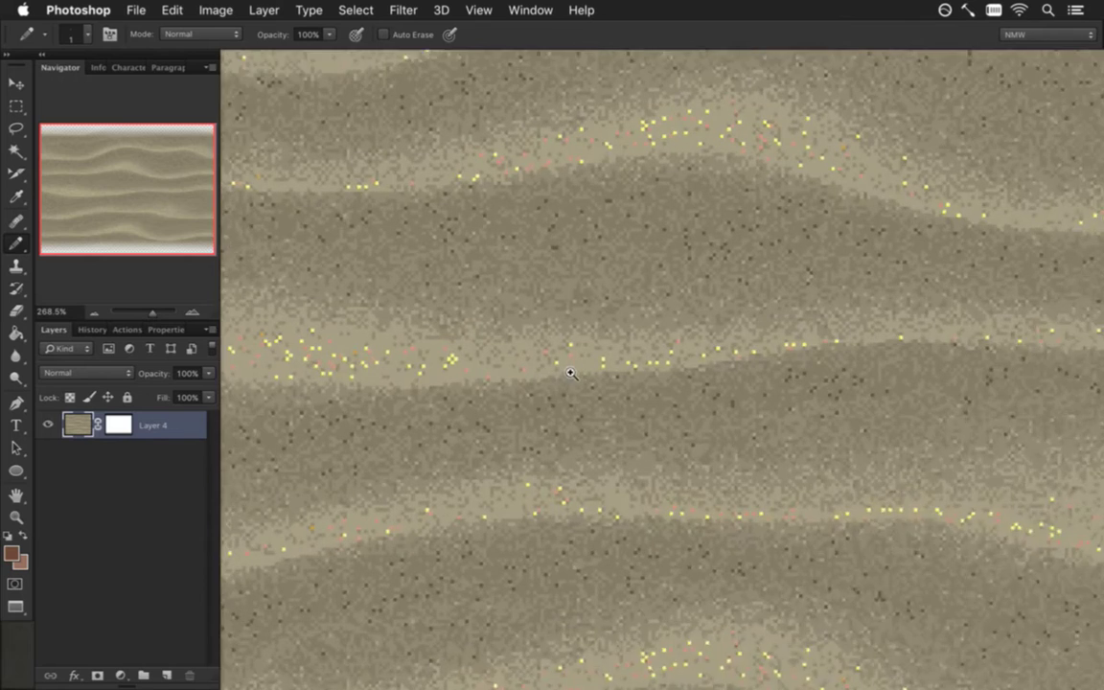
{"action": "scroll", "coordinate": [570, 374], "scroll_direction": "up", "scroll_amount": 5}
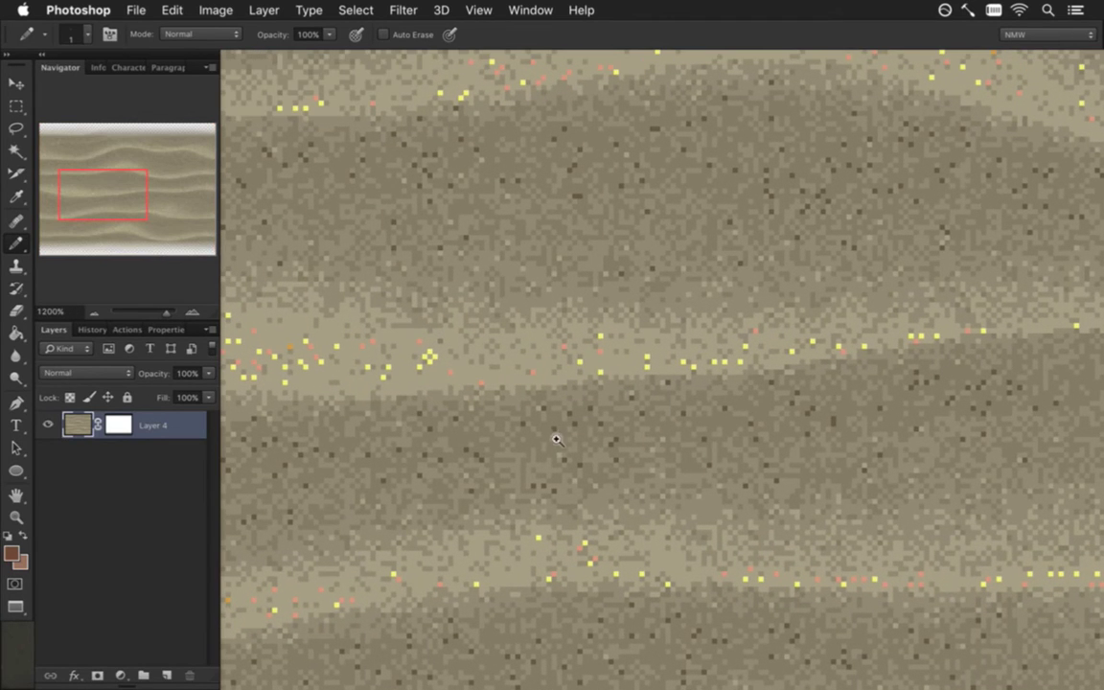
{"action": "key", "text": "i"}
{"action": "left_click", "coordinate": [457, 350]}
{"action": "key", "text": "x"}
{"action": "left_click", "coordinate": [458, 301]}
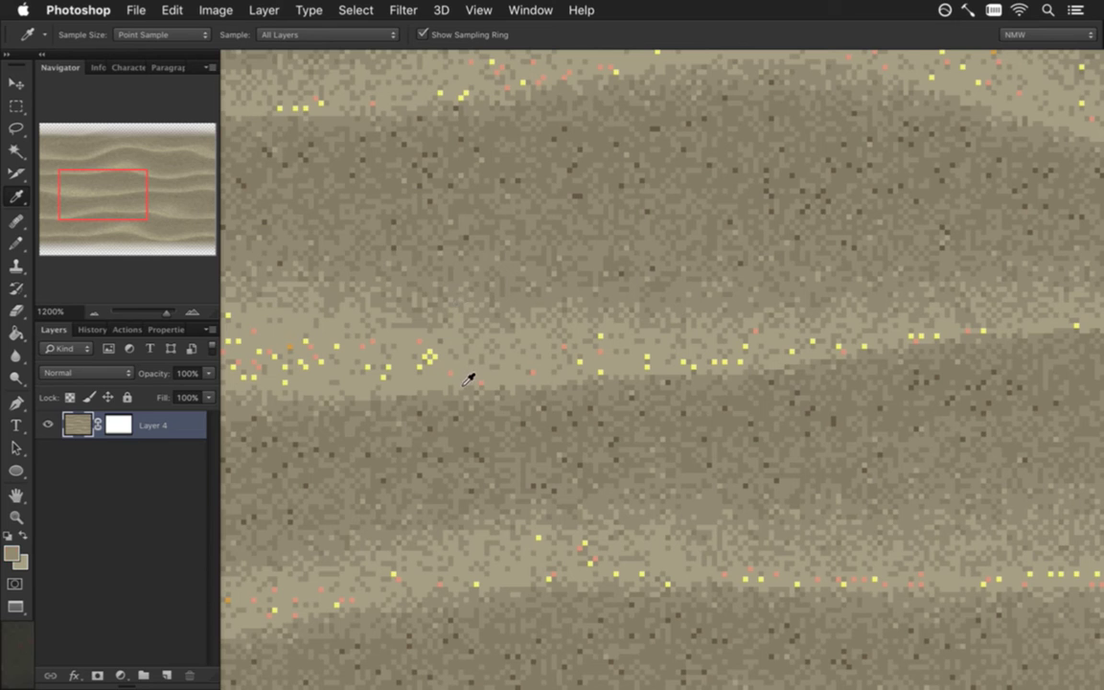
Create a new transparent document 32 pixels wide and 24 pixels high
{"action": "left_click", "coordinate": [132, 10]}
{"action": "left_click", "coordinate": [139, 27]}
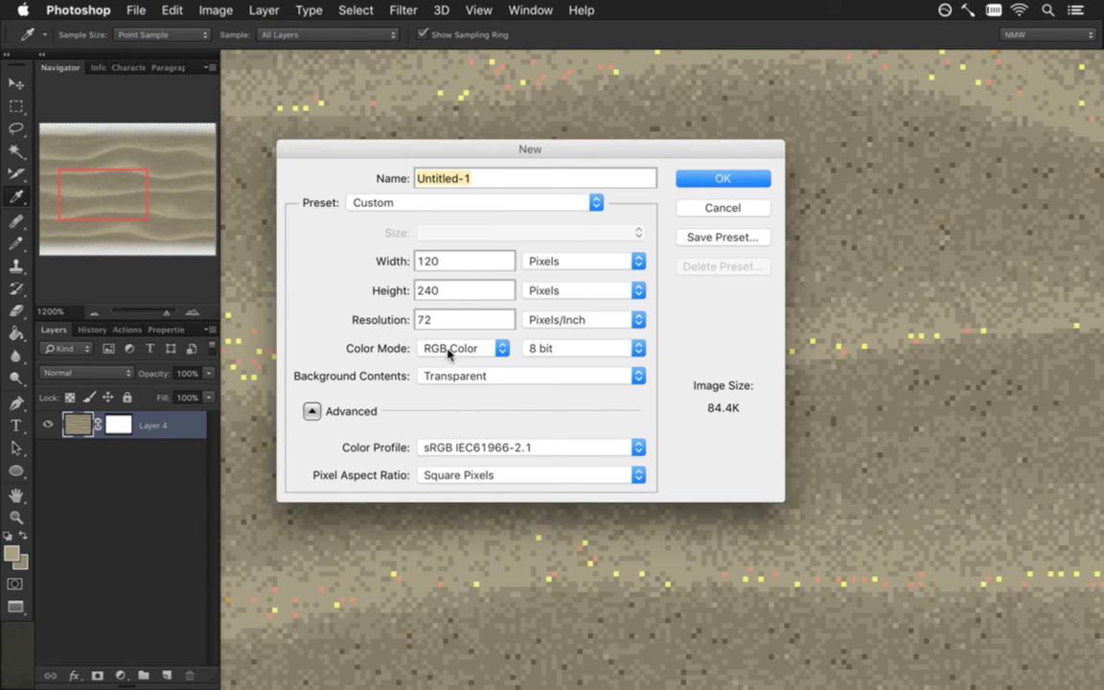
{"action": "left_click", "coordinate": [393, 265]}
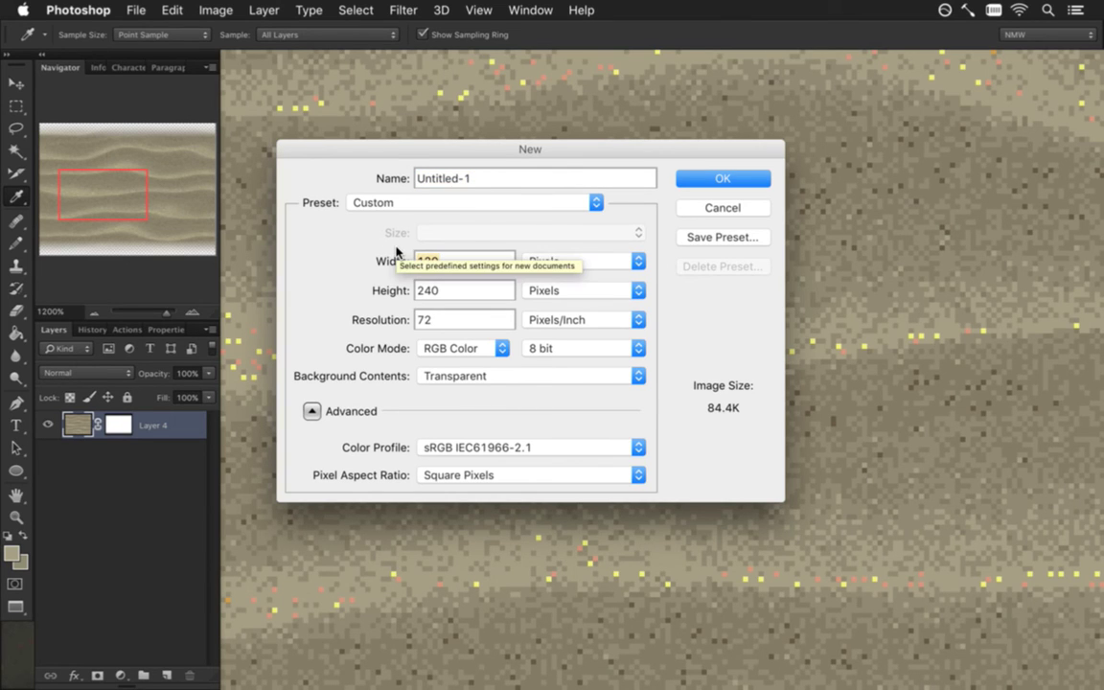
{"action": "type", "text": "32"}
{"action": "key", "text": "Tab"}
{"action": "type", "text": "24"}
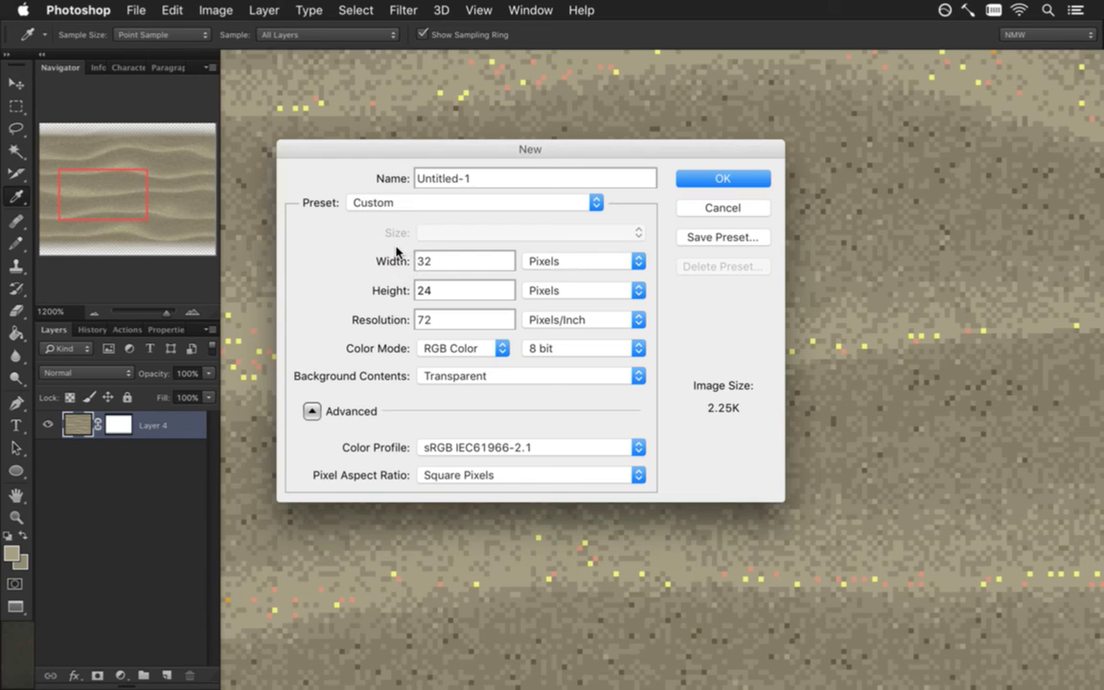
{"action": "key", "text": "Return"}
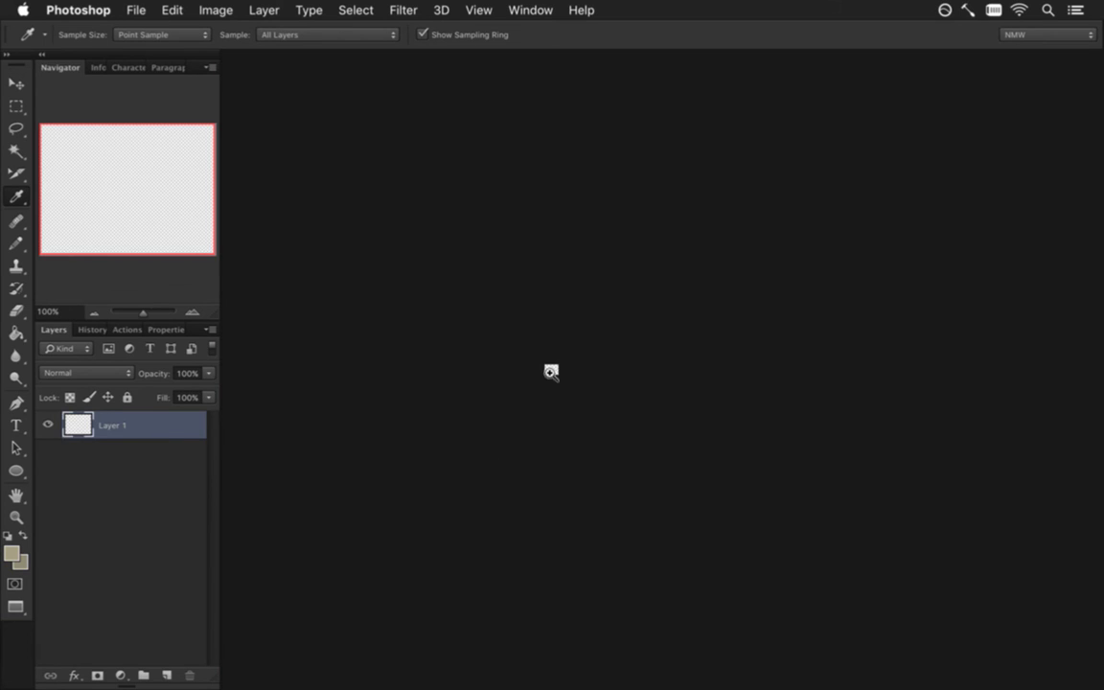
Paint the light and darker sand tones as two stacked swatches near the blank canvas's upper-left corner
{"action": "left_click_drag", "start_coordinate": [578, 371], "coordinate": [724, 399]}
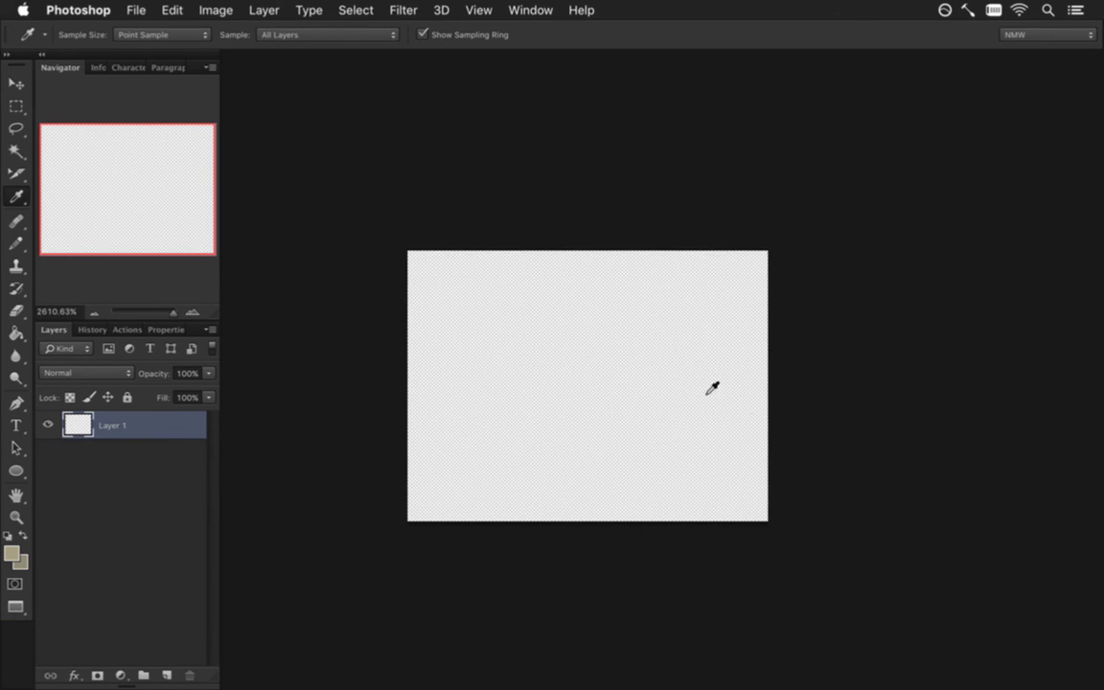
{"action": "left_click_drag", "start_coordinate": [593, 382], "coordinate": [532, 409]}
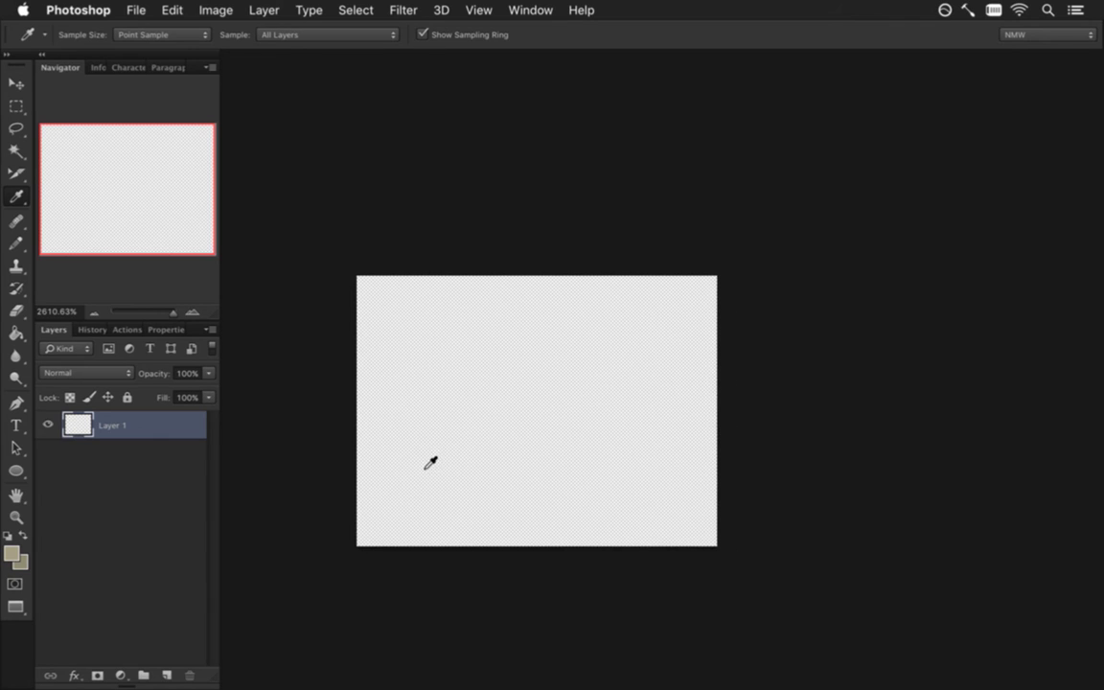
{"action": "key", "text": "b"}
{"action": "left_click", "coordinate": [390, 320]}
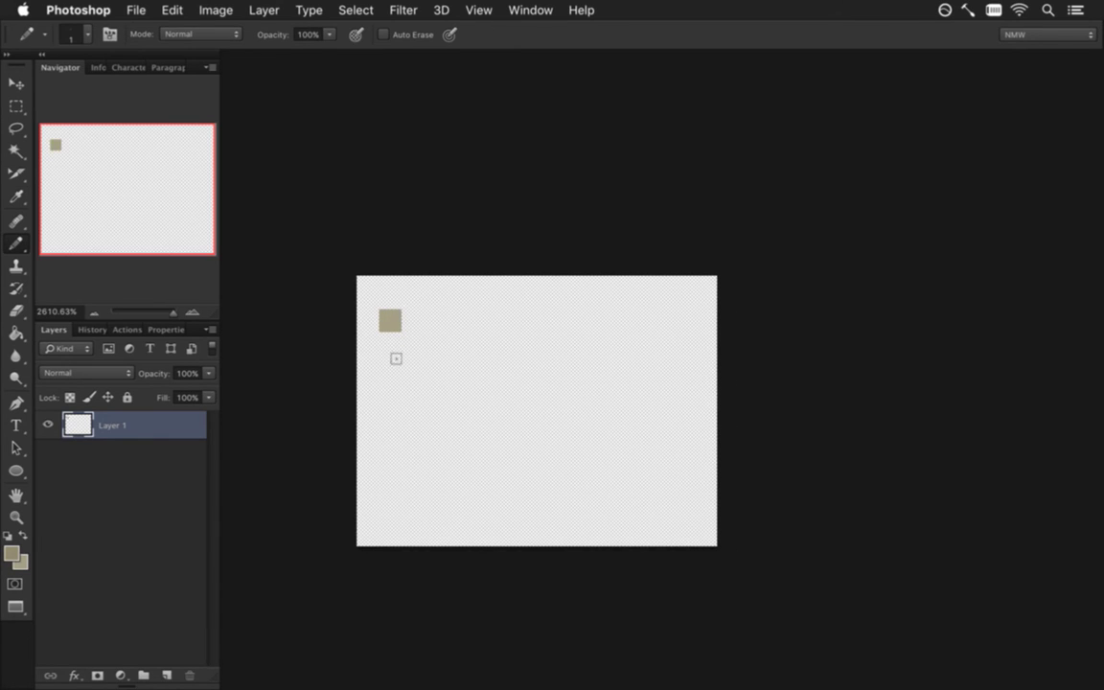
{"action": "left_click", "coordinate": [390, 342]}
Return to Sand.psd and sample the yellow and salmon speck colours as the two working colours
{"action": "left_click", "coordinate": [530, 11]}
{"action": "mouse_move", "coordinate": [535, 676]}
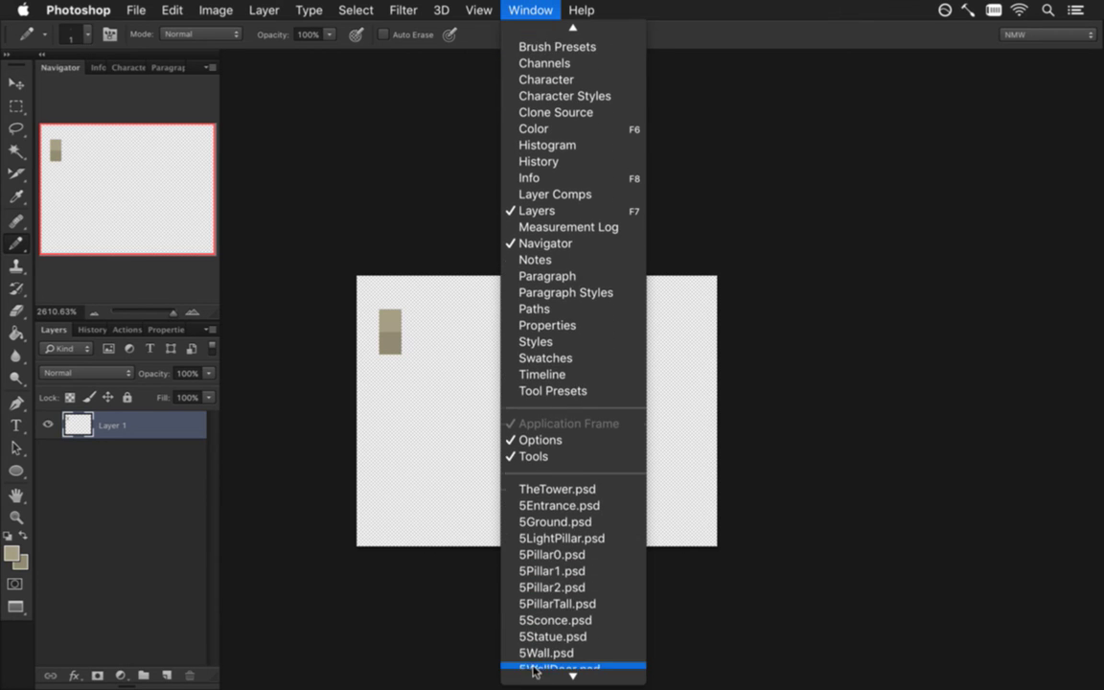
{"action": "left_click", "coordinate": [564, 623]}
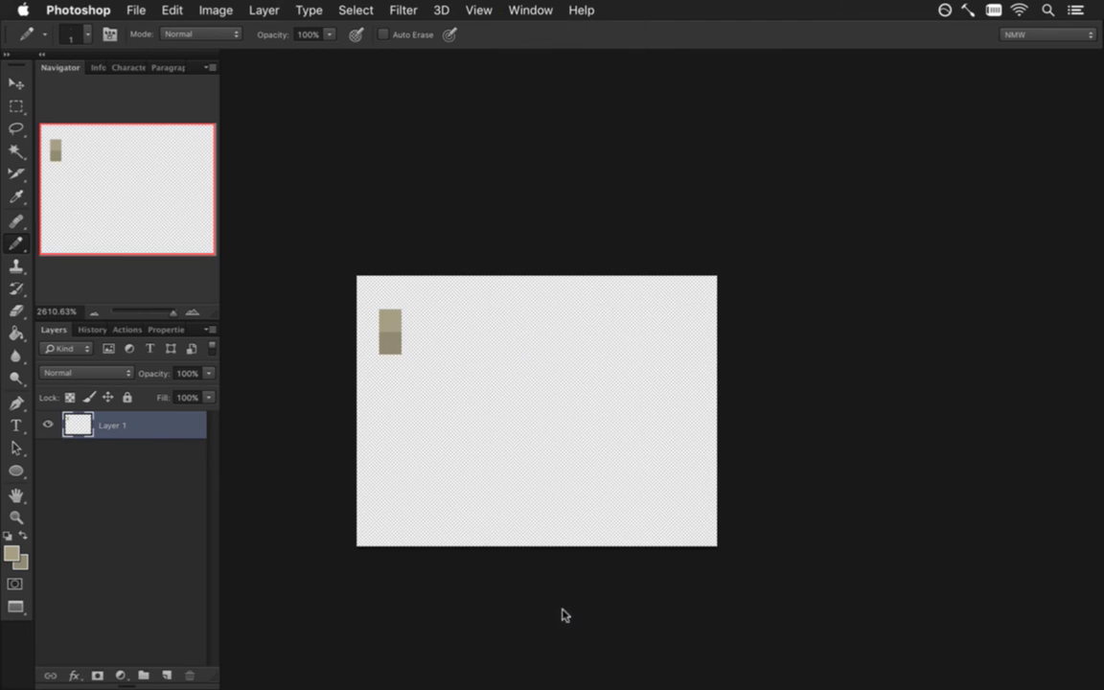
{"action": "key", "text": "i"}
{"action": "left_click", "coordinate": [432, 360]}
{"action": "key", "text": "x"}
{"action": "left_click", "coordinate": [424, 350]}
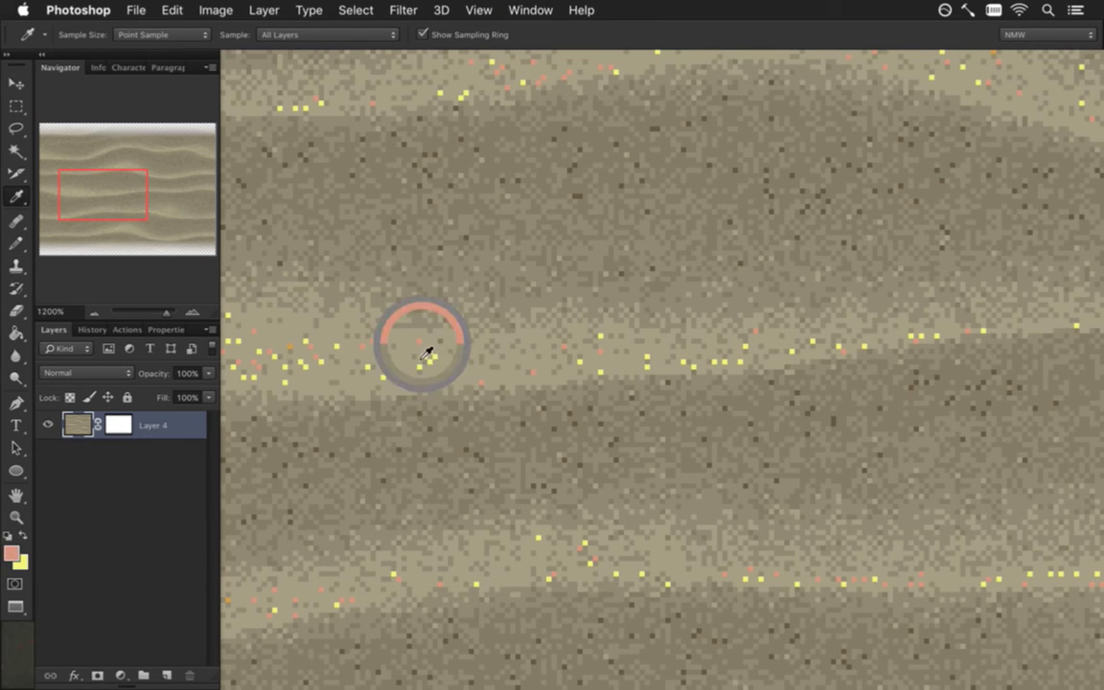
Return to the new document and paint a yellow swatch beside the light sand tone with a salmon one beneath it
{"action": "left_click", "coordinate": [531, 10]}
{"action": "left_click", "coordinate": [578, 674]}
{"action": "key", "text": "b"}
{"action": "left_click", "coordinate": [412, 320]}
{"action": "key", "text": "x"}
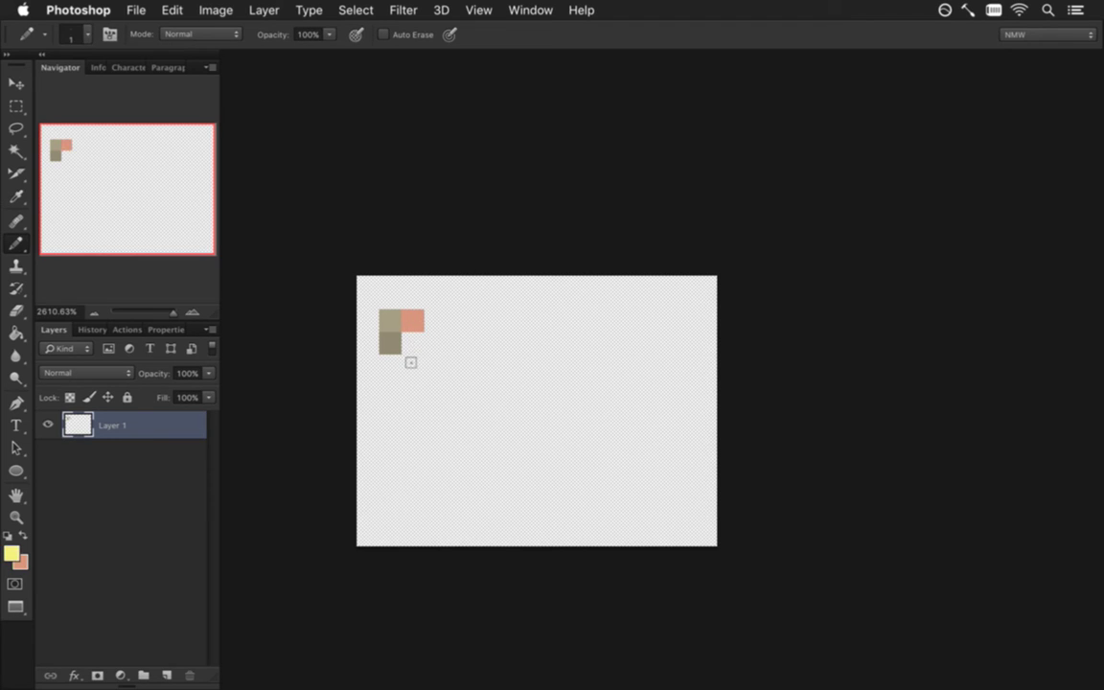
{"action": "left_click_drag", "start_coordinate": [408, 349], "coordinate": [419, 338]}
{"action": "left_click", "coordinate": [408, 326]}
{"action": "left_click", "coordinate": [413, 320]}
{"action": "key", "text": "x"}
{"action": "left_click", "coordinate": [413, 343]}
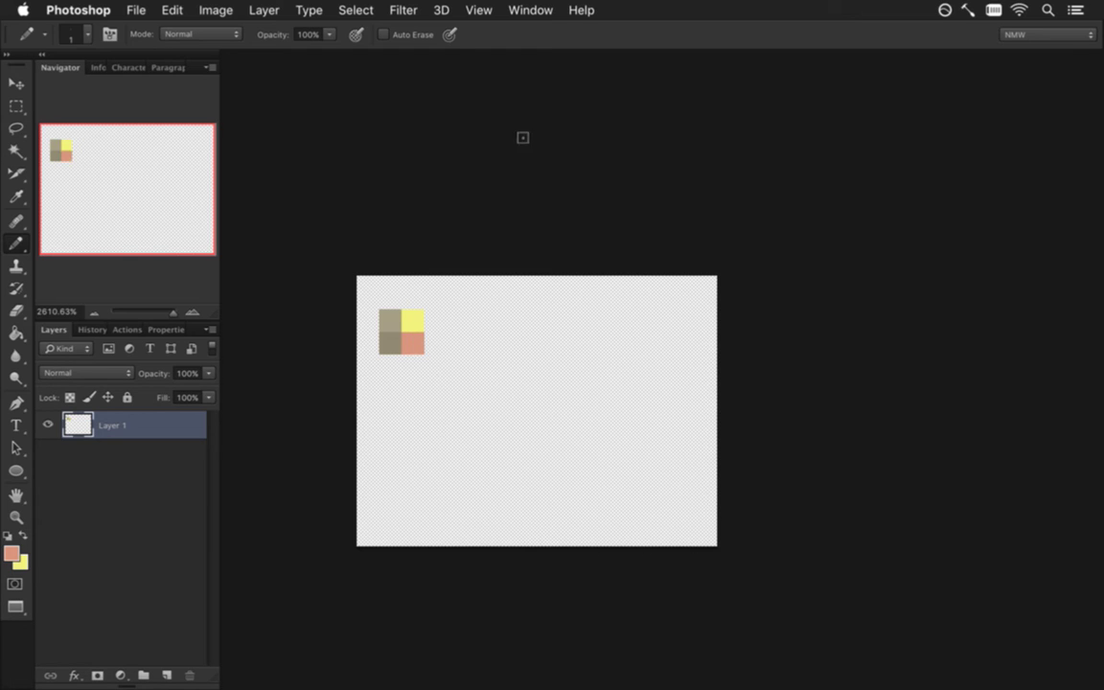
Close TheTower.psd, 5Entrance.psd, 5Ground.psd and 5LightPillar.psd one after another, saving the changes to 5LightPillar.psd
{"action": "left_click", "coordinate": [543, 10]}
{"action": "scroll", "coordinate": [564, 575], "scroll_direction": "down", "scroll_amount": 5}
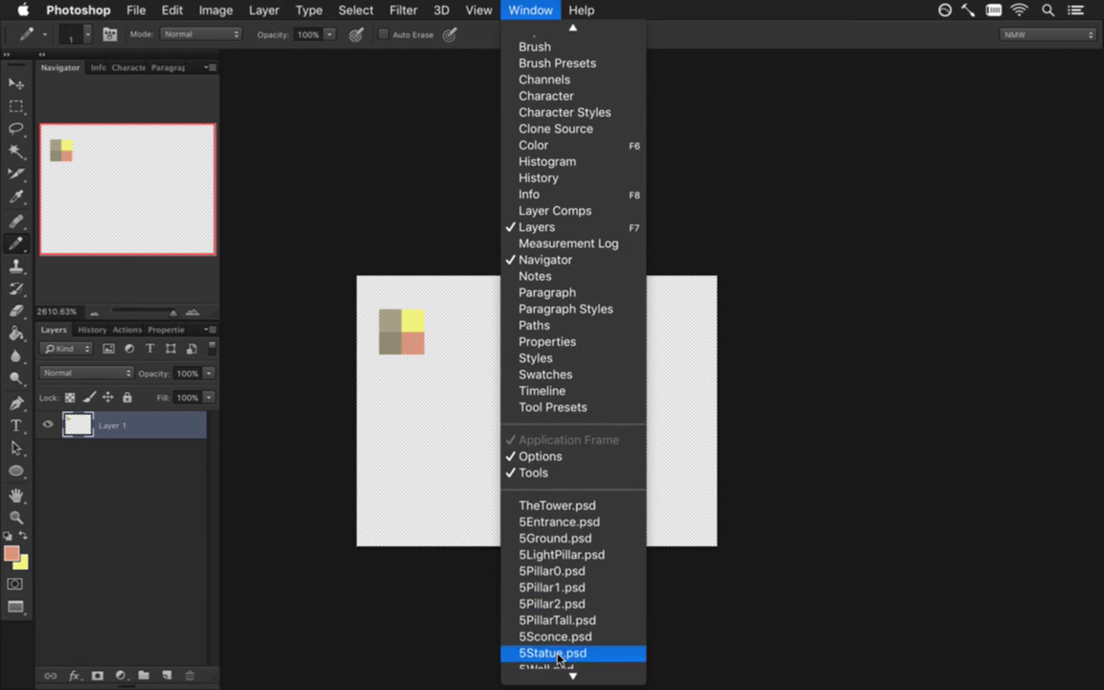
{"action": "left_click", "coordinate": [566, 505]}
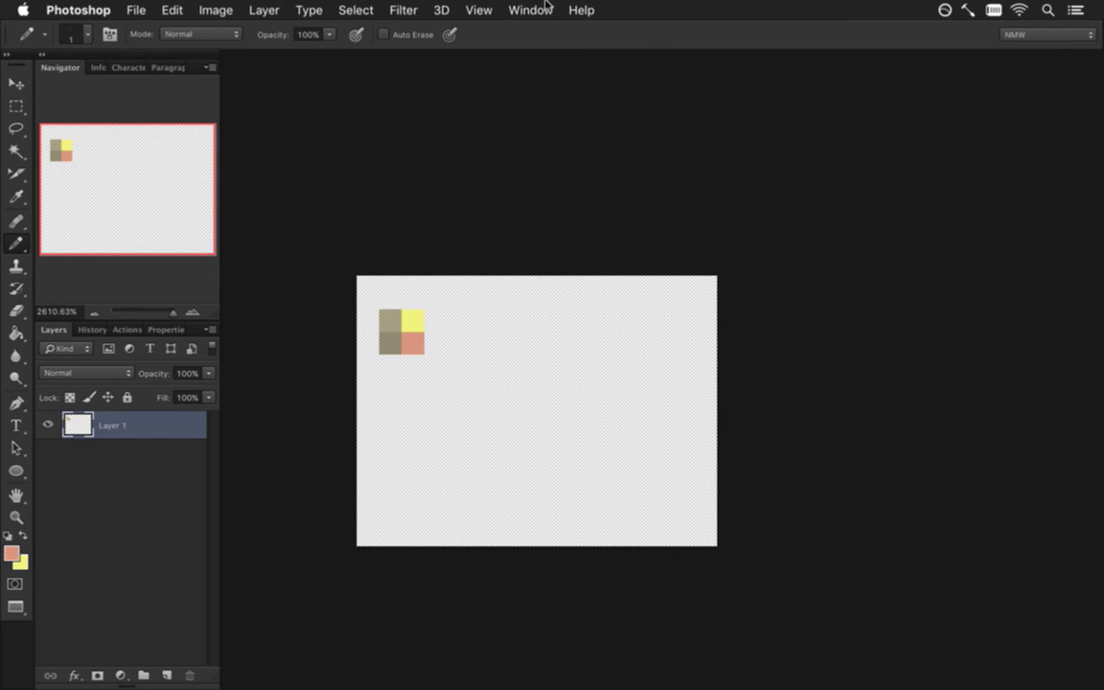
{"action": "left_click", "coordinate": [533, 9]}
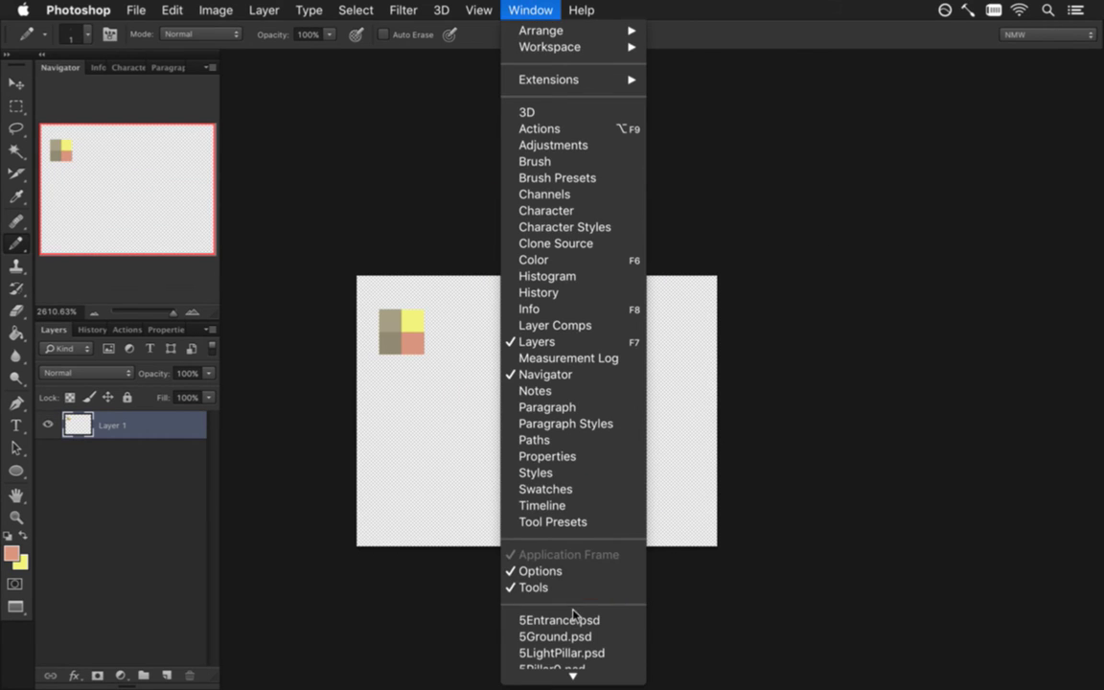
{"action": "left_click", "coordinate": [551, 620]}
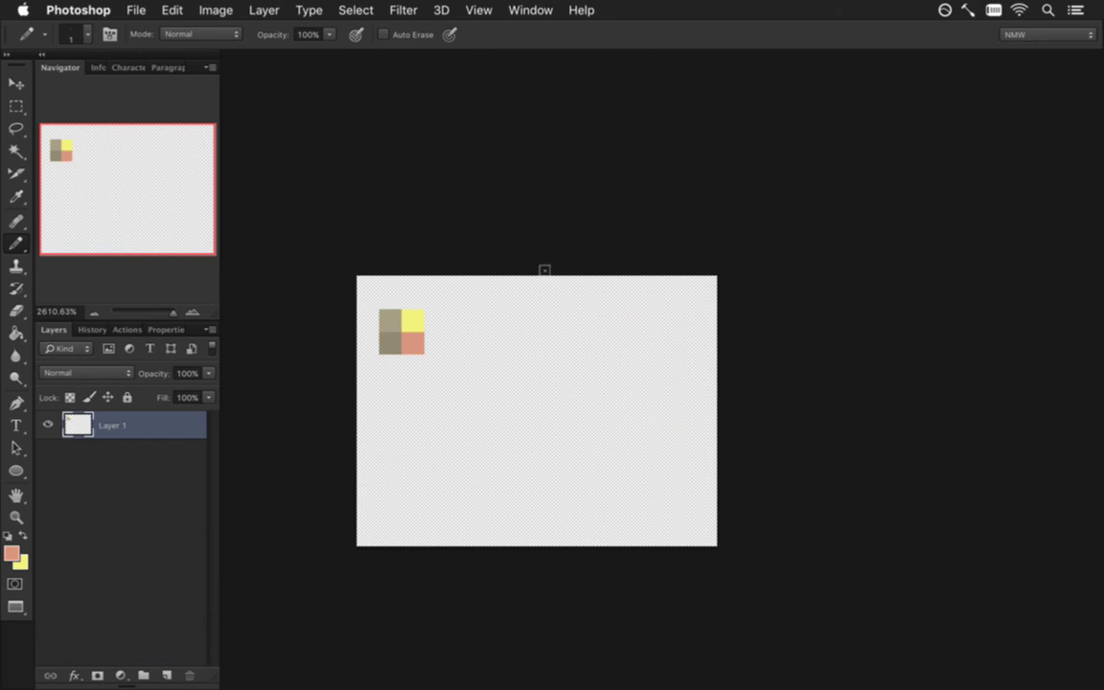
{"action": "left_click", "coordinate": [529, 9]}
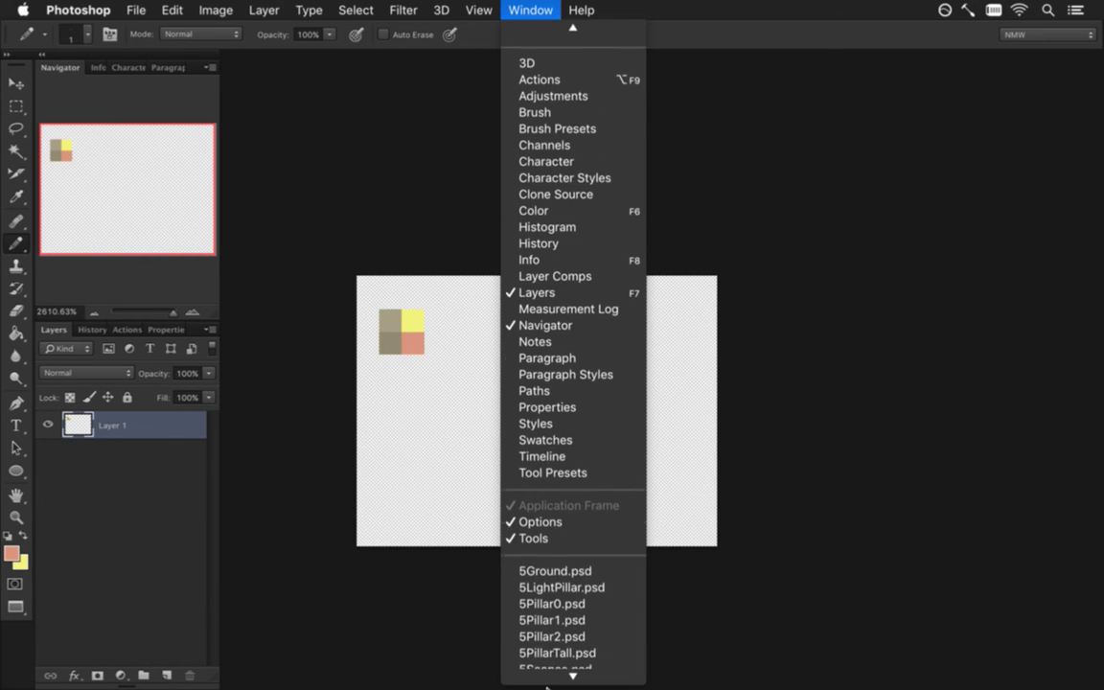
{"action": "left_click", "coordinate": [553, 520]}
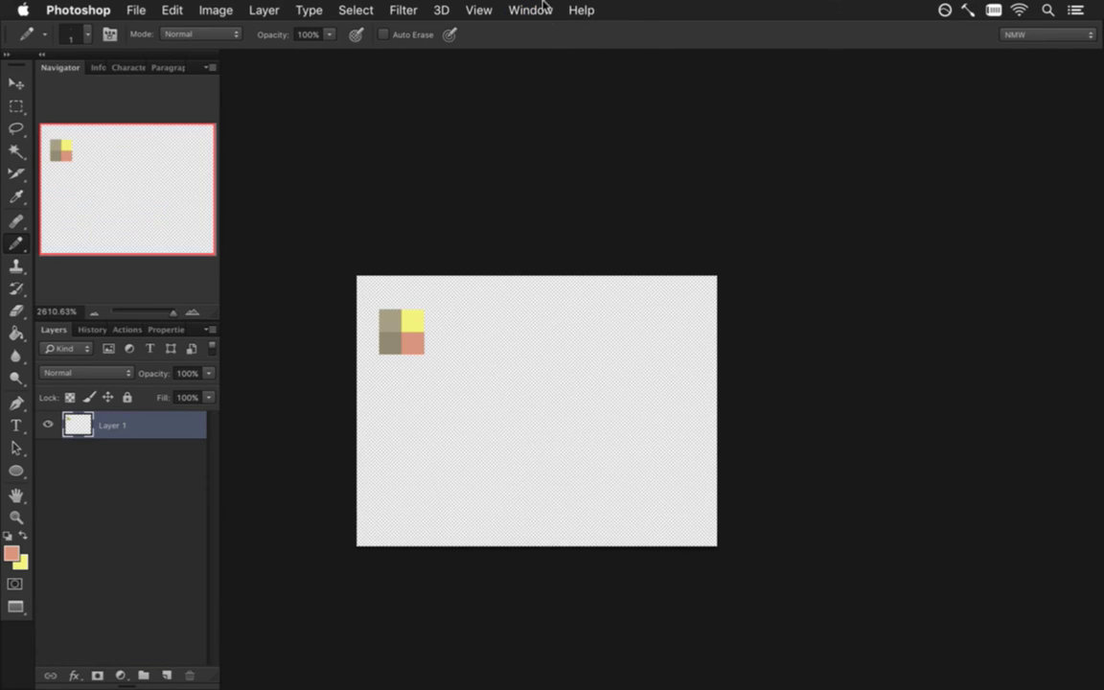
{"action": "left_click", "coordinate": [543, 11]}
{"action": "left_click", "coordinate": [563, 513]}
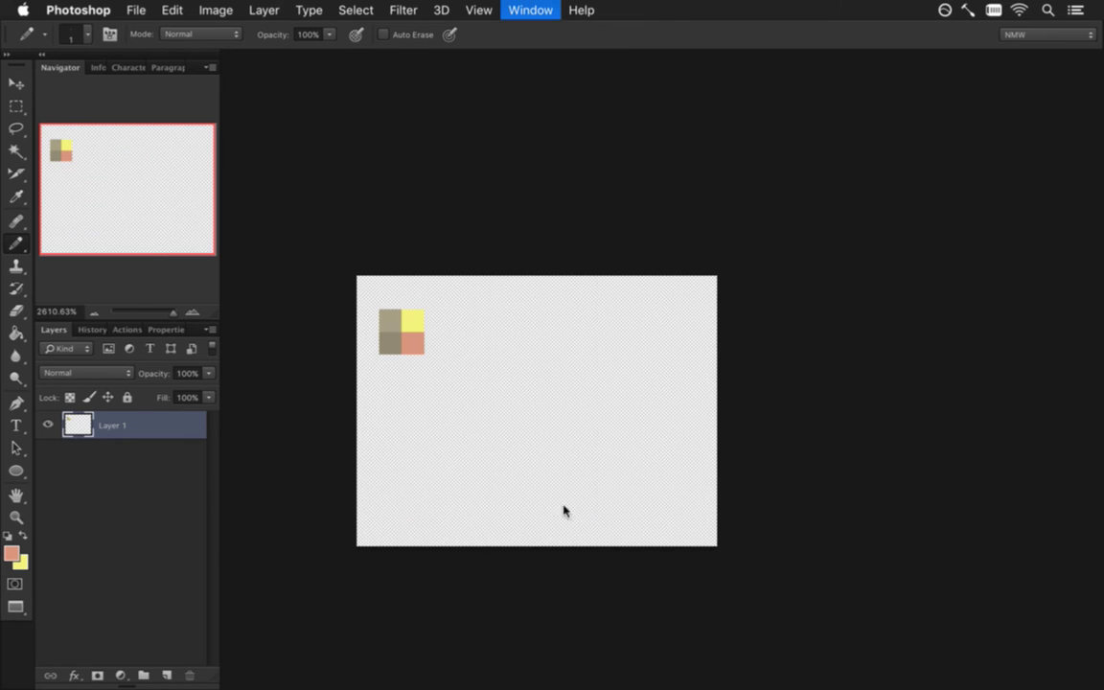
{"action": "key", "text": "super+w"}
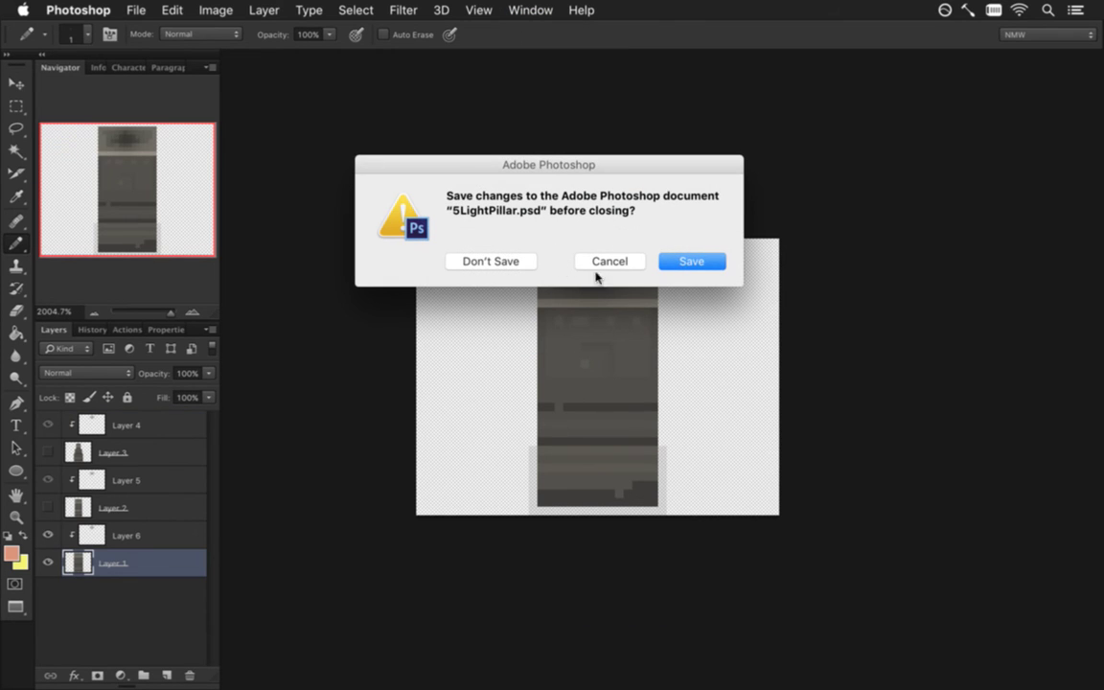
{"action": "left_click", "coordinate": [694, 261]}
Leave full-screen mode and close 5Wall.psd, 5Statue.psd, 5Sconce.psd, 5PillarTall.psd and 5Pillar2.psd, saving the changes to 5Pillar2.psd
{"action": "left_click", "coordinate": [20, 611]}
{"action": "left_click", "coordinate": [20, 610]}
{"action": "key", "text": "f"}
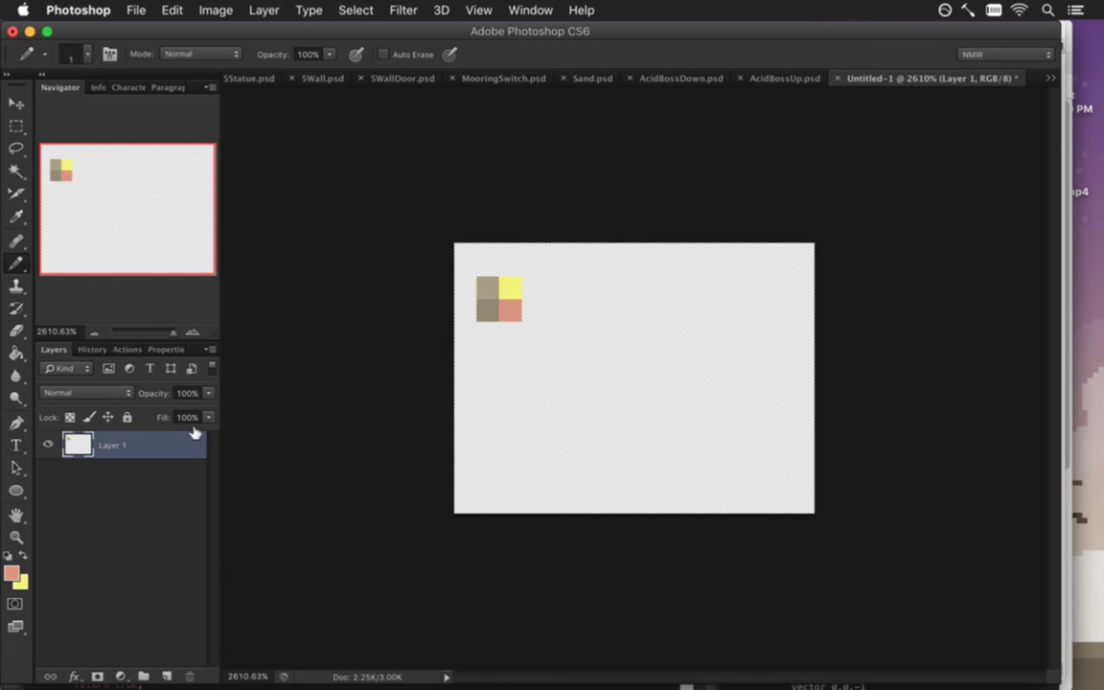
{"action": "left_click", "coordinate": [291, 78]}
{"action": "left_click", "coordinate": [280, 78]}
{"action": "left_click", "coordinate": [280, 78]}
{"action": "left_click", "coordinate": [271, 79]}
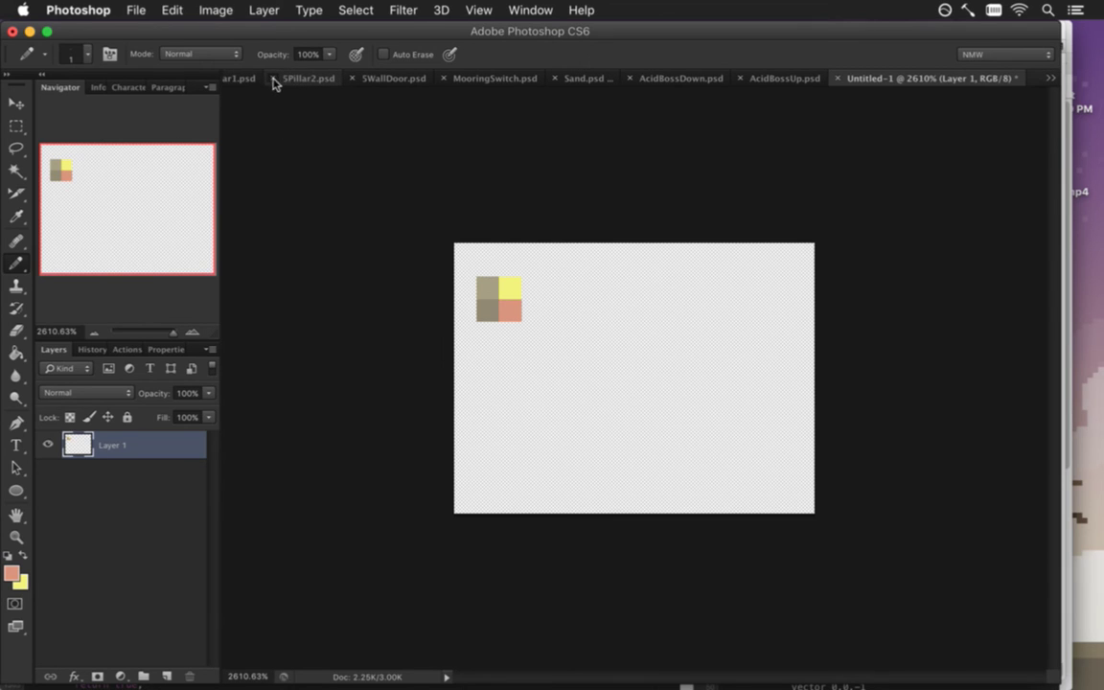
{"action": "left_click", "coordinate": [272, 78]}
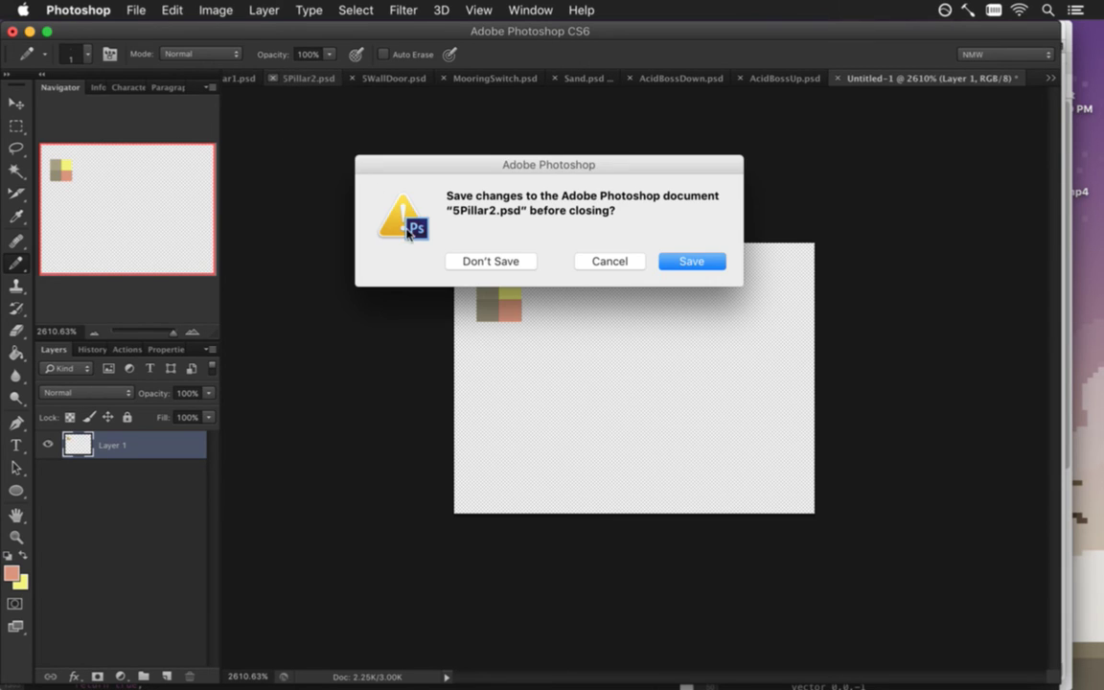
{"action": "left_click", "coordinate": [686, 261]}
Close the 5Pillar1, 5Pillar0, 5WallDoor and MooringSwitch documents
{"action": "left_click", "coordinate": [255, 79]}
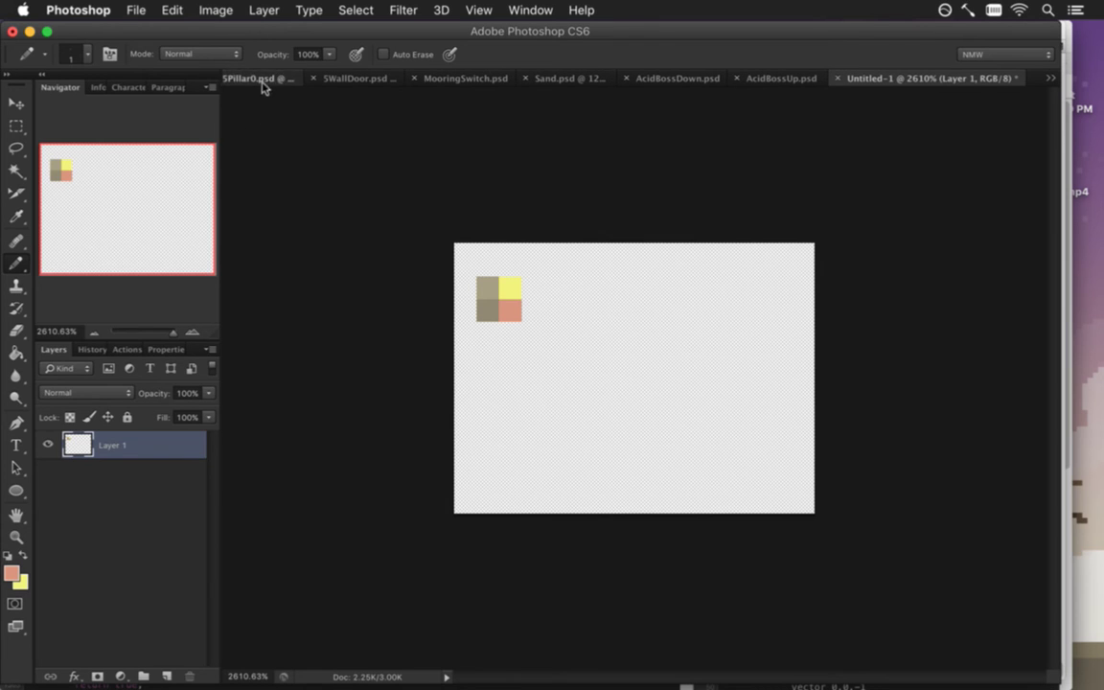
{"action": "left_click", "coordinate": [266, 82]}
{"action": "left_click", "coordinate": [230, 78]}
{"action": "left_click", "coordinate": [232, 78]}
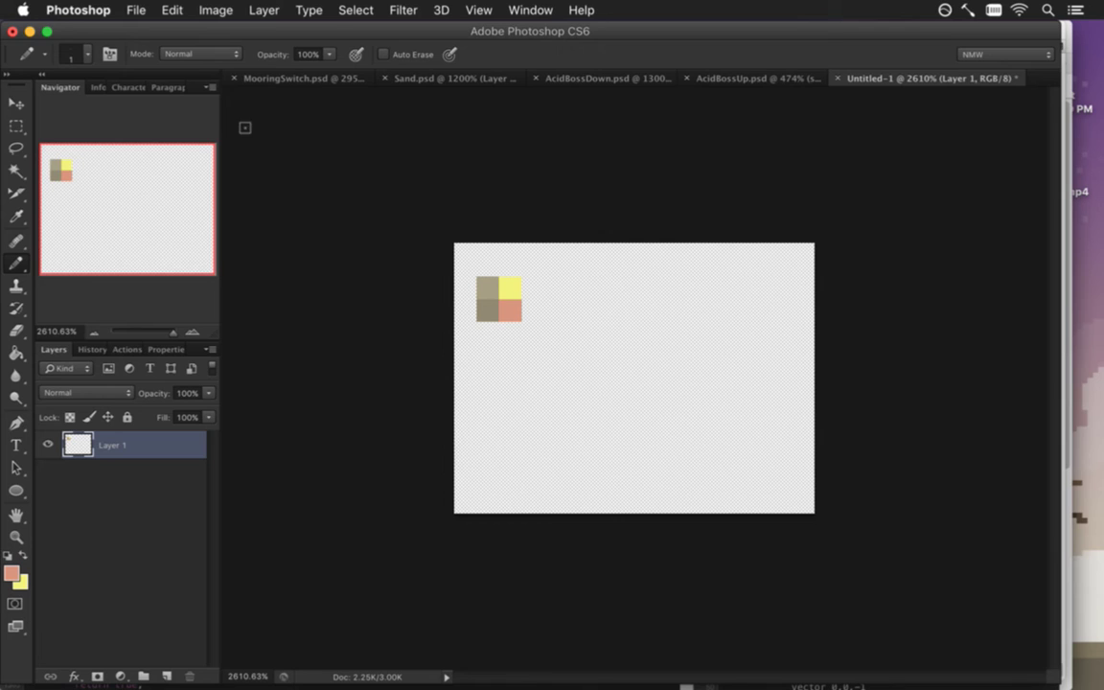
{"action": "left_click", "coordinate": [233, 79]}
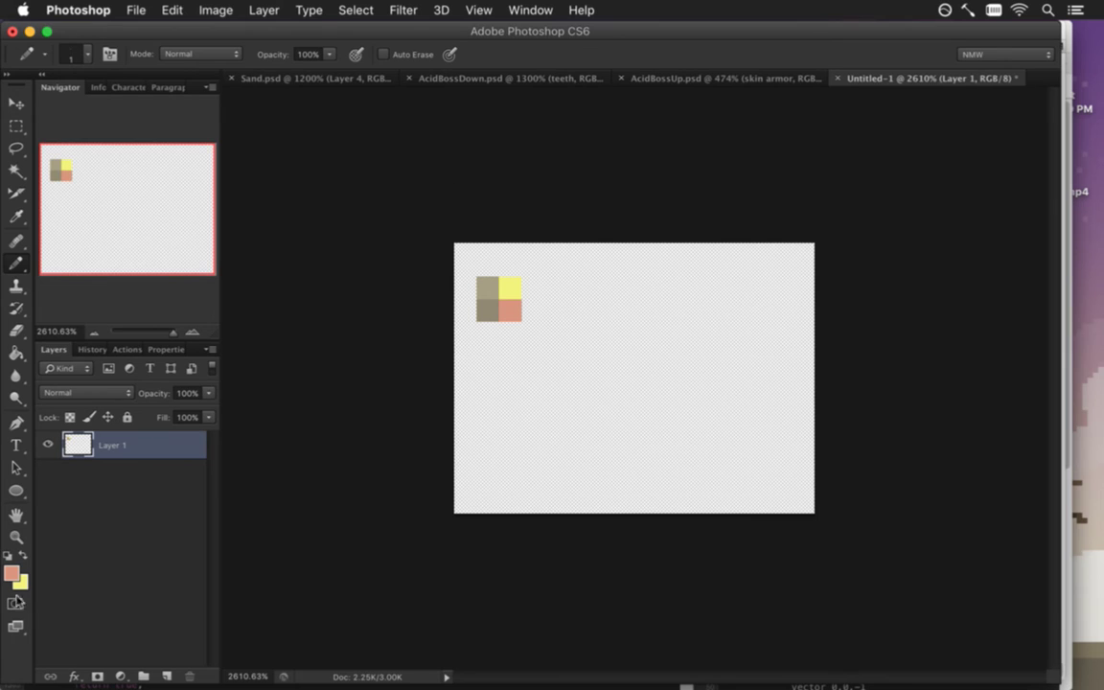
Return to full-screen mode and sample the dark brown speck colour from Sand.psd as the foreground colour
{"action": "left_click", "coordinate": [15, 627]}
{"action": "scroll", "coordinate": [451, 330], "scroll_direction": "up", "scroll_amount": 2}
{"action": "left_click", "coordinate": [449, 269]}
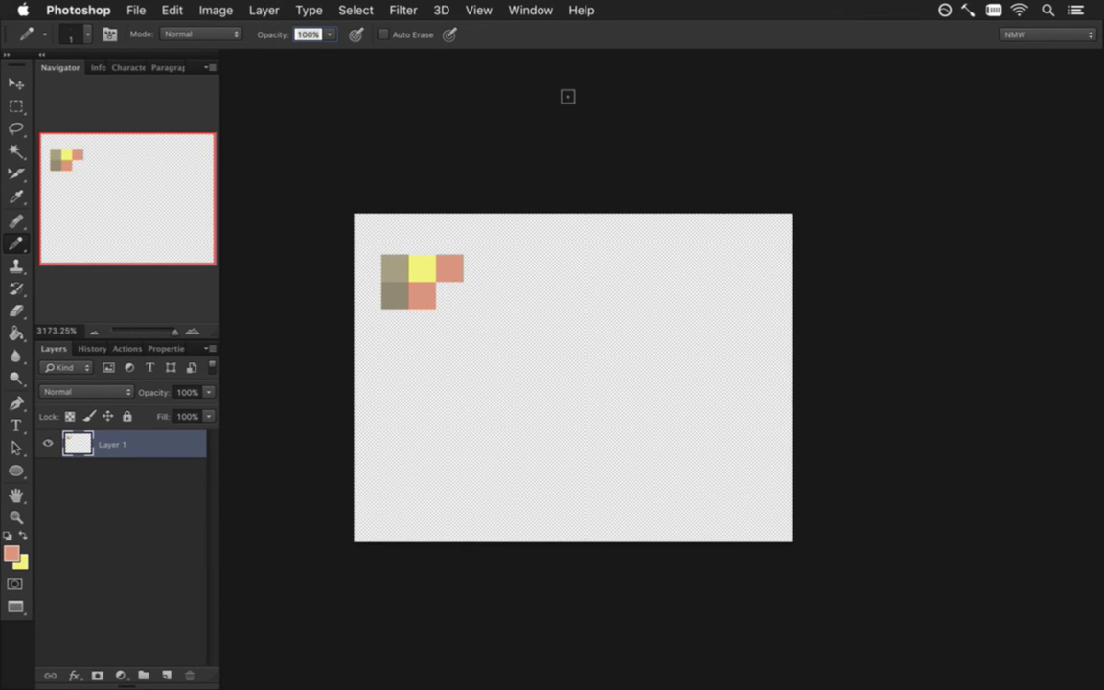
{"action": "left_click", "coordinate": [536, 9]}
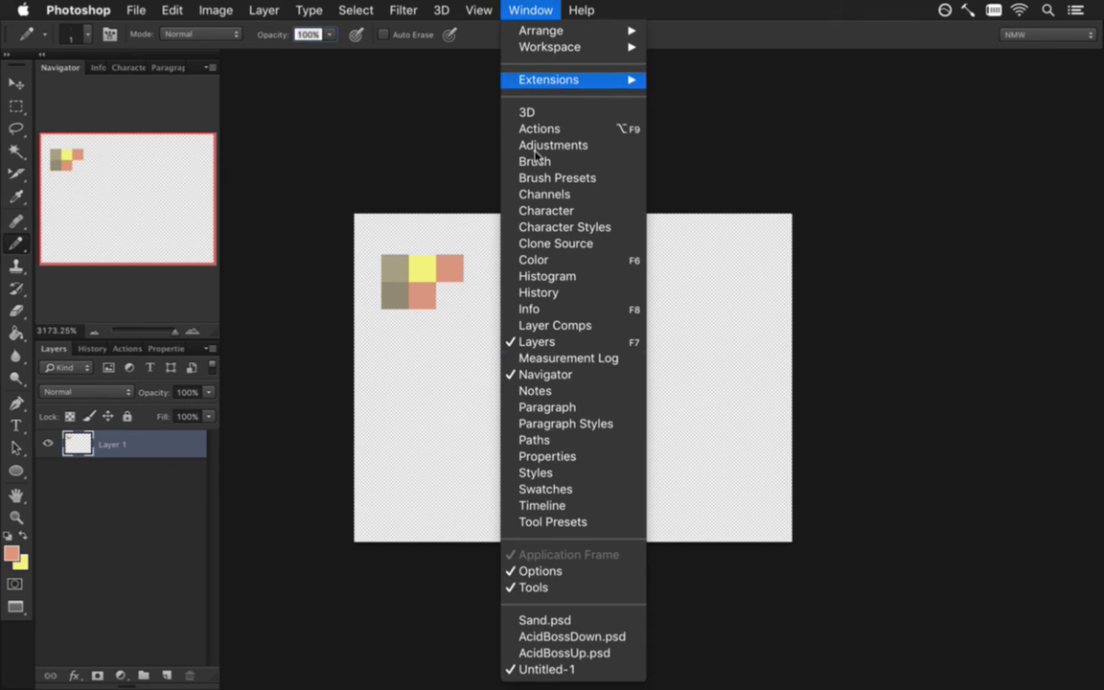
{"action": "left_click", "coordinate": [571, 620]}
{"action": "key", "text": "x"}
{"action": "key", "text": "i"}
{"action": "left_click", "coordinate": [473, 244]}
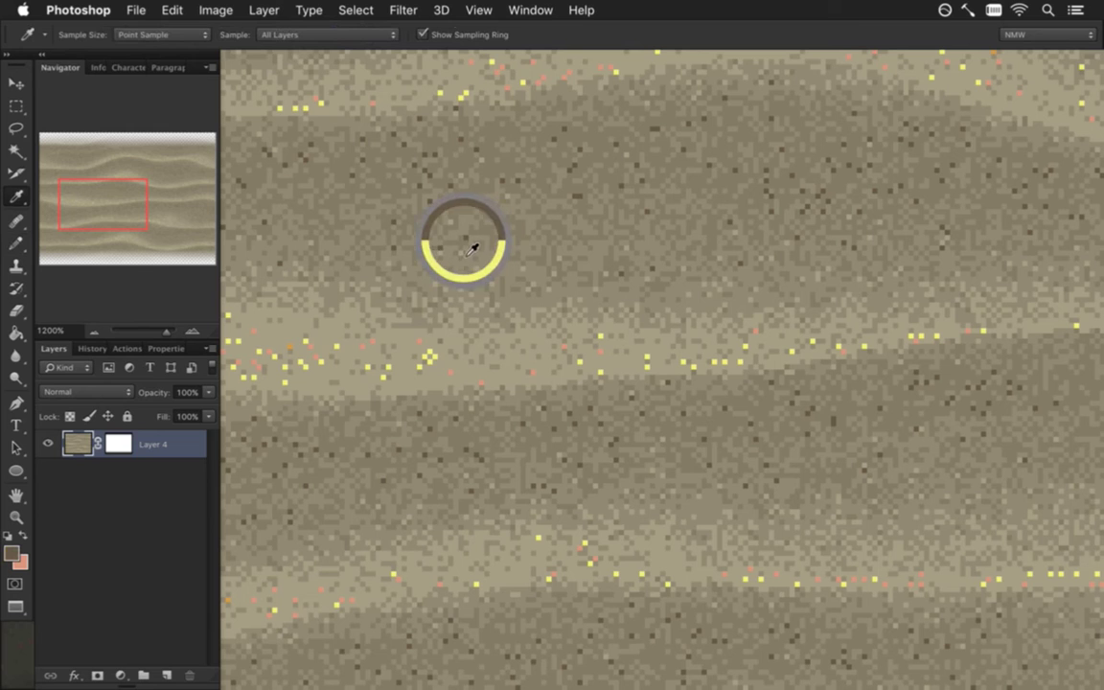
Return to the new document, paint a dark brown swatch beneath the darker sand tone and erase the stray swatch beside the yellow
{"action": "left_click", "coordinate": [541, 9]}
{"action": "left_click", "coordinate": [565, 665]}
{"action": "key", "text": "b"}
{"action": "left_click", "coordinate": [449, 271]}
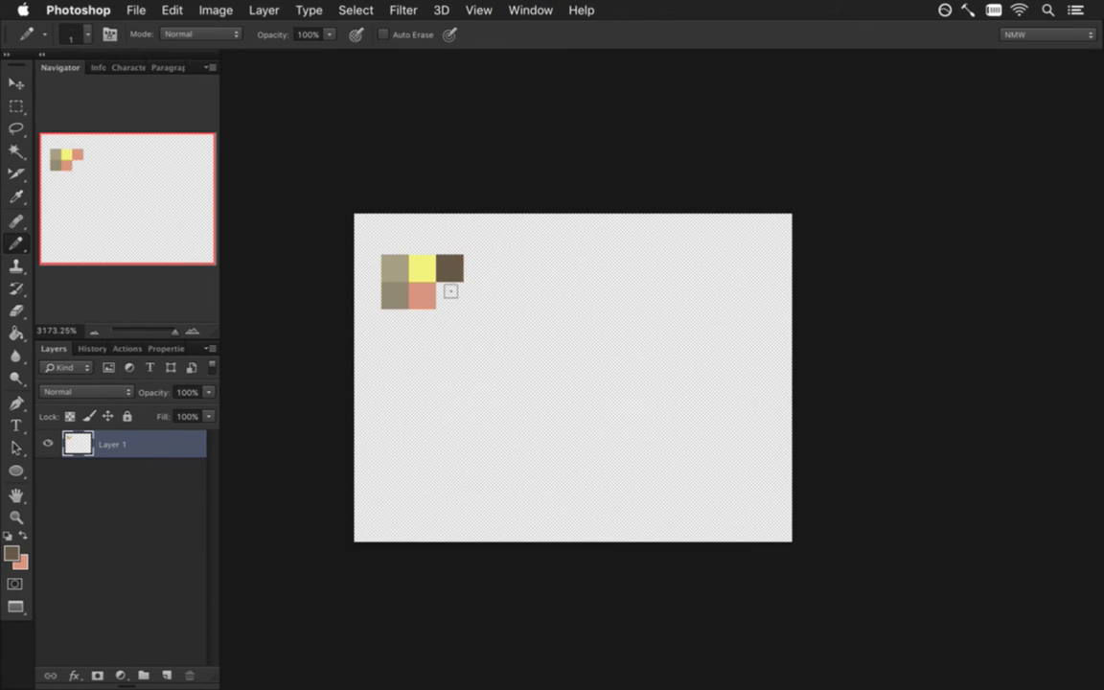
{"action": "left_click", "coordinate": [395, 324]}
{"action": "key", "text": "e"}
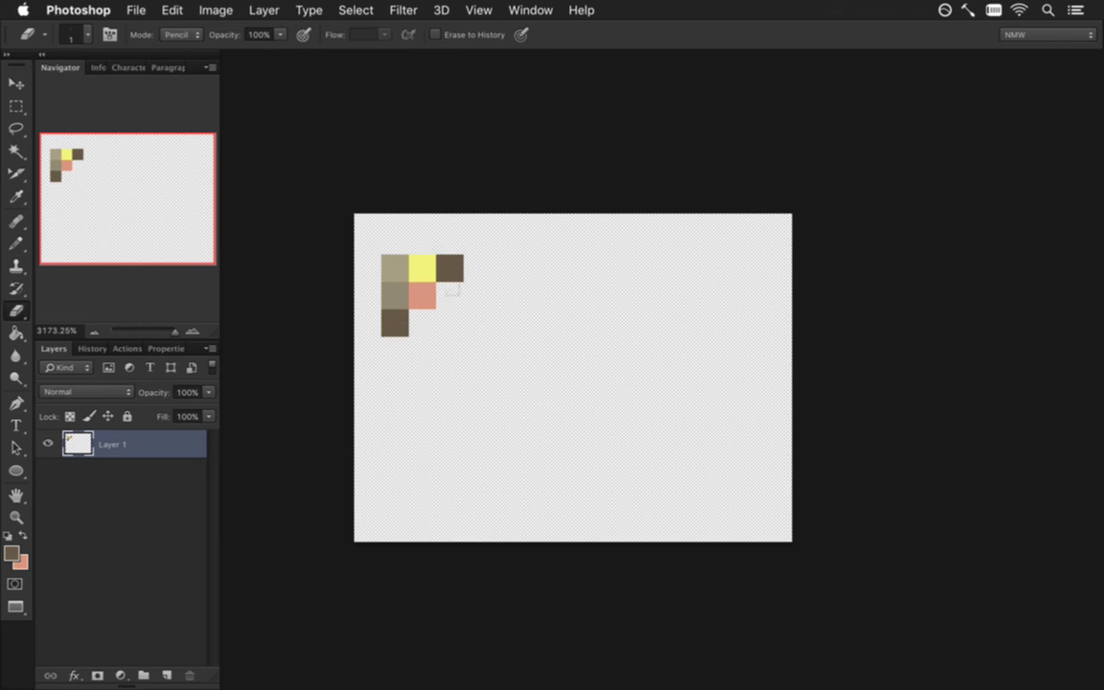
{"action": "left_click", "coordinate": [450, 270]}
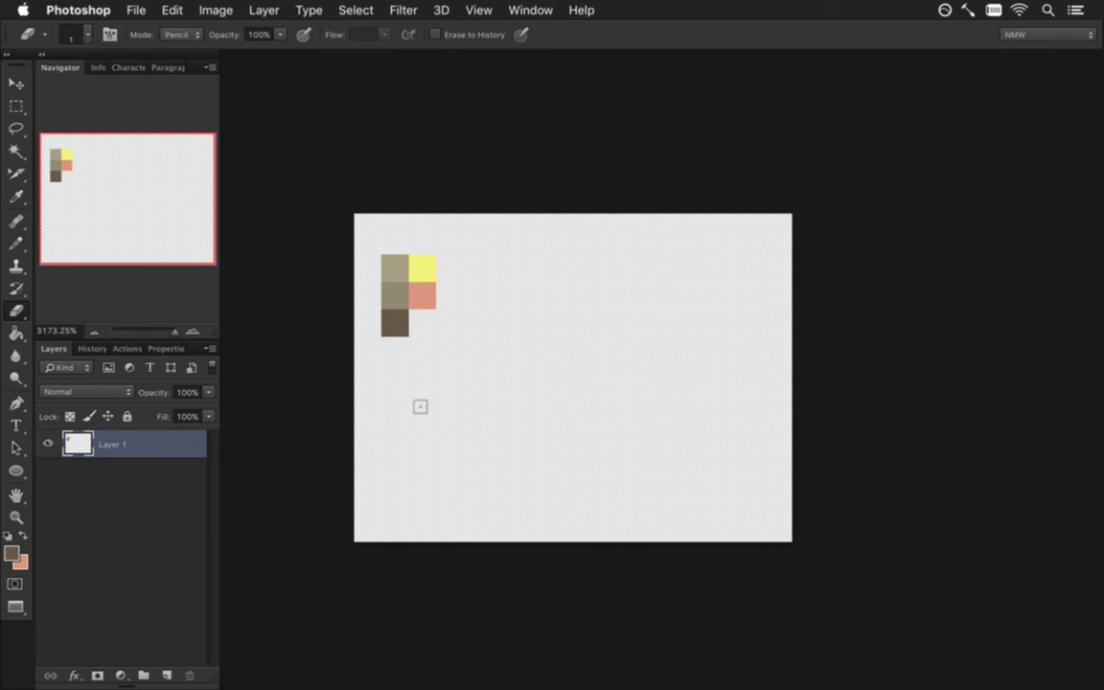
Rename the swatch layer as pal
{"action": "double_click", "coordinate": [116, 444]}
{"action": "type", "text": "pal"}
{"action": "key", "text": "Return"}
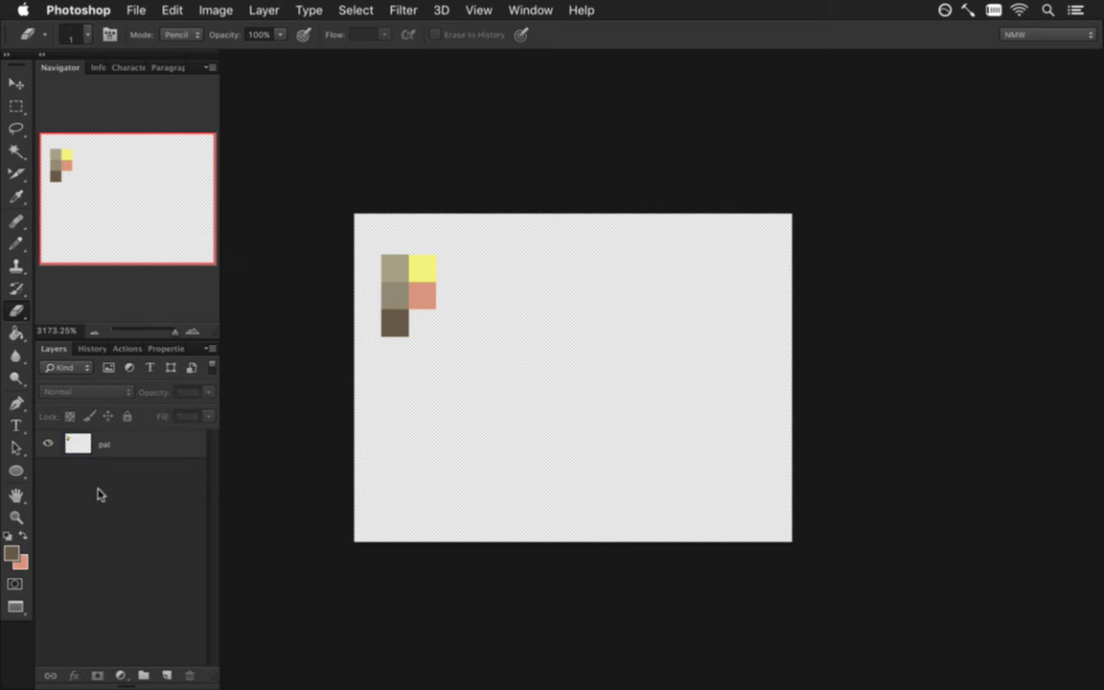
Save the document as SandBurst.psd in the Common folder inside sheets
{"action": "key", "text": "super+shift+s"}
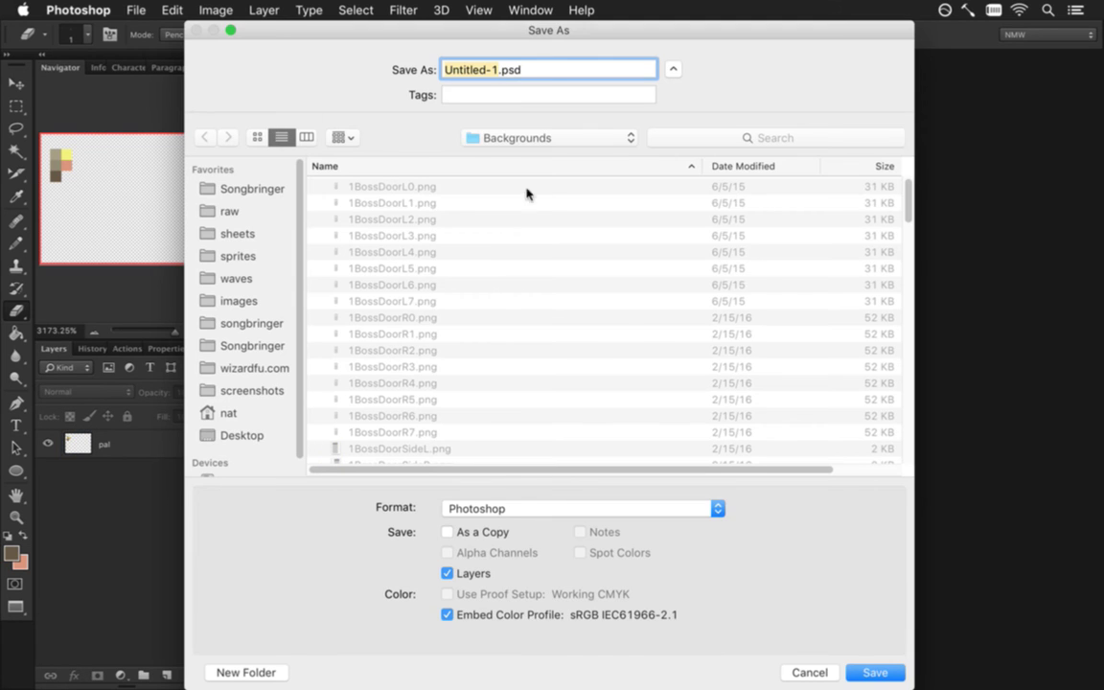
{"action": "left_click", "coordinate": [483, 139]}
{"action": "left_click", "coordinate": [469, 156]}
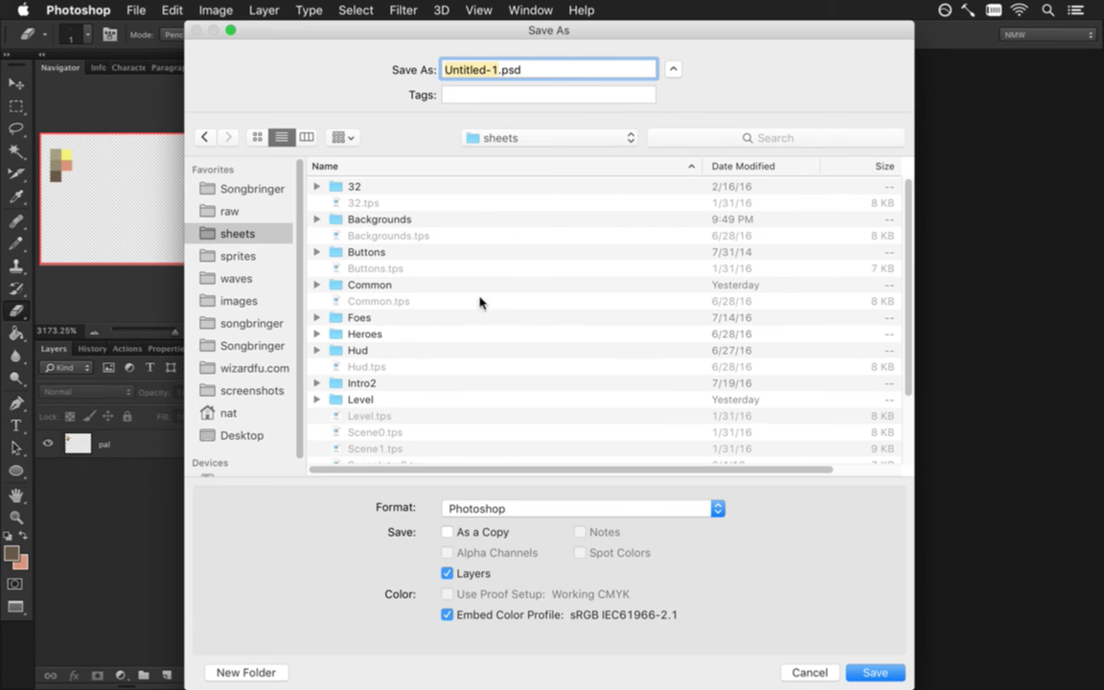
{"action": "double_click", "coordinate": [382, 286]}
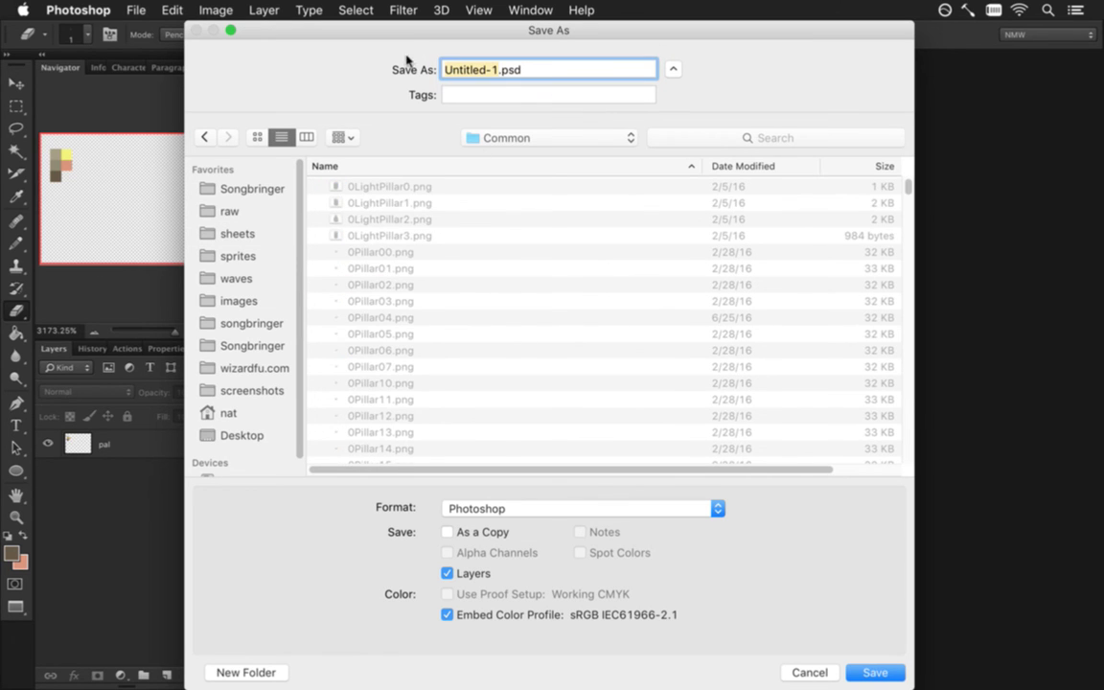
{"action": "type", "text": "Sand"}
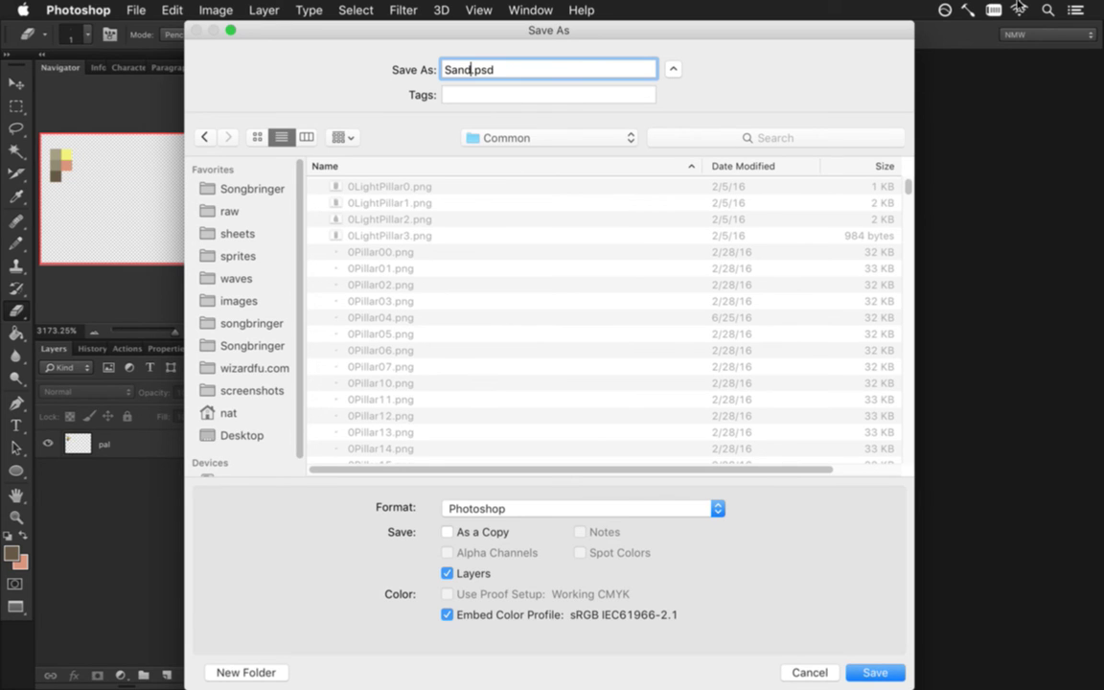
{"action": "type", "text": "Burst"}
{"action": "key", "text": "Return"}
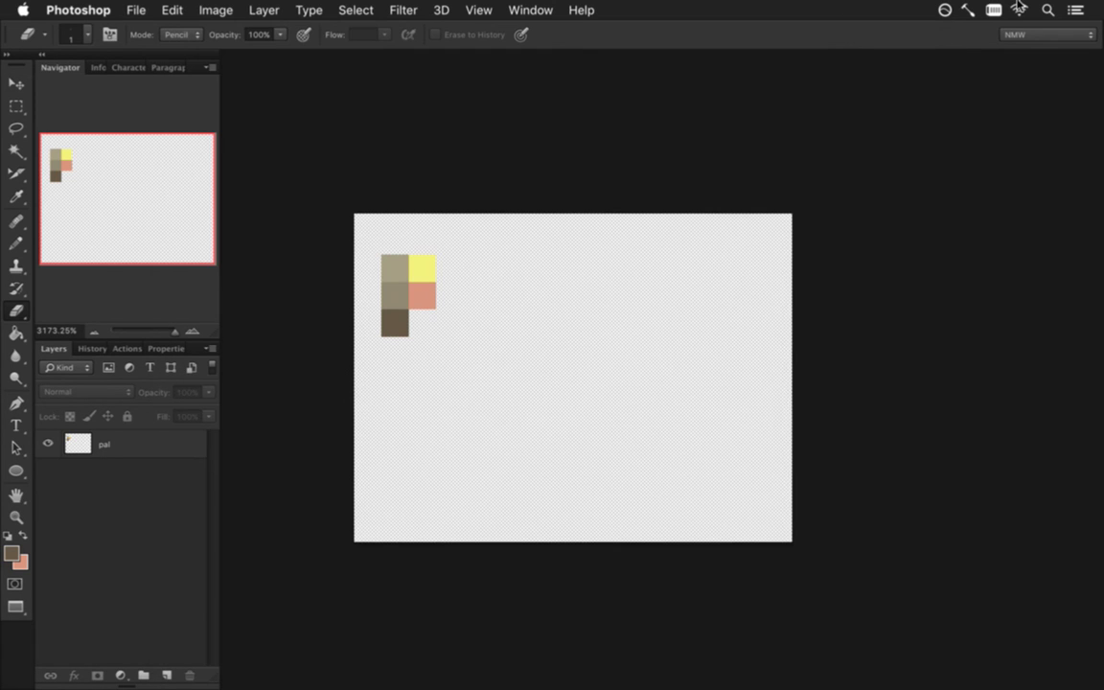
Add a solid colour fill layer and desaturate its colour to a neutral mid-grey
{"action": "left_click_drag", "start_coordinate": [520, 411], "coordinate": [493, 411]}
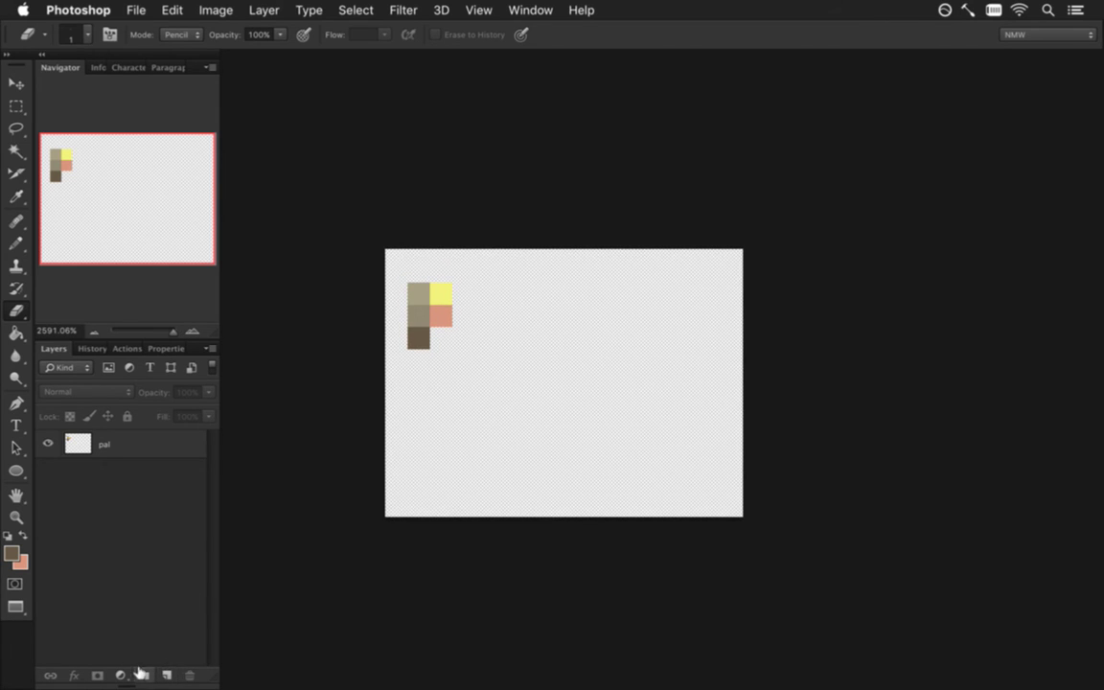
{"action": "left_click", "coordinate": [120, 675]}
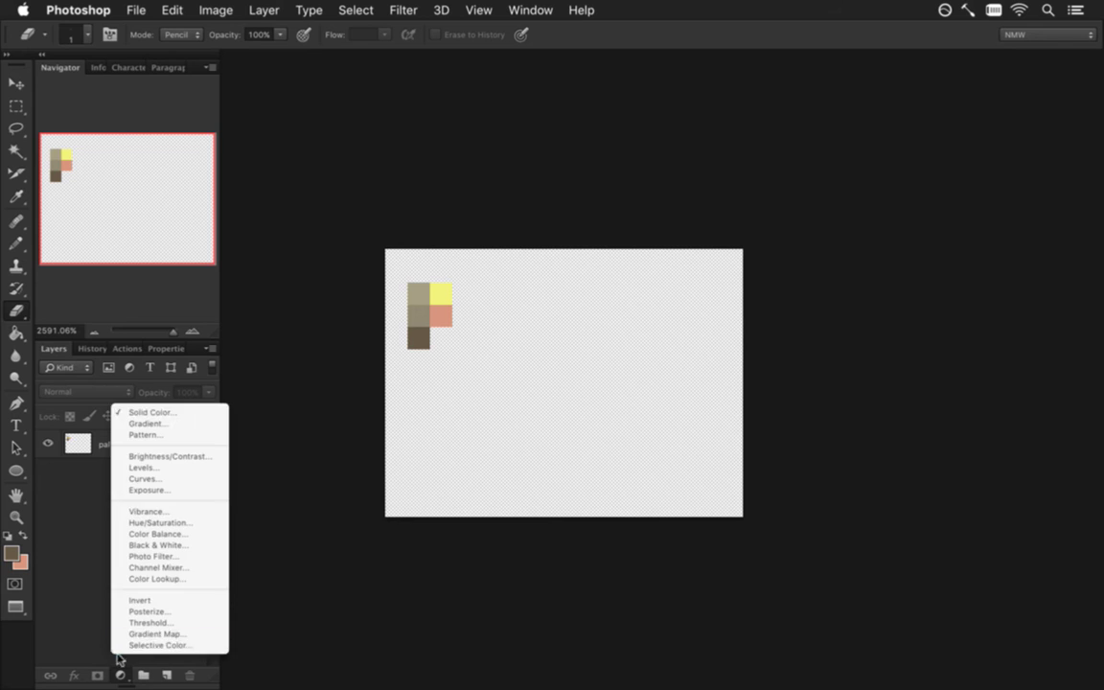
{"action": "left_click", "coordinate": [157, 415]}
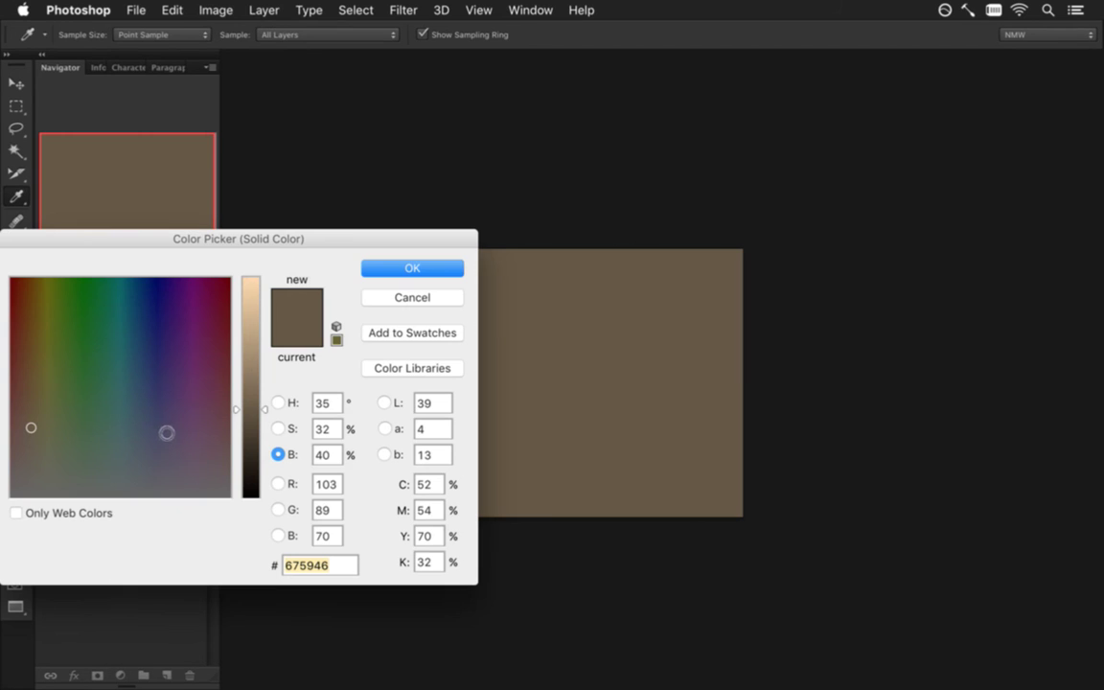
{"action": "left_click", "coordinate": [278, 428]}
{"action": "left_click_drag", "start_coordinate": [251, 410], "coordinate": [276, 481]}
{"action": "left_click_drag", "start_coordinate": [361, 243], "coordinate": [801, 180]}
{"action": "left_click", "coordinate": [828, 206]}
Delete the grey fill layer's mask and move the layer beneath the pal layer
{"action": "right_click", "coordinate": [113, 439]}
{"action": "left_click", "coordinate": [139, 475]}
{"action": "left_click_drag", "start_coordinate": [74, 462], "coordinate": [84, 508]}
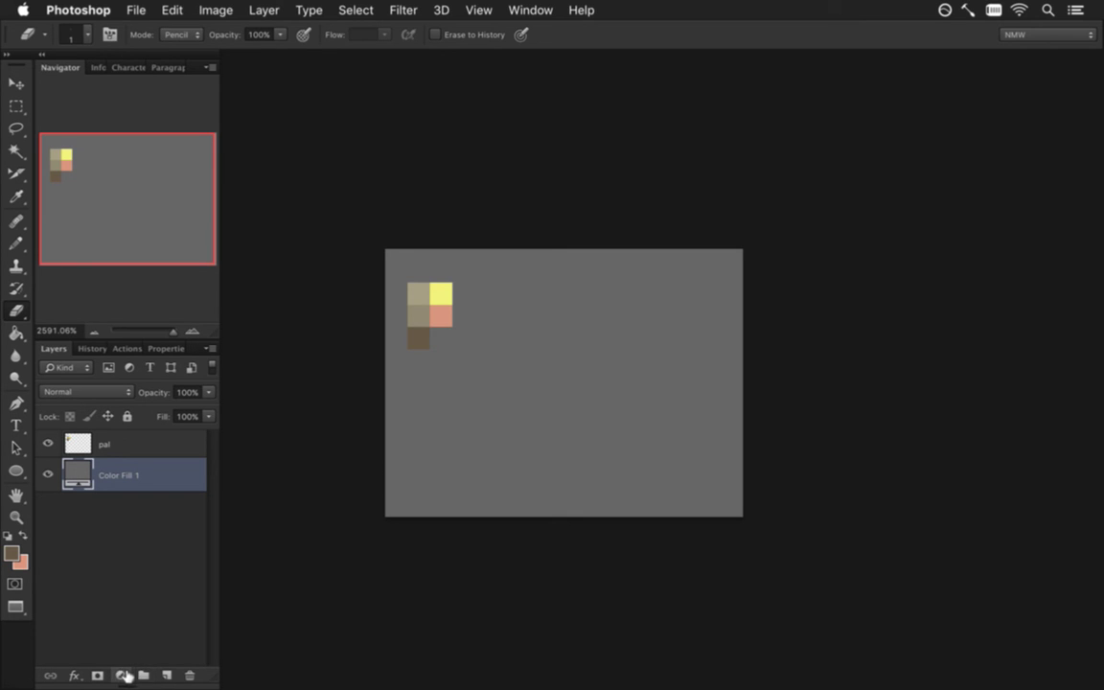
Add a layer above the grey fill and draw a wide, irregular oval outline in dark brown across the canvas's lower half
{"action": "left_click", "coordinate": [166, 675]}
{"action": "key", "text": "b"}
{"action": "key", "text": "alt"}
{"action": "mouse_move", "coordinate": [563, 427]}
{"action": "left_mouse_down"}
{"action": "mouse_move", "coordinate": [429, 448]}
{"action": "mouse_move", "coordinate": [444, 479]}
{"action": "mouse_move", "coordinate": [483, 500]}
{"action": "mouse_move", "coordinate": [601, 508]}
{"action": "mouse_move", "coordinate": [701, 479]}
{"action": "mouse_move", "coordinate": [710, 451]}
{"action": "mouse_move", "coordinate": [708, 433]}
{"action": "mouse_move", "coordinate": [653, 416]}
{"action": "mouse_move", "coordinate": [489, 418]}
{"action": "left_mouse_up"}
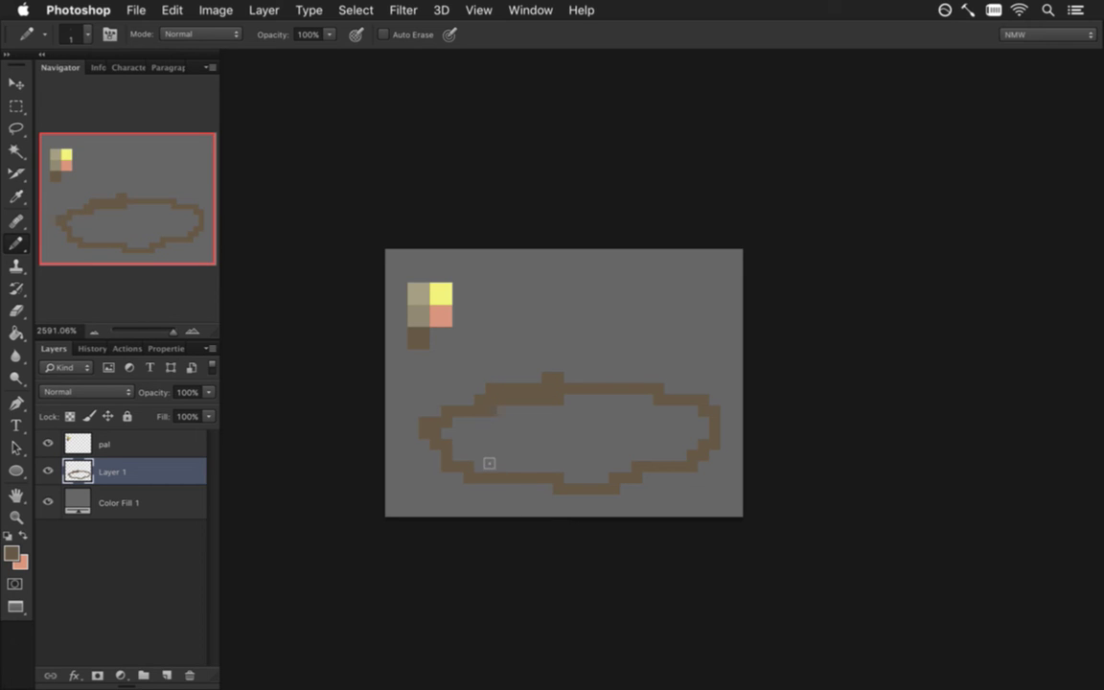
Sample the darker sand tone and fill the oval's interior with it, leaving a few pixel gaps and bumps on the upper edge
{"action": "left_click", "coordinate": [422, 320], "text": "alt"}
{"action": "mouse_move", "coordinate": [424, 422]}
{"action": "left_mouse_down"}
{"action": "mouse_move", "coordinate": [474, 483]}
{"action": "mouse_move", "coordinate": [461, 442]}
{"action": "mouse_move", "coordinate": [454, 454]}
{"action": "mouse_move", "coordinate": [504, 437]}
{"action": "left_mouse_up"}
{"action": "mouse_move", "coordinate": [490, 471]}
{"action": "left_mouse_down"}
{"action": "mouse_move", "coordinate": [531, 483]}
{"action": "mouse_move", "coordinate": [560, 471]}
{"action": "mouse_move", "coordinate": [548, 492]}
{"action": "mouse_move", "coordinate": [576, 491]}
{"action": "mouse_move", "coordinate": [566, 499]}
{"action": "mouse_move", "coordinate": [580, 487]}
{"action": "mouse_move", "coordinate": [530, 452]}
{"action": "mouse_move", "coordinate": [539, 427]}
{"action": "mouse_move", "coordinate": [678, 479]}
{"action": "mouse_move", "coordinate": [703, 452]}
{"action": "mouse_move", "coordinate": [670, 456]}
{"action": "mouse_move", "coordinate": [667, 434]}
{"action": "mouse_move", "coordinate": [638, 426]}
{"action": "mouse_move", "coordinate": [619, 402]}
{"action": "mouse_move", "coordinate": [595, 436]}
{"action": "mouse_move", "coordinate": [520, 425]}
{"action": "mouse_move", "coordinate": [599, 425]}
{"action": "mouse_move", "coordinate": [620, 479]}
{"action": "left_mouse_up"}
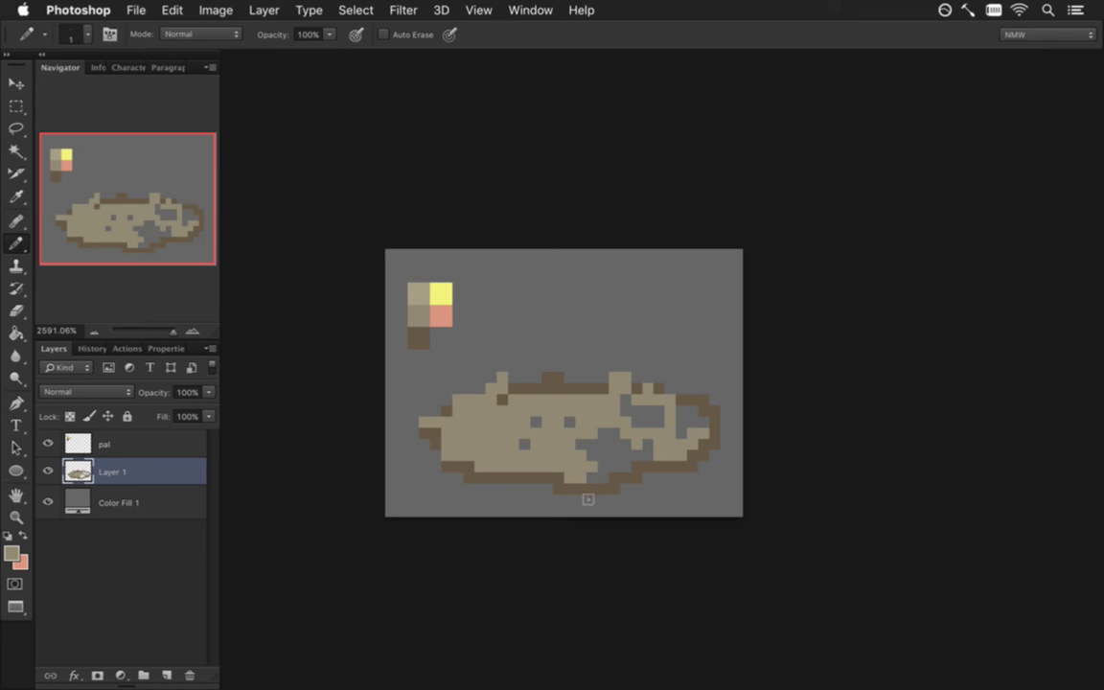
{"action": "mouse_move", "coordinate": [584, 474]}
{"action": "left_mouse_down"}
{"action": "mouse_move", "coordinate": [622, 458]}
{"action": "mouse_move", "coordinate": [609, 490]}
{"action": "mouse_move", "coordinate": [599, 467]}
{"action": "mouse_move", "coordinate": [643, 470]}
{"action": "mouse_move", "coordinate": [624, 433]}
{"action": "mouse_move", "coordinate": [703, 443]}
{"action": "mouse_move", "coordinate": [673, 428]}
{"action": "left_mouse_up"}
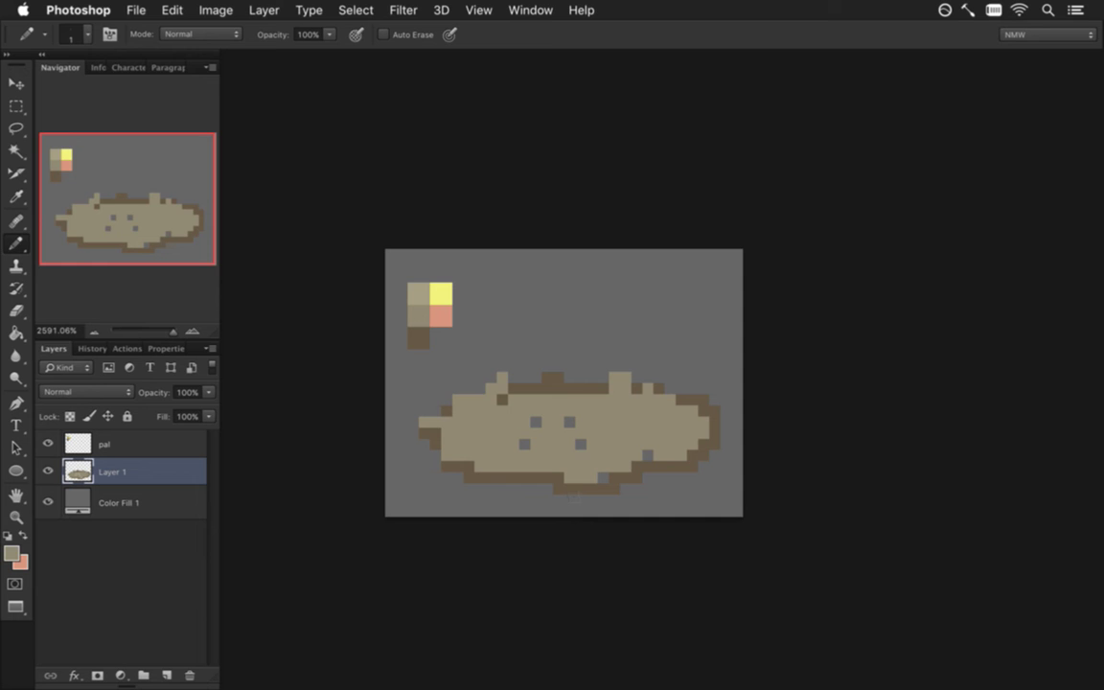
Copy the sand texture from Sand.psd and paste it into SandBurst.psd as a new layer above the painted oval
{"action": "left_click", "coordinate": [532, 10]}
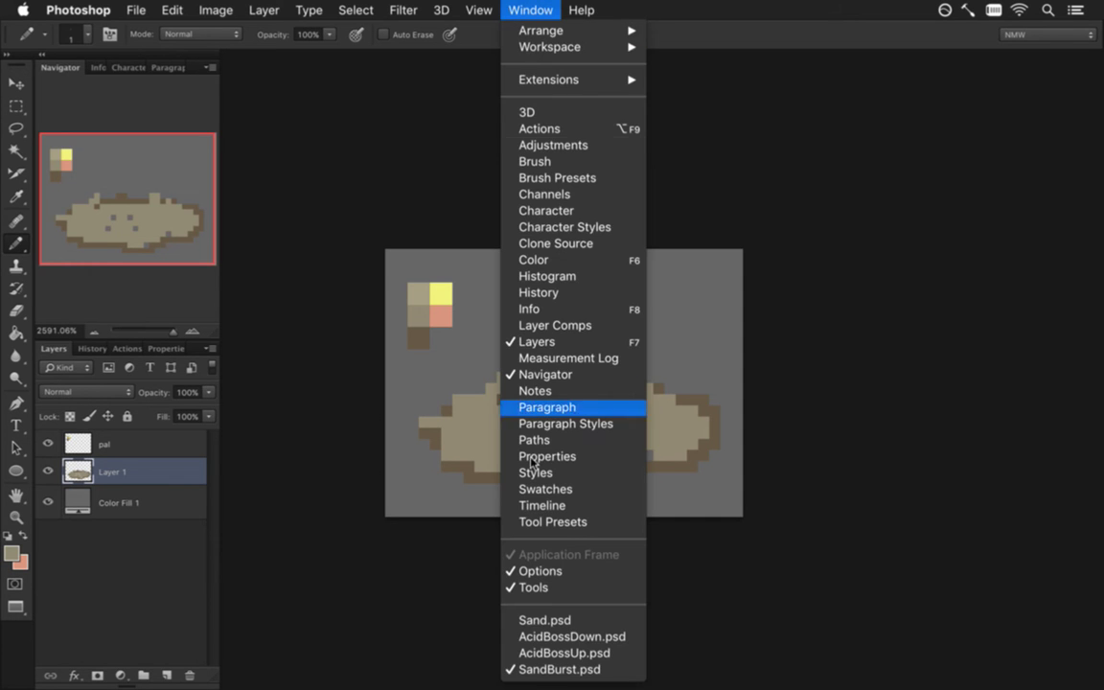
{"action": "left_click", "coordinate": [566, 619]}
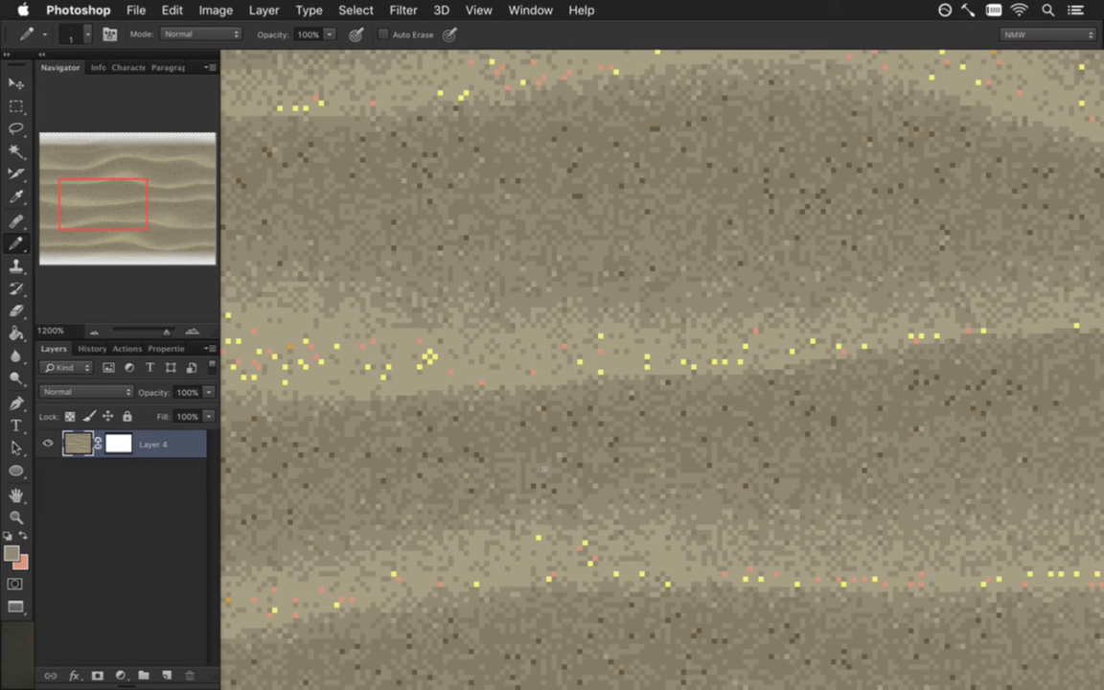
{"action": "left_click", "coordinate": [542, 10]}
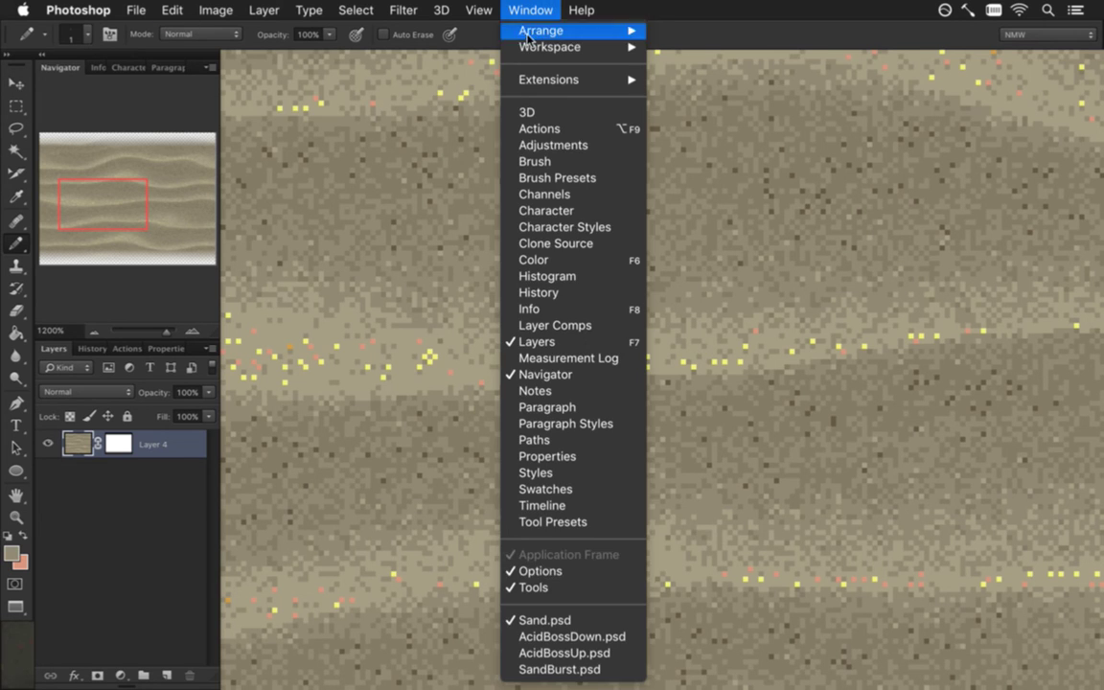
{"action": "left_click", "coordinate": [572, 668]}
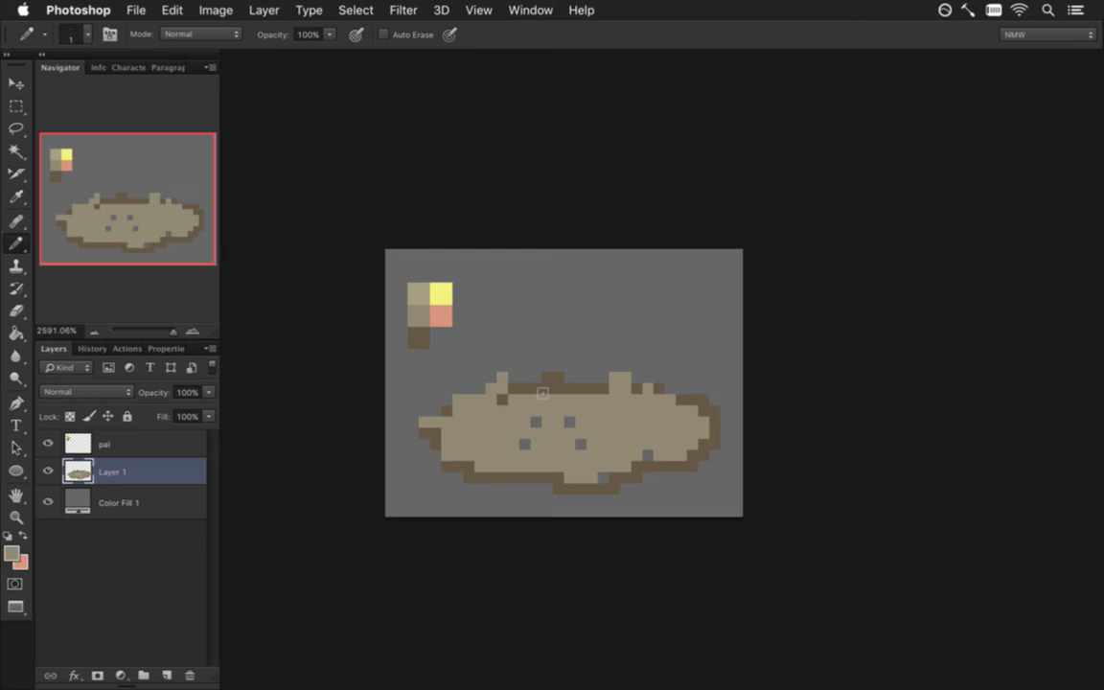
{"action": "key", "text": "super+v"}
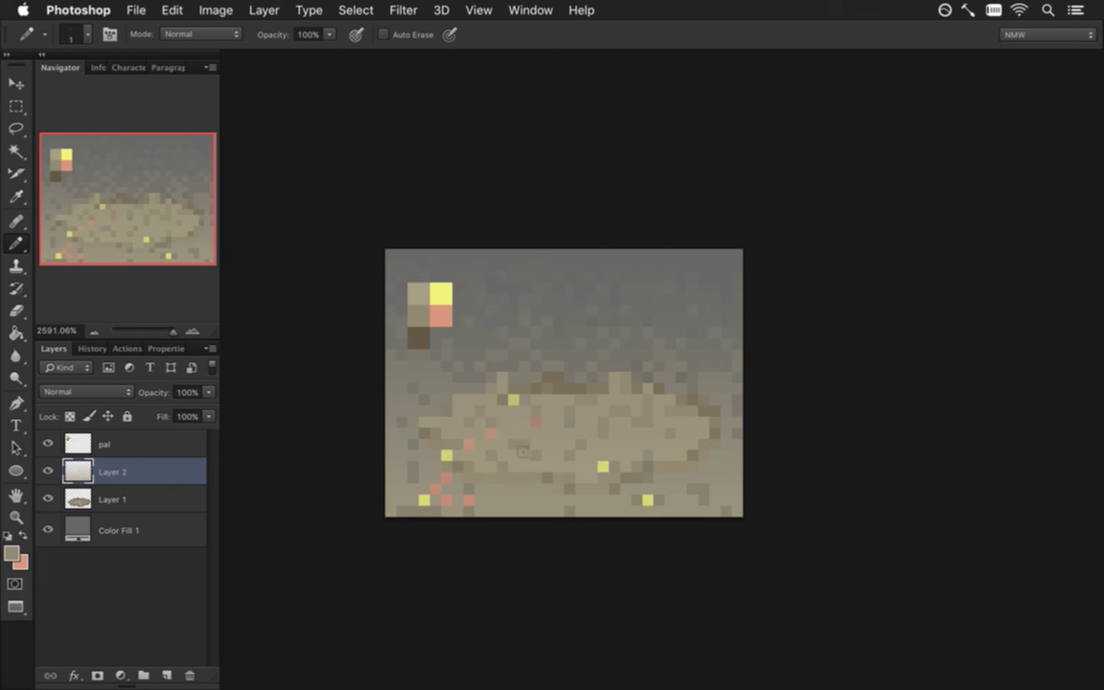
Try out different areas of the pasted sand texture by shifting its layer within the canvas
{"action": "key", "text": "v"}
{"action": "mouse_move", "coordinate": [620, 456]}
{"action": "left_mouse_down"}
{"action": "mouse_move", "coordinate": [598, 401]}
{"action": "mouse_move", "coordinate": [676, 431]}
{"action": "mouse_move", "coordinate": [616, 431]}
{"action": "mouse_move", "coordinate": [578, 357]}
{"action": "mouse_move", "coordinate": [591, 406]}
{"action": "mouse_move", "coordinate": [646, 469]}
{"action": "mouse_move", "coordinate": [640, 478]}
{"action": "left_mouse_up"}
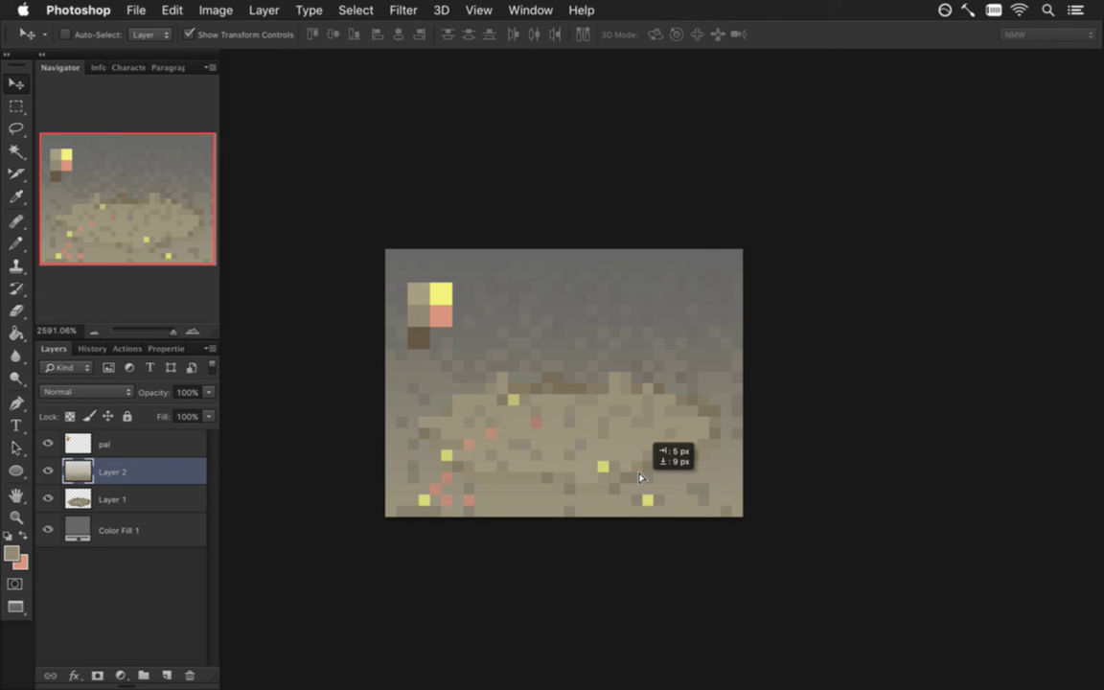
{"action": "left_click_drag", "start_coordinate": [641, 478], "coordinate": [633, 469]}
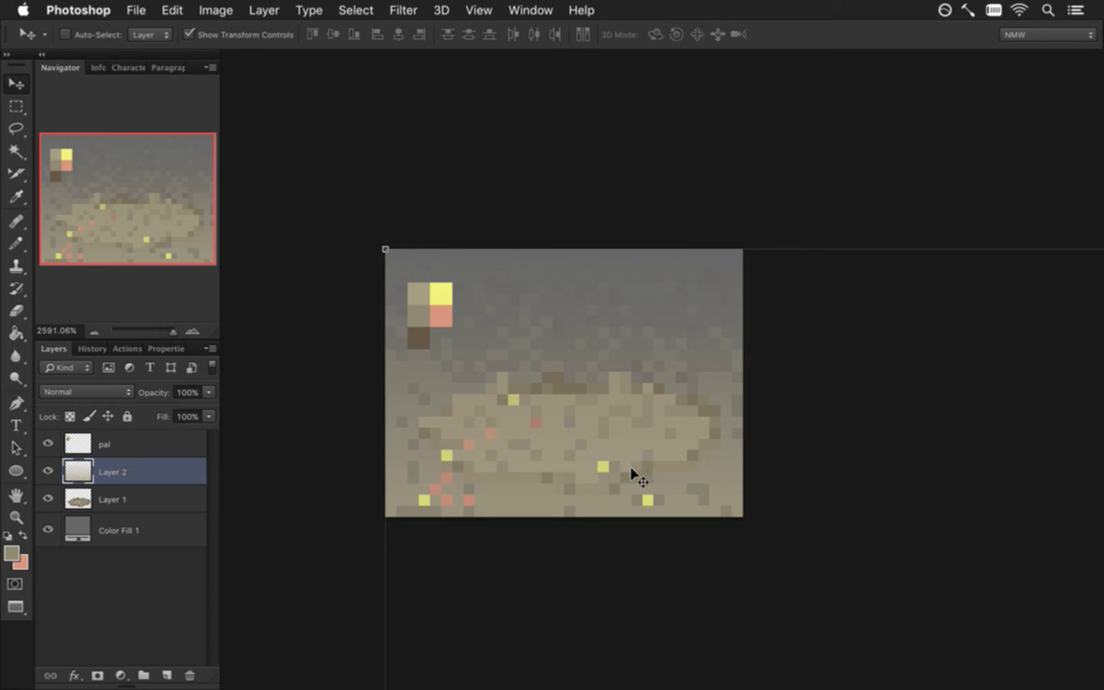
{"action": "left_click_drag", "start_coordinate": [598, 414], "coordinate": [687, 401]}
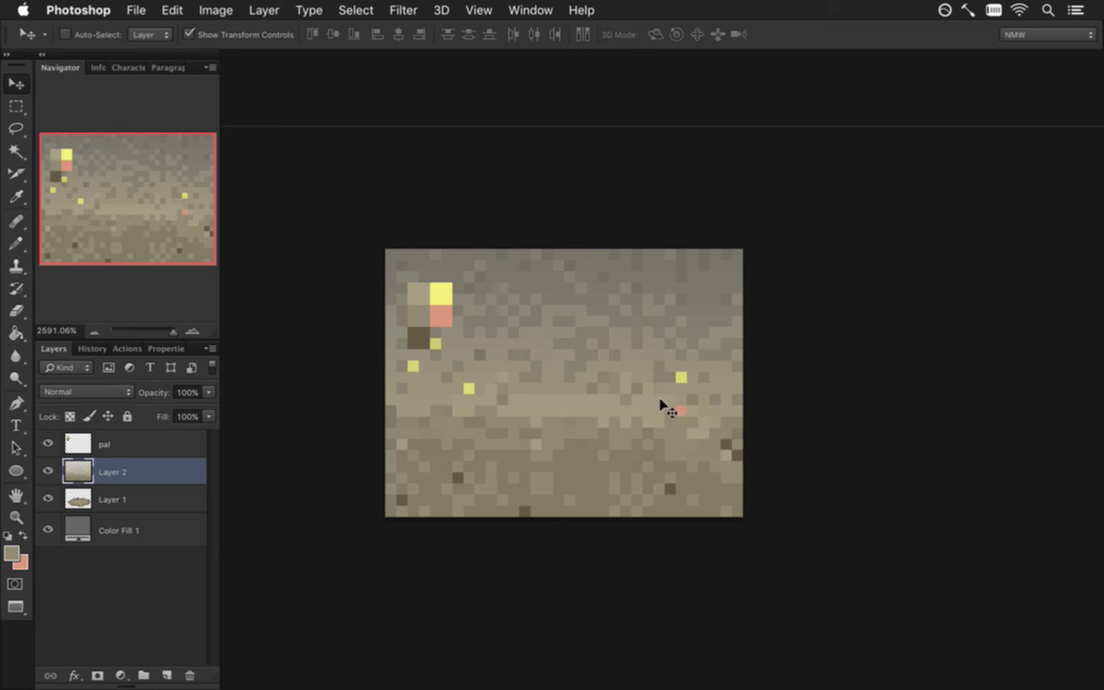
{"action": "left_click_drag", "start_coordinate": [652, 441], "coordinate": [473, 180]}
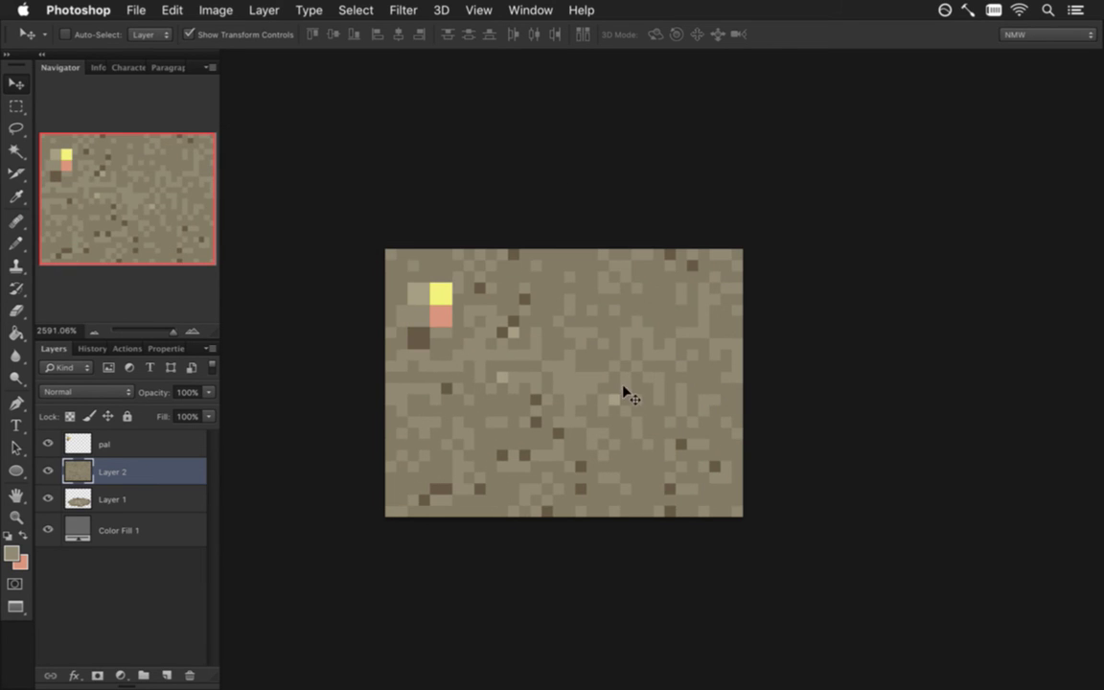
Check the full ripple pattern in Sand.psd, and shift SandBurst.psd's pasted texture so a light, yellow-flecked ridge crosses the canvas's lower half
{"action": "left_click", "coordinate": [527, 9]}
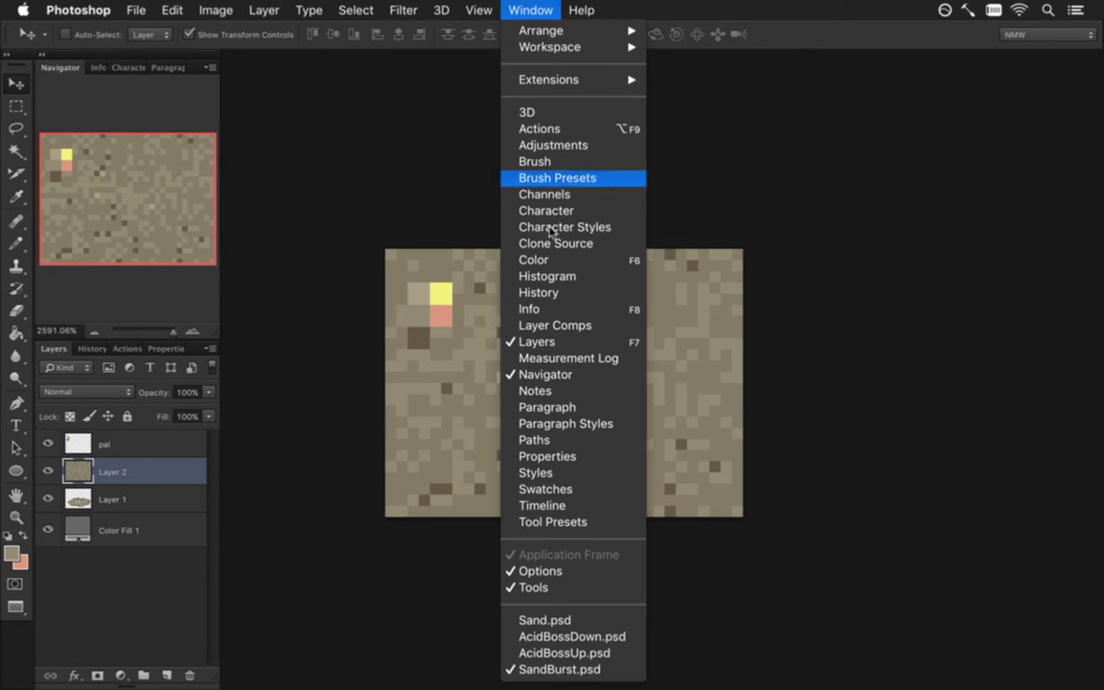
{"action": "left_click", "coordinate": [587, 618]}
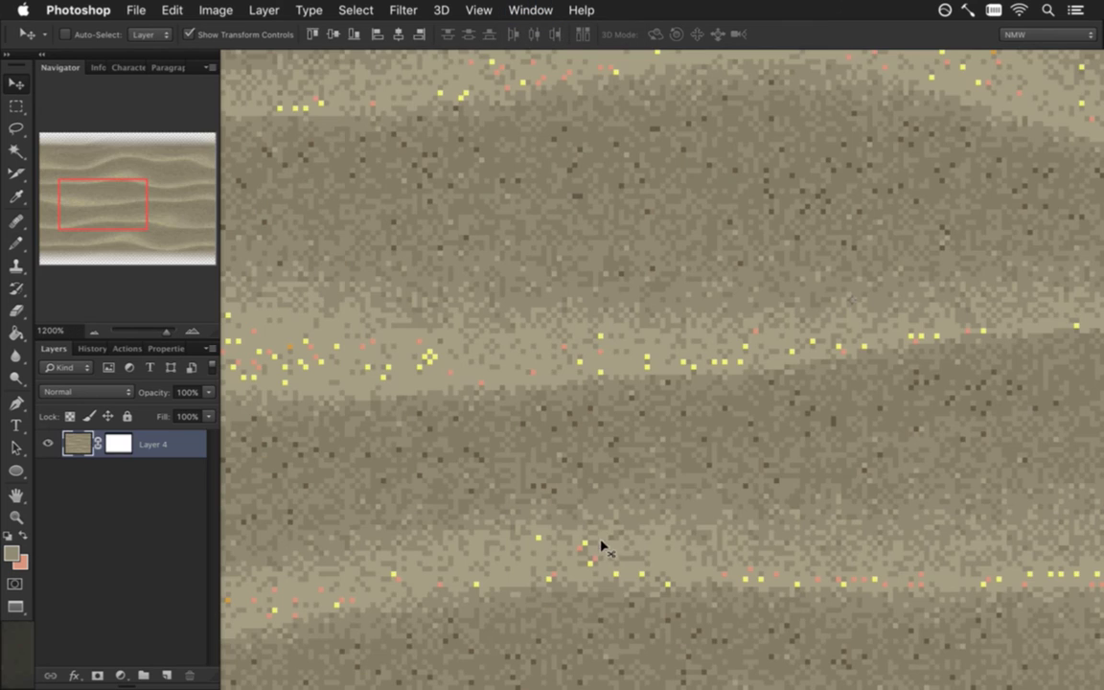
{"action": "scroll", "coordinate": [559, 312], "scroll_direction": "down", "scroll_amount": 5}
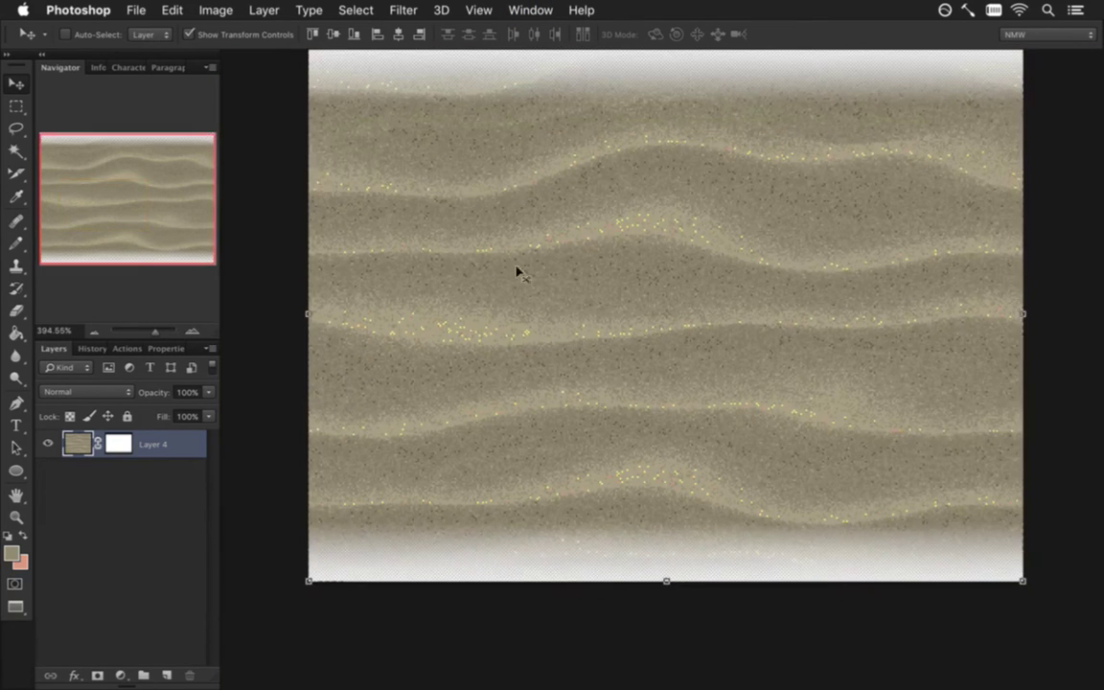
{"action": "left_click_drag", "start_coordinate": [474, 168], "coordinate": [508, 216]}
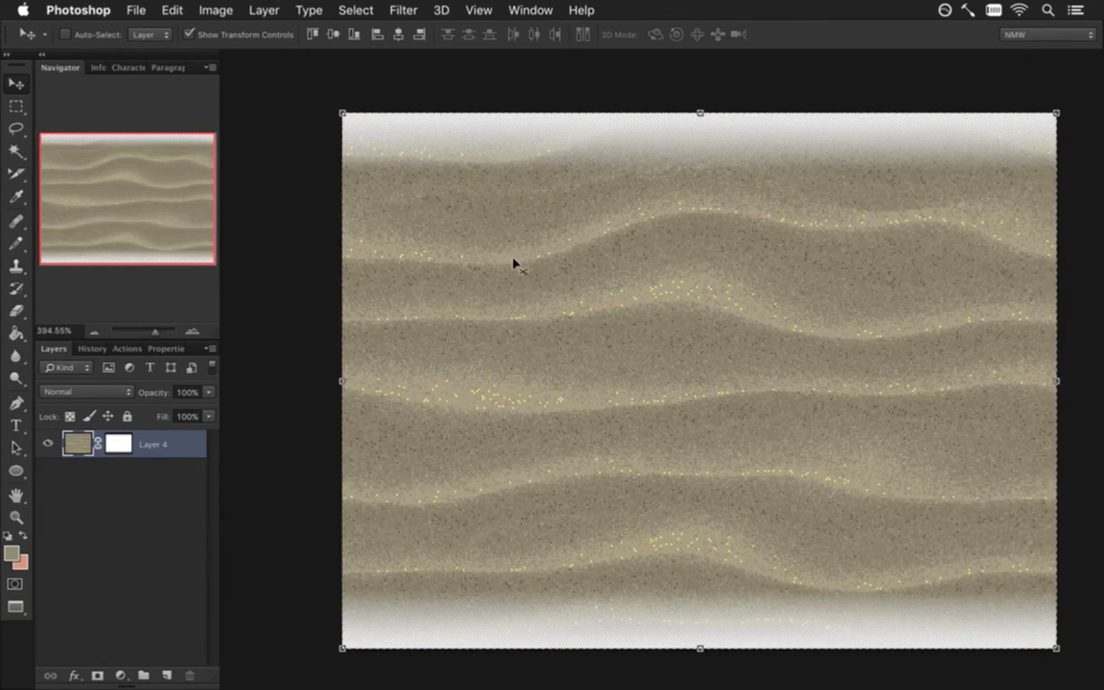
{"action": "left_click", "coordinate": [529, 10]}
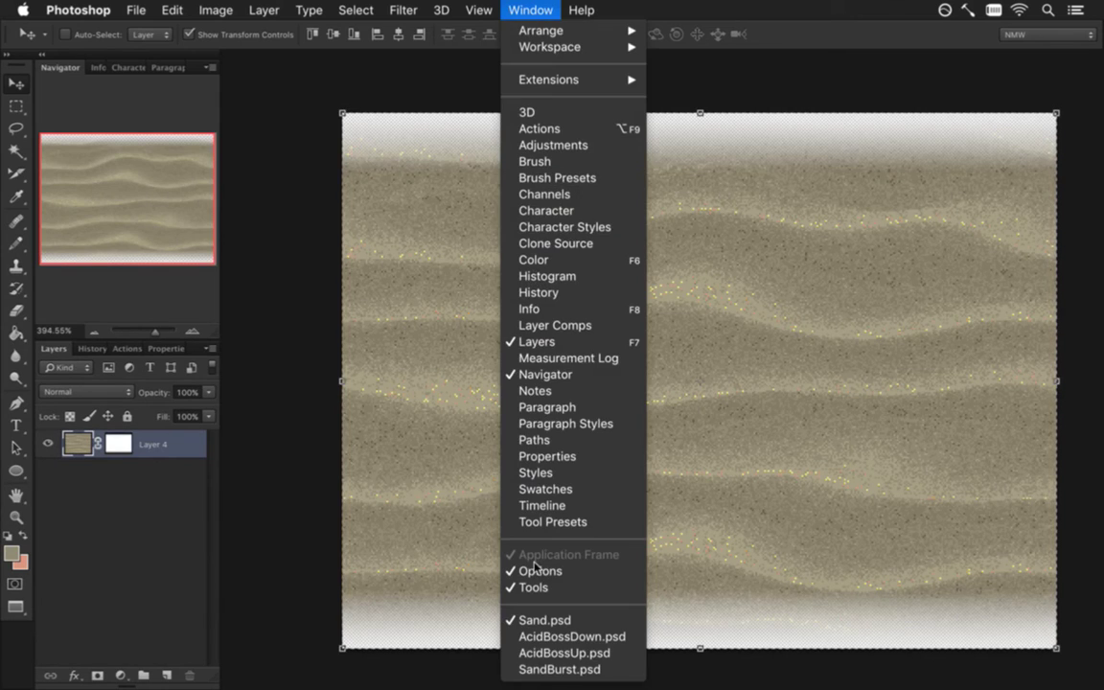
{"action": "left_click", "coordinate": [561, 670]}
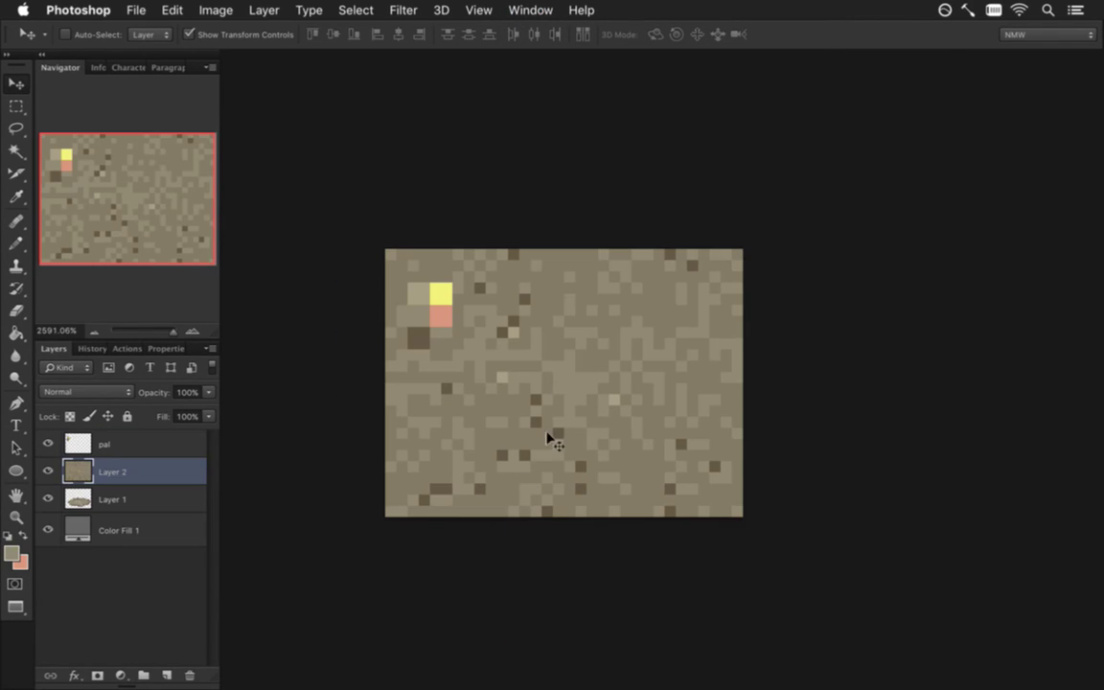
{"action": "left_click_drag", "start_coordinate": [548, 468], "coordinate": [645, 474]}
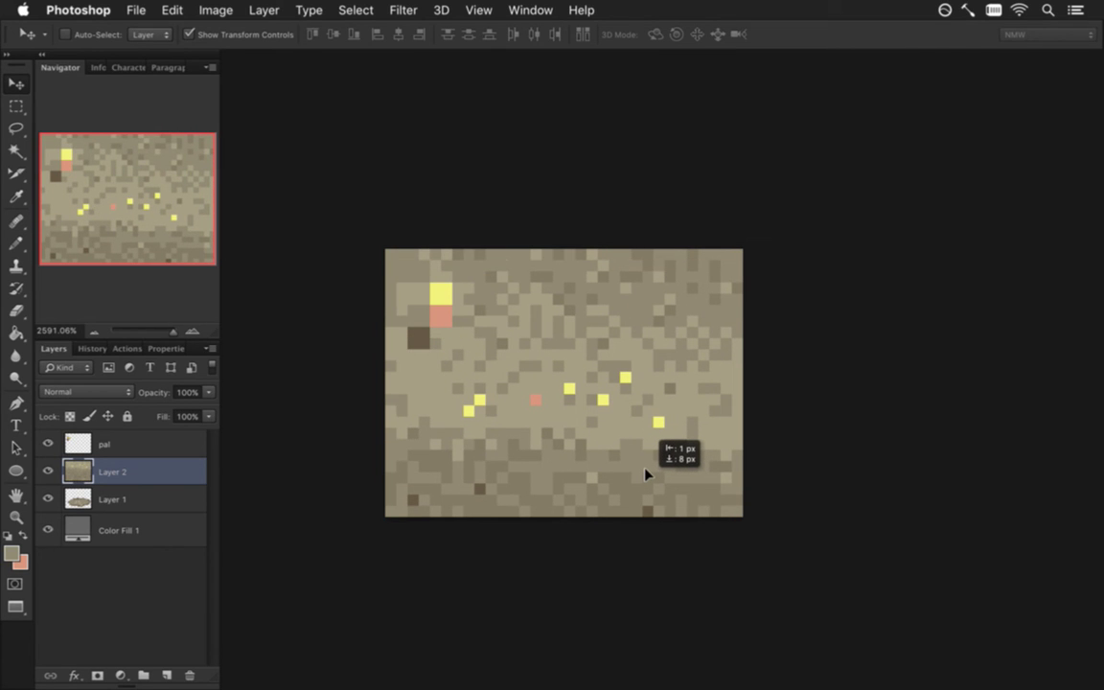
{"action": "mouse_move", "coordinate": [644, 475]}
{"action": "left_mouse_down"}
{"action": "mouse_move", "coordinate": [648, 509]}
{"action": "mouse_move", "coordinate": [634, 492]}
{"action": "left_mouse_up"}
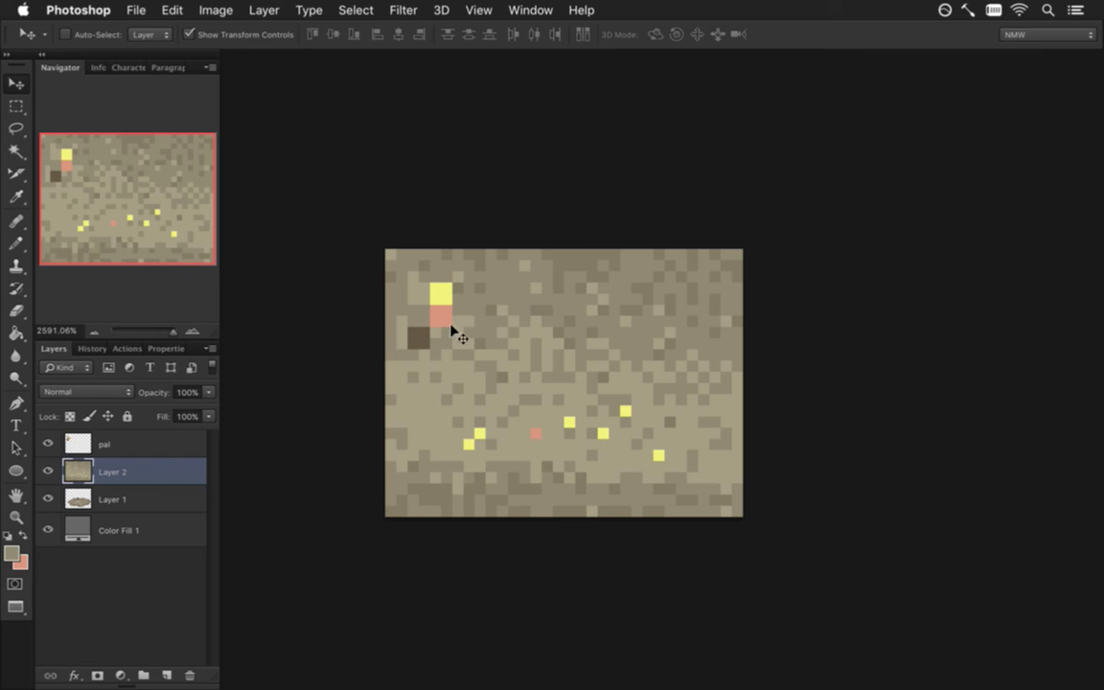
Erase an oval outline in the pasted sand texture and clear everything outside it, leaving a wide mound
{"action": "key", "text": "e"}
{"action": "mouse_move", "coordinate": [441, 375]}
{"action": "left_mouse_down"}
{"action": "mouse_move", "coordinate": [559, 344]}
{"action": "mouse_move", "coordinate": [633, 338]}
{"action": "mouse_move", "coordinate": [618, 334]}
{"action": "mouse_move", "coordinate": [462, 371]}
{"action": "mouse_move", "coordinate": [509, 359]}
{"action": "mouse_move", "coordinate": [692, 372]}
{"action": "mouse_move", "coordinate": [740, 442]}
{"action": "mouse_move", "coordinate": [688, 505]}
{"action": "mouse_move", "coordinate": [633, 526]}
{"action": "mouse_move", "coordinate": [580, 536]}
{"action": "mouse_move", "coordinate": [453, 523]}
{"action": "mouse_move", "coordinate": [386, 471]}
{"action": "mouse_move", "coordinate": [377, 439]}
{"action": "mouse_move", "coordinate": [381, 410]}
{"action": "mouse_move", "coordinate": [433, 373]}
{"action": "left_mouse_up"}
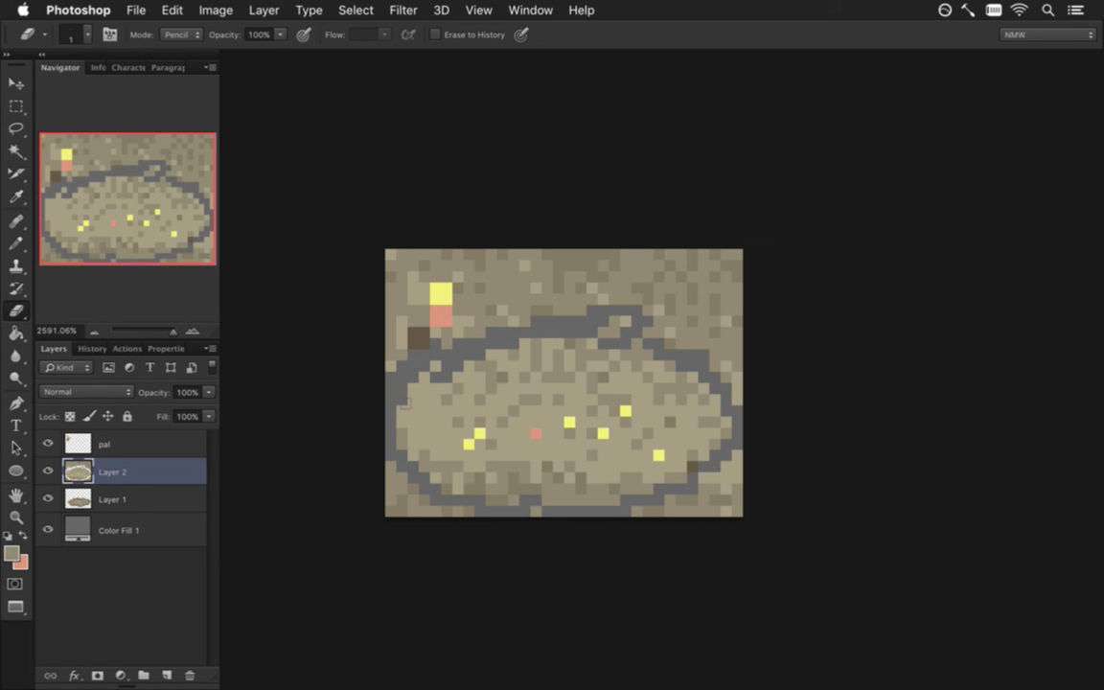
{"action": "mouse_move", "coordinate": [385, 380]}
{"action": "left_mouse_down"}
{"action": "mouse_move", "coordinate": [359, 316]}
{"action": "mouse_move", "coordinate": [403, 297]}
{"action": "mouse_move", "coordinate": [387, 256]}
{"action": "mouse_move", "coordinate": [455, 278]}
{"action": "mouse_move", "coordinate": [538, 327]}
{"action": "mouse_move", "coordinate": [562, 323]}
{"action": "mouse_move", "coordinate": [589, 287]}
{"action": "mouse_move", "coordinate": [551, 298]}
{"action": "mouse_move", "coordinate": [709, 359]}
{"action": "mouse_move", "coordinate": [742, 402]}
{"action": "mouse_move", "coordinate": [745, 276]}
{"action": "mouse_move", "coordinate": [618, 251]}
{"action": "mouse_move", "coordinate": [499, 257]}
{"action": "mouse_move", "coordinate": [549, 230]}
{"action": "mouse_move", "coordinate": [604, 315]}
{"action": "left_mouse_up"}
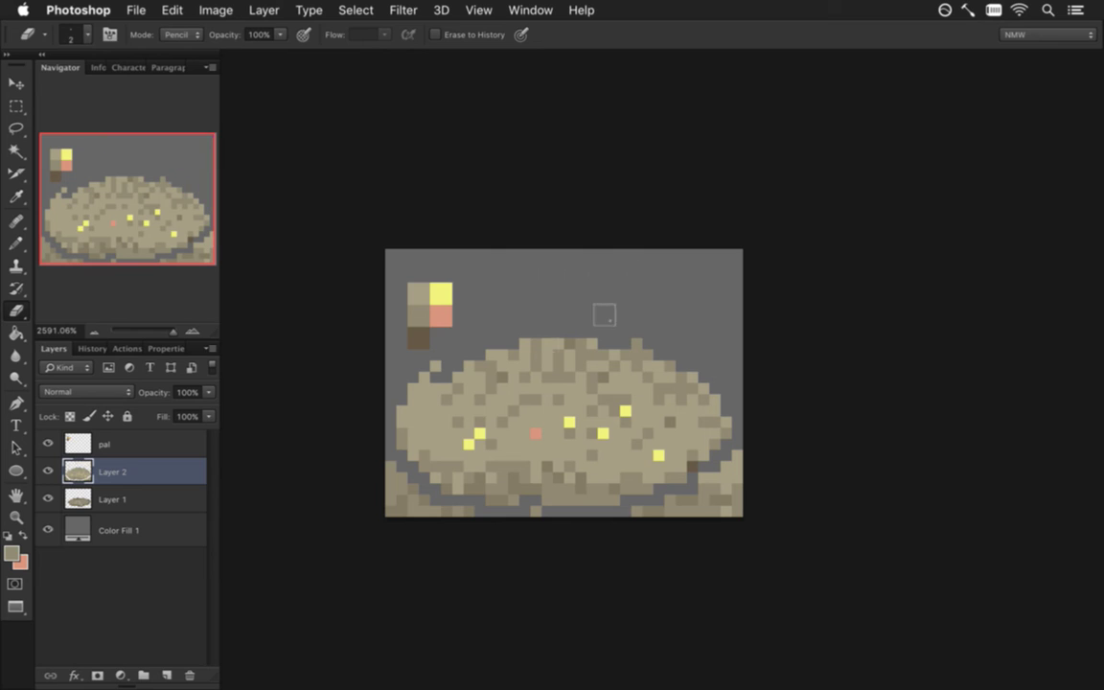
{"action": "mouse_move", "coordinate": [408, 486]}
{"action": "left_mouse_down"}
{"action": "mouse_move", "coordinate": [375, 492]}
{"action": "mouse_move", "coordinate": [382, 525]}
{"action": "mouse_move", "coordinate": [586, 552]}
{"action": "mouse_move", "coordinate": [665, 535]}
{"action": "mouse_move", "coordinate": [756, 475]}
{"action": "mouse_move", "coordinate": [721, 527]}
{"action": "mouse_move", "coordinate": [722, 629]}
{"action": "left_mouse_up"}
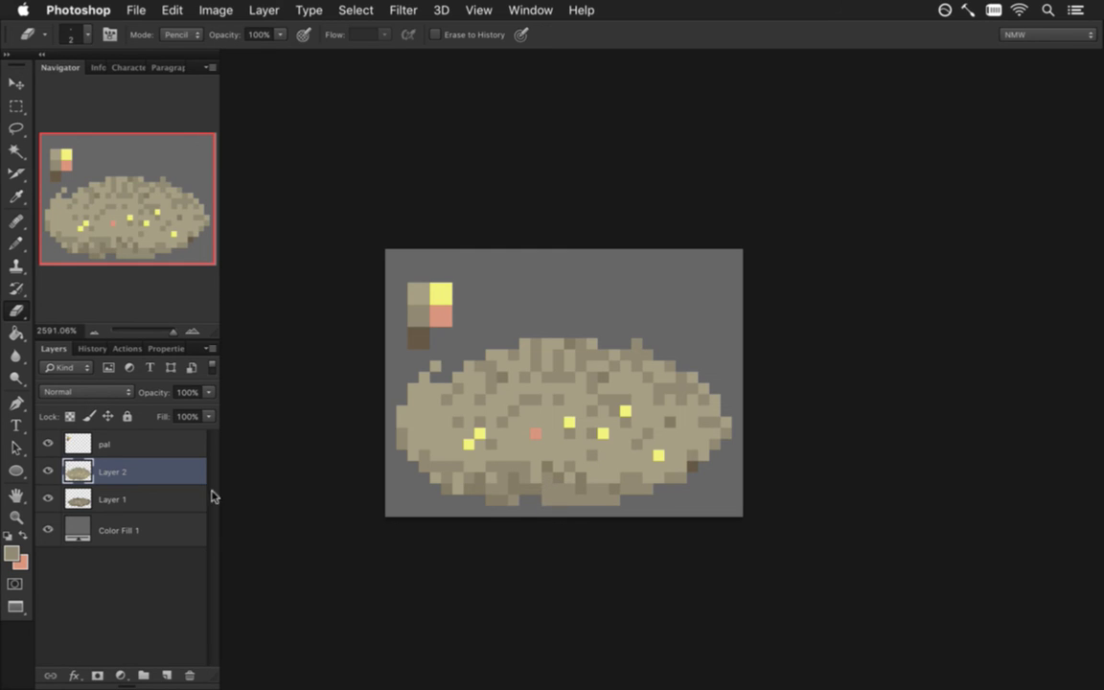
Hide Layer 1 and the pal layer, and duplicate the sand mound layer
{"action": "left_click", "coordinate": [49, 498]}
{"action": "key", "text": "super+j"}
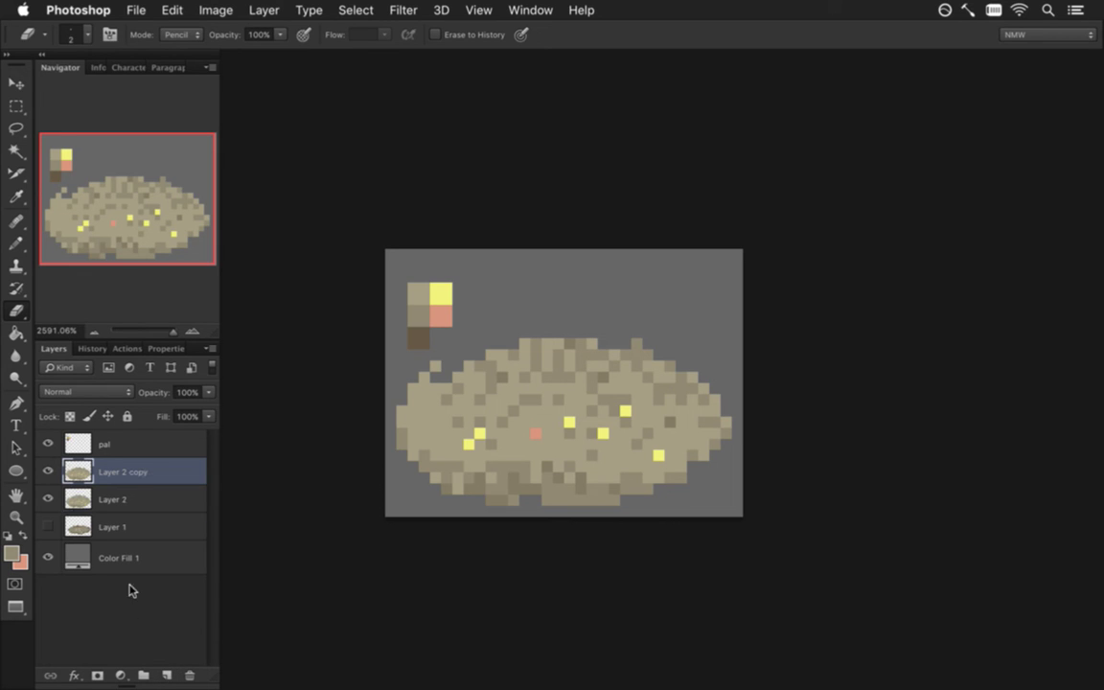
{"action": "left_click", "coordinate": [48, 444]}
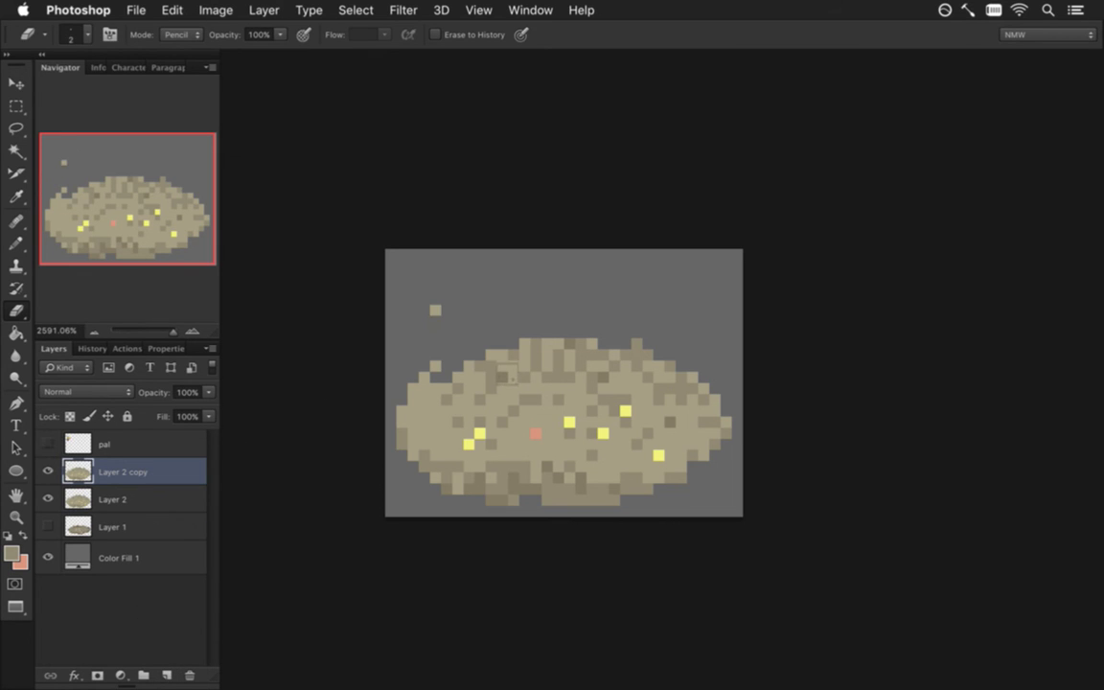
Erase the stray sand pixel above the mound's left side on both Layer 2 and Layer 2 copy
{"action": "left_click", "coordinate": [49, 471]}
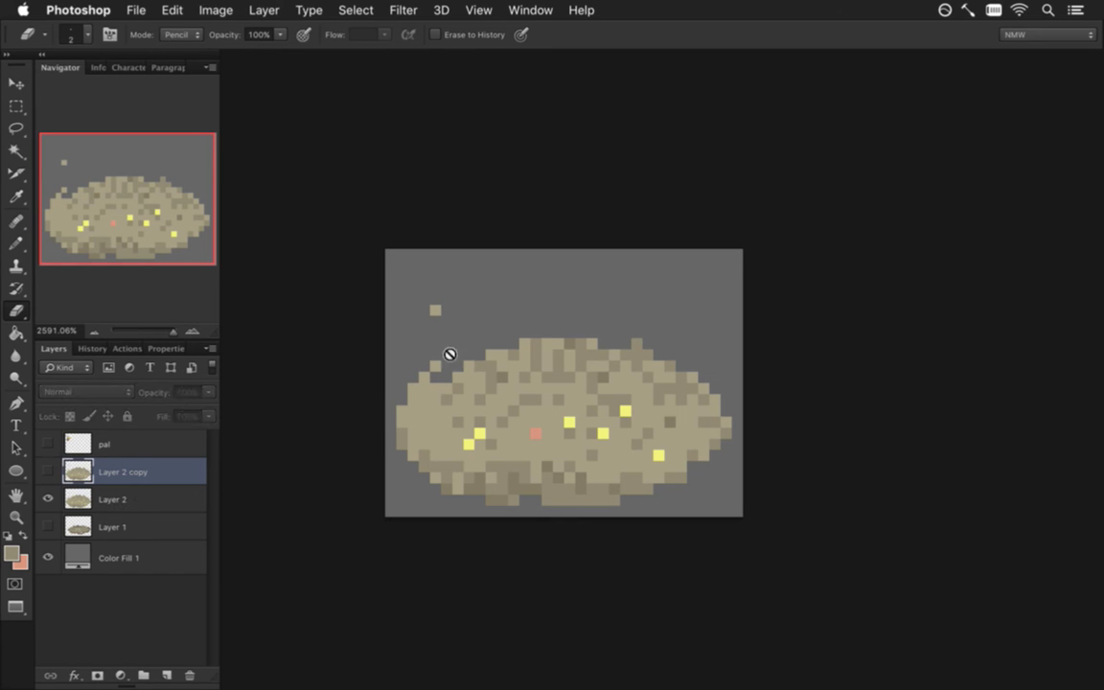
{"action": "left_click", "coordinate": [187, 494]}
{"action": "left_click", "coordinate": [435, 309]}
{"action": "double_click", "coordinate": [64, 489]}
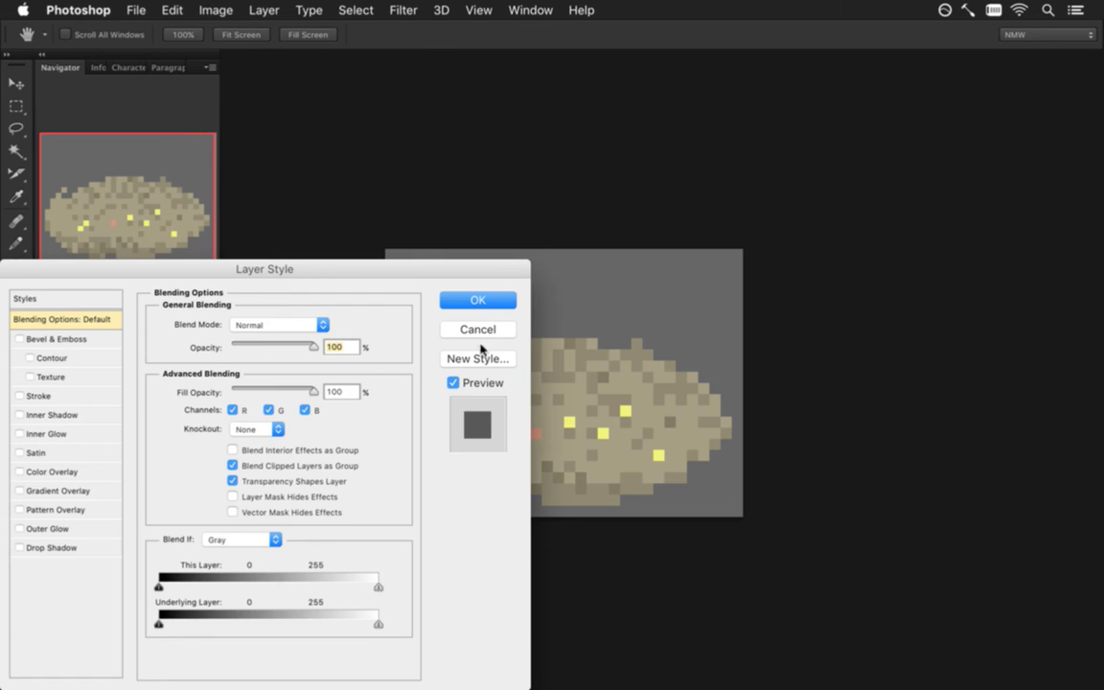
{"action": "left_click", "coordinate": [478, 332]}
{"action": "left_click", "coordinate": [48, 473]}
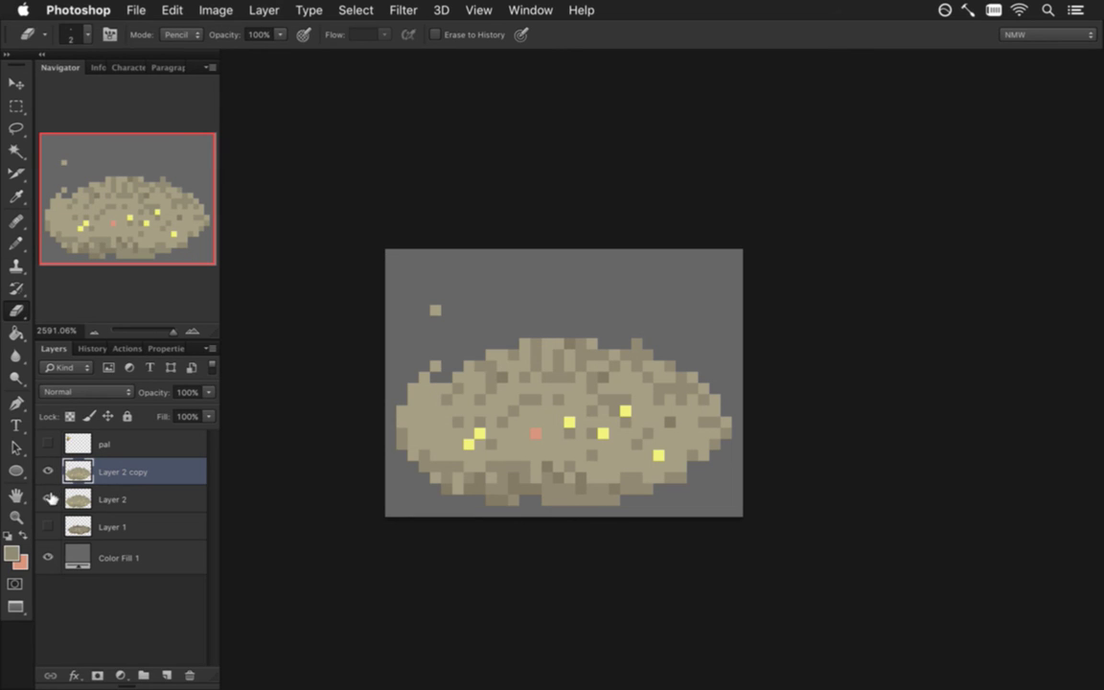
{"action": "left_click", "coordinate": [435, 309]}
Lasso a patch at the upper-left edge of the mound on Layer 2 copy and warp it upward into a narrow spike
{"action": "key", "text": "l"}
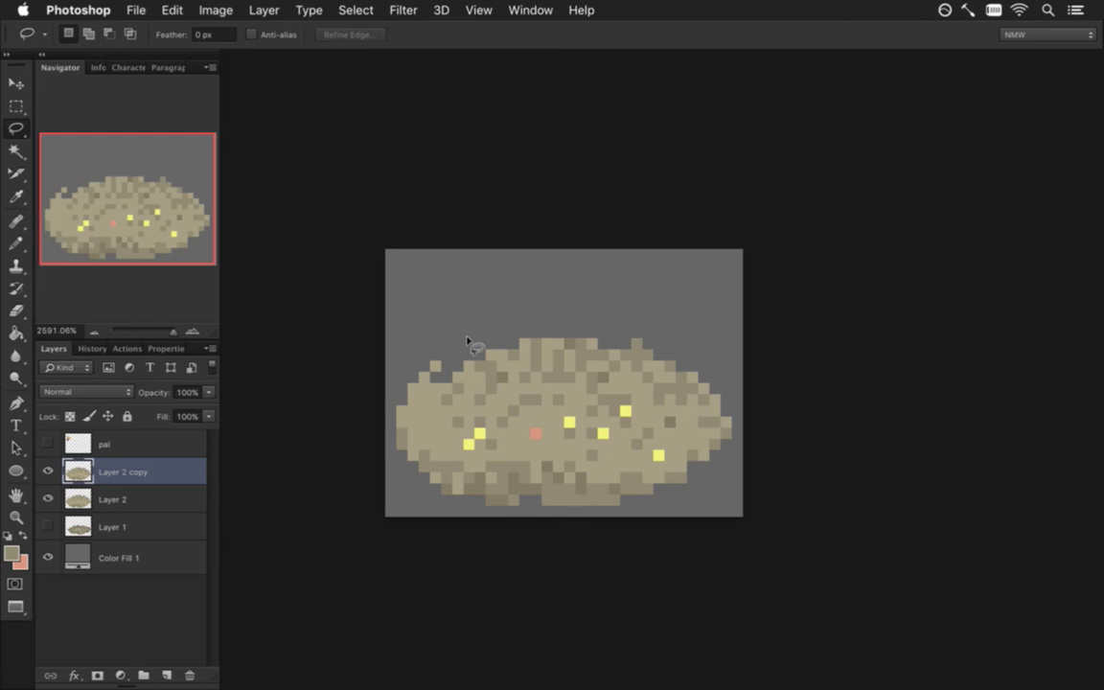
{"action": "mouse_move", "coordinate": [520, 342]}
{"action": "left_mouse_down"}
{"action": "mouse_move", "coordinate": [487, 328]}
{"action": "mouse_move", "coordinate": [491, 376]}
{"action": "mouse_move", "coordinate": [523, 398]}
{"action": "mouse_move", "coordinate": [543, 347]}
{"action": "mouse_move", "coordinate": [512, 312]}
{"action": "left_mouse_up"}
{"action": "key", "text": "v"}
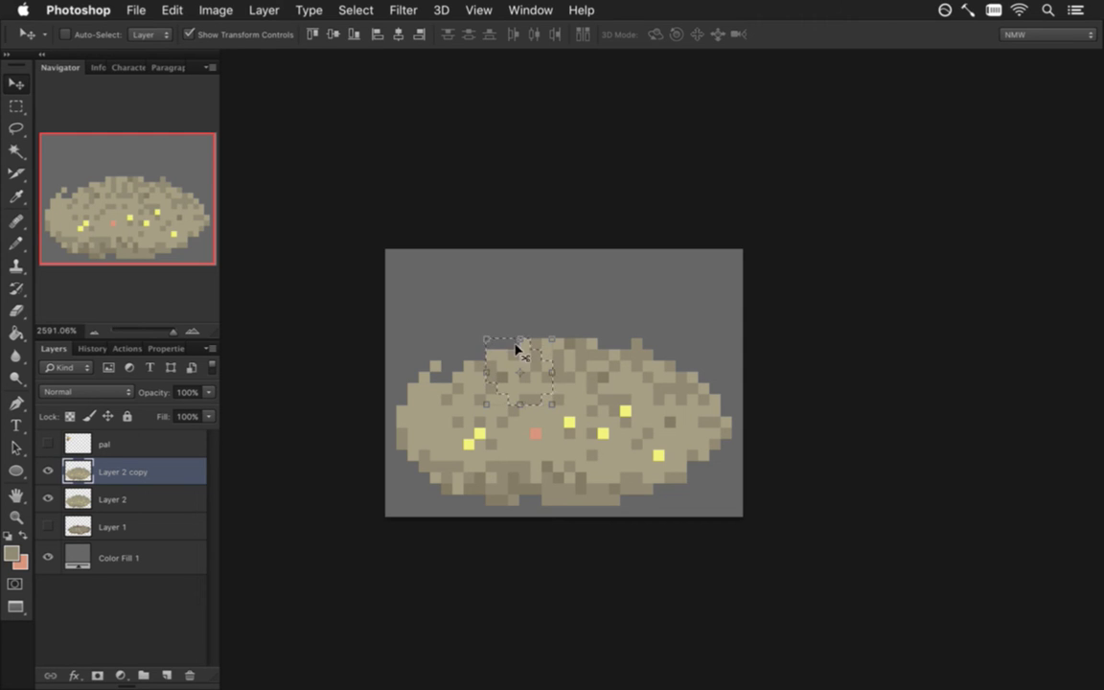
{"action": "key", "text": "ctrl+t"}
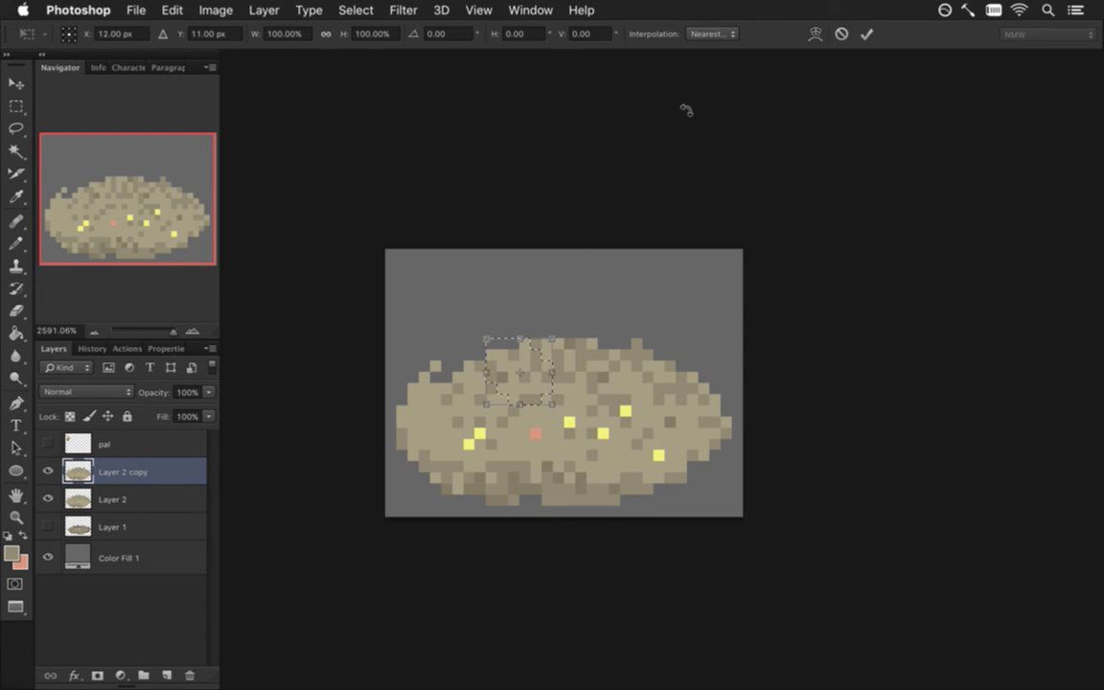
{"action": "left_click", "coordinate": [814, 35]}
{"action": "left_click_drag", "start_coordinate": [508, 337], "coordinate": [494, 282]}
{"action": "left_click_drag", "start_coordinate": [531, 336], "coordinate": [526, 297]}
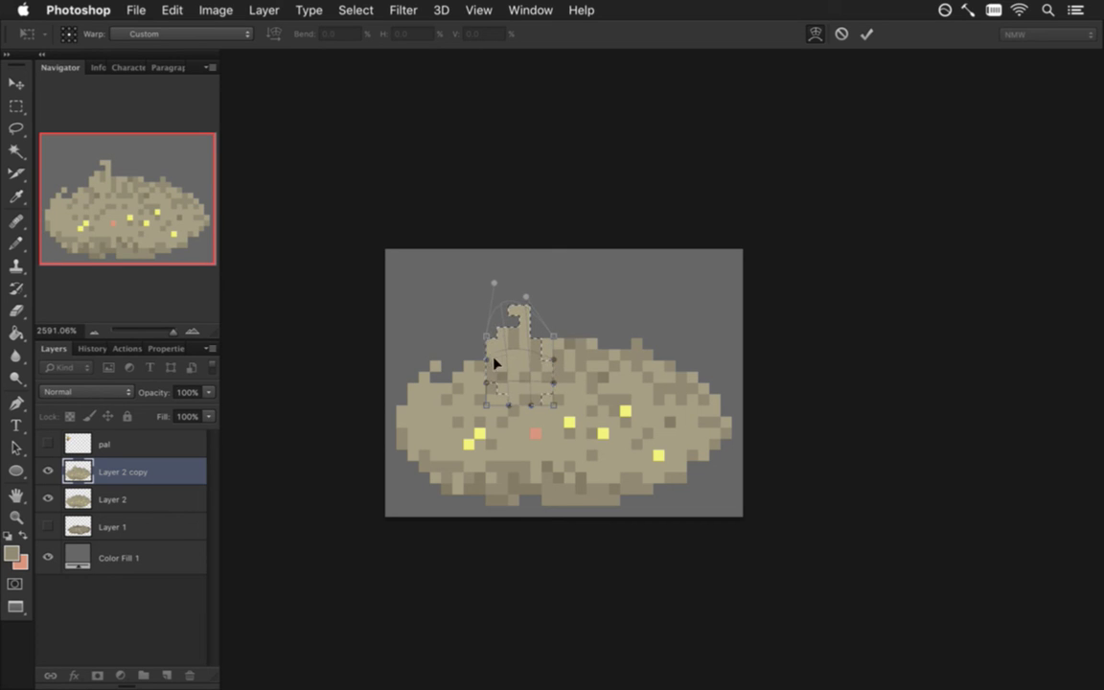
{"action": "left_click_drag", "start_coordinate": [456, 372], "coordinate": [452, 381]}
{"action": "left_click_drag", "start_coordinate": [555, 381], "coordinate": [575, 373]}
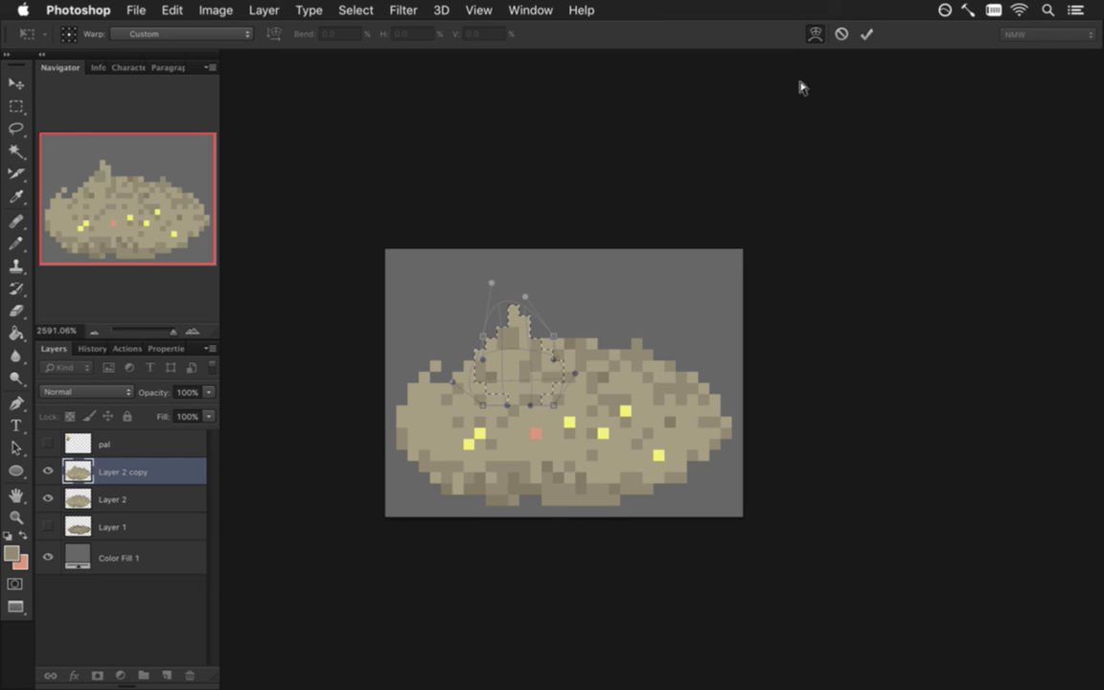
{"action": "left_click", "coordinate": [866, 34]}
{"action": "key", "text": "m"}
{"action": "left_click", "coordinate": [558, 187]}
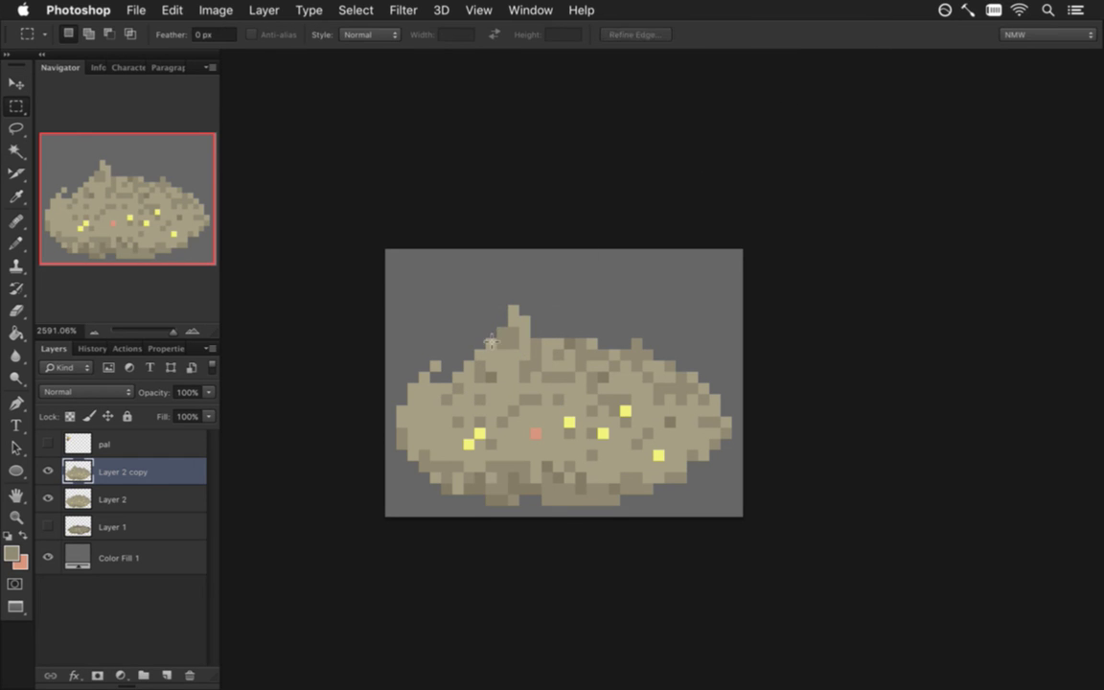
{"action": "key", "text": "l"}
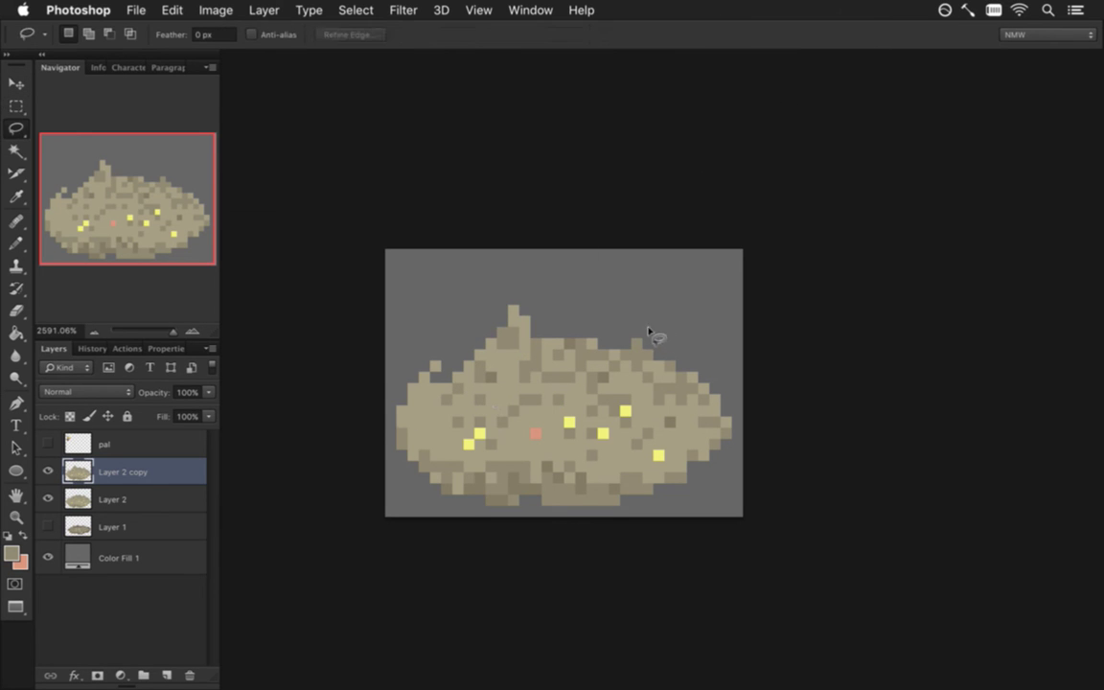
{"action": "mouse_move", "coordinate": [676, 367]}
{"action": "left_mouse_down"}
{"action": "mouse_move", "coordinate": [660, 320]}
{"action": "mouse_move", "coordinate": [668, 351]}
{"action": "left_mouse_up"}
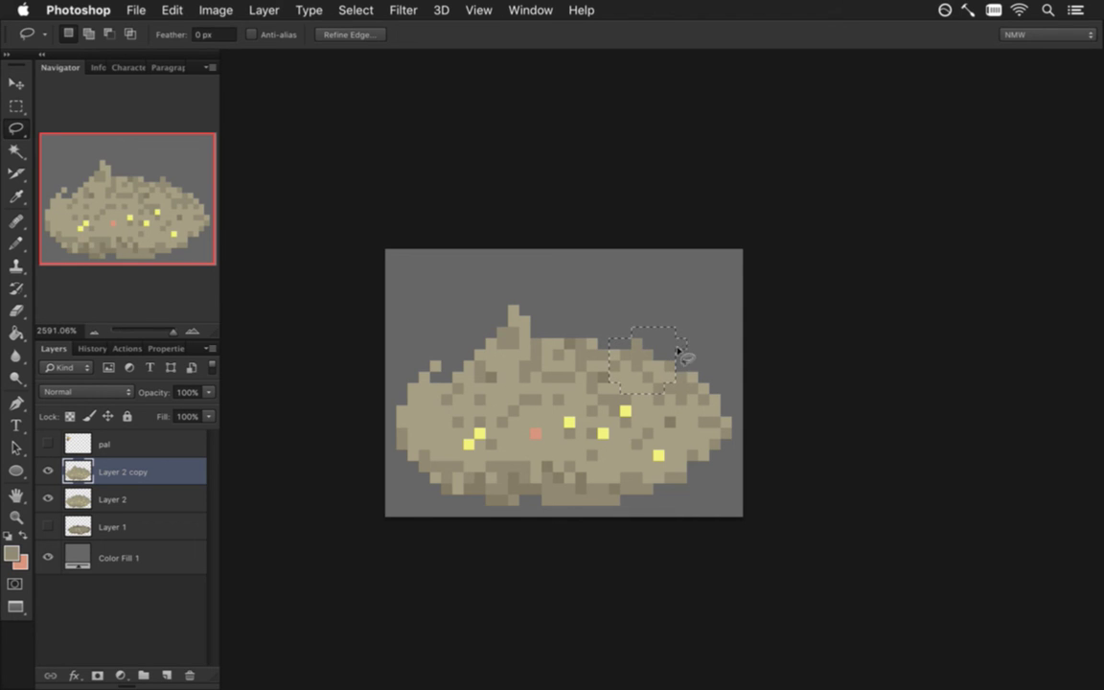
{"action": "key", "text": "v"}
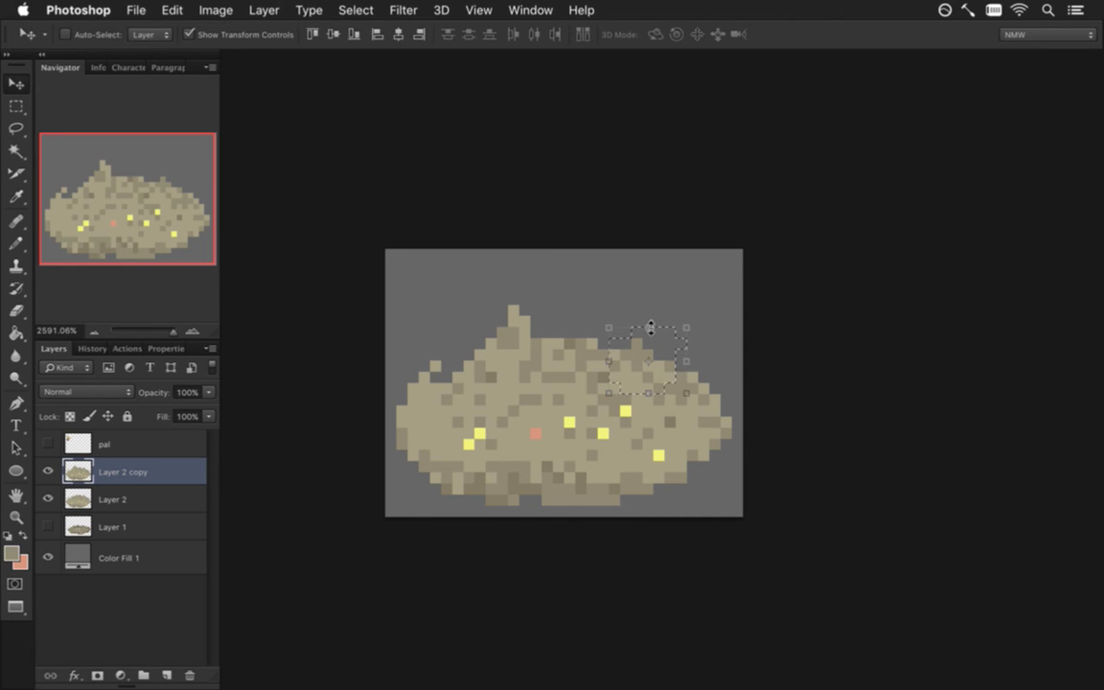
{"action": "key", "text": "ctrl+d"}
{"action": "key", "text": "m"}
Sample the darker sand tone and pencil a second upward spike onto the mound's upper-right edge
{"action": "key", "text": "i"}
{"action": "left_click", "coordinate": [648, 361]}
{"action": "key", "text": "b"}
{"action": "mouse_move", "coordinate": [636, 356]}
{"action": "left_mouse_down"}
{"action": "mouse_move", "coordinate": [627, 335]}
{"action": "mouse_move", "coordinate": [640, 362]}
{"action": "left_mouse_up"}
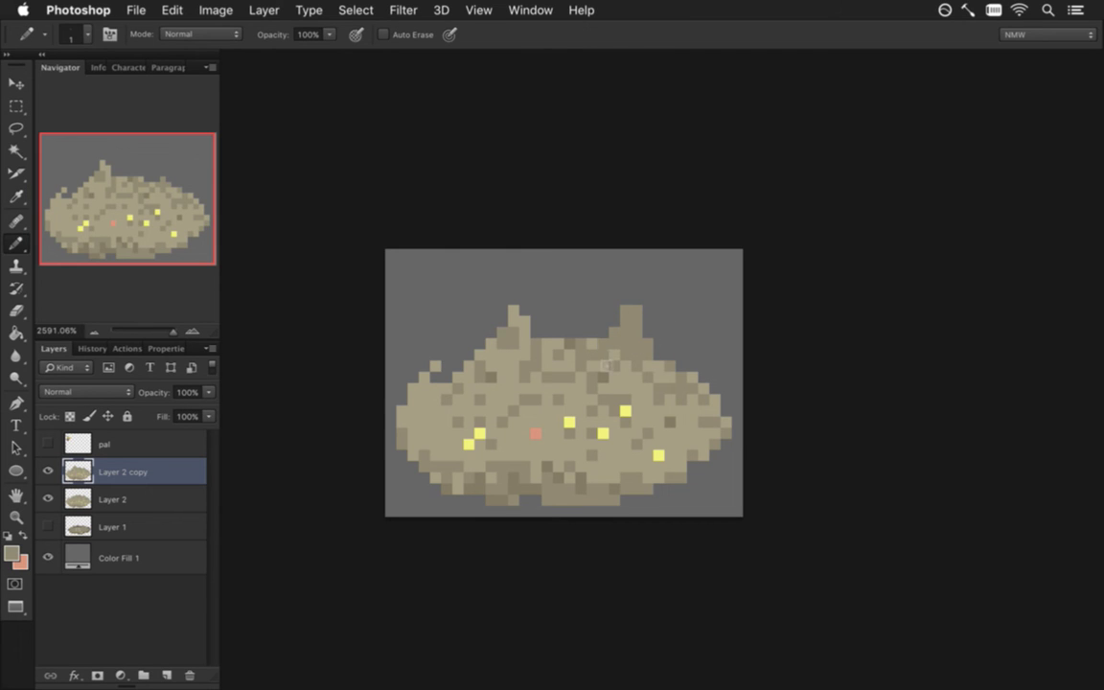
Sample the lighter sand tone and pencil it into the base of the mound's upper-right spike on Layer 2 copy
{"action": "key", "text": "i"}
{"action": "key", "text": "b"}
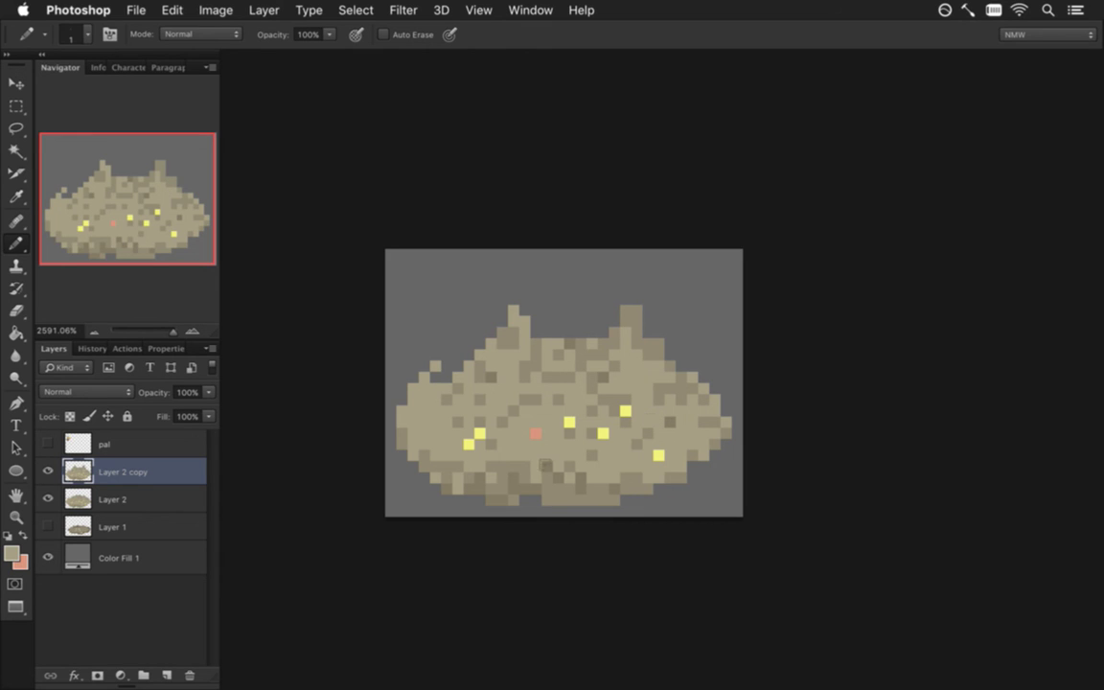
{"action": "key", "text": "i"}
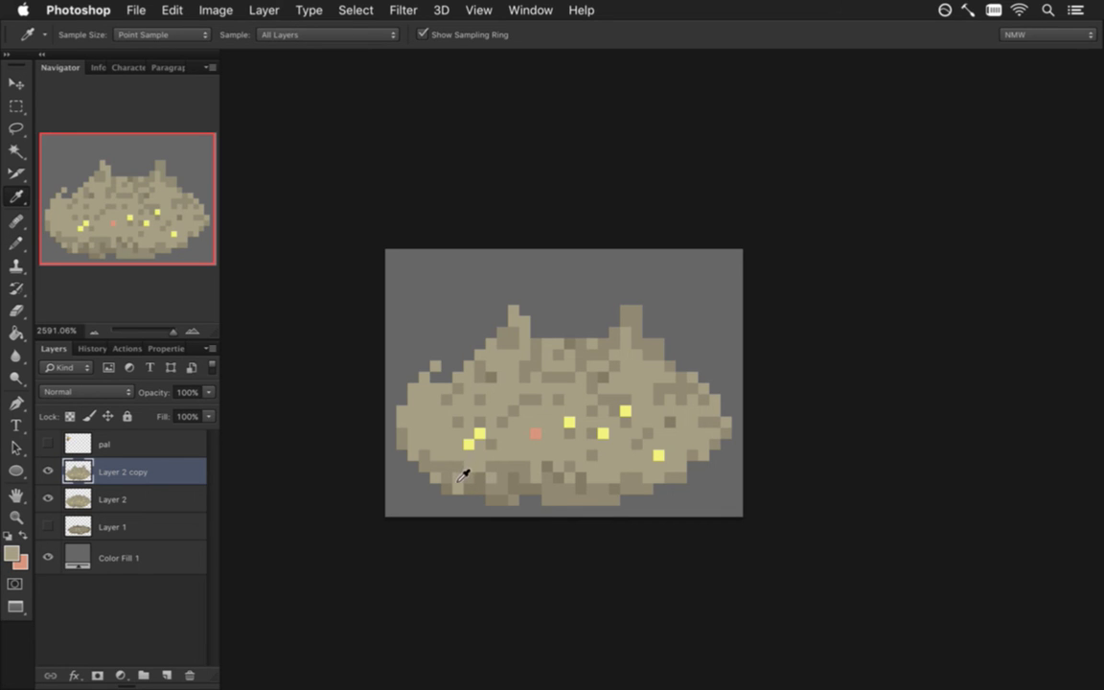
Hide the Color Fill 1 layer and show the animation timeline
{"action": "left_click", "coordinate": [48, 557]}
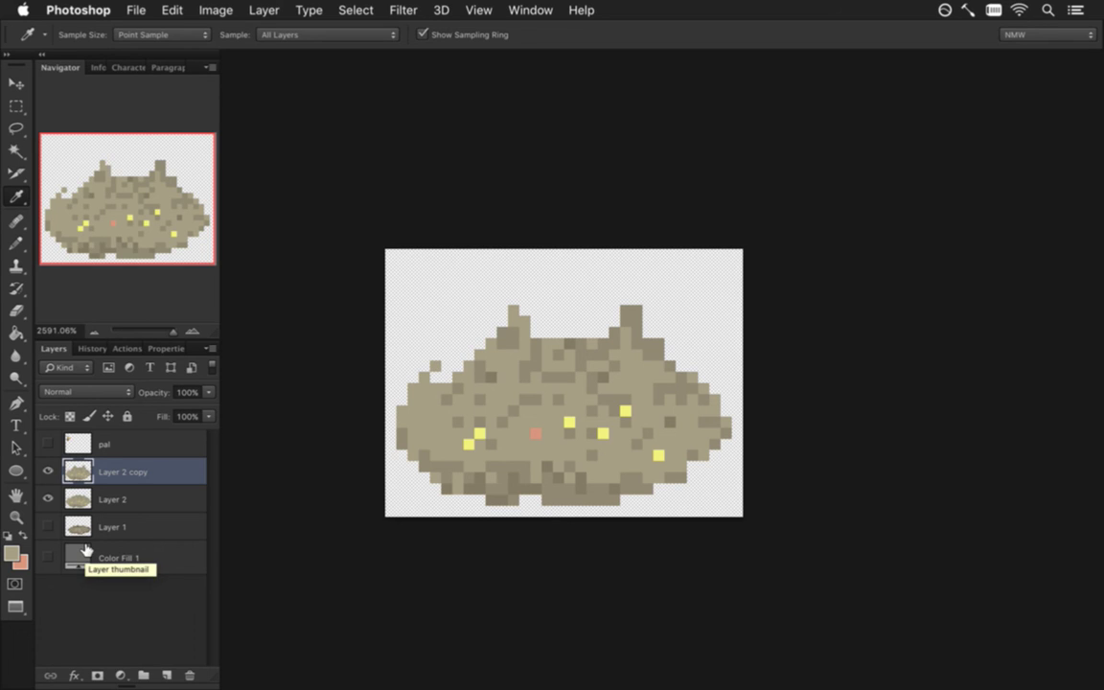
{"action": "left_click_drag", "start_coordinate": [86, 549], "coordinate": [86, 545]}
{"action": "left_click", "coordinate": [503, 9]}
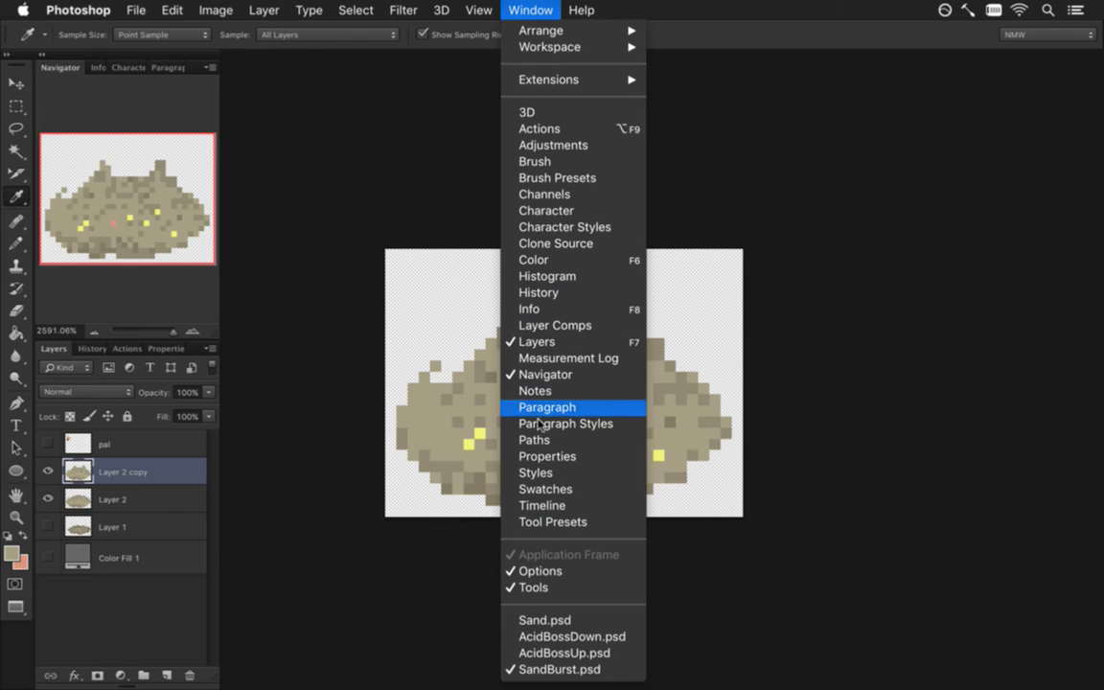
{"action": "left_click", "coordinate": [538, 505]}
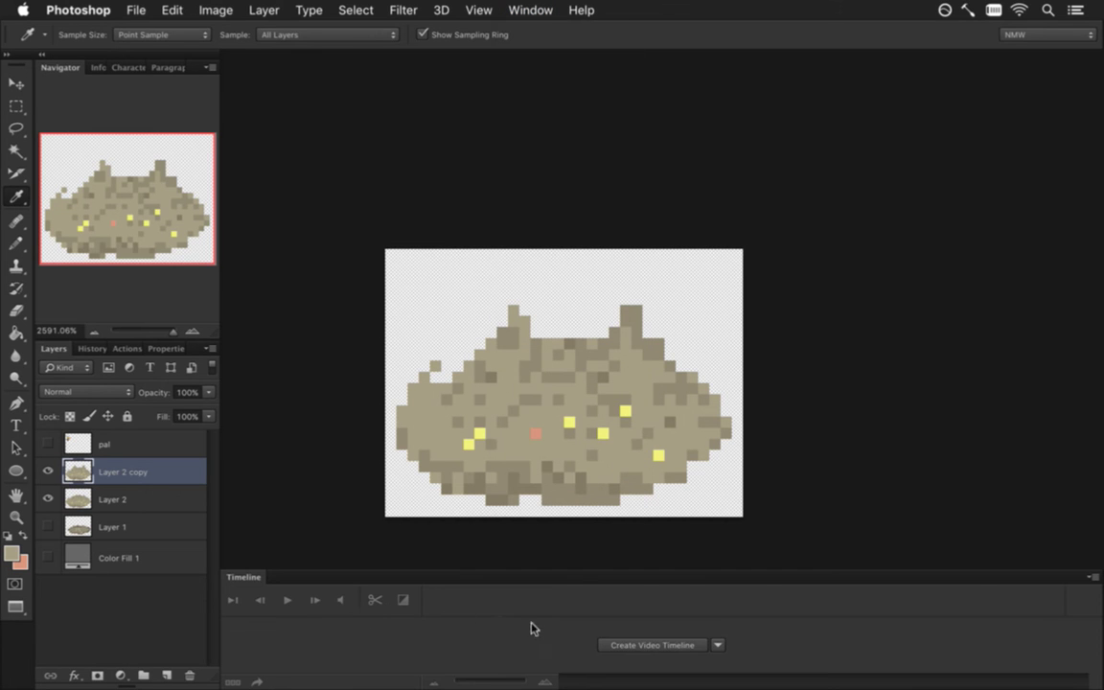
Create a frame animation and set the first frame's delay to 0.1 seconds
{"action": "left_click", "coordinate": [646, 646]}
{"action": "left_click", "coordinate": [238, 666]}
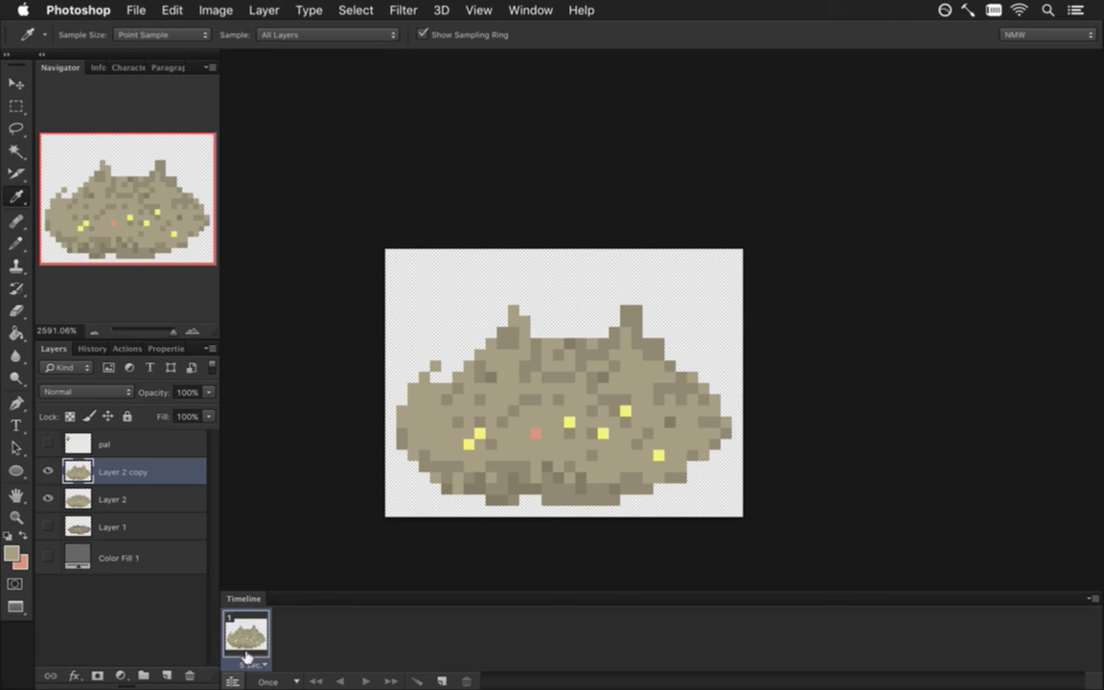
{"action": "left_click", "coordinate": [268, 664]}
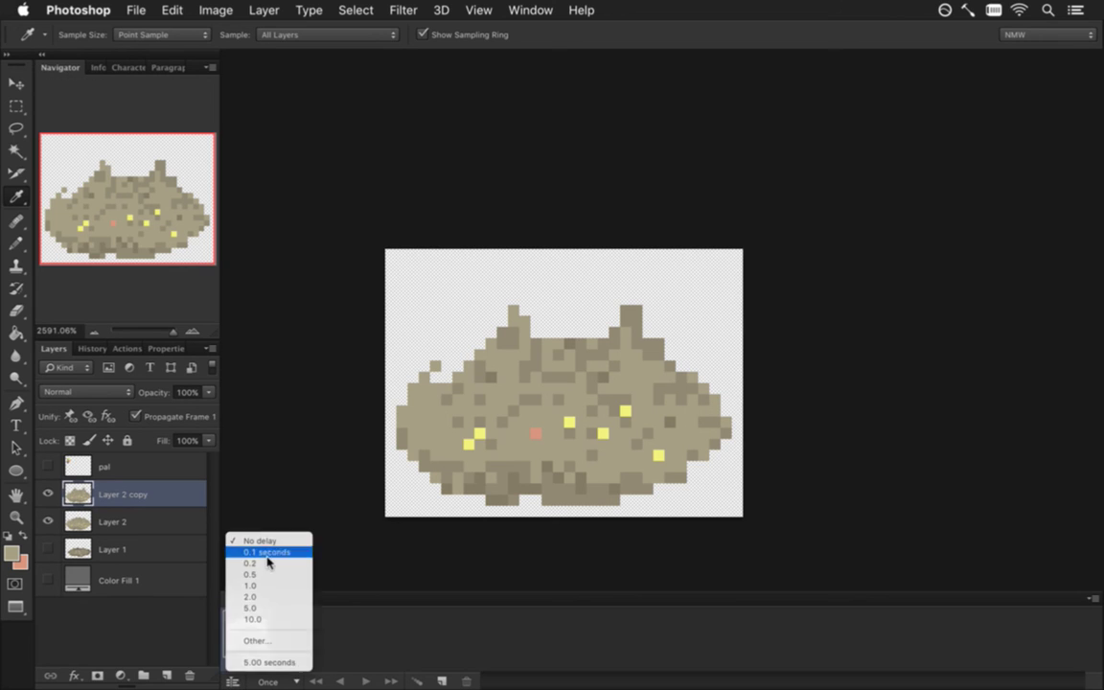
{"action": "left_click", "coordinate": [269, 563]}
Turn off Propagate Frame 1 for the document's layers and reselect Layer 2 copy
{"action": "left_click", "coordinate": [136, 416]}
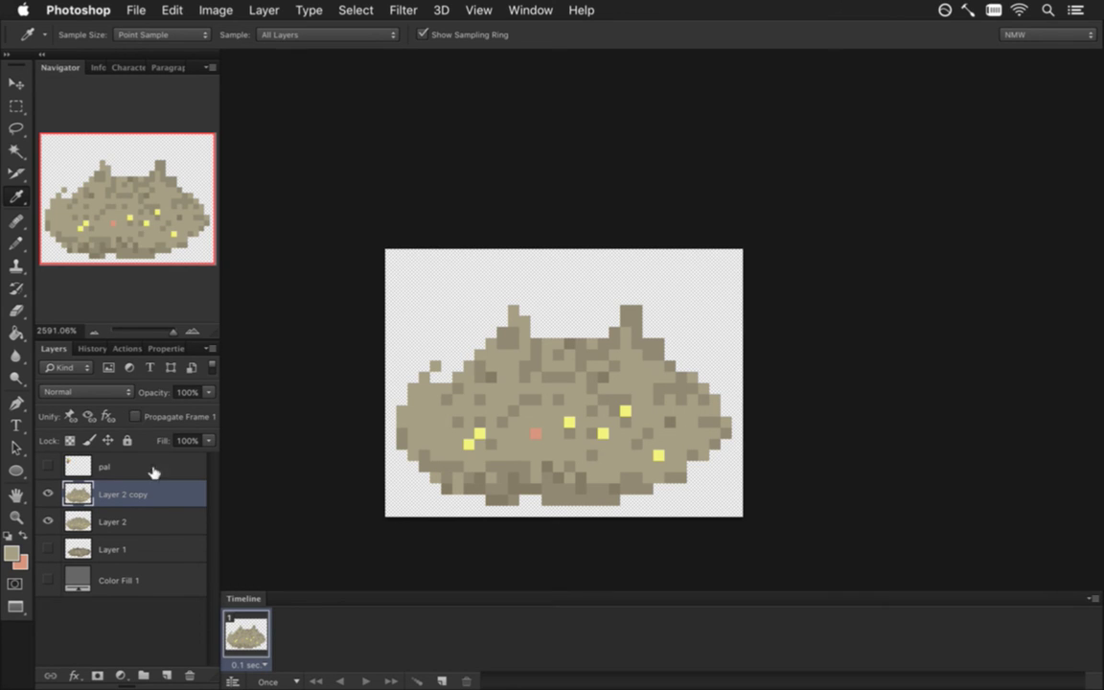
{"action": "left_click", "coordinate": [133, 518]}
{"action": "left_click", "coordinate": [136, 415]}
{"action": "left_click", "coordinate": [123, 464]}
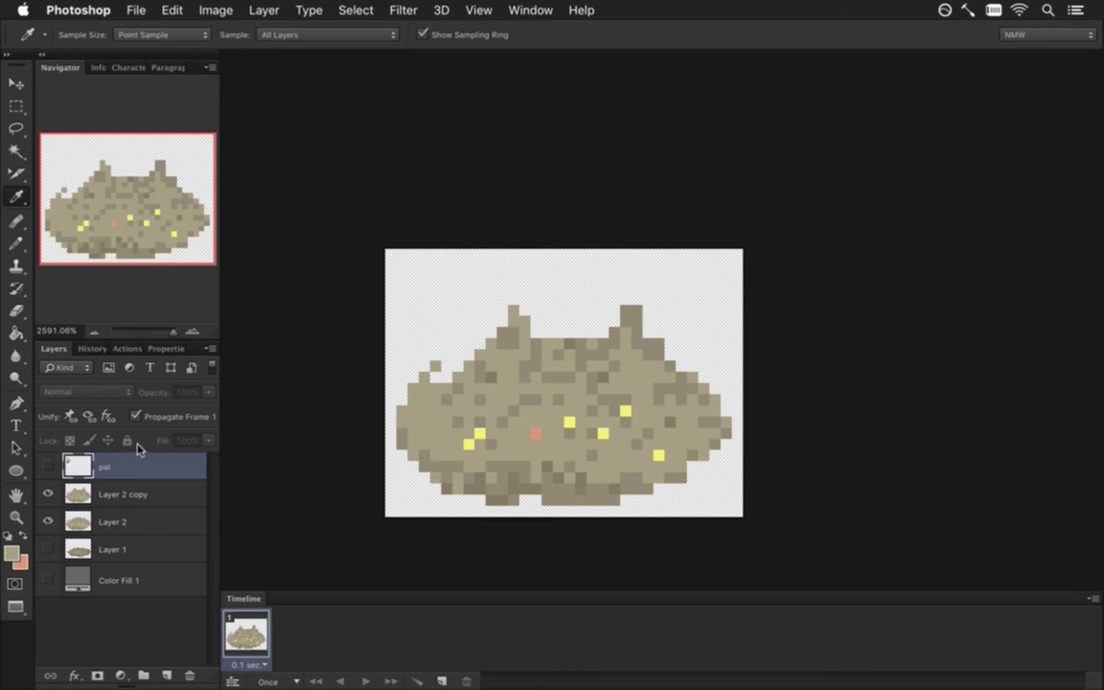
{"action": "left_click", "coordinate": [129, 542]}
{"action": "left_click", "coordinate": [137, 417]}
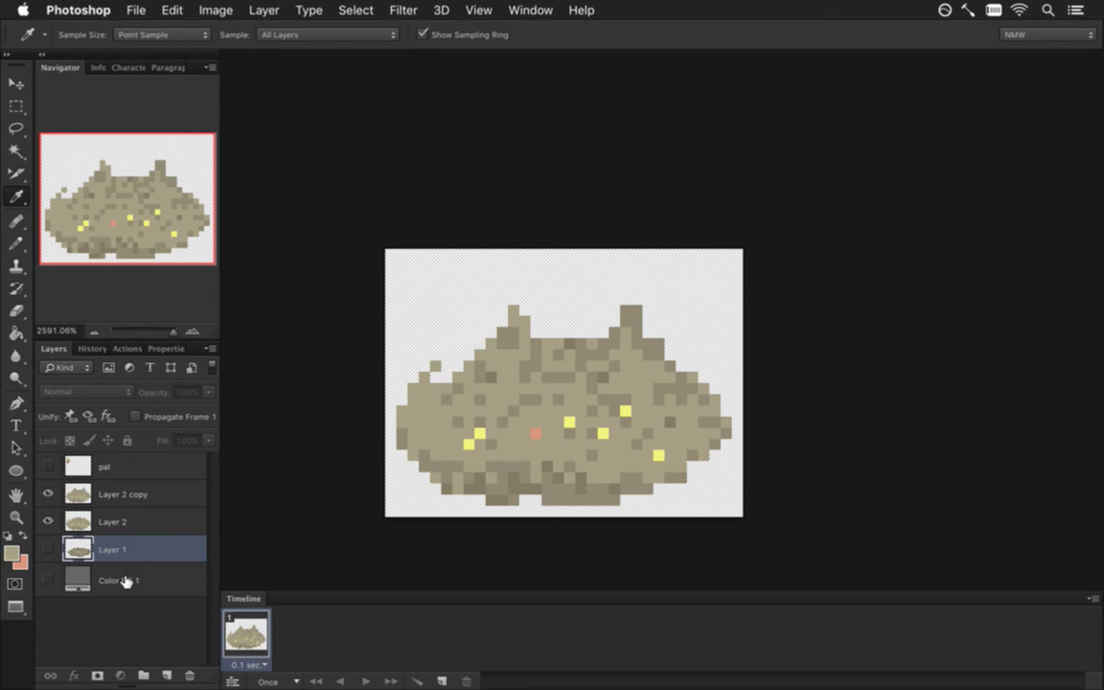
{"action": "left_click", "coordinate": [124, 579]}
{"action": "left_click", "coordinate": [127, 494]}
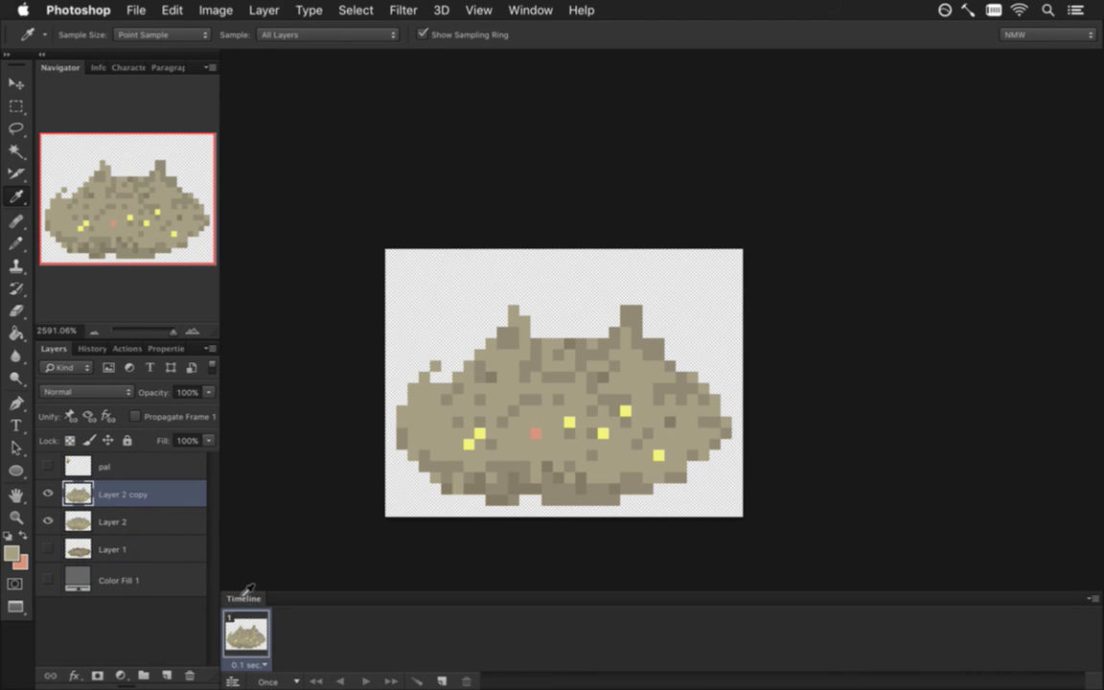
Add a second animation frame, showing only Layer 2 in frame 1 and only Layer 2 copy in frame 2
{"action": "left_click", "coordinate": [441, 678]}
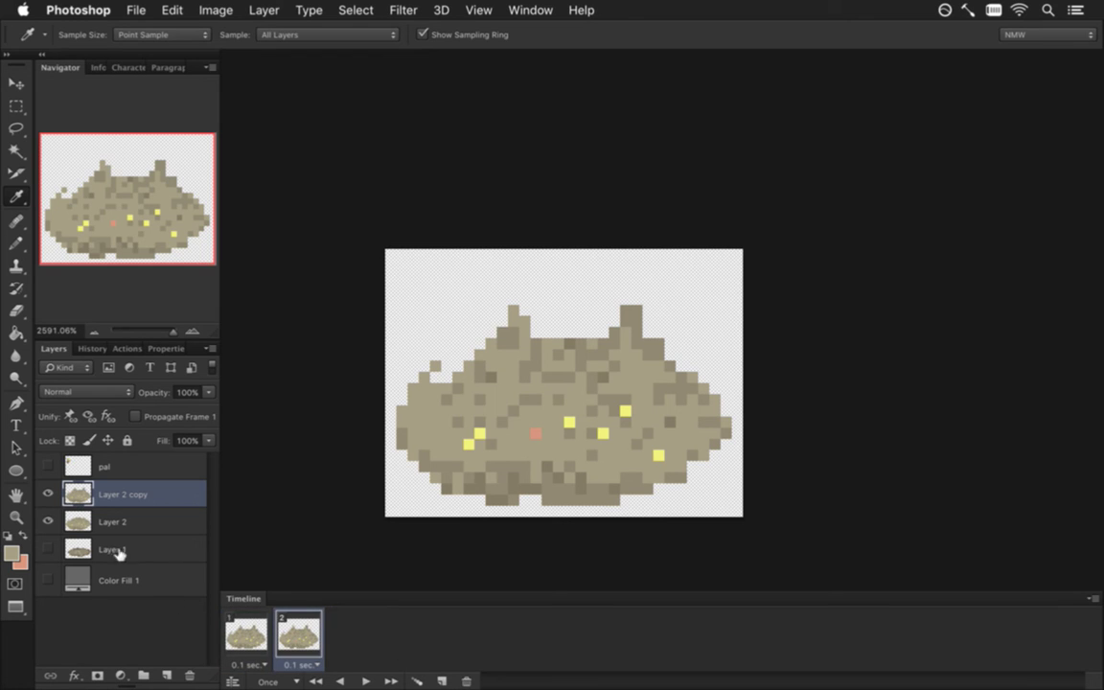
{"action": "left_click", "coordinate": [246, 632]}
{"action": "left_click", "coordinate": [48, 494]}
{"action": "left_click", "coordinate": [299, 632]}
{"action": "left_click", "coordinate": [246, 632]}
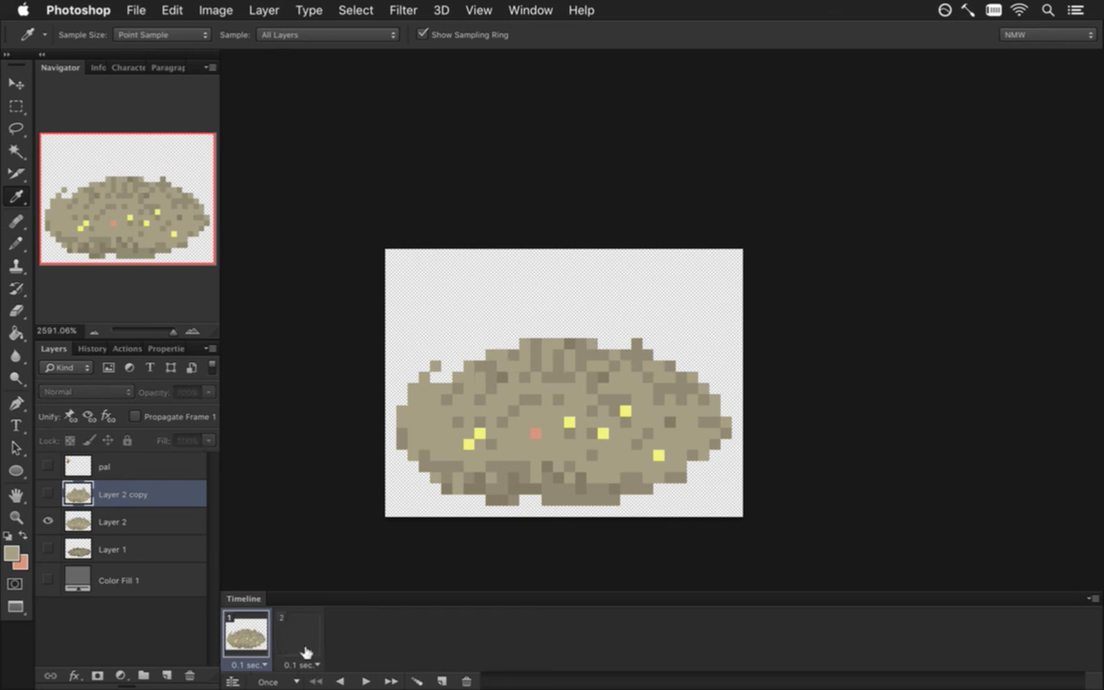
Set the animation to loop forever, play it back and stop it
{"action": "left_click", "coordinate": [361, 681]}
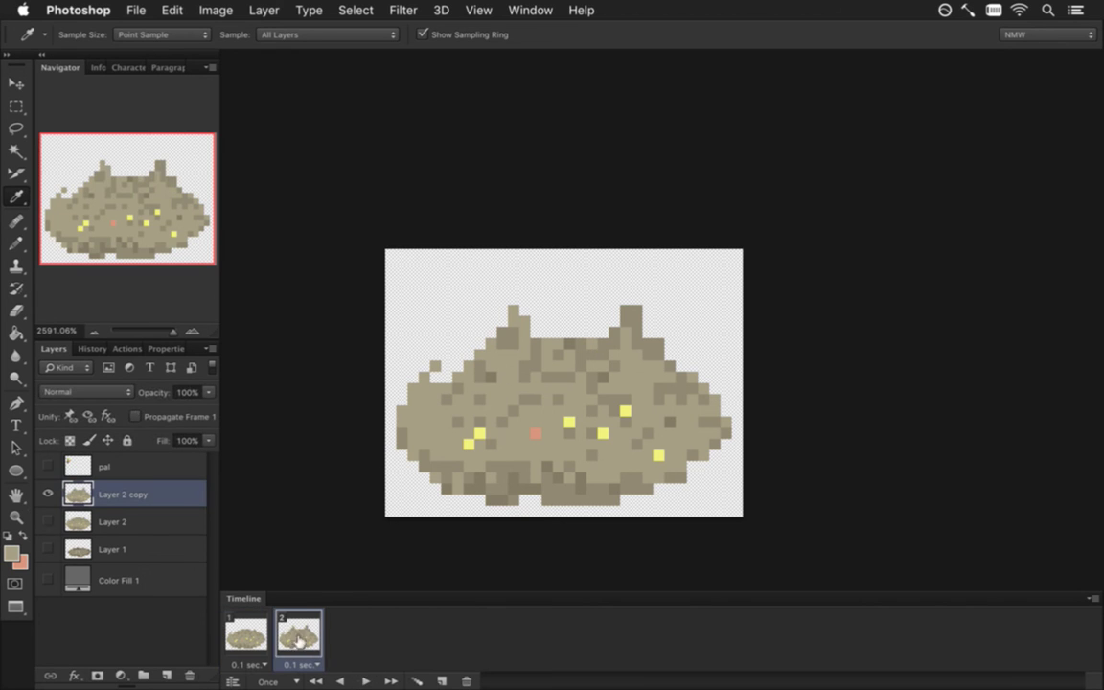
{"action": "left_click", "coordinate": [278, 682]}
{"action": "left_click", "coordinate": [278, 635]}
{"action": "left_click", "coordinate": [365, 680]}
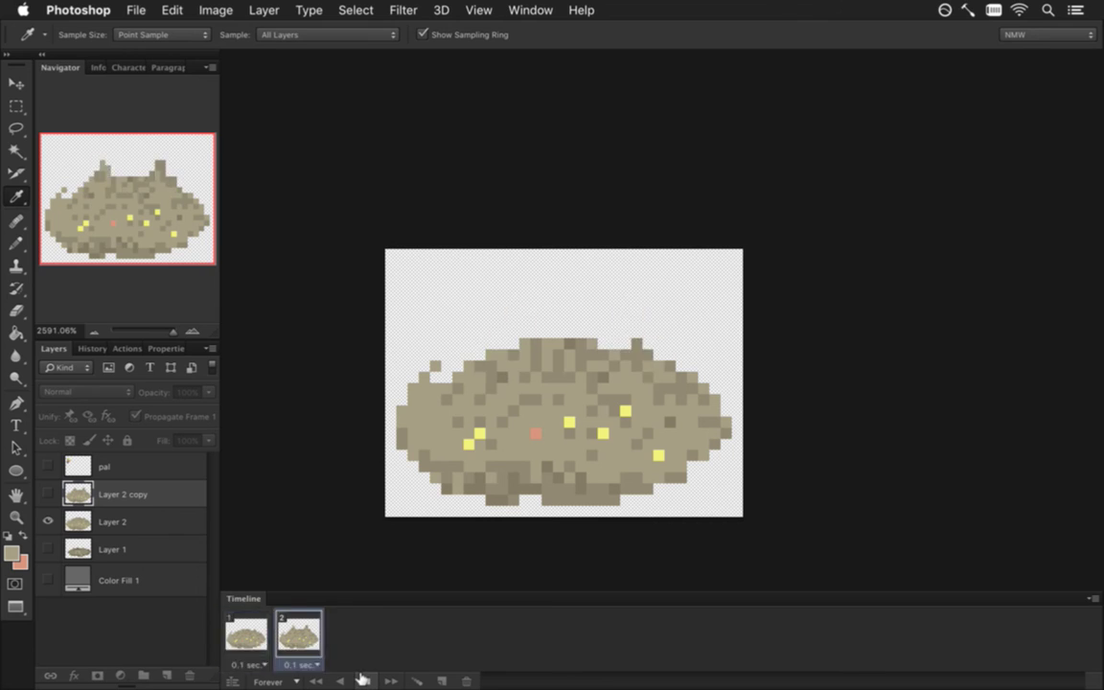
{"action": "left_click", "coordinate": [362, 682]}
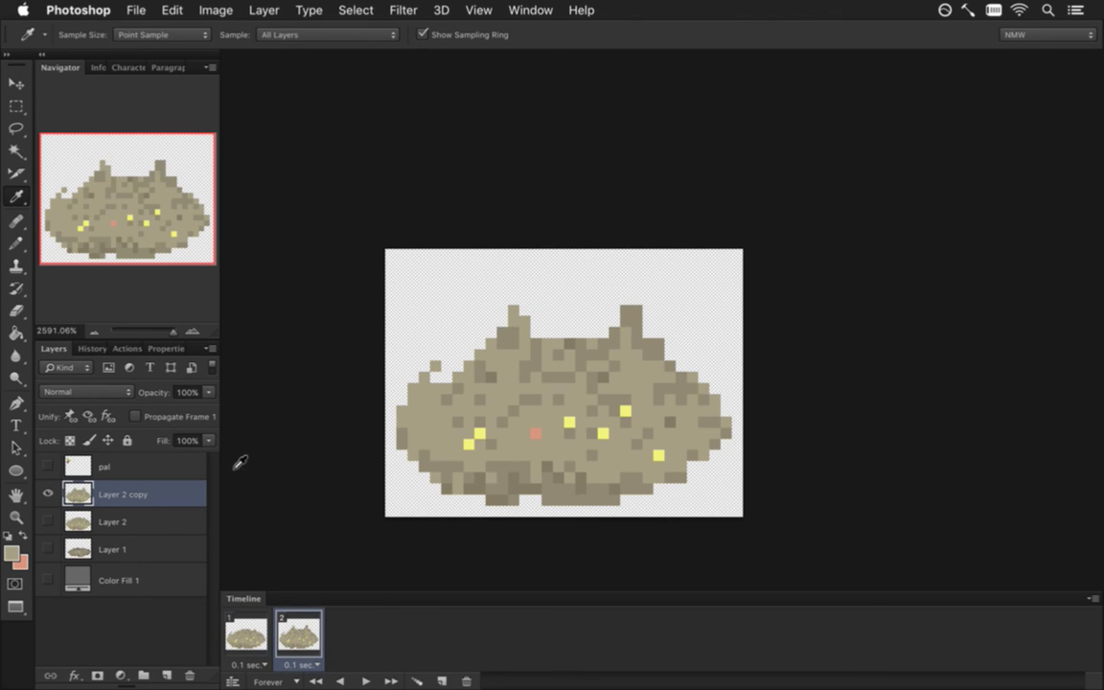
Render all frames as a PNG image sequence named SandBurst.png, sized 32 x 24 at 10 fps
{"action": "key", "text": "super+alt+shift+r"}
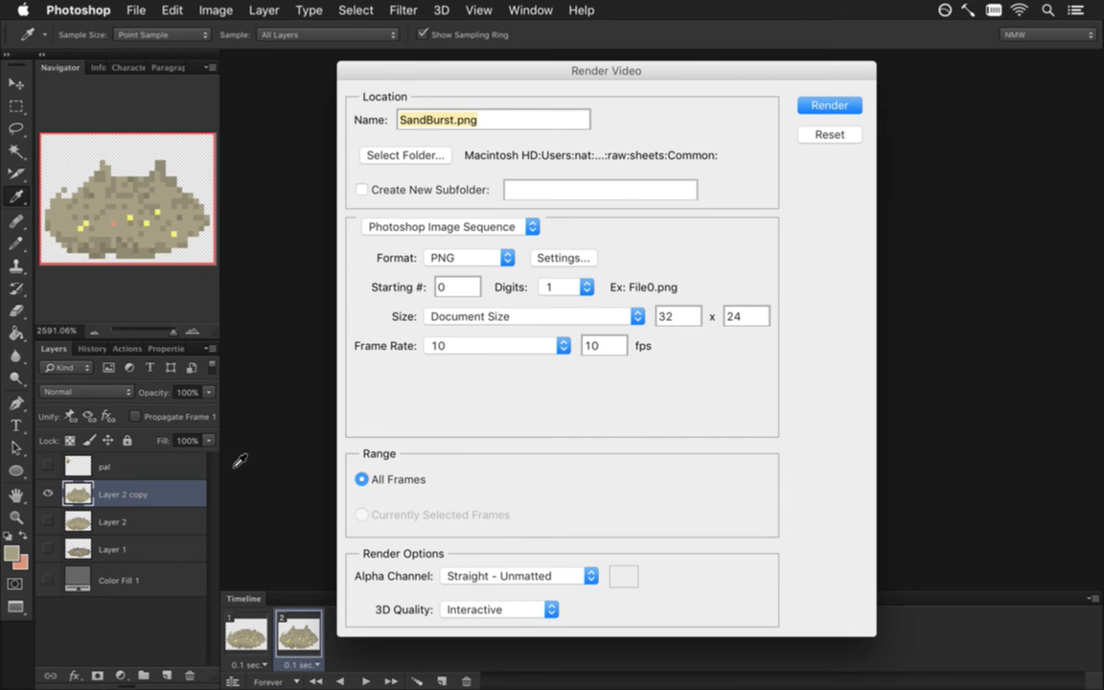
{"action": "key", "text": "Return"}
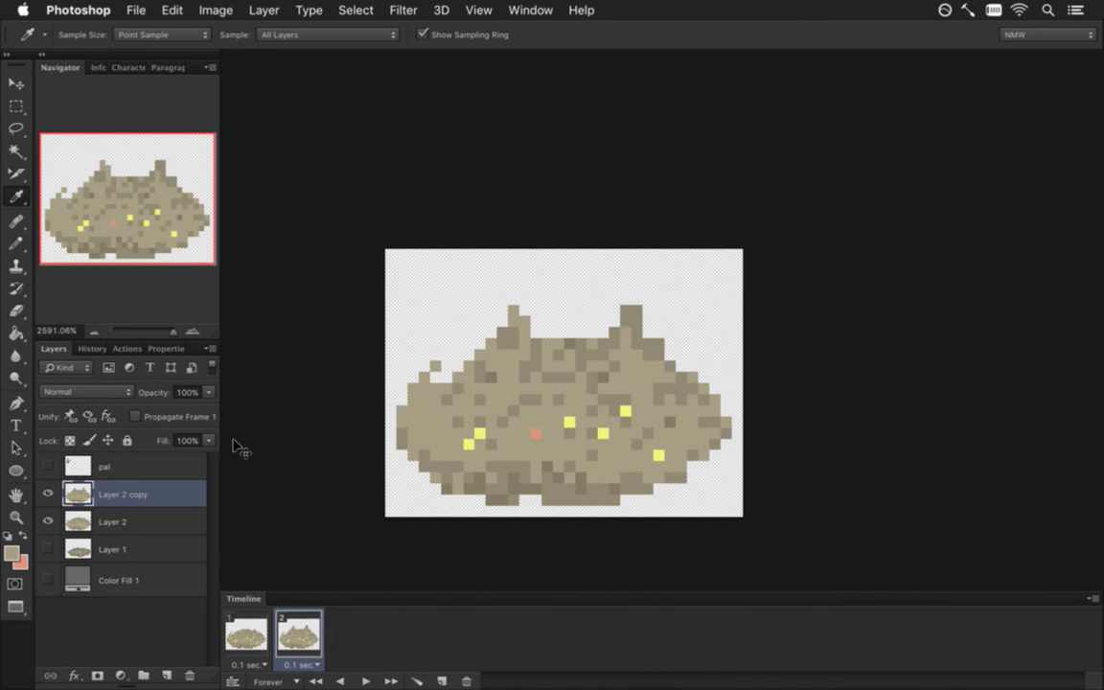
{"action": "key", "text": "super+Tab"}
{"action": "key", "text": "super+Tab"}
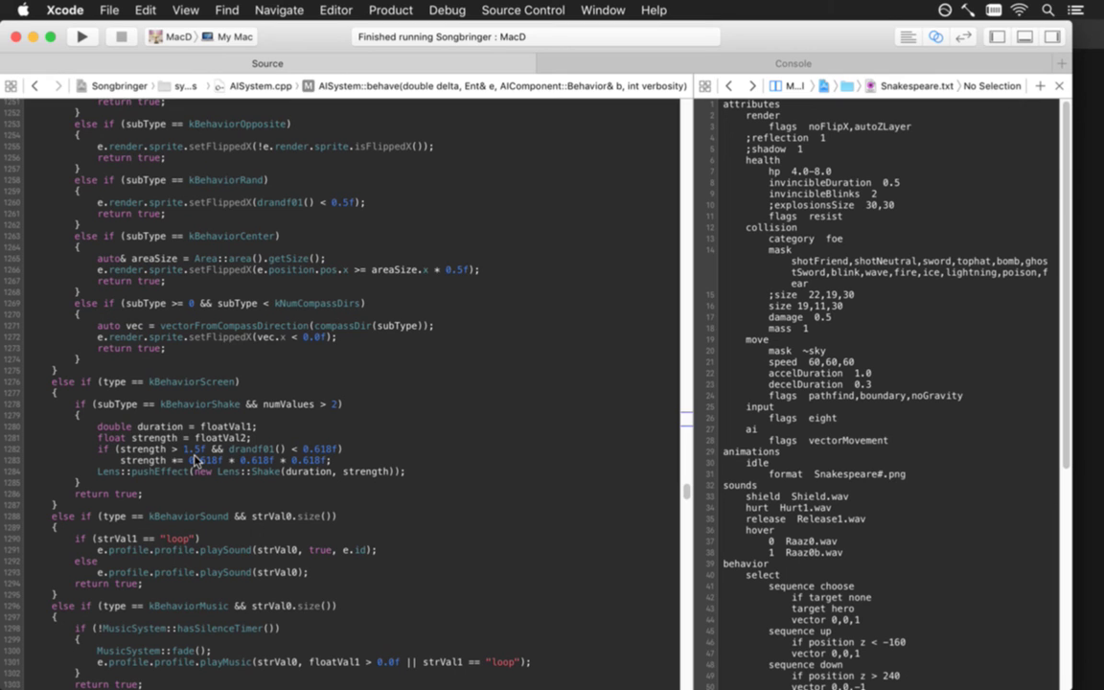
{"action": "key", "text": "super+Tab"}
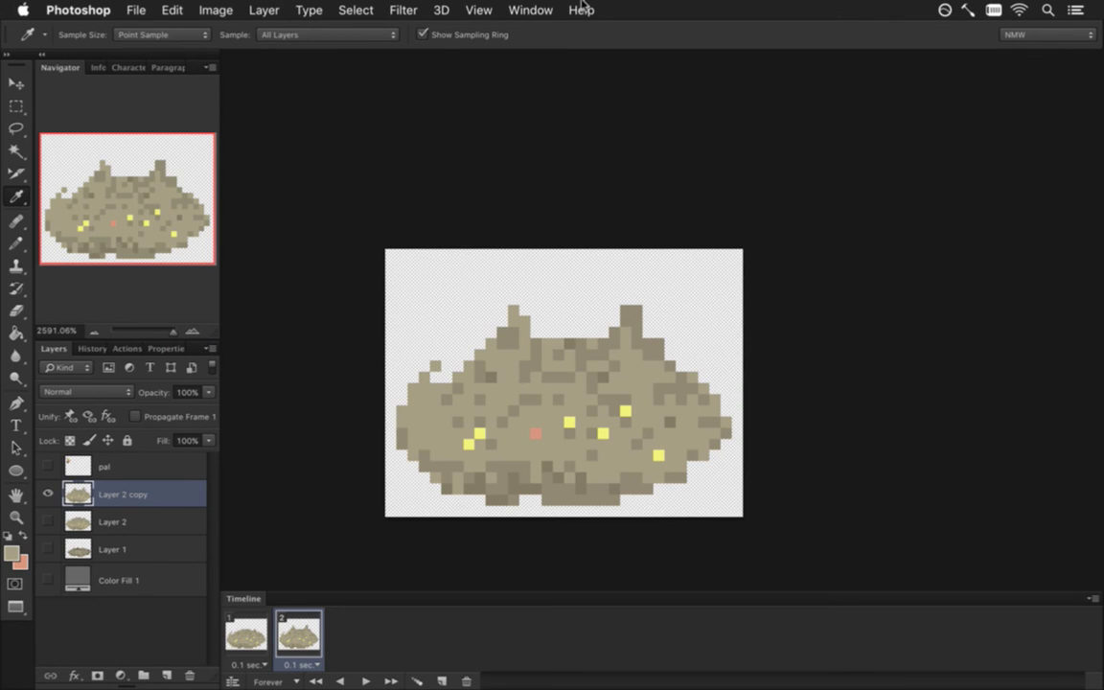
Switch to the AcidBossUp.psd document and inspect the worm's armored head and body up close
{"action": "left_click", "coordinate": [526, 10]}
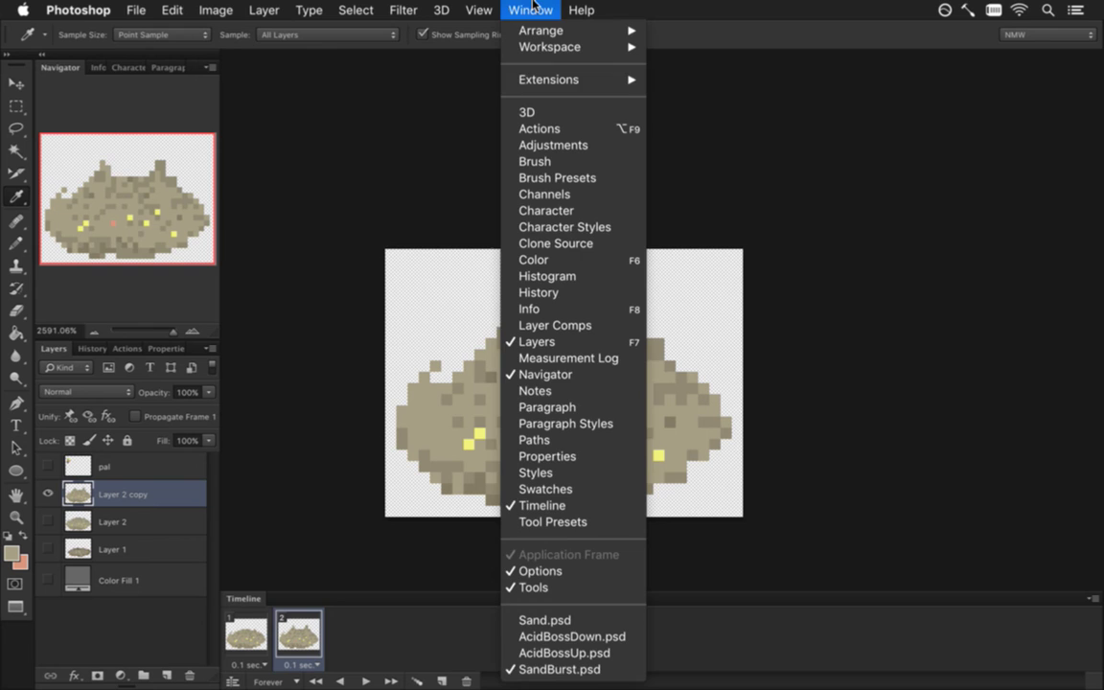
{"action": "left_click", "coordinate": [562, 653]}
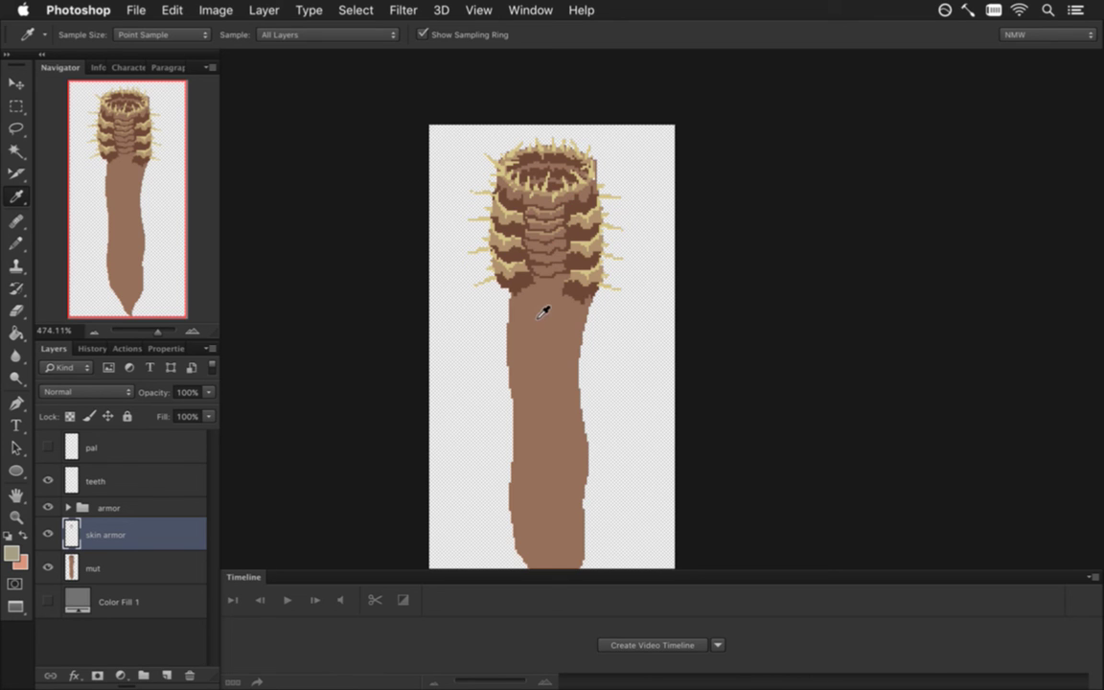
{"action": "left_click_drag", "start_coordinate": [528, 305], "coordinate": [543, 304]}
{"action": "scroll", "coordinate": [559, 305], "scroll_direction": "up", "scroll_amount": 3}
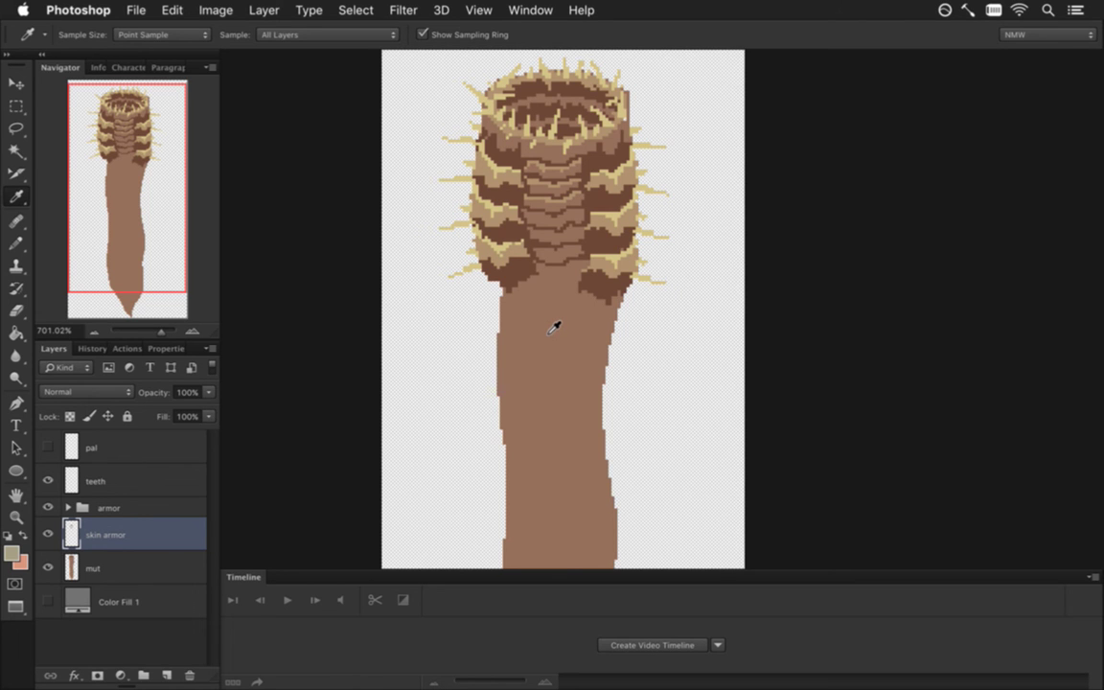
Switch to Terminal and clear its output
{"action": "key", "text": "super+Tab"}
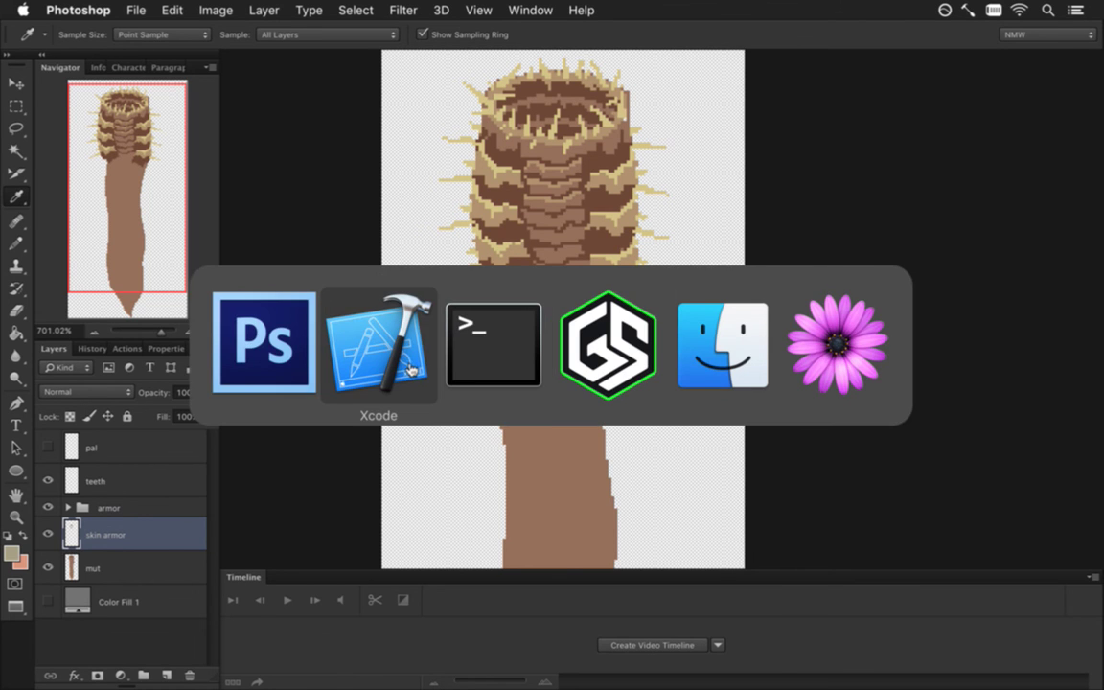
{"action": "left_click", "coordinate": [410, 370]}
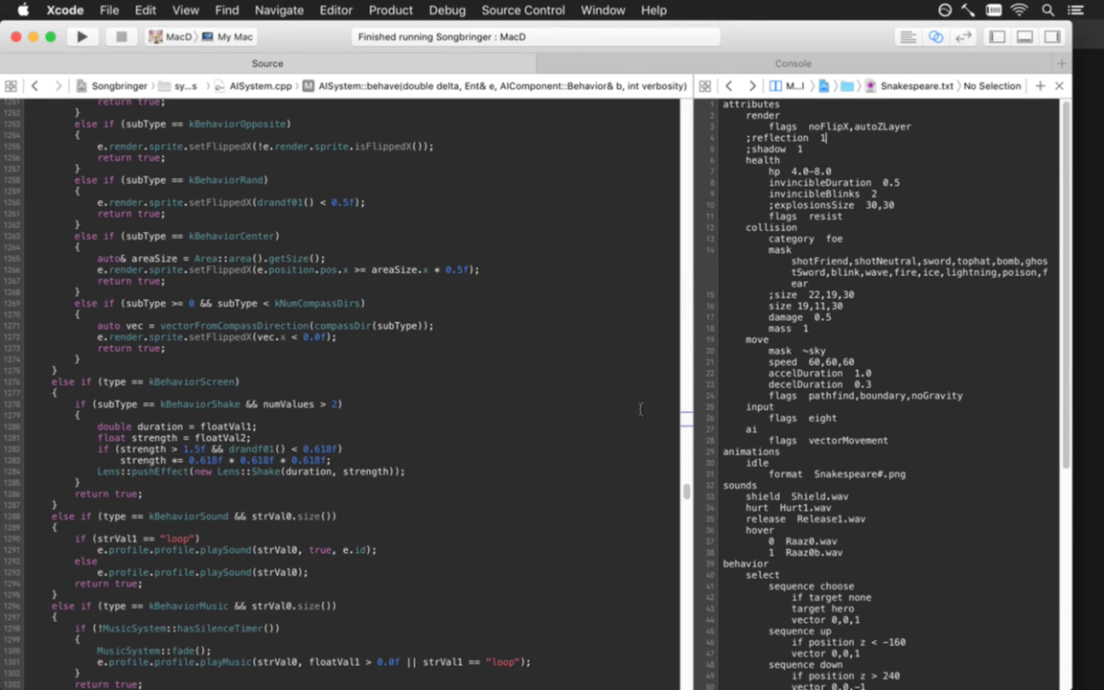
{"action": "key", "text": "super+Tab"}
{"action": "left_click", "coordinate": [525, 370]}
{"action": "type", "text": "clear"}
{"action": "key", "text": "Return"}
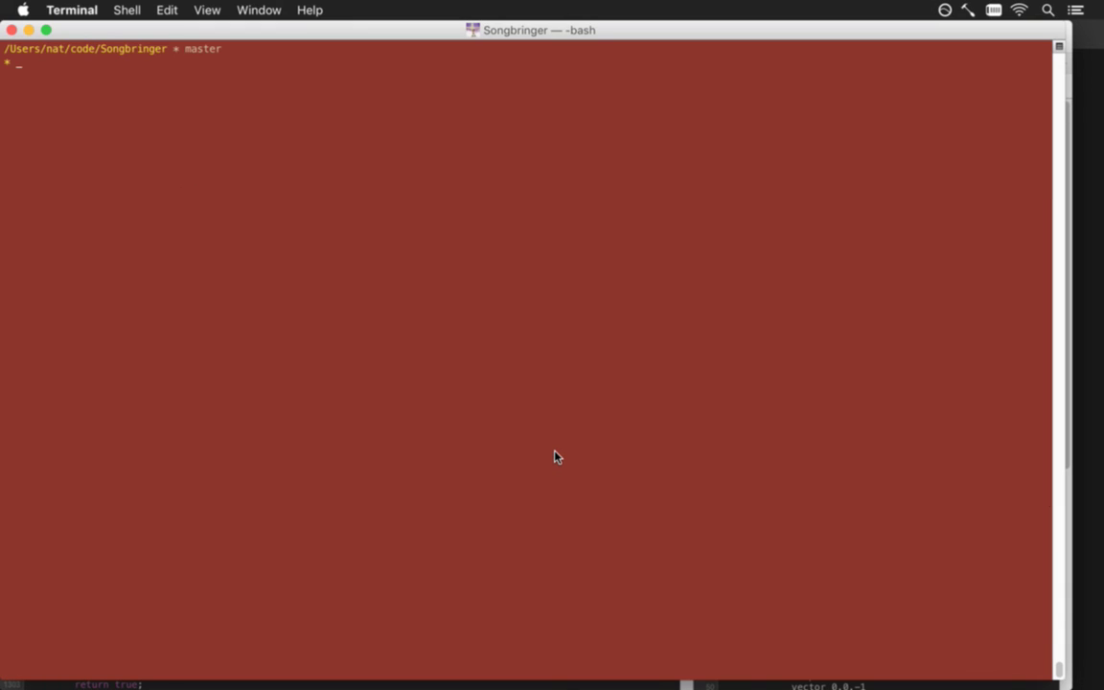
Change to the data/neutrals/ directory and list its files
{"action": "type", "text": "cd data/"}
{"action": "type", "text": "ne"}
{"action": "key", "text": "Tab"}
{"action": "key", "text": "Return"}
{"action": "type", "text": "ls"}
{"action": "key", "text": "Return"}
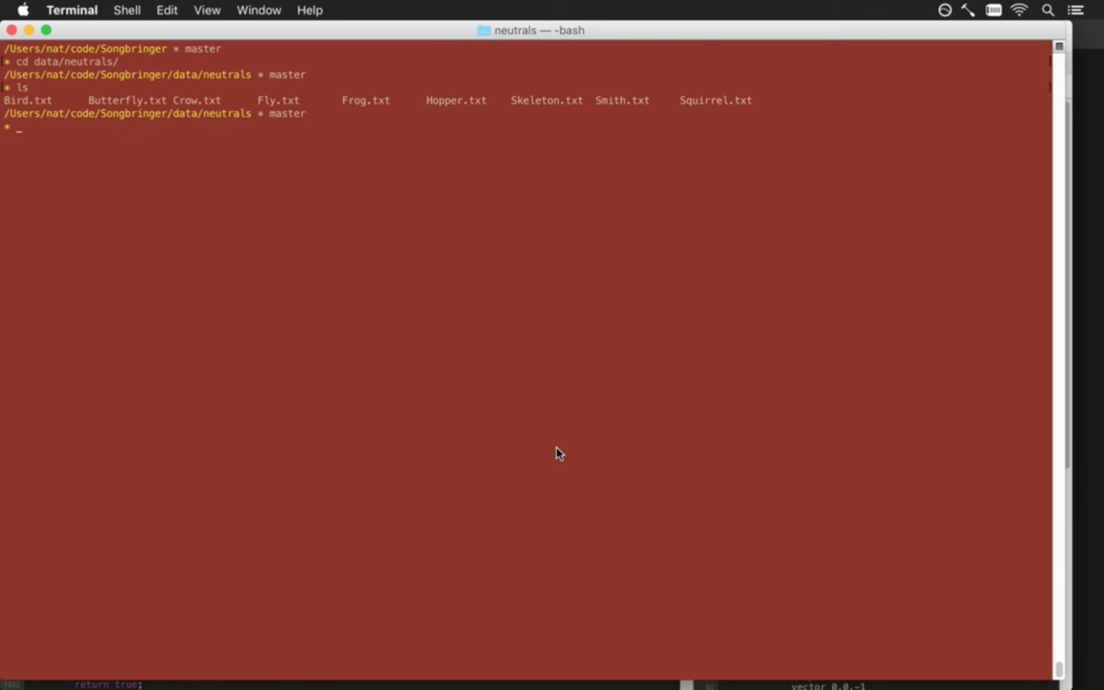
Switch to Xcode, search the project for "butterfly" and open the createAI("Butterfly", -1, -1) match in Area.cpp
{"action": "key", "text": "super+Tab"}
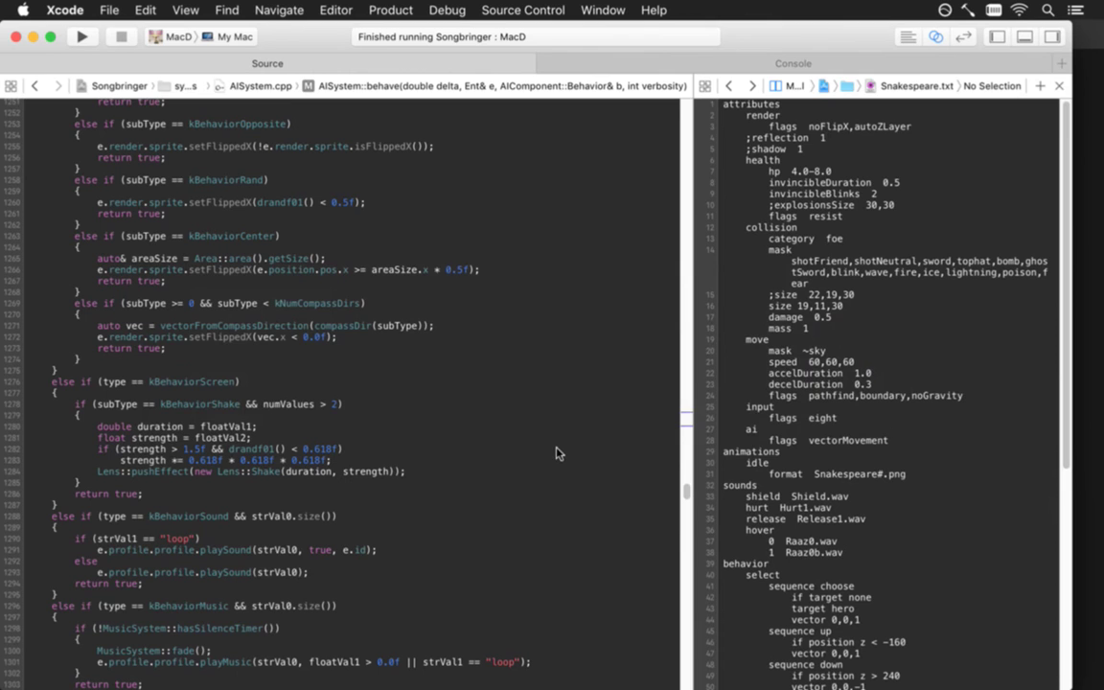
{"action": "type", "text": "butterfly"}
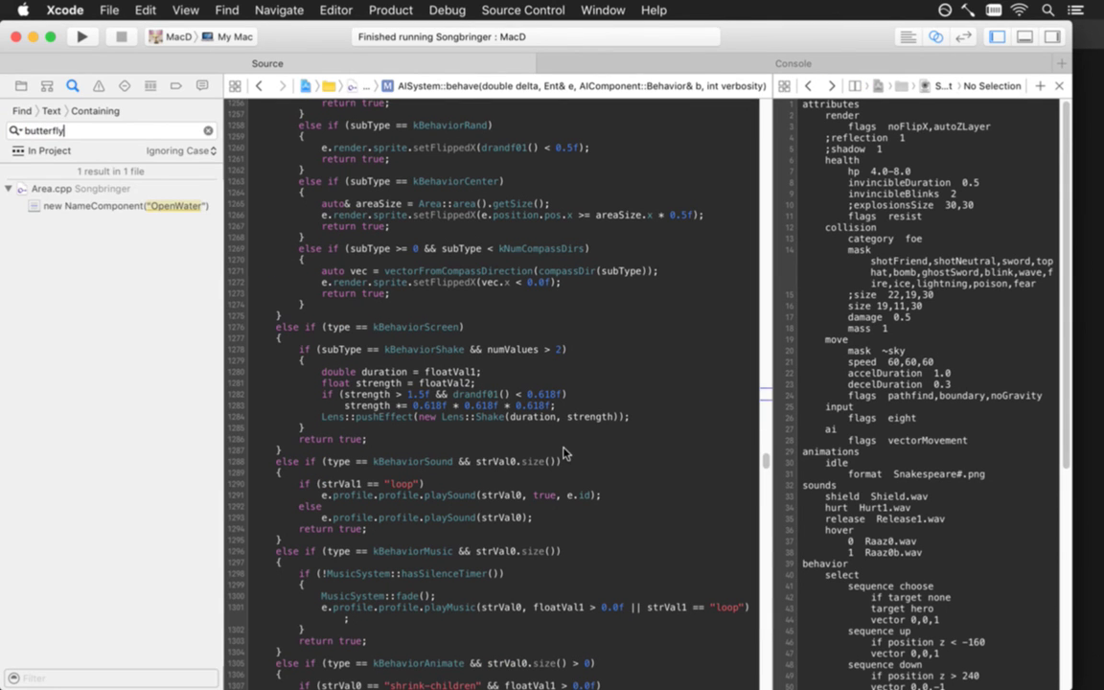
{"action": "key", "text": "Return"}
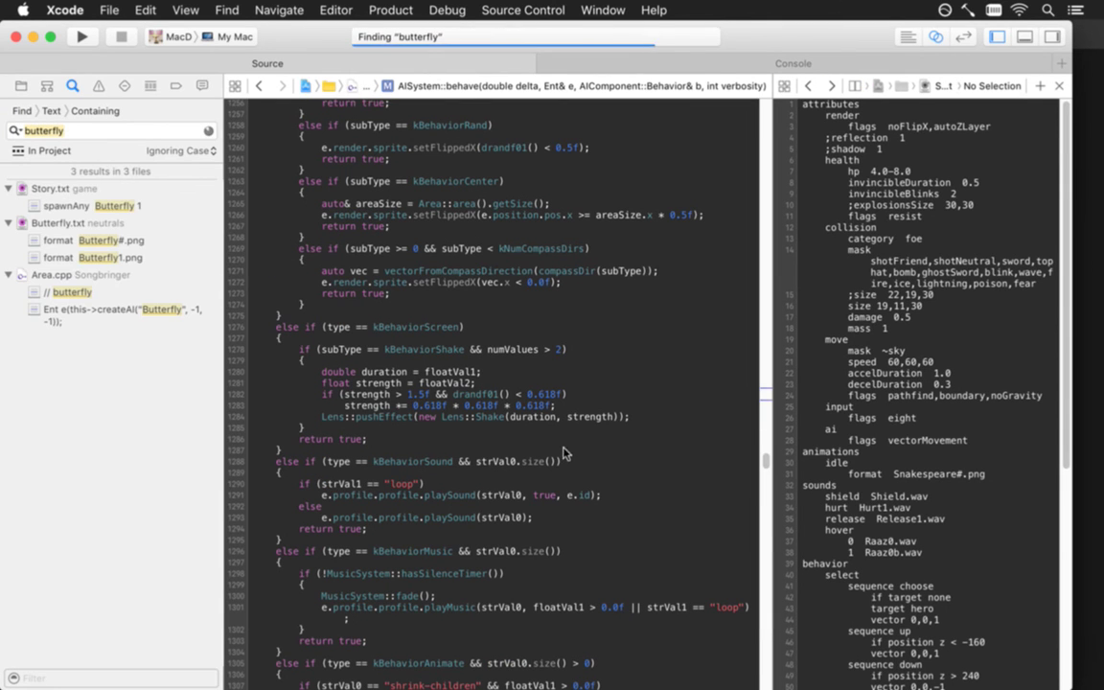
{"action": "left_click", "coordinate": [149, 324]}
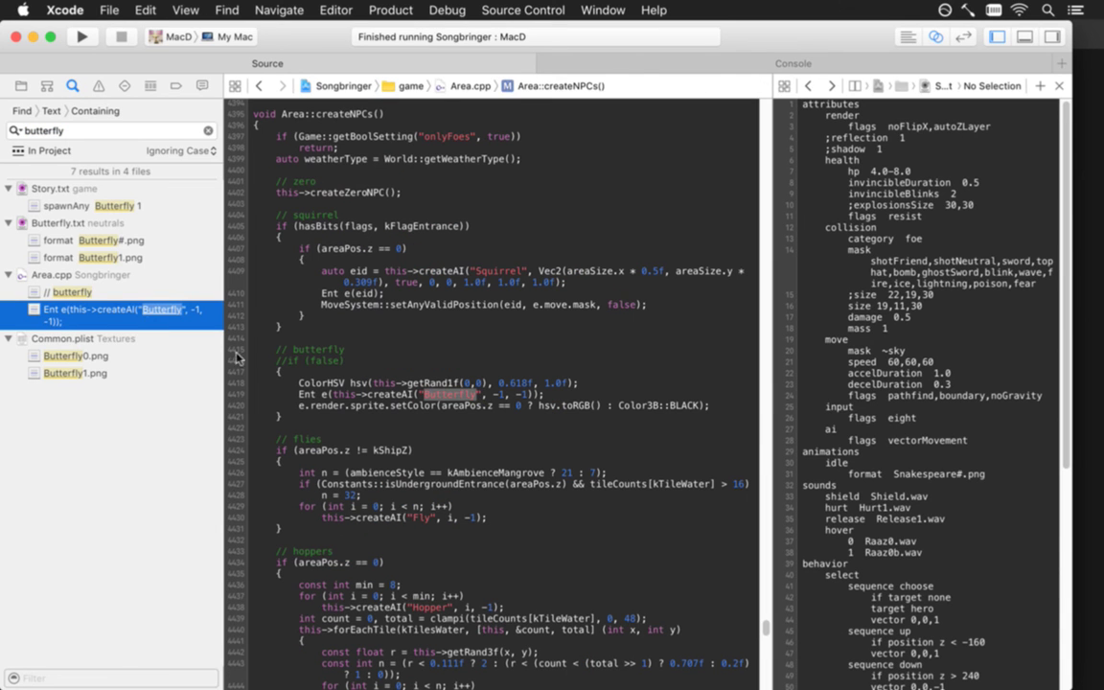
Look up the definition of createAI and return to the butterfly code in Area::createNPCs()
{"action": "left_click", "coordinate": [391, 399], "text": "super"}
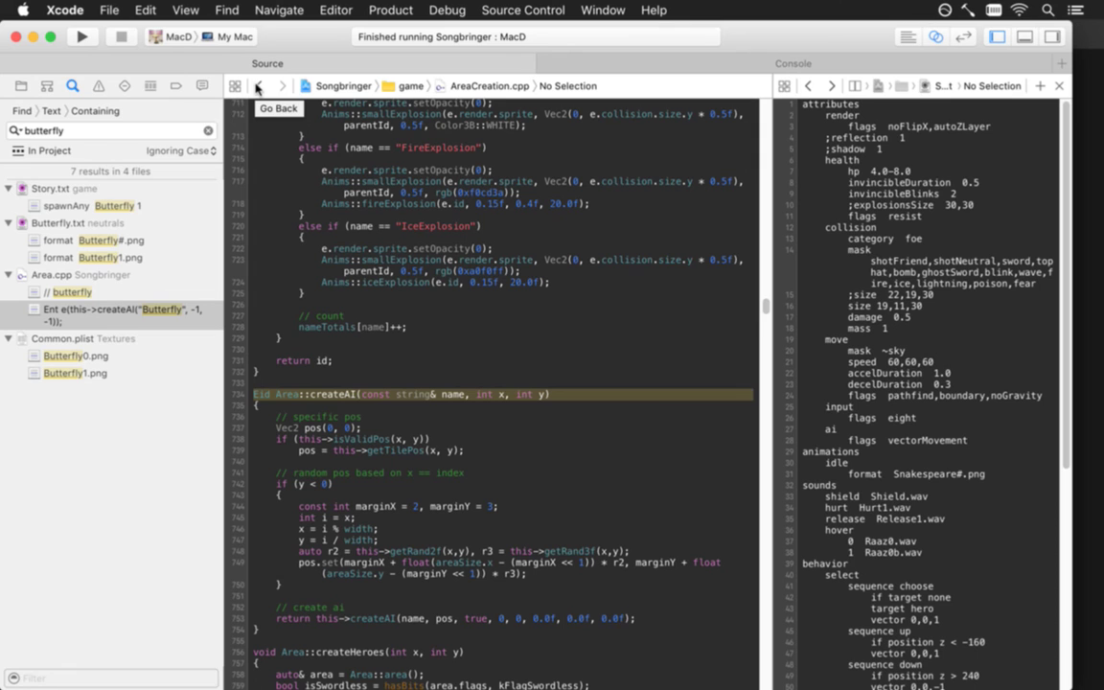
{"action": "left_click", "coordinate": [257, 87]}
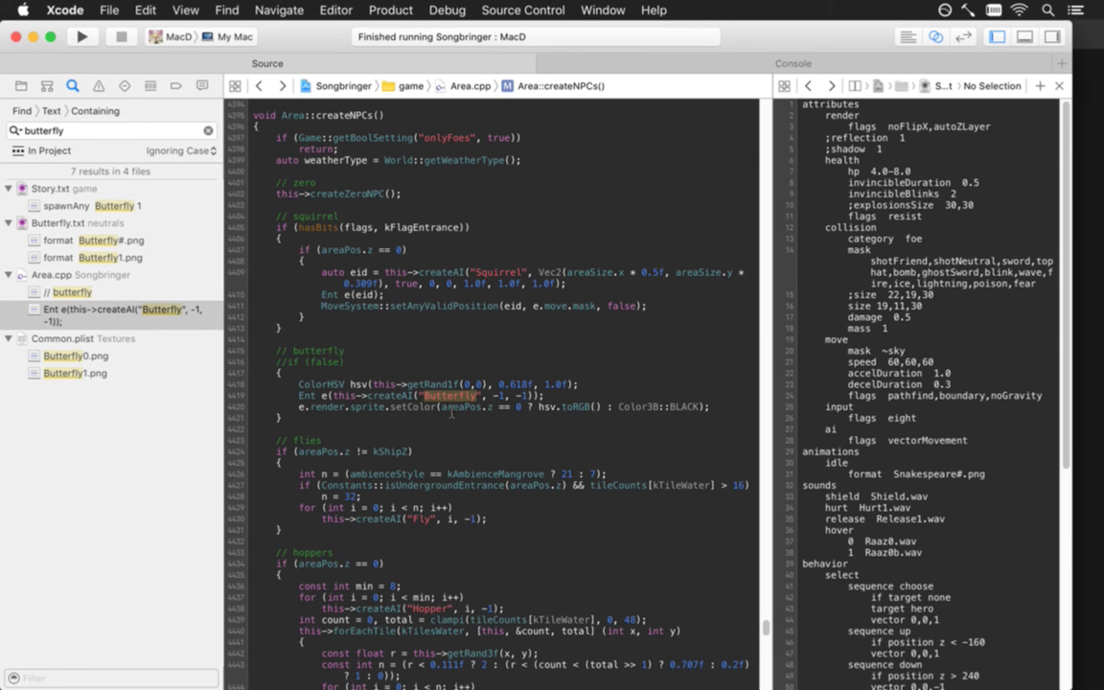
{"action": "left_click", "coordinate": [407, 340]}
Go back from Snakespeare.txt to Saves.txt in the second editor
{"action": "left_click", "coordinate": [986, 218]}
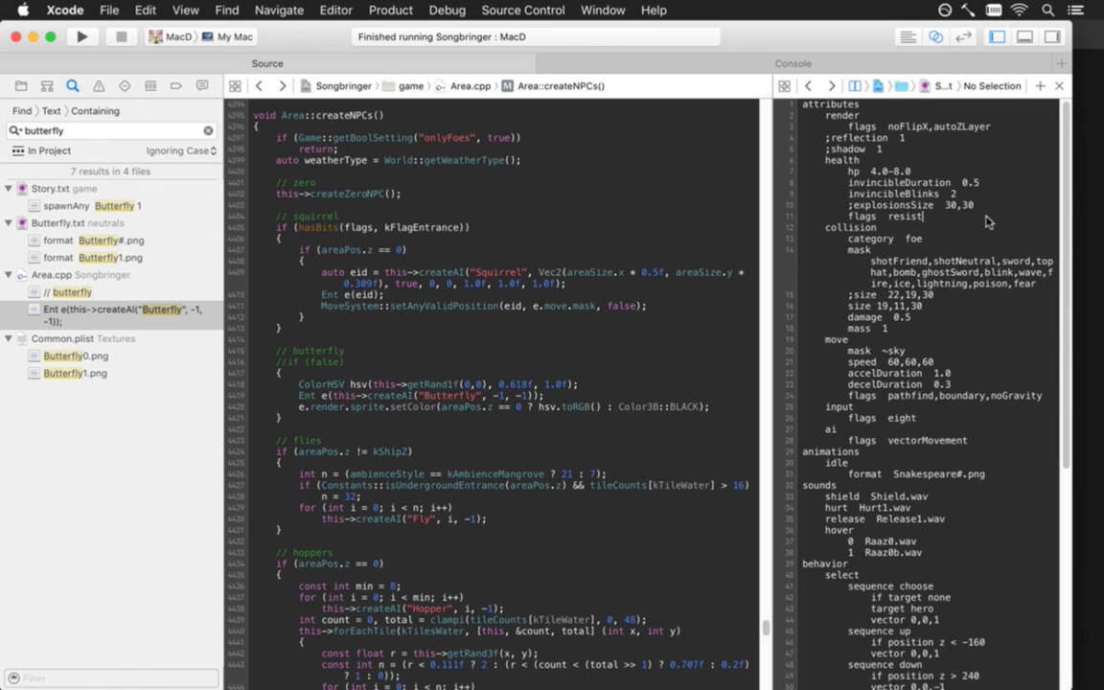
{"action": "key", "text": "ctrl+super+Left"}
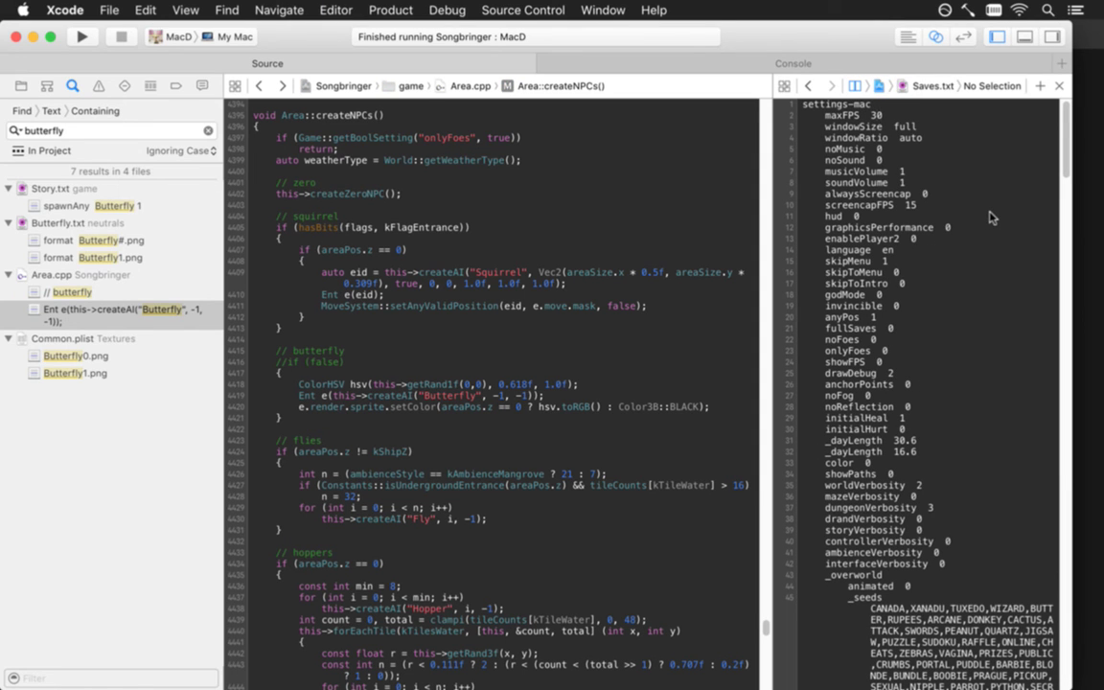
Bring Snakespeare.txt back in the second editor and look over the code around Area::createNPCs() in Area.cpp
{"action": "key", "text": "ctrl+super+Right"}
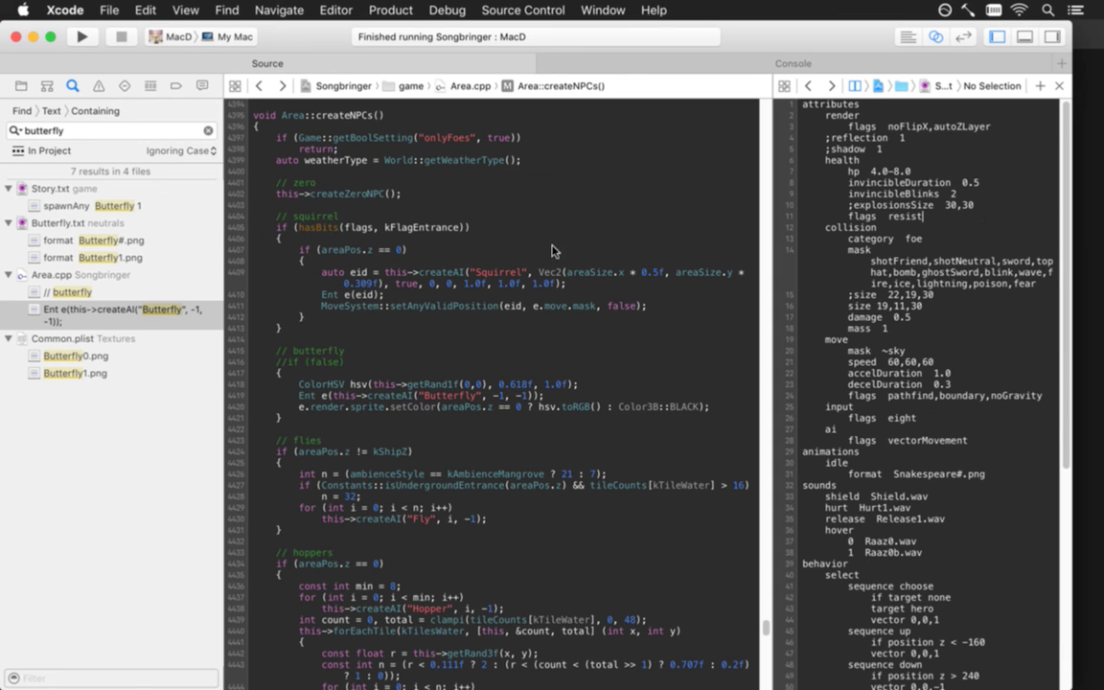
{"action": "left_click", "coordinate": [527, 189]}
{"action": "scroll", "coordinate": [527, 189], "scroll_direction": "down", "scroll_amount": 10}
{"action": "scroll", "coordinate": [527, 189], "scroll_direction": "up", "scroll_amount": 15}
{"action": "scroll", "coordinate": [527, 189], "scroll_direction": "down", "scroll_amount": 10}
{"action": "scroll", "coordinate": [527, 189], "scroll_direction": "up", "scroll_amount": 10}
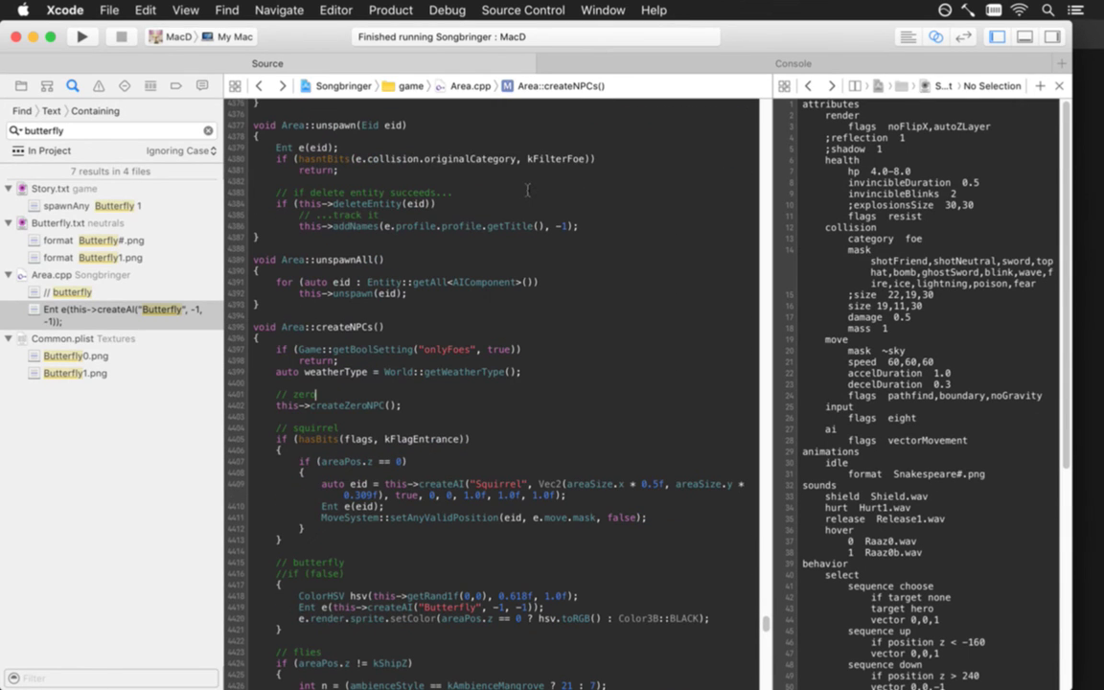
Return the main editor to AISystem.cpp with the navigator hidden, and switch to Terminal
{"action": "left_click", "coordinate": [260, 86]}
{"action": "key", "text": "super+0"}
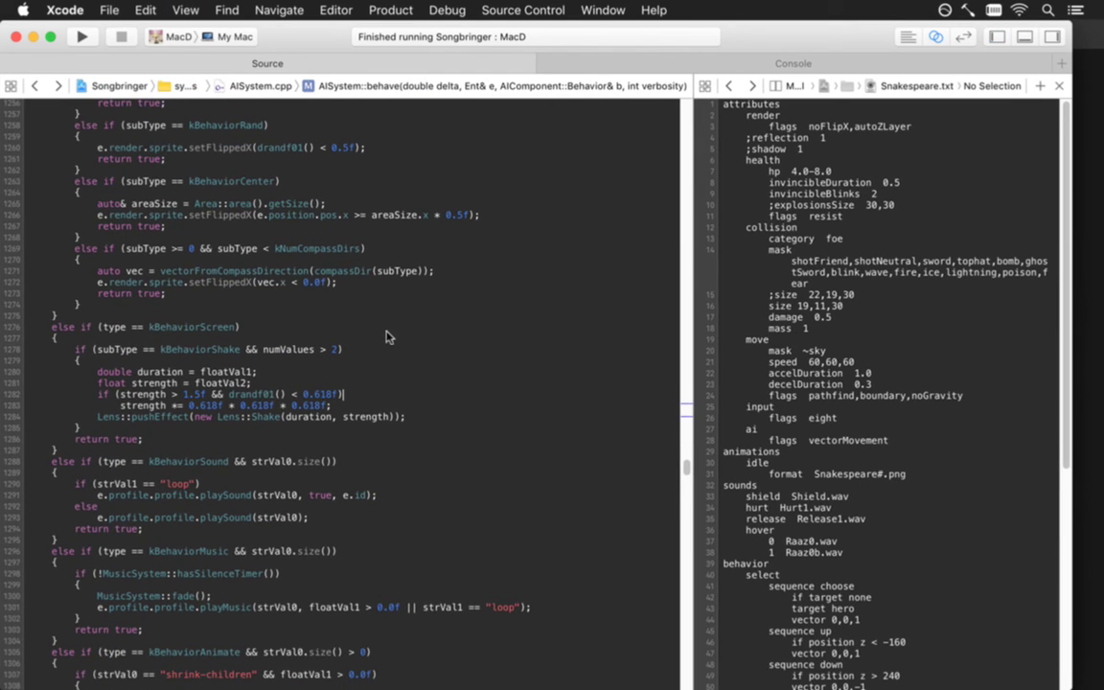
{"action": "key", "text": "super+Tab"}
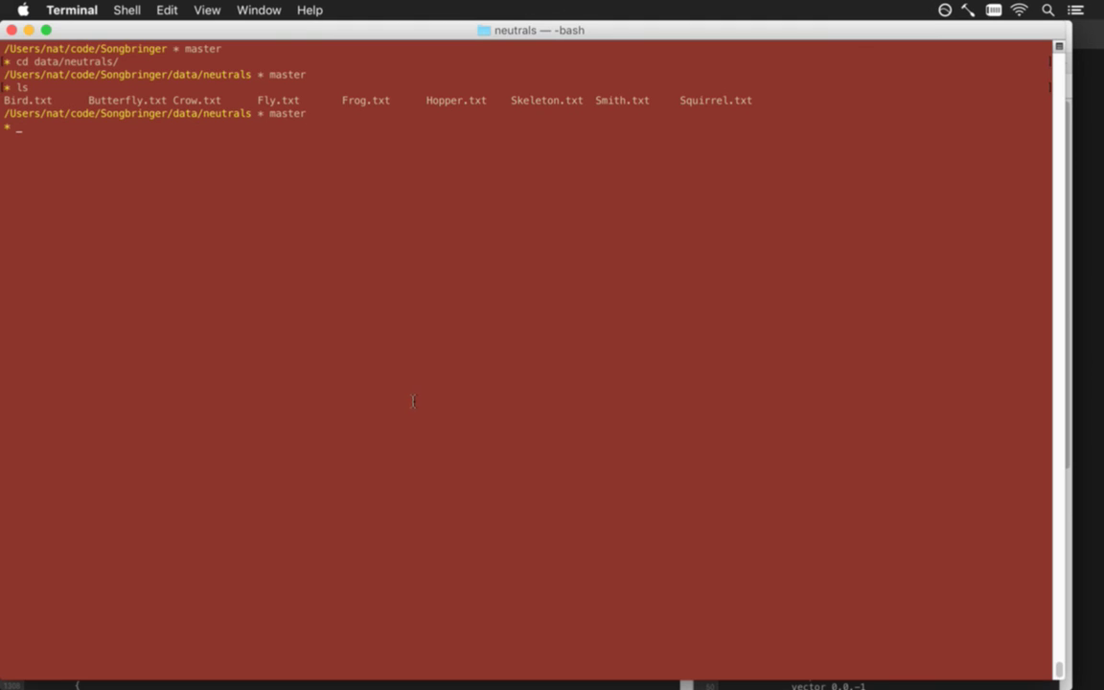
{"action": "type", "text": "cp Fly"}
{"action": "key", "text": "Tab"}
{"action": "type", "text": "../"}
{"action": "key", "text": "BackSpace"}
{"action": "key", "text": "BackSpace"}
{"action": "key", "text": "BackSpace"}
{"action": "key", "text": "BackSpace"}
{"action": "key", "text": "BackSpace"}
{"action": "key", "text": "BackSpace"}
{"action": "key", "text": "BackSpace"}
{"action": "key", "text": "BackSpace"}
{"action": "key", "text": "BackSpace"}
{"action": "key", "text": "BackSpace"}
{"action": "key", "text": "BackSpace"}
{"action": "key", "text": "BackSpace"}
{"action": "key", "text": "BackSpace"}
{"action": "key", "text": "BackSpace"}
Change to the ../weapons/ directory and copy Icewhorl.txt to a new file named SandBurst.txt
{"action": "type", "text": "cd ../weapons/"}
{"action": "key", "text": "Return"}
{"action": "type", "text": "cp "}
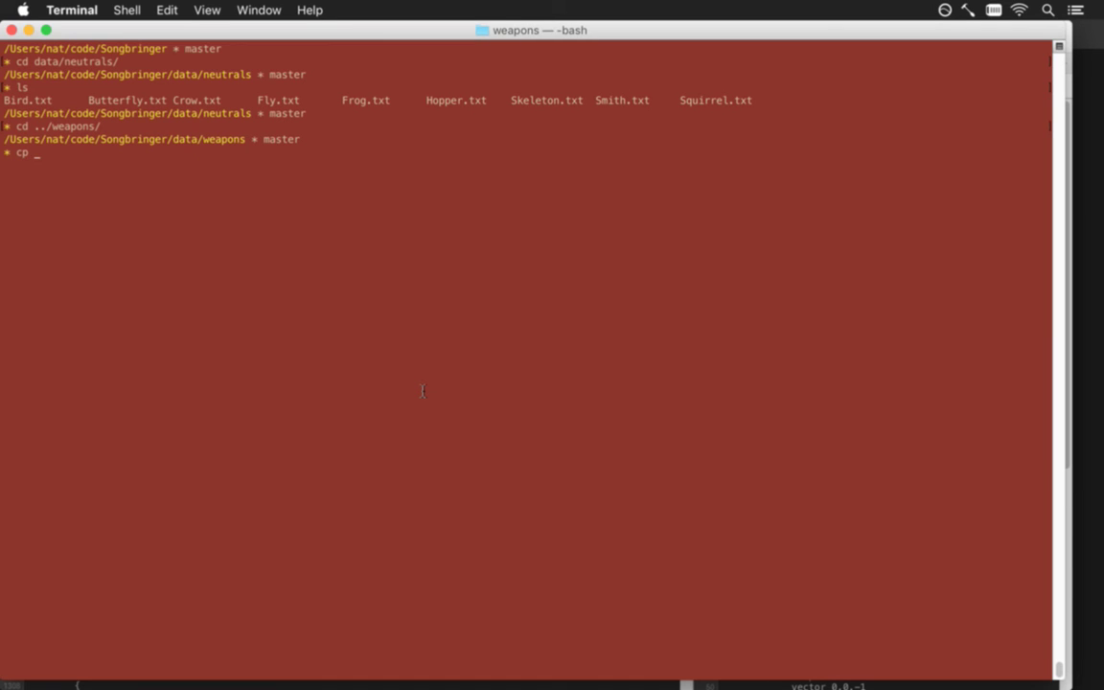
{"action": "type", "text": "Ice"}
{"action": "key", "text": "Tab"}
{"action": "key", "text": "Tab"}
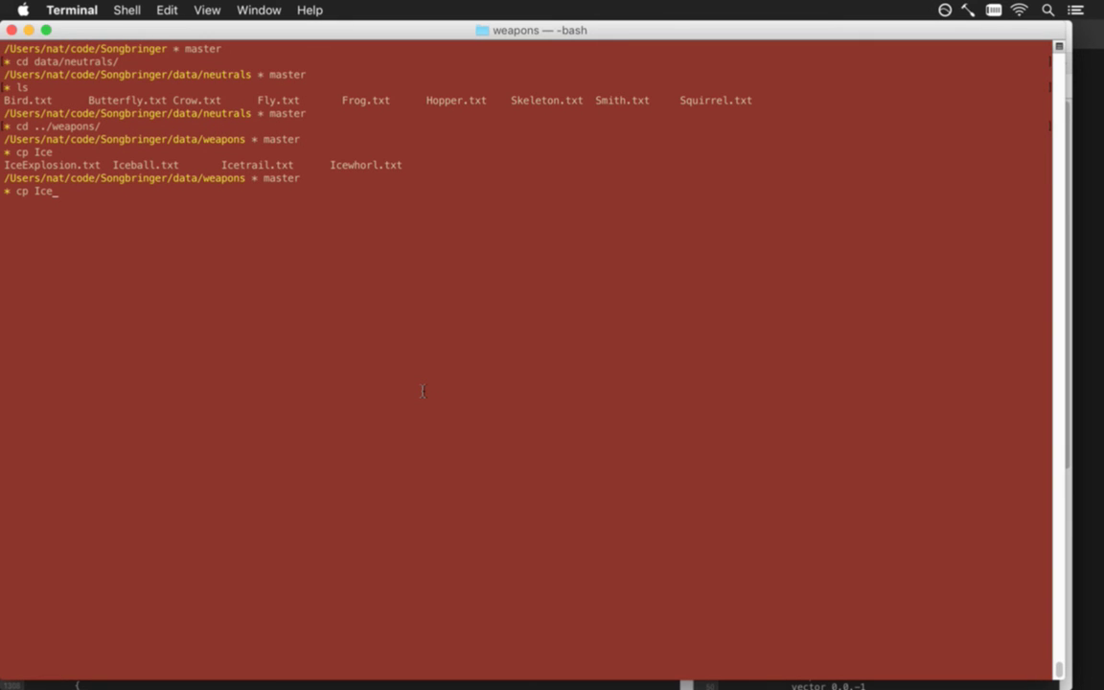
{"action": "type", "text": "w"}
{"action": "key", "text": "Tab"}
{"action": "type", "text": "SandBurst.txt"}
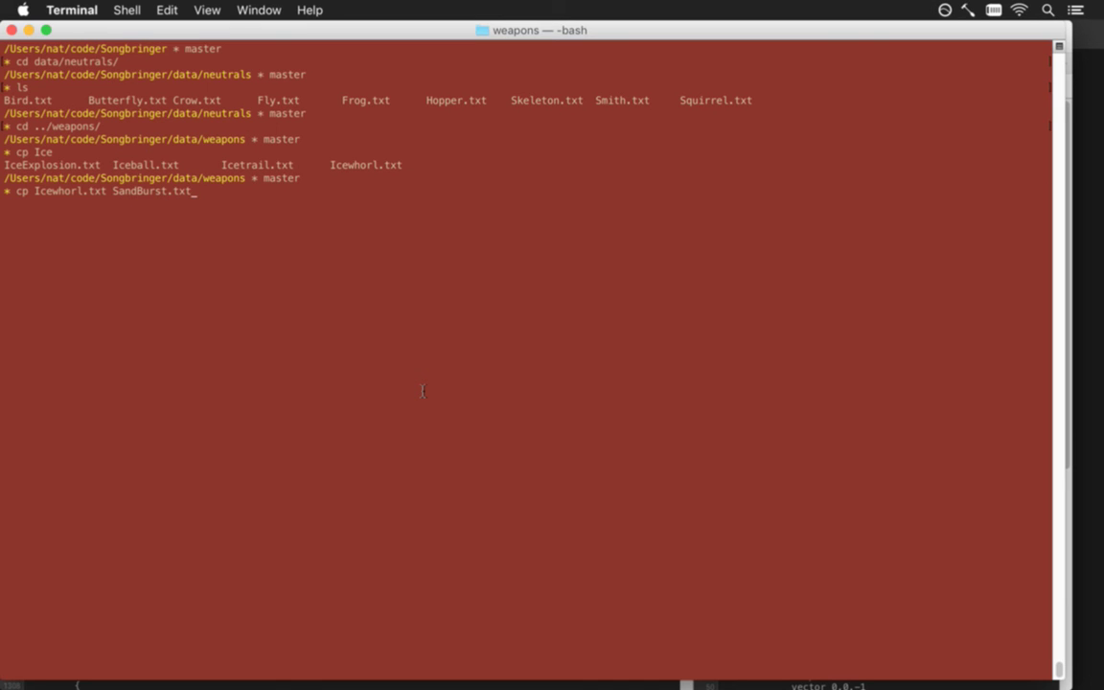
{"action": "key", "text": "Return"}
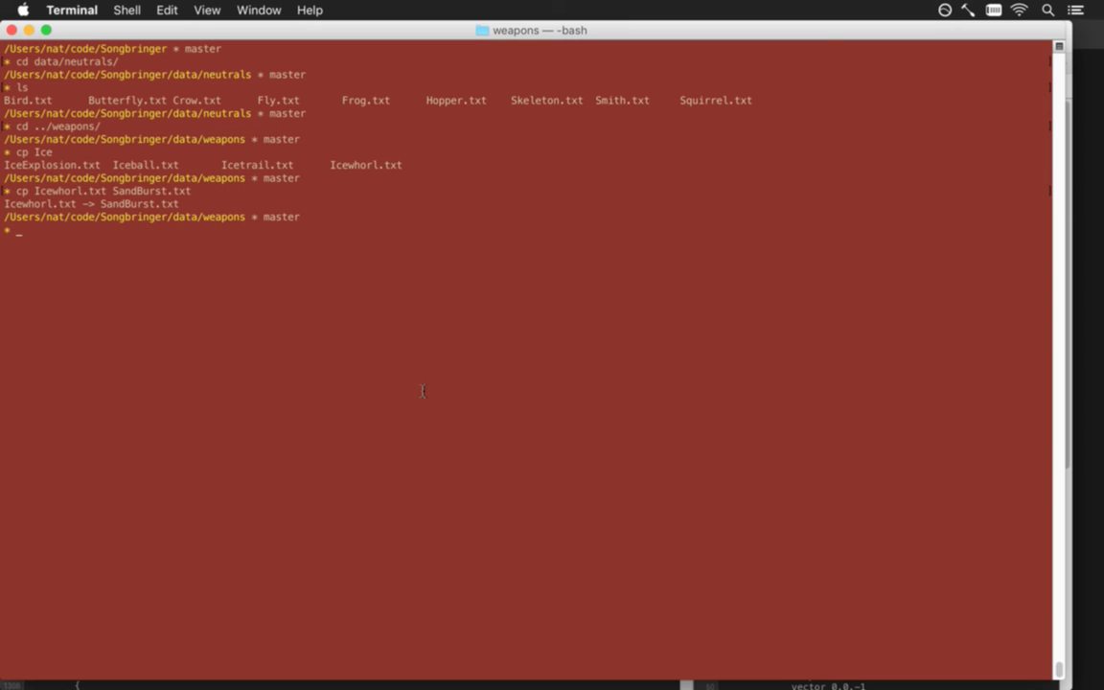
Switch to Xcode and open SandBurst.txt from the weapons data in the main editor
{"action": "key", "text": "super+Tab"}
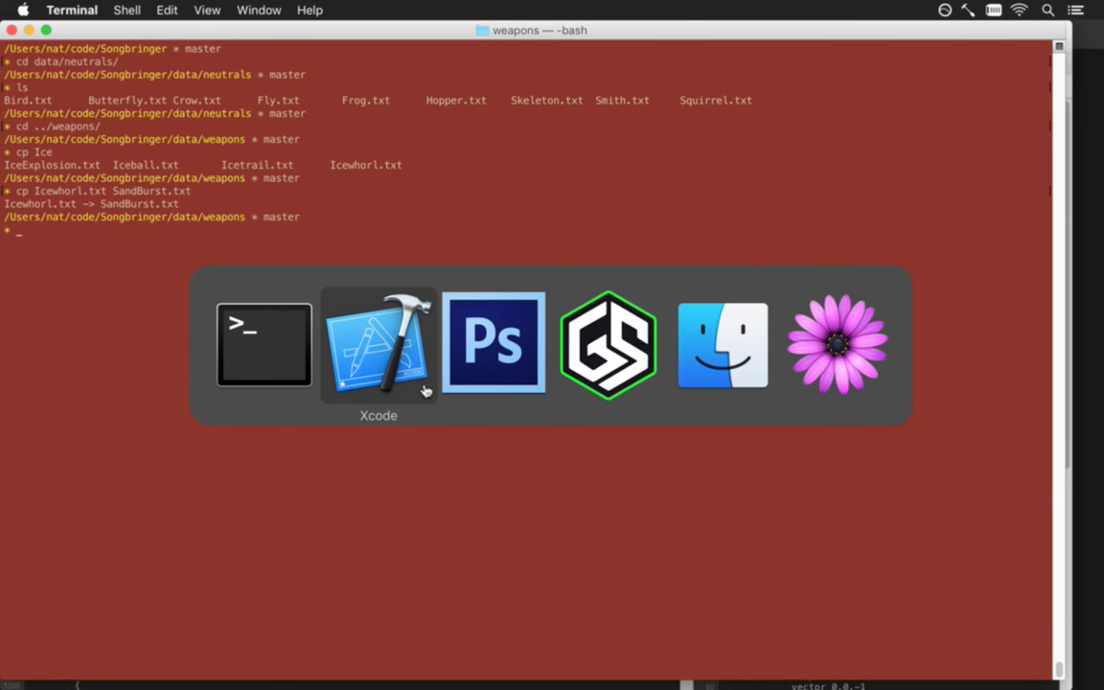
{"action": "key", "text": "super+shift+o"}
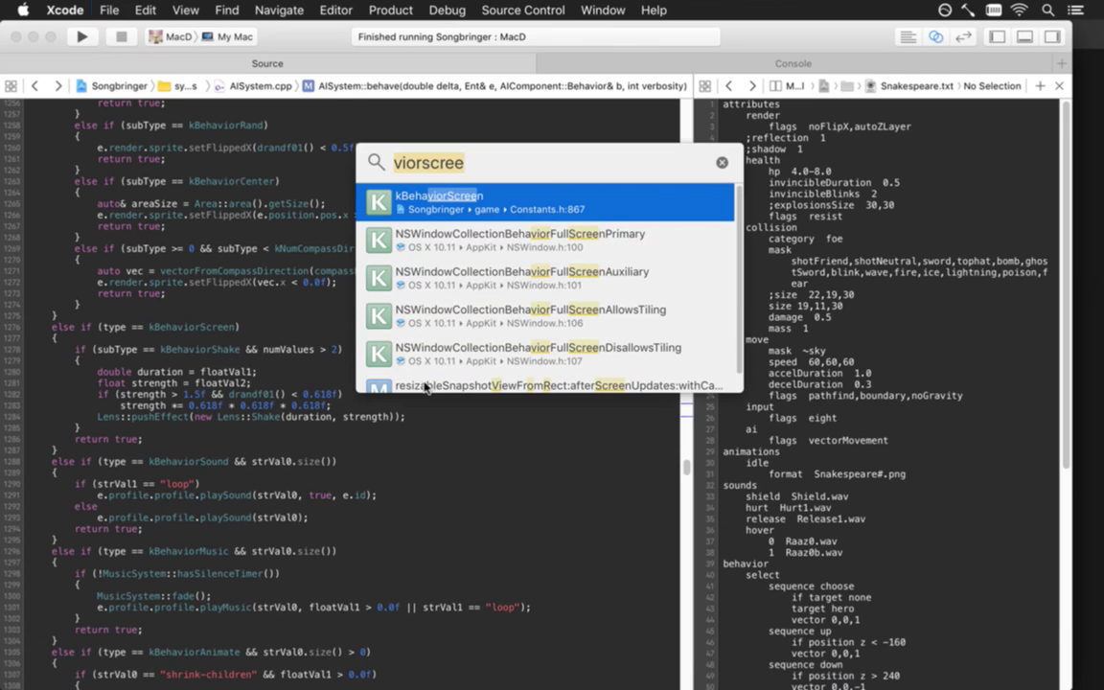
{"action": "type", "text": "sandbu"}
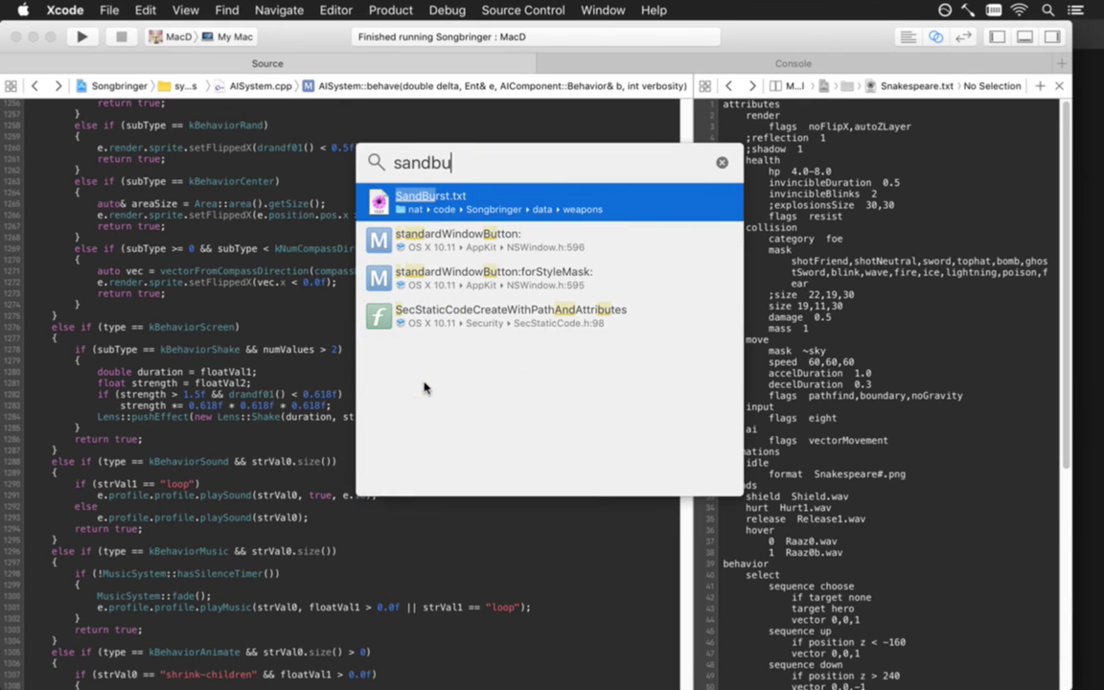
{"action": "key", "text": "Return"}
Try deleting the requireValidPos line from the attributes in SandBurst.txt, and undo the deletion
{"action": "key", "text": "Down"}
{"action": "key", "text": "Down"}
{"action": "key", "text": "Up"}
{"action": "key", "text": "shift+Down"}
{"action": "key", "text": "BackSpace"}
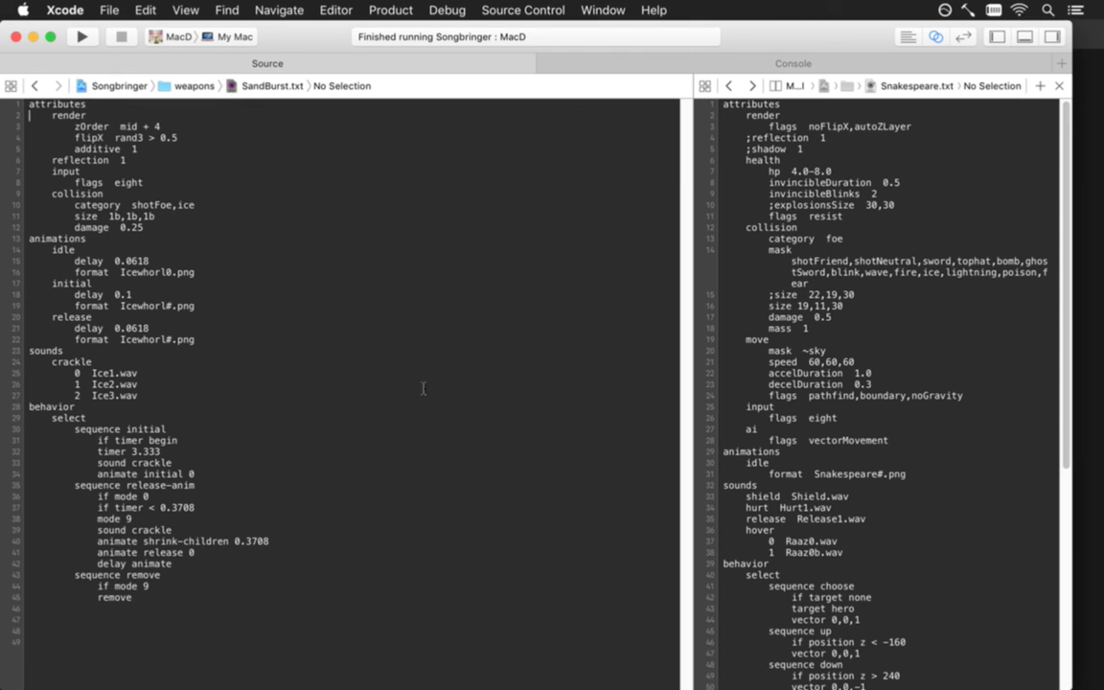
{"action": "key", "text": "super+z"}
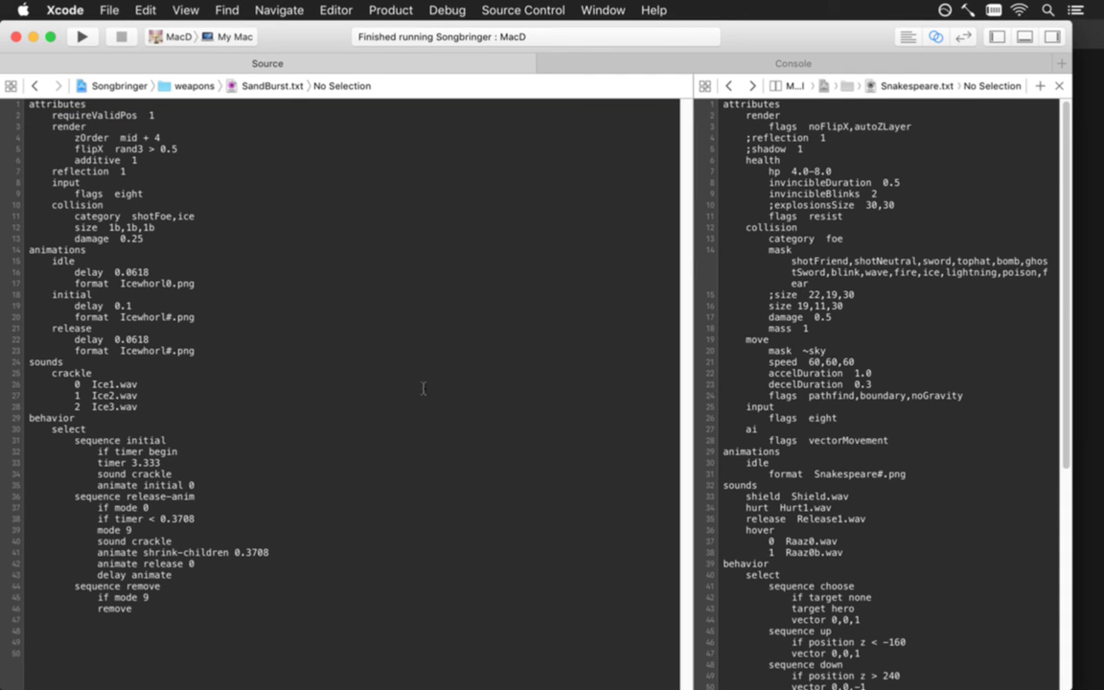
{"action": "key", "text": "Up"}
{"action": "key", "text": "shift+Down"}
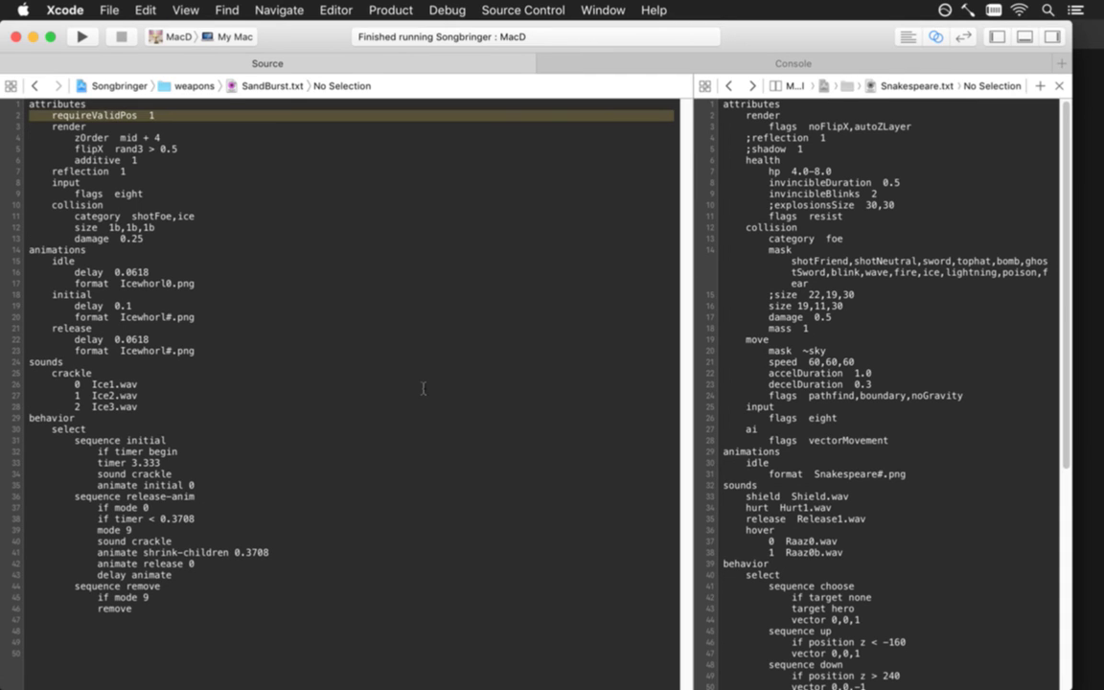
{"action": "key", "text": "Down"}
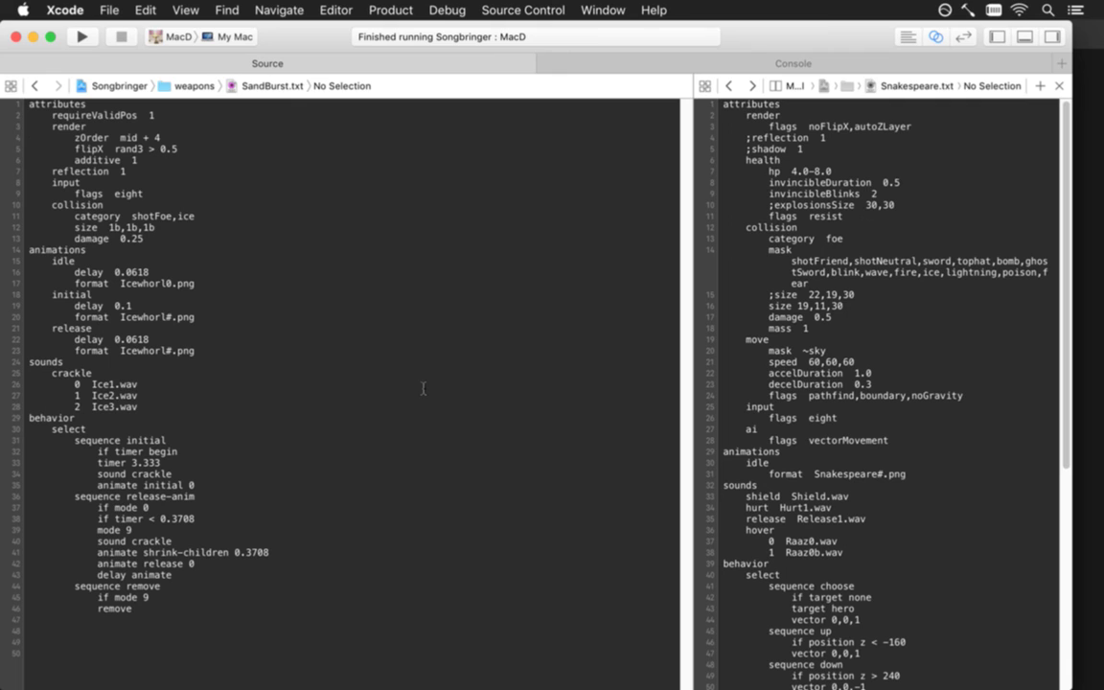
Delete the additive and reflection lines from the attributes in SandBurst.txt
{"action": "key", "text": "Down"}
{"action": "key", "text": "Down"}
{"action": "key", "text": "shift+Down"}
{"action": "key", "text": "BackSpace"}
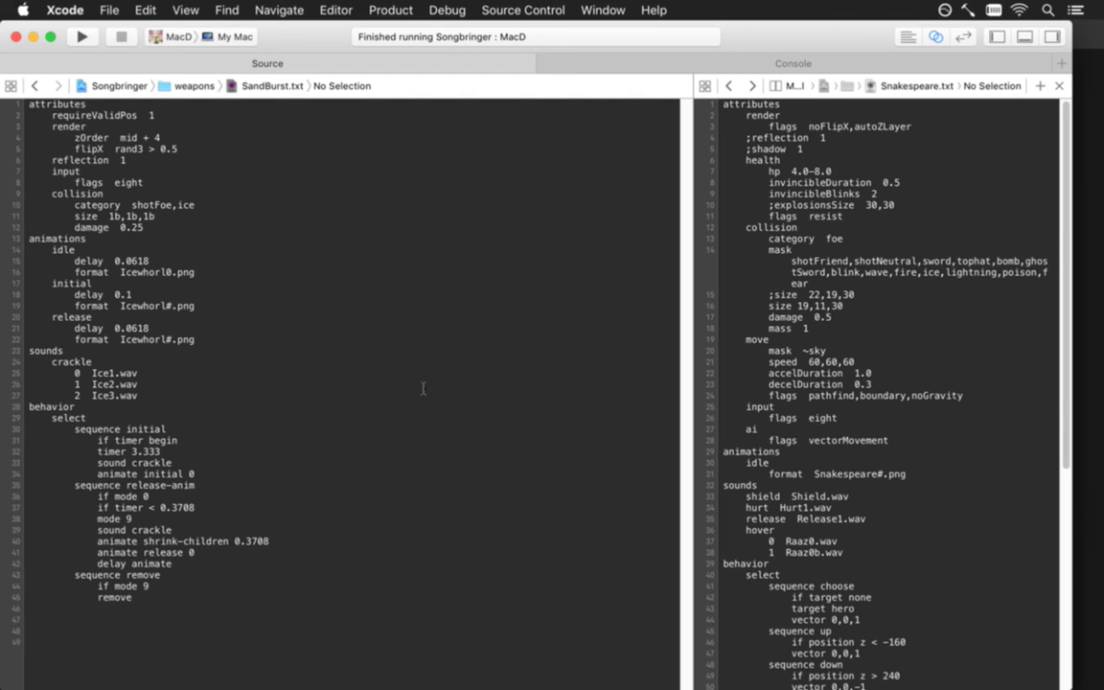
{"action": "key", "text": "shift+Down"}
{"action": "key", "text": "BackSpace"}
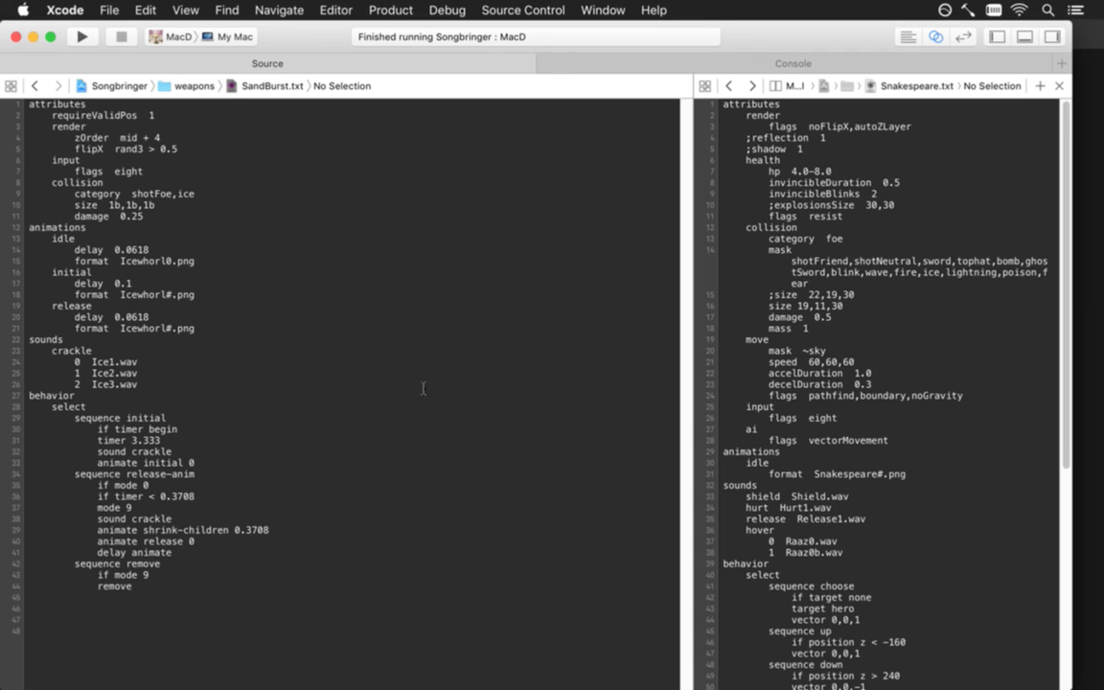
Change the collision category in SandBurst.txt to shotFoe,poison
{"action": "key", "text": "Right"}
{"action": "key", "text": "Right"}
{"action": "key", "text": "Right"}
{"action": "key", "text": "Right"}
{"action": "key", "text": "Right"}
{"action": "key", "text": "Right"}
{"action": "key", "text": "Right"}
{"action": "key", "text": "Right"}
{"action": "key", "text": "super+Right"}
{"action": "key", "text": "BackSpace"}
{"action": "key", "text": "BackSpace"}
{"action": "key", "text": "BackSpace"}
{"action": "key", "text": "BackSpace"}
{"action": "type", "text": "."}
{"action": "key", "text": "BackSpace"}
{"action": "type", "text": ",win"}
{"action": "key", "text": "BackSpace"}
{"action": "key", "text": "BackSpace"}
{"action": "key", "text": "BackSpace"}
{"action": "type", "text": "poison"}
Set the idle animation's format to SandBurst#.png
{"action": "key", "text": "Down"}
{"action": "key", "text": "Down"}
{"action": "key", "text": "Down"}
{"action": "key", "text": "Down"}
{"action": "key", "text": "Down"}
{"action": "key", "text": "Down"}
{"action": "key", "text": "Left"}
{"action": "key", "text": "alt+Left"}
{"action": "key", "text": "alt+Left"}
{"action": "key", "text": "super+shift+Right"}
{"action": "type", "text": "andBurst0.png"}
{"action": "key", "text": "BackSpace"}
{"action": "key", "text": "BackSpace"}
{"action": "key", "text": "BackSpace"}
{"action": "key", "text": "BackSpace"}
{"action": "key", "text": "BackSpace"}
{"action": "type", "text": "#.png"}
Switch to Terminal and check the repository's git status
{"action": "key", "text": "super+Tab"}
{"action": "type", "text": "git status"}
{"action": "key", "text": "Return"}
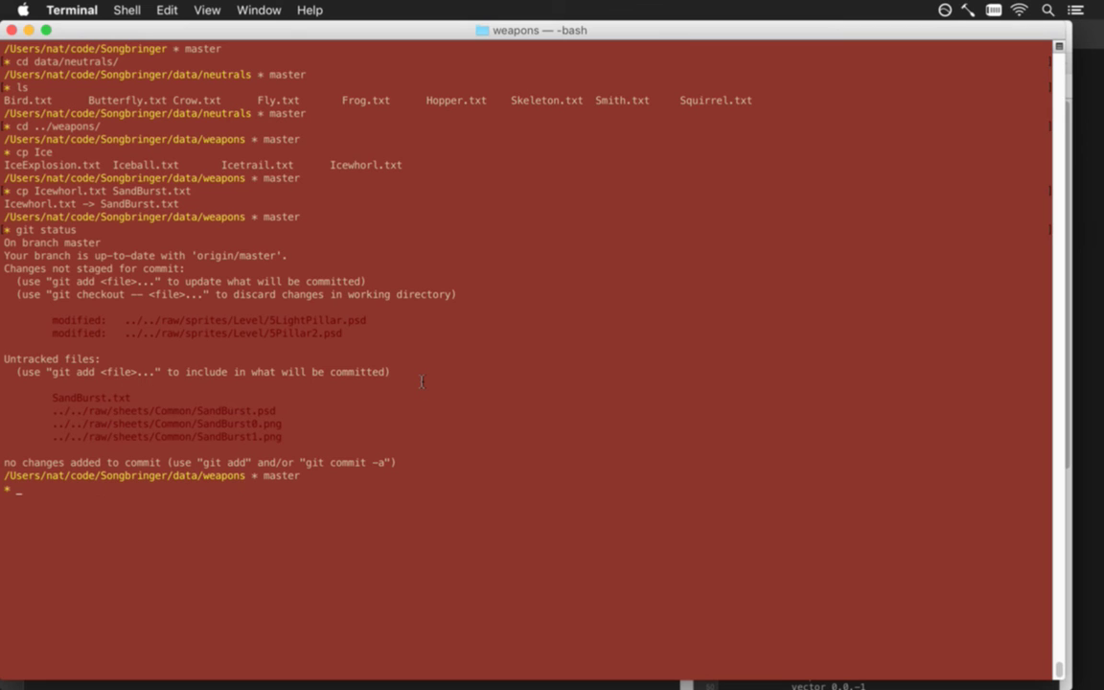
Go up two directories to the Songbringer root and run git status from there
{"action": "type", "text": "cd ../."}
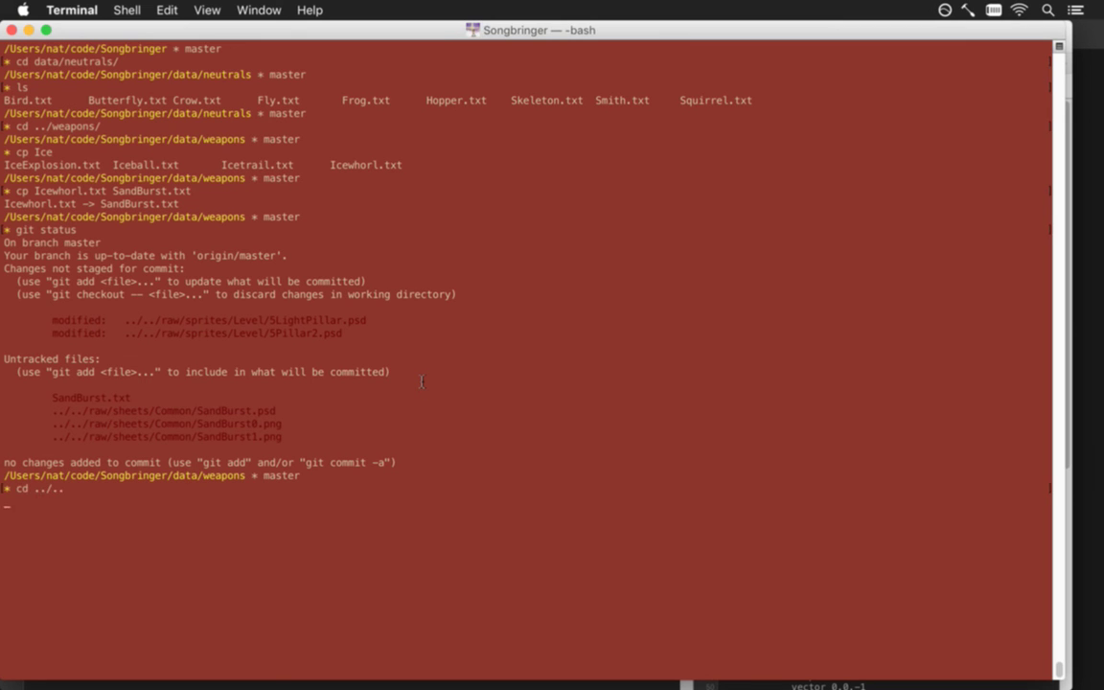
{"action": "type", "text": "."}
{"action": "key", "text": "Return"}
{"action": "key", "text": "Up"}
{"action": "key", "text": "Up"}
{"action": "key", "text": "Return"}
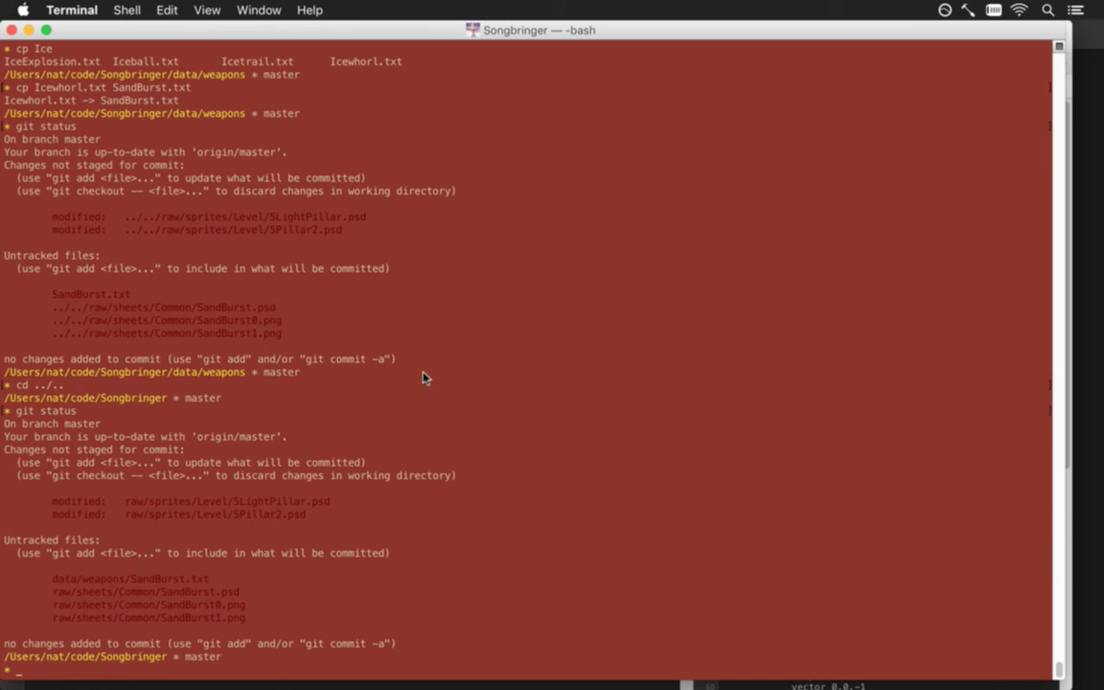
Switch to Xcode and delete the initial animation with its delay and format lines from SandBurst.txt
{"action": "key", "text": "super+Tab"}
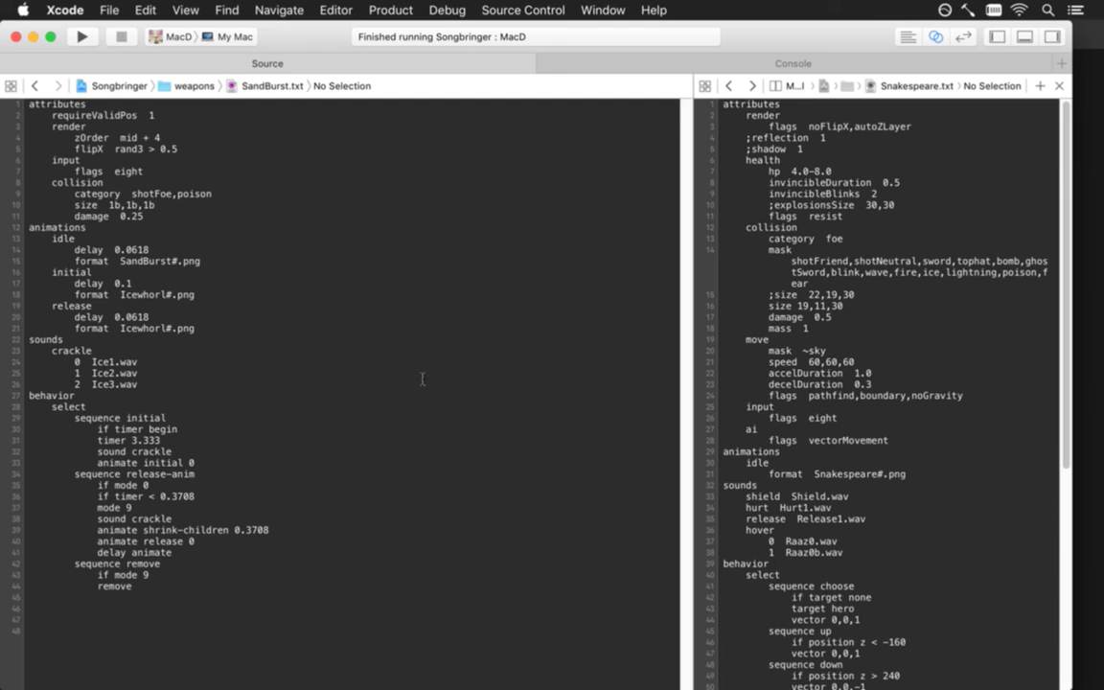
{"action": "key", "text": "Down"}
{"action": "key", "text": "alt+Left"}
{"action": "key", "text": "super+Left"}
{"action": "key", "text": "shift+Down"}
{"action": "key", "text": "shift+Down"}
{"action": "key", "text": "shift+Down"}
{"action": "key", "text": "shift+Down"}
{"action": "key", "text": "shift+Down"}
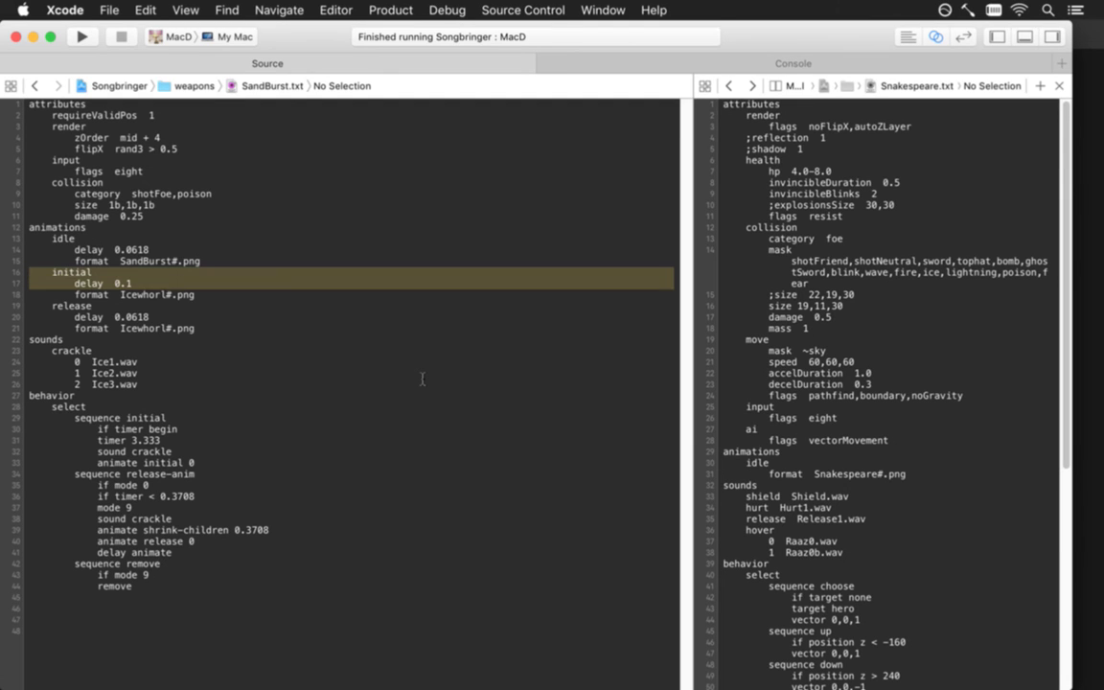
{"action": "key", "text": "shift+Down"}
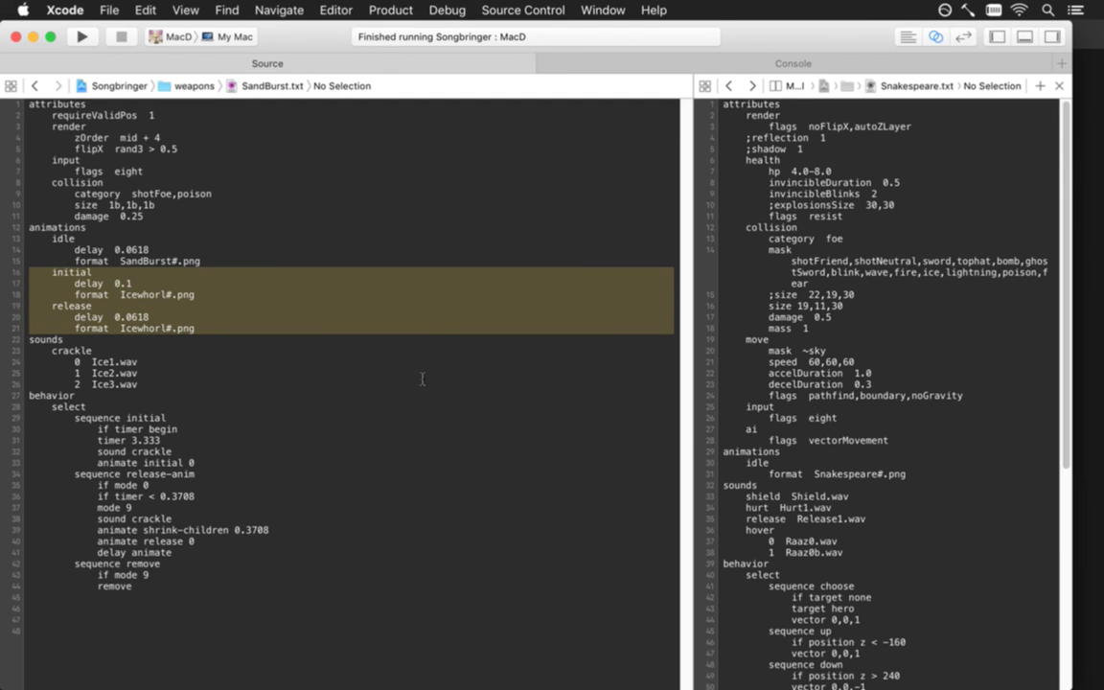
{"action": "key", "text": "Left"}
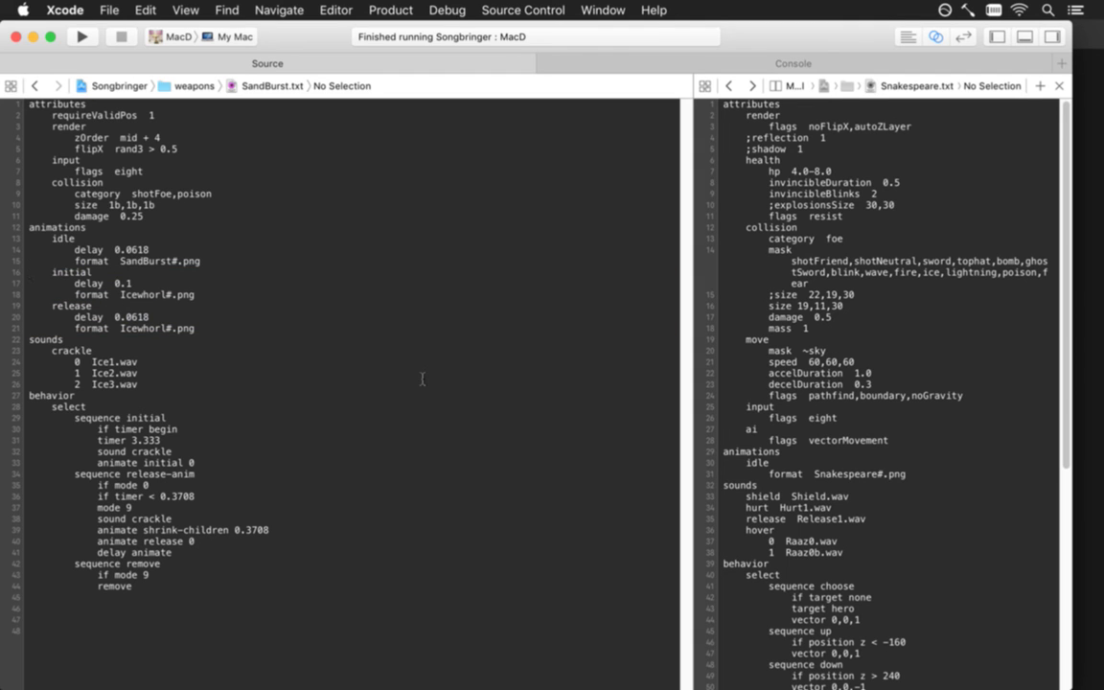
{"action": "key", "text": "shift+Down"}
{"action": "key", "text": "shift+Down"}
{"action": "key", "text": "shift+Down"}
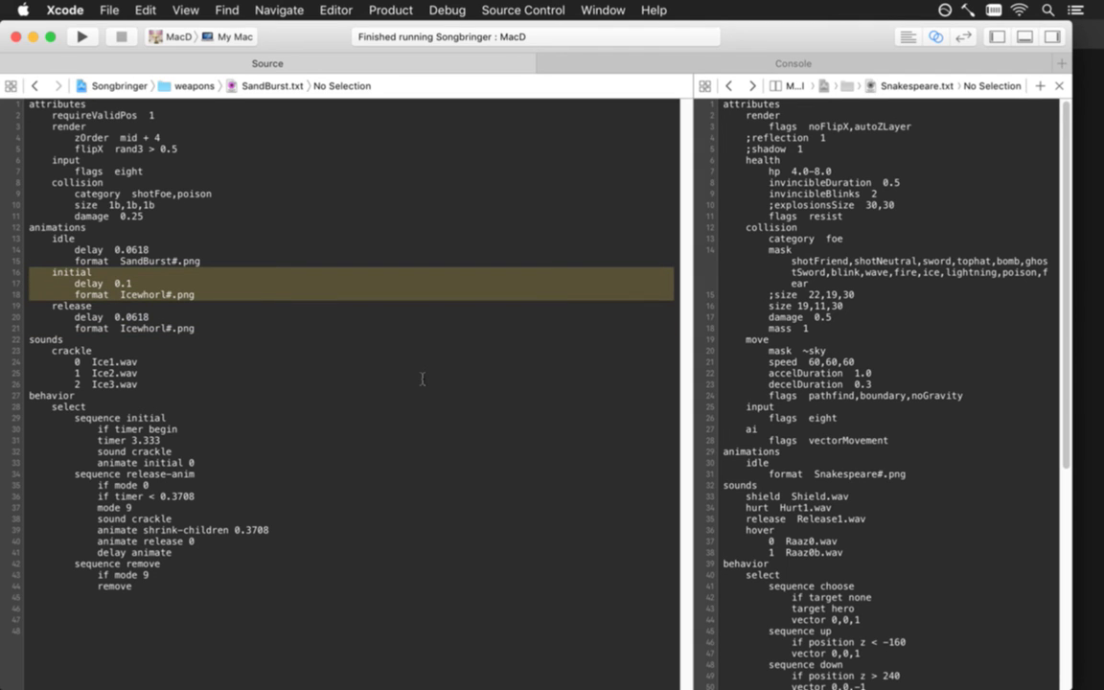
{"action": "key", "text": "BackSpace"}
Set the release animation's format to SandBurst#.png
{"action": "key", "text": "Down"}
{"action": "key", "text": "Down"}
{"action": "key", "text": "Right"}
{"action": "key", "text": "Right"}
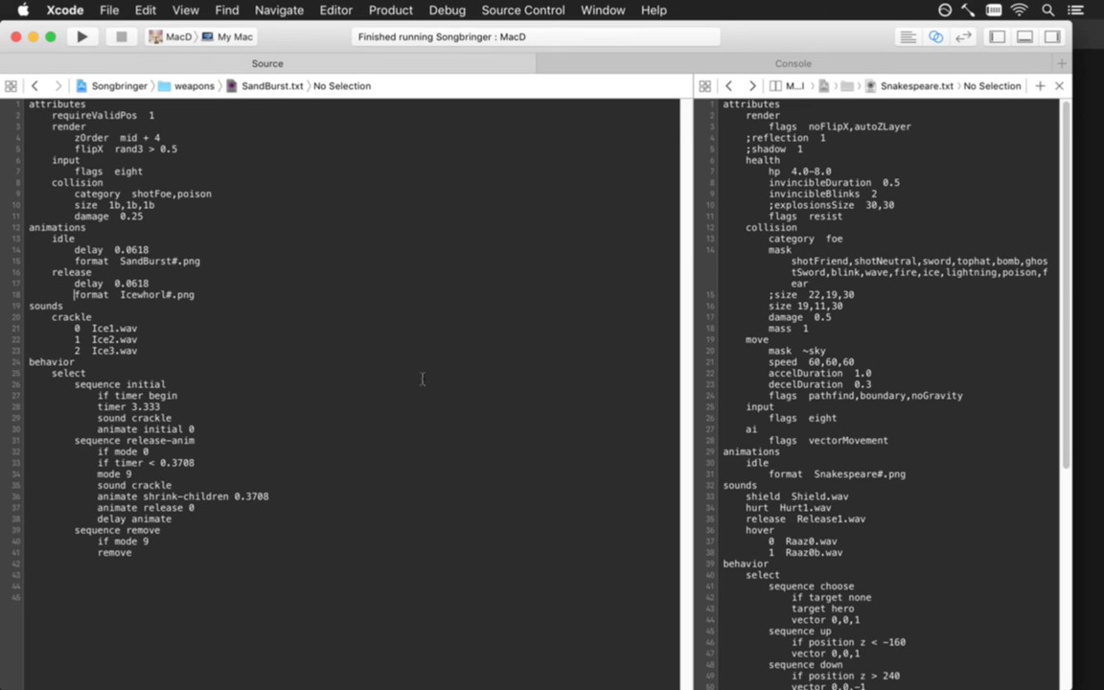
{"action": "key", "text": "Up"}
{"action": "key", "text": "Up"}
{"action": "key", "text": "Up"}
{"action": "key", "text": "Left"}
{"action": "key", "text": "Left"}
{"action": "key", "text": "Right"}
{"action": "key", "text": "Right"}
{"action": "key", "text": "alt+Right"}
{"action": "key", "text": "Right"}
{"action": "key", "text": "Right"}
{"action": "key", "text": "Right"}
{"action": "key", "text": "Left"}
{"action": "key", "text": "shift+super+Right"}
{"action": "key", "text": "Down"}
{"action": "key", "text": "Down"}
{"action": "key", "text": "Down"}
{"action": "key", "text": "shift+super+Right"}
{"action": "type", "text": "SandBurst#.png"}
Try deleting the crackle entry and its three Ice sound files from the sounds section, and undo the deletion
{"action": "key", "text": "Down"}
{"action": "key", "text": "Down"}
{"action": "key", "text": "super+Left"}
{"action": "key", "text": "super+Left"}
{"action": "key", "text": "shift+Down"}
{"action": "key", "text": "shift+Down"}
{"action": "key", "text": "shift+Down"}
{"action": "key", "text": "shift+Down"}
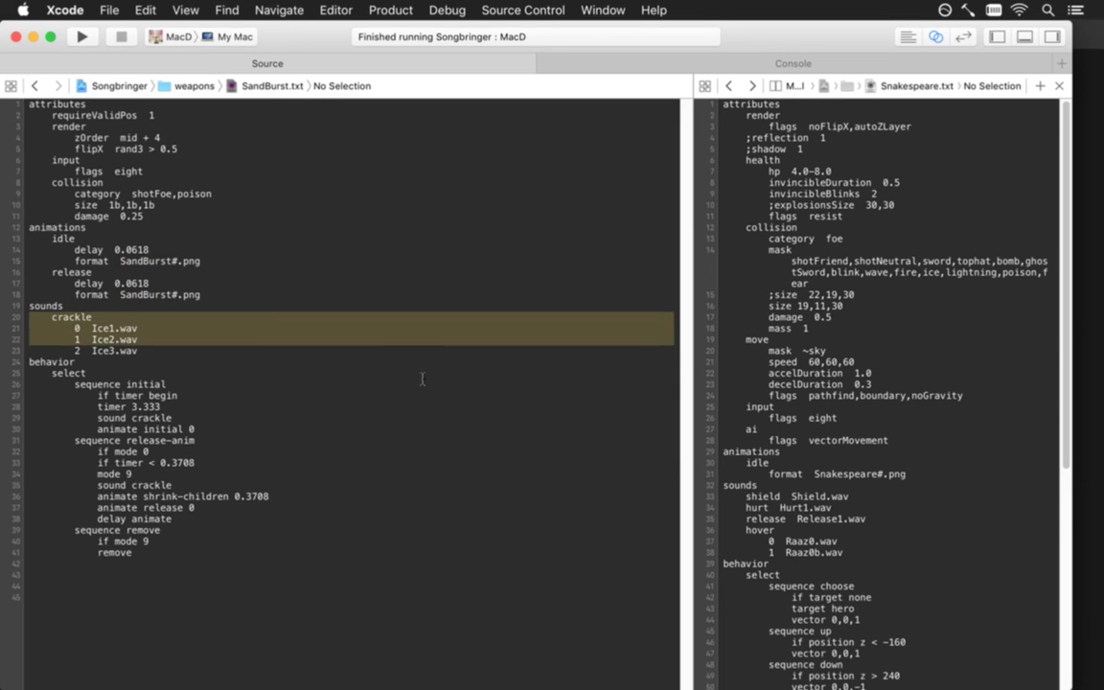
{"action": "key", "text": "BackSpace"}
{"action": "key", "text": "Down"}
{"action": "key", "text": "Down"}
{"action": "key", "text": "Down"}
{"action": "key", "text": "Down"}
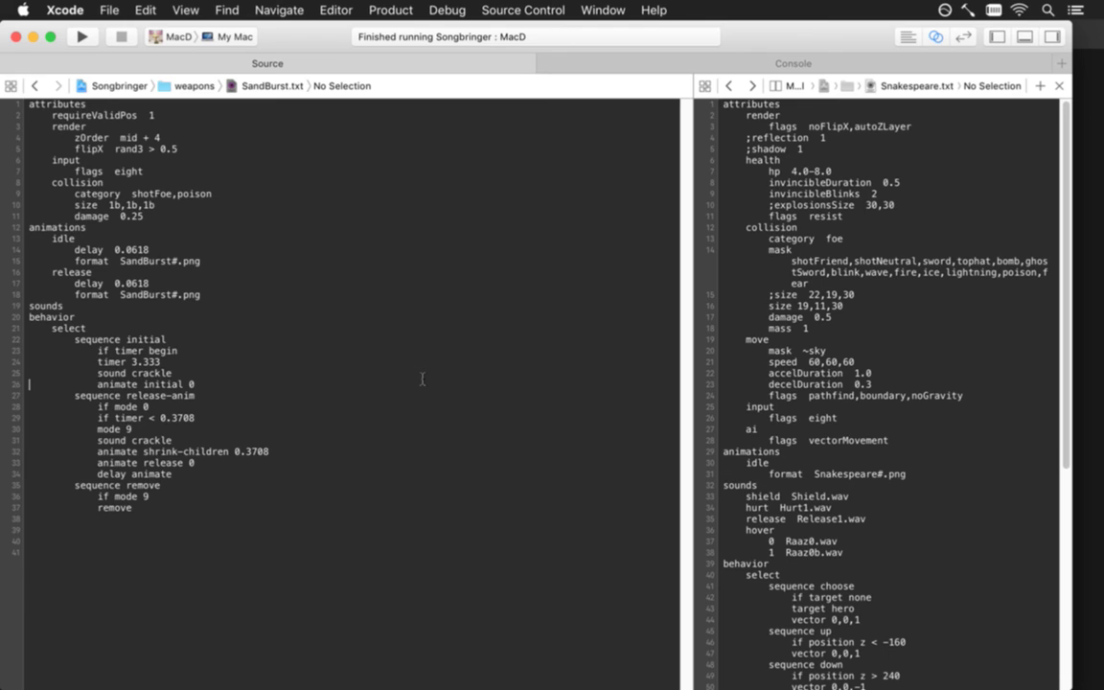
{"action": "key", "text": "super+z"}
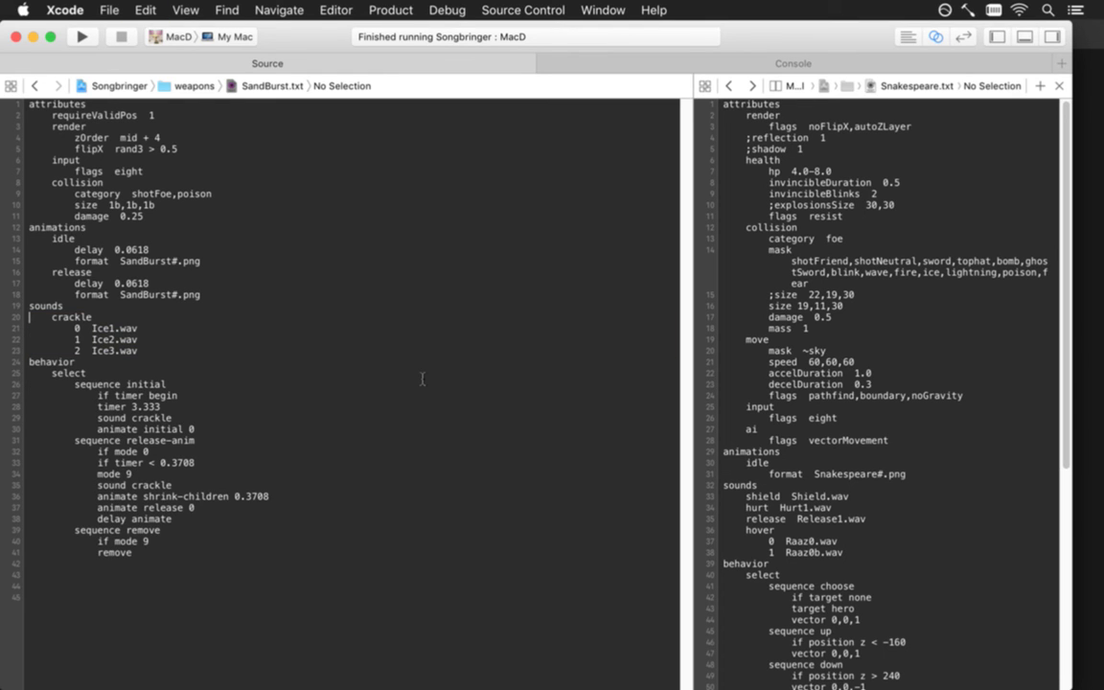
Delete the crackle entry and its three Ice sound files from the sounds section of SandBurst.txt
{"action": "key", "text": "shift+Down"}
{"action": "key", "text": "shift+Down"}
{"action": "key", "text": "shift+Down"}
{"action": "key", "text": "shift+Down"}
{"action": "key", "text": "BackSpace"}
Replace the crackle sound with sand in the initial sequence
{"action": "key", "text": "Down"}
{"action": "key", "text": "Down"}
{"action": "key", "text": "Down"}
{"action": "key", "text": "Down"}
{"action": "key", "text": "Down"}
{"action": "key", "text": "Down"}
{"action": "key", "text": "Down"}
{"action": "key", "text": "Up"}
{"action": "key", "text": "Left"}
{"action": "key", "text": "BackSpace"}
{"action": "key", "text": "BackSpace"}
{"action": "key", "text": "BackSpace"}
{"action": "key", "text": "BackSpace"}
{"action": "key", "text": "BackSpace"}
{"action": "key", "text": "BackSpace"}
{"action": "key", "text": "BackSpace"}
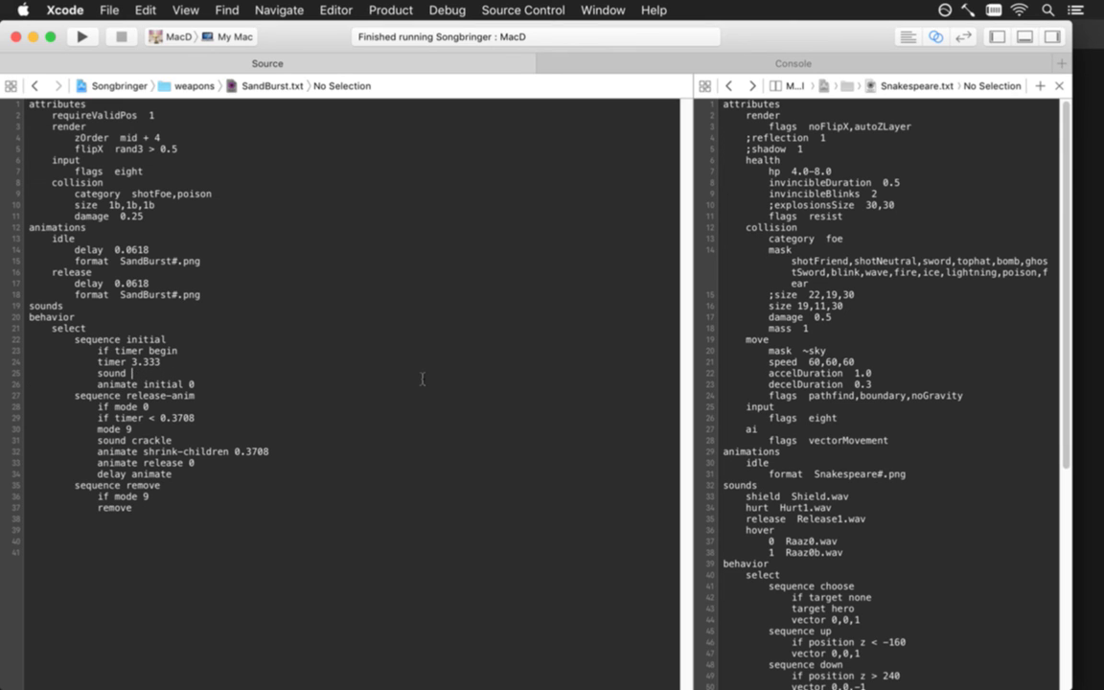
{"action": "type", "text": "sand"}
Replace the crackle sound with sand in the release-anim sequence and save the file
{"action": "key", "text": "Down"}
{"action": "key", "text": "Down"}
{"action": "key", "text": "Down"}
{"action": "key", "text": "Down"}
{"action": "key", "text": "Down"}
{"action": "key", "text": "Down"}
{"action": "key", "text": "Left"}
{"action": "key", "text": "Left"}
{"action": "key", "text": "Left"}
{"action": "key", "text": "Left"}
{"action": "key", "text": "shift+alt+Right"}
{"action": "type", "text": "sand"}
{"action": "key", "text": "super+s"}
Comment out the animate initial 0 line in the initial sequence with a semicolon
{"action": "key", "text": "Down"}
{"action": "key", "text": "Up"}
{"action": "key", "text": "Up"}
{"action": "key", "text": "Up"}
{"action": "key", "text": "Up"}
{"action": "key", "text": "Up"}
{"action": "key", "text": "Up"}
{"action": "key", "text": "alt+Left"}
{"action": "key", "text": "alt+Left"}
{"action": "key", "text": "alt+Left"}
{"action": "key", "text": "Right"}
{"action": "key", "text": "Right"}
{"action": "key", "text": "Right"}
{"action": "type", "text": ";"}
Set the timer in the initial sequence to 2.333
{"action": "key", "text": "Down"}
{"action": "key", "text": "Down"}
{"action": "key", "text": "Left"}
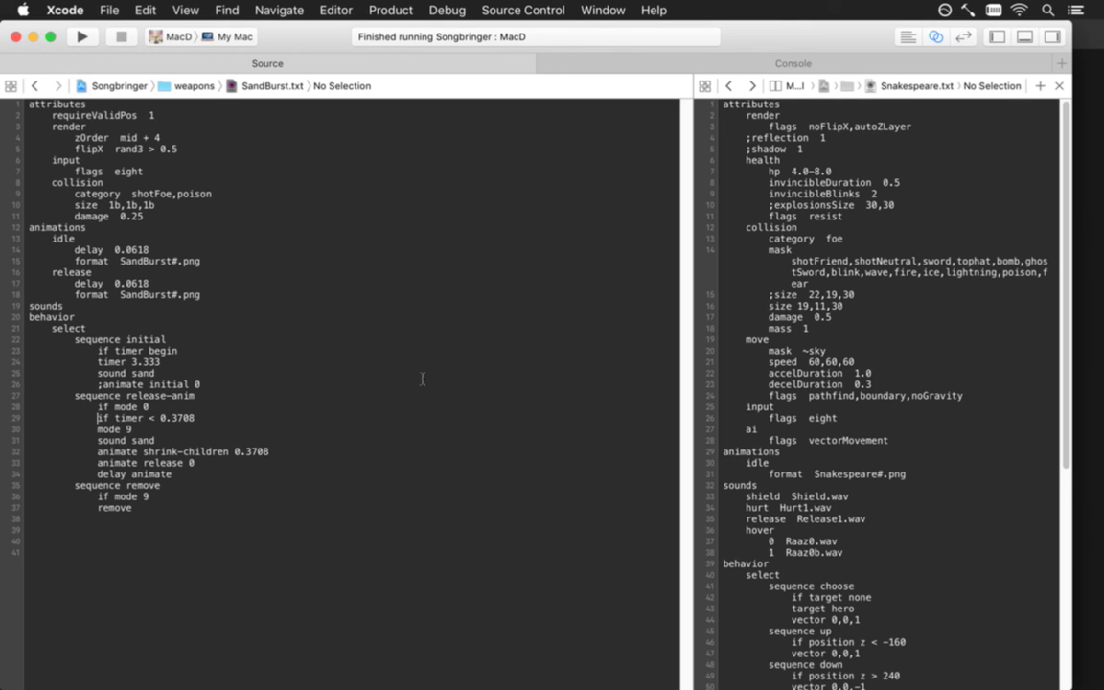
{"action": "key", "text": "Up"}
{"action": "key", "text": "Up"}
{"action": "key", "text": "Up"}
{"action": "key", "text": "Up"}
{"action": "key", "text": "Right"}
{"action": "key", "text": "Right"}
{"action": "key", "text": "Right"}
{"action": "key", "text": "Right"}
{"action": "key", "text": "Right"}
{"action": "key", "text": "Right"}
{"action": "key", "text": "Delete"}
{"action": "type", "text": "2"}
Comment out the animate shrink-children, animate release and delay animate lines in the release-anim sequence
{"action": "key", "text": "Down"}
{"action": "key", "text": "Down"}
{"action": "key", "text": "Down"}
{"action": "key", "text": "Left"}
{"action": "key", "text": "Left"}
{"action": "key", "text": "Left"}
{"action": "key", "text": "Left"}
{"action": "key", "text": "Left"}
{"action": "key", "text": "Left"}
{"action": "key", "text": "Down"}
{"action": "type", "text": ";"}
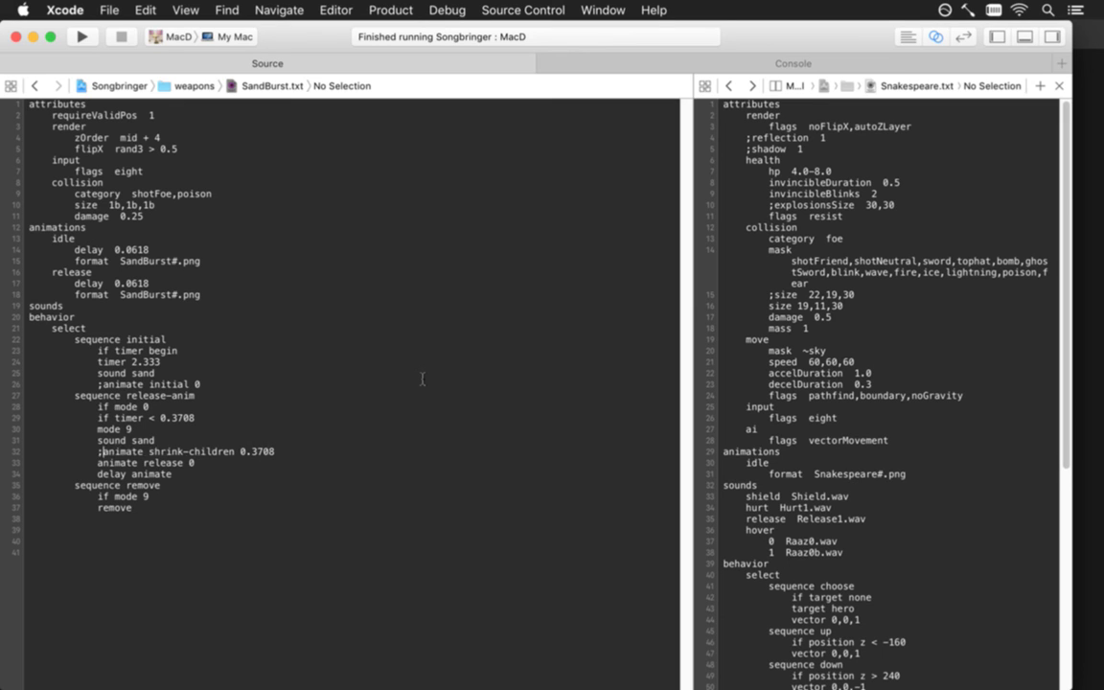
{"action": "key", "text": "Down"}
{"action": "type", "text": ";"}
{"action": "key", "text": "Down"}
{"action": "type", "text": ";"}
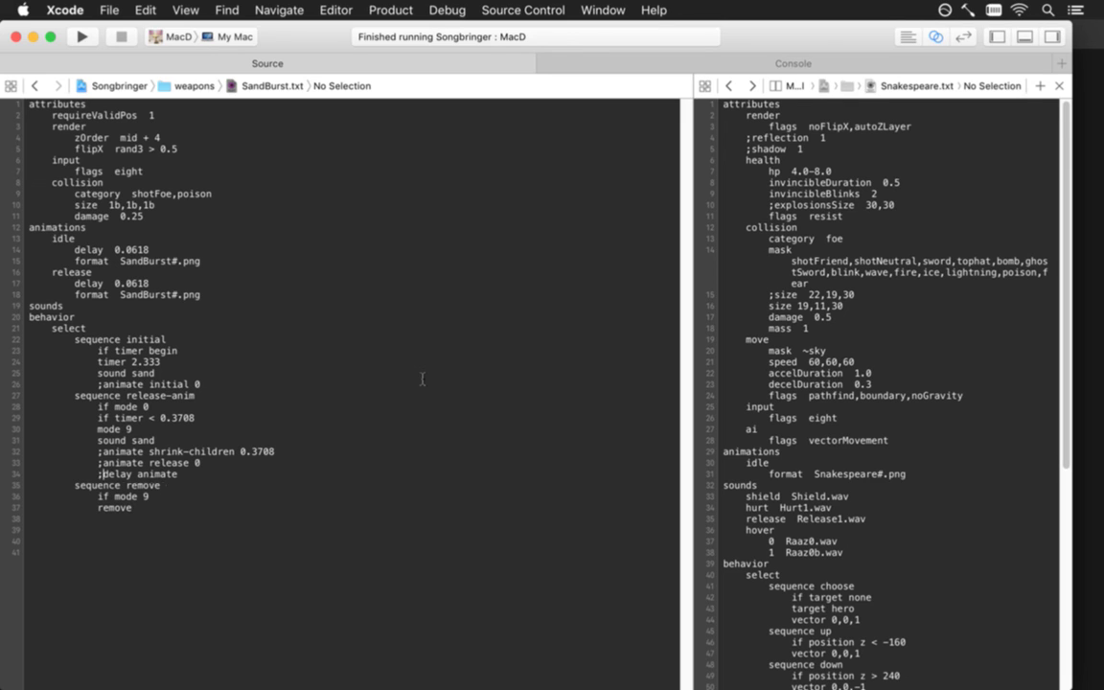
{"action": "key", "text": "Down"}
Bring up AcidBoss.txt beside SandBurst.txt and add a frequency 0 line and a spawn line after the screen shake in the shake-up sequence
{"action": "key", "text": "ctrl+grave"}
{"action": "key", "text": "ctrl+super+Left"}
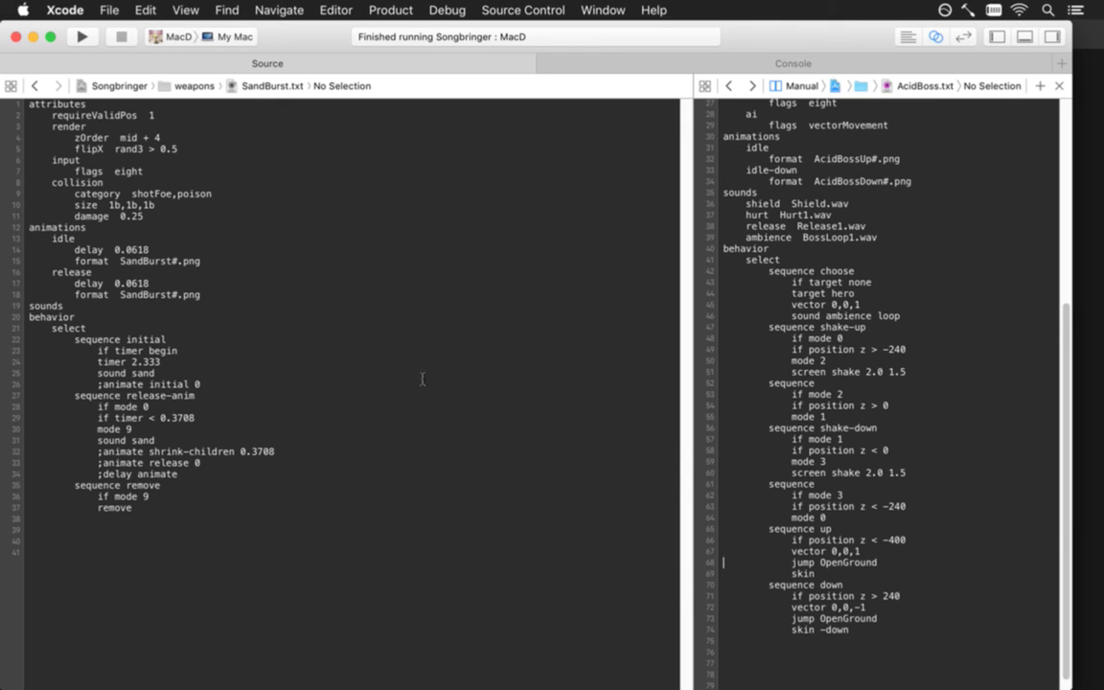
{"action": "key", "text": "Up"}
{"action": "key", "text": "Up"}
{"action": "key", "text": "Up"}
{"action": "key", "text": "Up"}
{"action": "key", "text": "Up"}
{"action": "key", "text": "Up"}
{"action": "key", "text": "Up"}
{"action": "key", "text": "Up"}
{"action": "key", "text": "Up"}
{"action": "key", "text": "Up"}
{"action": "key", "text": "Up"}
{"action": "key", "text": "Up"}
{"action": "key", "text": "Up"}
{"action": "key", "text": "Up"}
{"action": "key", "text": "Up"}
{"action": "key", "text": "Up"}
{"action": "key", "text": "Return"}
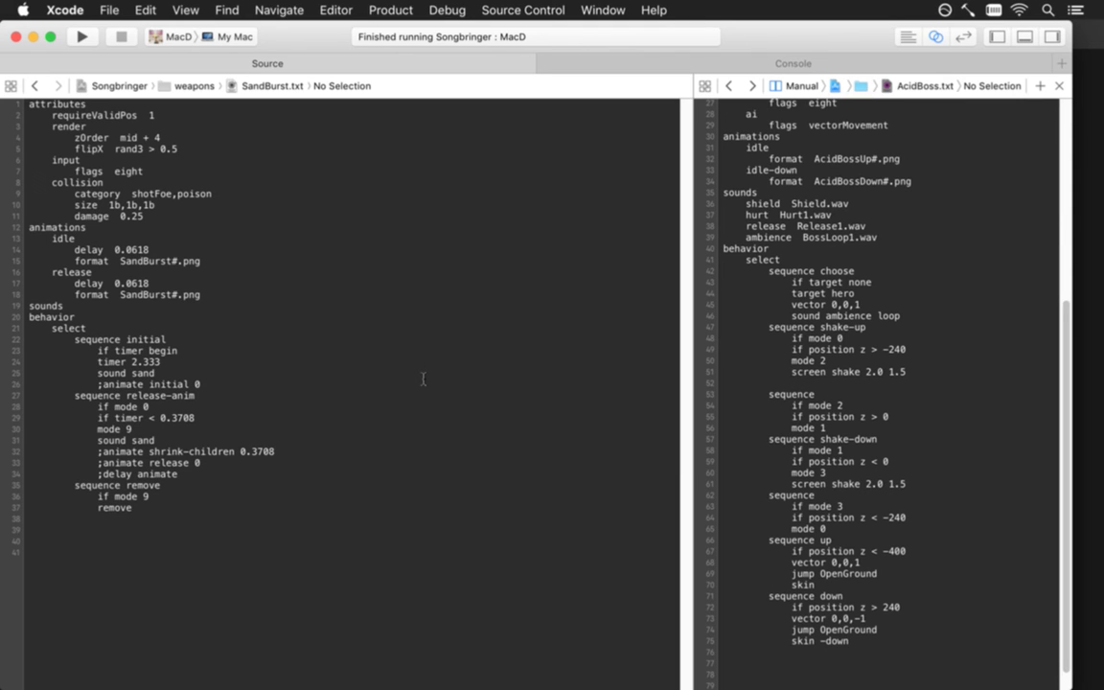
{"action": "type", "text": "frequency 0"}
{"action": "key", "text": "Return"}
{"action": "type", "text": "spawn"}
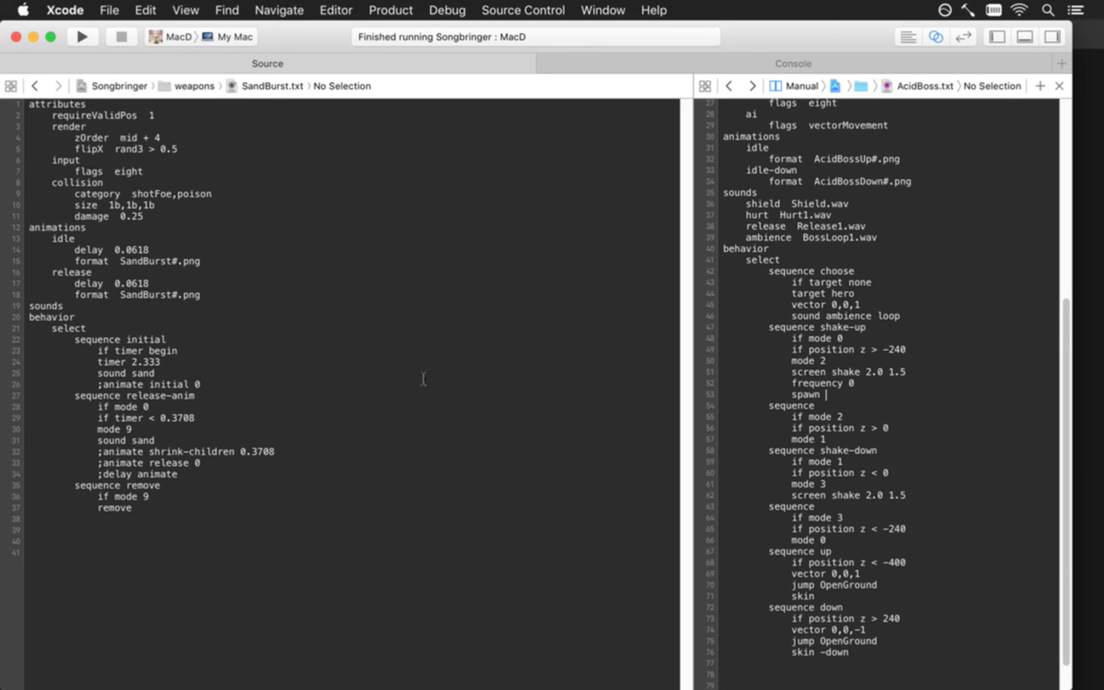
Switch to TextMate and search the Songbringer data folder for spawn
{"action": "key", "text": "super+Tab"}
{"action": "key", "text": "super+Tab"}
{"action": "key", "text": "super+Tab"}
{"action": "key", "text": "super+Tab"}
{"action": "key", "text": "super+Tab"}
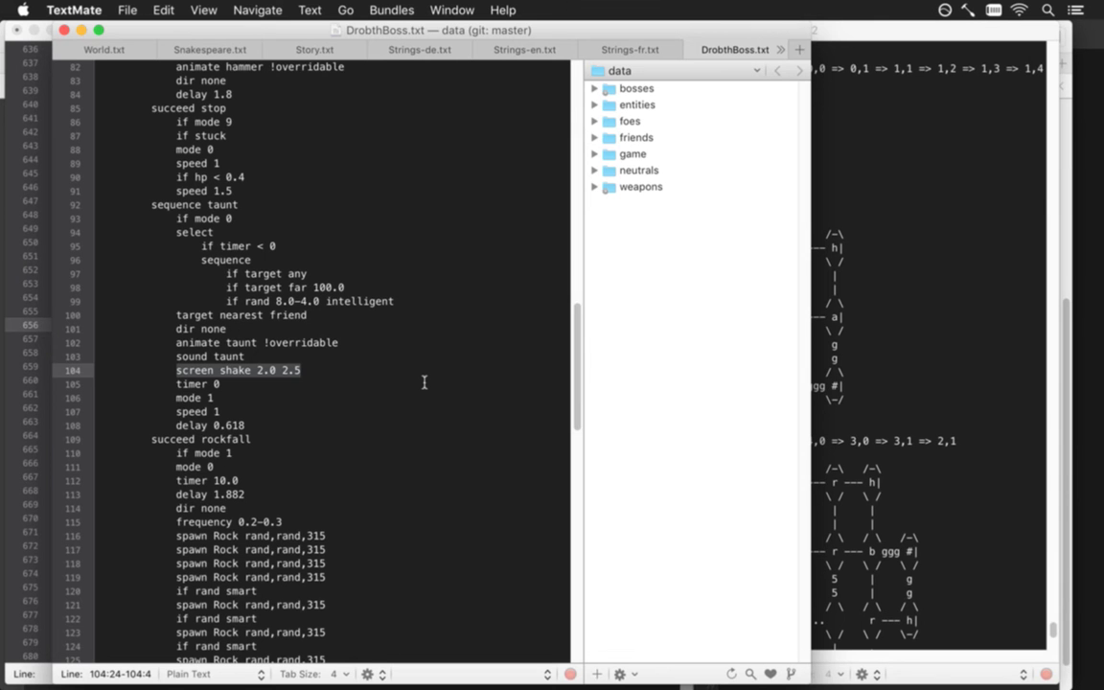
{"action": "left_click", "coordinate": [428, 343]}
{"action": "key", "text": "super+shift+f"}
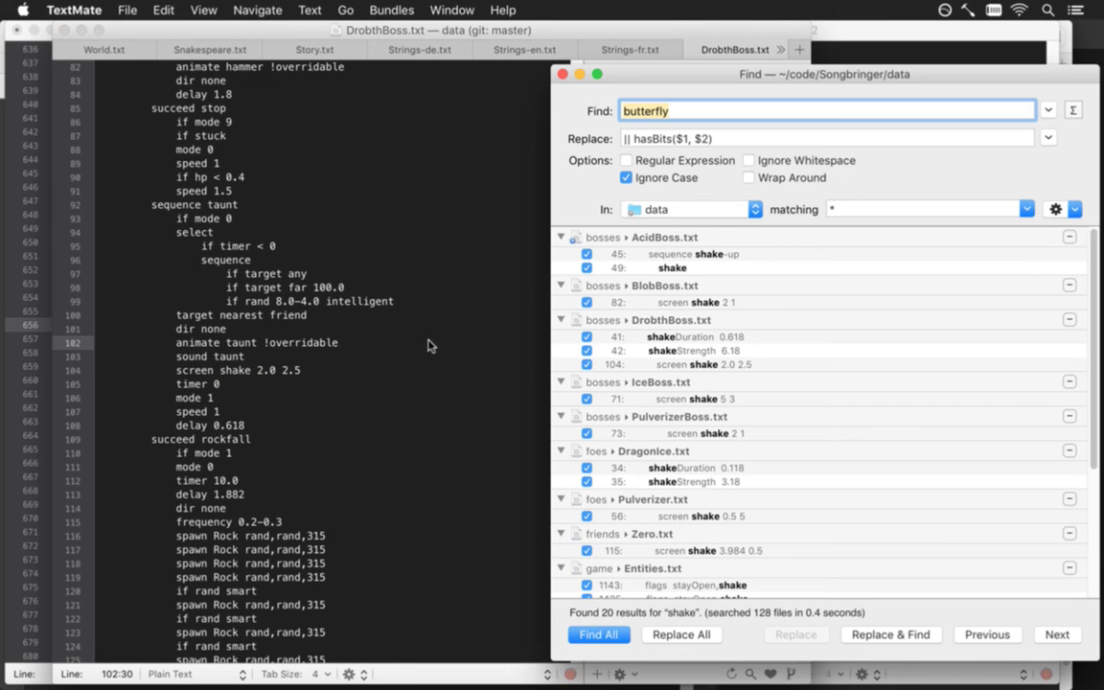
{"action": "type", "text": "spawn"}
{"action": "key", "text": "Return"}
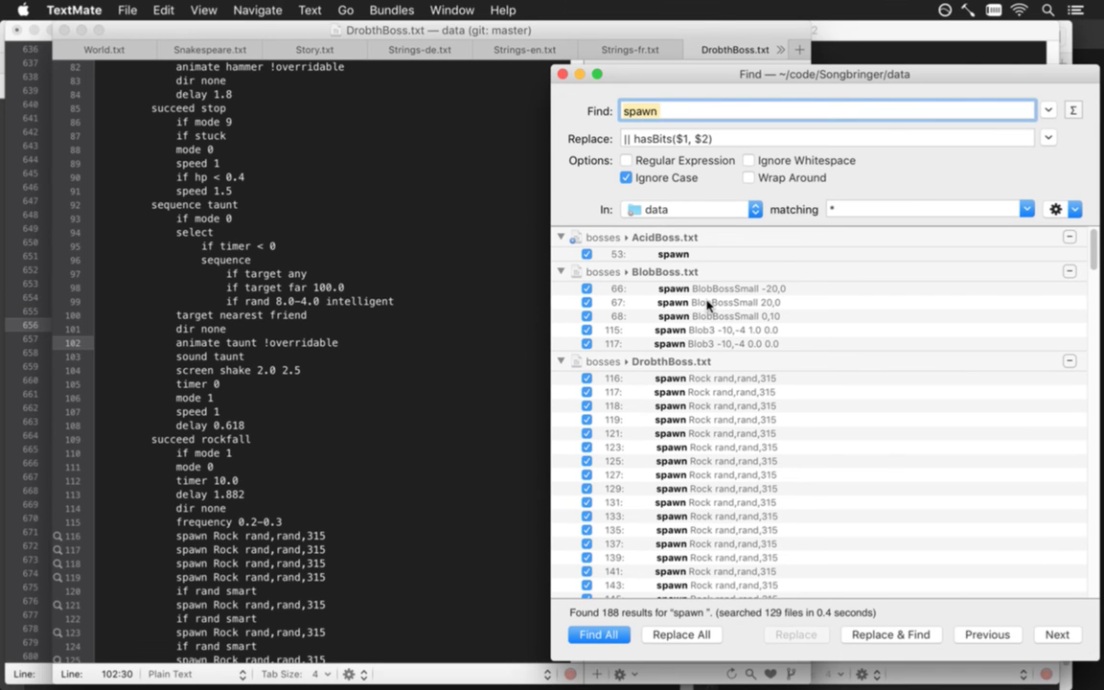
Switch back to Xcode and name SandBurst as the object in the shake-up sequence's spawn line
{"action": "key", "text": "super+Tab"}
{"action": "type", "text": "SandBurst"}
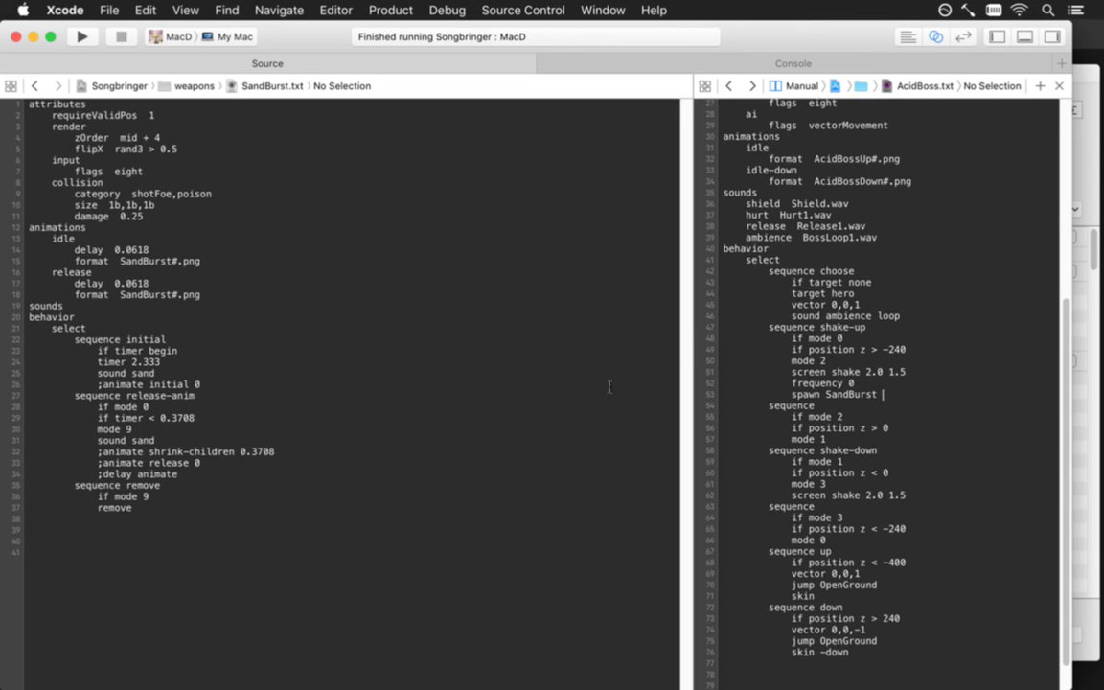
Switch to Photoshop and measure the offset from the worm's mouth center to its upper-left rim with a rectangular marquee
{"action": "key", "text": "super+Tab"}
{"action": "key", "text": "super+Tab"}
{"action": "key", "text": "super+Tab"}
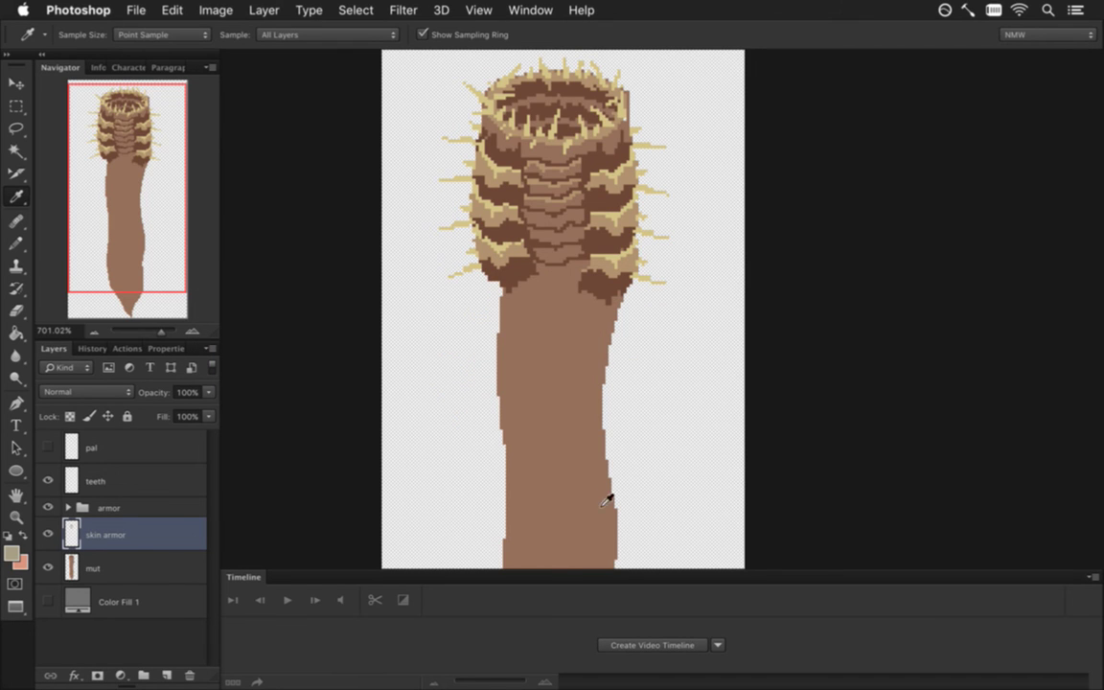
{"action": "left_click_drag", "start_coordinate": [582, 86], "coordinate": [595, 192]}
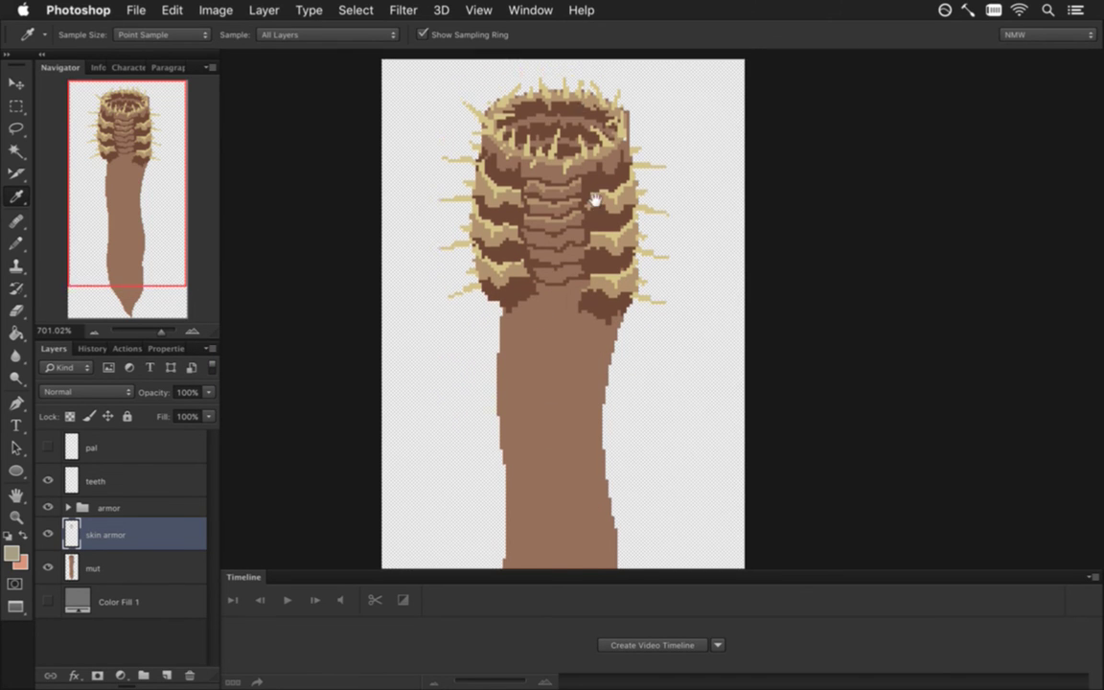
{"action": "key", "text": "m"}
{"action": "left_click_drag", "start_coordinate": [567, 227], "coordinate": [491, 185]}
{"action": "key", "text": "Tab"}
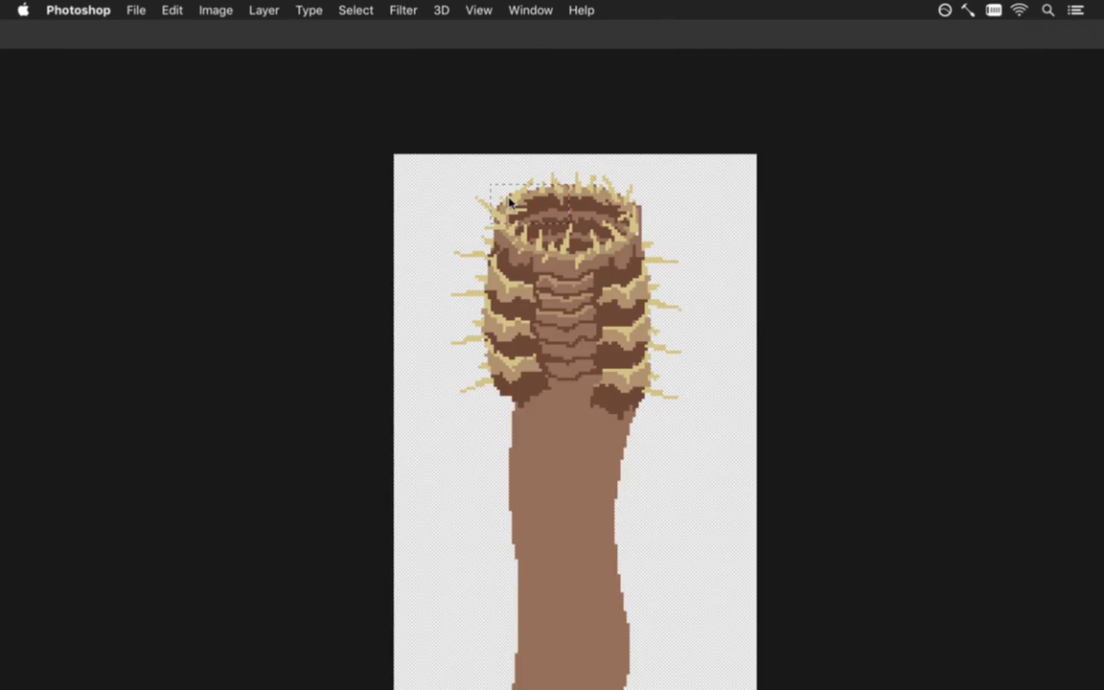
Return to Xcode and give the SandBurst spawn line a horizontal offset of -26, followed by a comma
{"action": "key", "text": "super+Tab"}
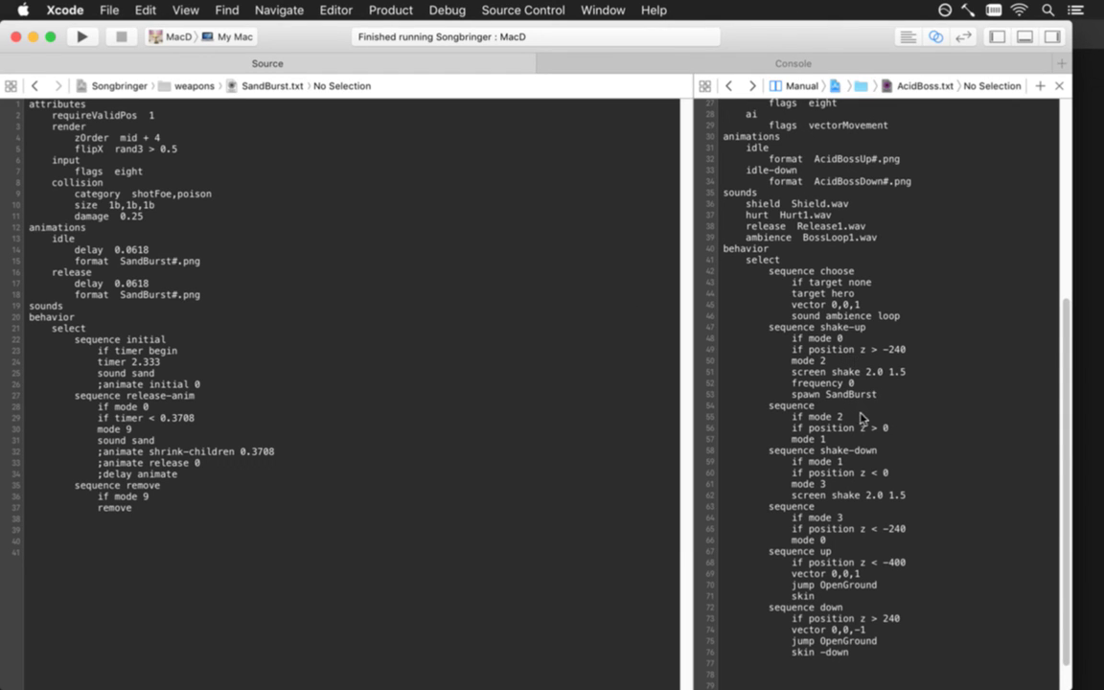
{"action": "type", "text": "-26."}
{"action": "key", "text": "BackSpace"}
{"action": "type", "text": ","}
Switch to Photoshop and remeasure the vertical offset from the mouth center to the upper-left rim with the marquee
{"action": "key", "text": "super+Tab"}
{"action": "left_click", "coordinate": [556, 180]}
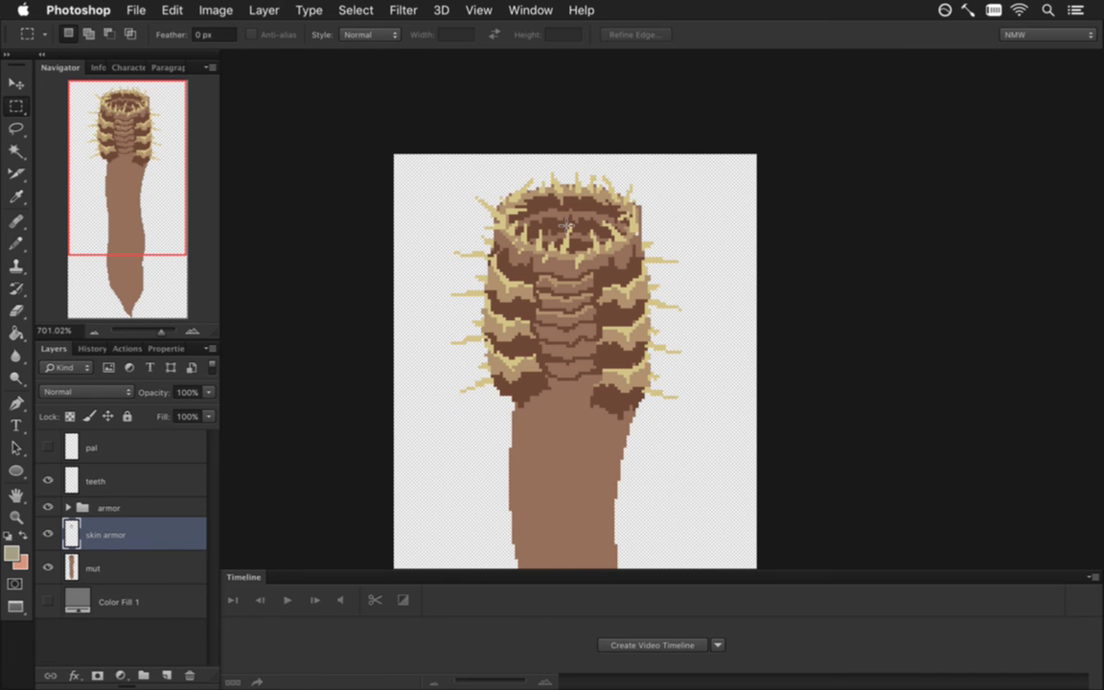
{"action": "left_click_drag", "start_coordinate": [566, 224], "coordinate": [494, 190]}
Return to Xcode and set the SandBurst spawn line's second offset to 14
{"action": "key", "text": "super+Tab"}
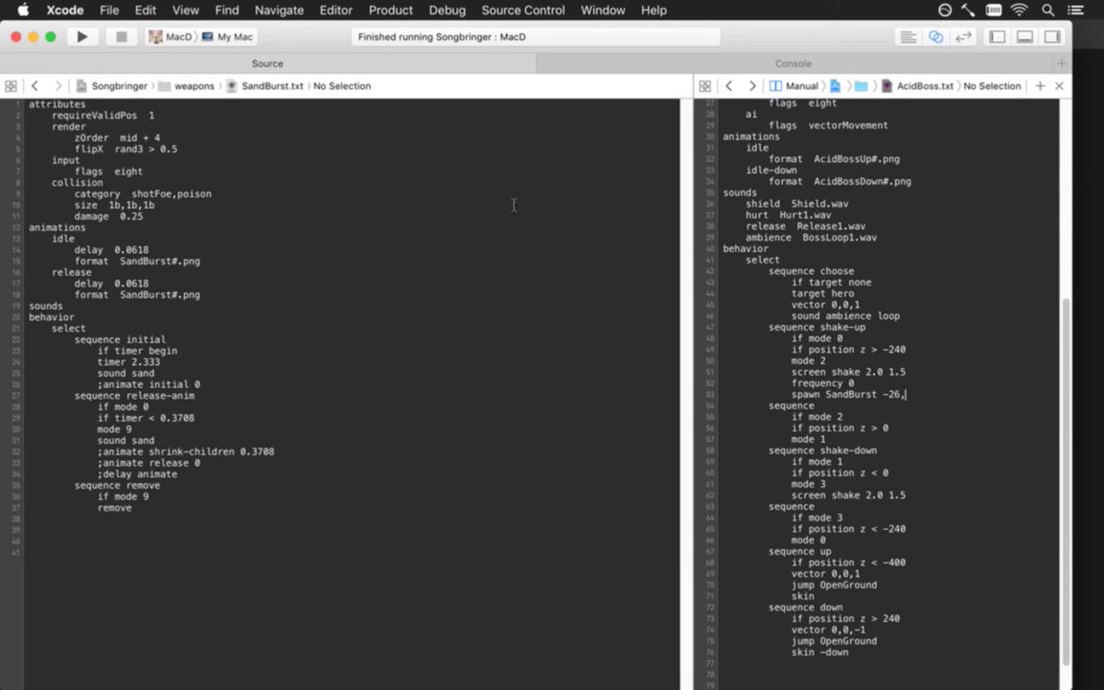
{"action": "type", "text": "14"}
{"action": "key", "text": "BackSpace"}
{"action": "key", "text": "BackSpace"}
{"action": "type", "text": "0"}
{"action": "key", "text": "BackSpace"}
{"action": "type", "text": "14"}
Duplicate the spawn SandBurst -26,14 line directly below itself in the shake-up sequence
{"action": "key", "text": "super+Left"}
{"action": "key", "text": "shift+Down"}
{"action": "key", "text": "super+c"}
{"action": "key", "text": "Right"}
{"action": "key", "text": "super+v"}
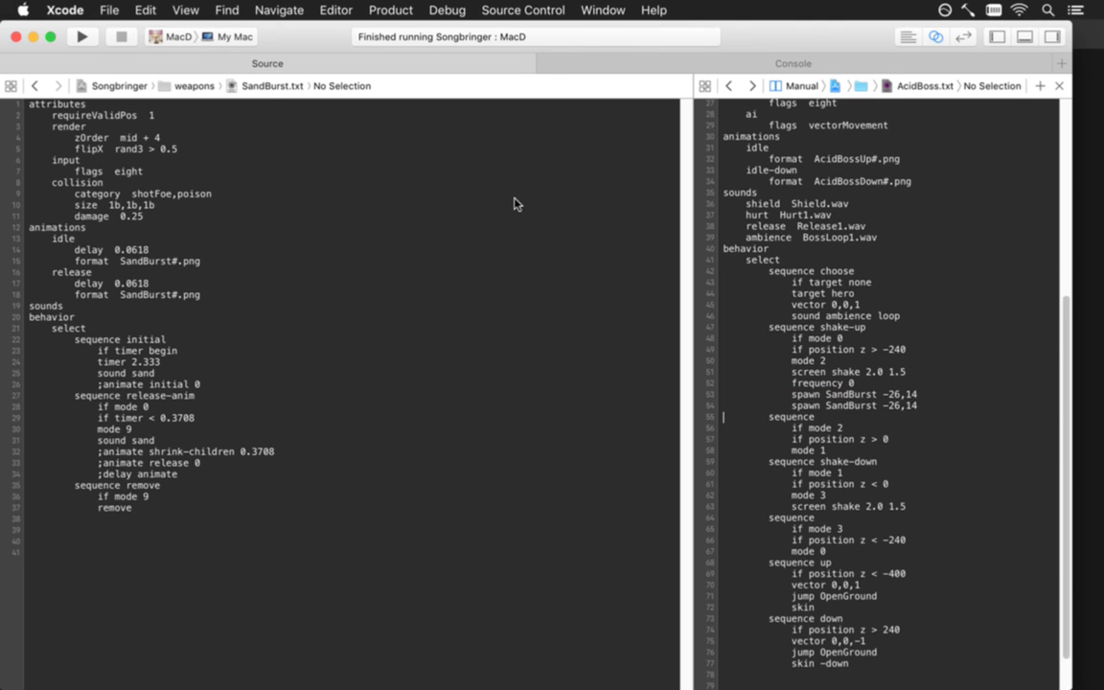
Change the offsets in the second SandBurst spawn line of the shake-up sequence to -22,12
{"action": "key", "text": "Left"}
{"action": "key", "text": "alt+Left"}
{"action": "key", "text": "Left"}
{"action": "key", "text": "Right"}
{"action": "key", "text": "Right"}
{"action": "key", "text": "Right"}
{"action": "key", "text": "BackSpace"}
{"action": "type", "text": "2"}
{"action": "key", "text": "Right"}
{"action": "key", "text": "Right"}
{"action": "key", "text": "Right"}
{"action": "key", "text": "BackSpace"}
{"action": "type", "text": "2"}
Duplicate the spawn SandBurst -22,12 line directly below itself in the shake-up sequence
{"action": "key", "text": "super+Left"}
{"action": "key", "text": "shift+Down"}
{"action": "key", "text": "super+c"}
{"action": "key", "text": "Right"}
{"action": "key", "text": "super+v"}
Change the offsets in the third SandBurst spawn line of the shake-up sequence to -18,10
{"action": "key", "text": "Up"}
{"action": "key", "text": "super+Right"}
{"action": "key", "text": "Left"}
{"action": "key", "text": "Left"}
{"action": "key", "text": "Left"}
{"action": "key", "text": "Left"}
{"action": "key", "text": "Right"}
{"action": "key", "text": "BackSpace"}
{"action": "key", "text": "BackSpace"}
{"action": "type", "text": "18"}
{"action": "key", "text": "Right"}
{"action": "key", "text": "Delete"}
{"action": "key", "text": "Delete"}
{"action": "type", "text": "10"}
Duplicate the spawn SandBurst -18,10 line directly below itself in the shake-up sequence
{"action": "key", "text": "super+Left"}
{"action": "key", "text": "shift+Down"}
{"action": "key", "text": "super+c"}
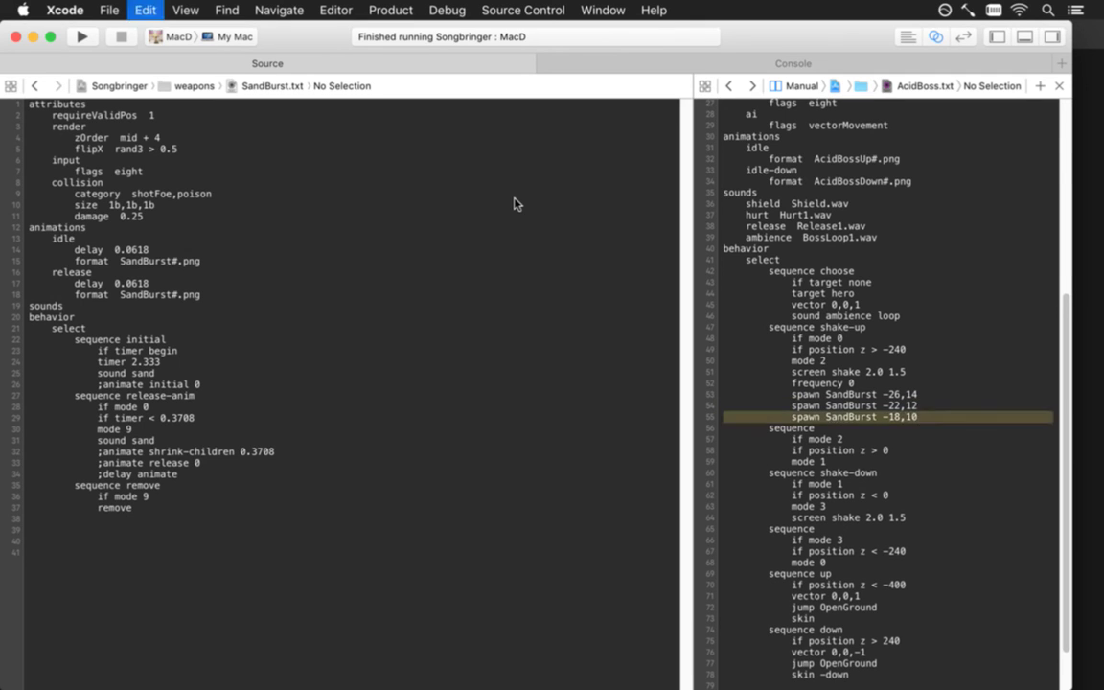
{"action": "key", "text": "Right"}
{"action": "key", "text": "super+v"}
Change the offsets in the fourth SandBurst spawn line of the shake-up sequence to -14,8
{"action": "key", "text": "Up"}
{"action": "key", "text": "super+Right"}
{"action": "key", "text": "Left"}
{"action": "key", "text": "Left"}
{"action": "key", "text": "Left"}
{"action": "key", "text": "BackSpace"}
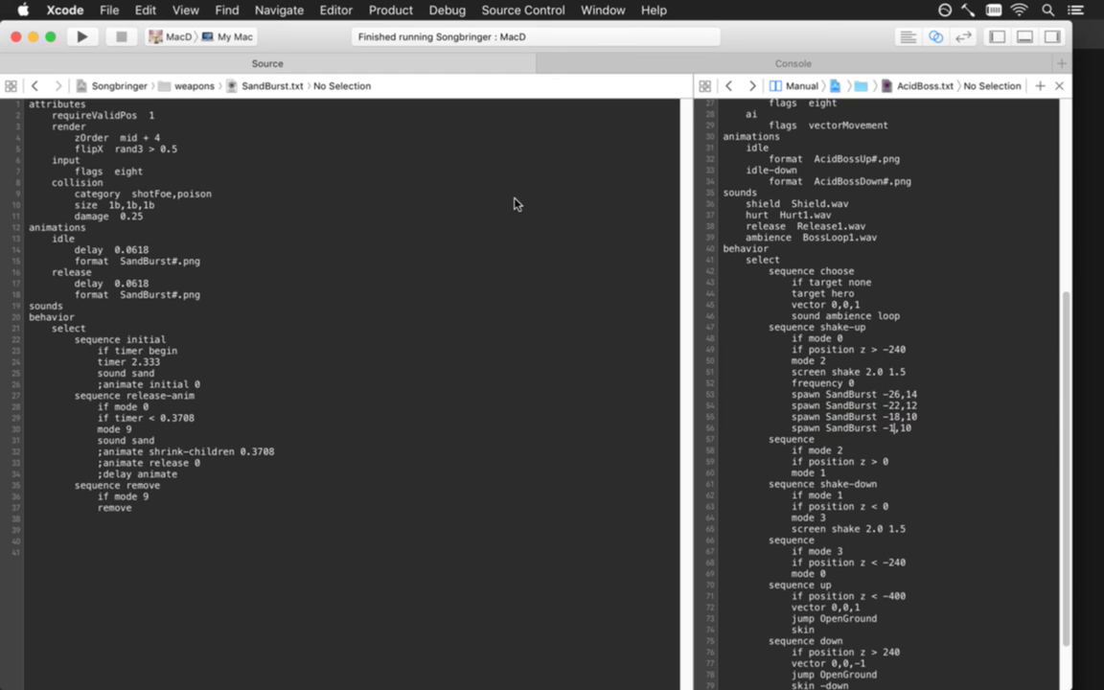
{"action": "type", "text": "4"}
{"action": "key", "text": "Right"}
{"action": "key", "text": "Delete"}
{"action": "key", "text": "Delete"}
{"action": "type", "text": "8"}
Duplicate the spawn SandBurst -14,8 line and change the copy's offsets to -12,6
{"action": "key", "text": "super+d"}
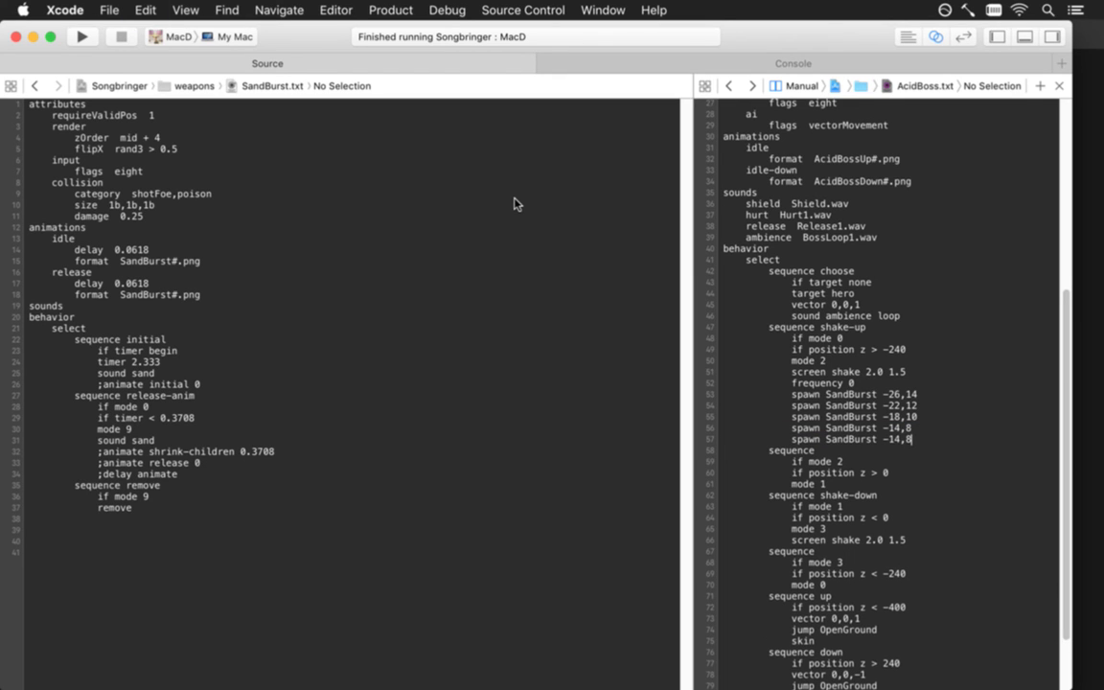
{"action": "key", "text": "Left"}
{"action": "key", "text": "Left"}
{"action": "key", "text": "Left"}
{"action": "key", "text": "Delete"}
{"action": "type", "text": "2"}
{"action": "key", "text": "Right"}
{"action": "key", "text": "Delete"}
{"action": "type", "text": "6"}
Duplicate the spawn SandBurst -12,6 line and change the copy's offsets to -8,4
{"action": "key", "text": "super+d"}
{"action": "key", "text": "Left"}
{"action": "key", "text": "Left"}
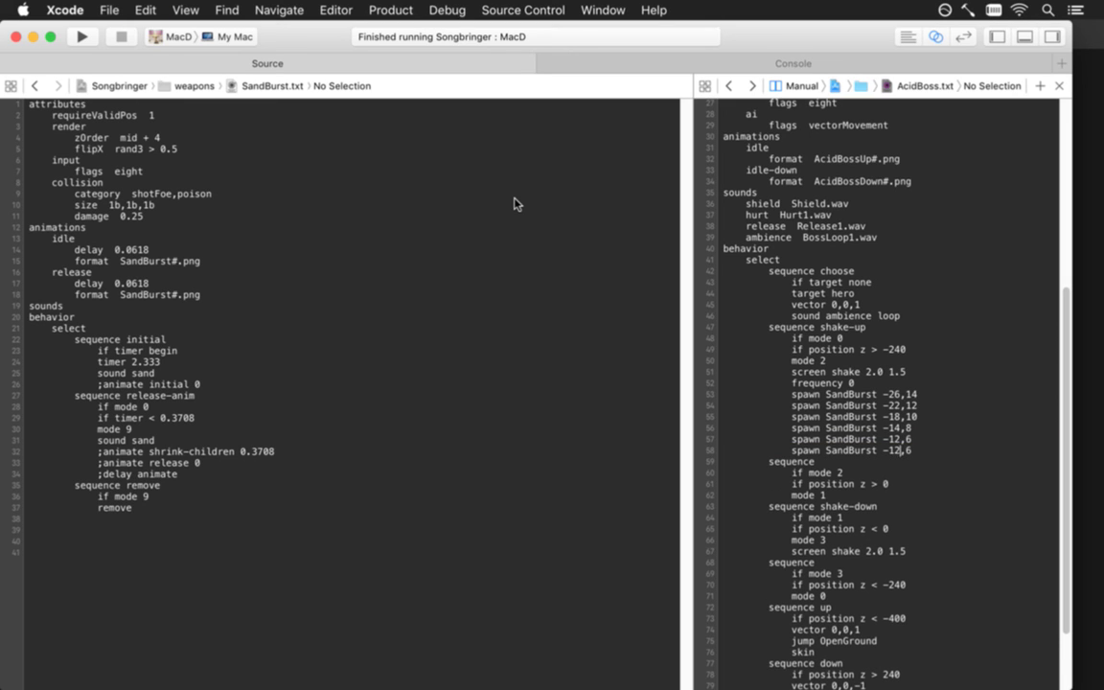
{"action": "key", "text": "BackSpace"}
{"action": "key", "text": "BackSpace"}
{"action": "type", "text": "8"}
{"action": "key", "text": "Right"}
{"action": "key", "text": "Right"}
{"action": "key", "text": "BackSpace"}
{"action": "type", "text": "4"}
Duplicate the spawn SandBurst -8,4 line and change the copy's offsets to -4,0
{"action": "key", "text": "super+d"}
{"action": "key", "text": "Left"}
{"action": "key", "text": "Left"}
{"action": "key", "text": "Left"}
{"action": "key", "text": "Right"}
{"action": "key", "text": "BackSpace"}
{"action": "type", "text": "4"}
{"action": "key", "text": "Right"}
{"action": "key", "text": "Right"}
{"action": "key", "text": "BackSpace"}
{"action": "type", "text": "0"}
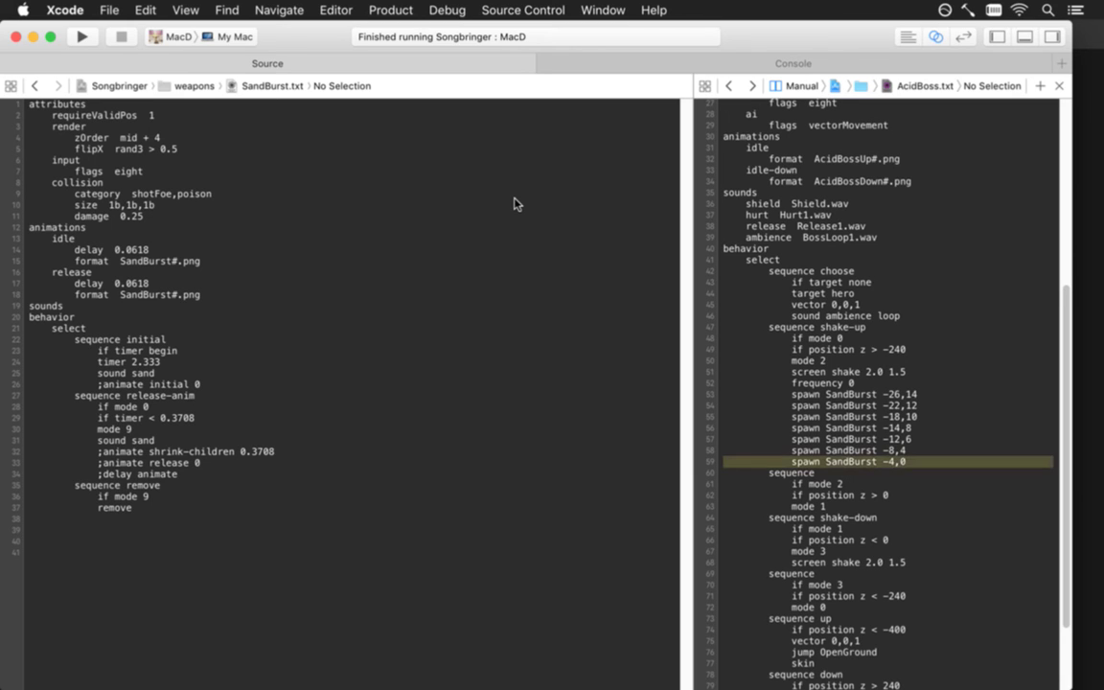
Add a SandBurst spawn line with offsets 0,0 below the -4,0 line, and save and run the game
{"action": "key", "text": "super+d"}
{"action": "key", "text": "Left"}
{"action": "key", "text": "Left"}
{"action": "key", "text": "Left"}
{"action": "key", "text": "Delete"}
{"action": "key", "text": "Delete"}
{"action": "type", "text": "0"}
{"action": "key", "text": "super+s"}
{"action": "key", "text": "super+r"}
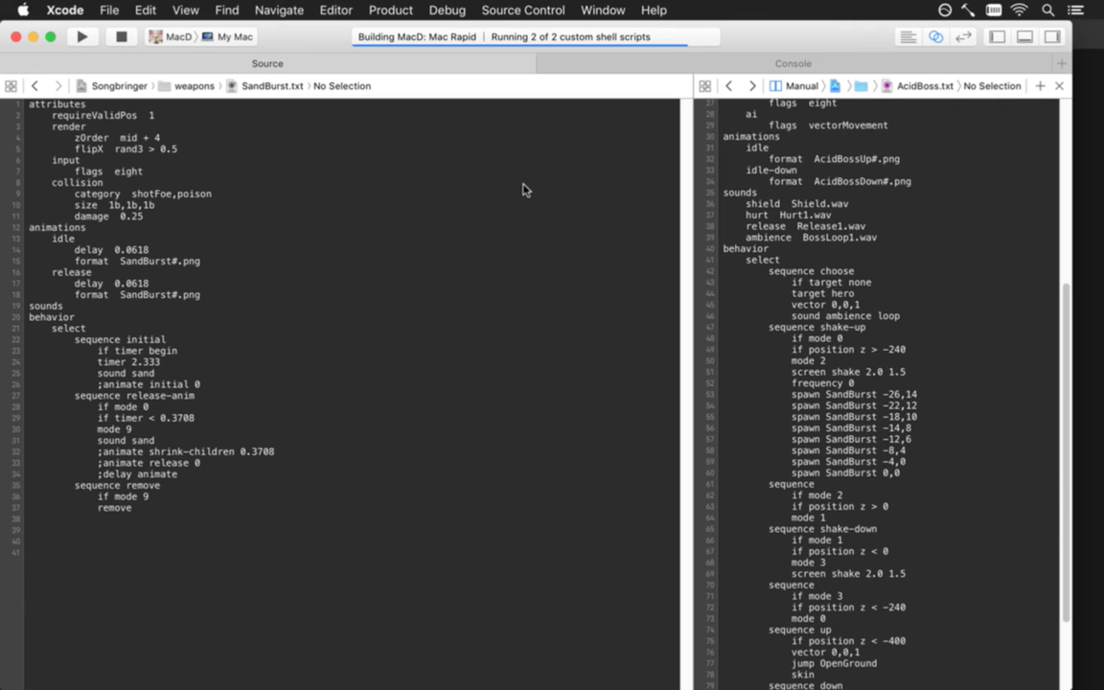